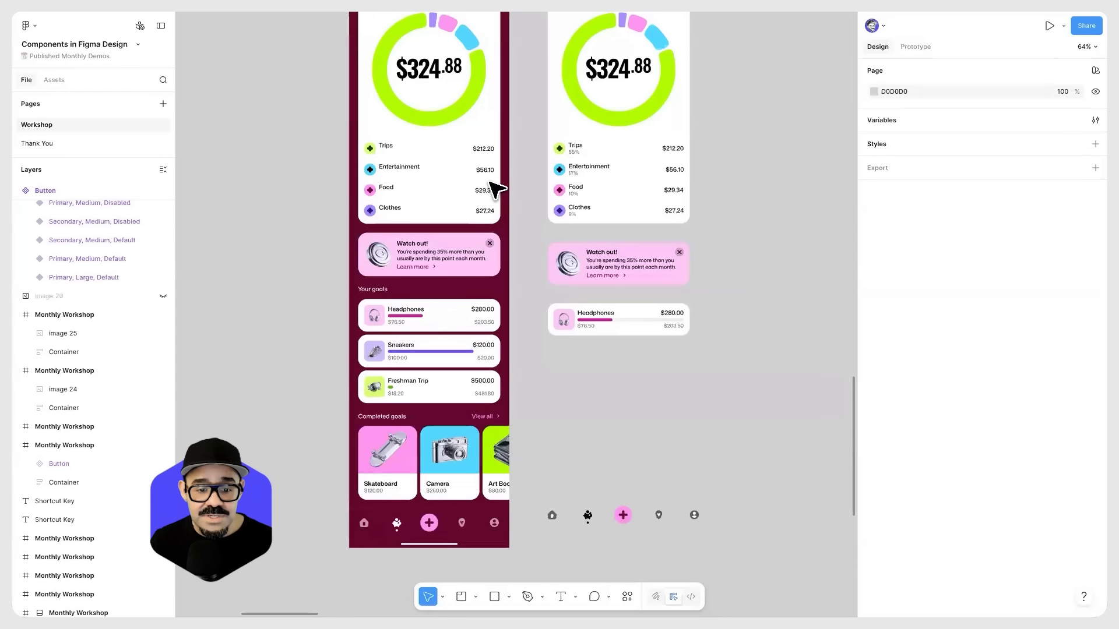
Step: Review the Savings and Goal Reached app screens and the standalone components beside them
scroll(492, 187, up, 5)
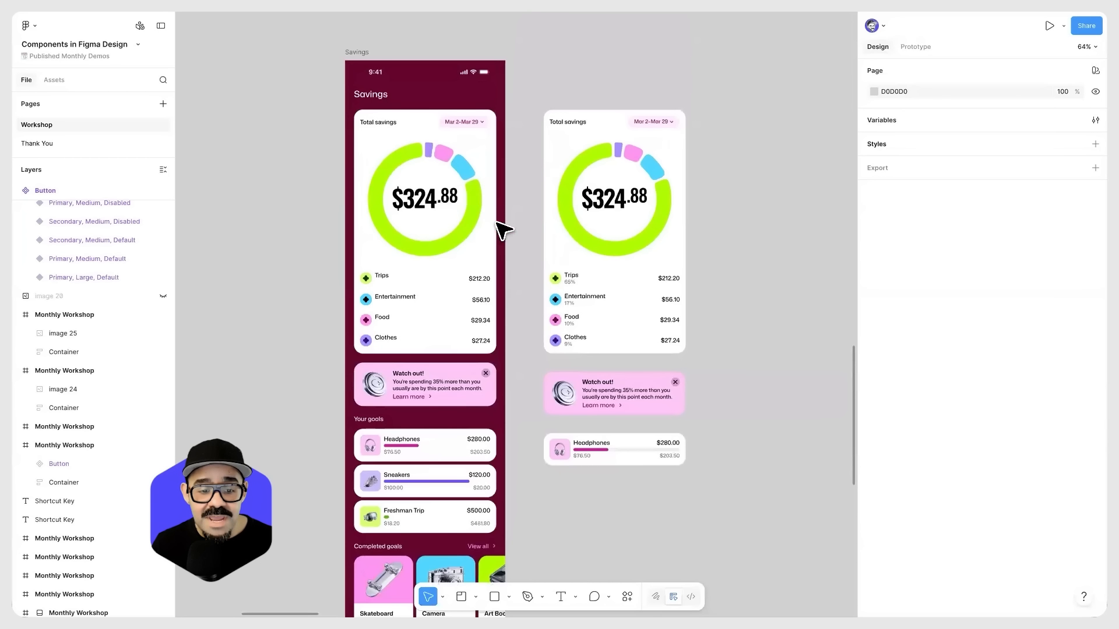
drag(433, 465, 435, 320)
key(n)
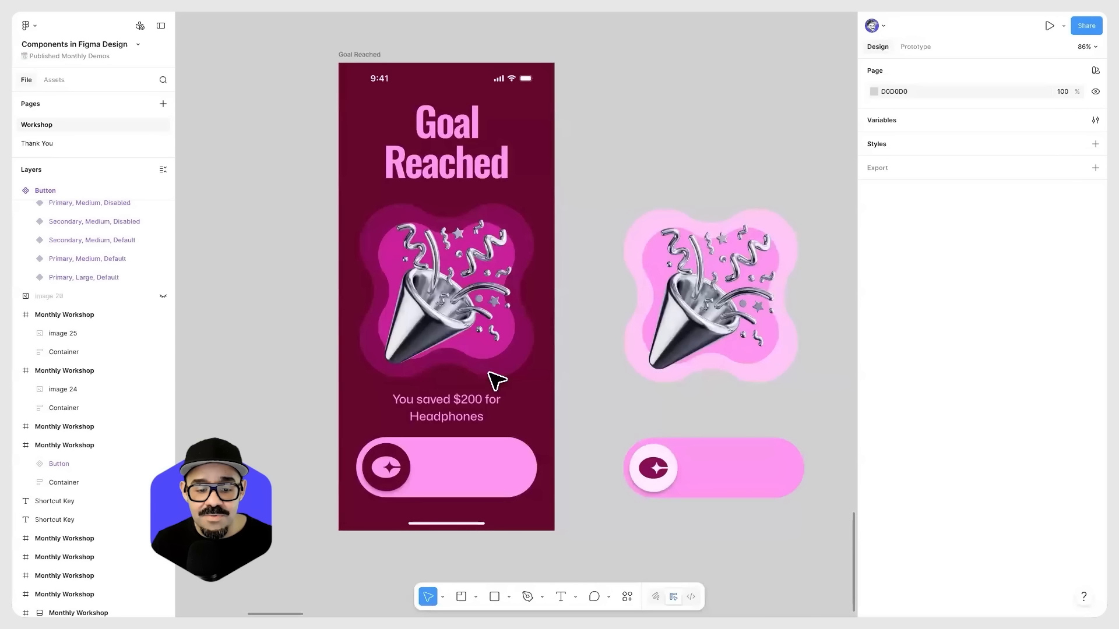
scroll(478, 364, down, 3)
key(shift+n)
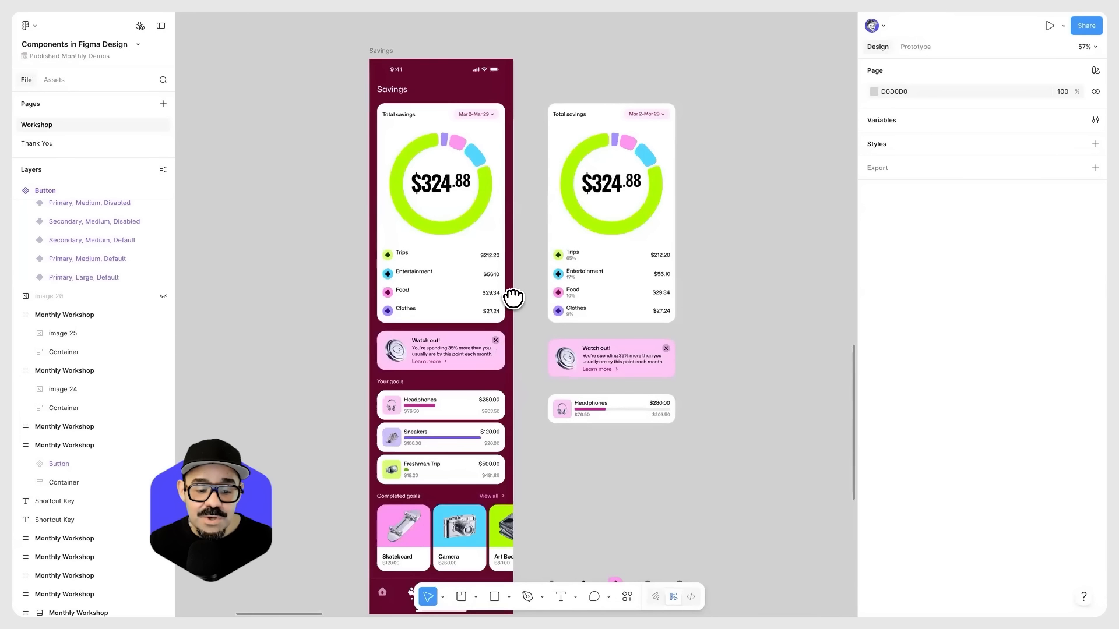
scroll(507, 355, down, 3)
scroll(510, 355, up, 4)
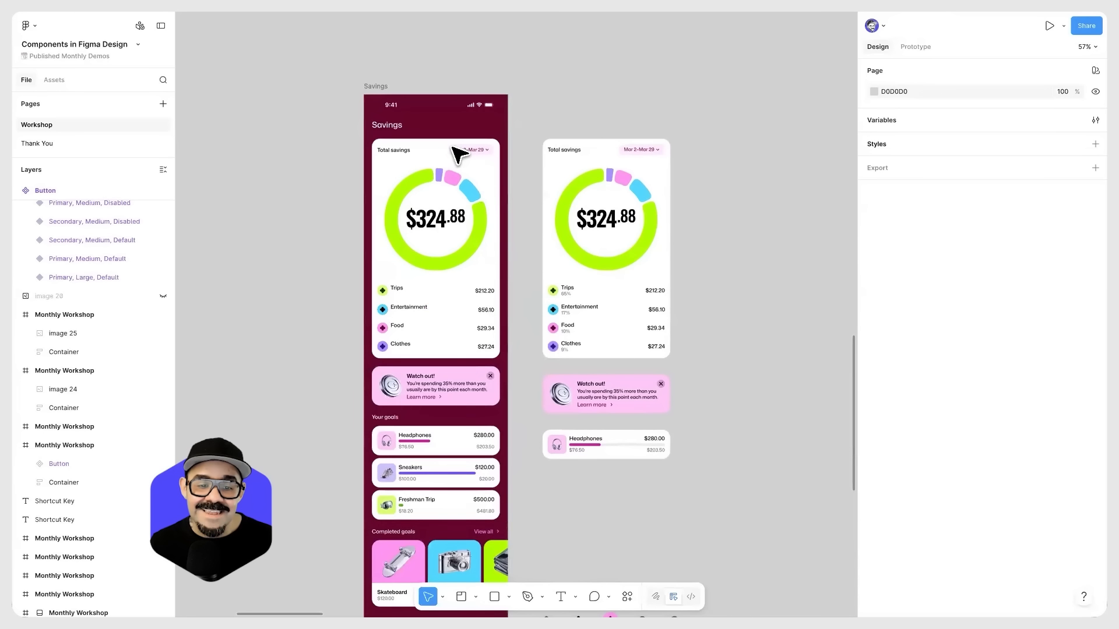
scroll(444, 152, up, 3)
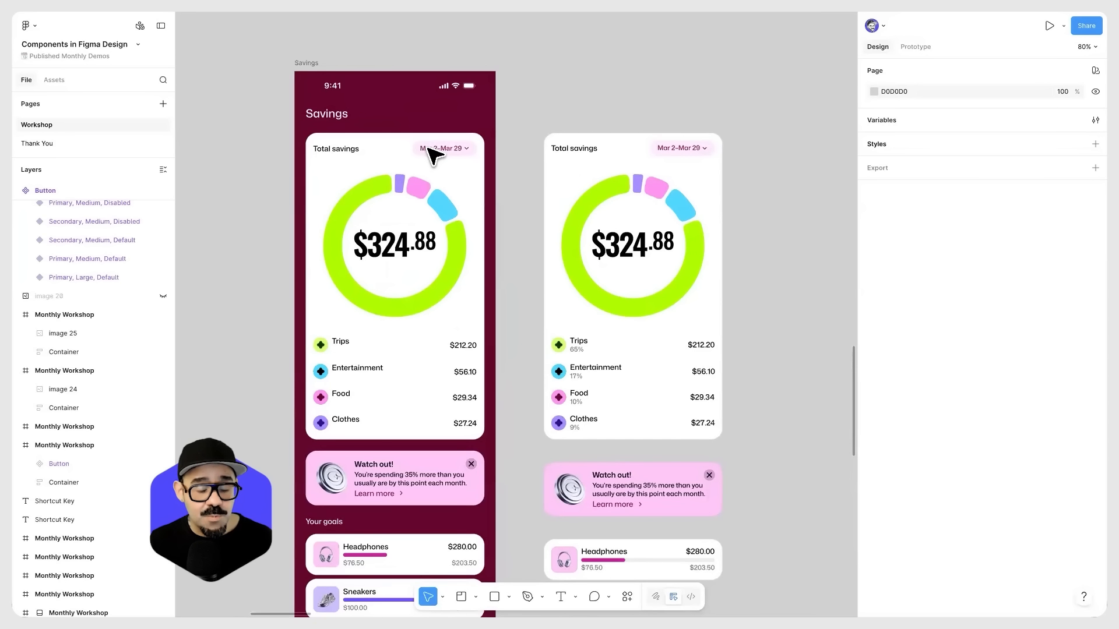
Step: Inspect the chart panel in the Savings screen, then its standalone copy and the nested Savings Type List
click(394, 253)
drag(415, 247, 458, 190)
double_click(463, 194)
double_click(463, 195)
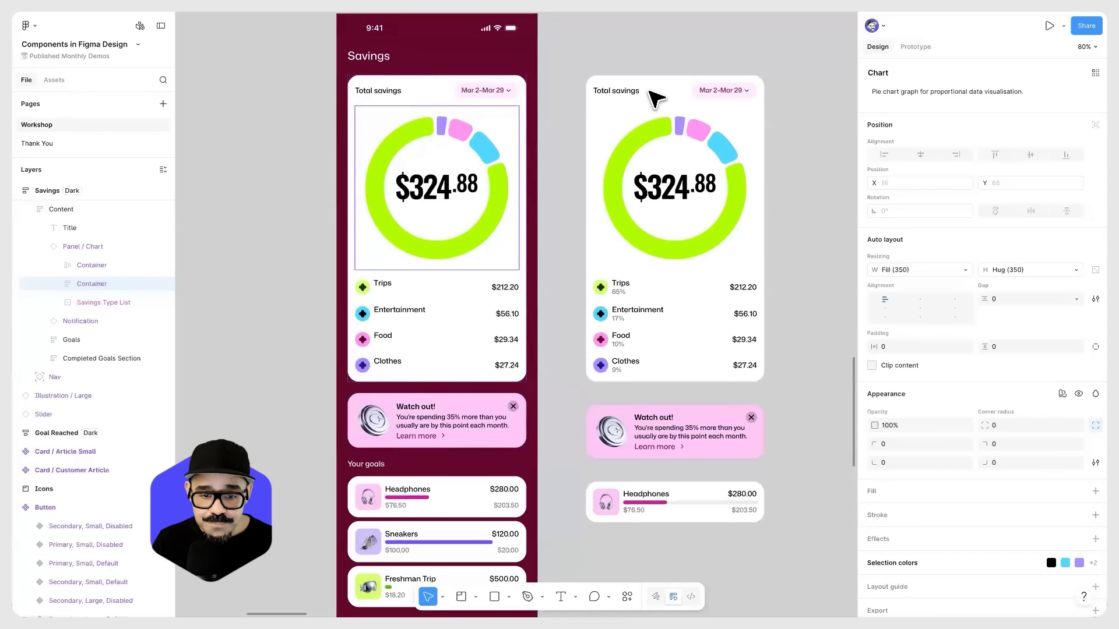
click(679, 120)
scroll(699, 157, right, 2)
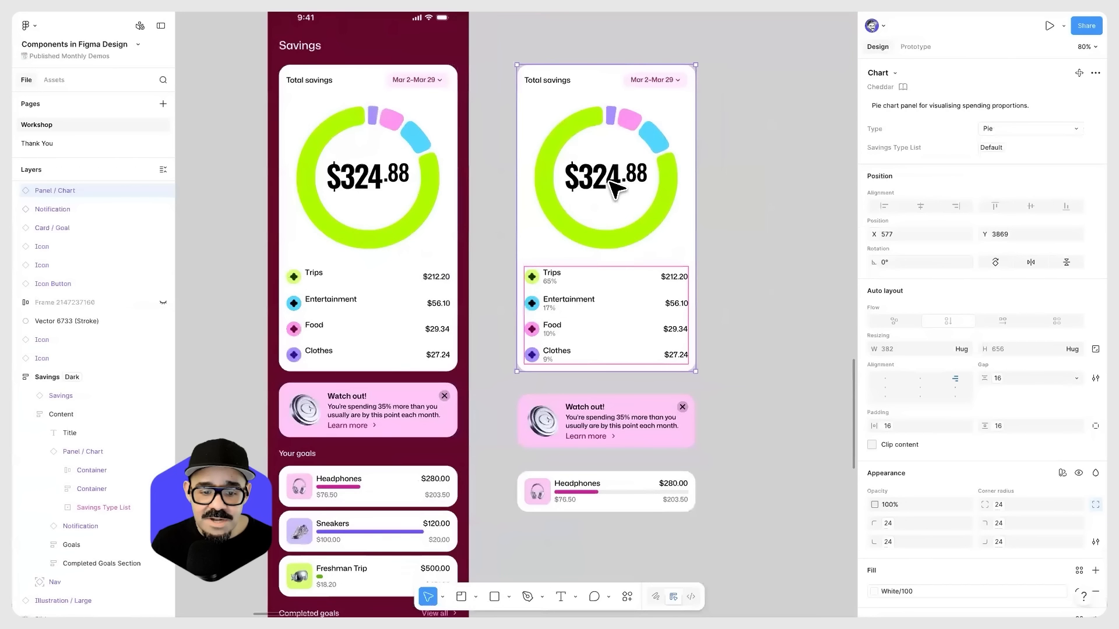
double_click(591, 107)
key(Escape)
click(575, 83)
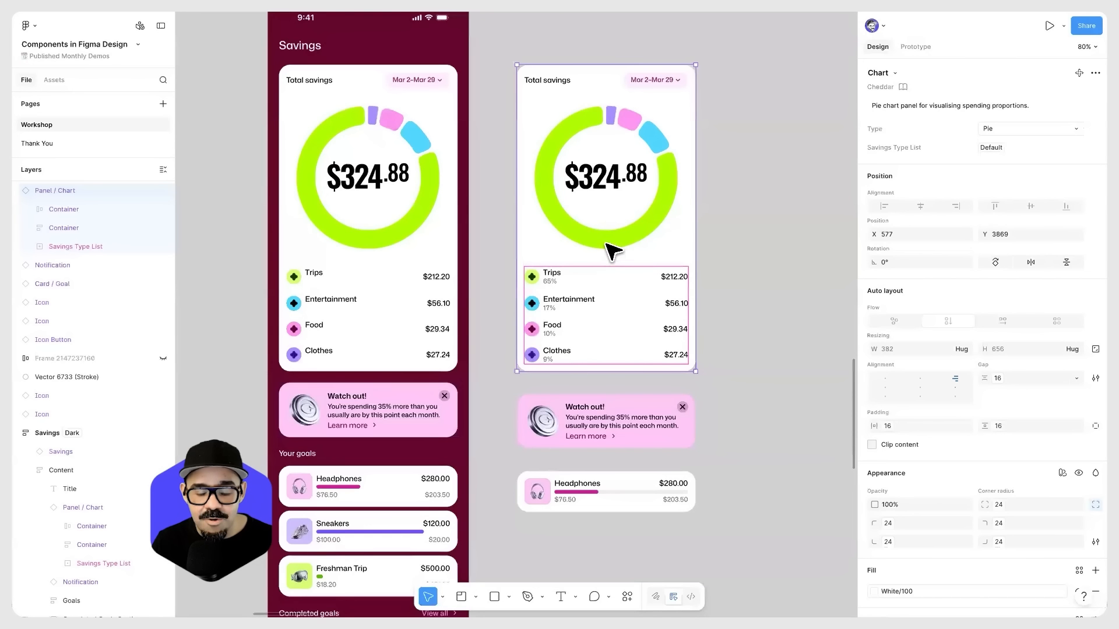
double_click(557, 285)
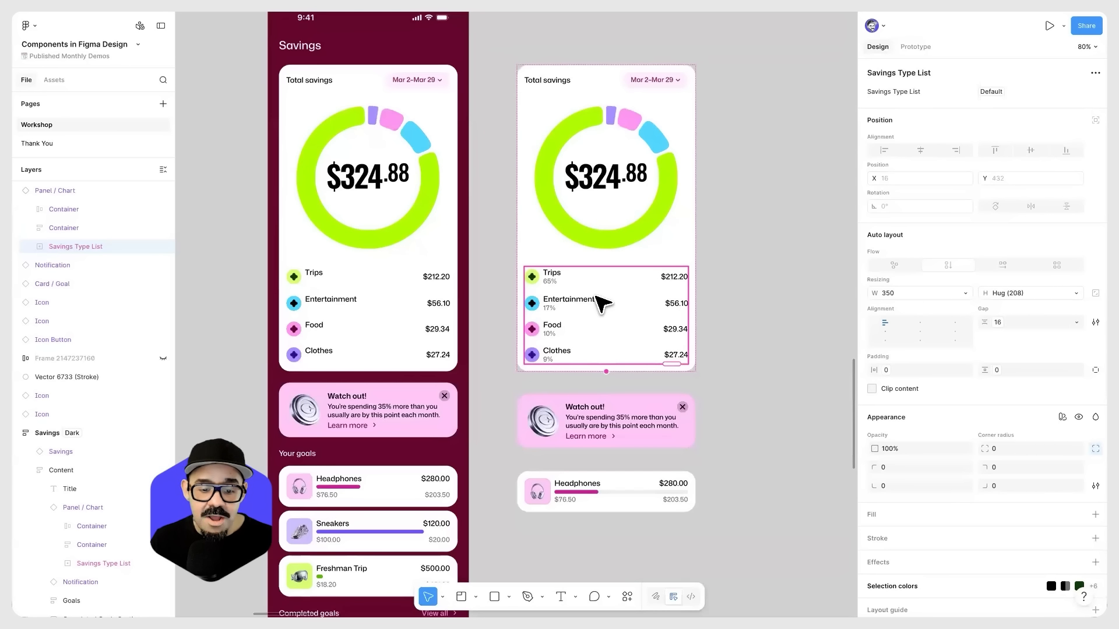
Step: Inspect the standalone navigation icons below the goal card, including the piggy bank icon's component properties
scroll(600, 303, down, 10)
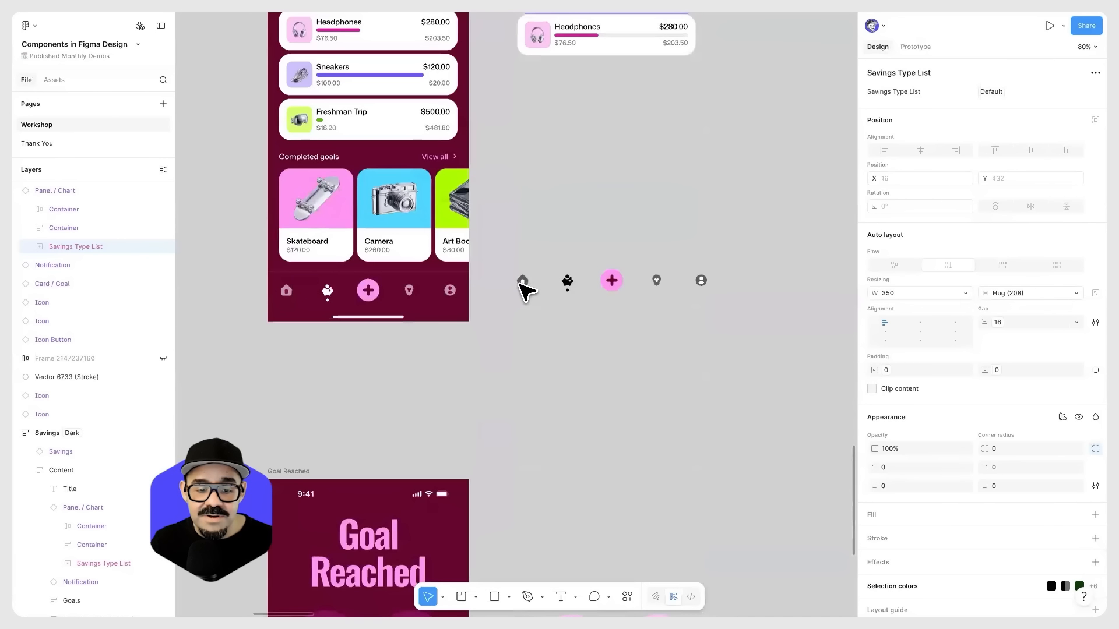
click(524, 288)
scroll(527, 283, up, 5)
click(743, 303)
scroll(594, 308, down, 5)
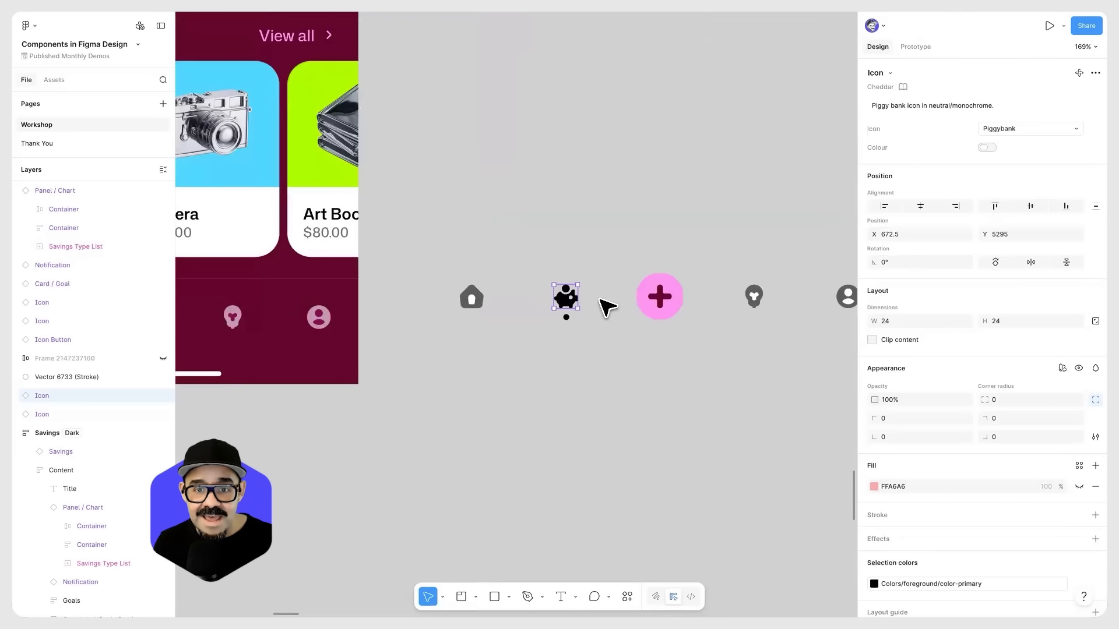
scroll(605, 304, down, 5)
scroll(606, 306, up, 3)
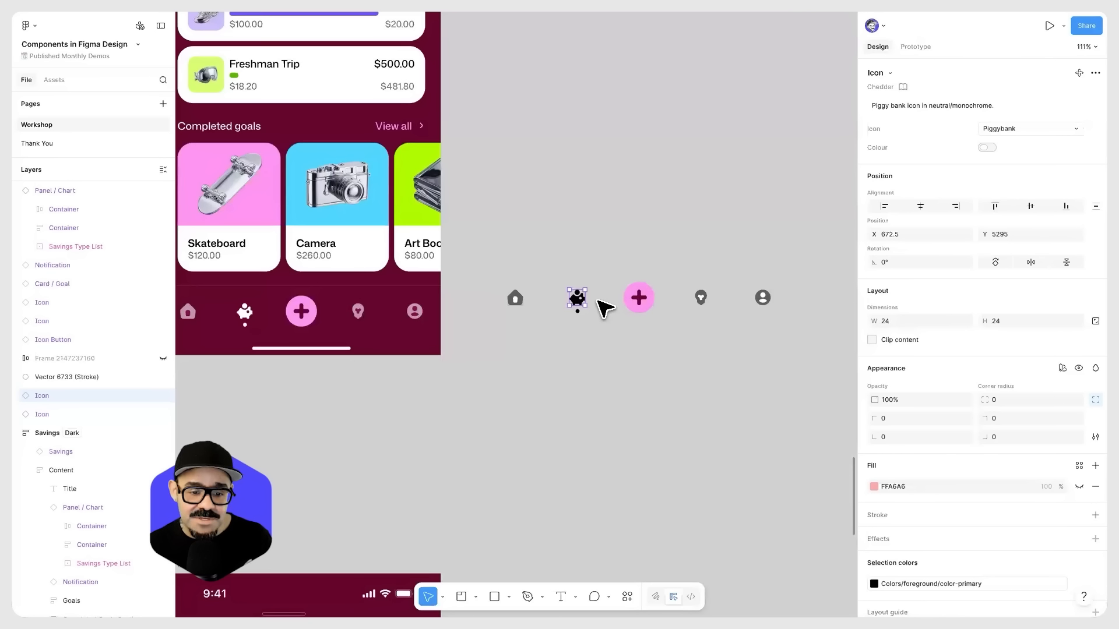
scroll(580, 313, down, 5)
Step: Draw a star about 204 × 204 on the empty canvas below the "Building a component" slide
drag(580, 314, 618, 460)
mouse_move(554, 181)
mouse_down()
mouse_move(569, 408)
mouse_move(553, 385)
mouse_up()
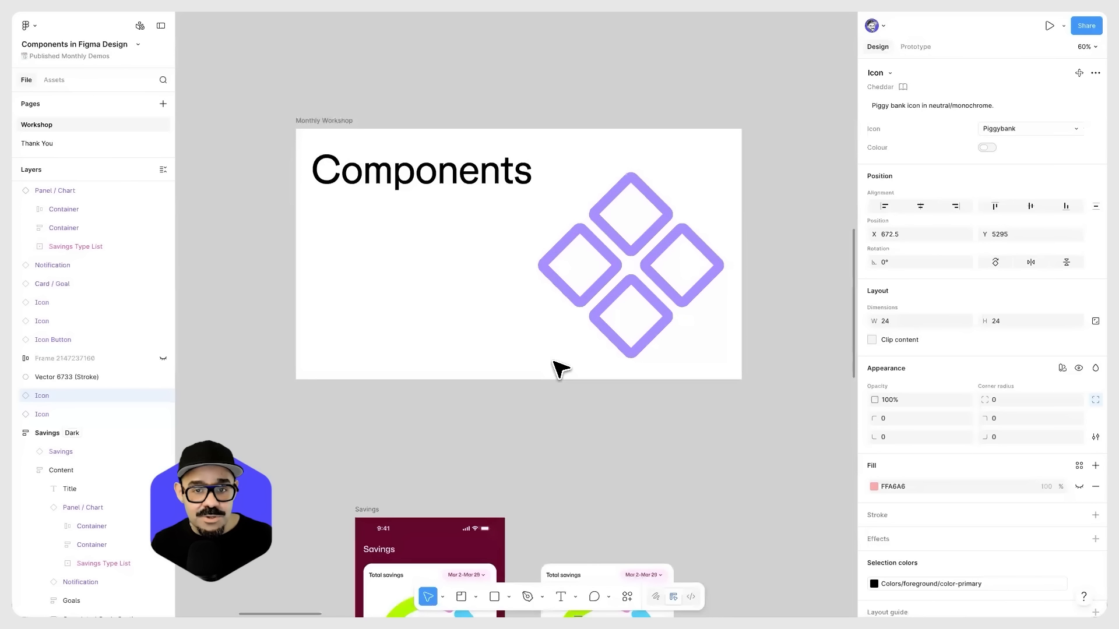
click(768, 368)
drag(768, 367, 428, 357)
mouse_move(633, 336)
mouse_down()
mouse_move(483, 329)
mouse_move(460, 344)
mouse_up()
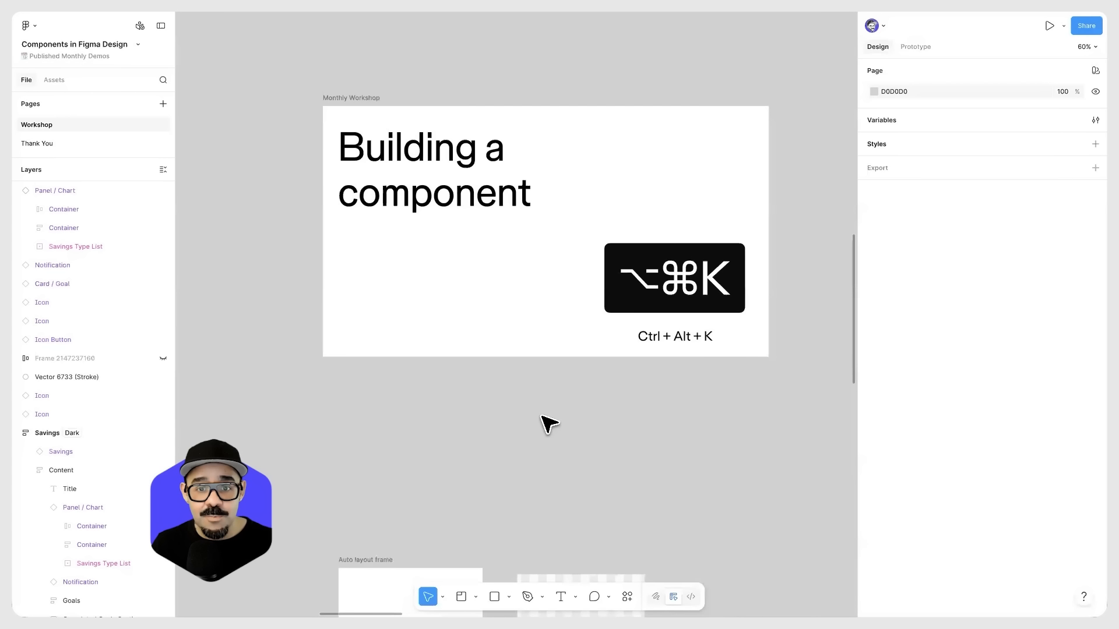
drag(542, 418, 511, 410)
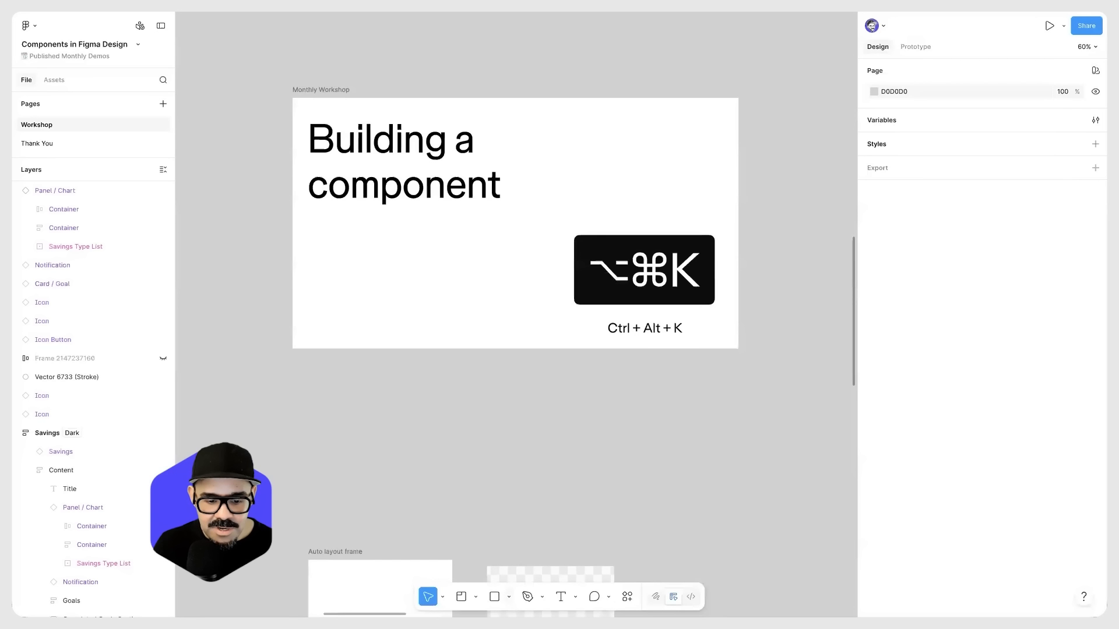
click(509, 596)
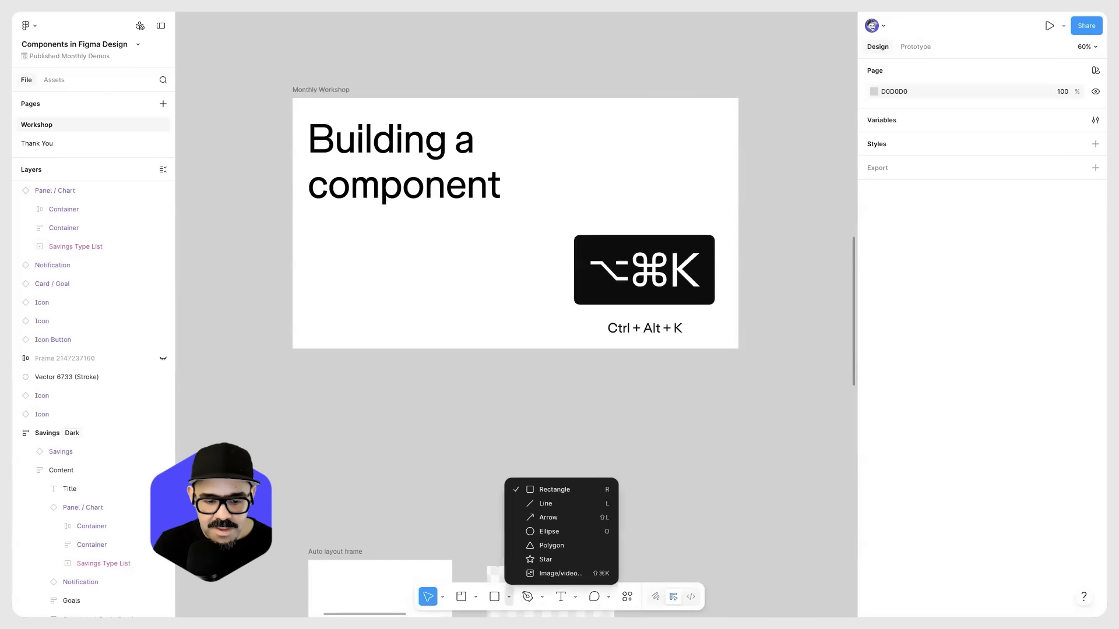
click(533, 557)
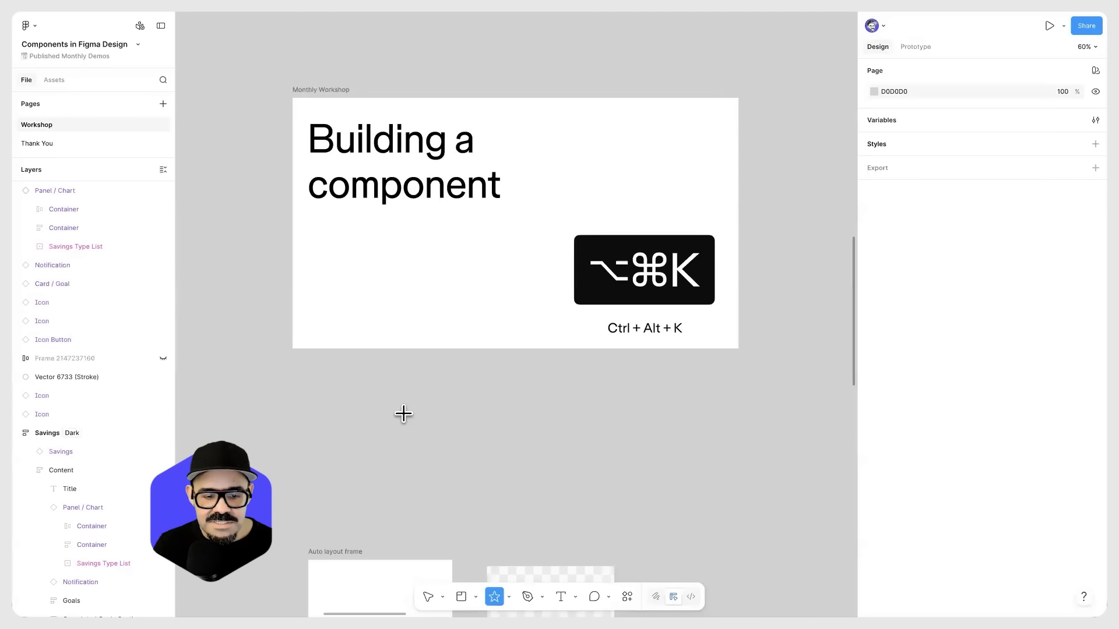
drag(402, 405, 475, 476)
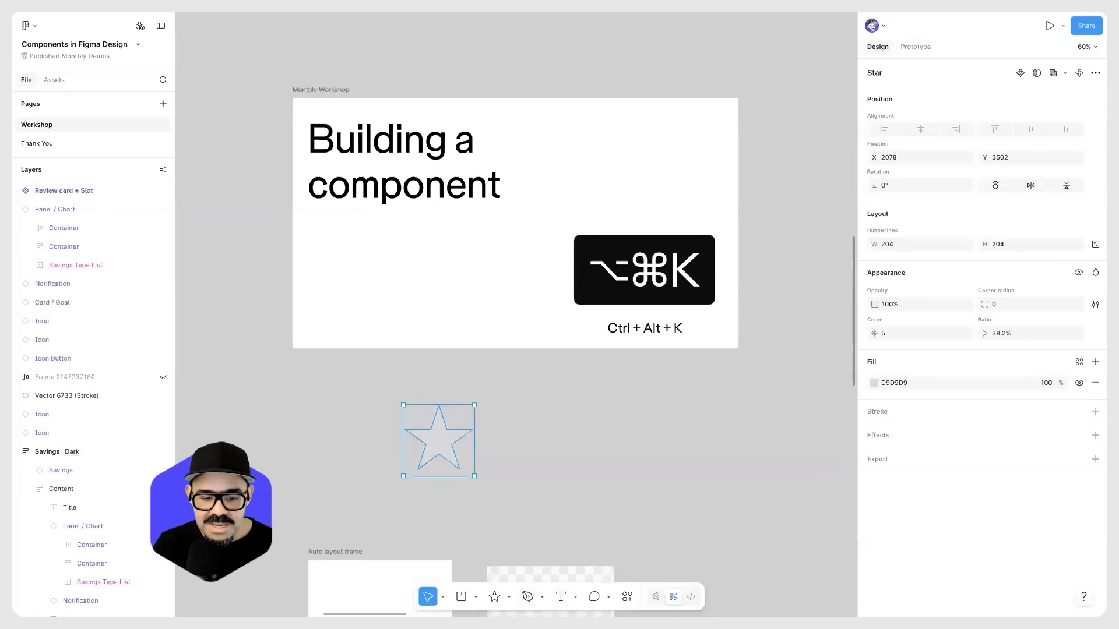
Step: Change the star's fill to red CD2020
click(874, 383)
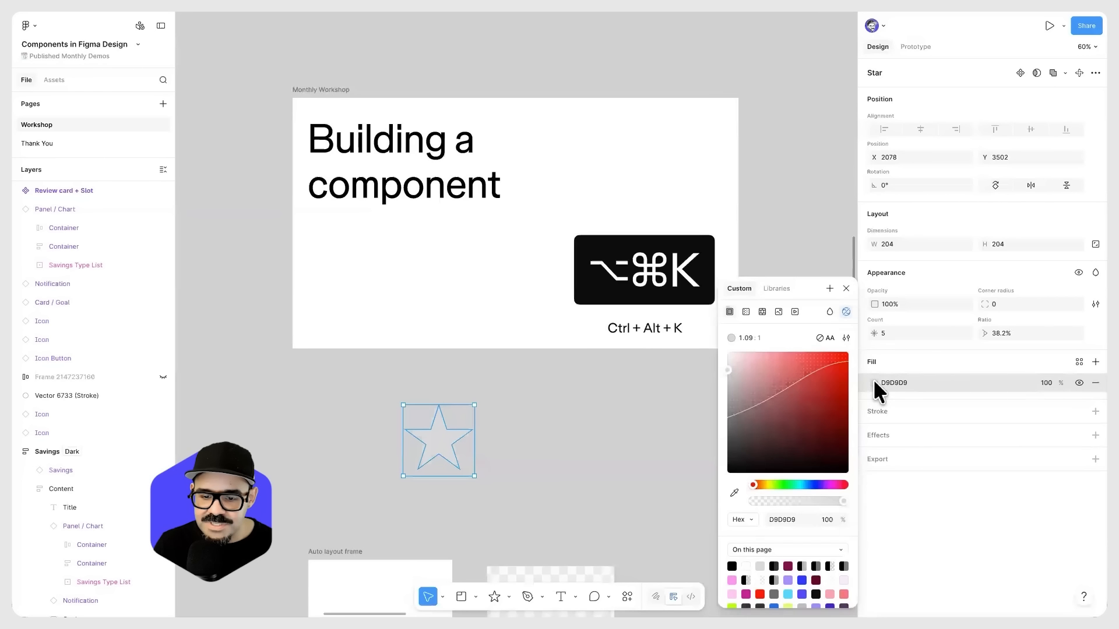
click(826, 376)
click(499, 464)
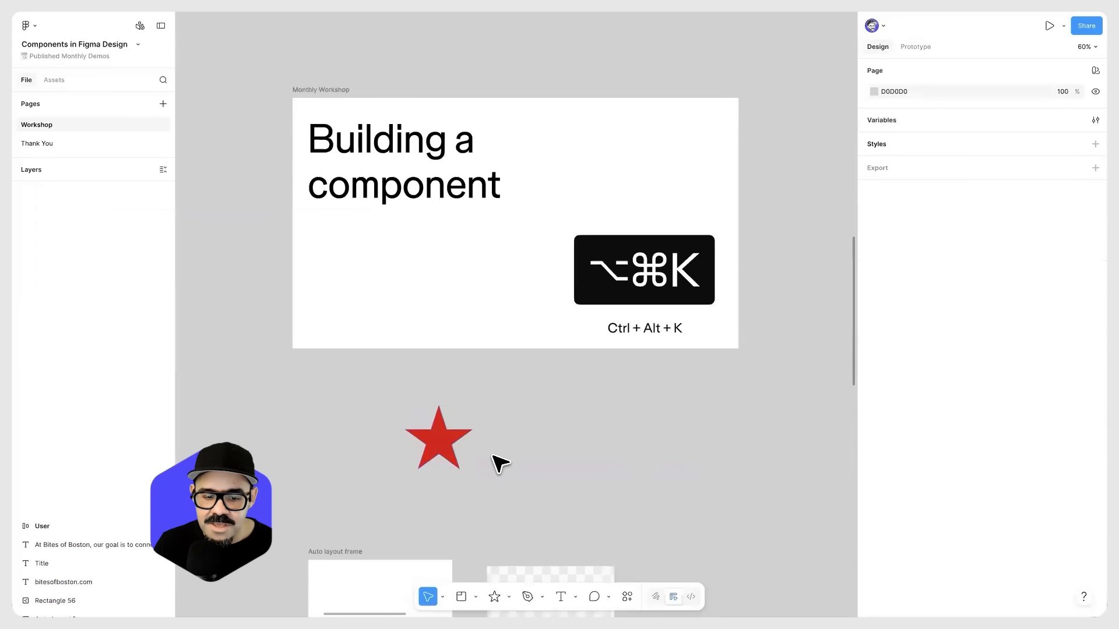
Step: Reshape the red star to have 6 points and a 40% ratio
scroll(443, 450, up, 5)
click(449, 438)
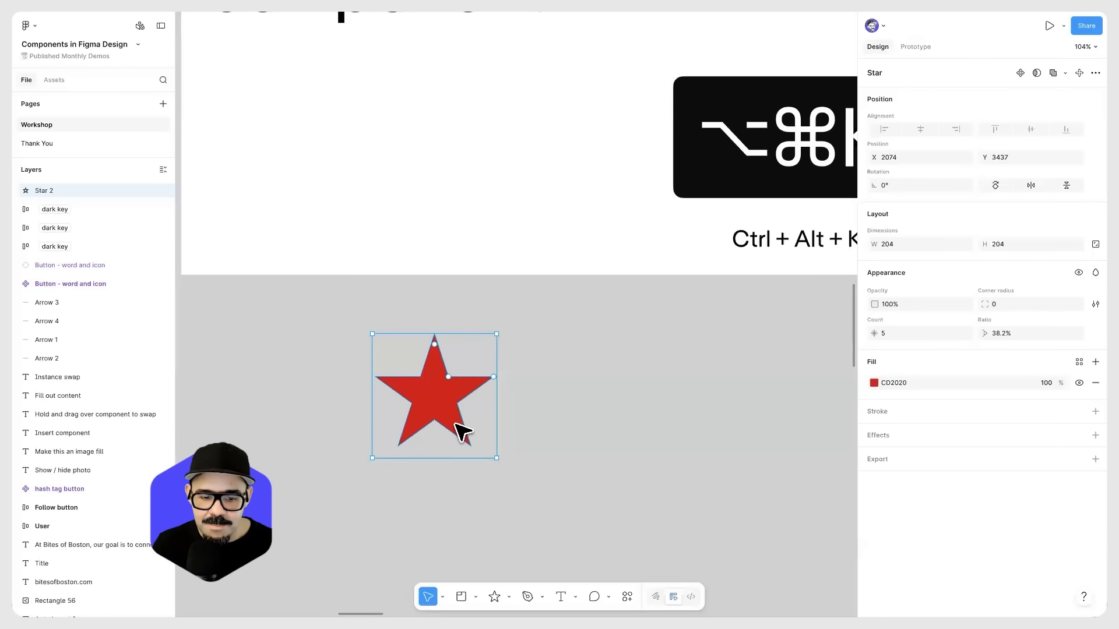
drag(493, 376, 449, 393)
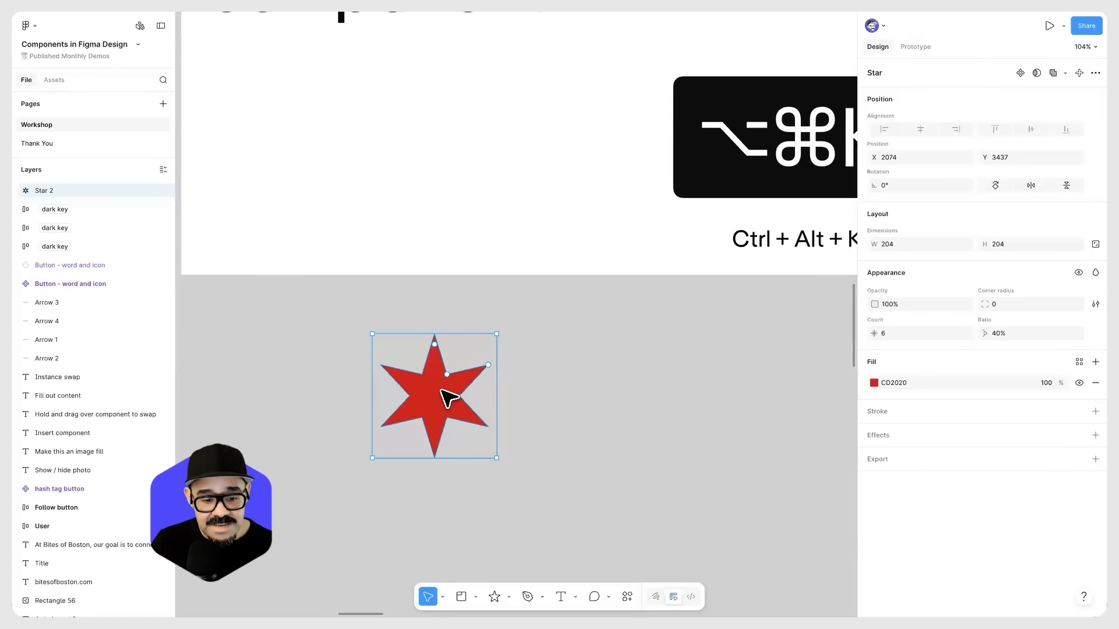
Step: Create a component from the red six-pointed star
right_click(444, 394)
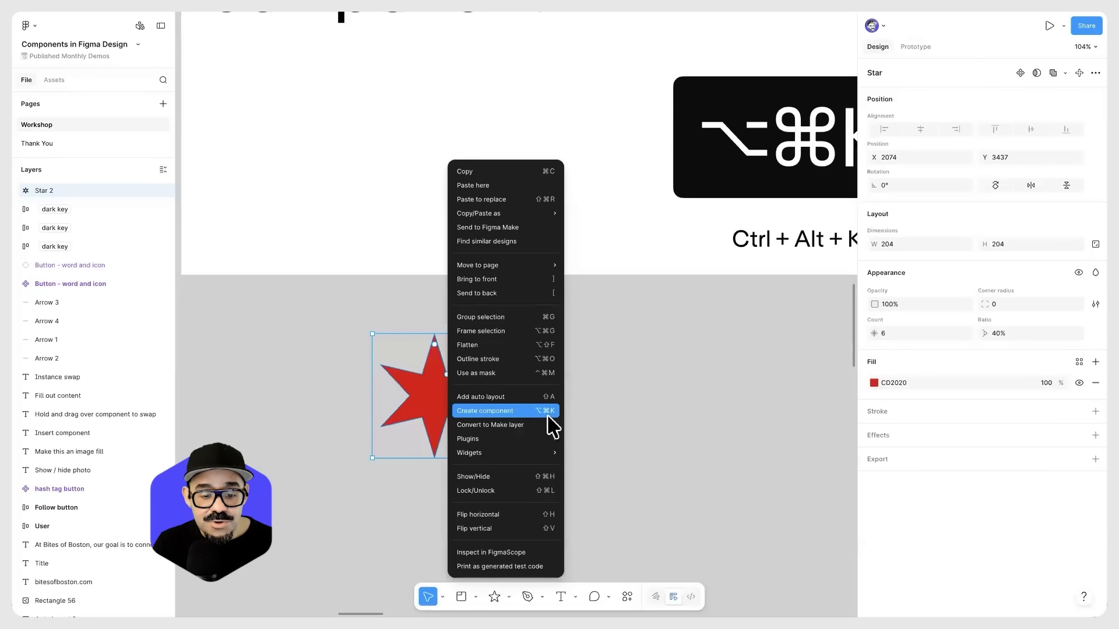
scroll(782, 328, right, 4)
scroll(782, 327, up, 1)
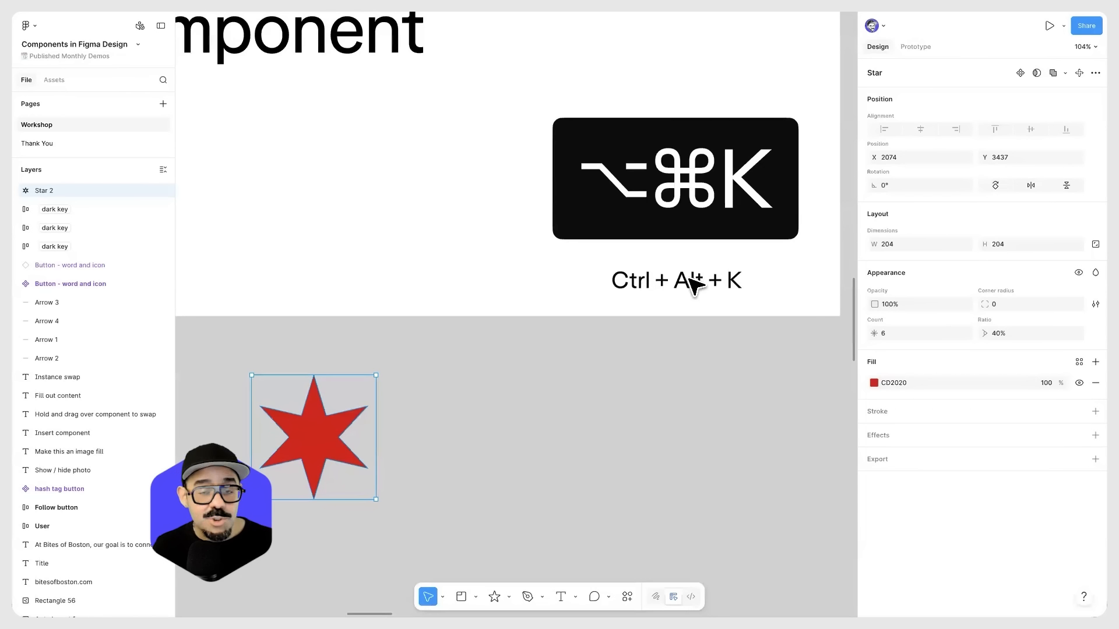
scroll(575, 387, down, 2)
scroll(524, 388, left, 3)
right_click(465, 389)
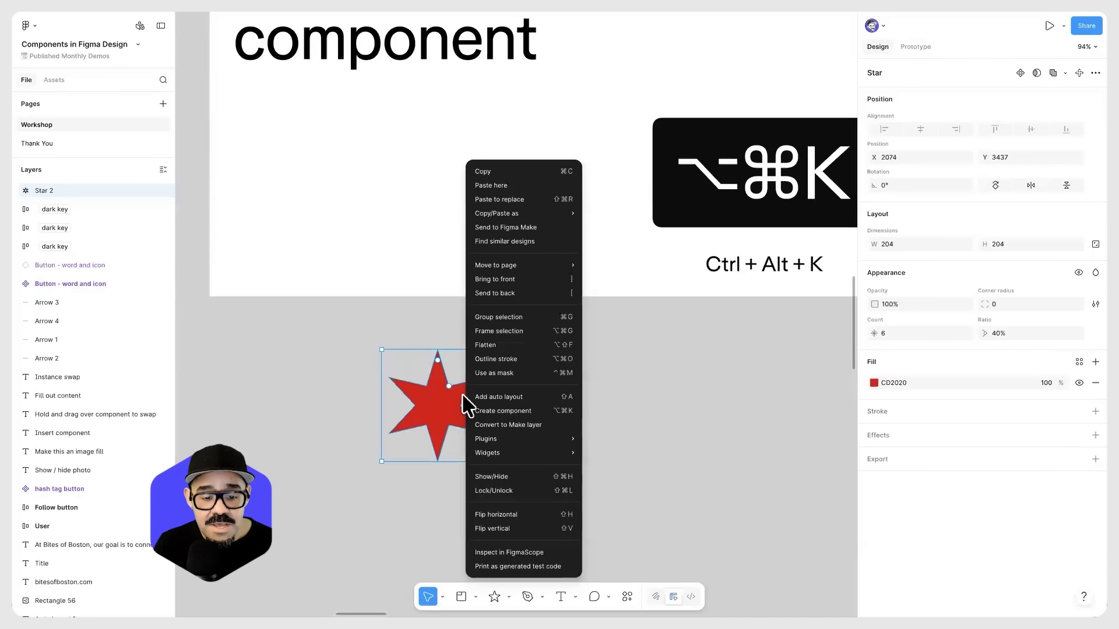
click(502, 411)
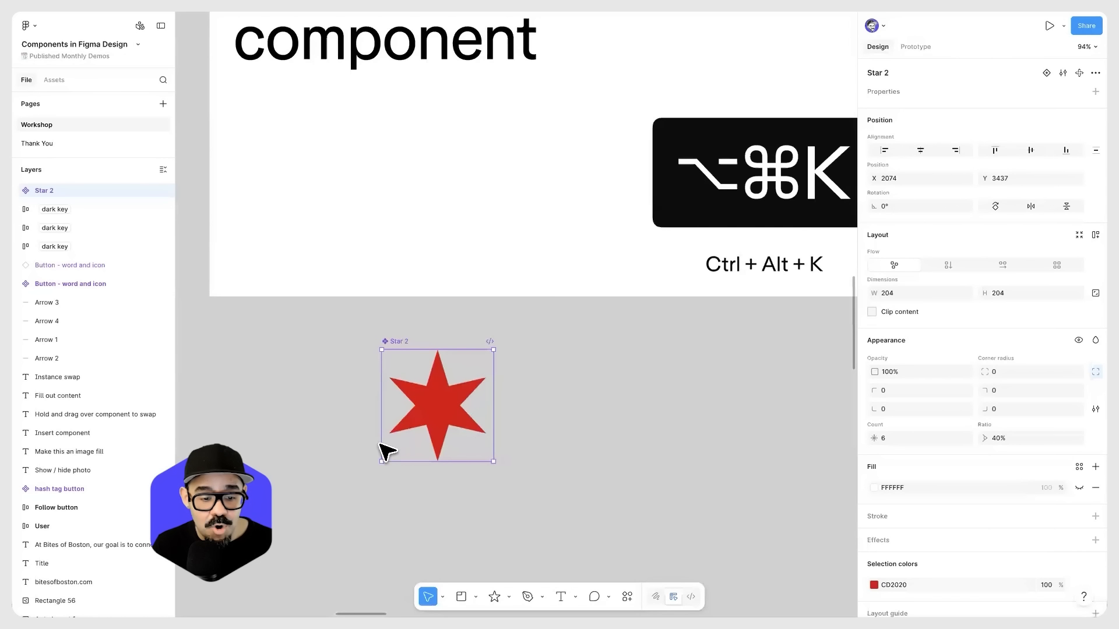
Step: Enlarge the whole interface by two browser zoom levels and deselect the star component
scroll(382, 350, up, 3)
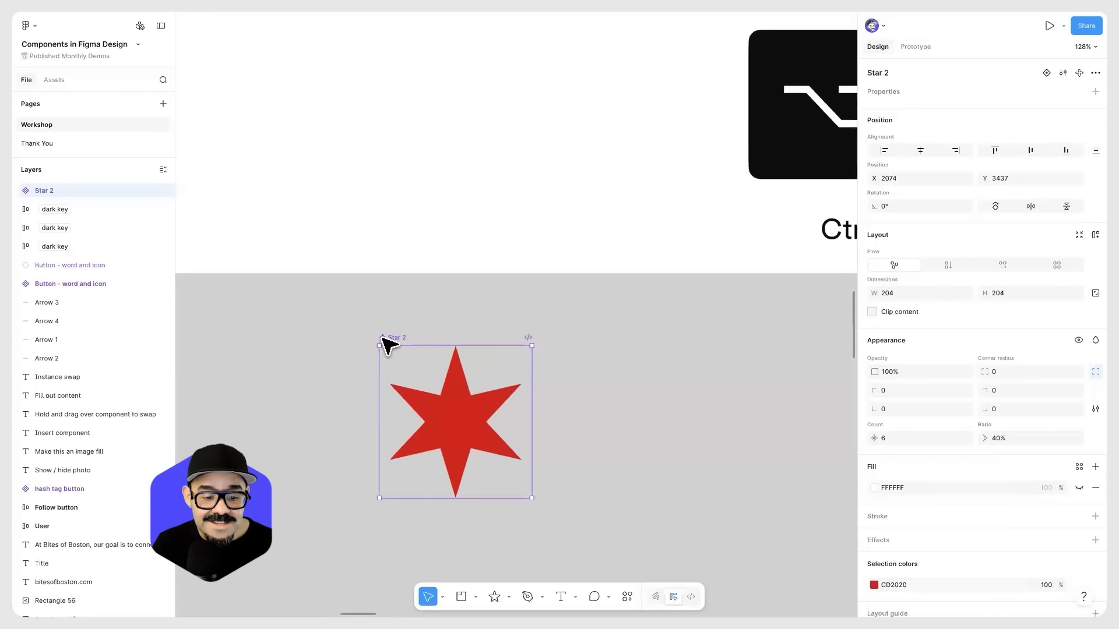
key(super+l)
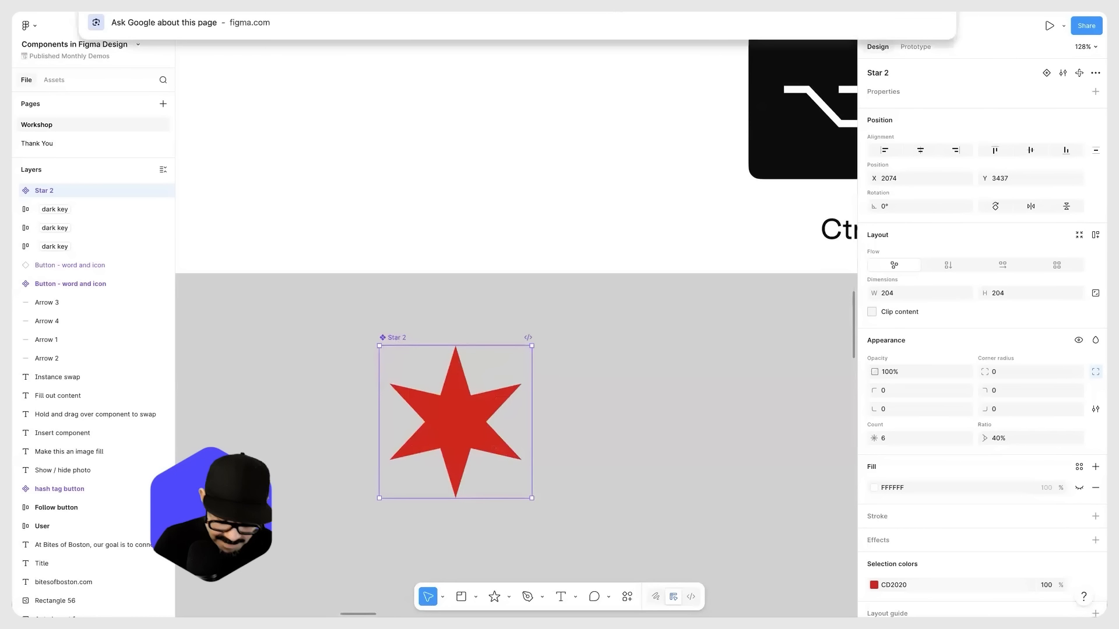
key(super+plus)
key(super+plus)
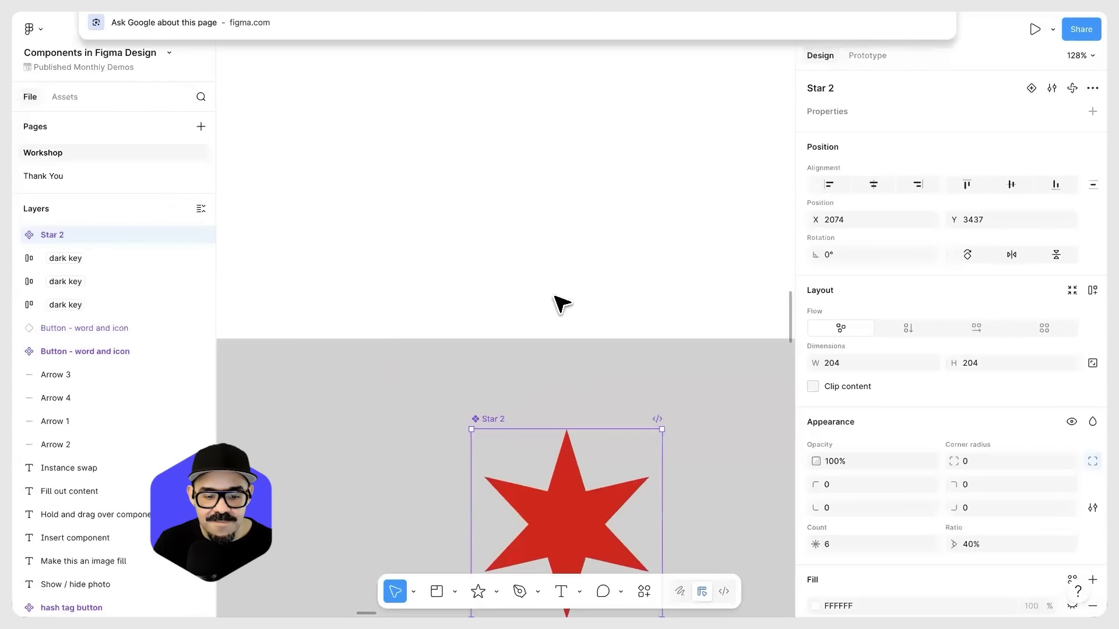
click(548, 330)
Step: Narrow the design properties sidebar to give the canvas around the star more room
scroll(548, 330, down, 3)
drag(569, 320, 524, 238)
scroll(624, 350, down, 4)
drag(650, 360, 522, 393)
scroll(543, 370, down, 1)
scroll(543, 370, down, 1)
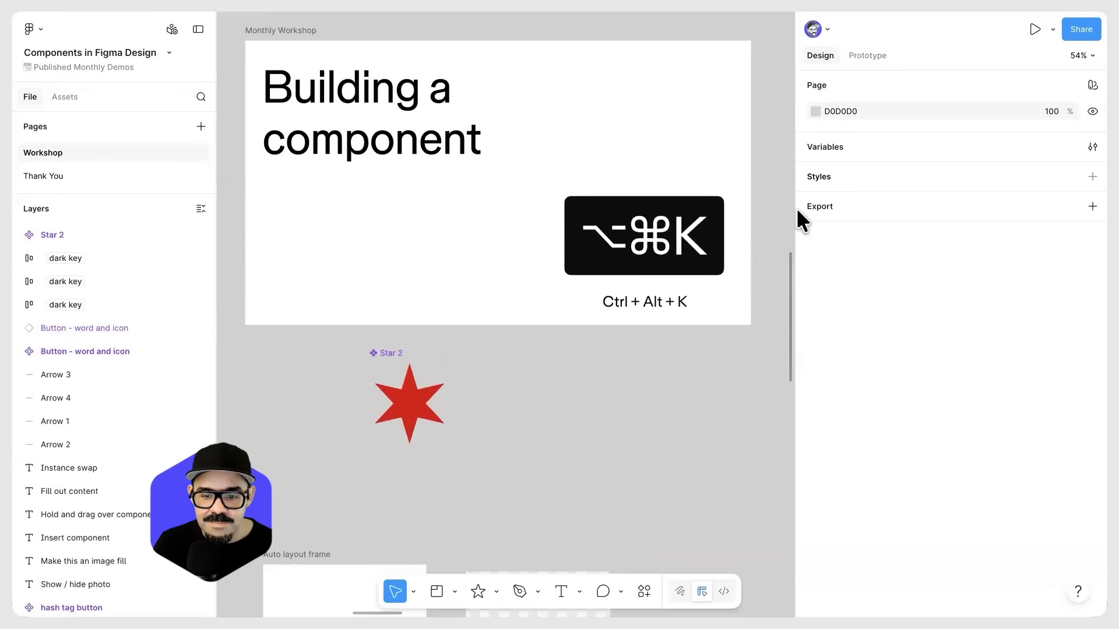
drag(795, 207, 980, 212)
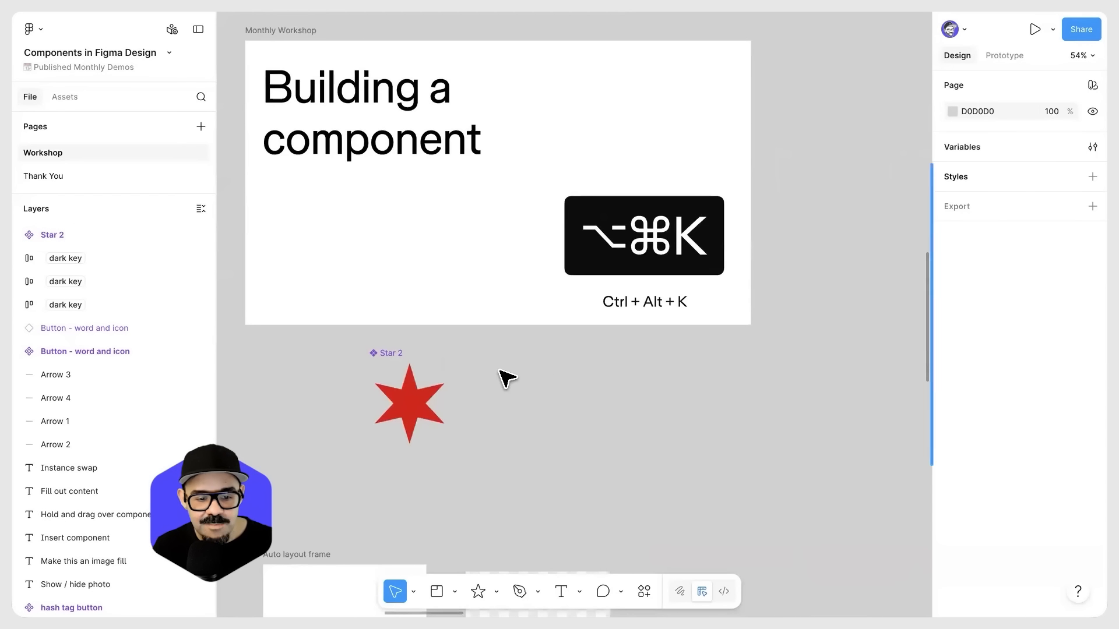
Step: Rename the star's main component to "Star component"
click(383, 355)
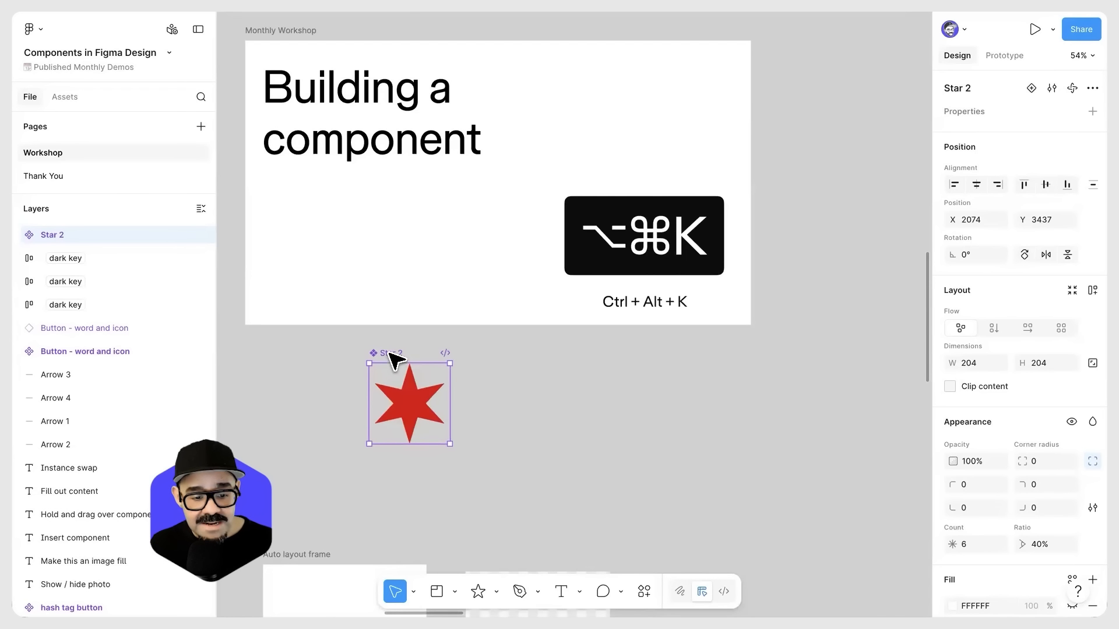
double_click(391, 353)
text(S)
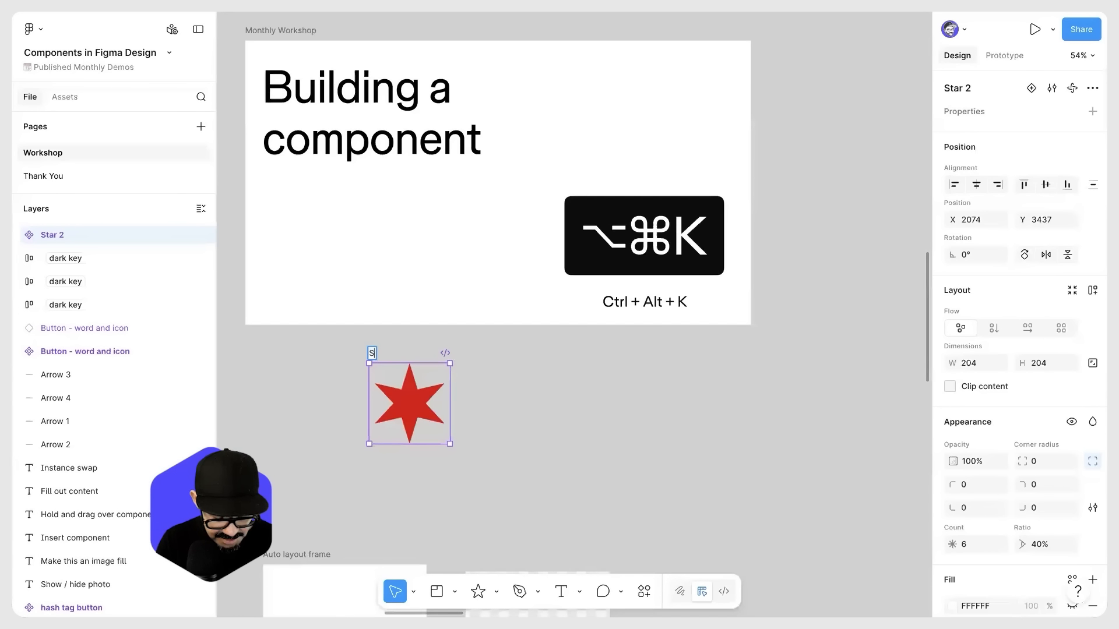
text(tar component)
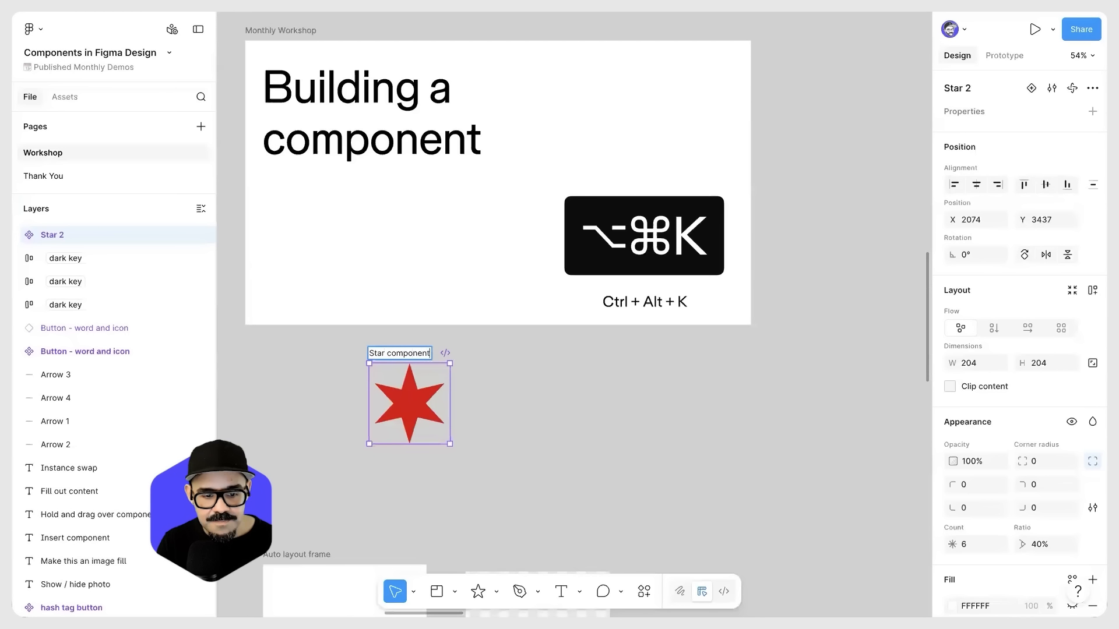
key(Return)
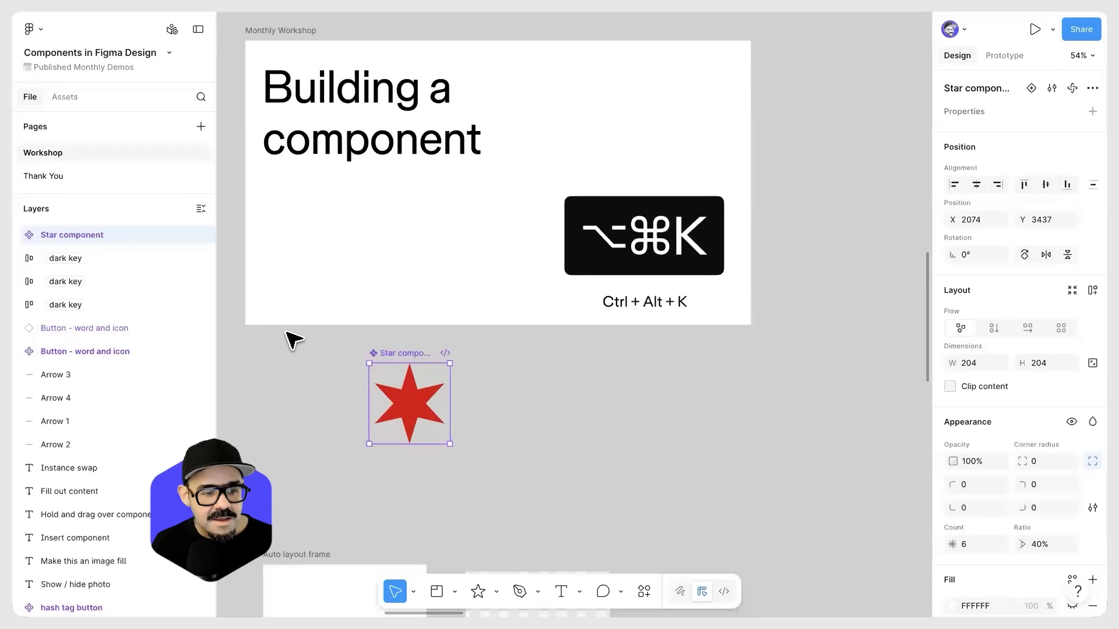
Step: Show the component assets, undo the last changes to the star component, and clear the pasted link from the asset search
click(72, 96)
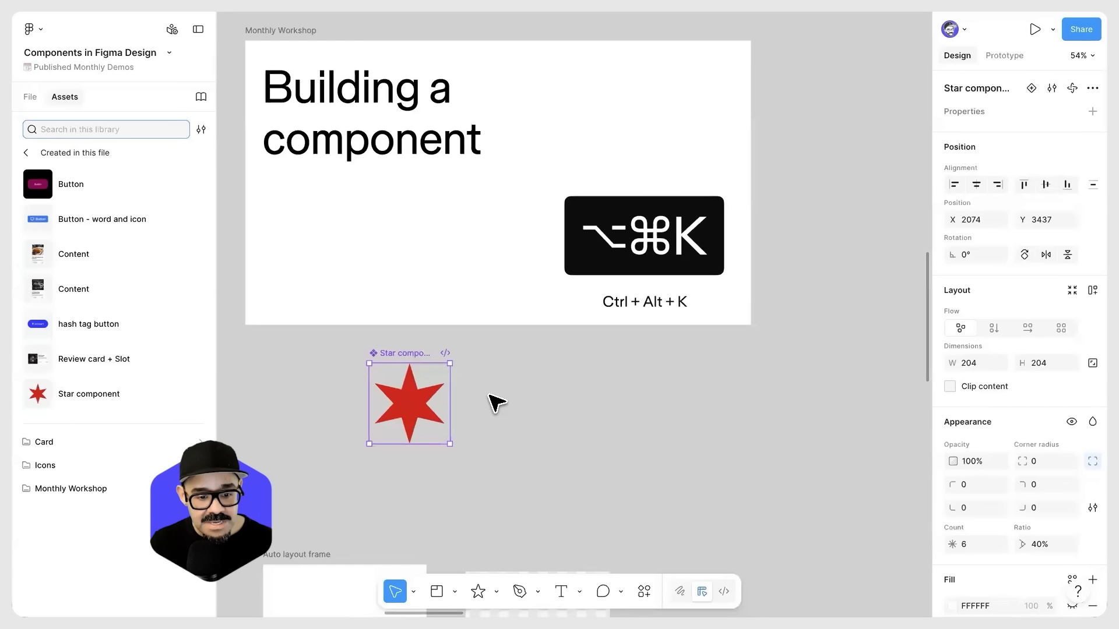
key(ctrl+v)
drag(425, 405, 493, 415)
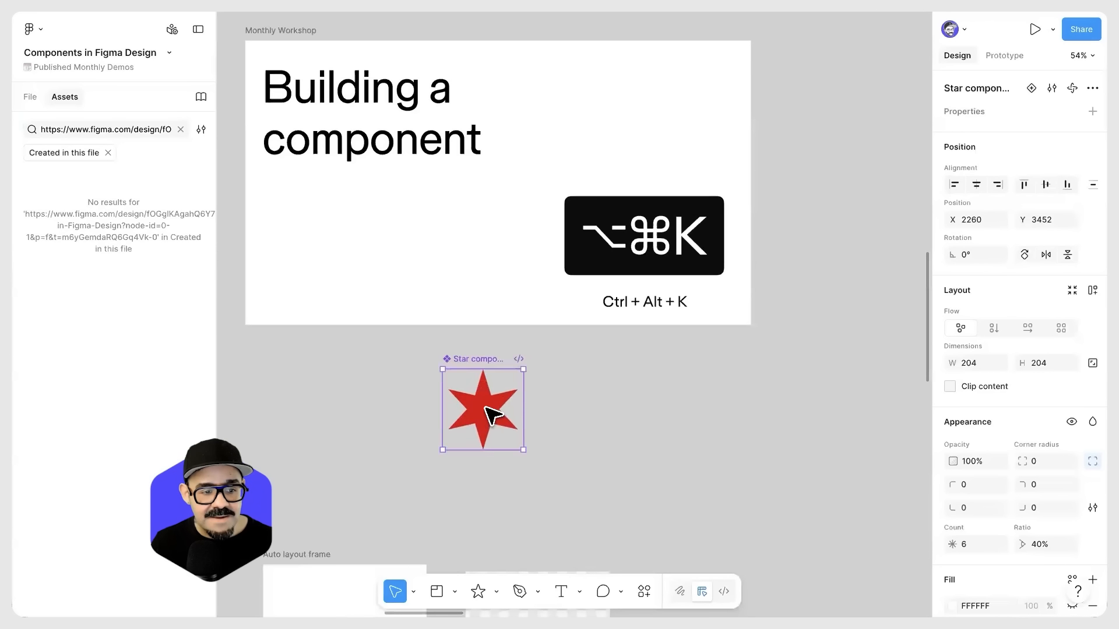
key(ctrl+z)
key(ctrl+z)
click(175, 131)
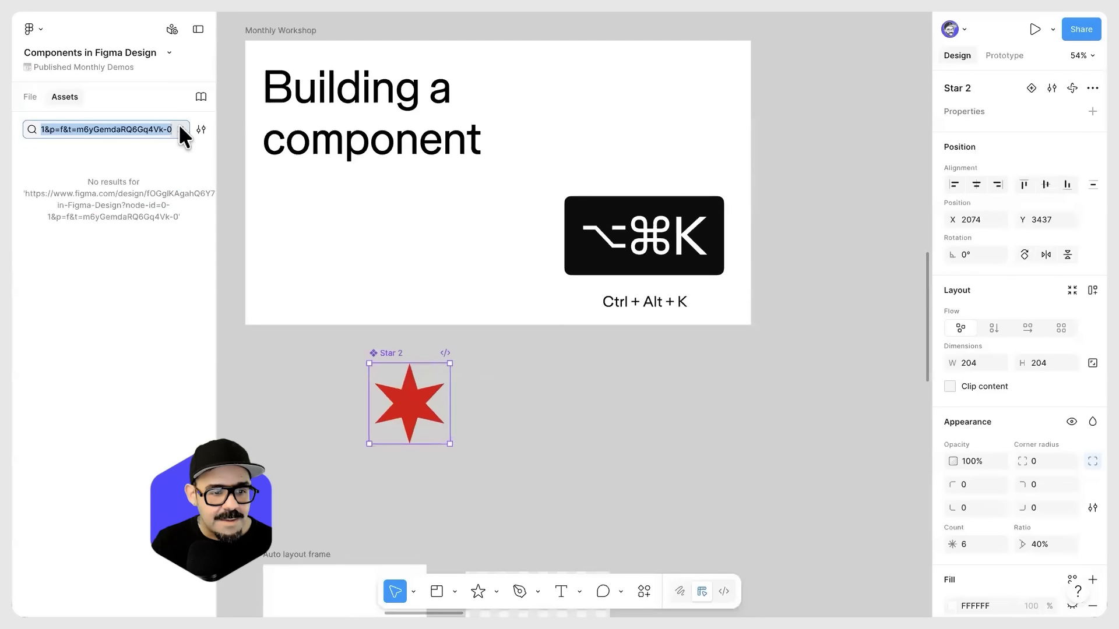
key(BackSpace)
Step: Duplicate the star component beside itself and place two more instances from the assets created in this file
click(410, 408)
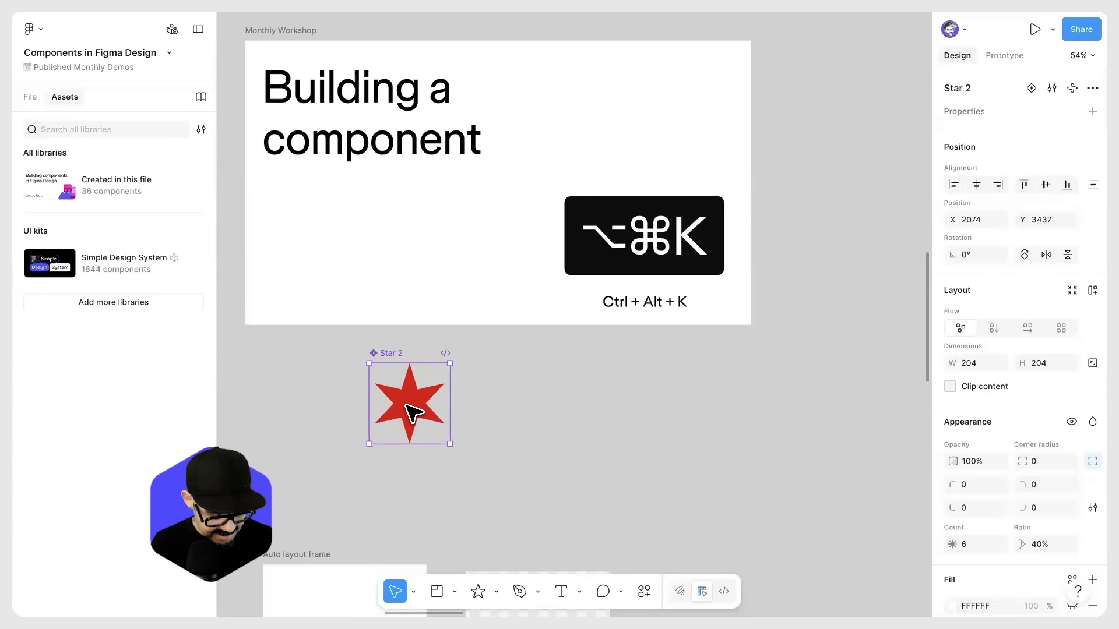
alt+drag(398, 403, 529, 401)
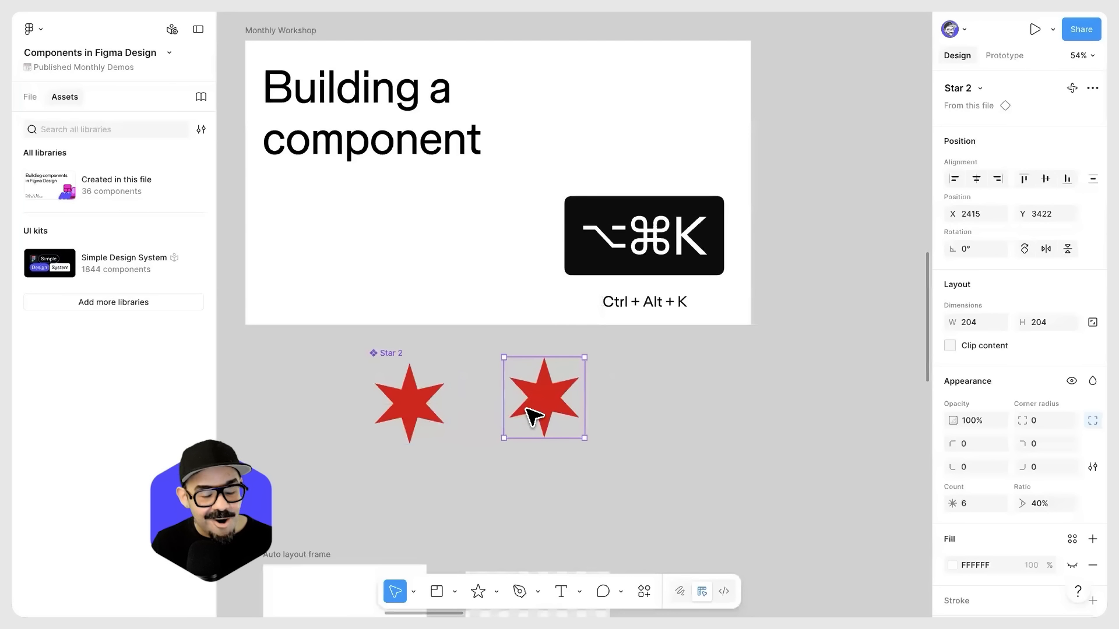
click(114, 186)
click(67, 130)
drag(35, 396, 493, 437)
drag(64, 398, 686, 404)
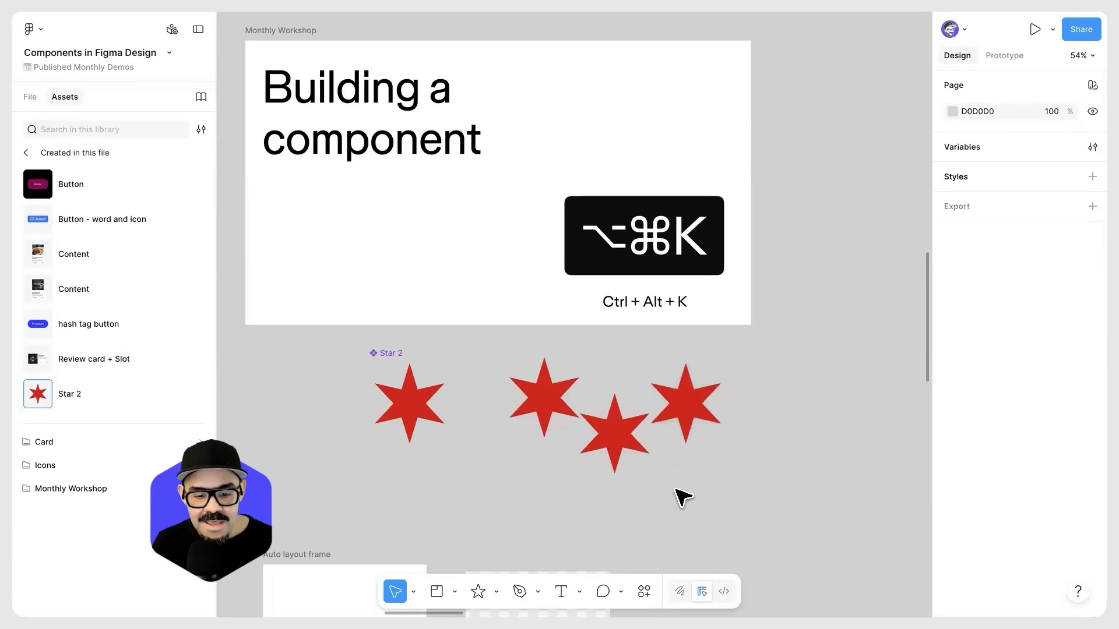
Step: Reshape the star inside the main component to 7 points with a 29% ratio and a 6.5 corner radius
click(402, 406)
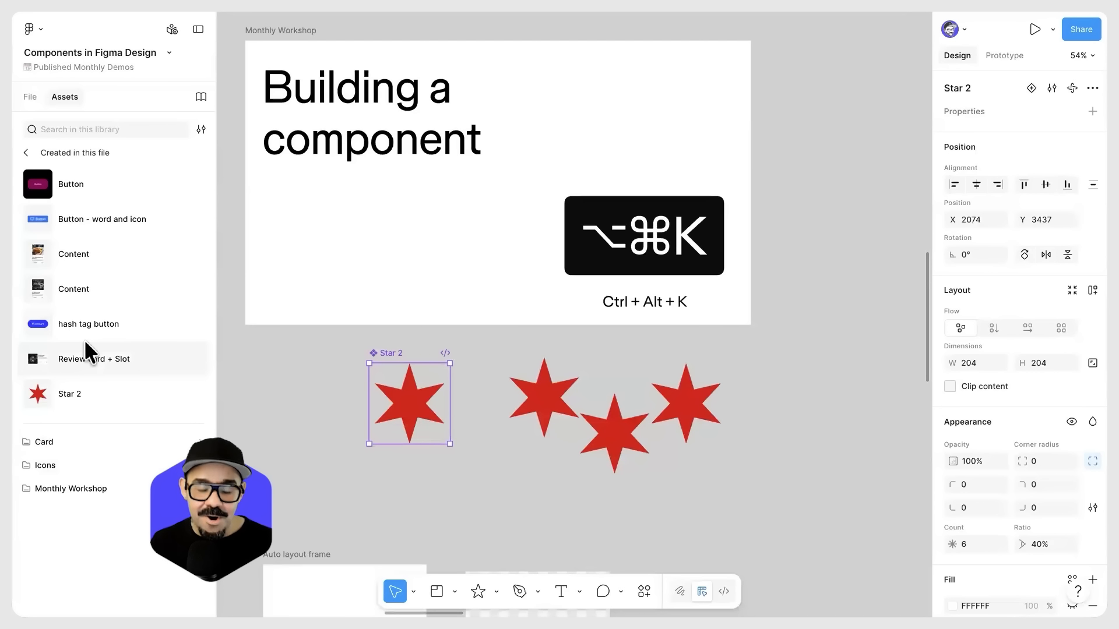
click(29, 98)
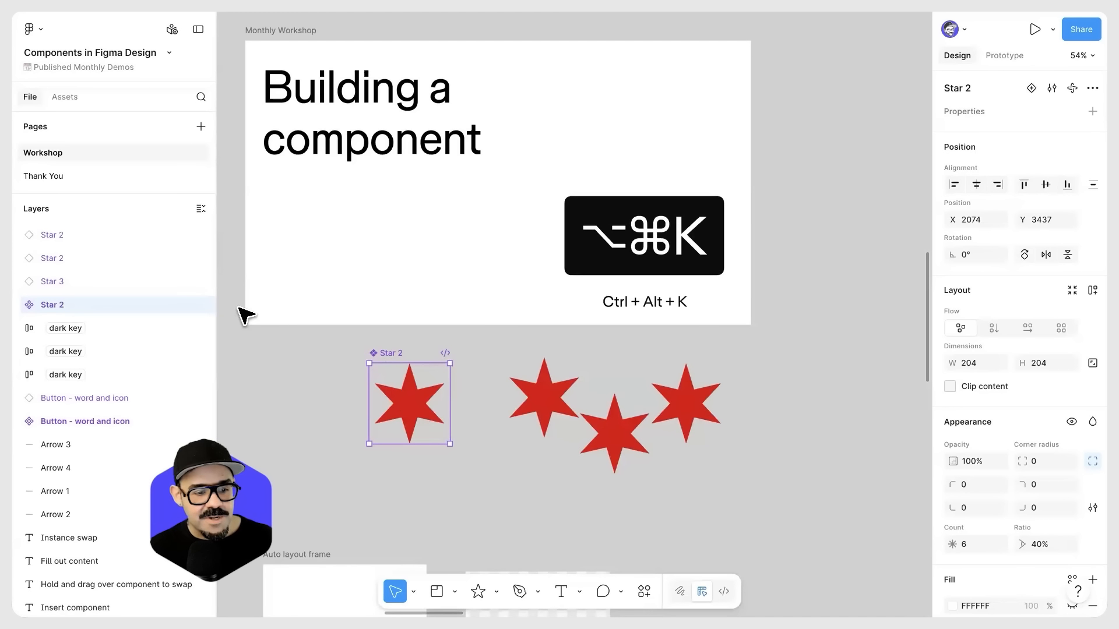
double_click(415, 404)
mouse_move(418, 390)
mouse_down()
mouse_move(440, 392)
mouse_move(439, 373)
mouse_move(429, 386)
mouse_move(450, 388)
mouse_move(411, 379)
mouse_move(412, 392)
mouse_move(434, 397)
mouse_move(426, 389)
mouse_up()
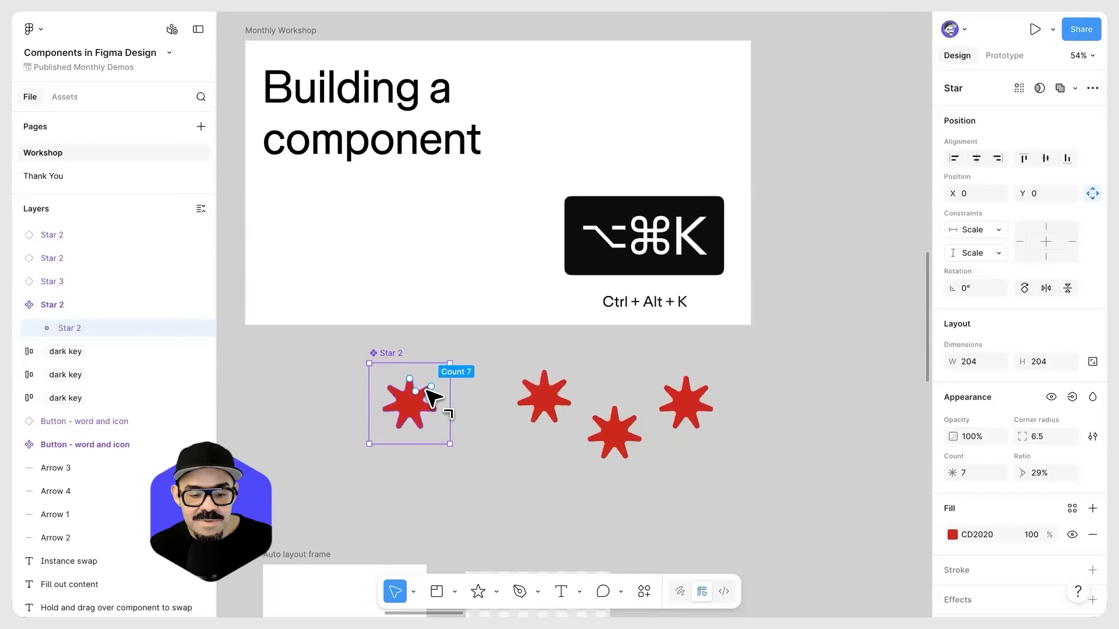
Step: Set the fill of the star inside the main component to blue 205DCD
click(952, 534)
click(870, 452)
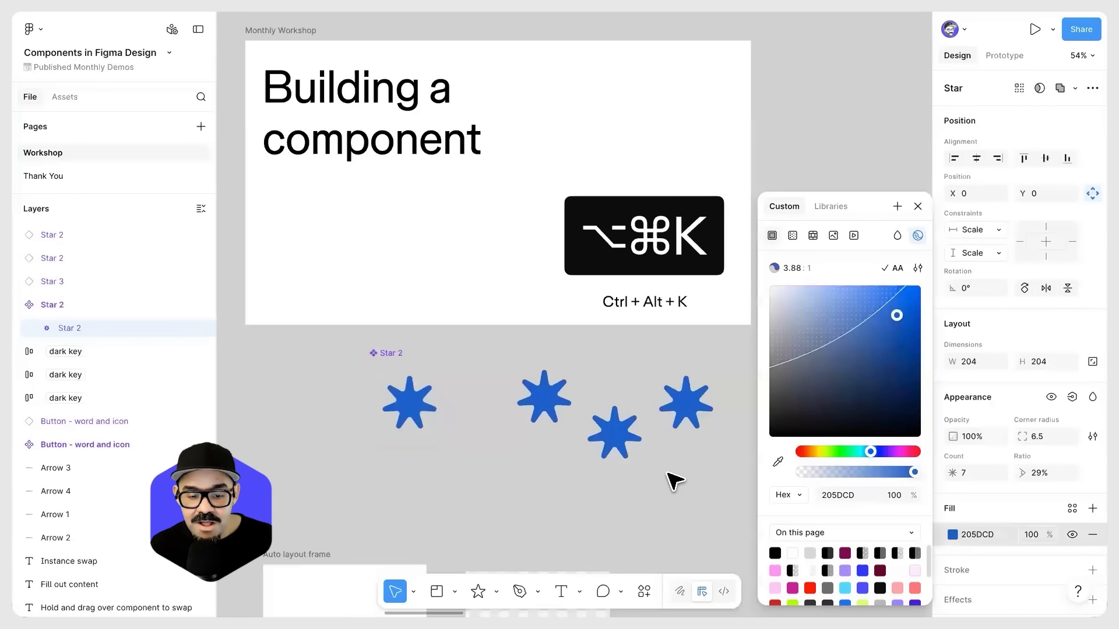
click(600, 482)
Step: Move the star instance farthest from the main component to about X 2797, Y 3422
click(612, 443)
click(696, 406)
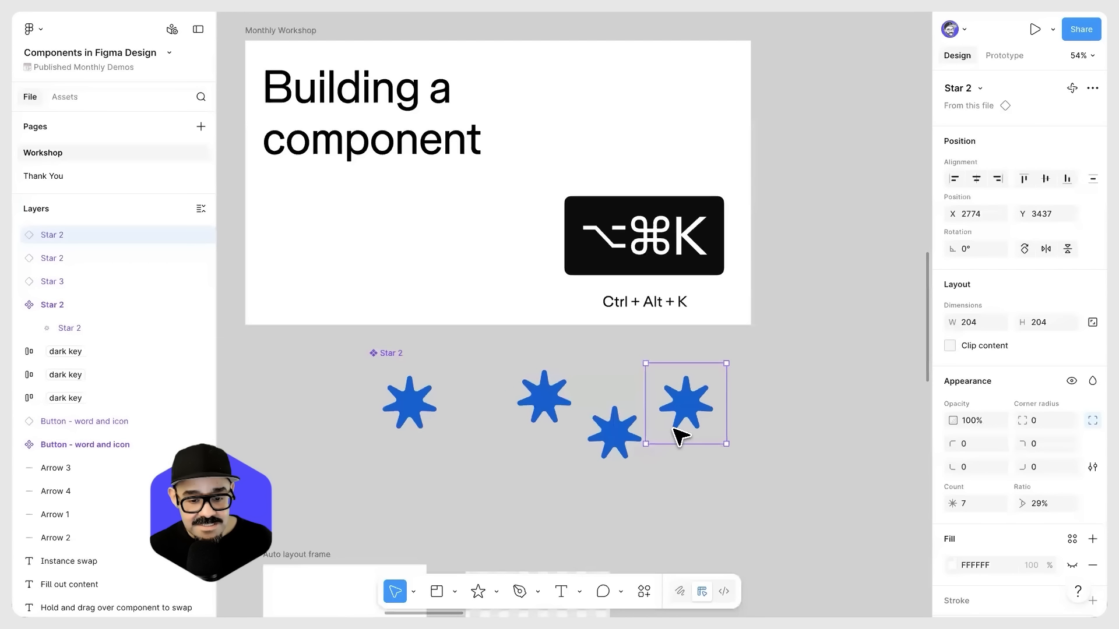
drag(679, 417, 687, 409)
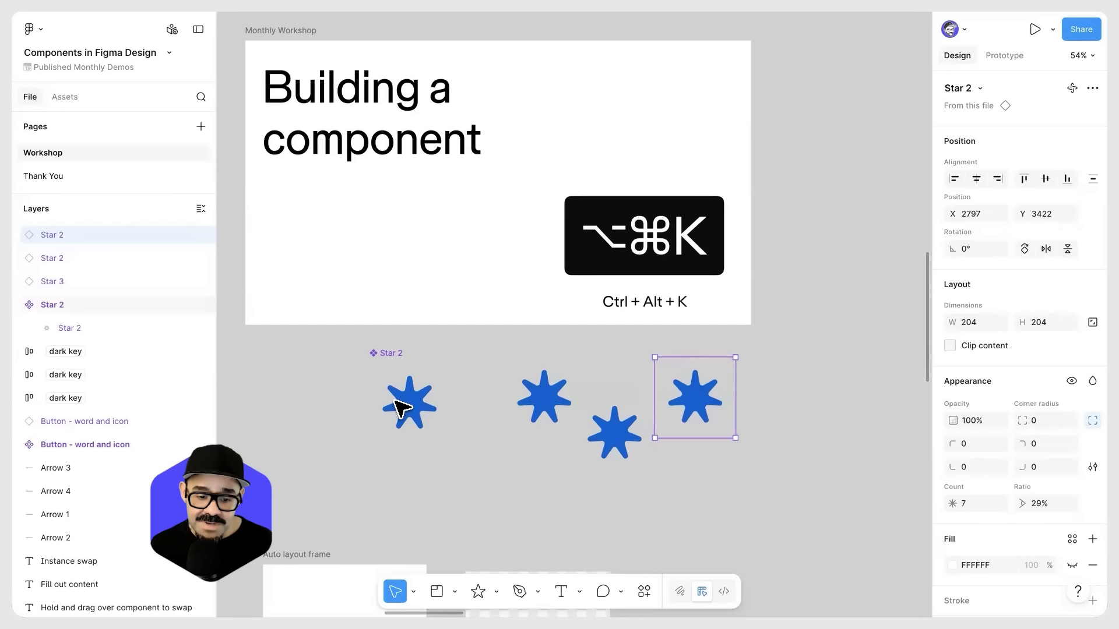
Step: Rotate the star instance nearest the main component to about -29.17°
click(555, 402)
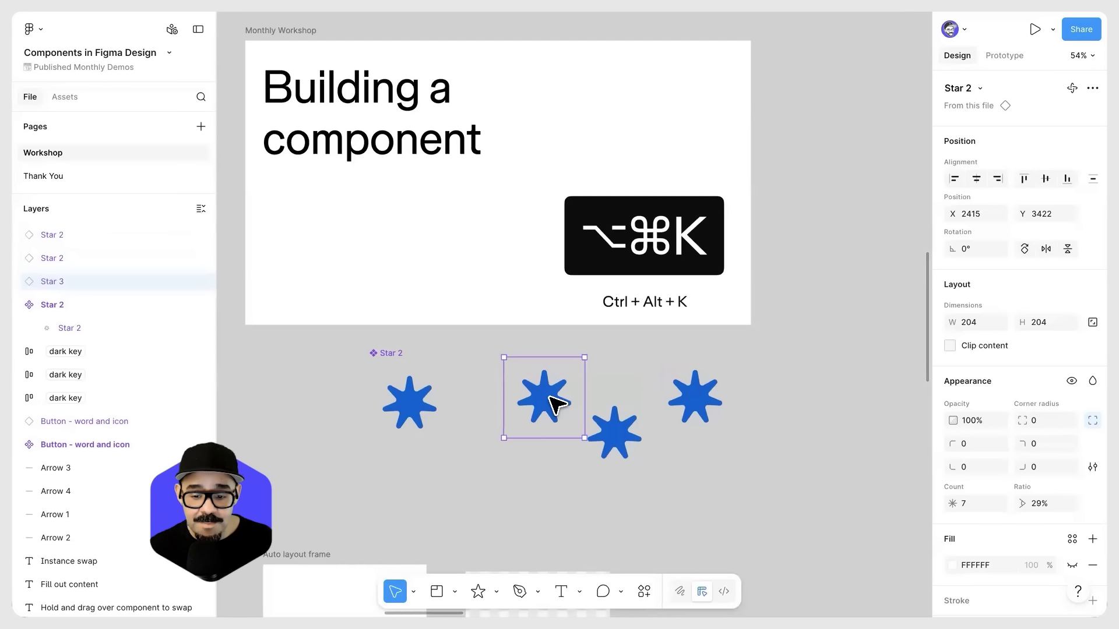
scroll(990, 466, down, 3)
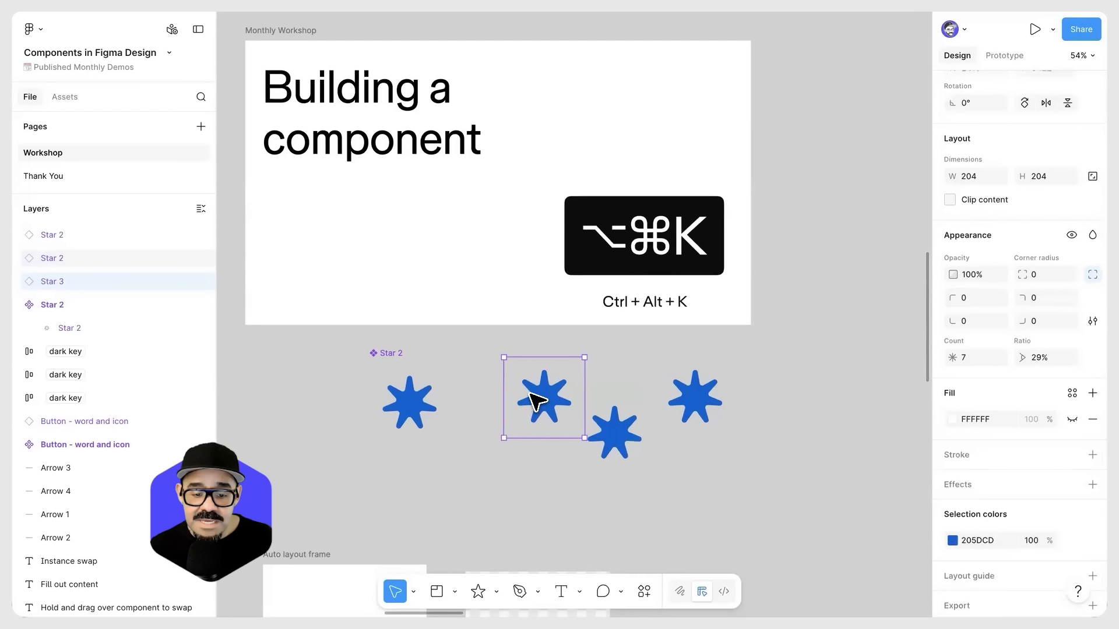
mouse_move(554, 394)
mouse_down()
mouse_move(564, 392)
mouse_move(548, 407)
mouse_up()
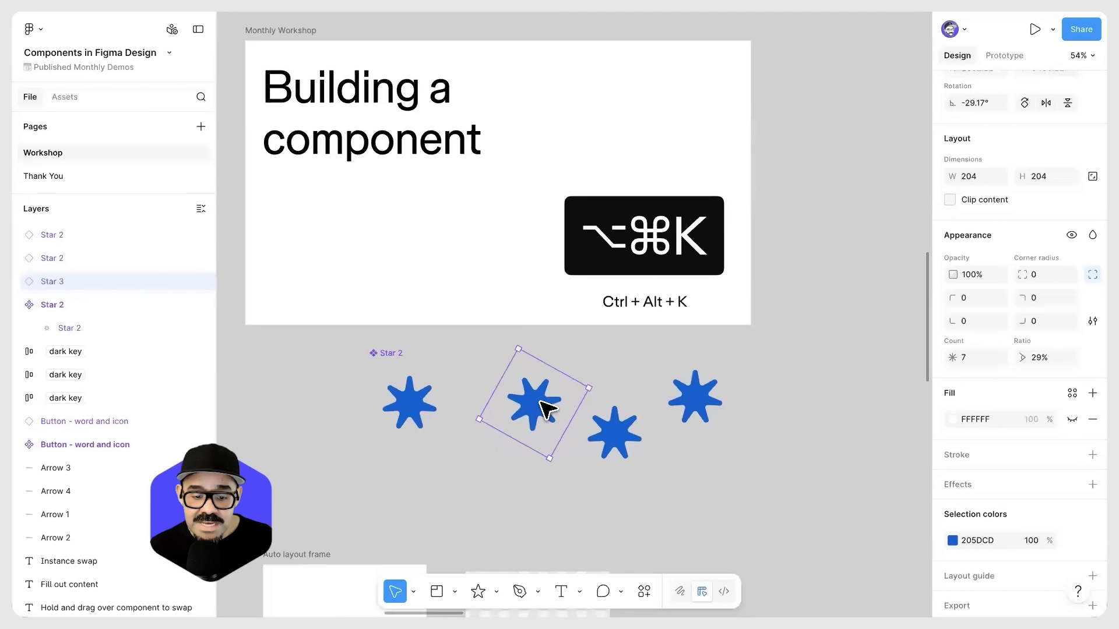
Step: Override the fill of the star nested in the rotated instance with red
double_click(547, 408)
click(636, 500)
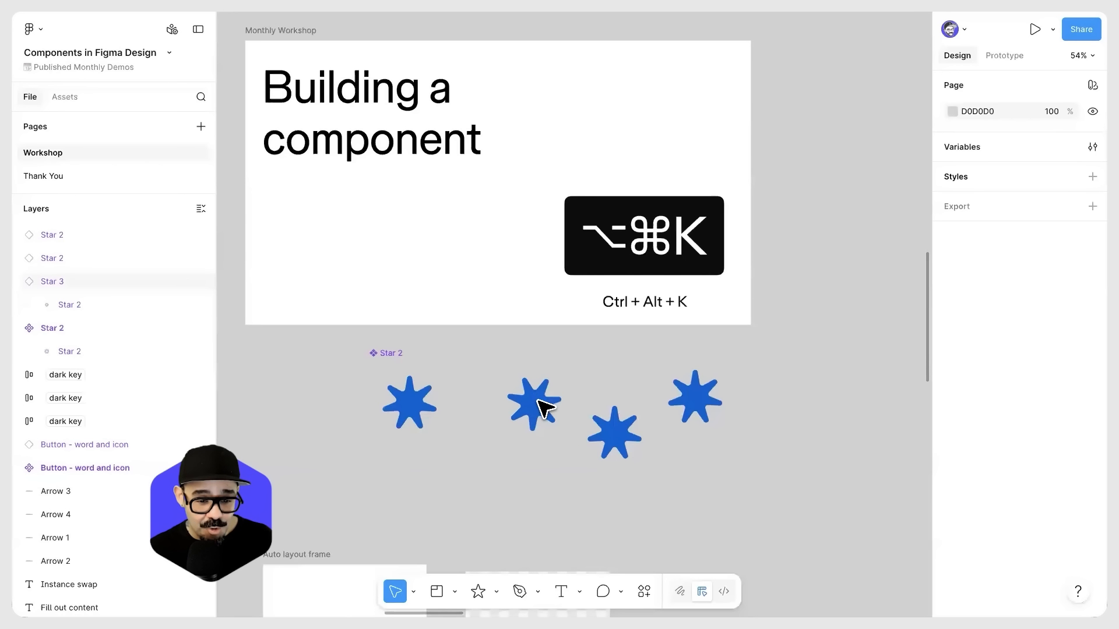
click(543, 409)
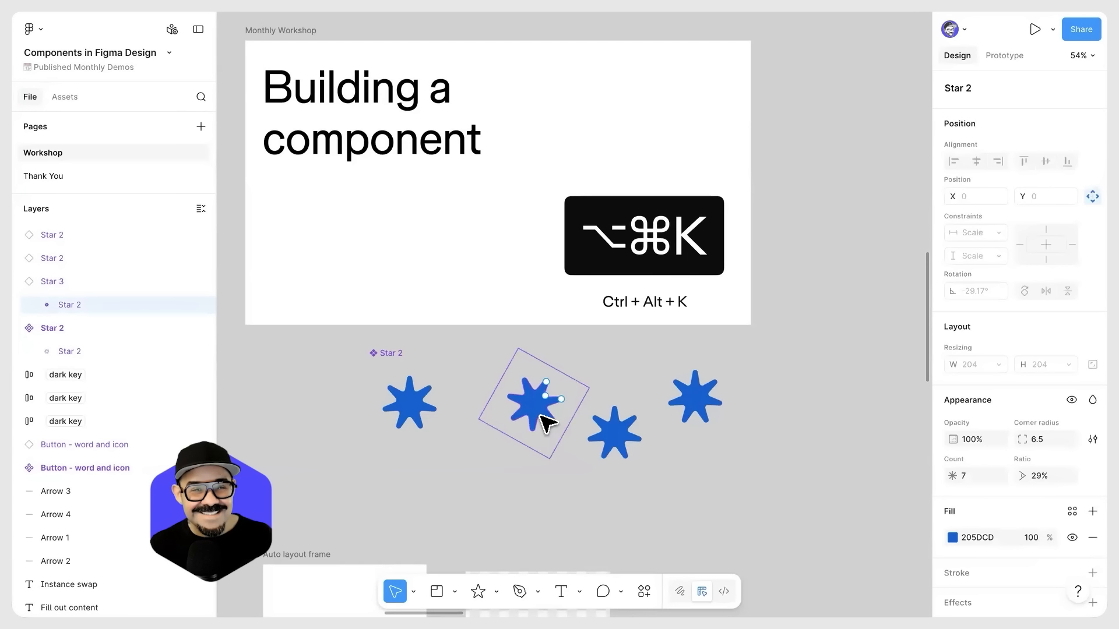
click(952, 537)
click(803, 451)
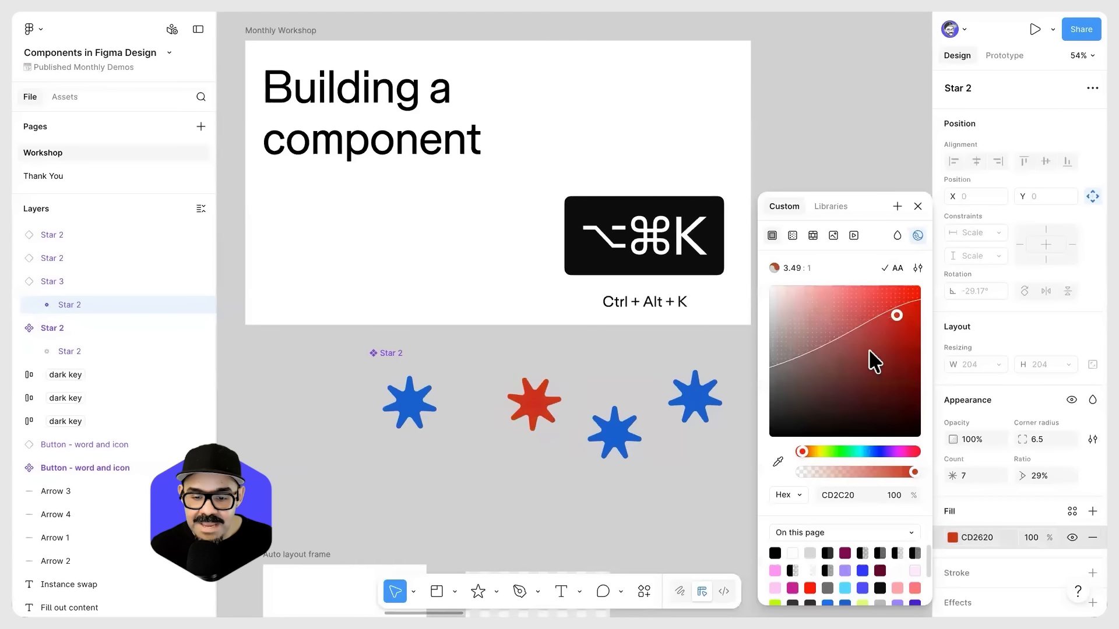
key(Escape)
click(547, 409)
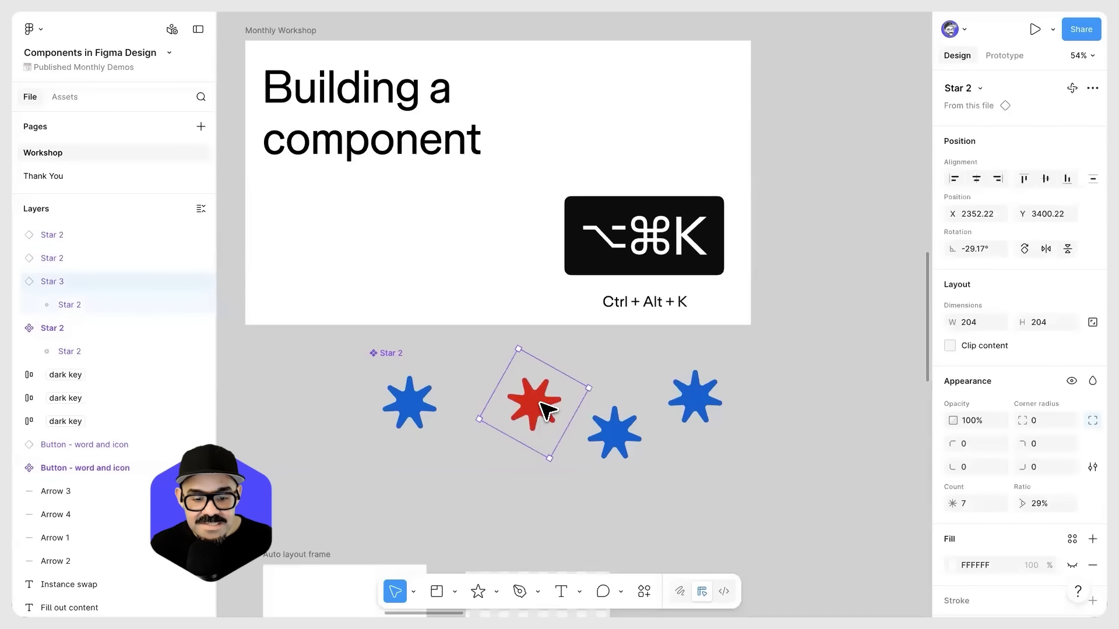
Step: Reshape the star inside the main component to 5 points with a 17% ratio
double_click(415, 396)
drag(414, 393, 446, 397)
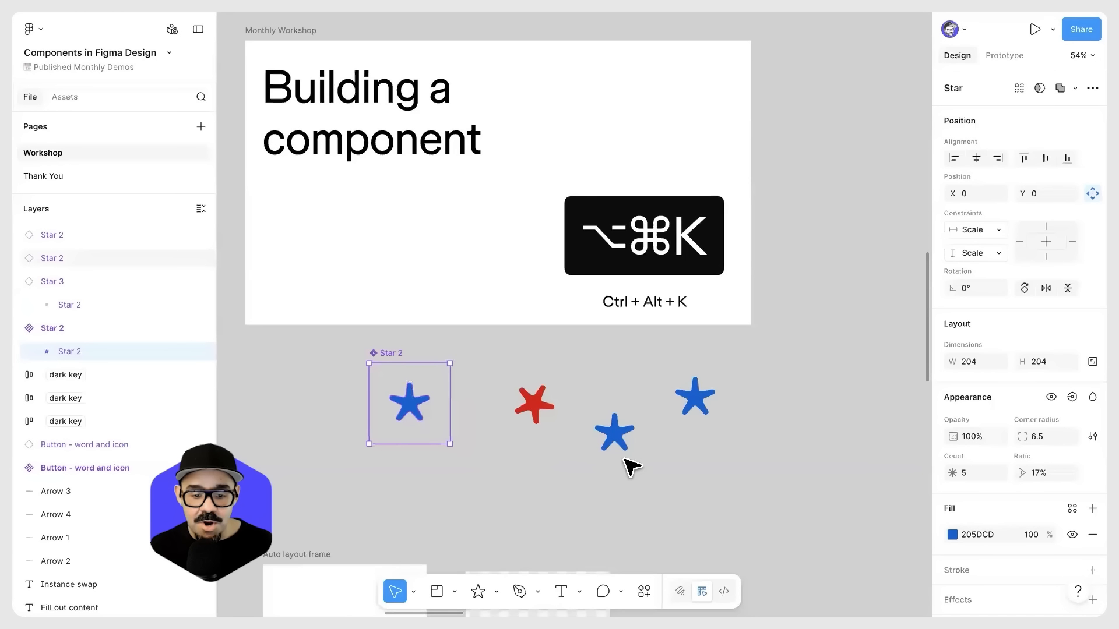
click(705, 450)
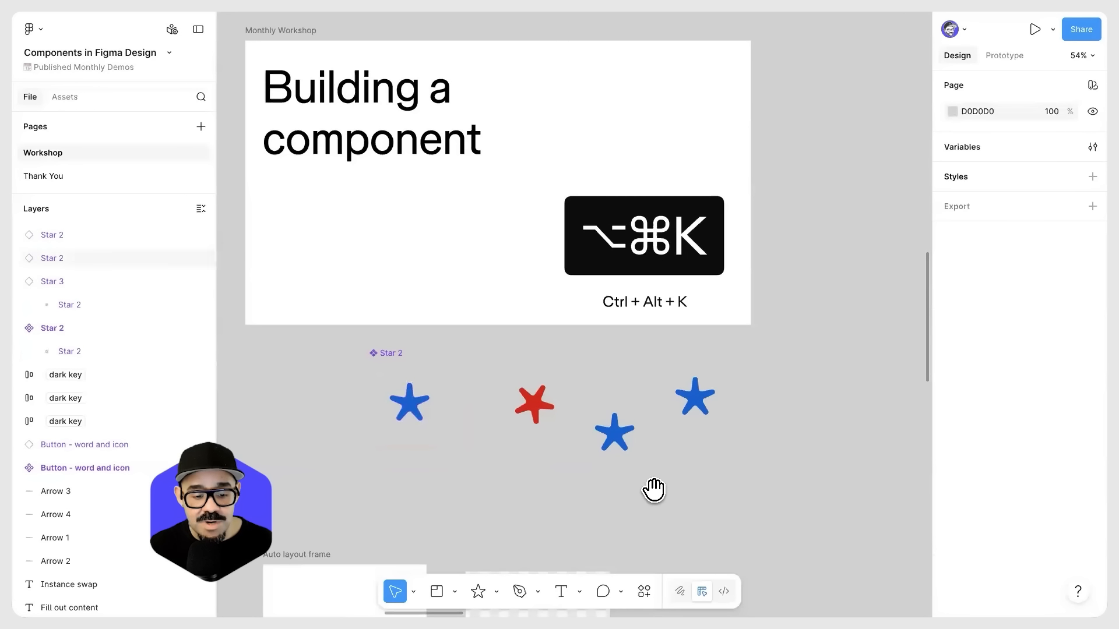
Step: Loosely reposition the title, link, description, user row and follow button beneath the image placeholder
scroll(651, 490, down, 10)
scroll(701, 396, down, 3)
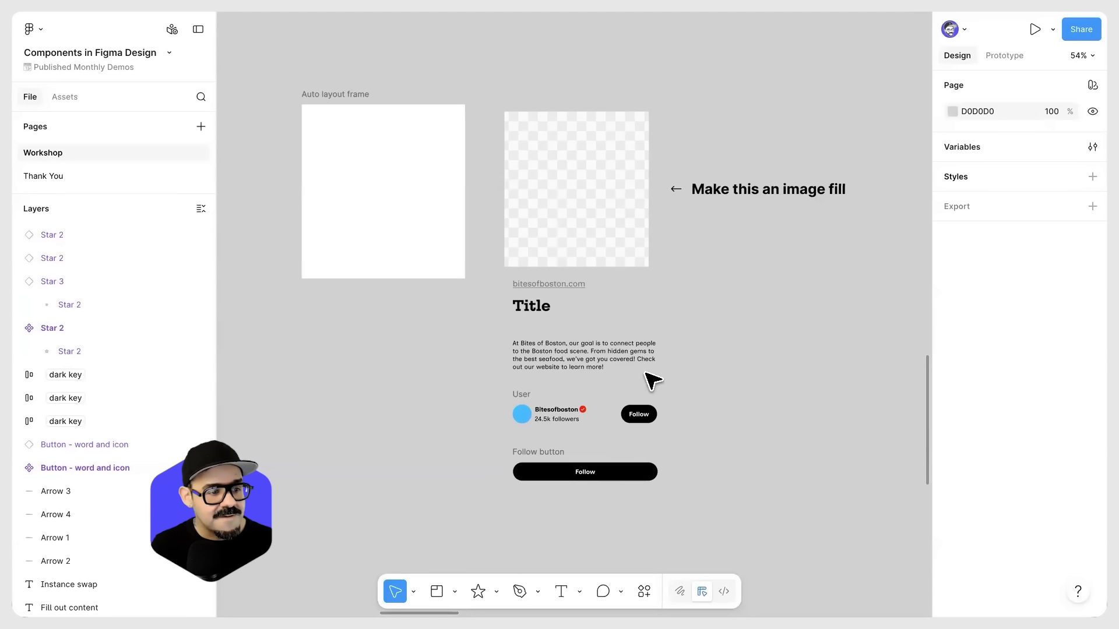
click(390, 127)
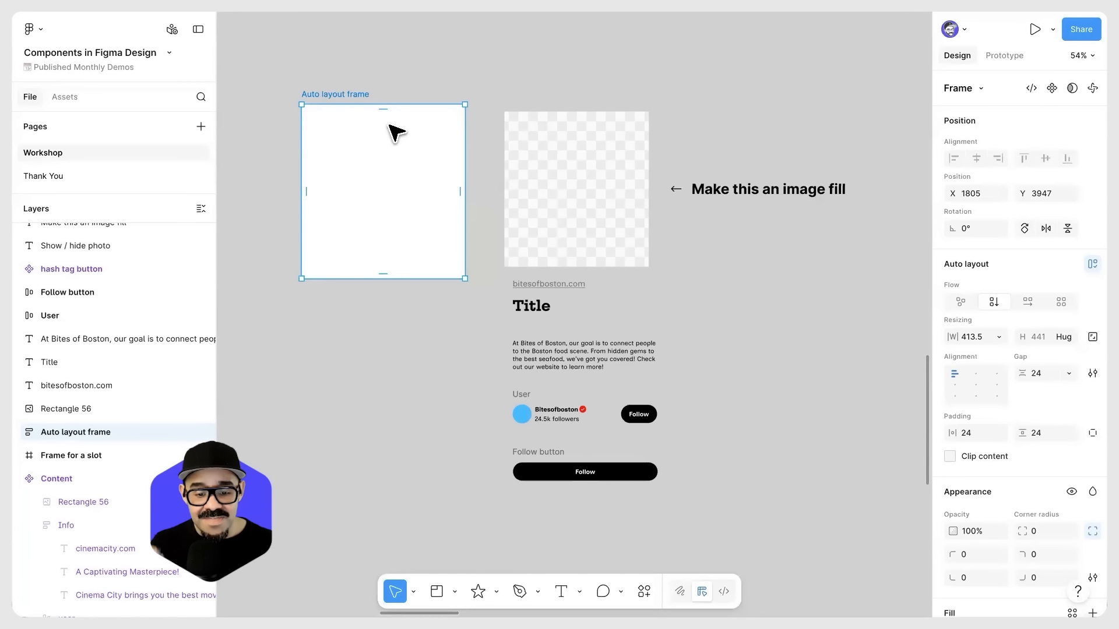
drag(533, 309, 524, 319)
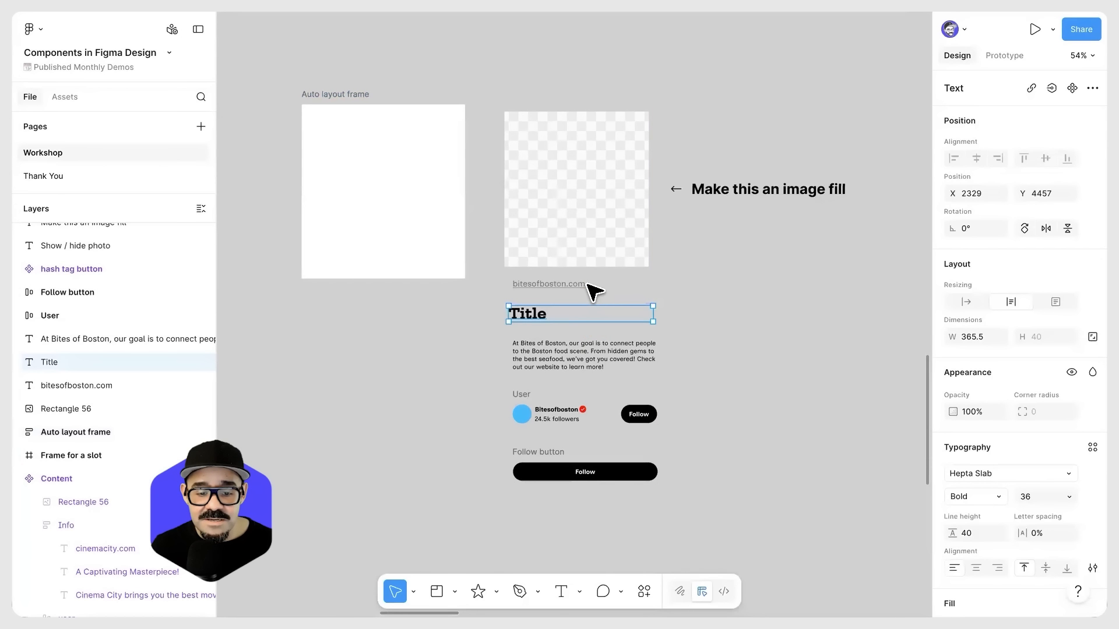
drag(591, 290, 583, 286)
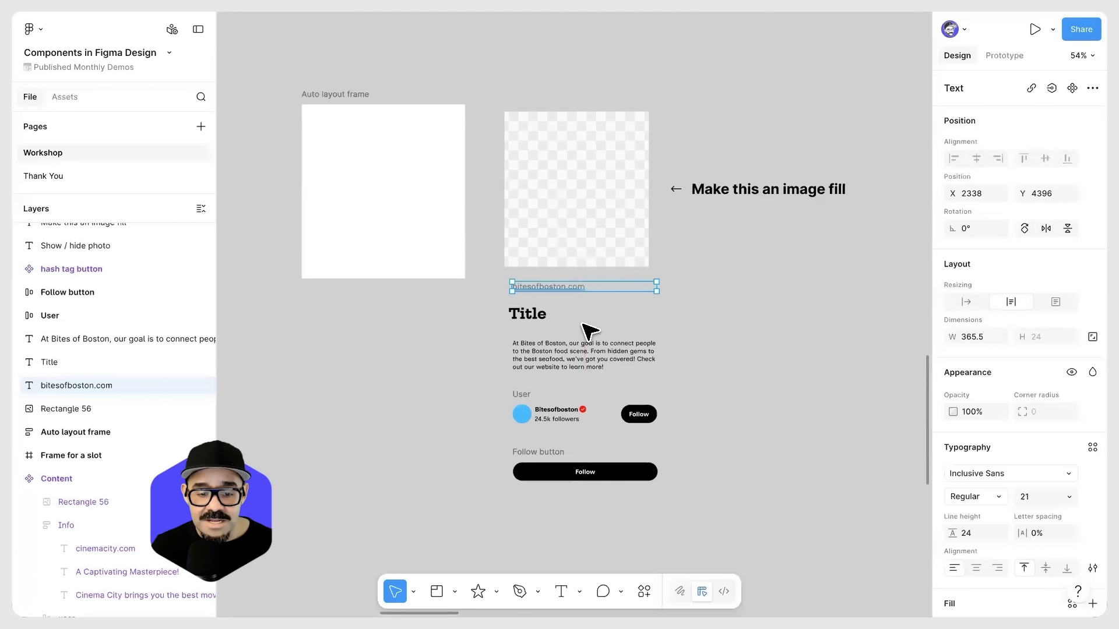
drag(560, 349, 586, 349)
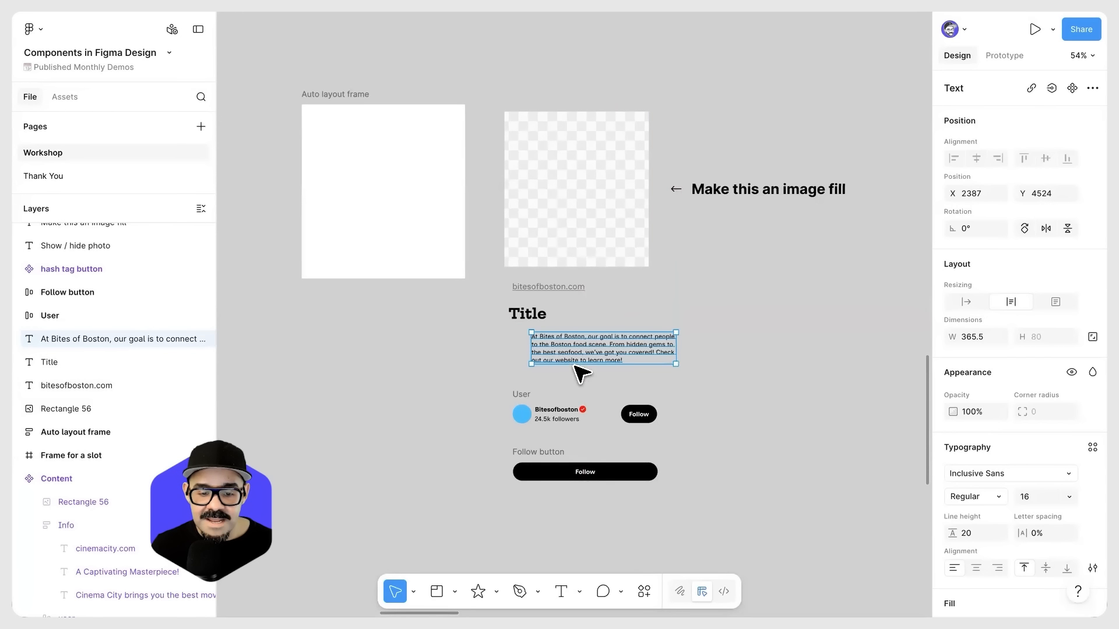
click(525, 401)
drag(518, 393, 542, 387)
drag(531, 450, 545, 460)
drag(541, 386, 530, 391)
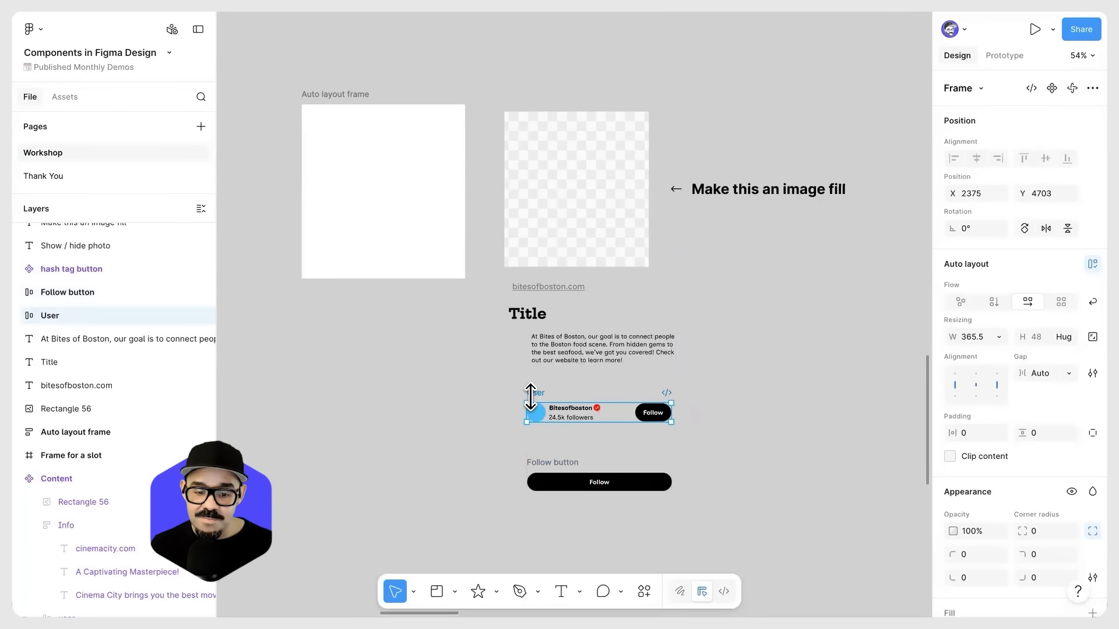
Step: Move the auto layout frame to about X 1809, Y 3941
click(363, 140)
drag(353, 137, 351, 155)
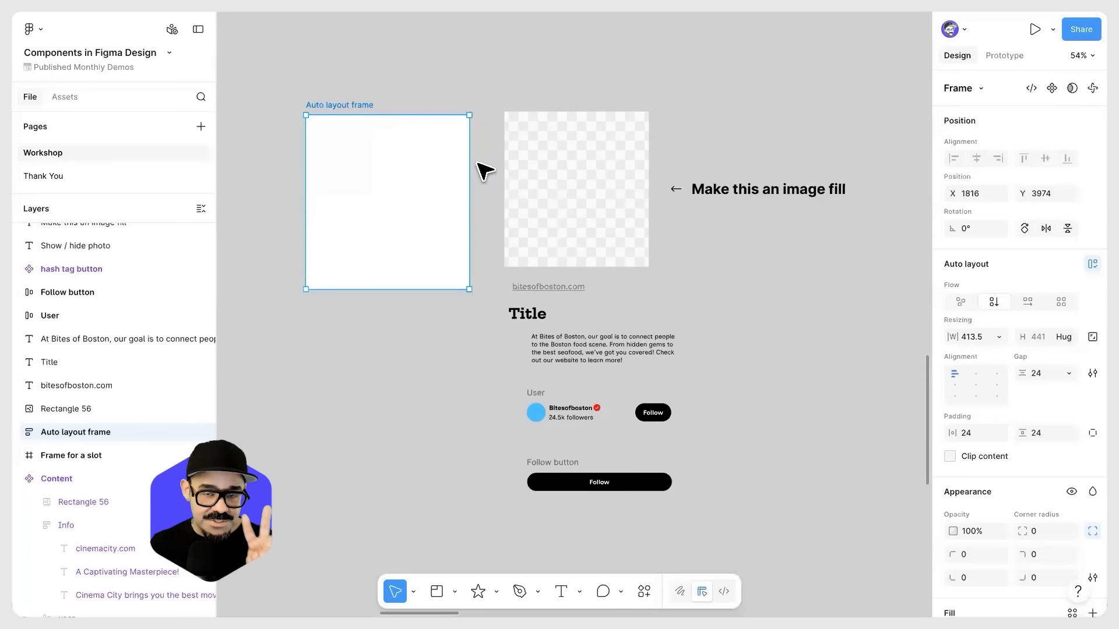
drag(424, 177, 423, 164)
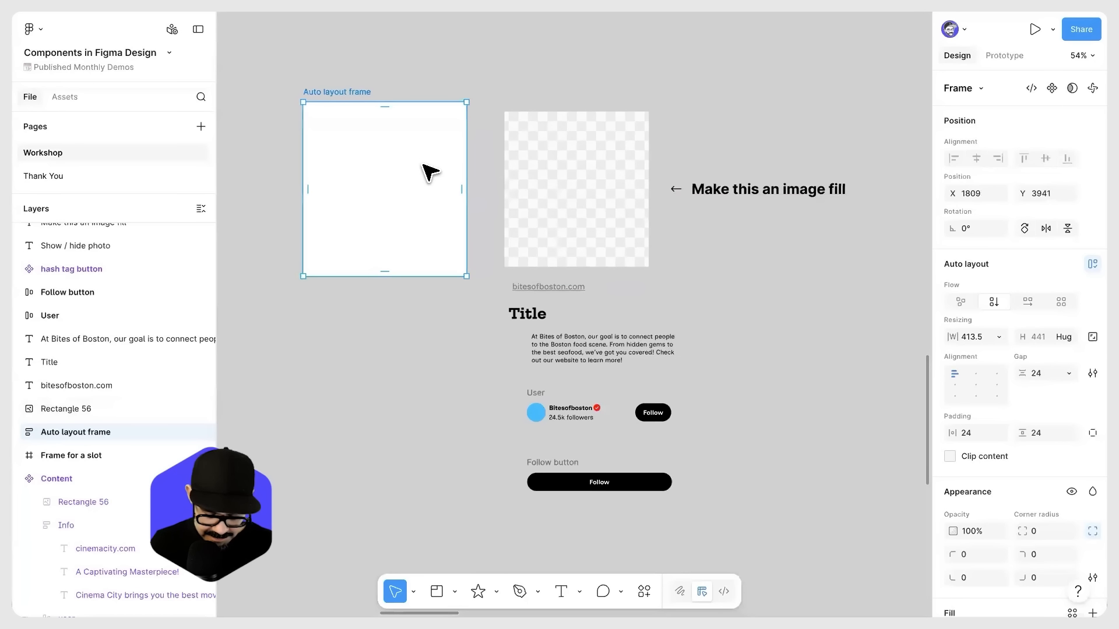
Step: Stack the image rectangle, link, title, description and user row inside the auto layout frame
drag(520, 194, 372, 188)
drag(555, 341, 395, 250)
drag(533, 315, 449, 292)
drag(529, 292, 483, 309)
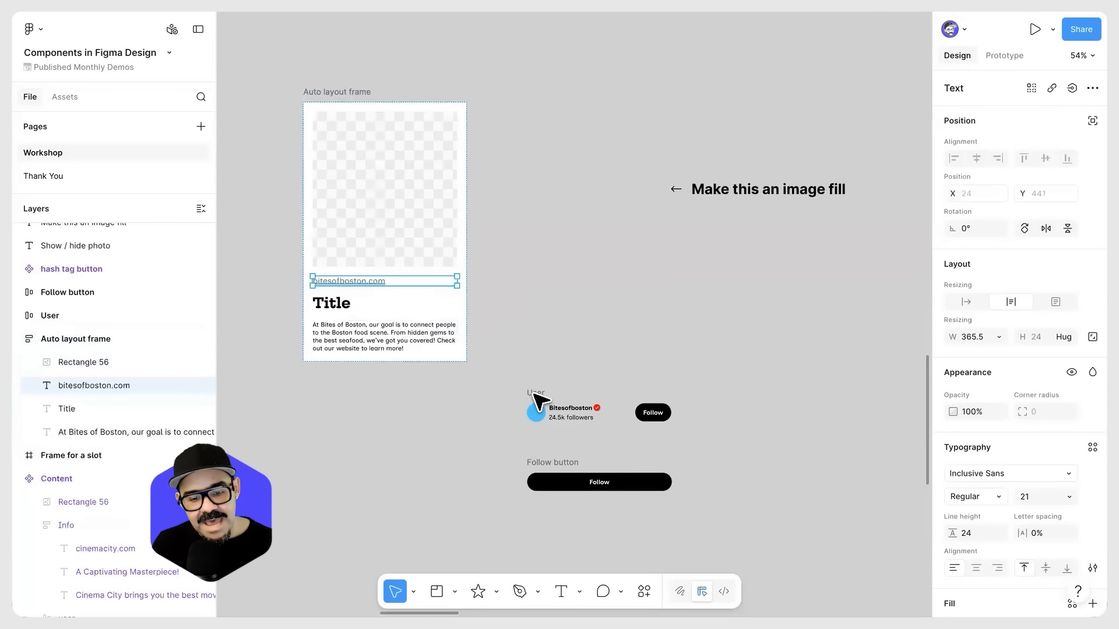
drag(536, 392, 467, 392)
click(457, 449)
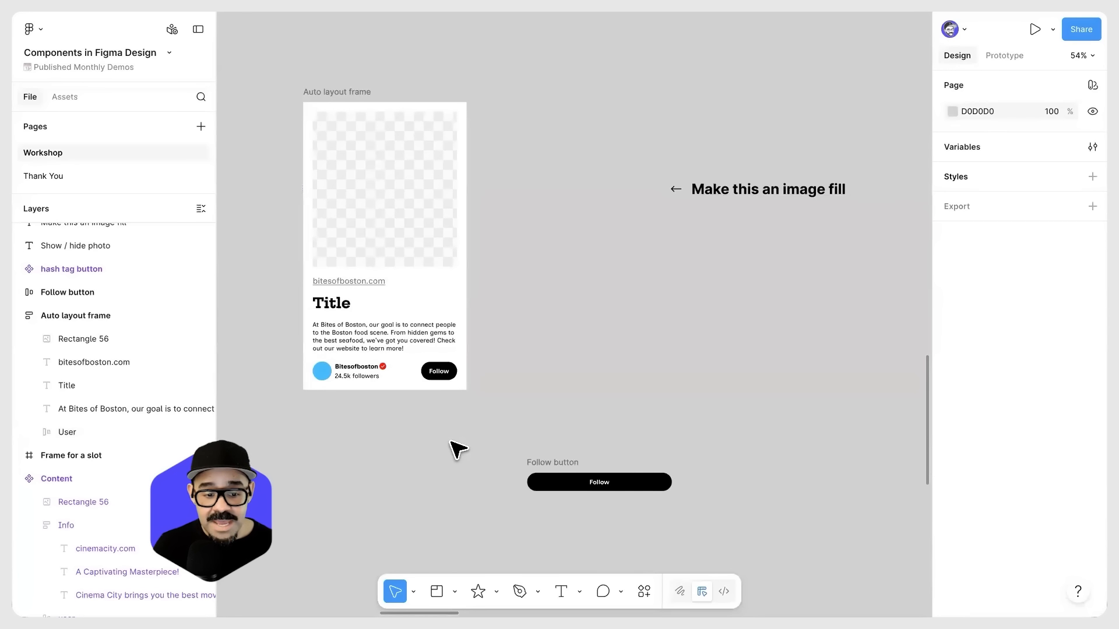
Step: Undo placing the card elements in the auto layout frame
key(ctrl+z)
key(ctrl+z)
key(ctrl+z)
key(ctrl+z)
key(ctrl+z)
key(ctrl+z)
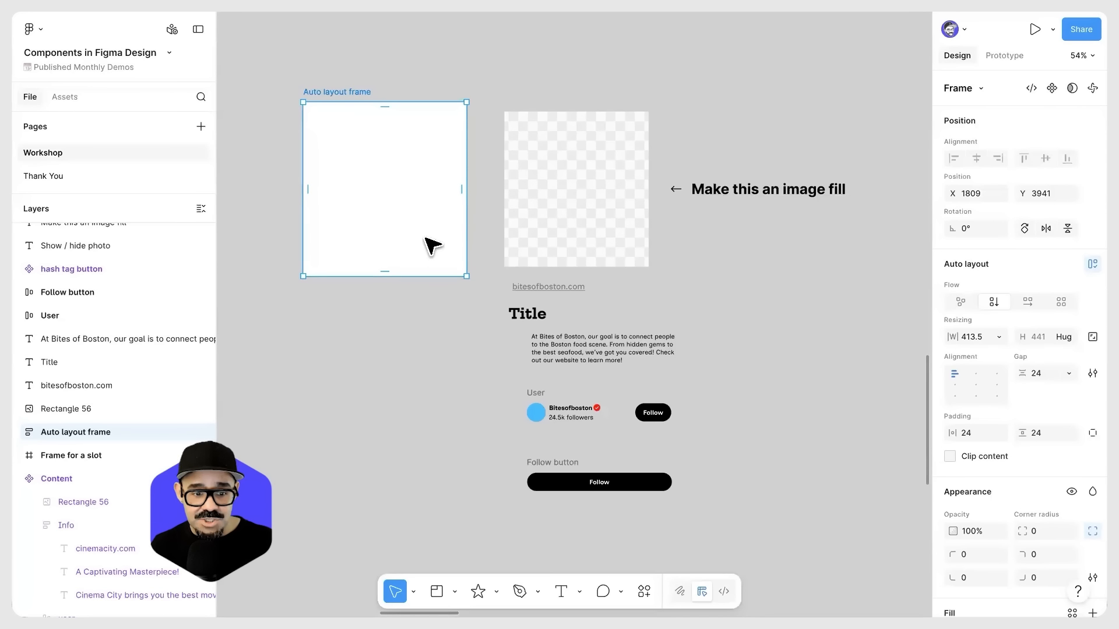
Step: Delete the empty auto layout frame and draw a new frame of about 400 × 487 beside the image placeholder
key(Delete)
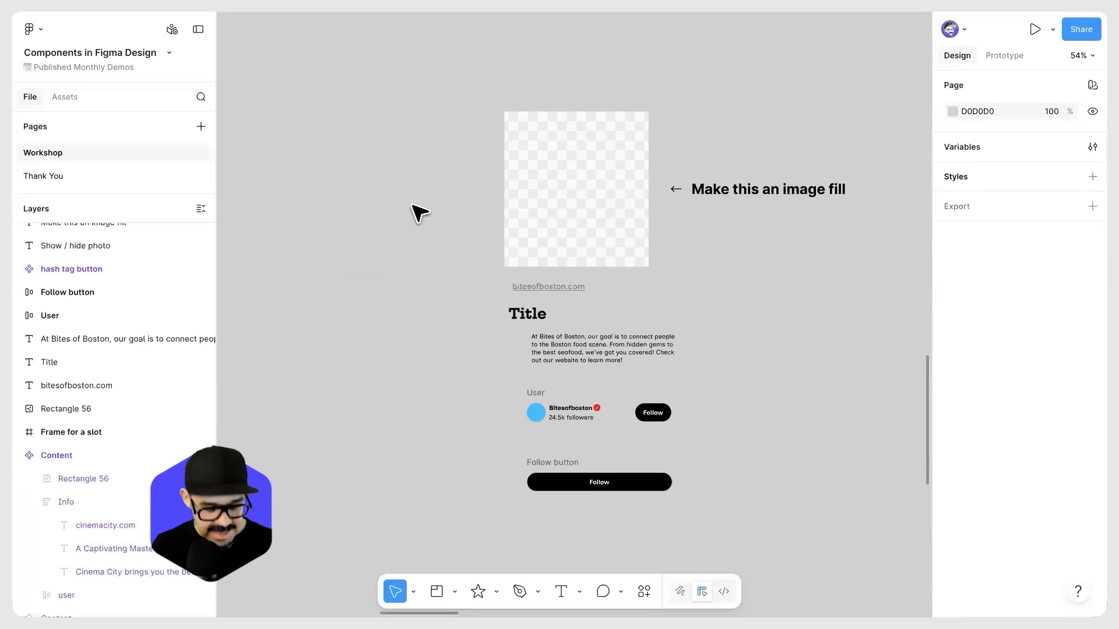
key(f)
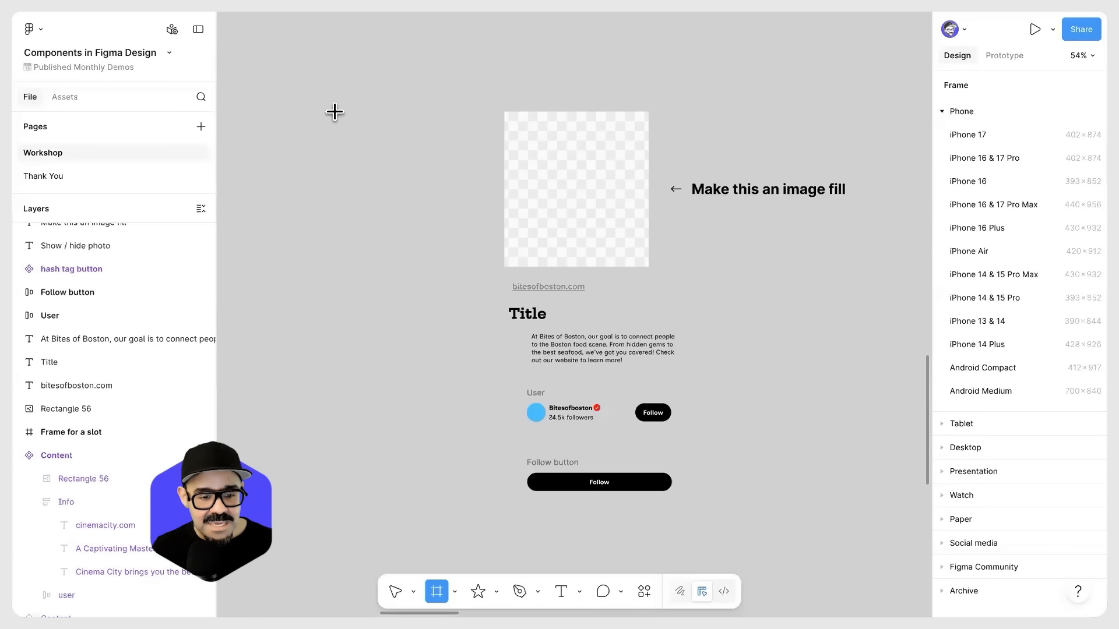
drag(314, 96, 405, 251)
drag(453, 283, 472, 289)
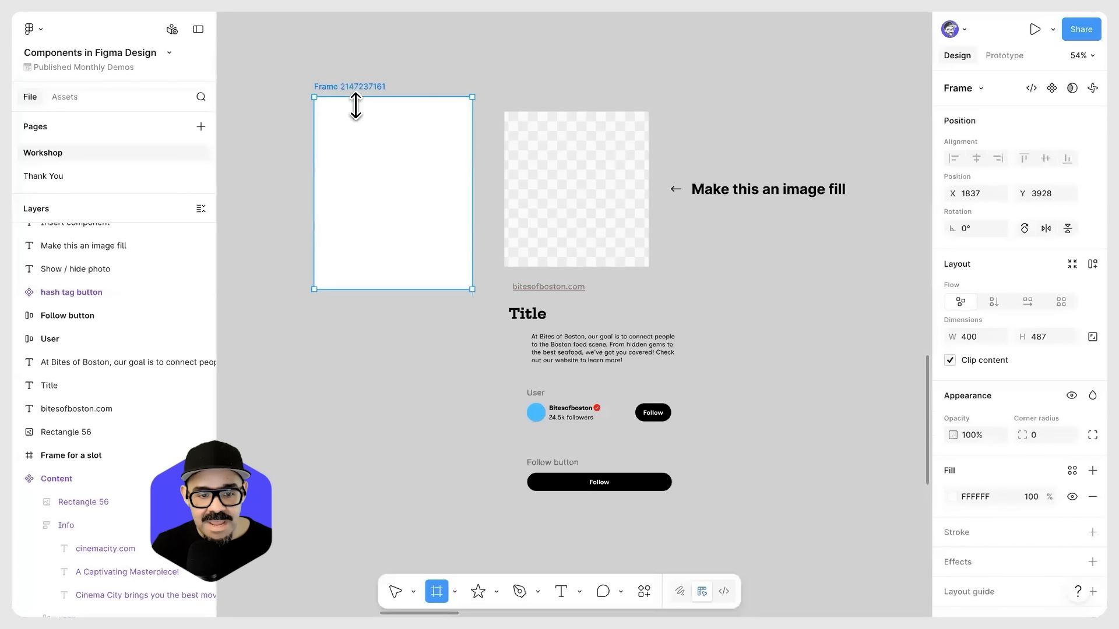
Step: Move the new frame to about X 1820, Y 3933 and rename it Card component
drag(360, 85, 353, 87)
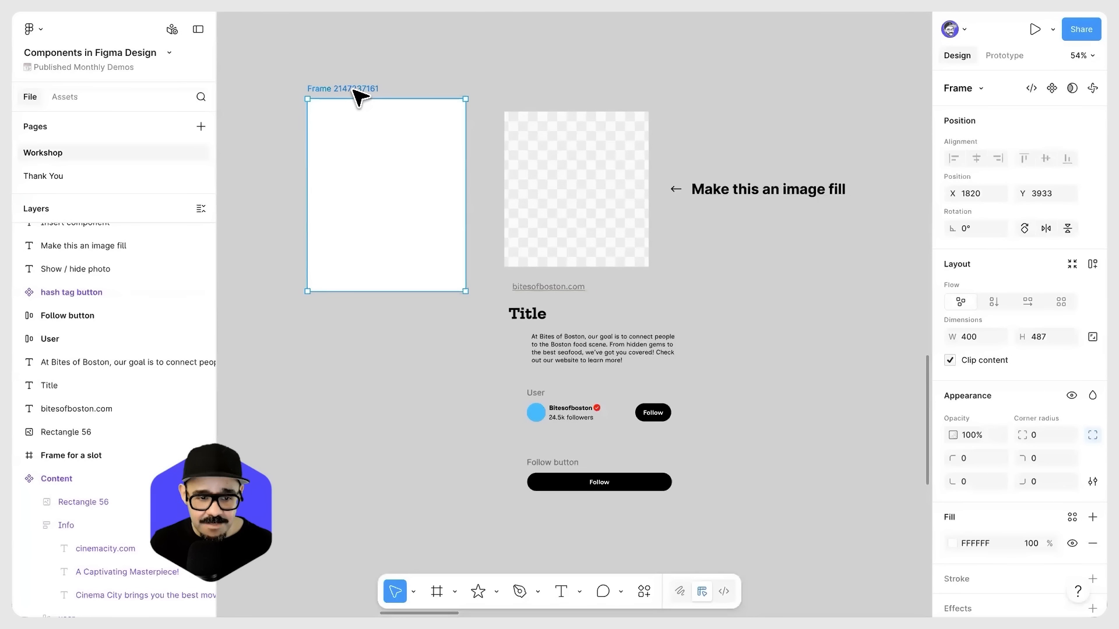
double_click(353, 89)
text(Car)
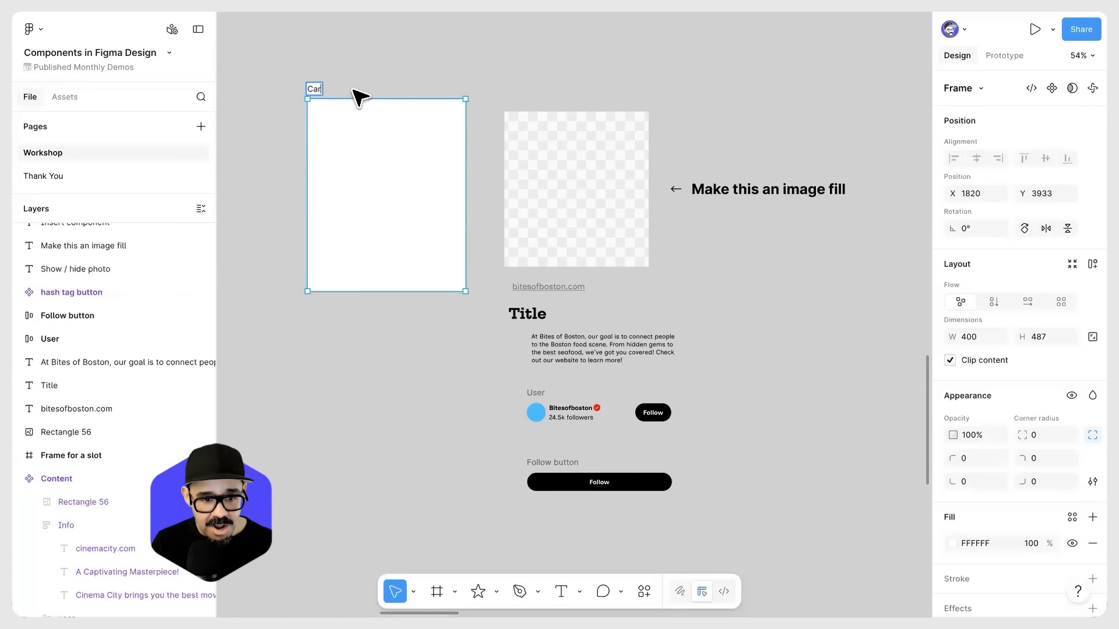
text(d co)
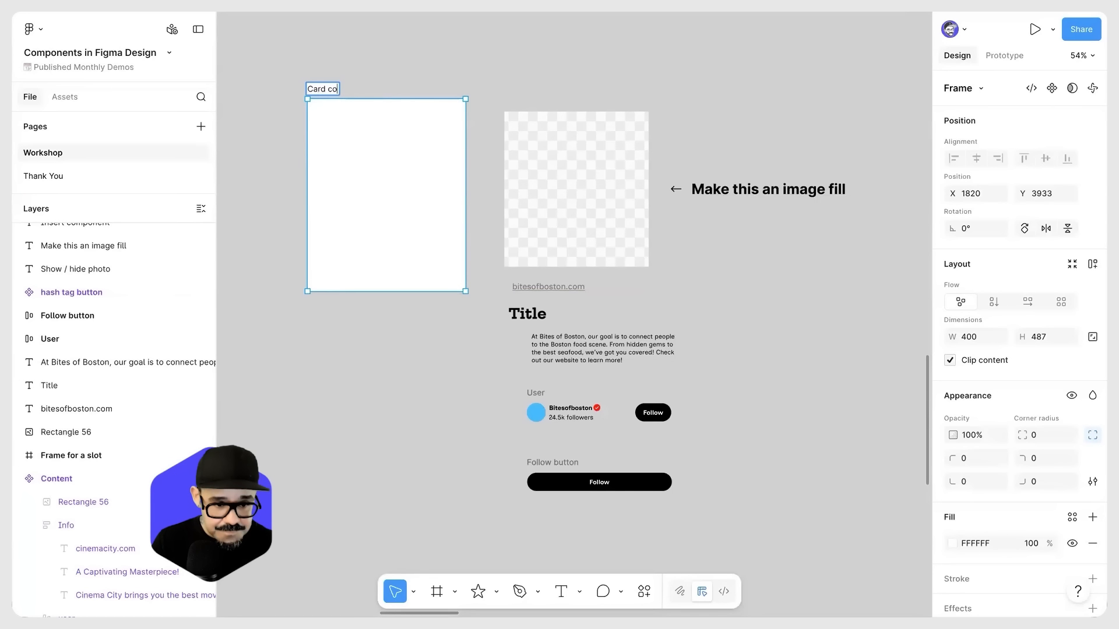
text(mponent)
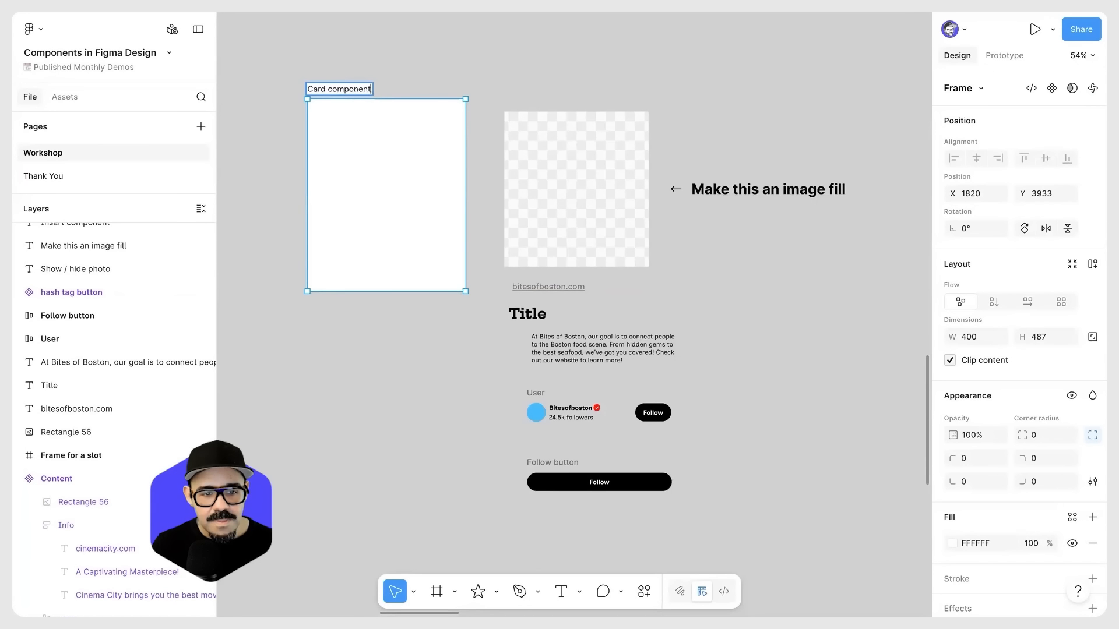
click(446, 70)
Step: Apply auto layout to the empty Card component frame
click(392, 173)
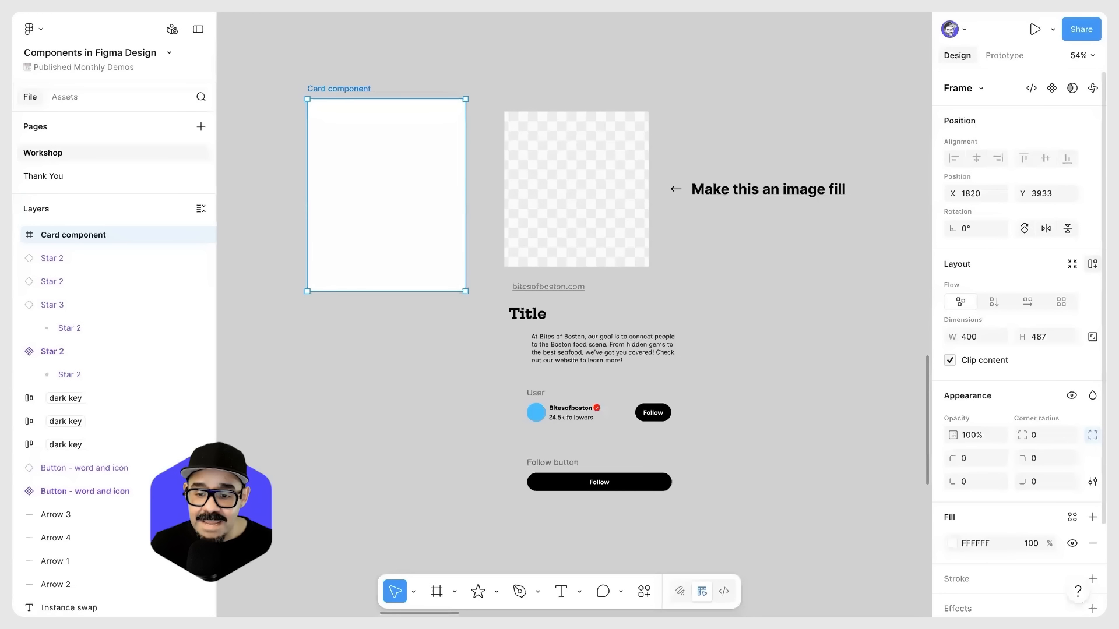
click(1092, 263)
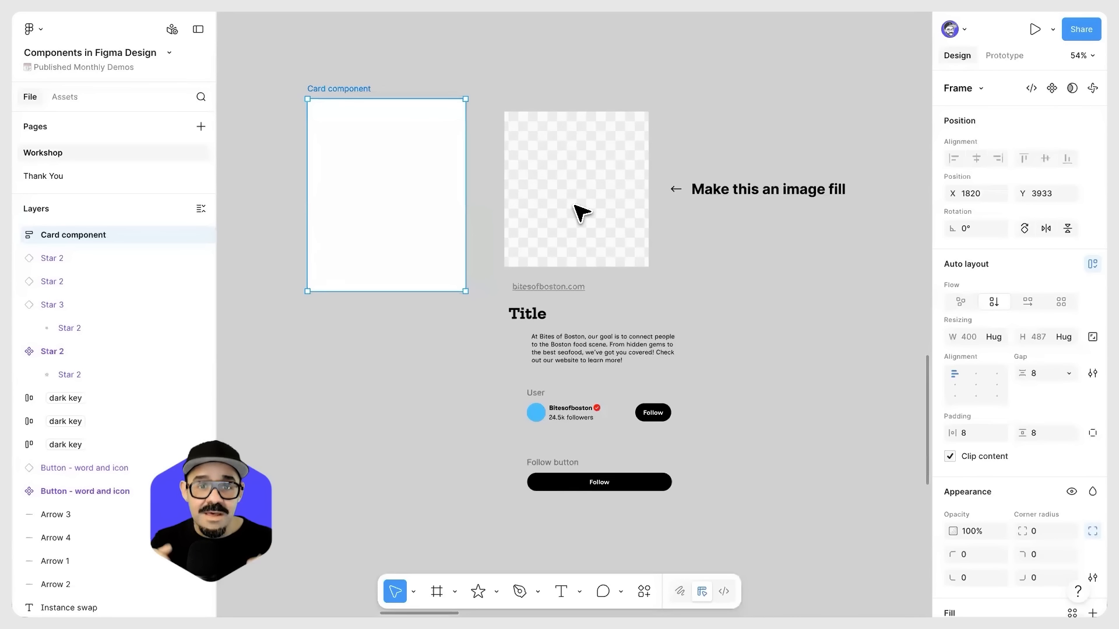
Step: Try placing the image placeholder inside the Card component frame and undo the placement
drag(574, 205, 389, 199)
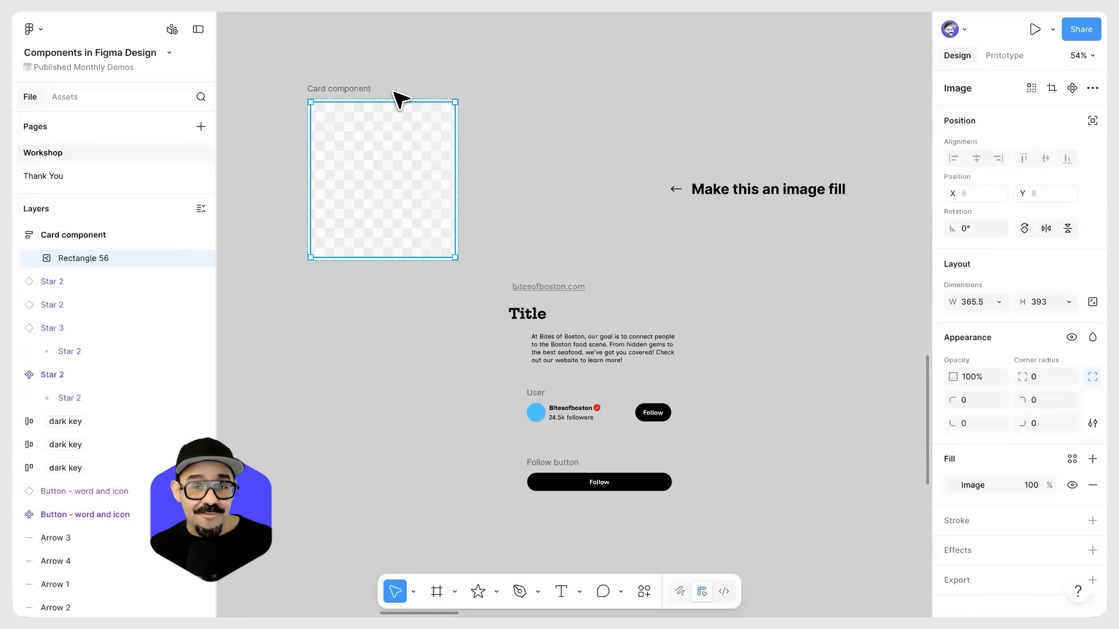
click(481, 153)
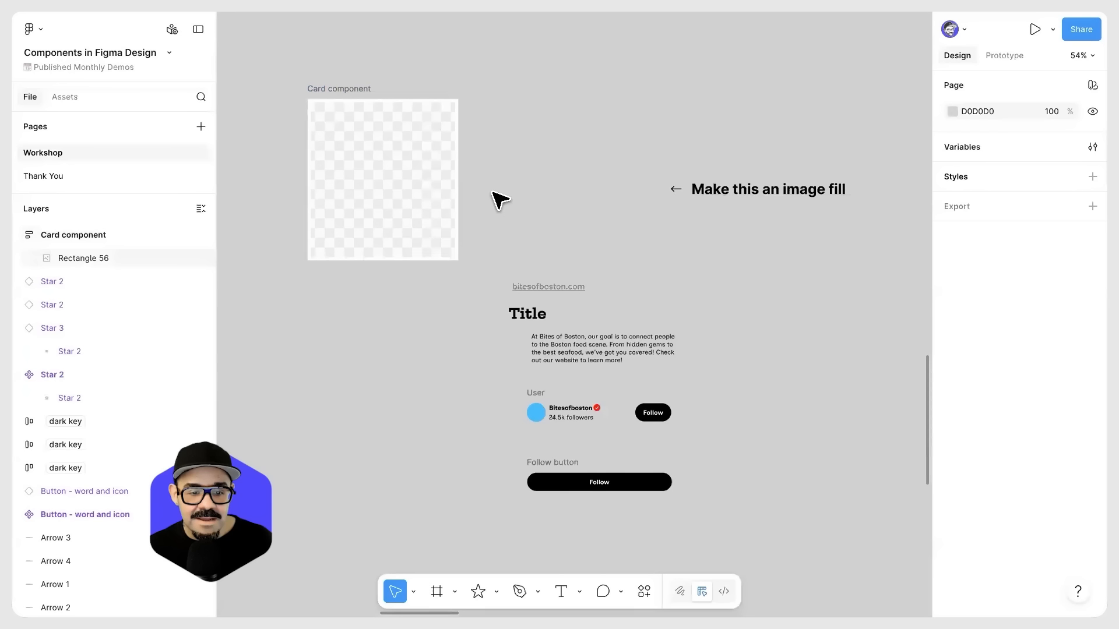
key(ctrl+z)
key(ctrl+z)
Step: Stack the image placeholder, bitesofboston.com link, title and description in that order inside the Card component frame
drag(551, 203, 568, 188)
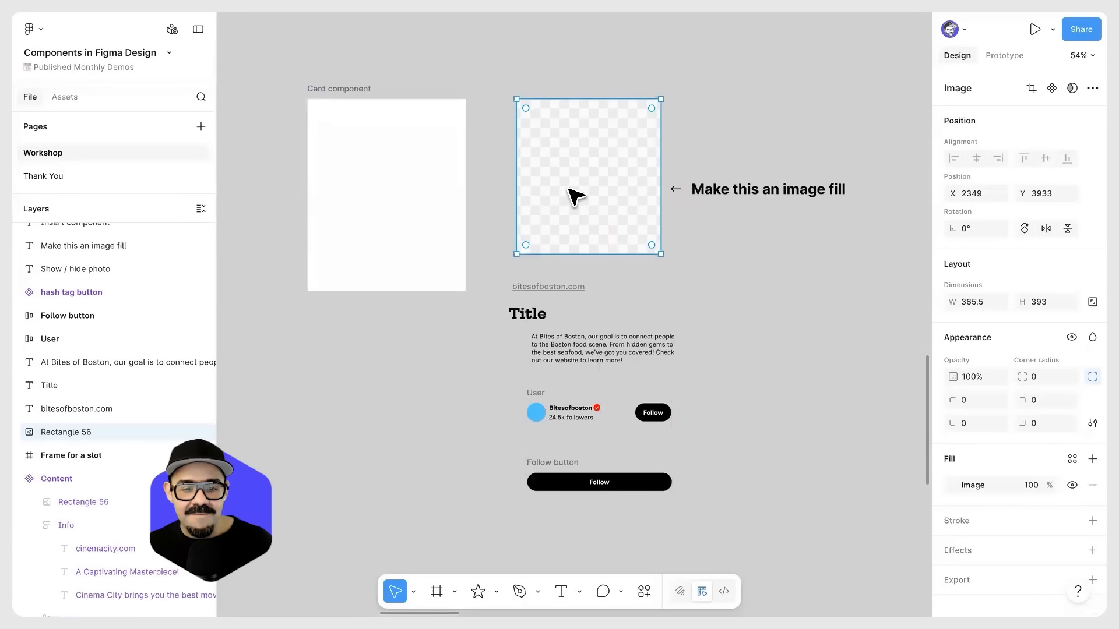
drag(590, 192, 389, 179)
drag(539, 287, 368, 252)
drag(562, 320, 391, 271)
drag(567, 346, 376, 285)
Step: Try the User row below the description in the card, and move it back out onto the canvas
drag(536, 394, 525, 380)
click(532, 459)
click(521, 379)
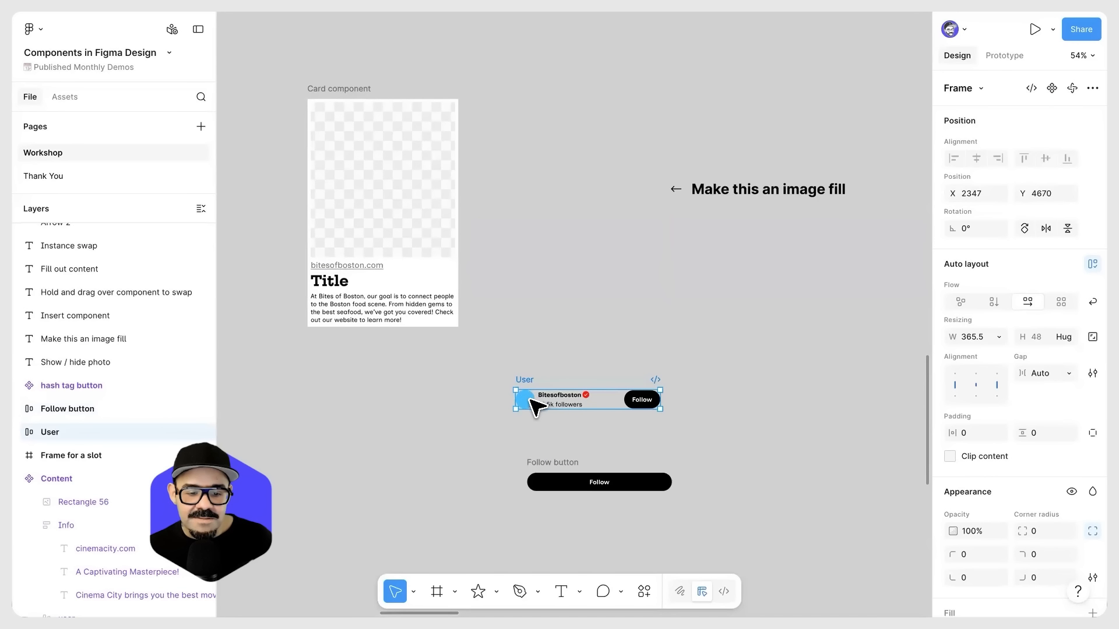
scroll(527, 404, up, 3)
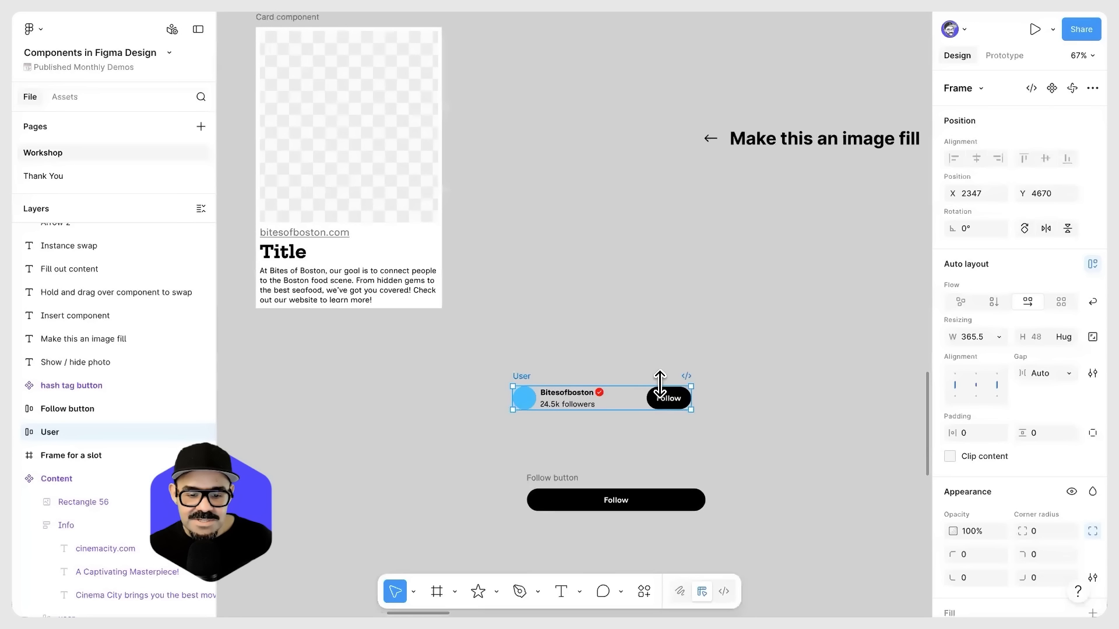
scroll(660, 386, down, 1)
drag(548, 385, 456, 337)
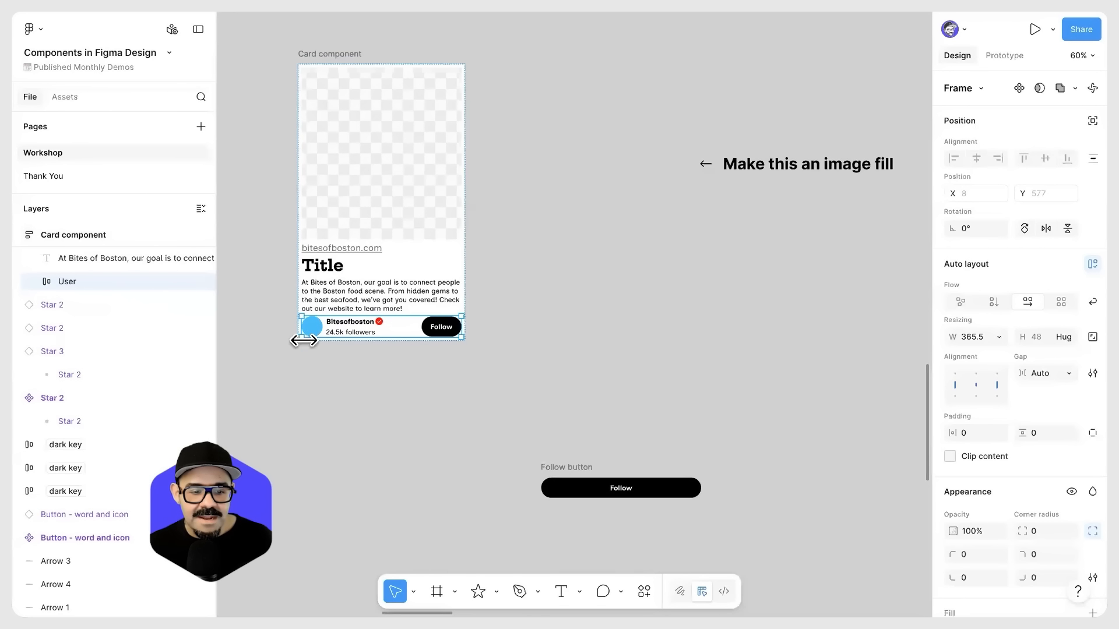
drag(319, 332, 569, 415)
Step: Move the Card component frame to about X 2288, Y 3996 and set its auto layout gap to 12
drag(335, 58, 537, 85)
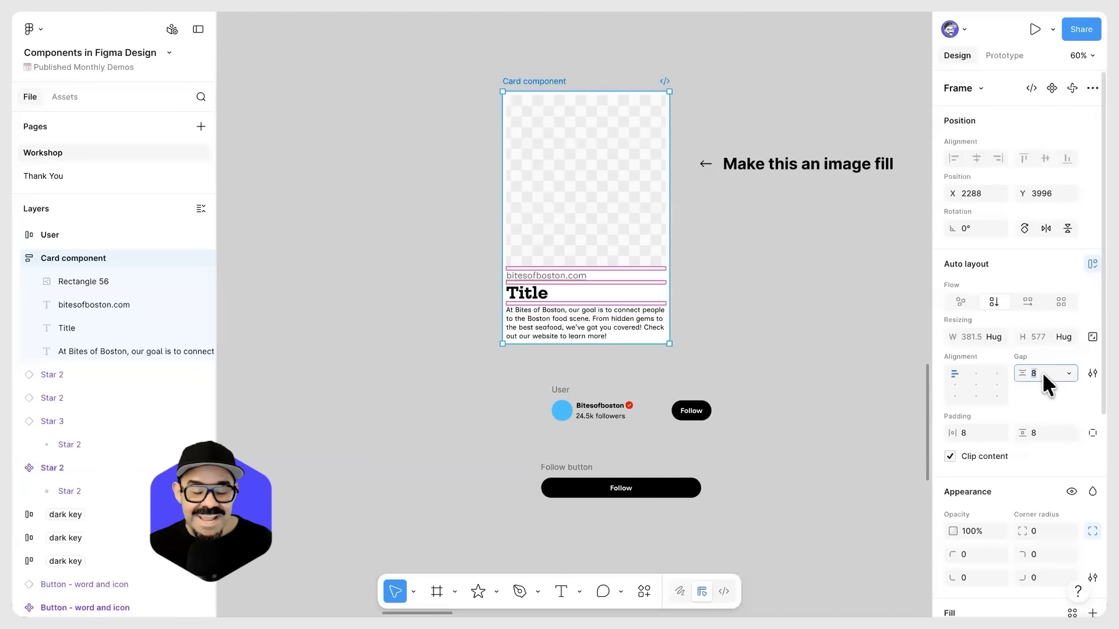
text(12)
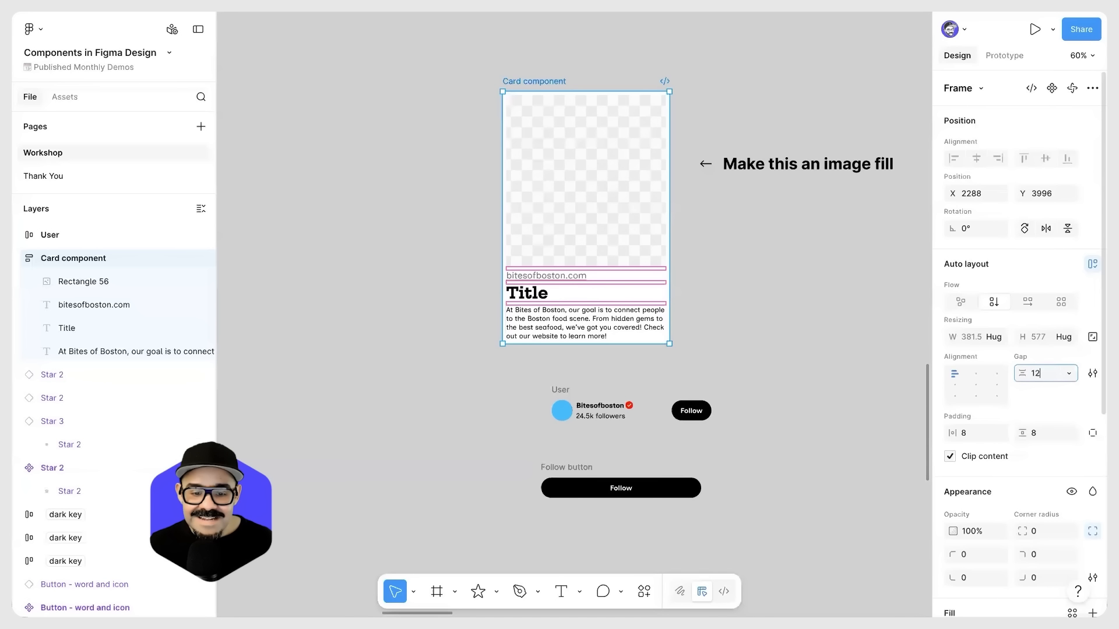
key(Return)
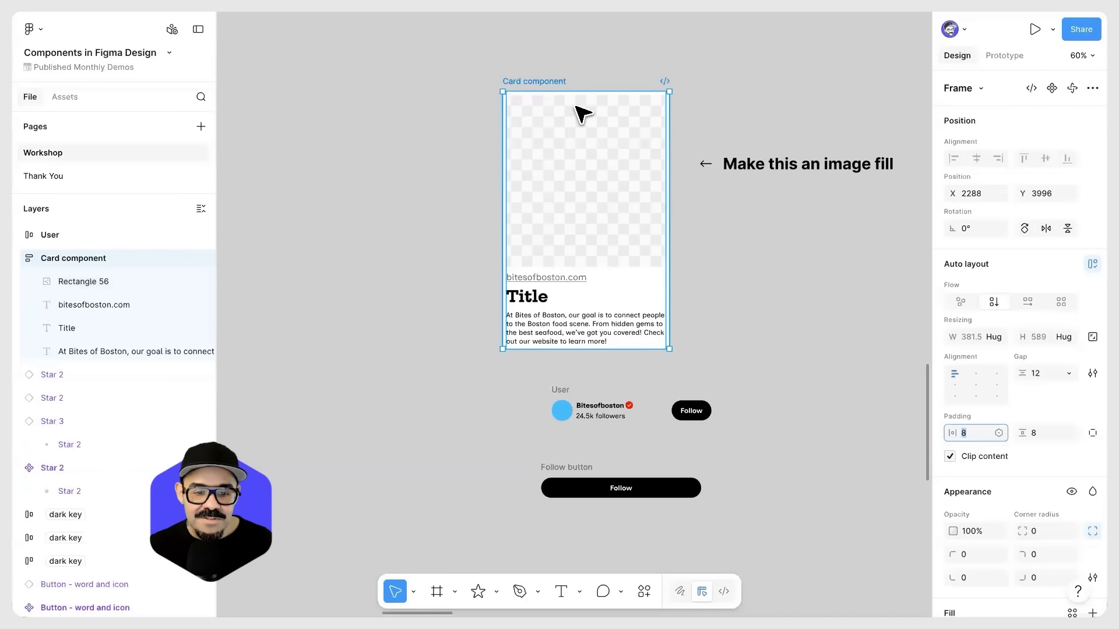
Step: Set the card's horizontal and vertical padding to 12
text(12)
key(Tab)
text(12)
key(Return)
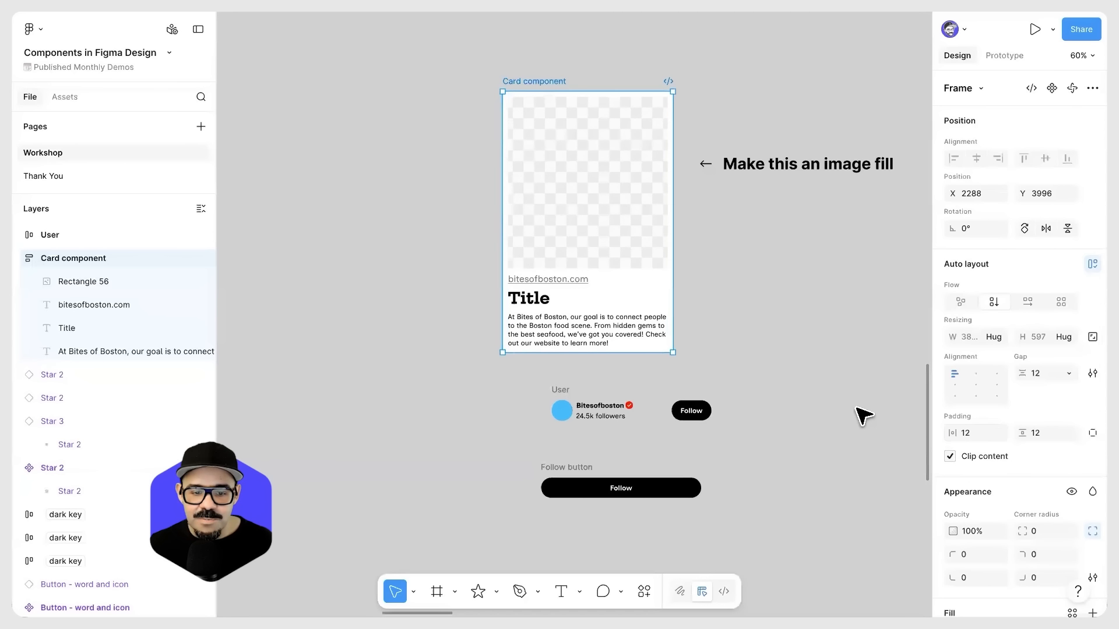
Step: Set the card's padding to 24 on all four sides
click(972, 437)
text(24)
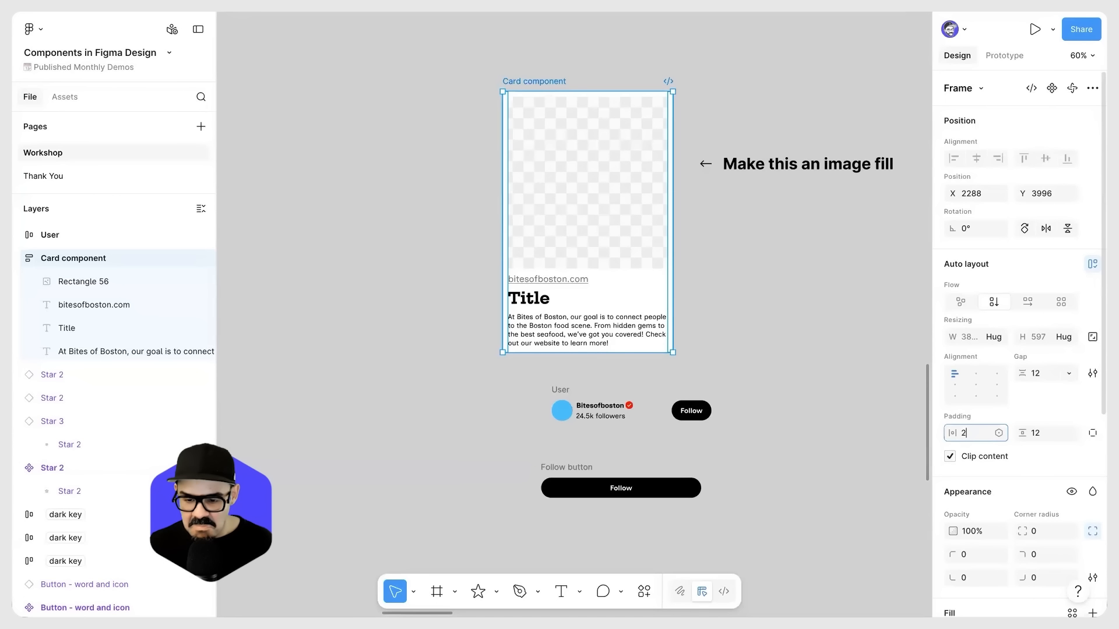
key(Tab)
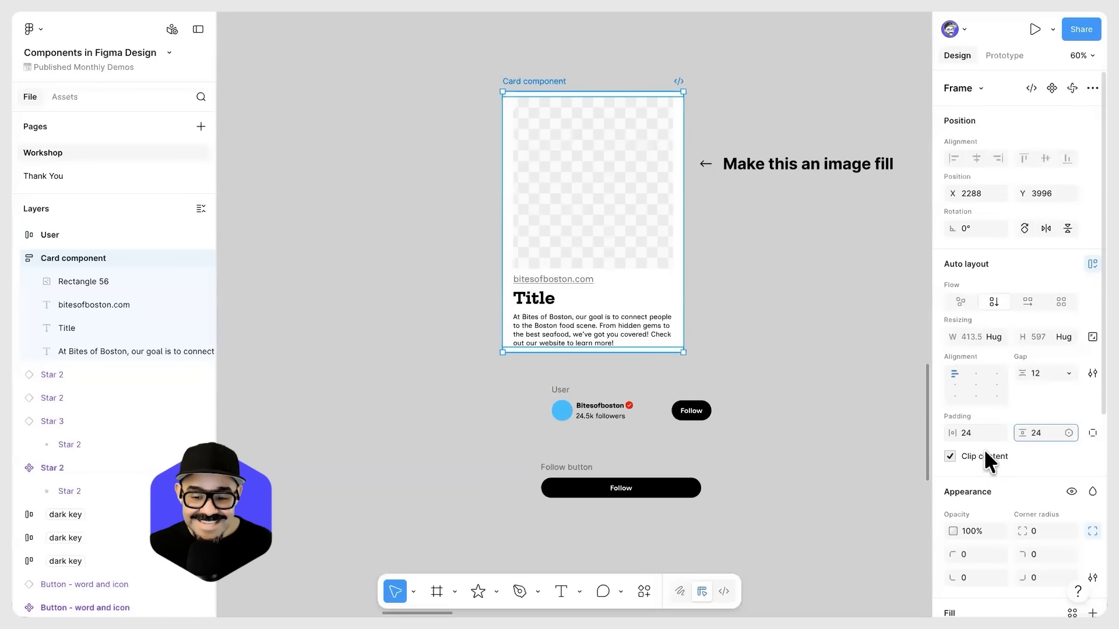
click(974, 431)
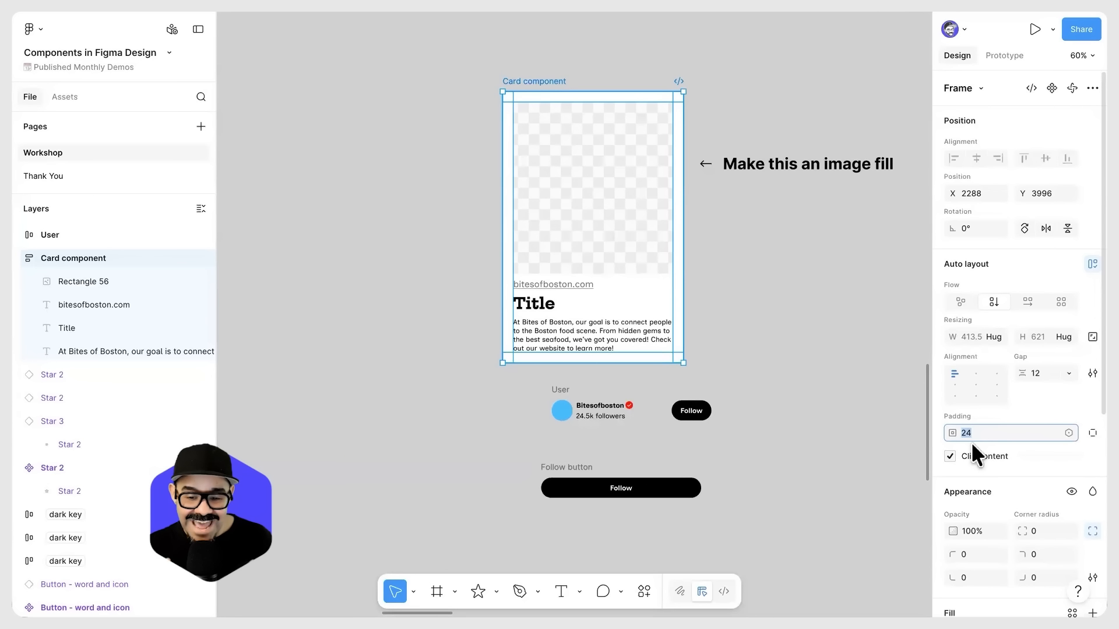
key(Return)
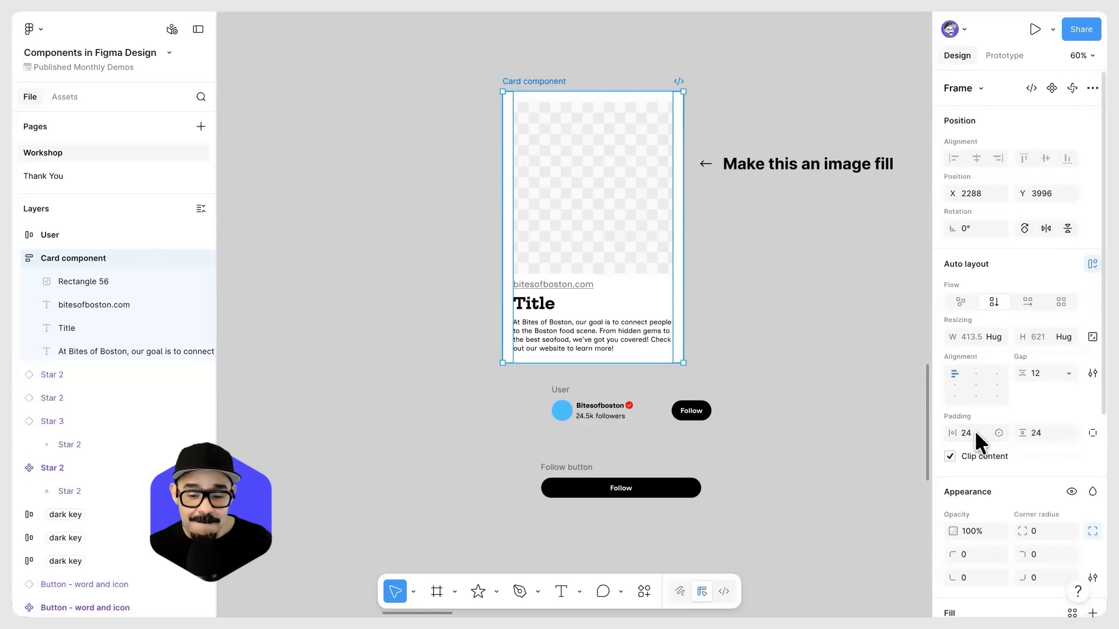
click(974, 430)
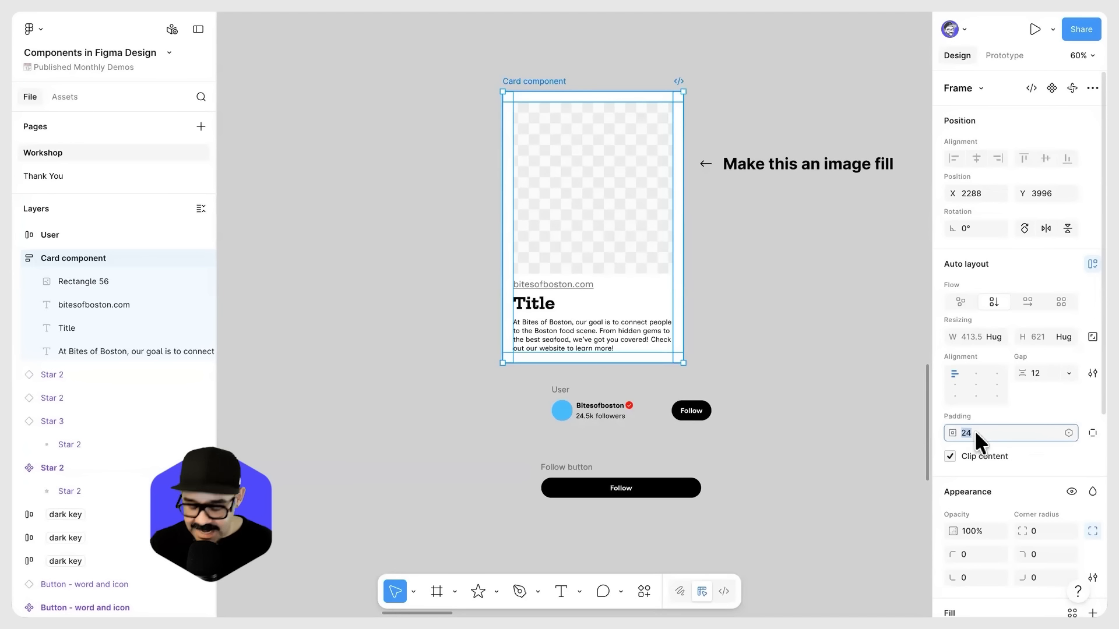
text(24)
key(Return)
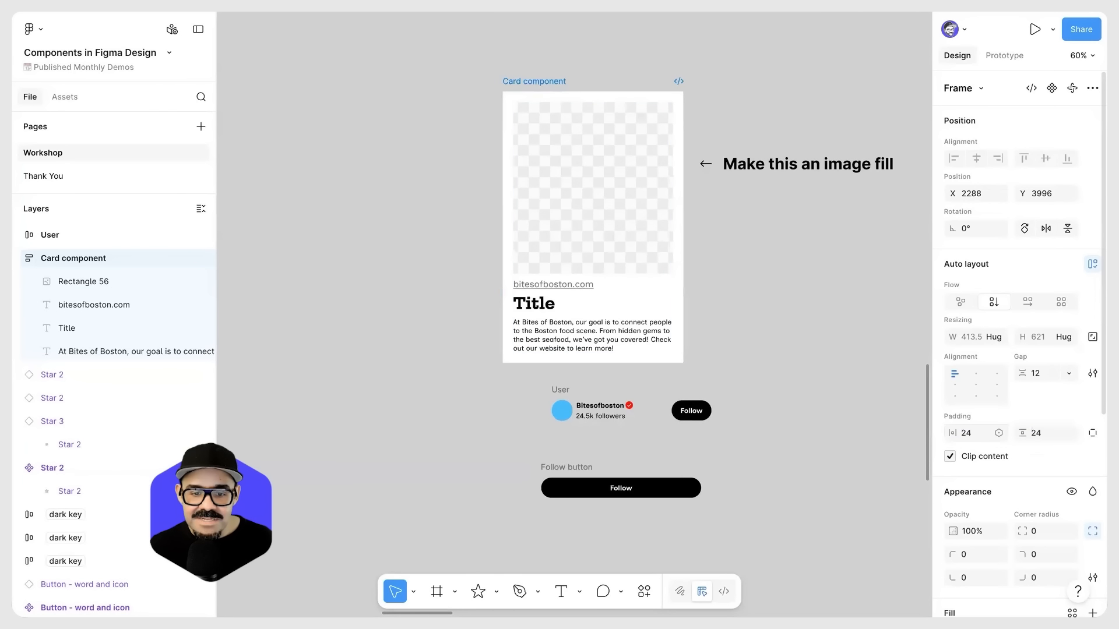
Step: Inspect the card's padding on its sides, bottom and top and the gaps between its items on the canvas
click(976, 434)
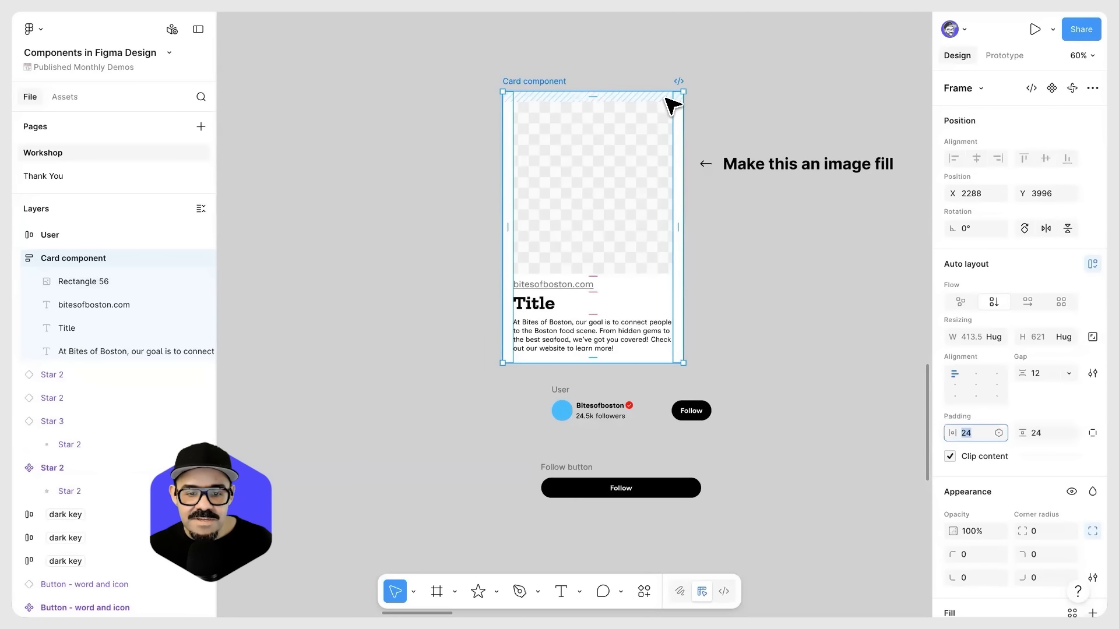
scroll(673, 105, up, 2)
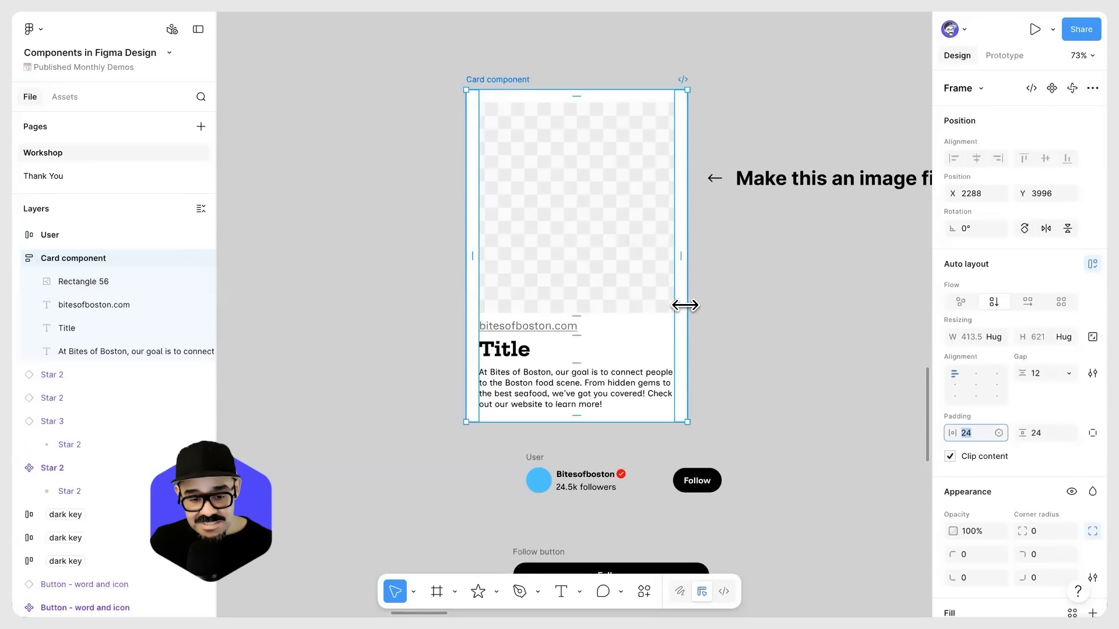
click(632, 418)
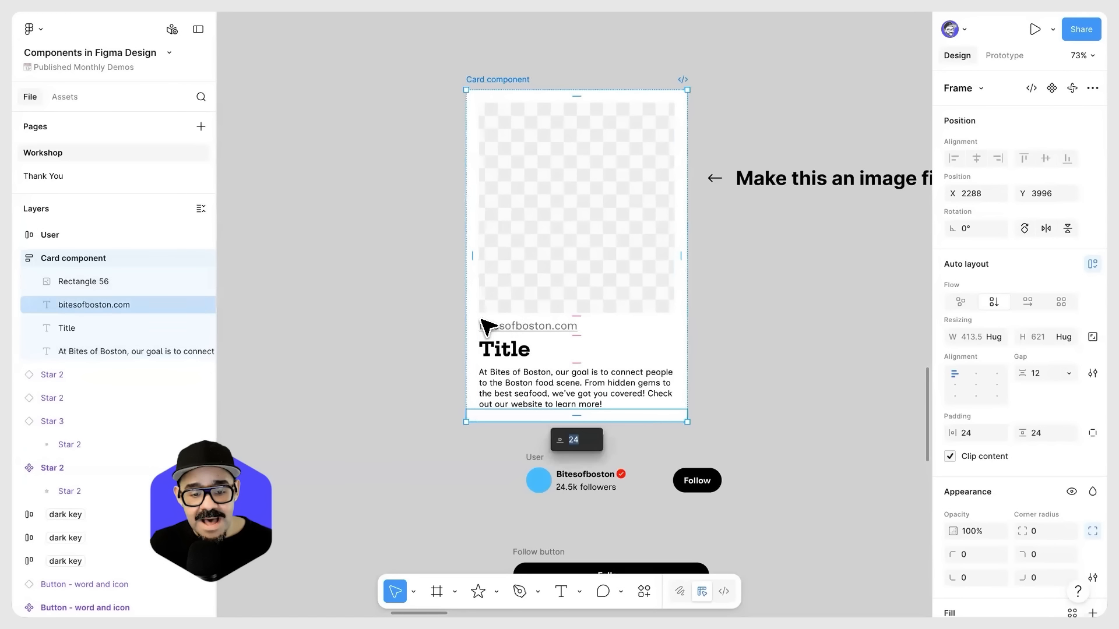
click(475, 322)
click(539, 97)
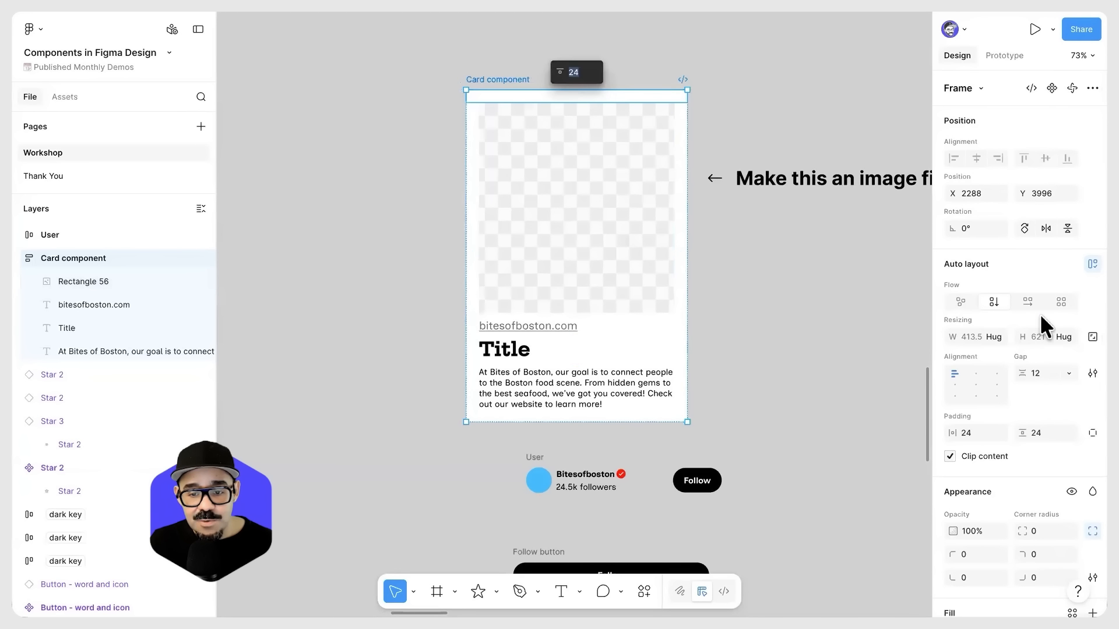
click(663, 328)
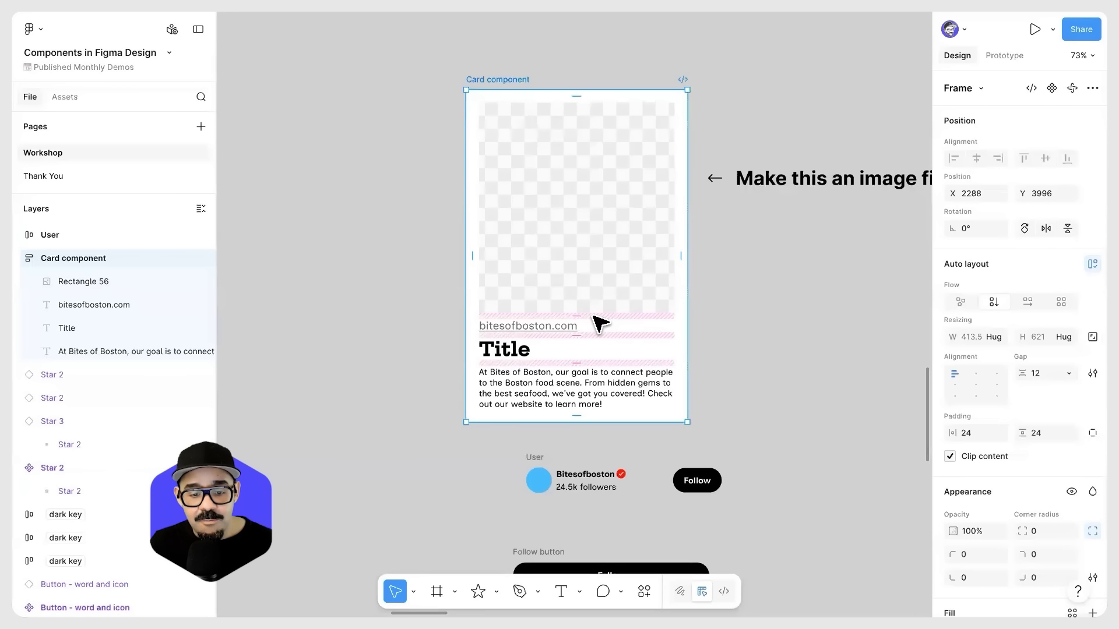
click(600, 322)
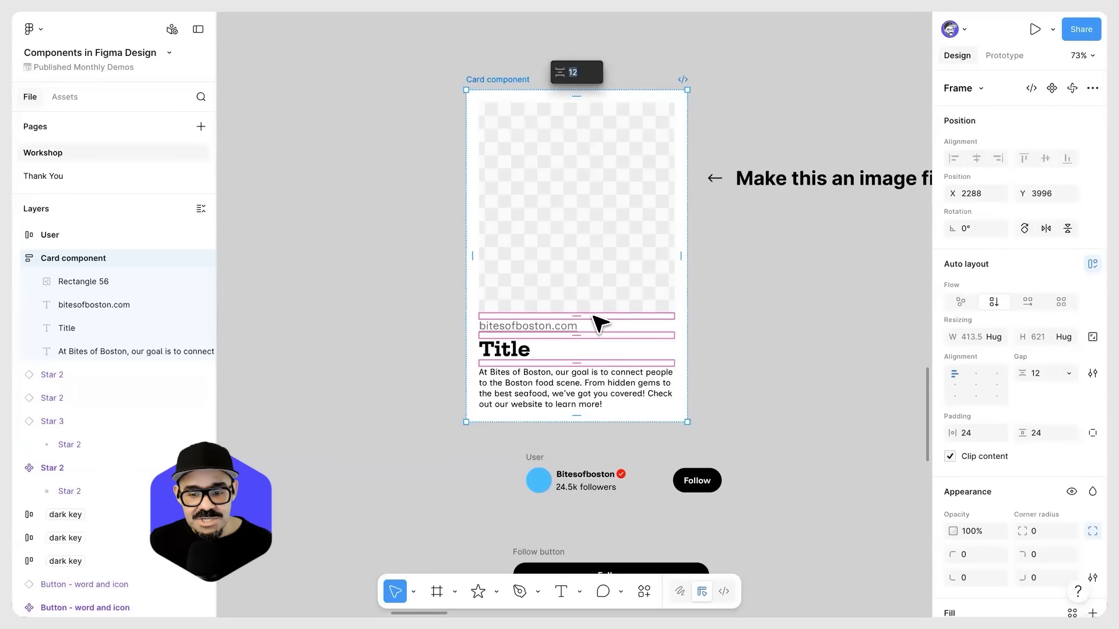
Step: Resize the card's image placeholder to about 366 × 375 and move the card to about X 2144, Y 4001
click(545, 176)
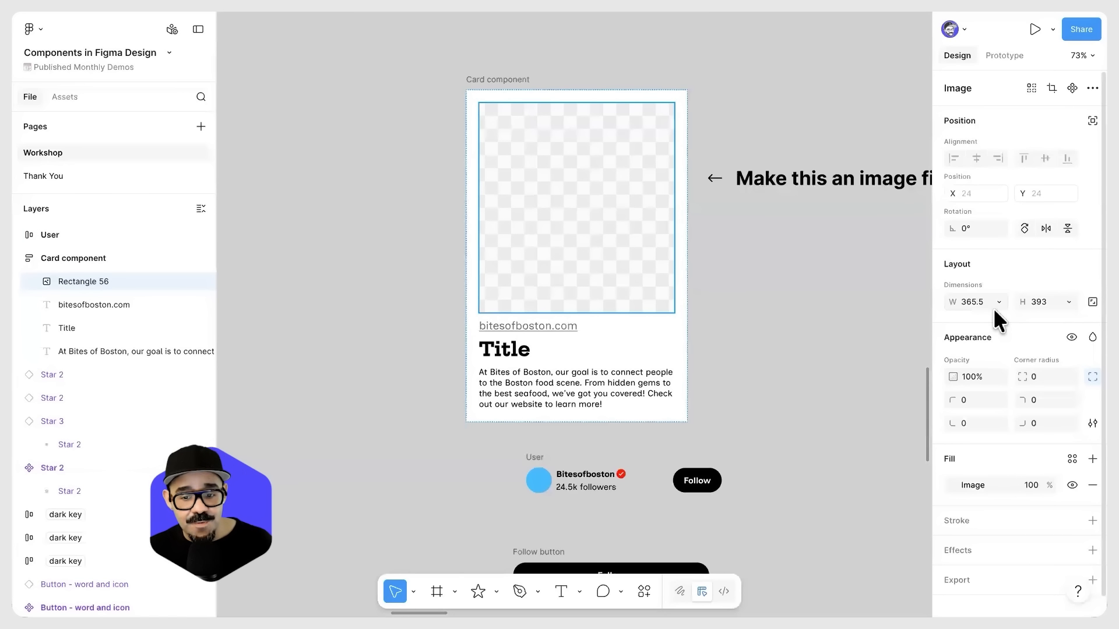
drag(952, 302, 923, 303)
key(ctrl+z)
drag(1023, 303, 944, 302)
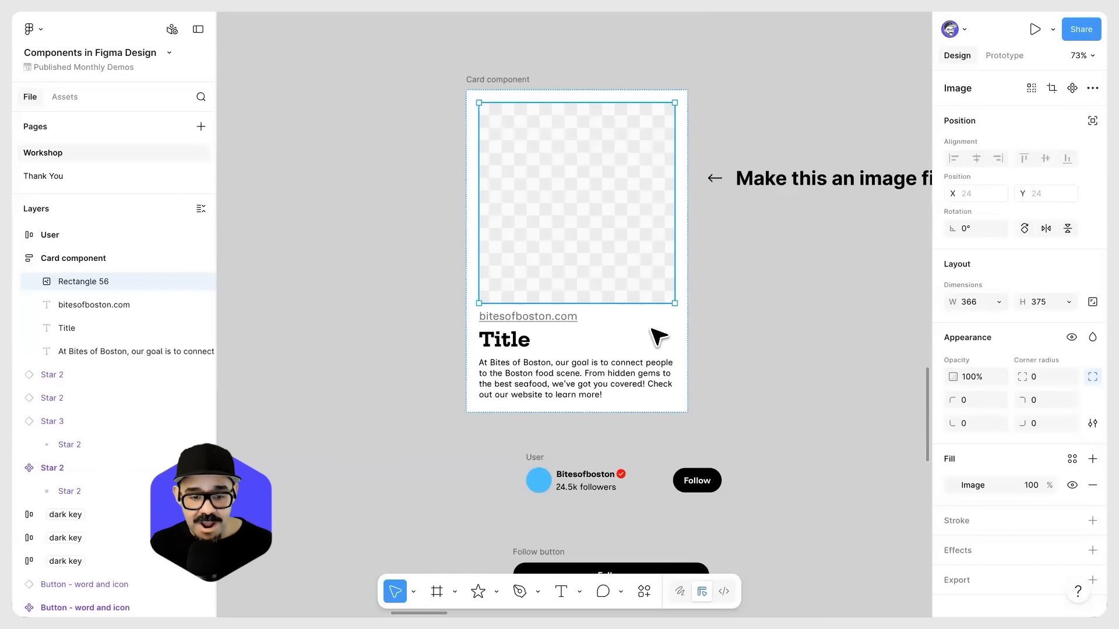
click(525, 82)
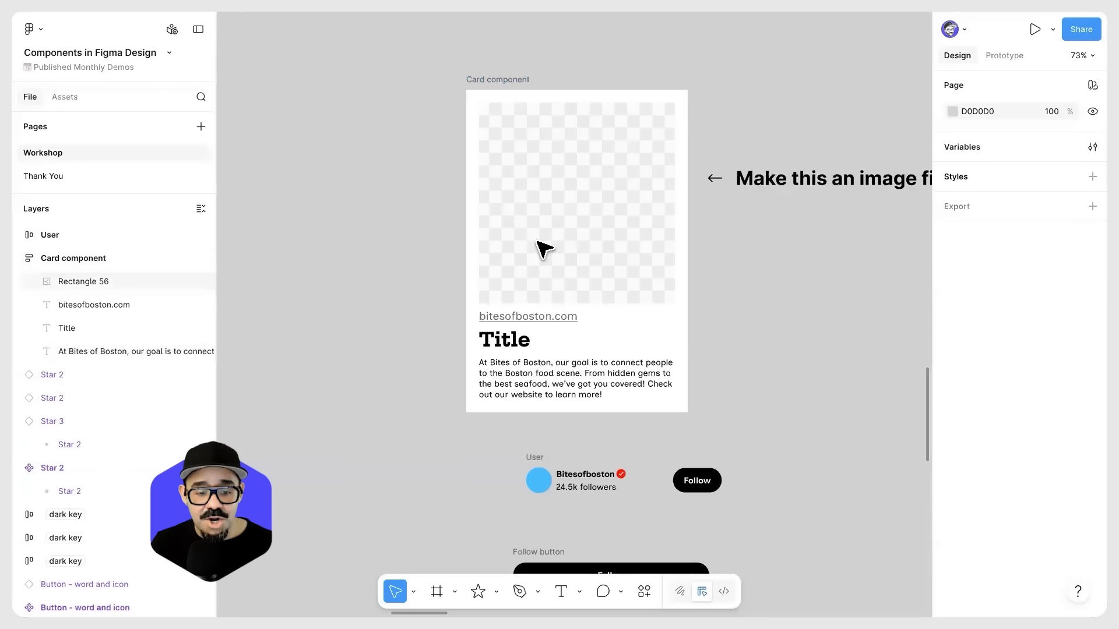
drag(513, 82, 442, 89)
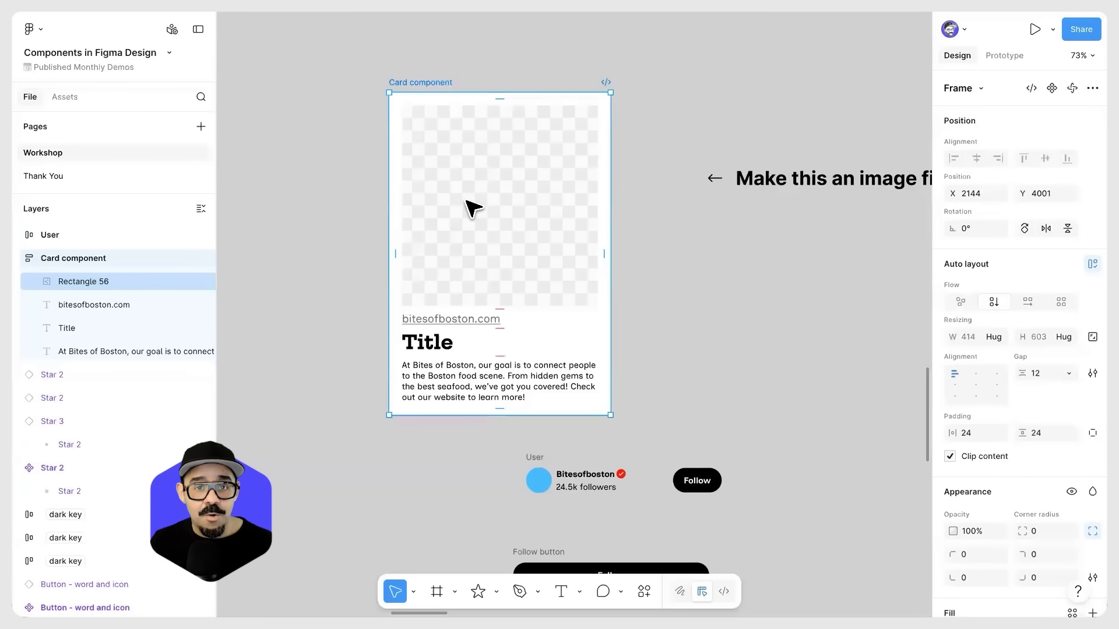
Step: Locate the Create component command for the Card component frame without applying it
right_click(433, 80)
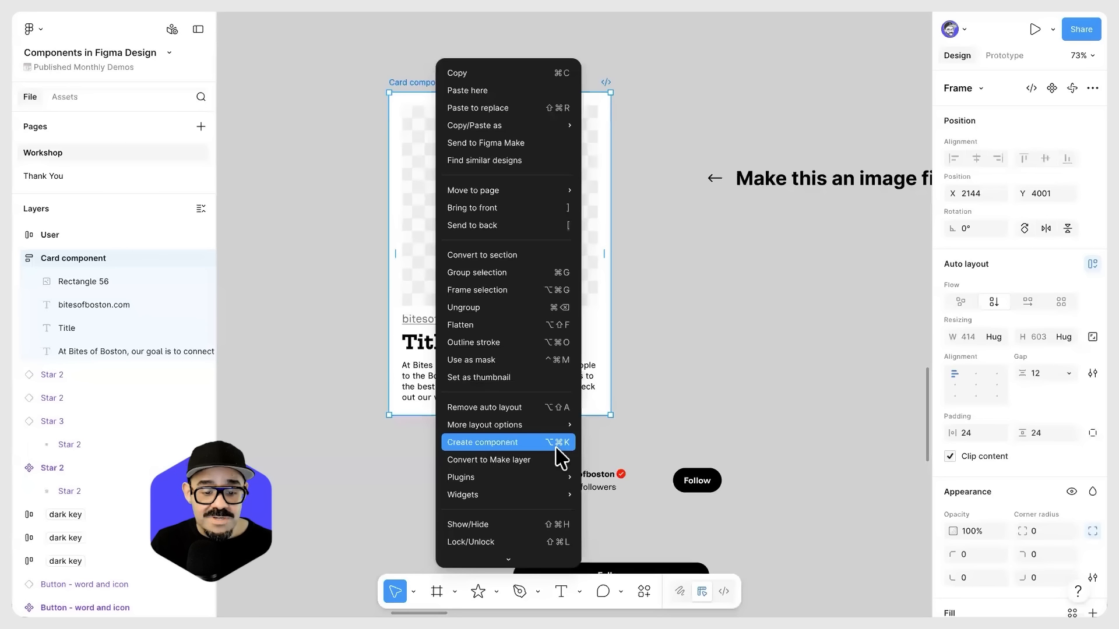
click(606, 160)
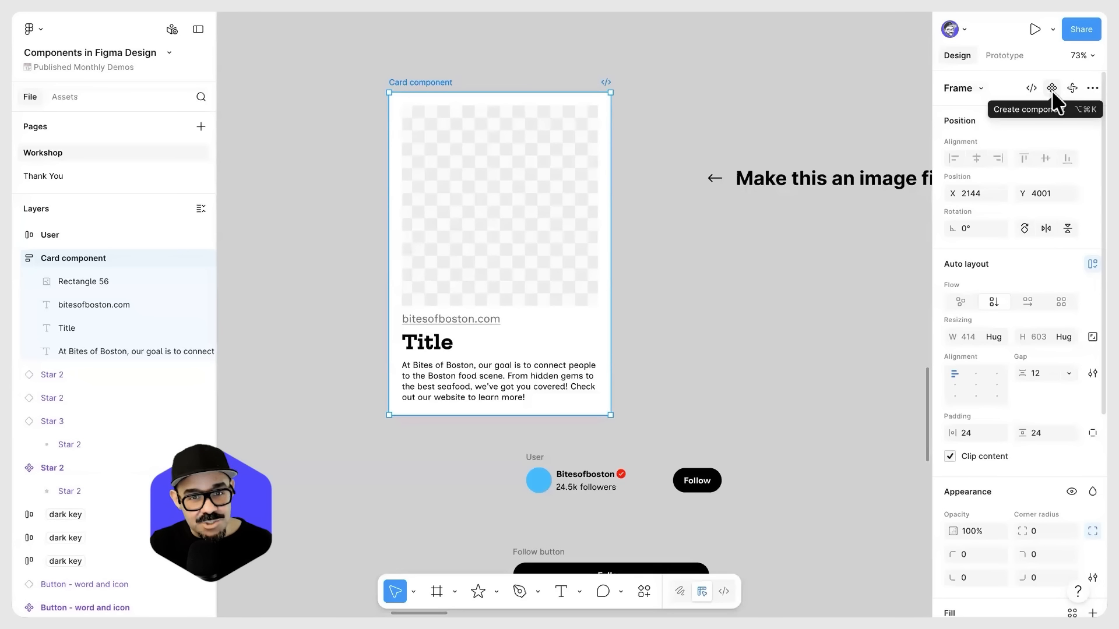
right_click(441, 106)
click(426, 83)
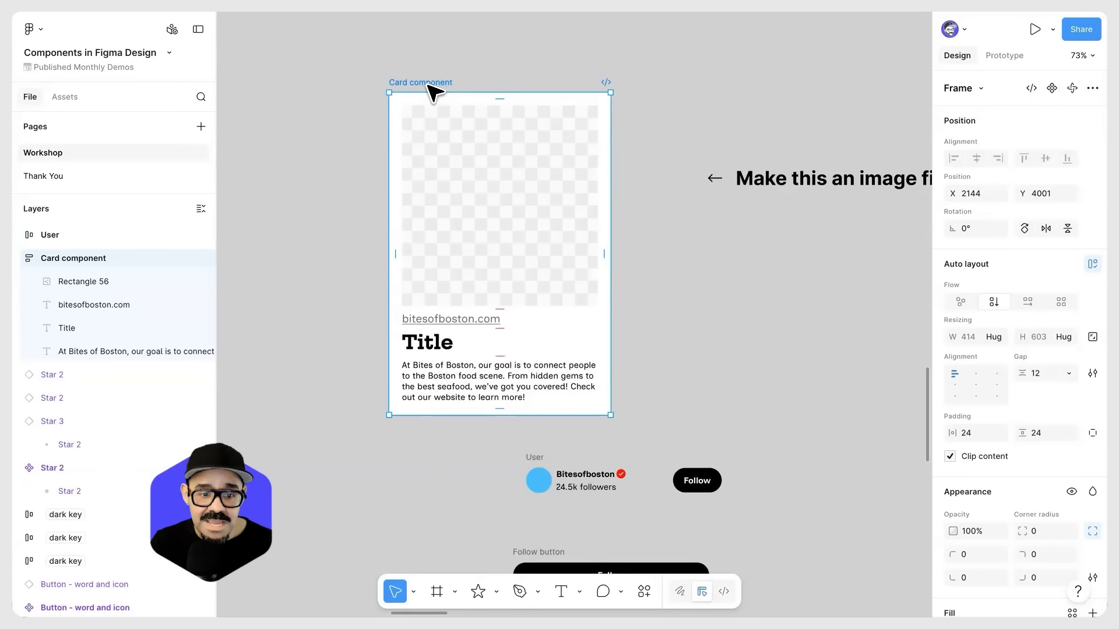
Step: Convert the Card component frame into a main component
click(1050, 89)
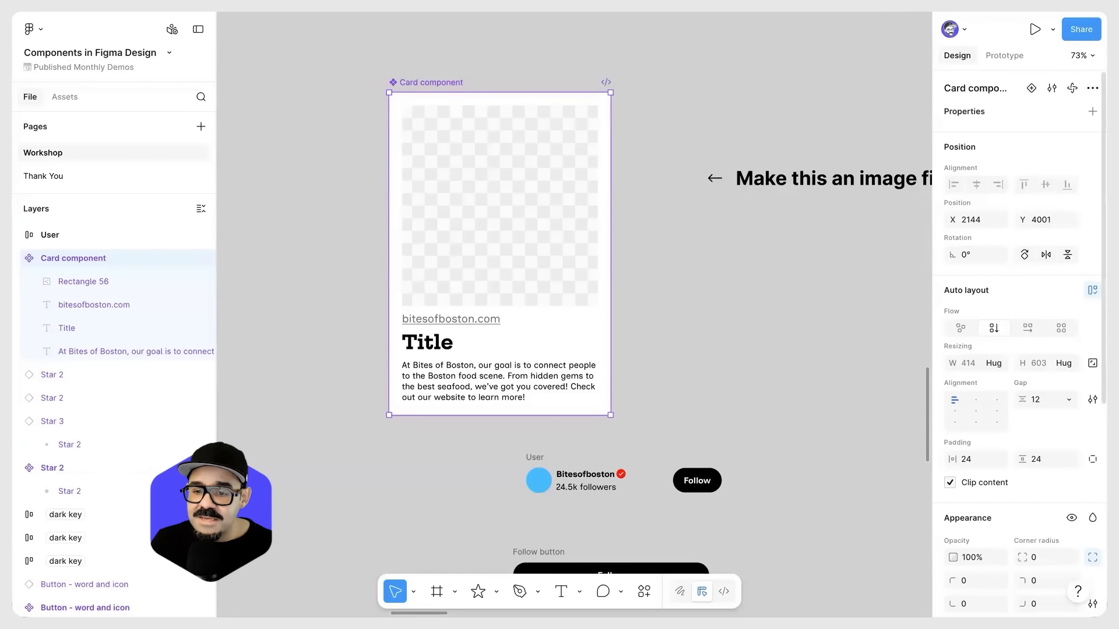
Step: Turn the property labels display off and back on
click(1081, 55)
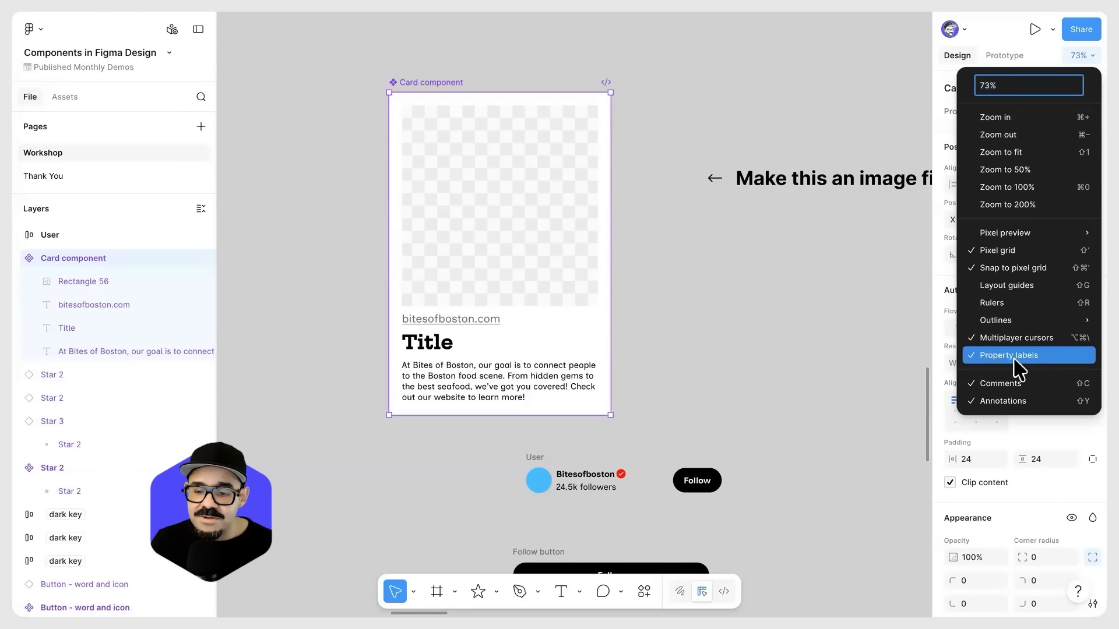
click(1047, 362)
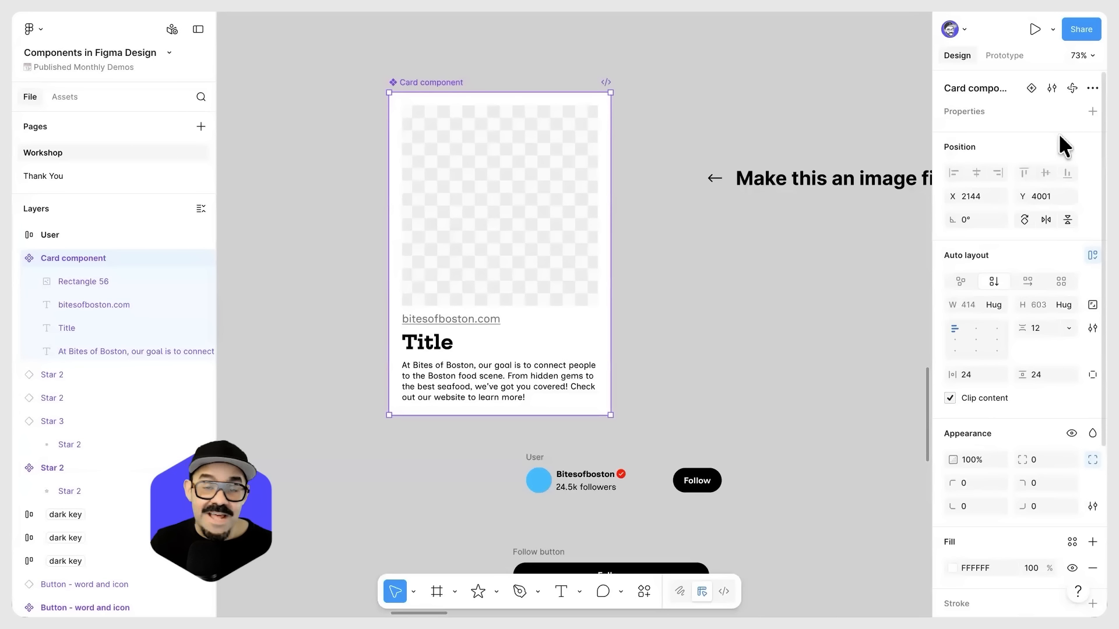
click(1080, 56)
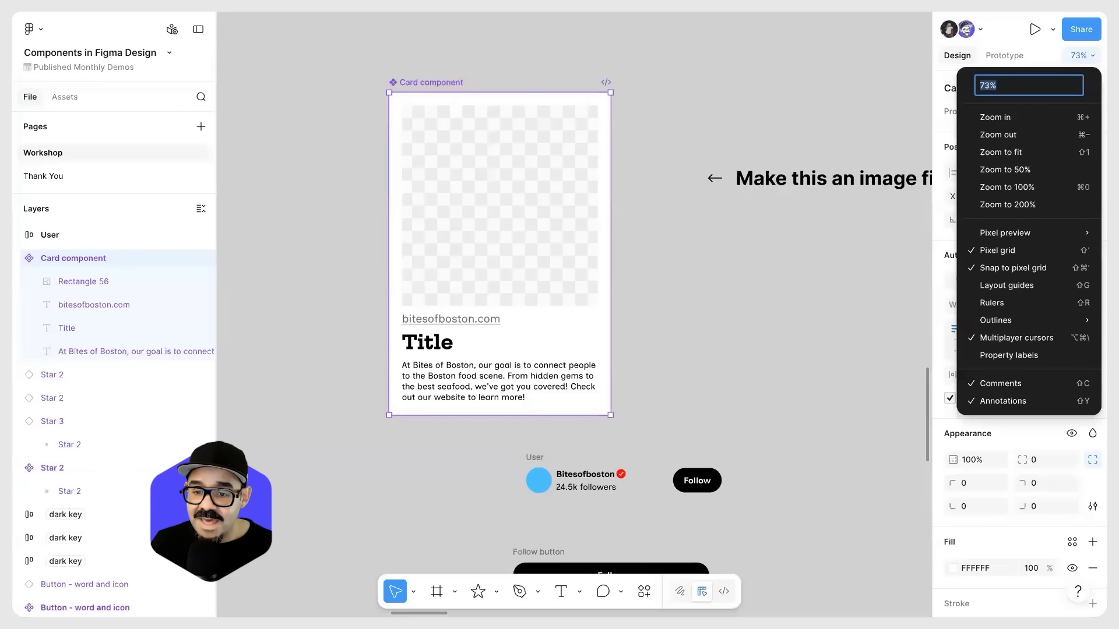
click(1043, 357)
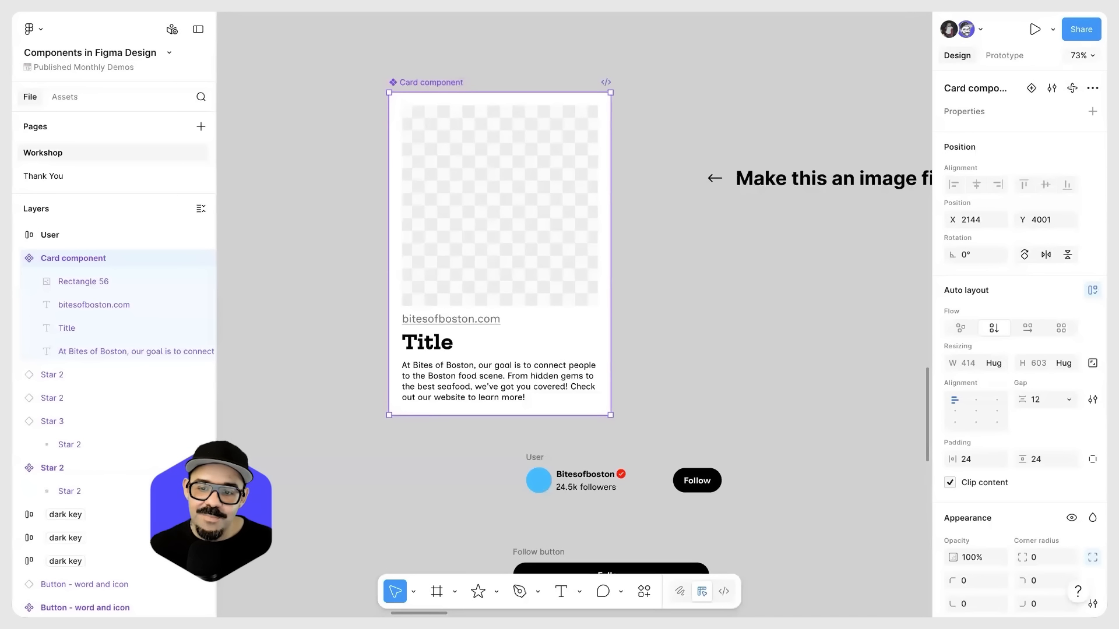
click(1082, 56)
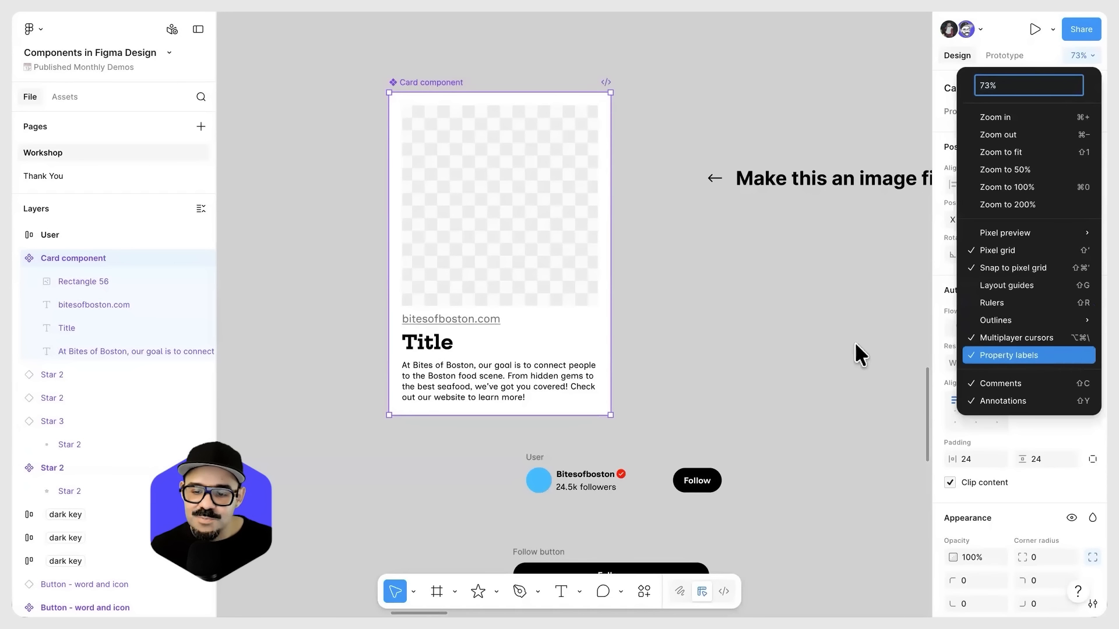
click(766, 352)
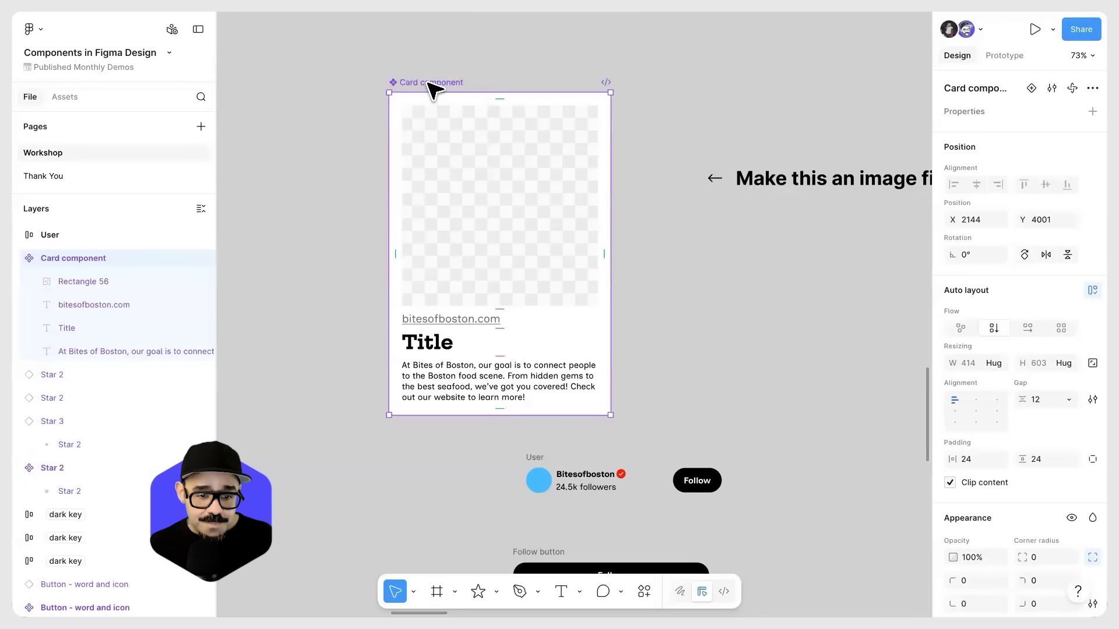
Step: Search the assets created in this file for "Card Component" and place an instance below the Follow button at about X 1970, Y 4941
drag(433, 87, 430, 85)
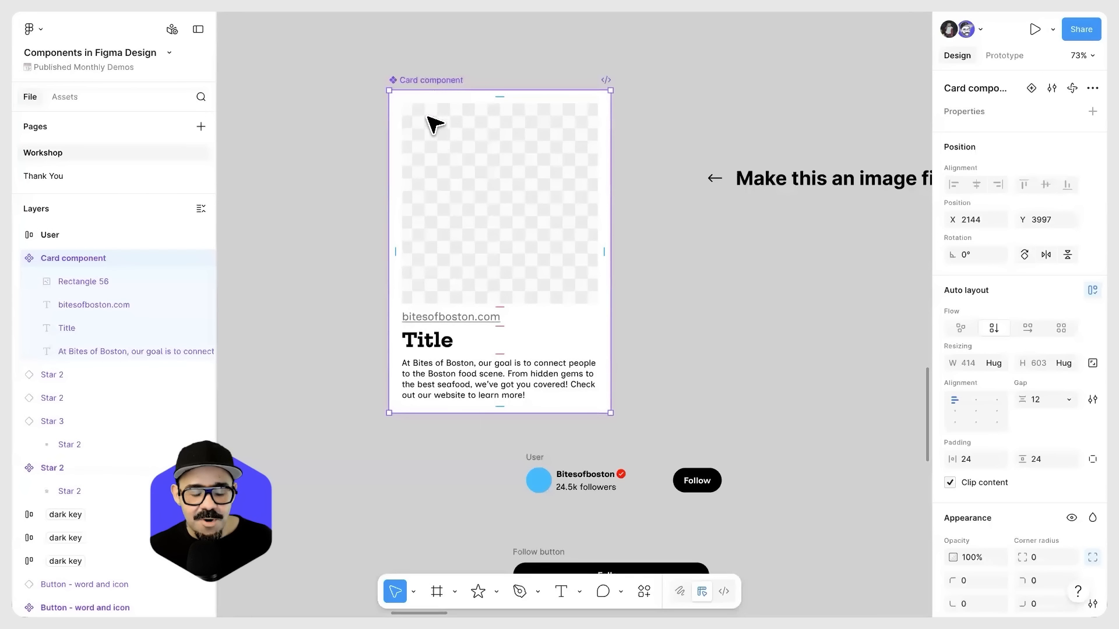
scroll(460, 160, down, 1)
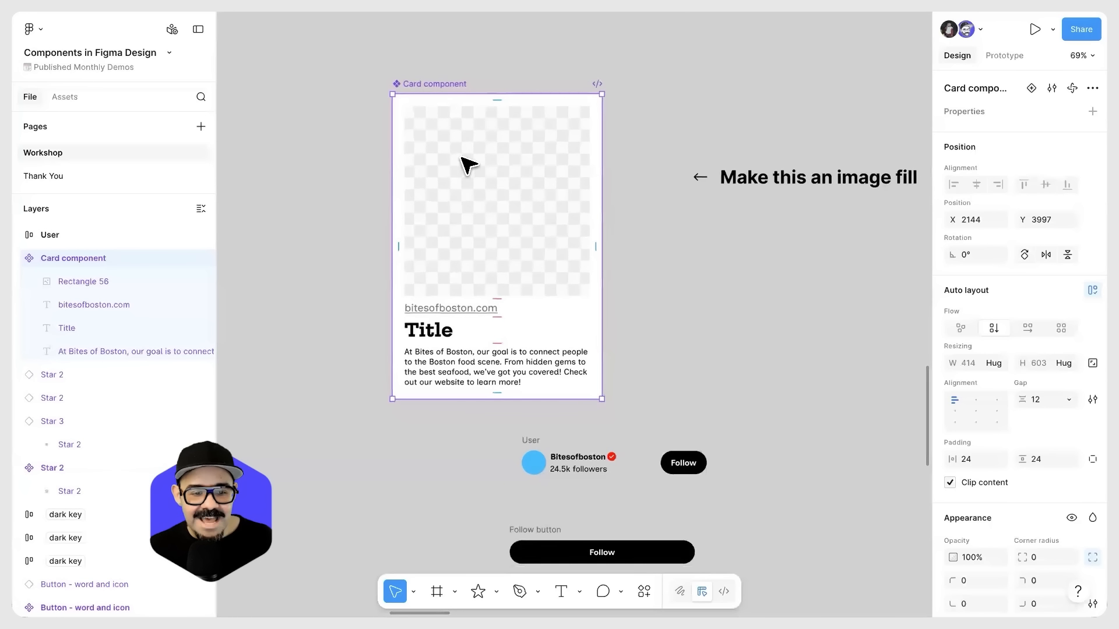
click(64, 97)
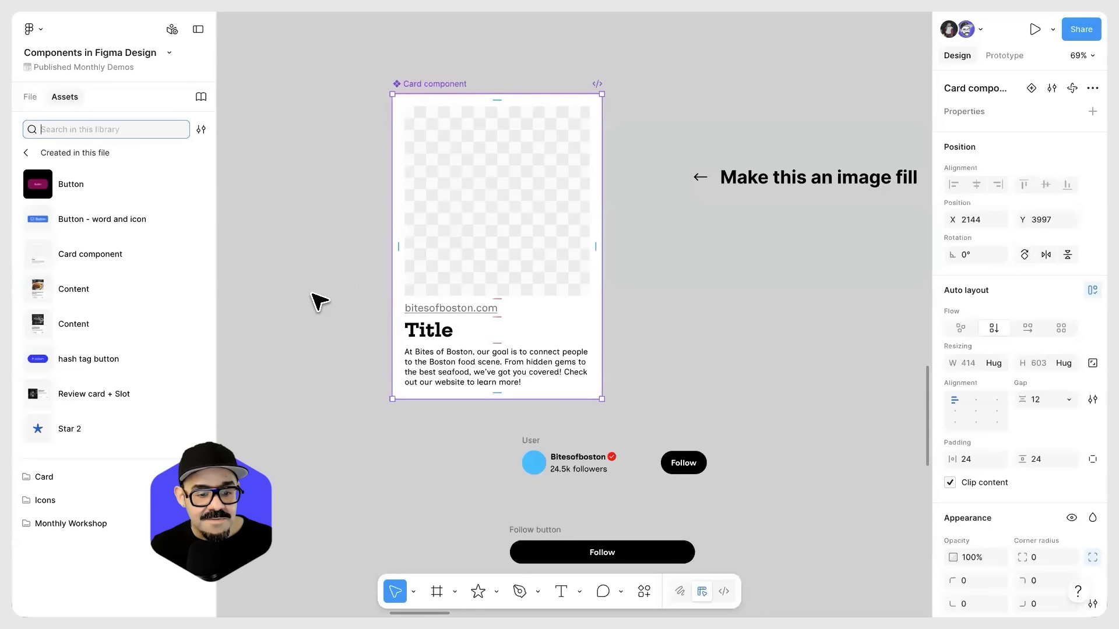
scroll(326, 297, down, 2)
click(362, 428)
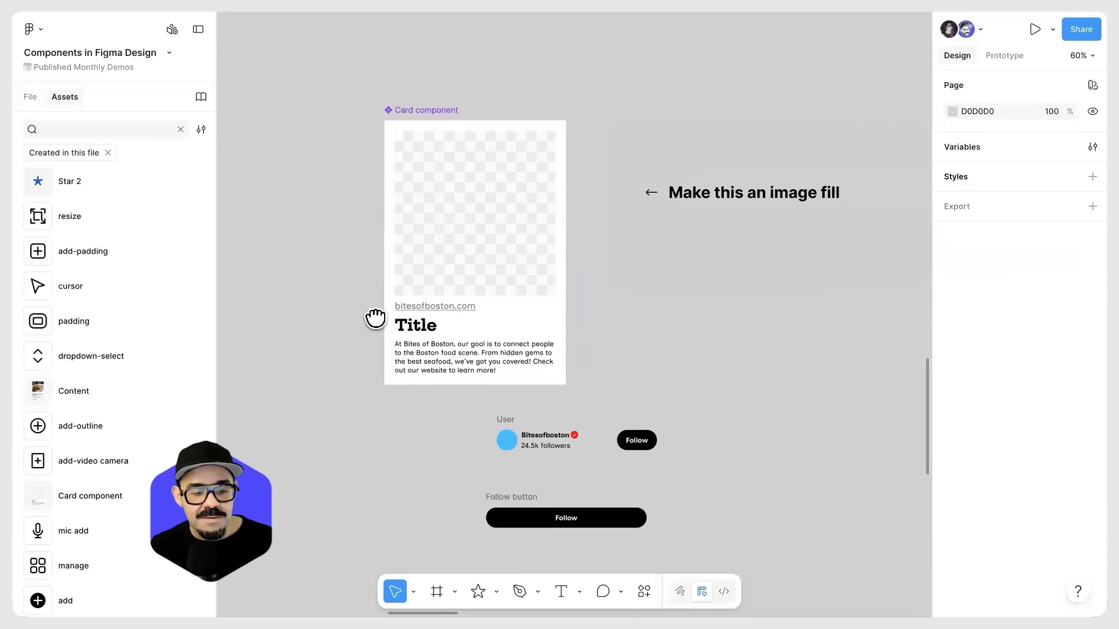
scroll(378, 324, down, 5)
scroll(378, 324, down, 1)
click(86, 129)
text(Card Component)
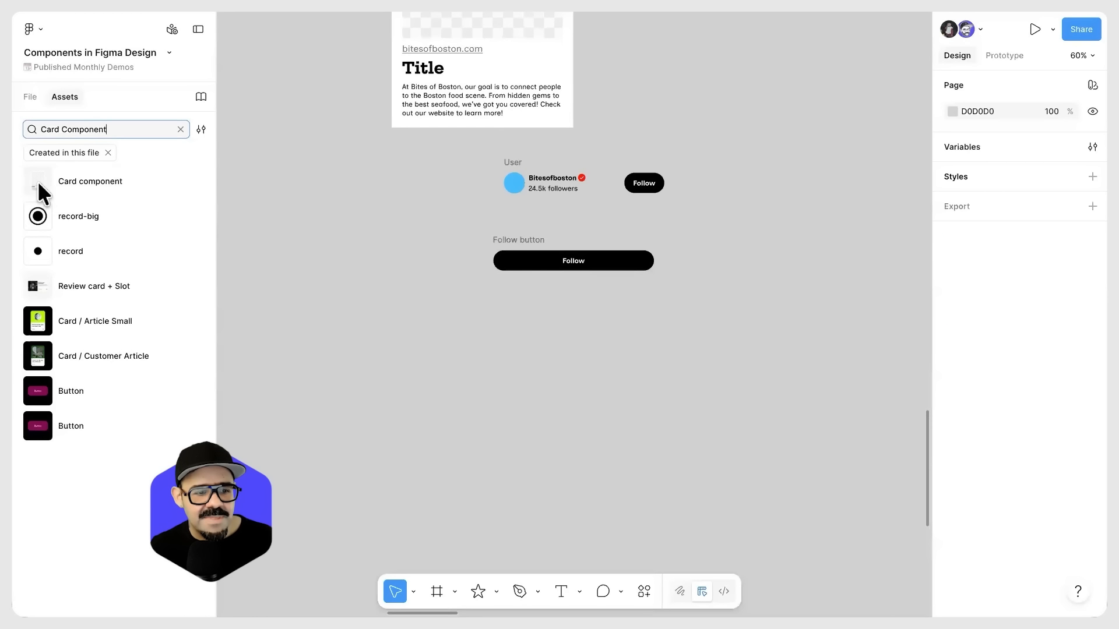
drag(40, 182, 415, 382)
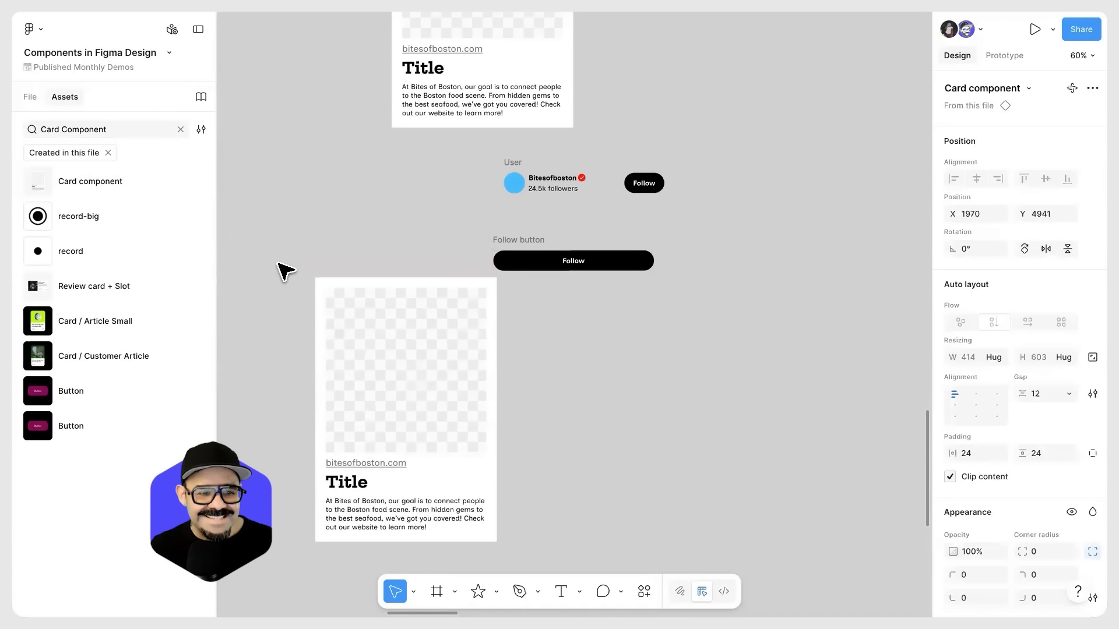
click(29, 96)
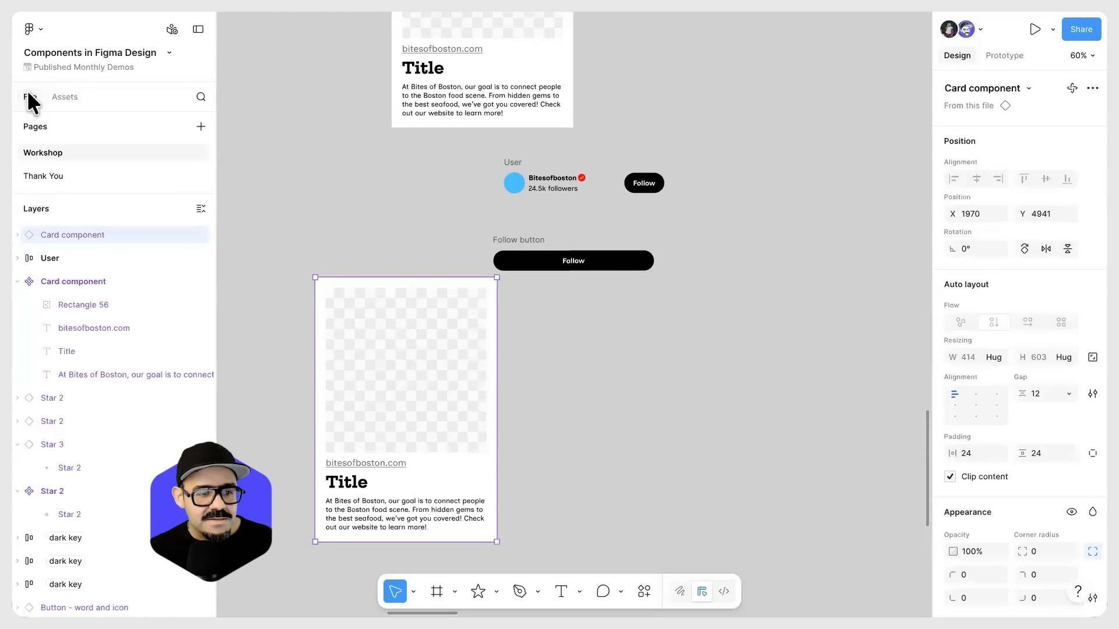
Step: Move the new card instance beside the main component, under the "Make this an image fill" note
scroll(387, 203, down, 3)
click(387, 204)
click(382, 302)
drag(386, 300, 382, 427)
drag(386, 438, 713, 185)
drag(611, 195, 588, 276)
Step: Move the User frame to X 2780, Y 3973 and the Follow button frame above it to X 2780, Y 3848
click(464, 390)
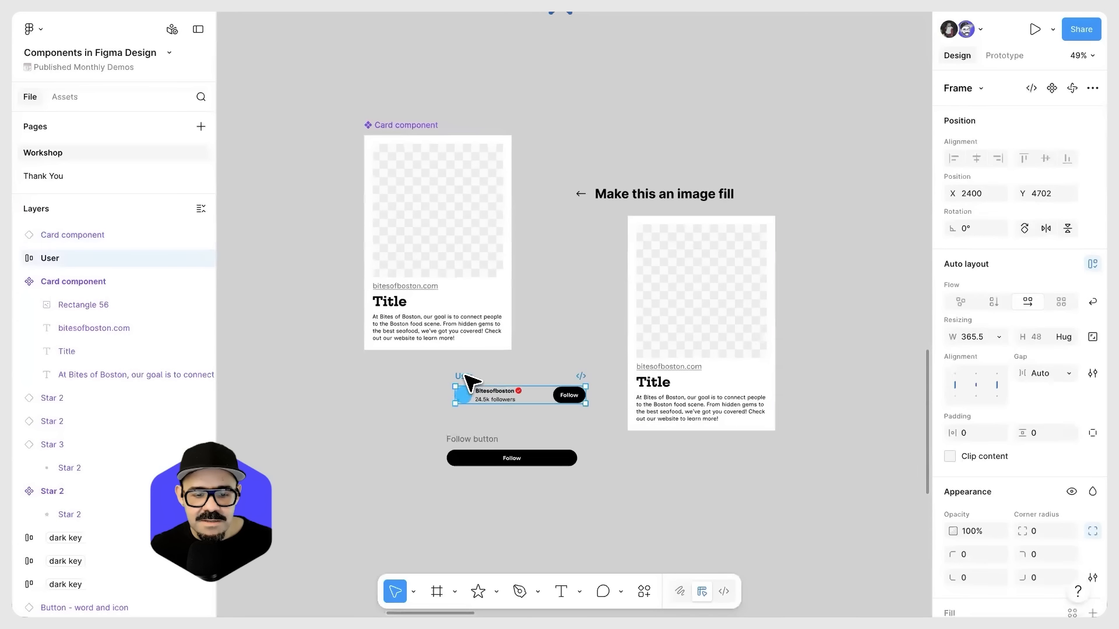
drag(608, 153, 603, 125)
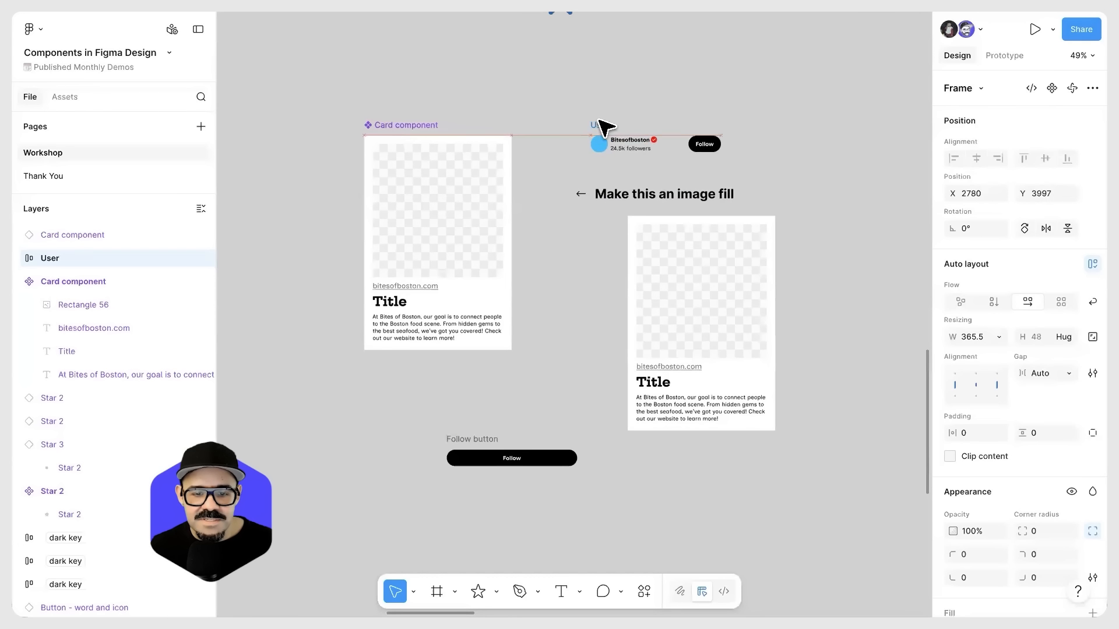
click(468, 441)
drag(471, 446, 614, 79)
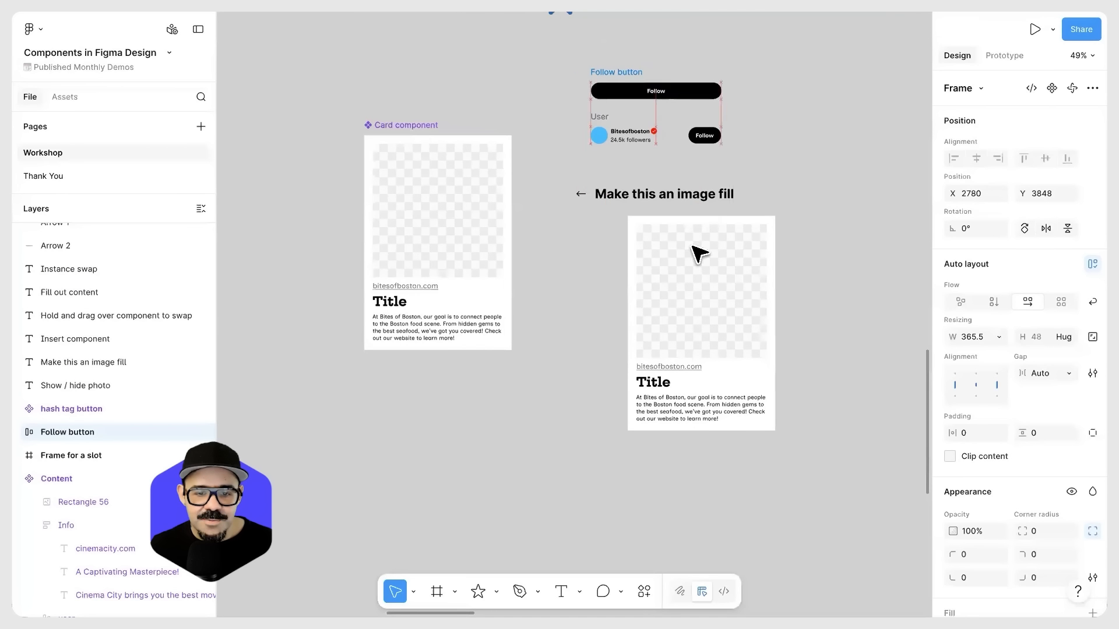
Step: Align the card instance directly below the main component at X 2144, Y 4673
drag(707, 282, 439, 432)
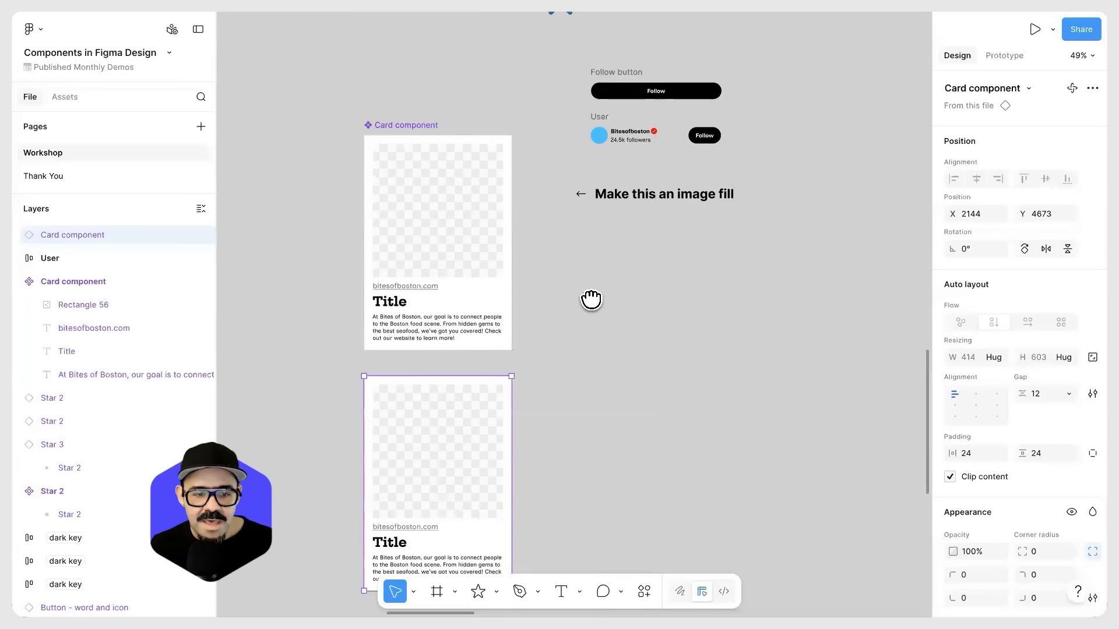
scroll(592, 299, down, 2)
Step: Compare the main Card component with its instance by selecting each in turn, undoing any accidental move
click(482, 235)
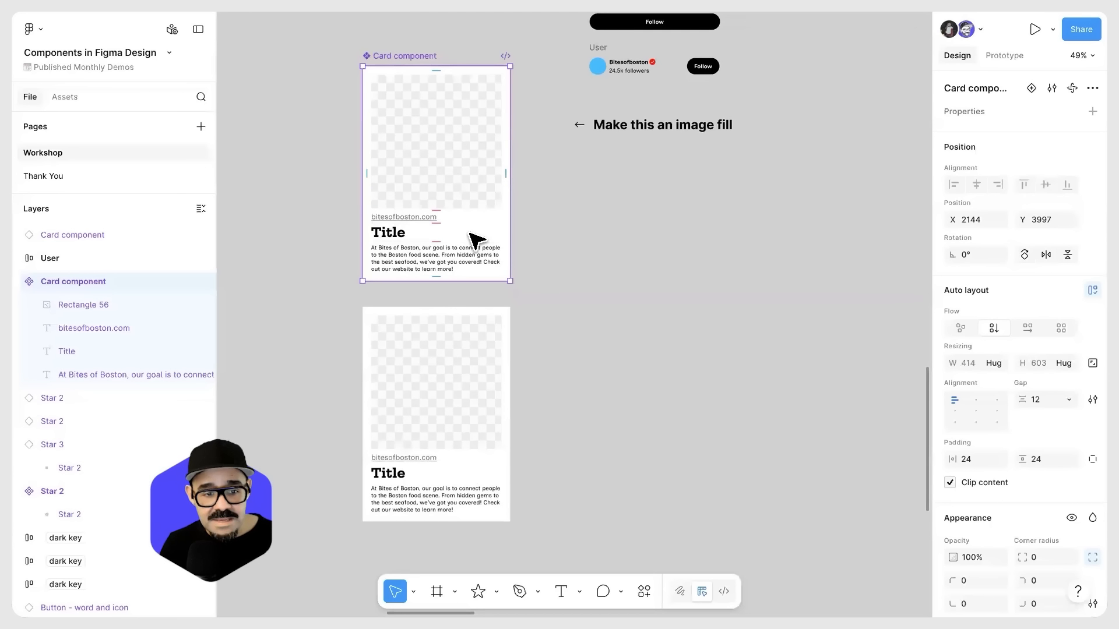
click(461, 384)
click(446, 240)
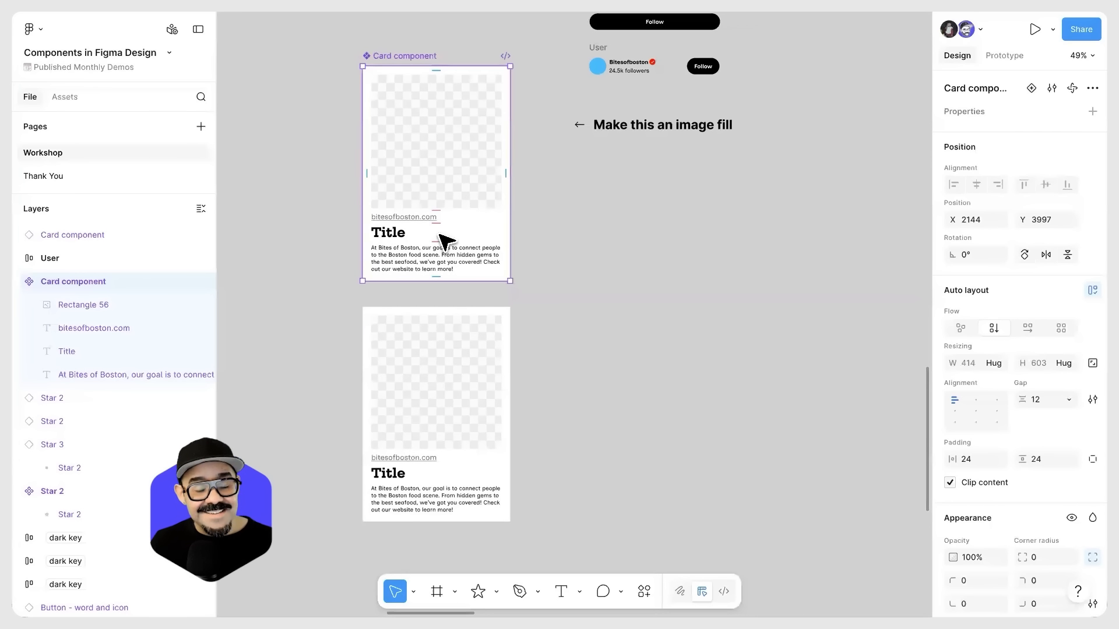
click(473, 204)
drag(469, 207, 460, 169)
key(ctrl+z)
Step: Duplicate the card instance twice to form a horizontal row of three at Y 4673, with the last copy at X 3068
click(455, 375)
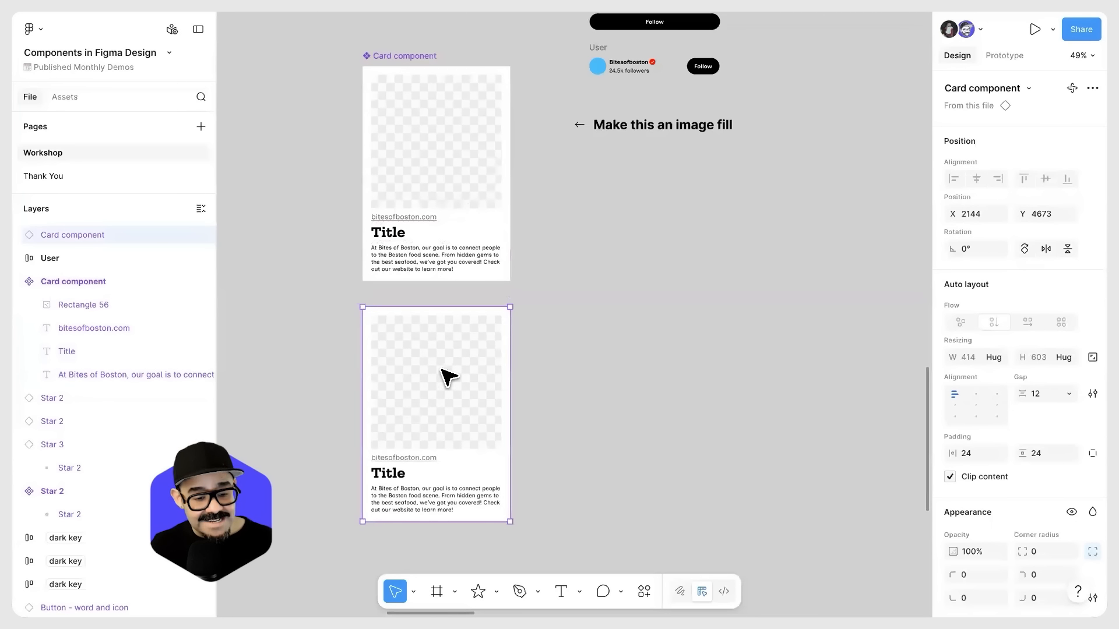
drag(402, 370, 569, 372)
key(ctrl+z)
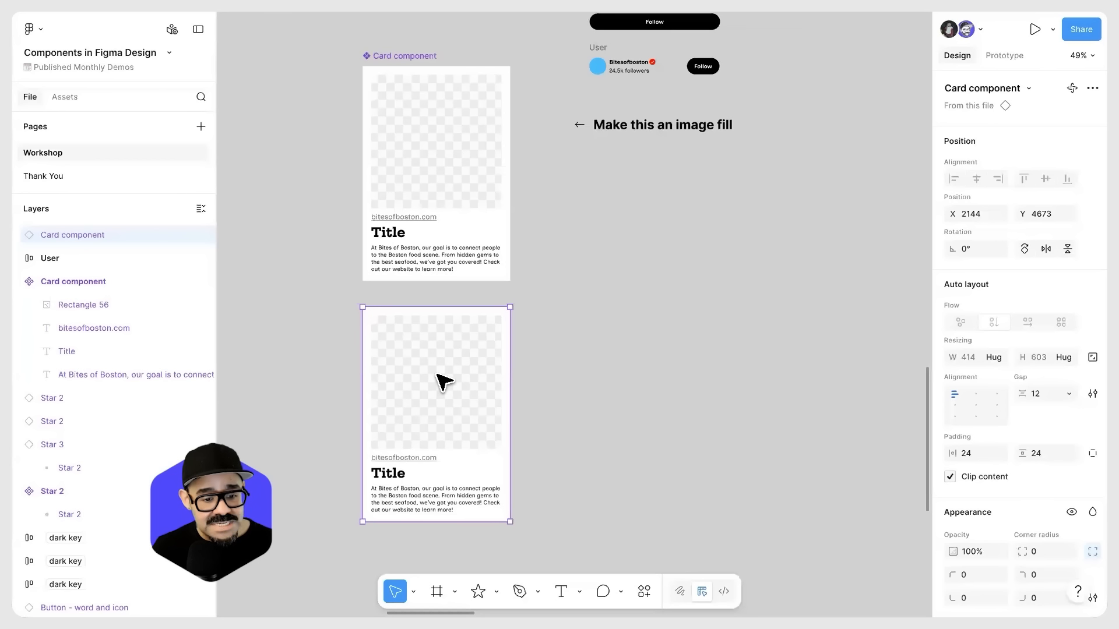
key(ctrl+d)
drag(404, 358, 741, 403)
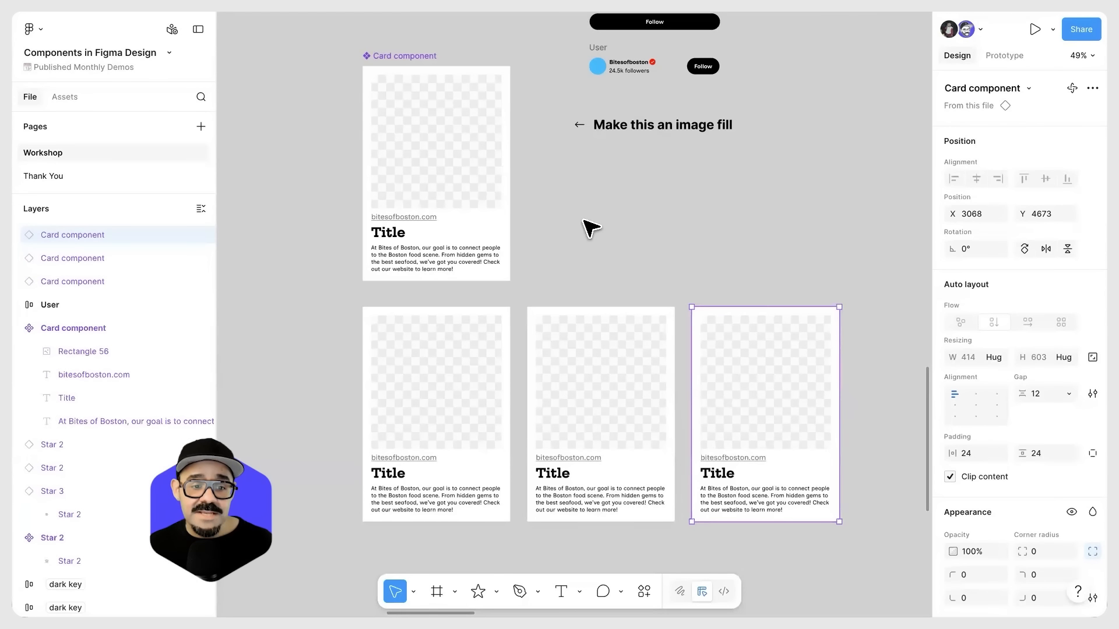
Step: Rename the main card component as "Demo / Card component"
click(385, 56)
double_click(367, 56)
key(Left)
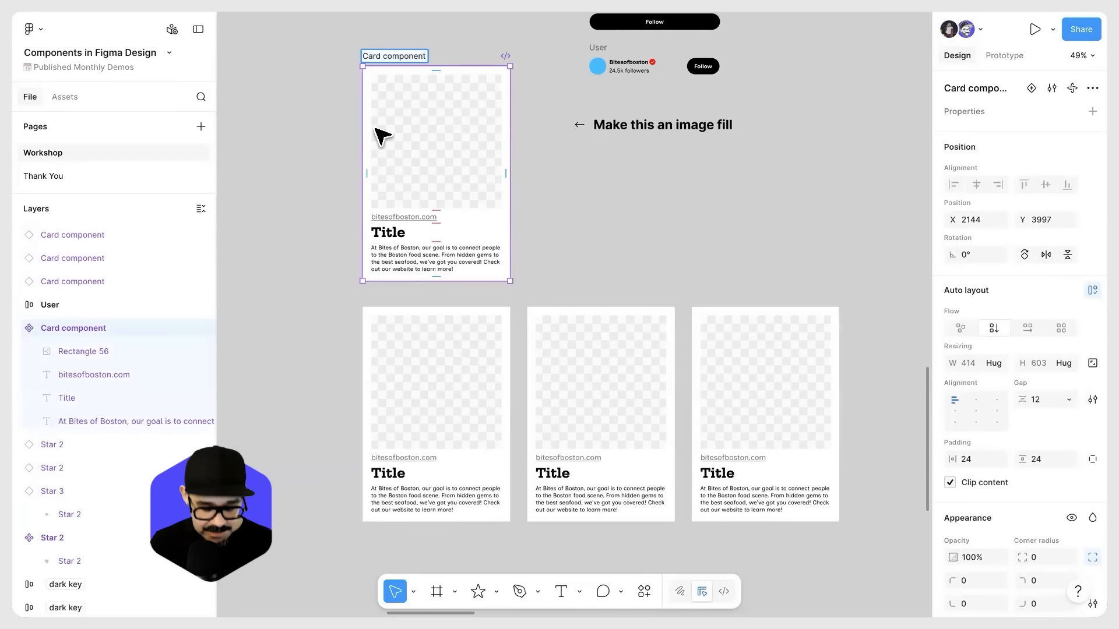
text(Demo /)
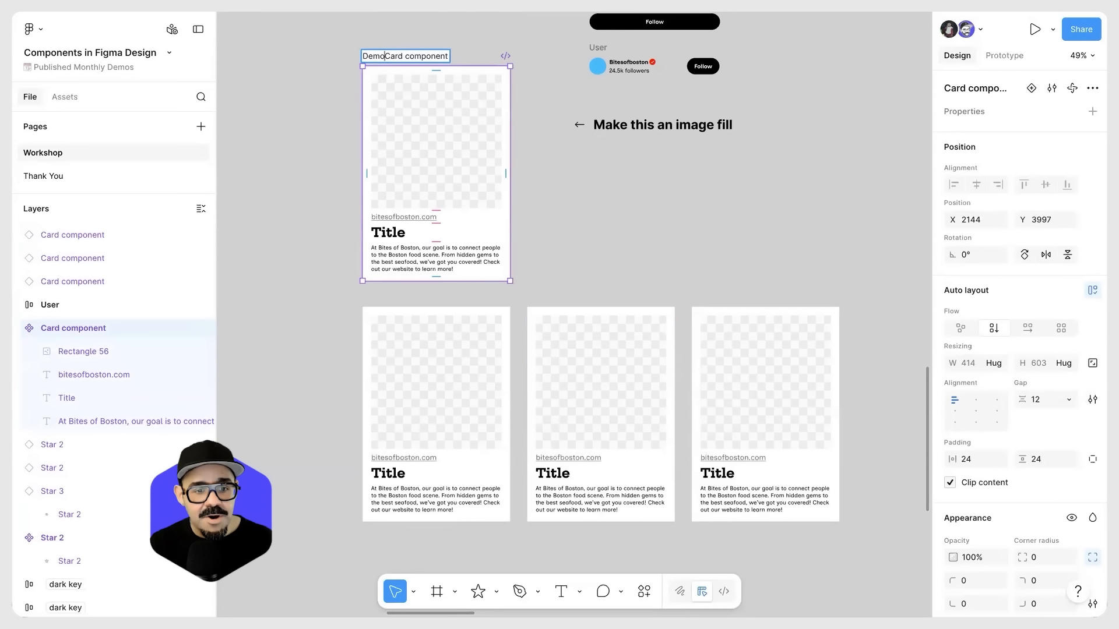
key(Return)
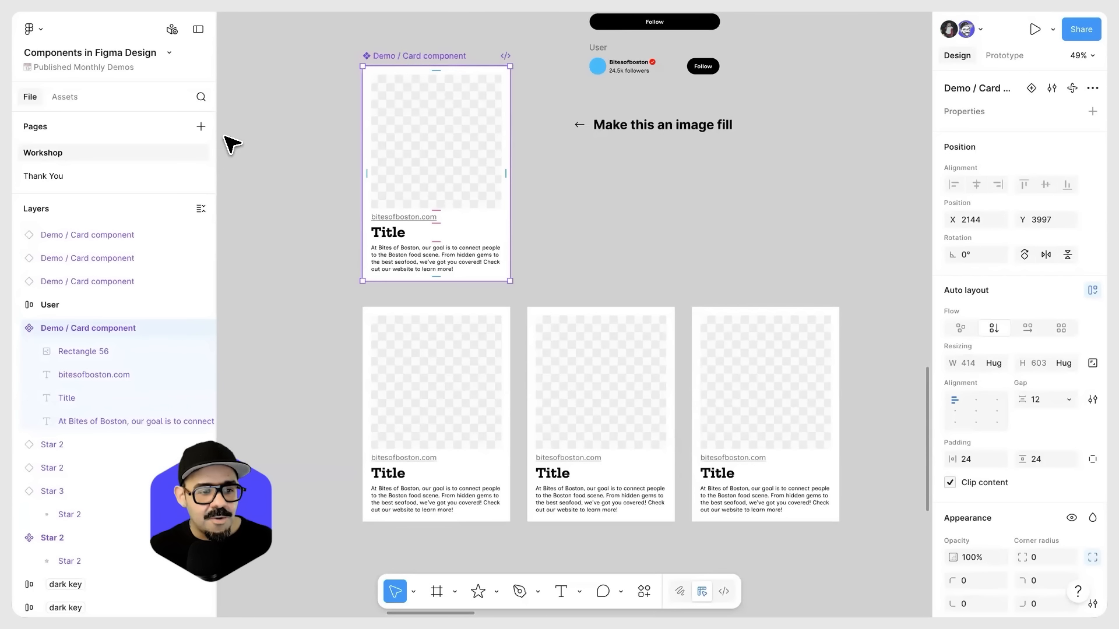
Step: Clear the asset search and examine how the Demo, Icons and Card folders group this file's components
click(65, 96)
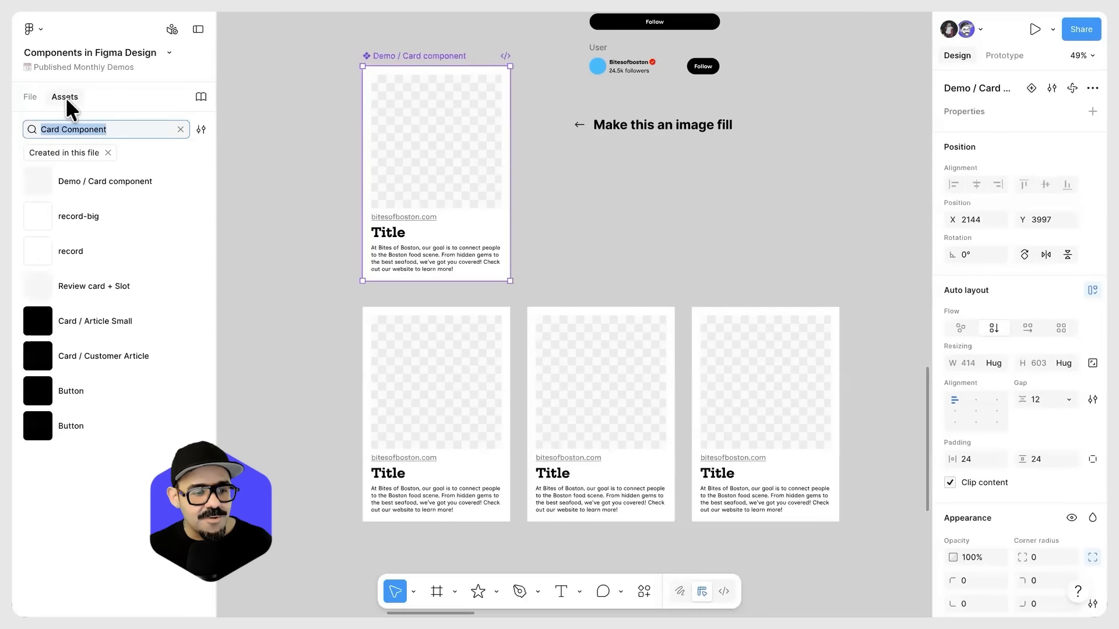
click(180, 129)
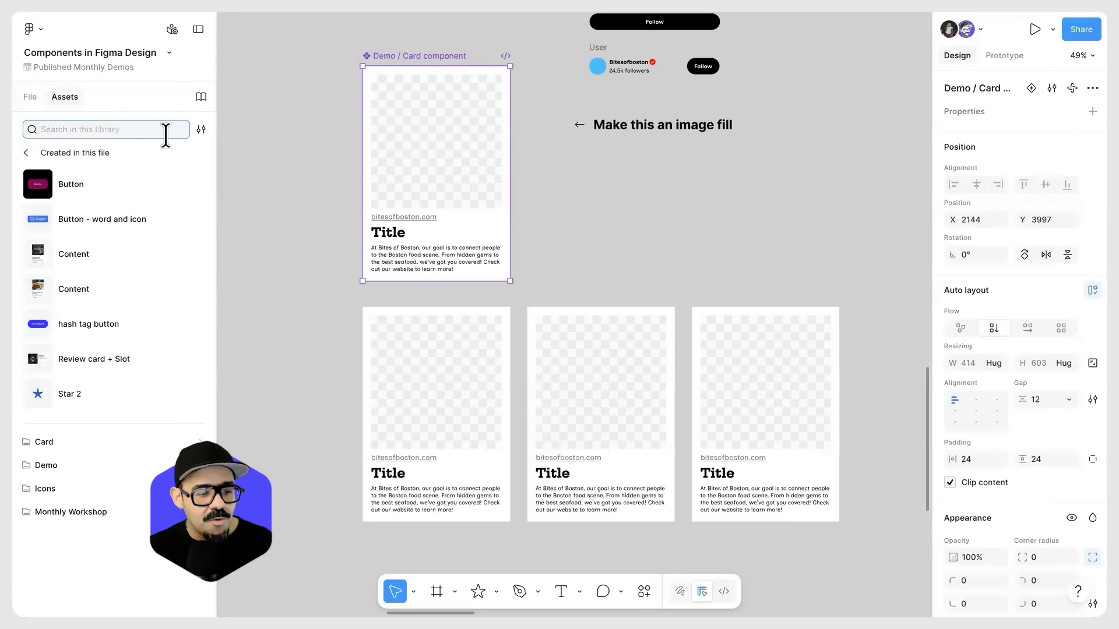
click(45, 464)
click(26, 153)
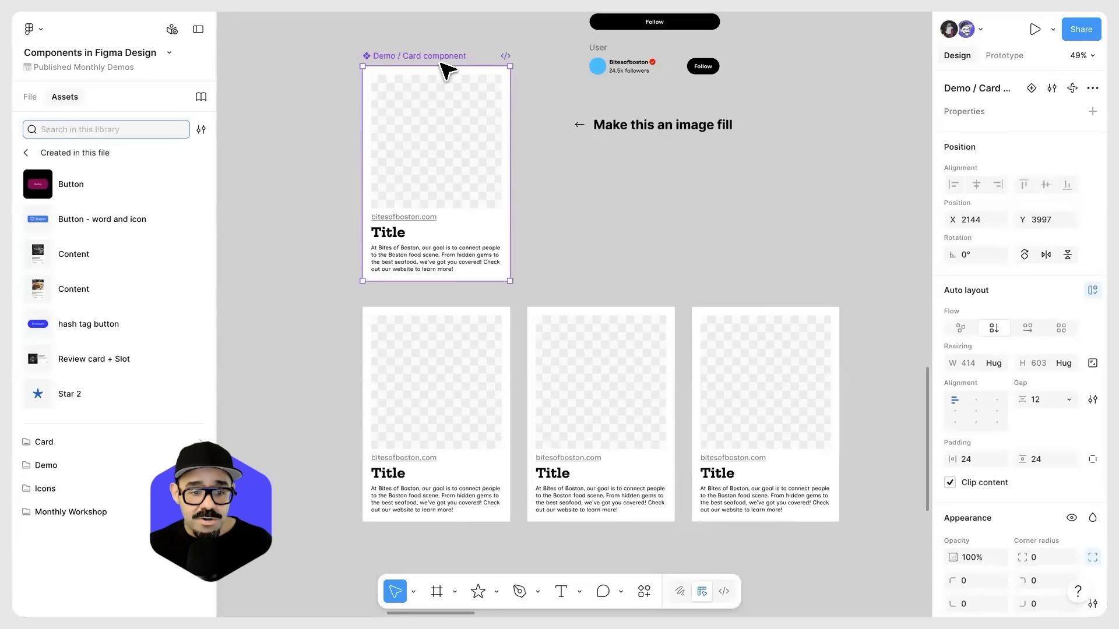
click(122, 488)
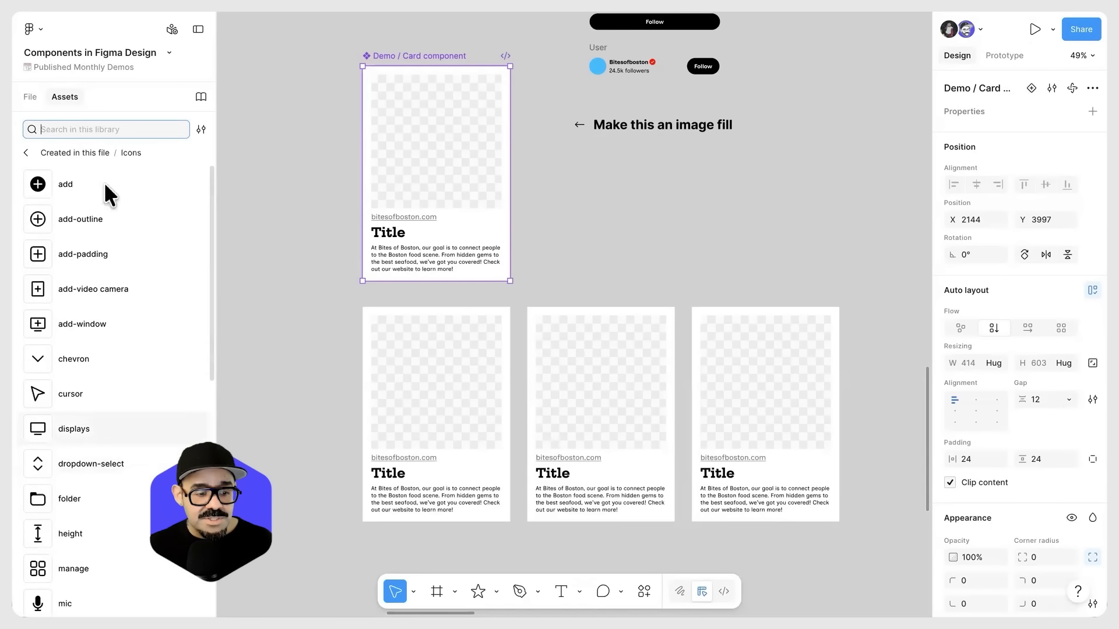
click(25, 153)
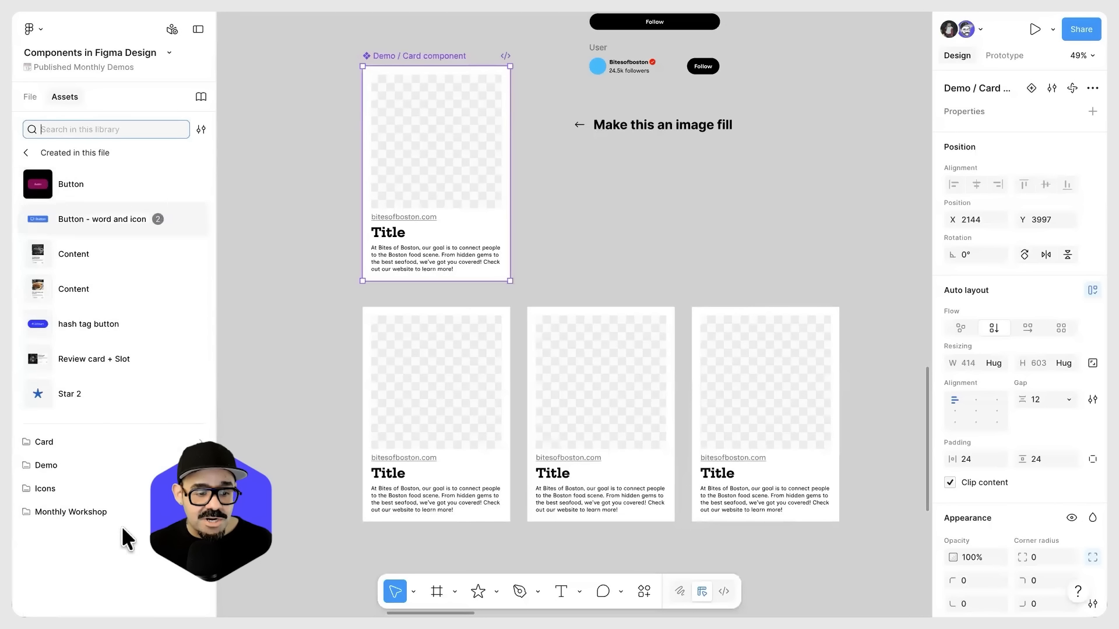
click(99, 443)
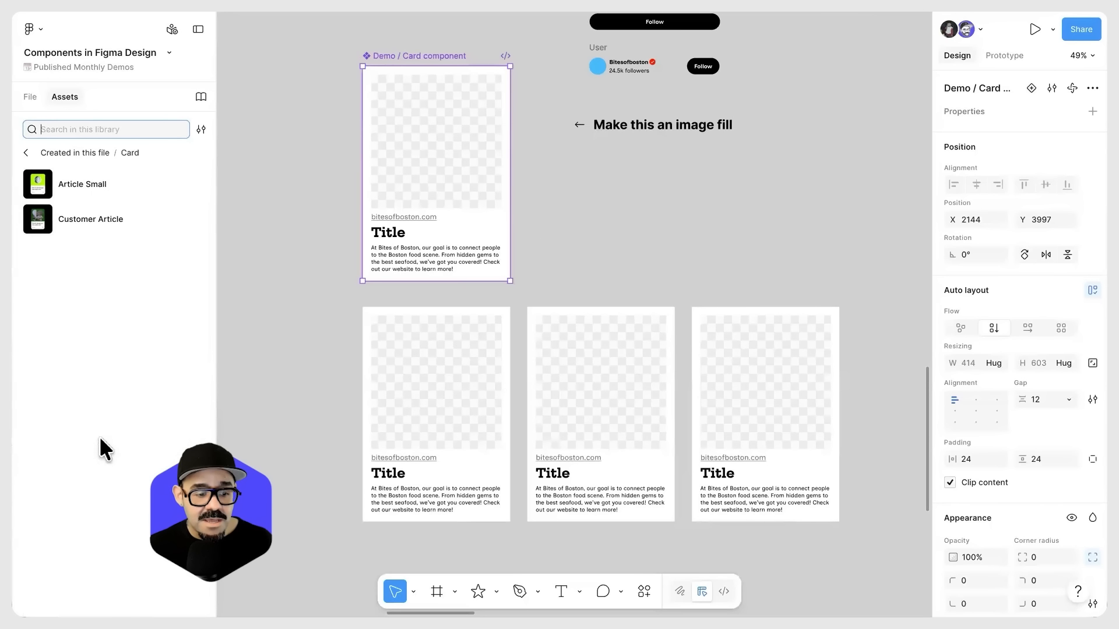
click(26, 153)
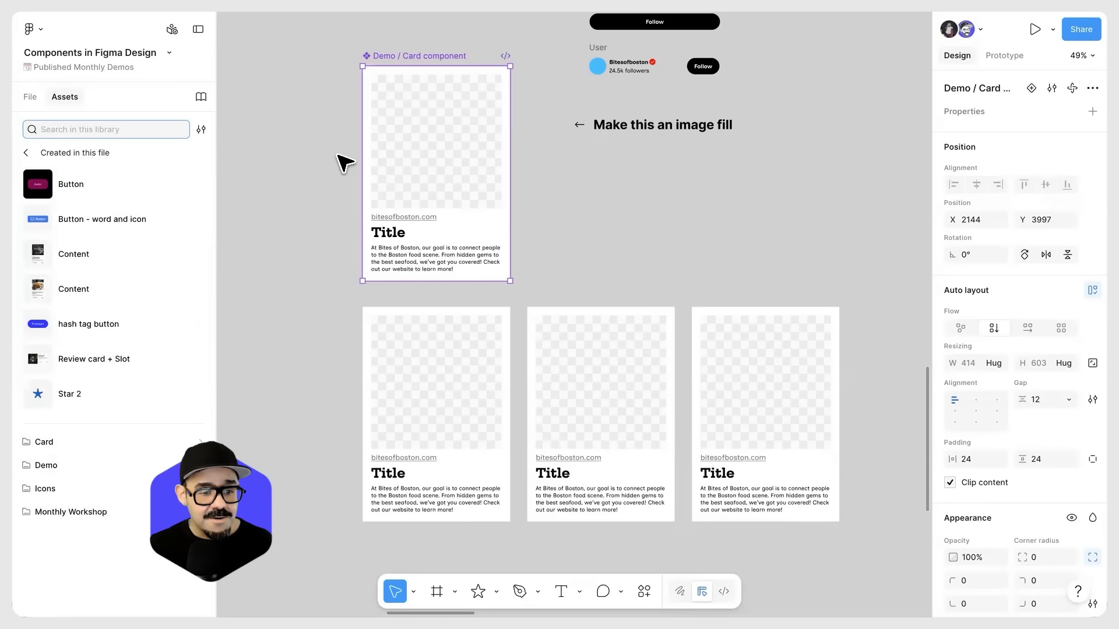
click(634, 221)
scroll(599, 250, down, 5)
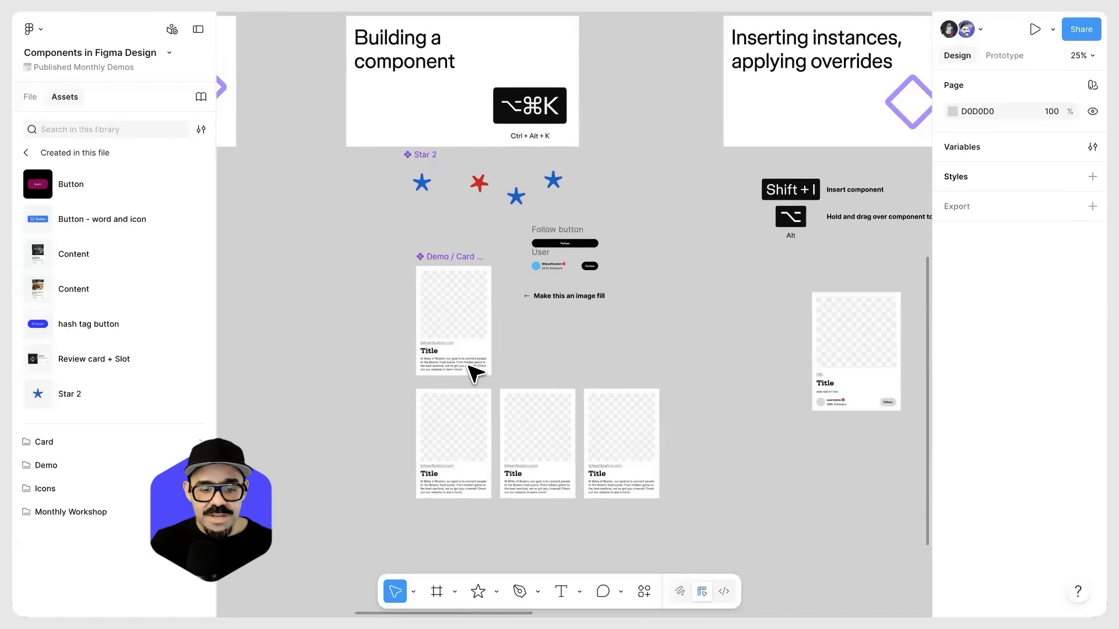
scroll(511, 367, up, 5)
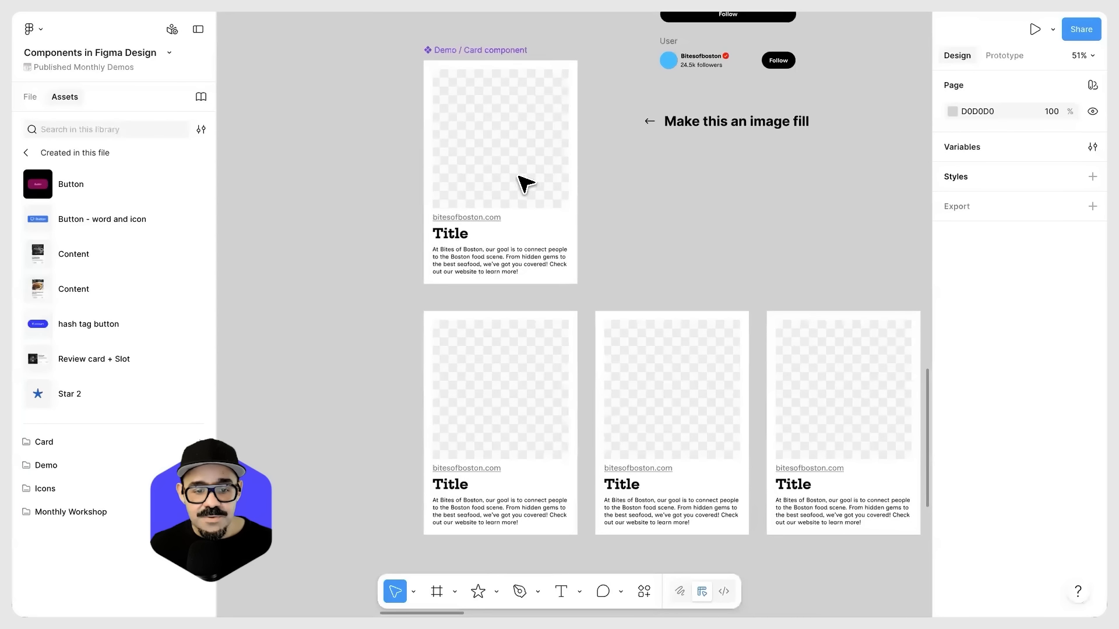
Step: Inspect the main card component and its description text by selecting each on the canvas
click(466, 323)
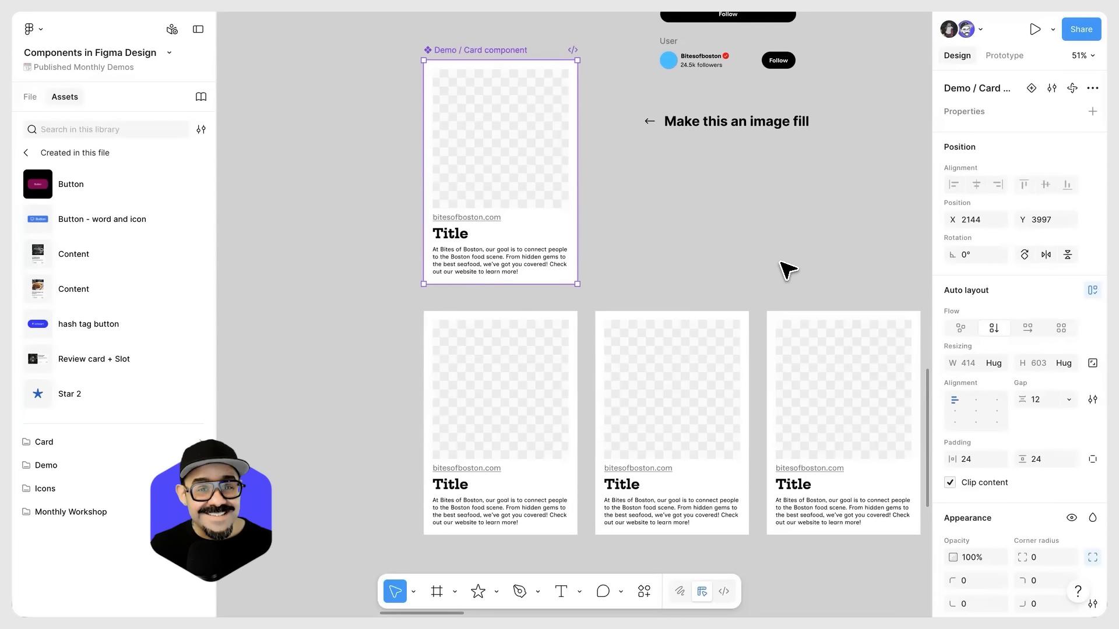
click(505, 263)
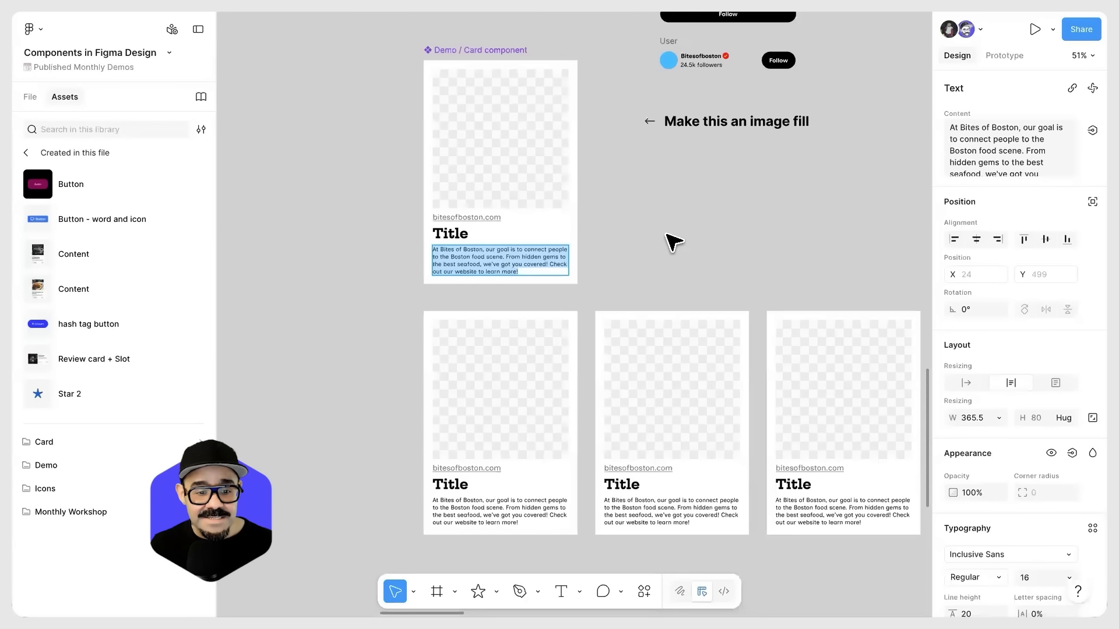
click(513, 379)
click(499, 130)
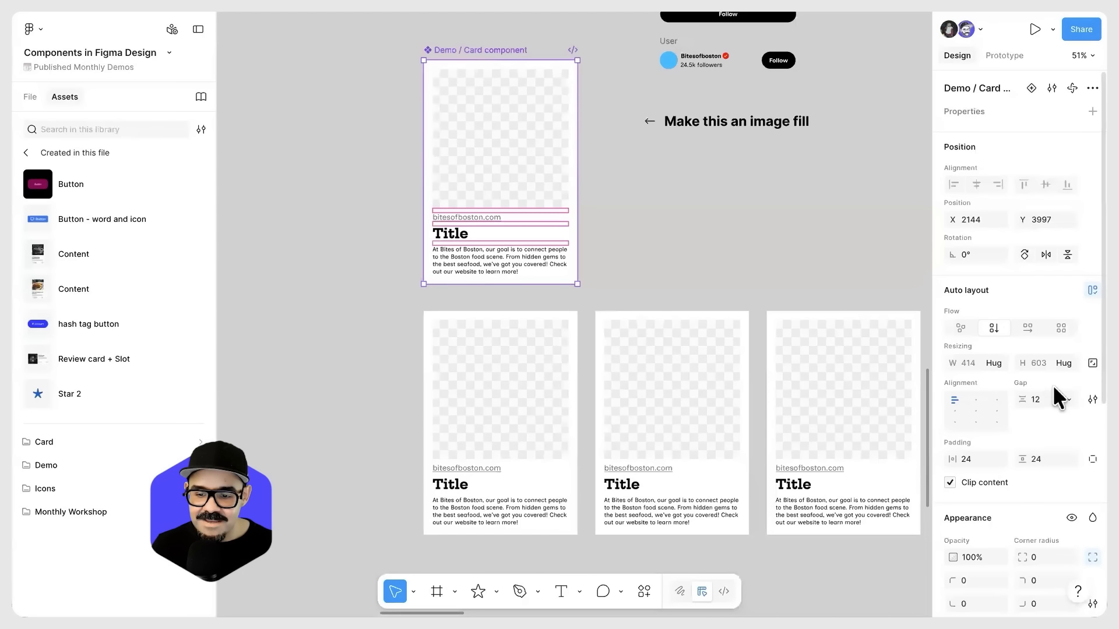
Step: Override the first card instance's description with several lines of filler text, starting with "asdasdasdasd"
double_click(469, 510)
text(asdasdasdasd)
key(Return)
text(as)
key(Return)
text(da)
key(Return)
text(sda)
key(Return)
text(sda)
key(Return)
text(sd)
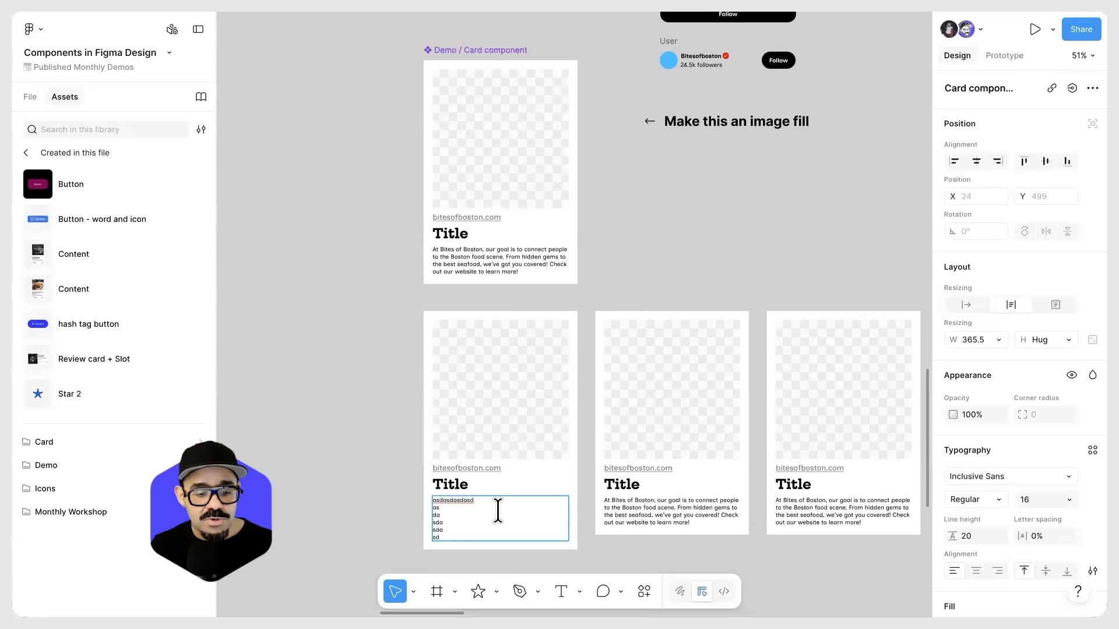
Step: Undo the filler text override in the first card instance and deselect it
key(BackSpace)
key(BackSpace)
key(BackSpace)
key(BackSpace)
key(BackSpace)
key(BackSpace)
key(BackSpace)
key(BackSpace)
key(BackSpace)
key(BackSpace)
key(BackSpace)
key(BackSpace)
key(BackSpace)
key(ctrl+z)
key(ctrl+z)
key(ctrl+z)
key(ctrl+z)
click(373, 516)
click(373, 516)
drag(372, 454, 368, 452)
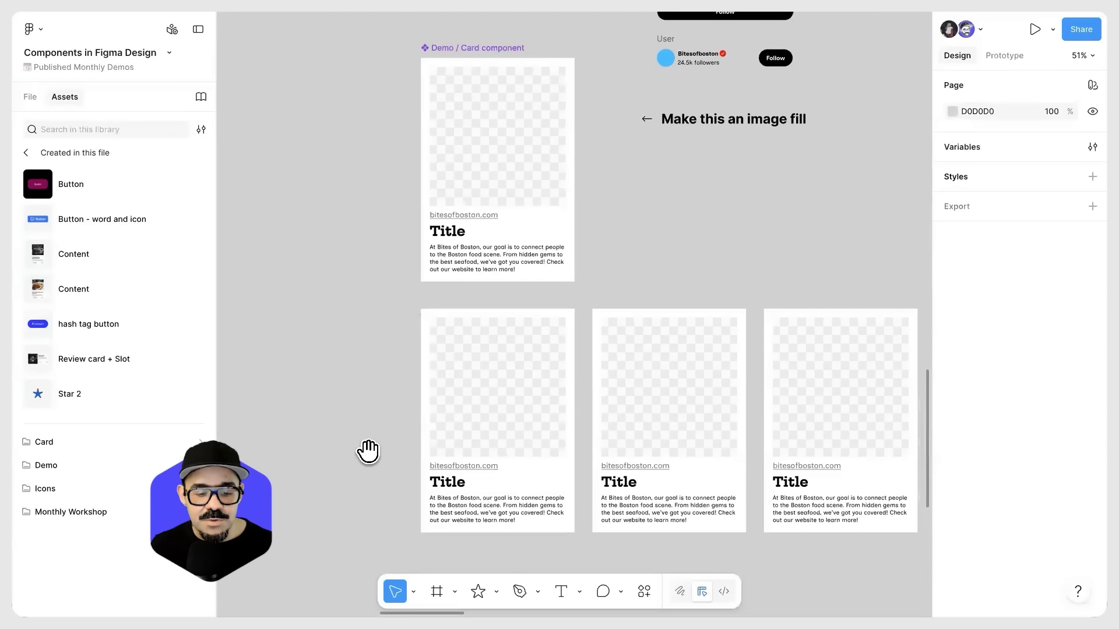
Step: Start the AI Replace content action on the first card instance
scroll(368, 451, down, 3)
scroll(467, 338, up, 2)
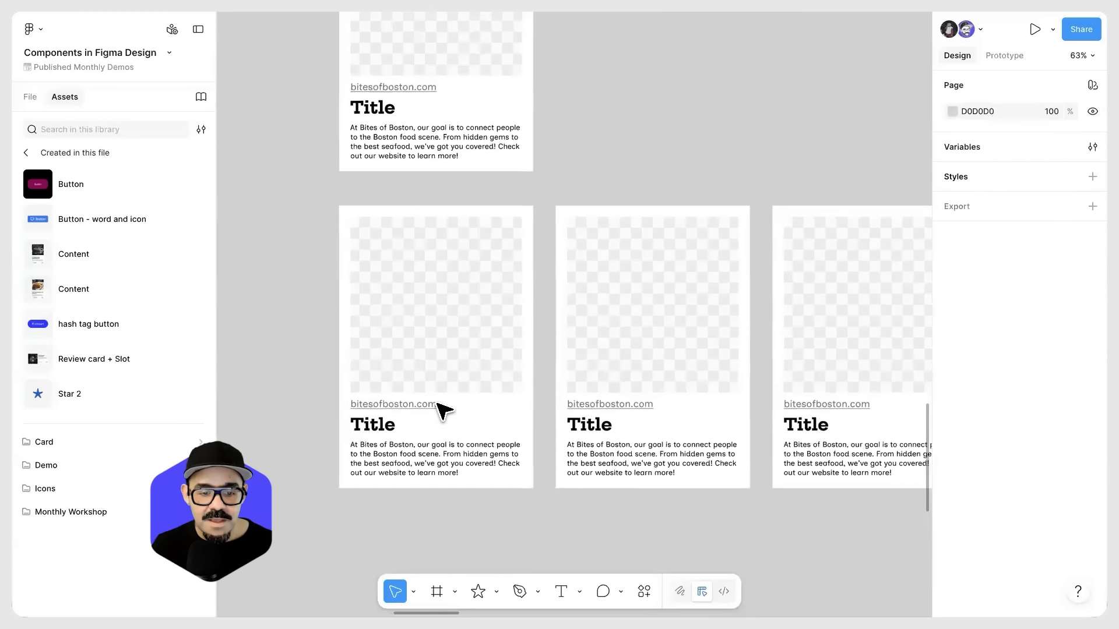
scroll(443, 411, up, 1)
click(443, 410)
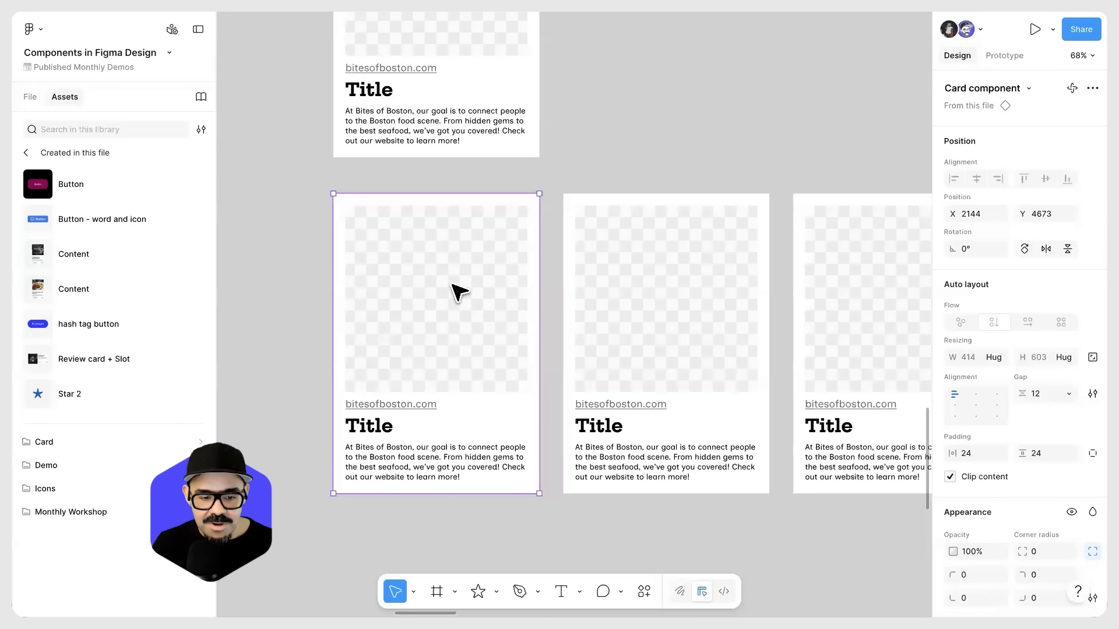
key(ctrl+k)
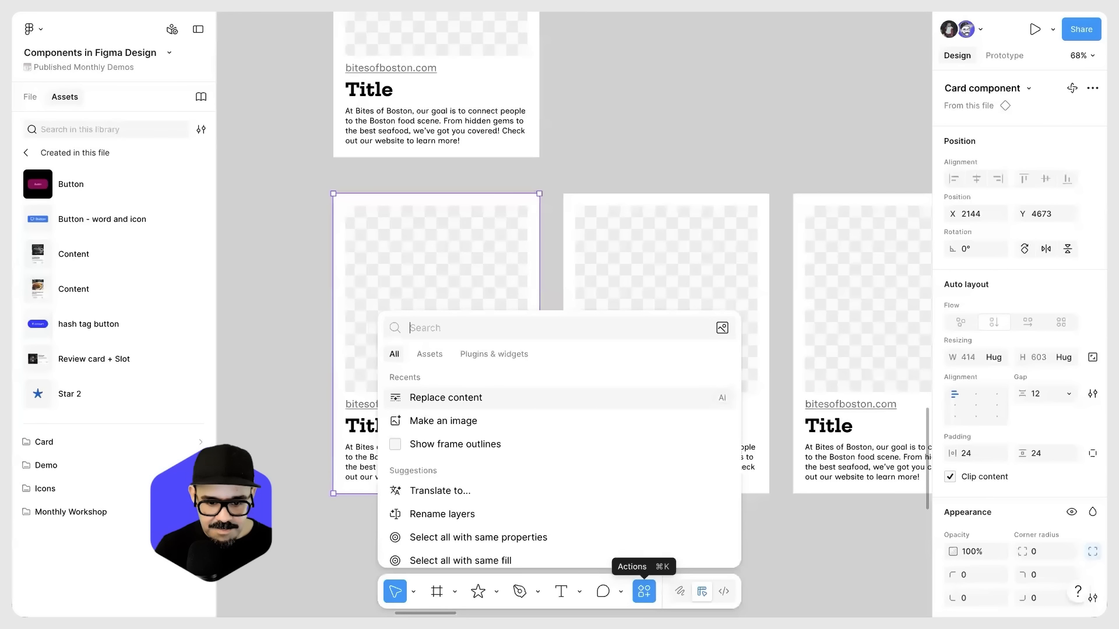
key(Escape)
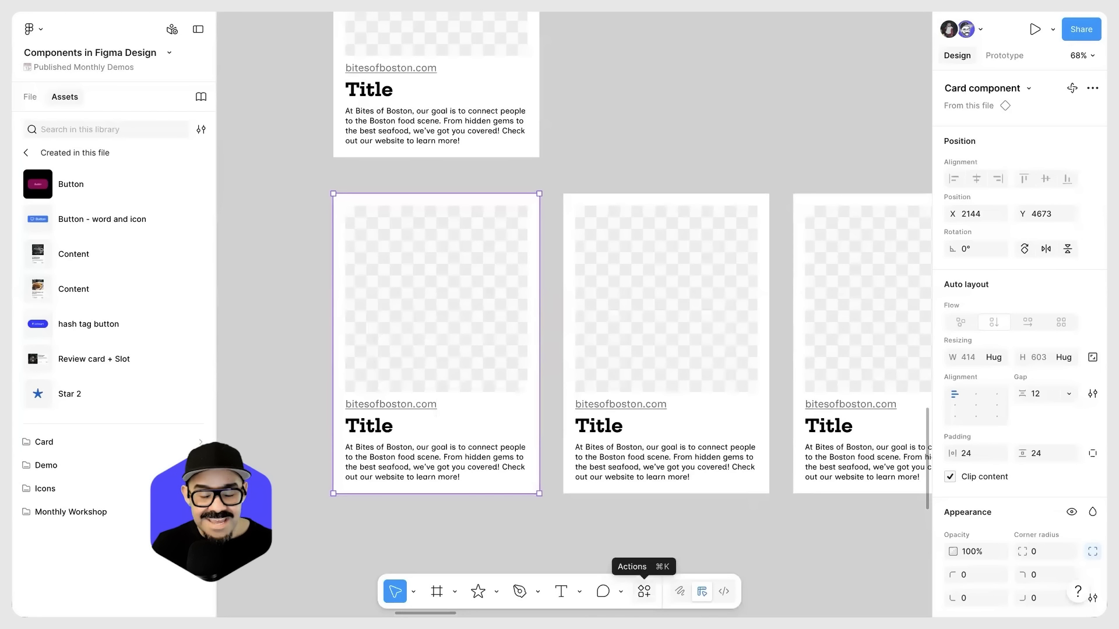
click(644, 592)
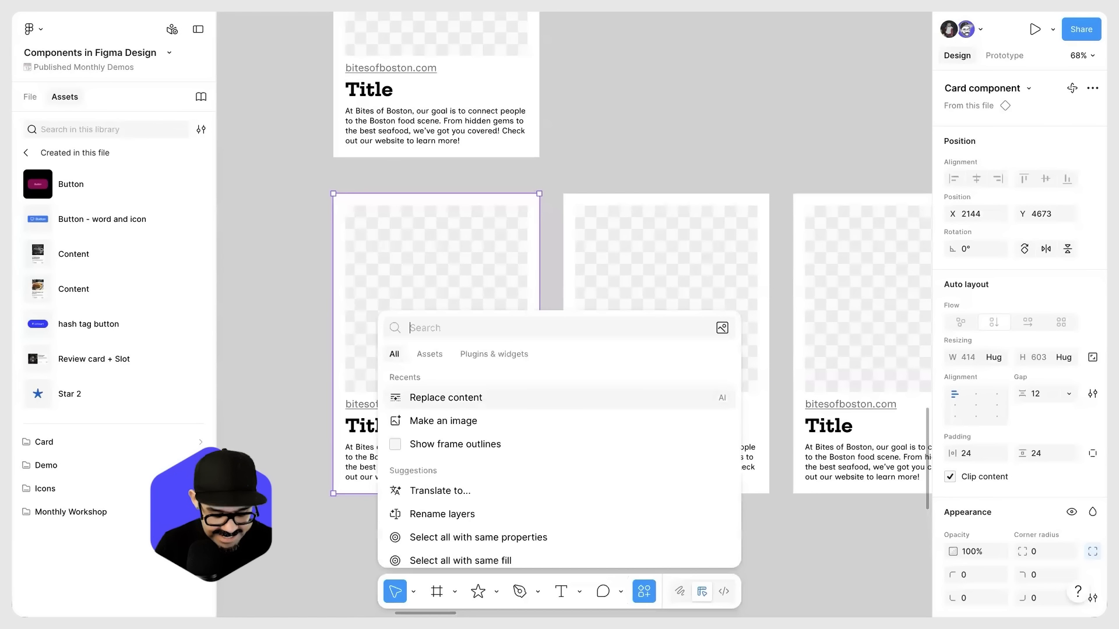
text(Replace)
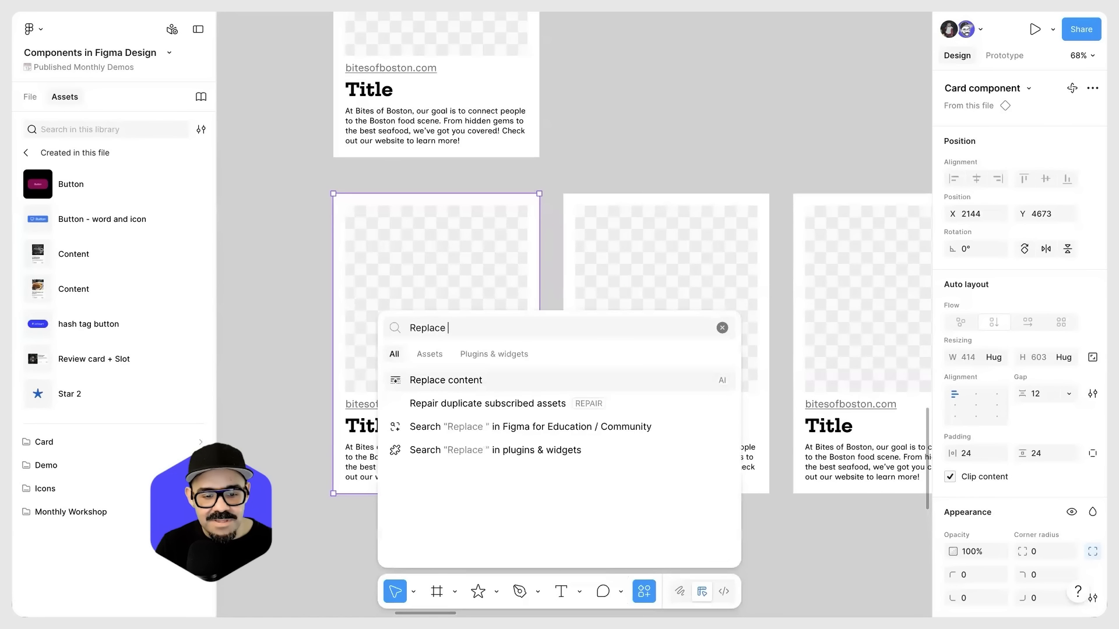
key(Return)
scroll(449, 379, down, 1)
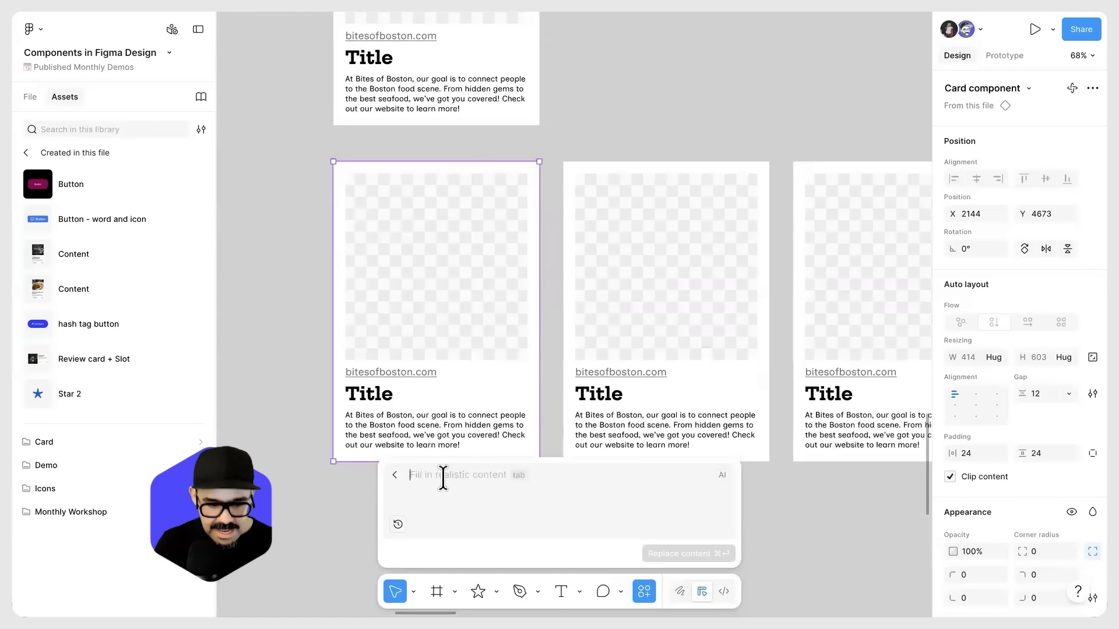
Step: Replace the first instance's content using the prompt "Change the content to reflect a review for a coffee shop"
text(Change the content to repl)
key(BackSpace)
key(BackSpace)
text(flect a)
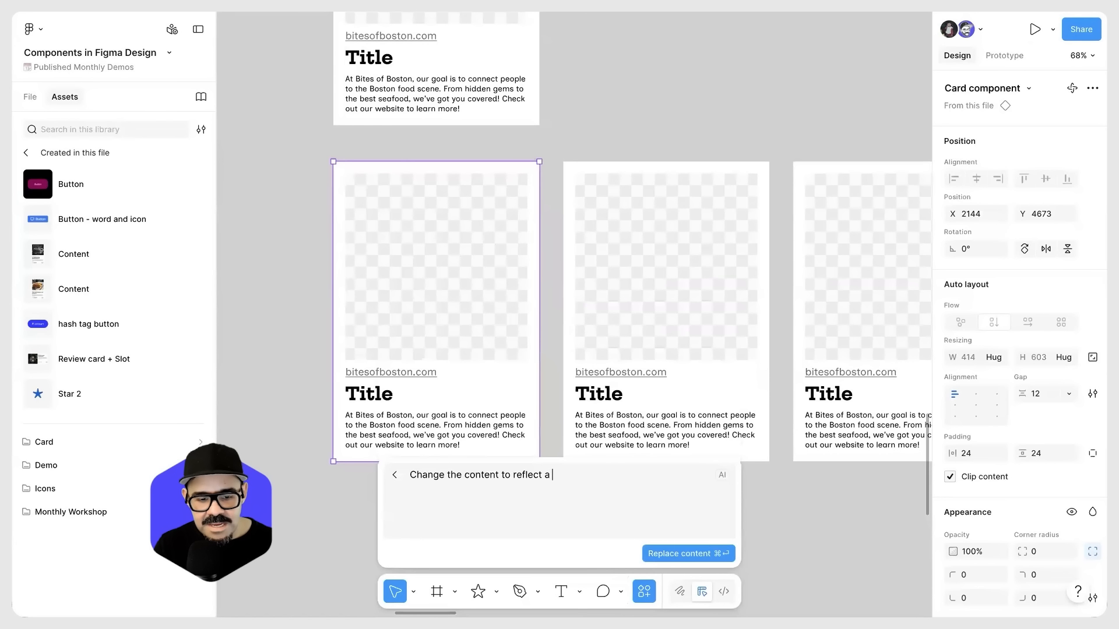
text( faceb)
key(BackSpace)
key(BackSpace)
key(BackSpace)
key(BackSpace)
key(BackSpace)
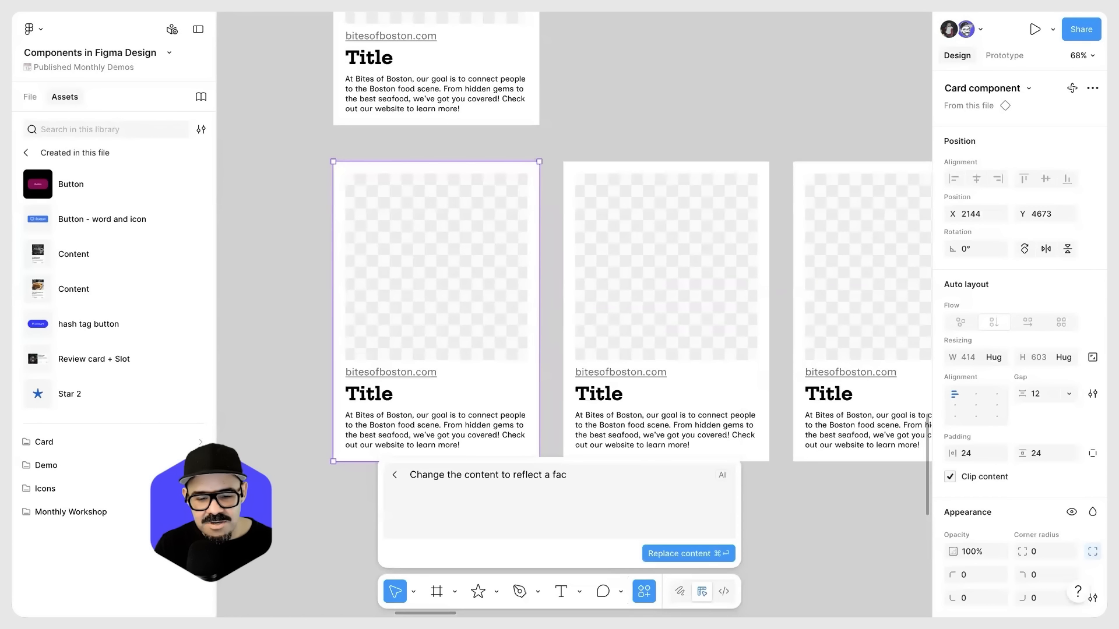
text(reveiw)
key(BackSpace)
key(BackSpace)
key(BackSpace)
text(i)
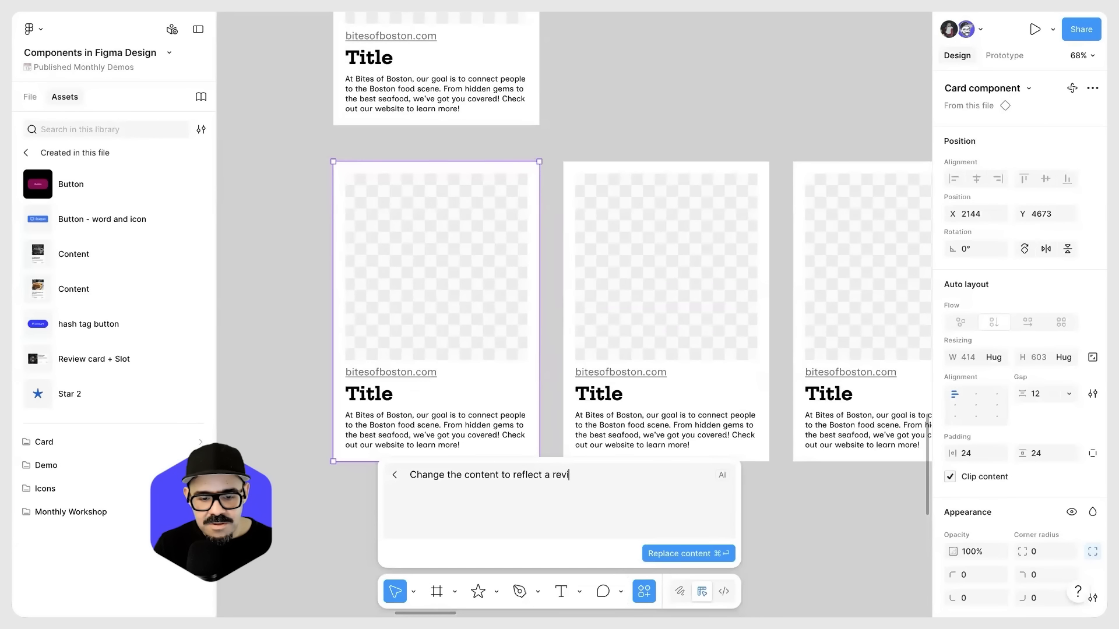
text(ew for a coffee shop)
key(Return)
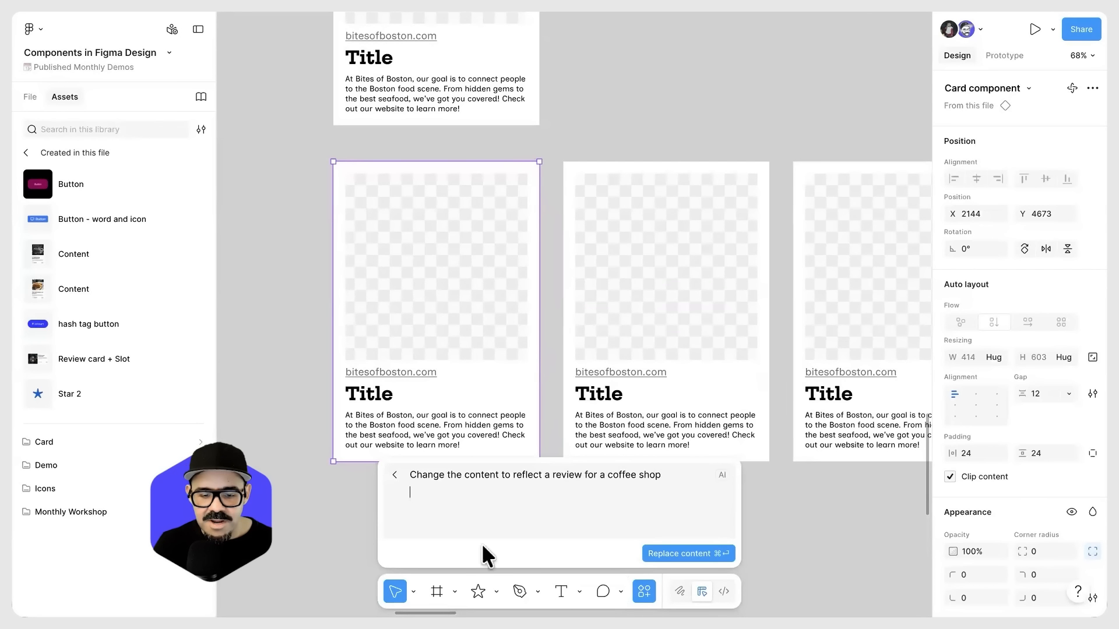
click(688, 554)
scroll(611, 374, up, 1)
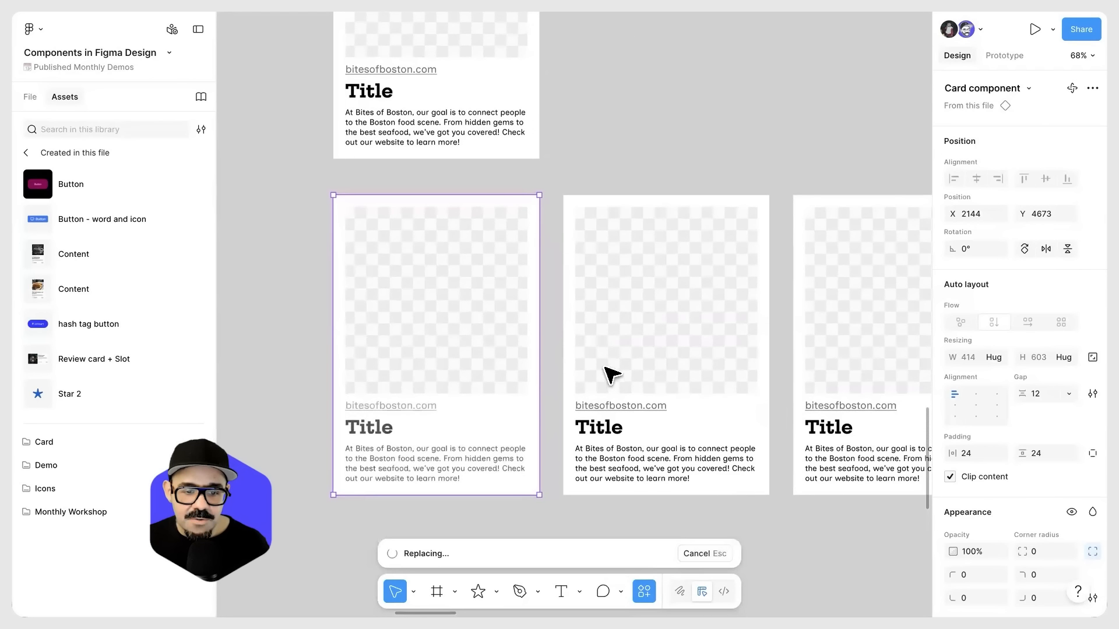
scroll(606, 337, up, 1)
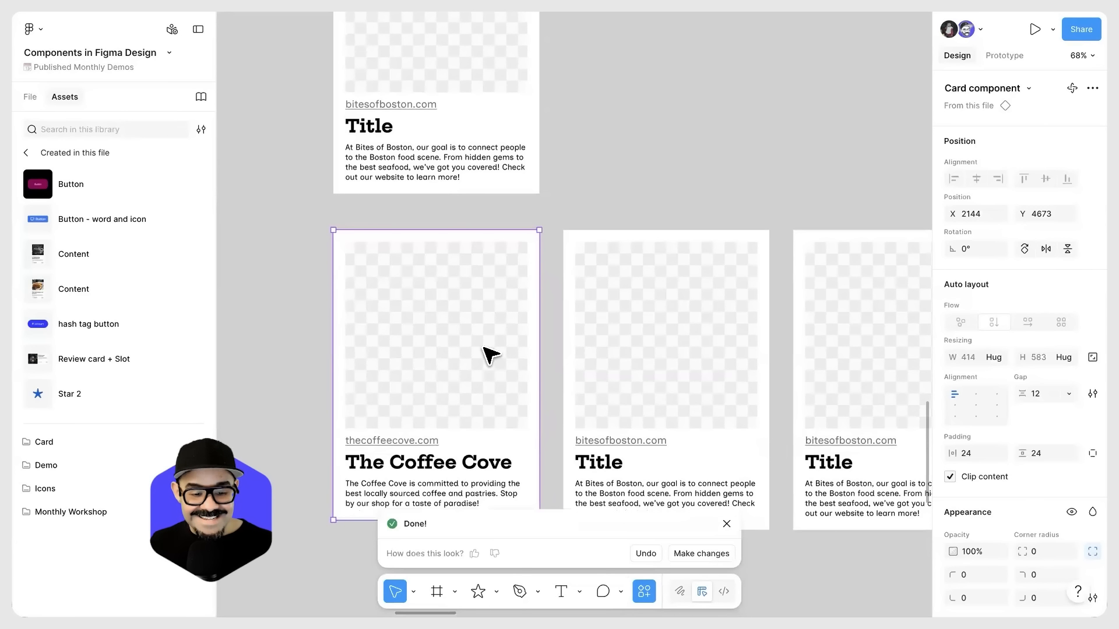
Step: Compare the main card component with the rewritten Coffee Cove instance by selecting each in turn
scroll(489, 354, down, 4)
click(424, 389)
scroll(425, 282, up, 3)
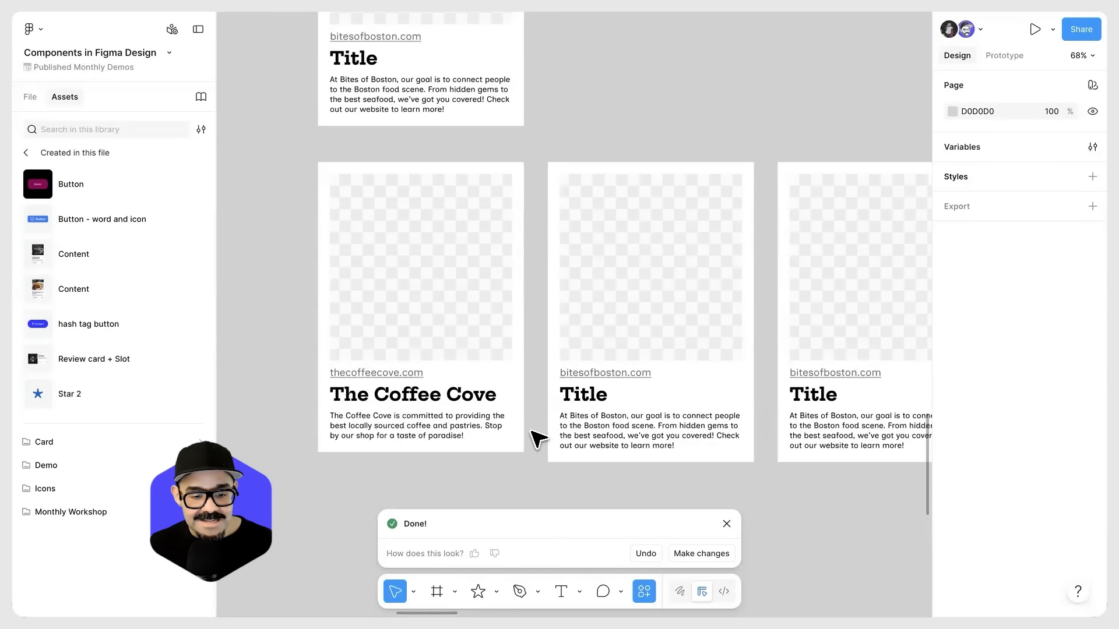
scroll(442, 290, down, 2)
click(424, 128)
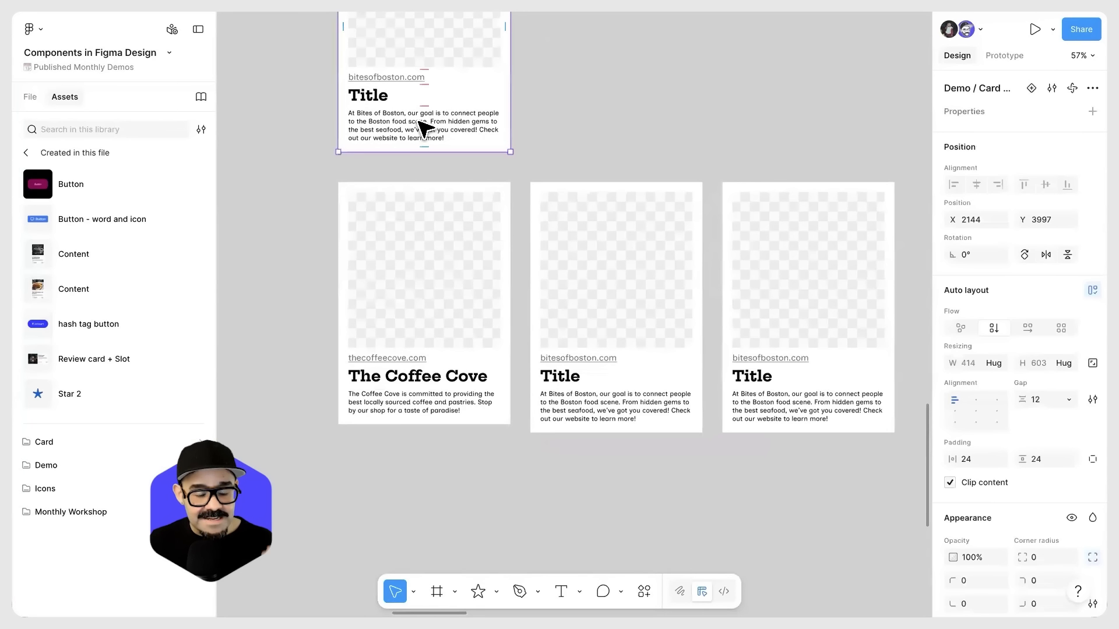
click(439, 278)
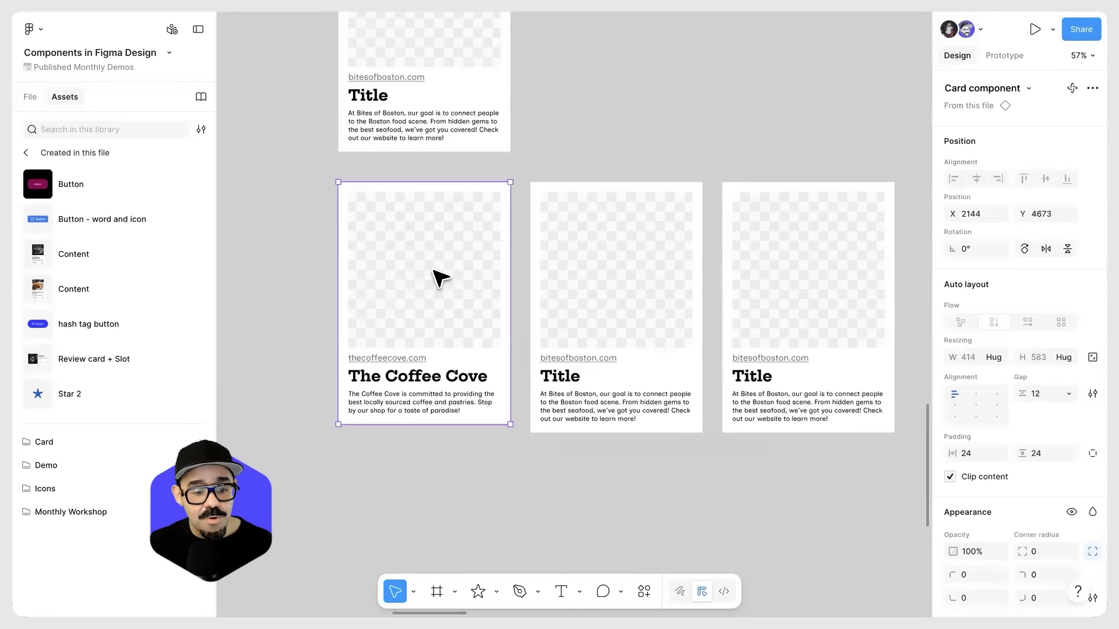
Step: Examine the image fill options of the Coffee Cove card's picture placeholder, then close them
double_click(434, 272)
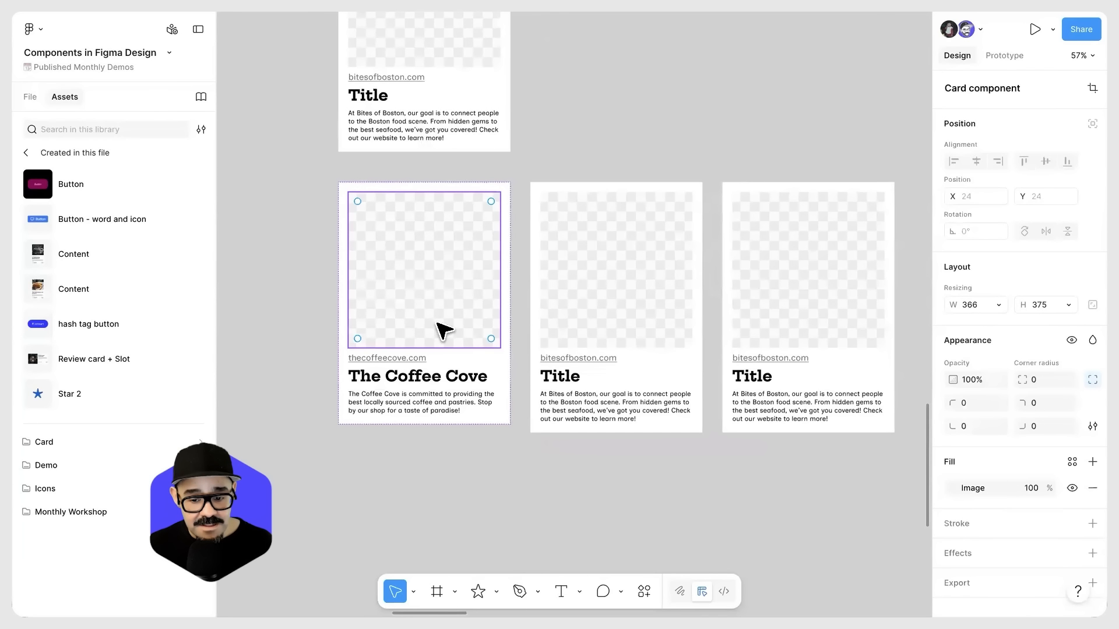
click(951, 486)
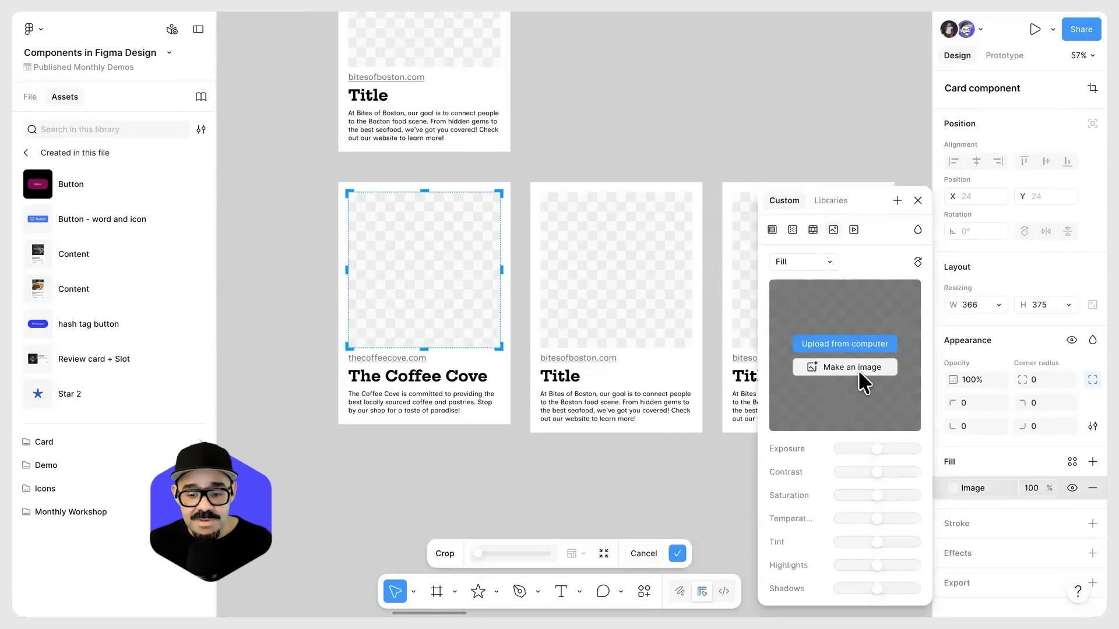
key(Escape)
click(708, 463)
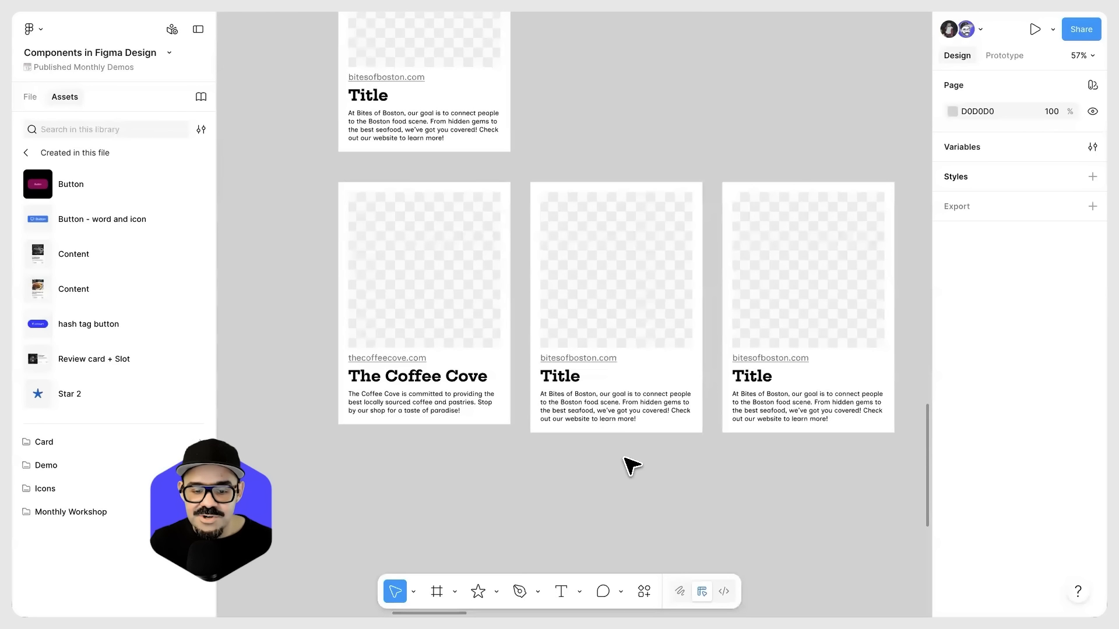
Step: Place the coffee cup image on the canvas and move it to X 2491, Y 4325
scroll(526, 288, down, 5)
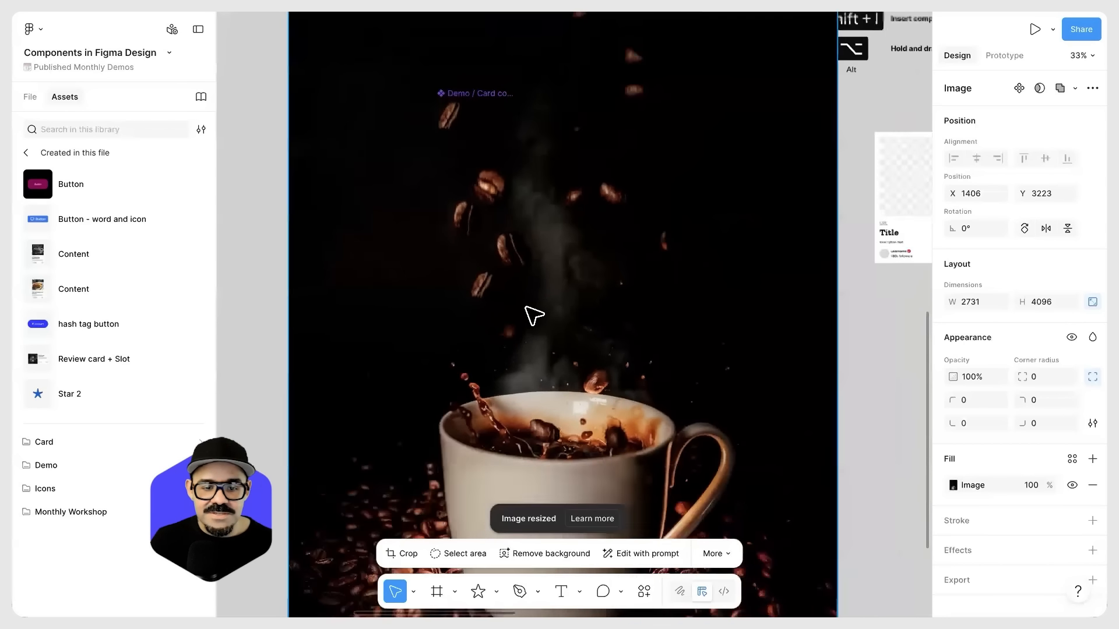
scroll(526, 307, down, 6)
drag(624, 270, 590, 339)
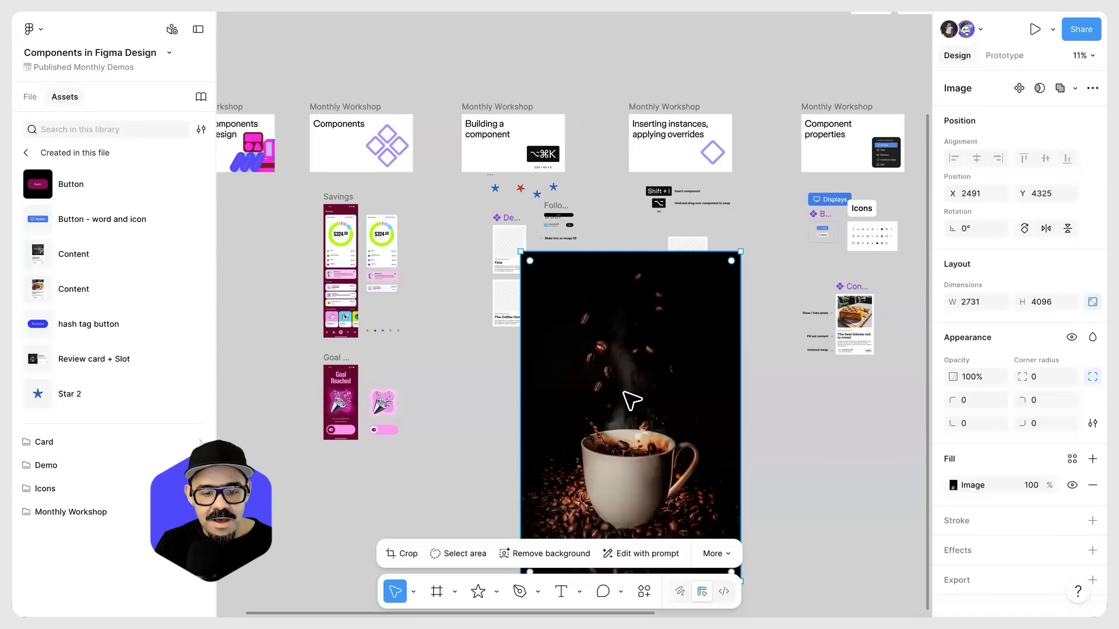
Step: Copy the coffee cup image's fill and remove the oversized image from the canvas
scroll(598, 389, up, 3)
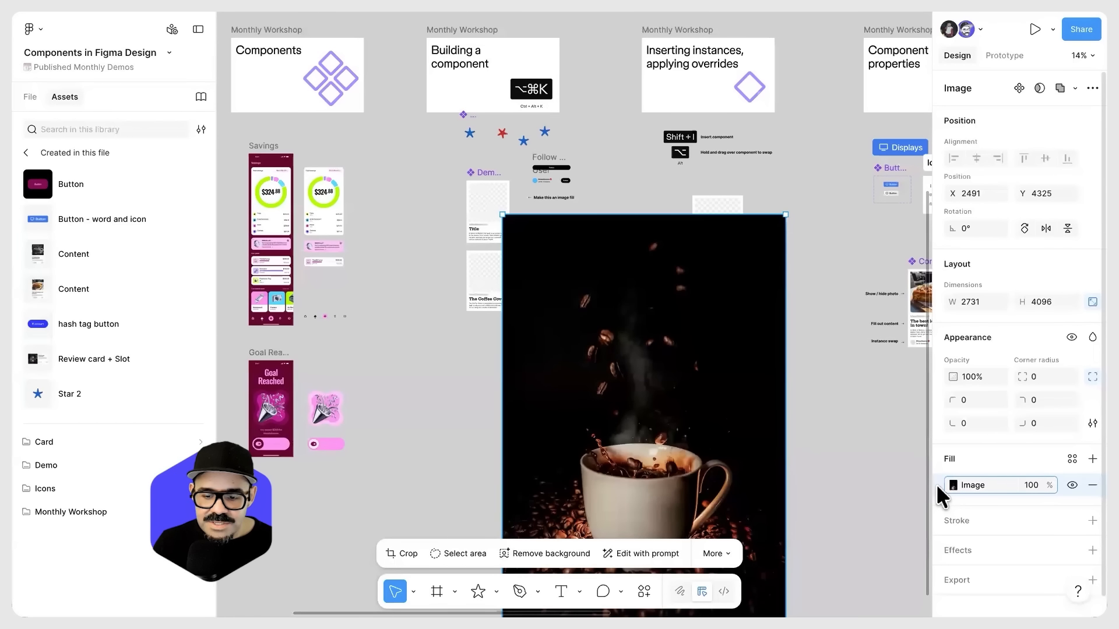
key(ctrl+z)
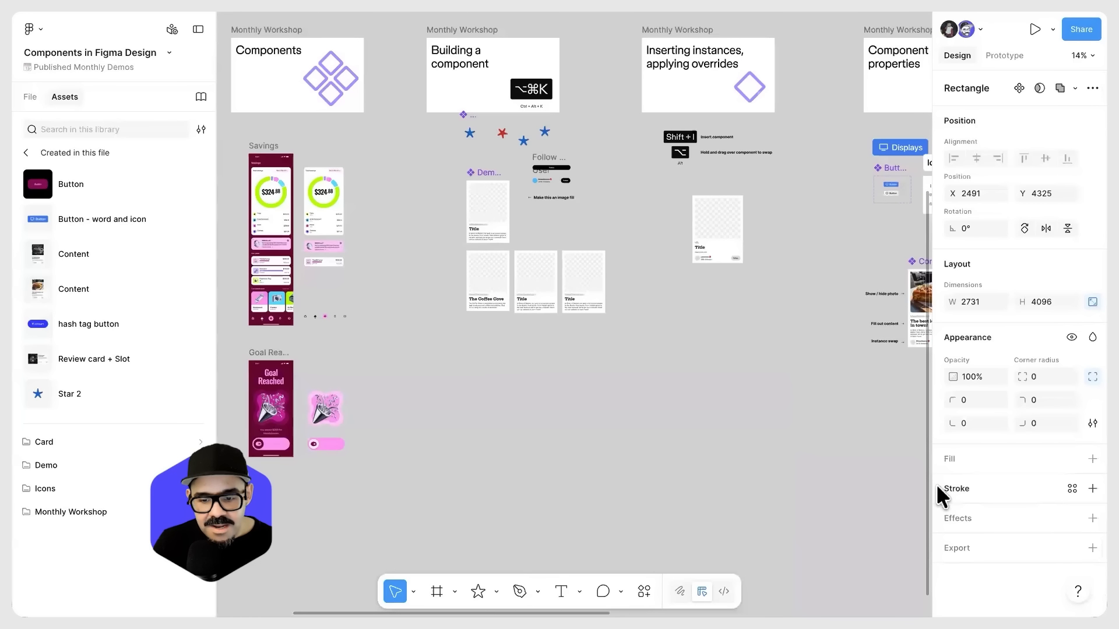
key(ctrl+shift+z)
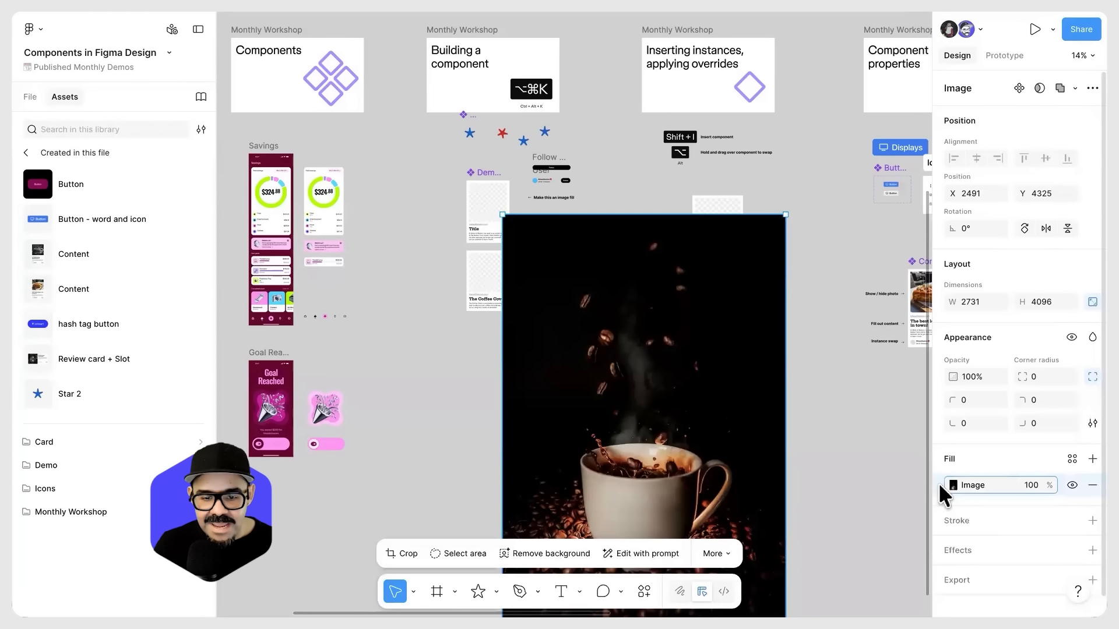
key(ctrl+z)
key(ctrl+z)
key(ctrl+shift+z)
key(ctrl+z)
Step: Paste the coffee cup image fill into the Coffee Cove card's picture placeholder
scroll(504, 296, up, 5)
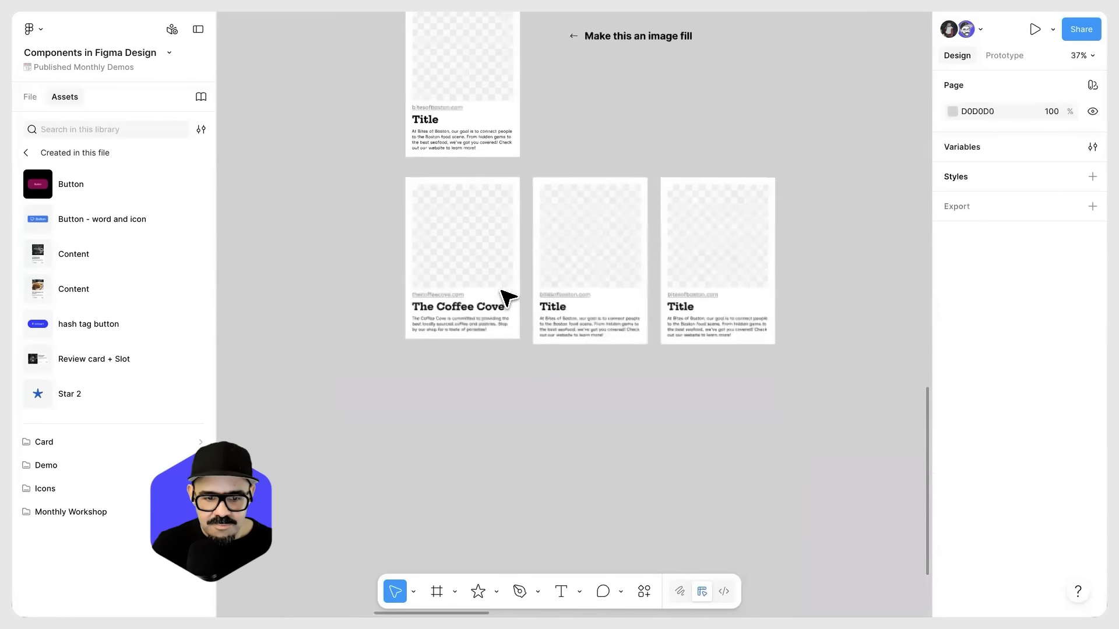
click(460, 234)
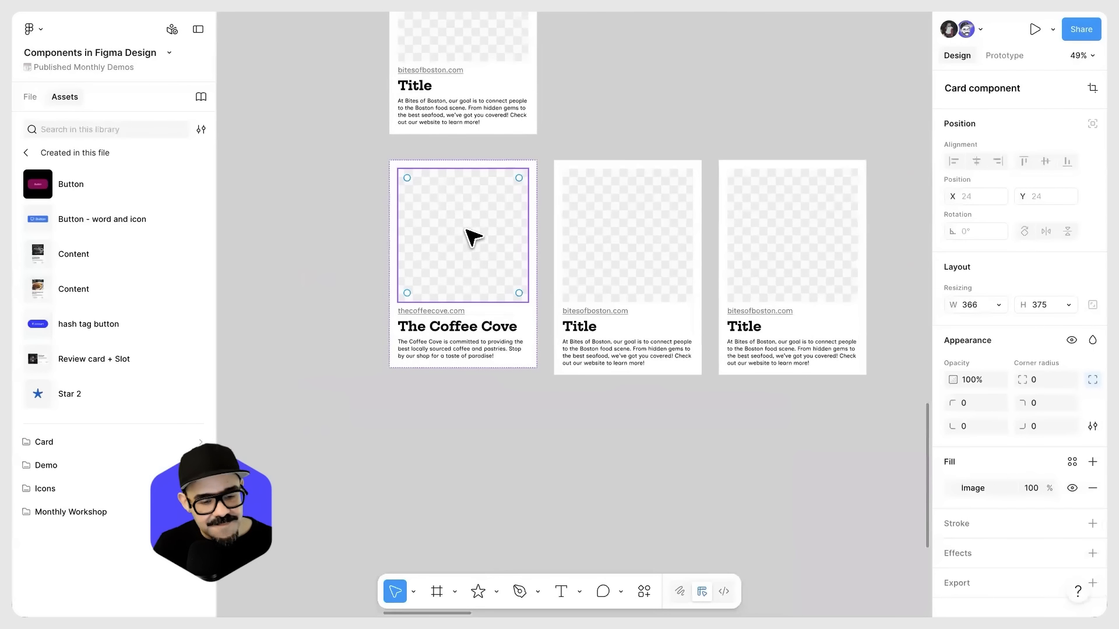
scroll(461, 234, up, 3)
key(ctrl+v)
click(457, 466)
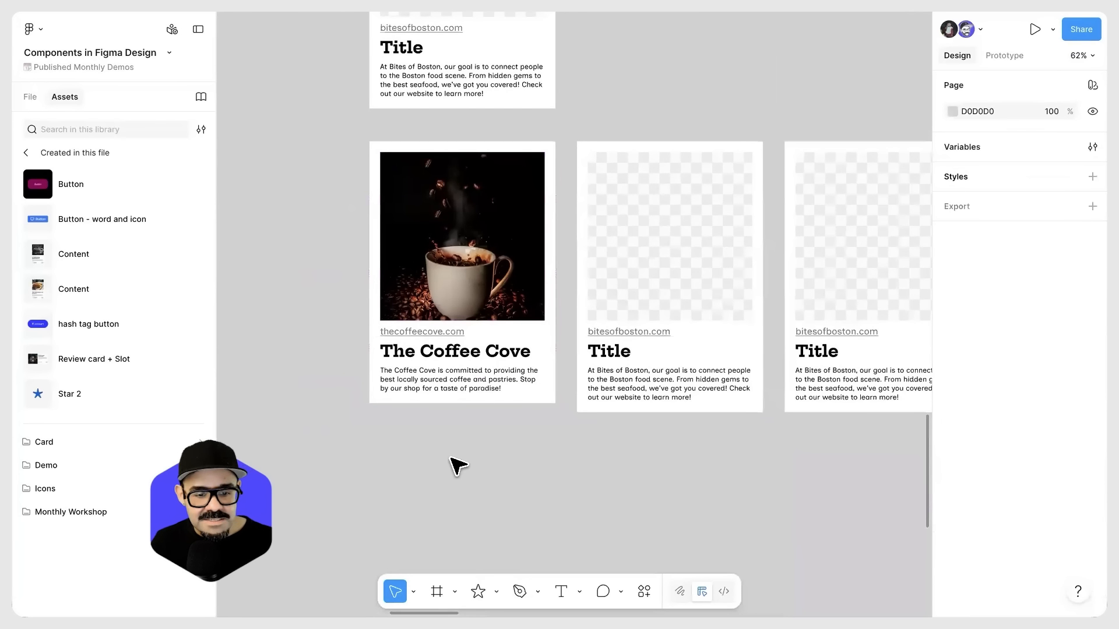
Step: Upload the image of milk being poured into a latte as the middle card's picture placeholder fill
scroll(583, 303, right, 2)
scroll(583, 303, up, 1)
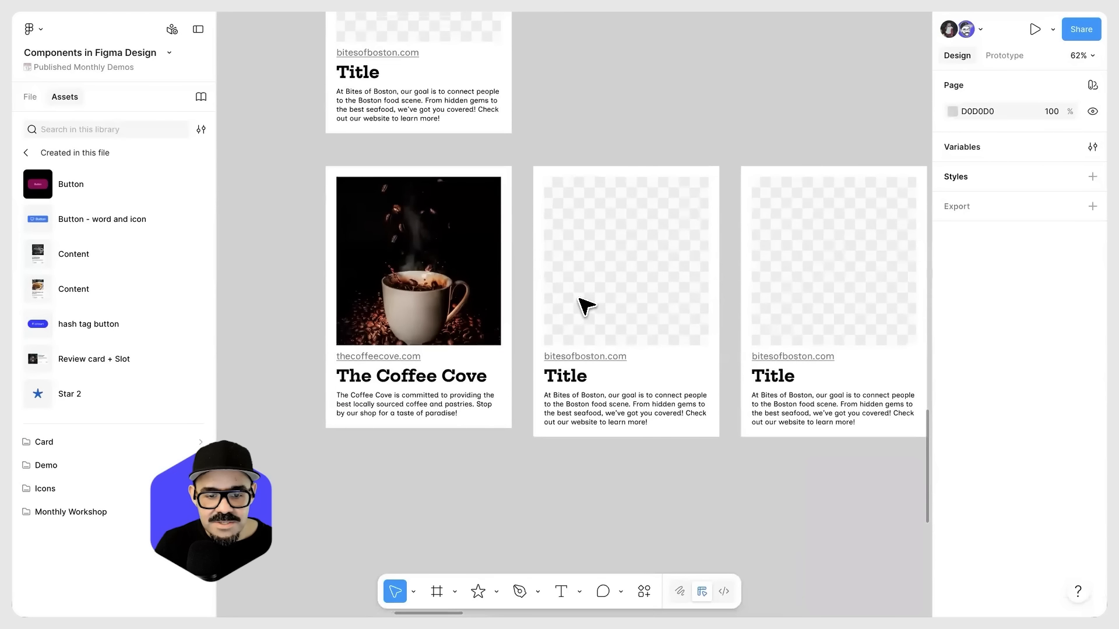
click(583, 304)
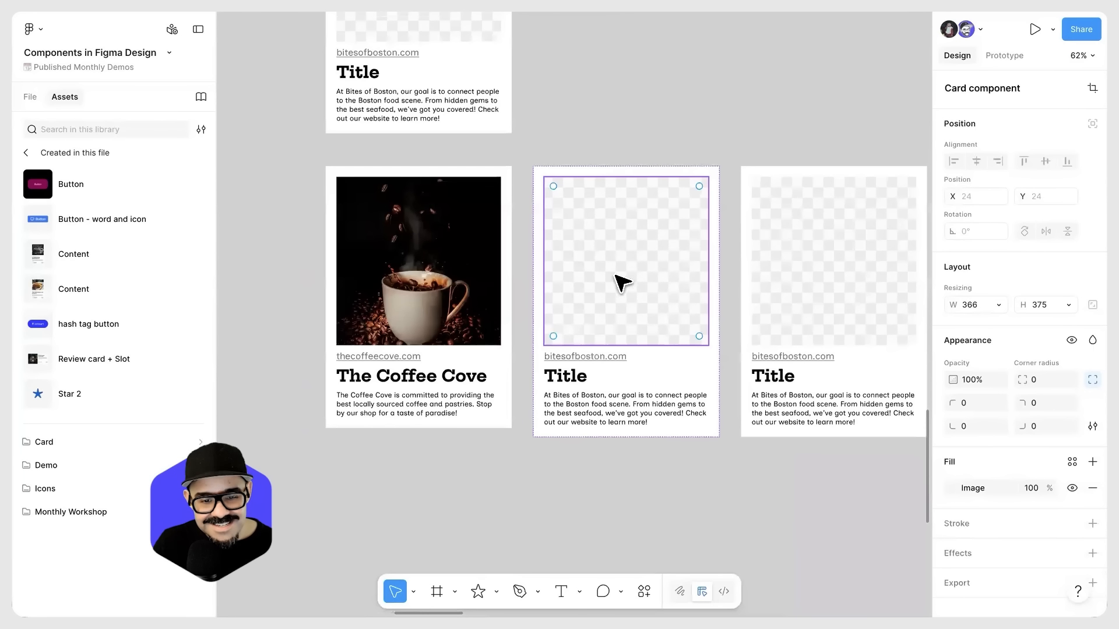
click(952, 488)
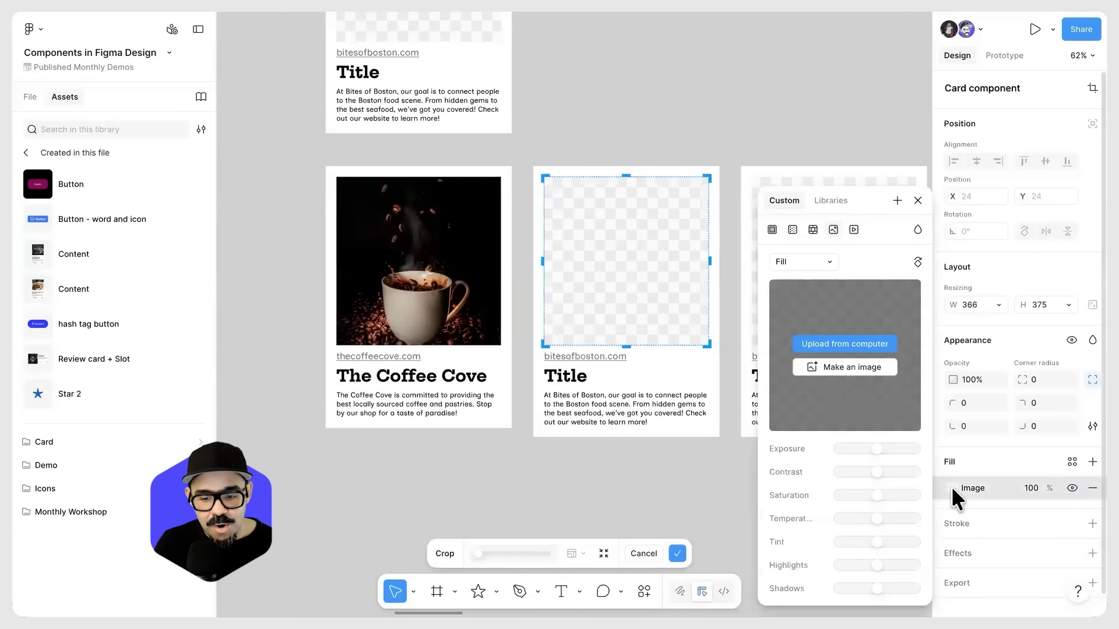
click(868, 345)
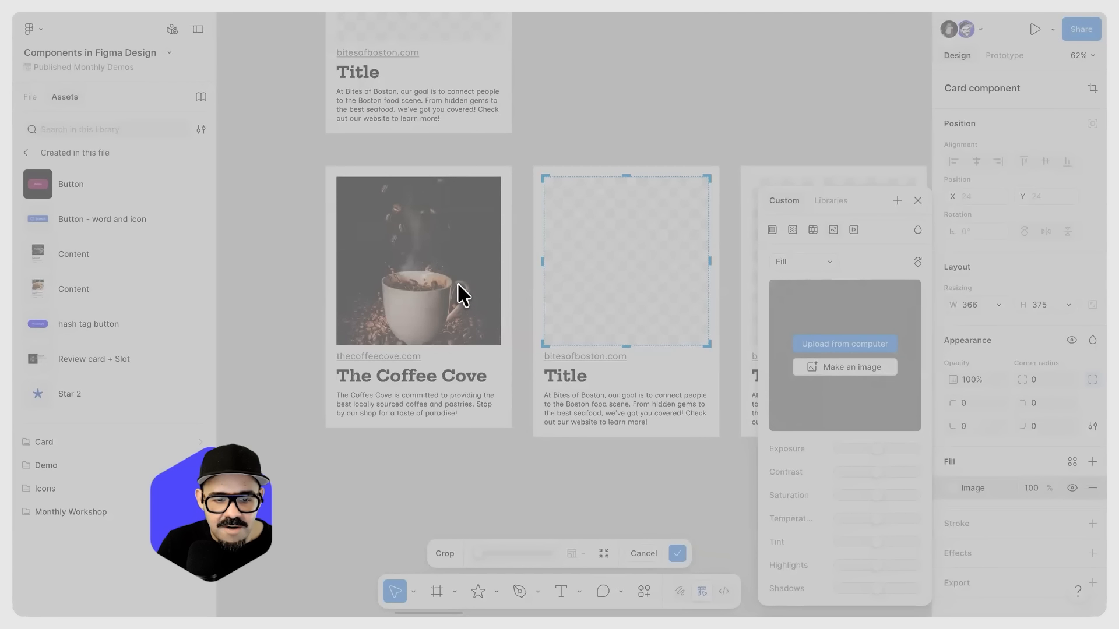
click(781, 401)
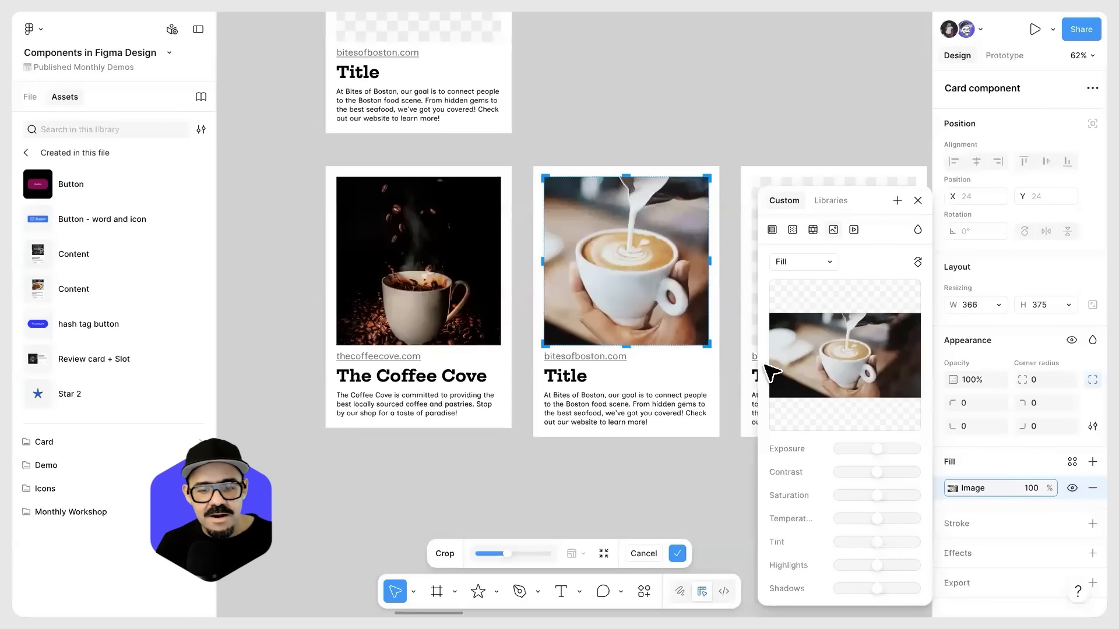
click(665, 466)
Step: Generate an AI image with Nano Banana Pro from the prompt "A latte on a table in a cafe" for the third card's picture placeholder
scroll(729, 312, right, 3)
click(716, 297)
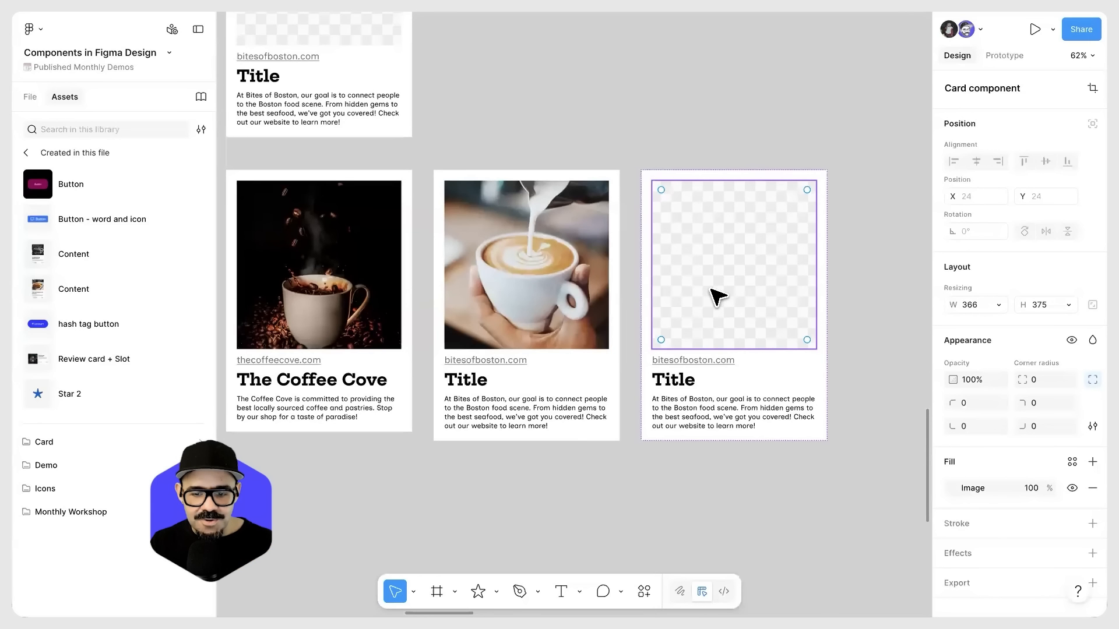
click(953, 488)
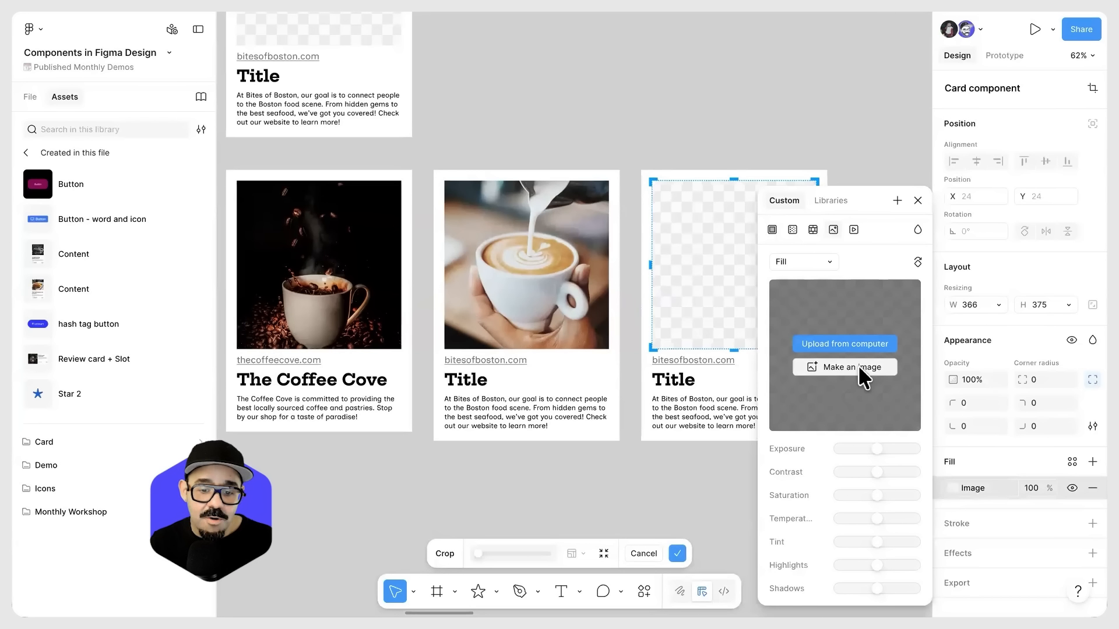
click(859, 367)
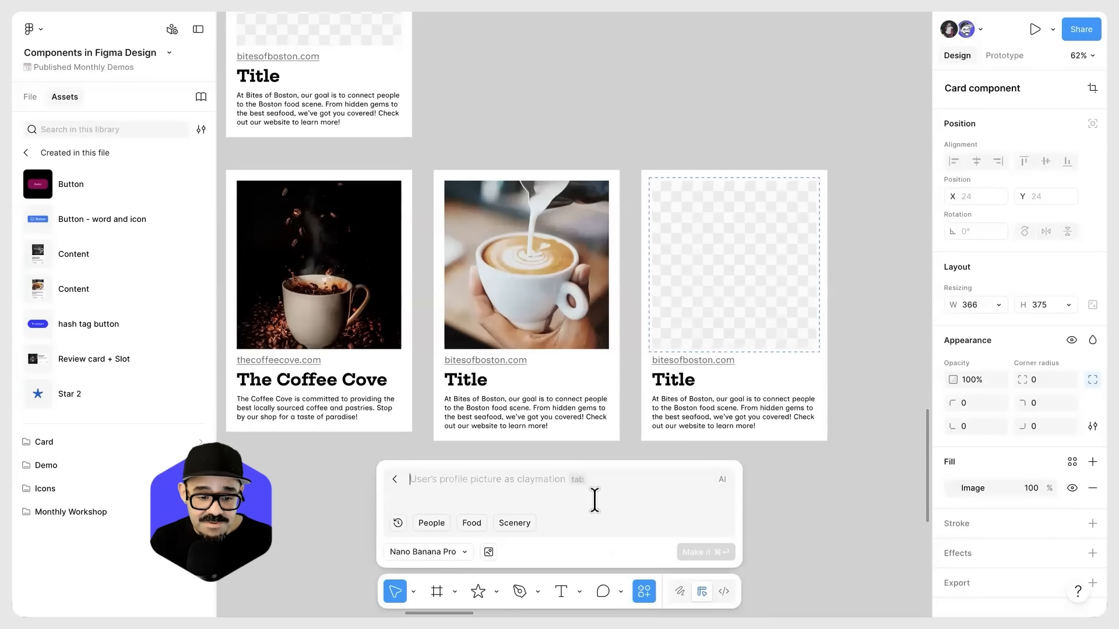
text(A)
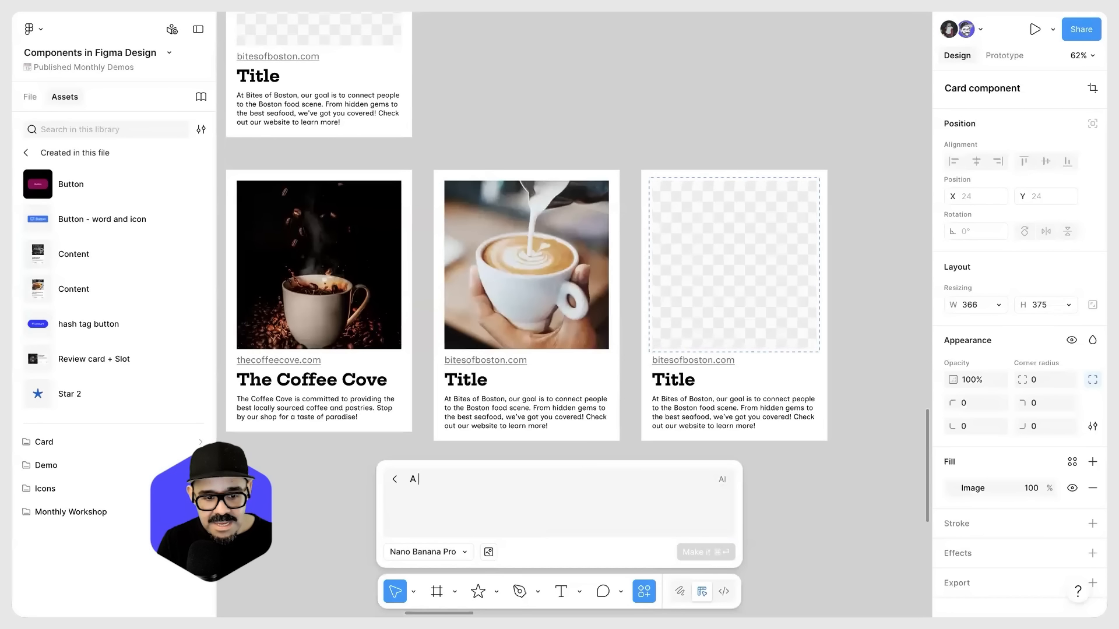
text( latte on a table in a cafe)
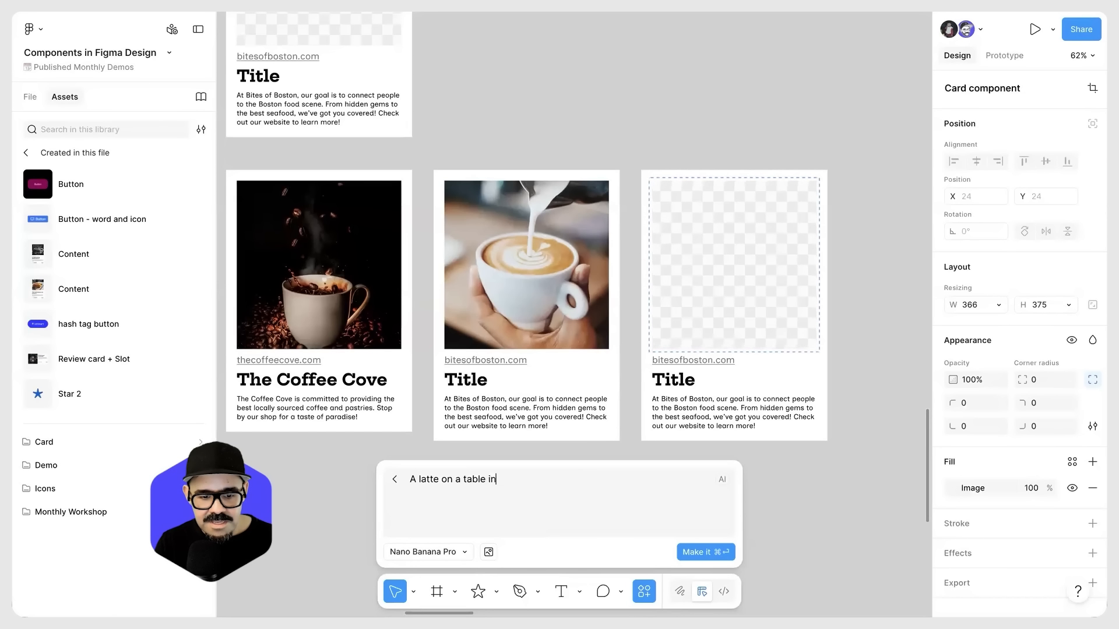
click(710, 552)
scroll(547, 137, down, 2)
scroll(603, 386, up, 4)
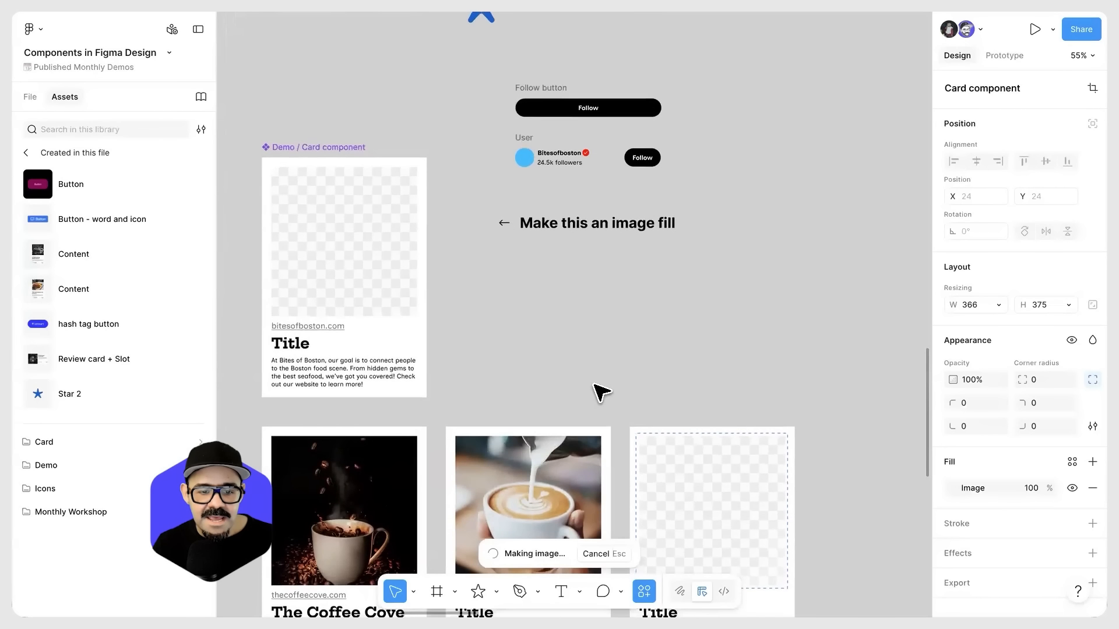
scroll(586, 391, down, 4)
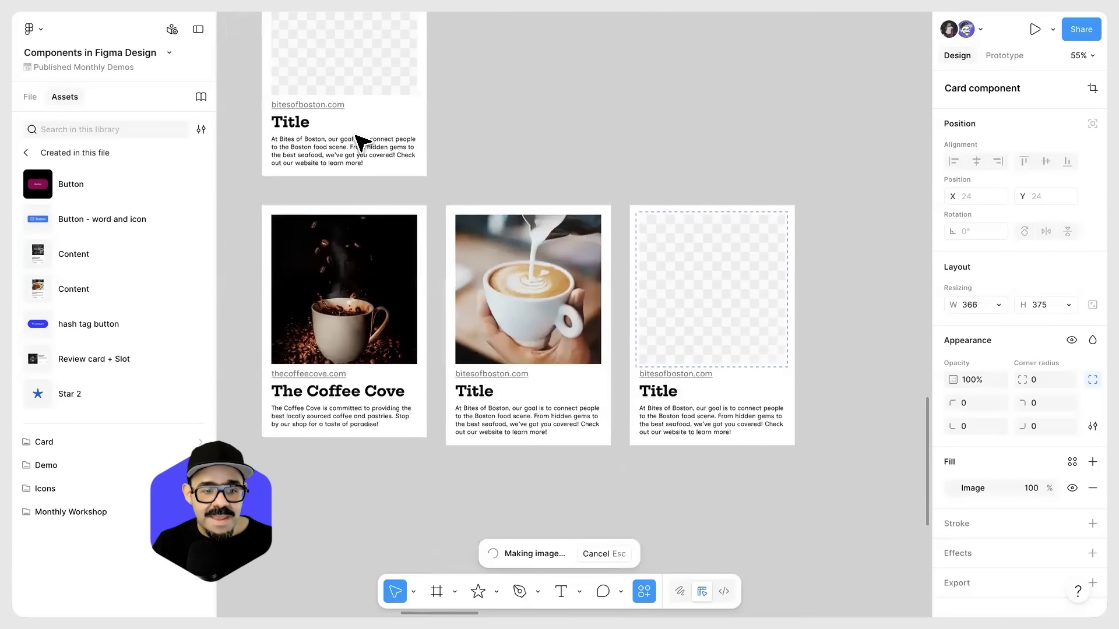
scroll(361, 142, up, 3)
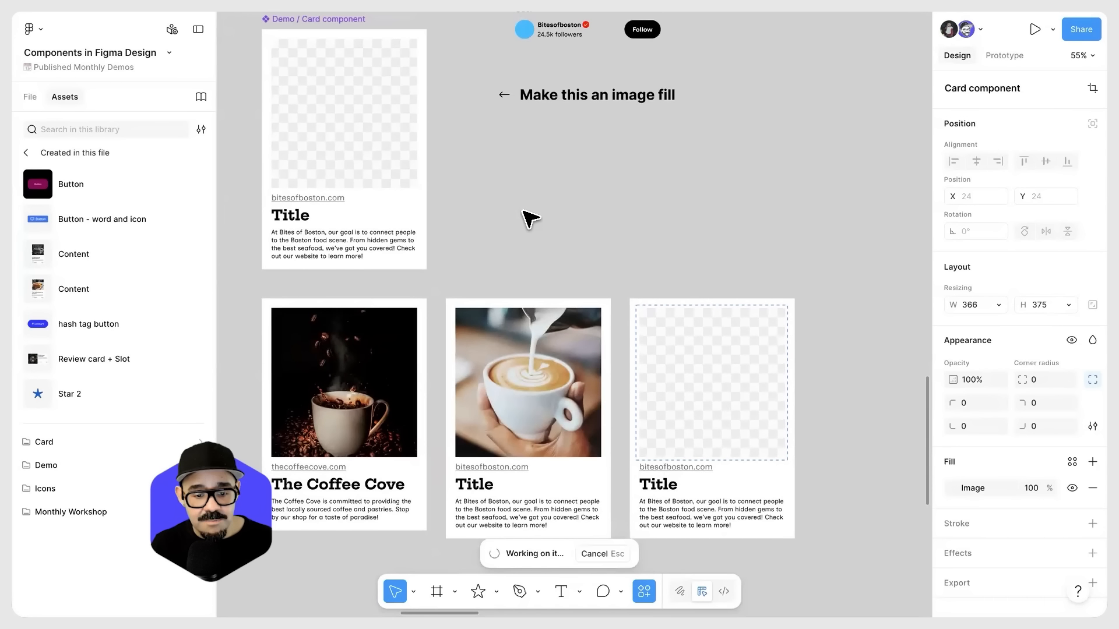
scroll(530, 219, down, 4)
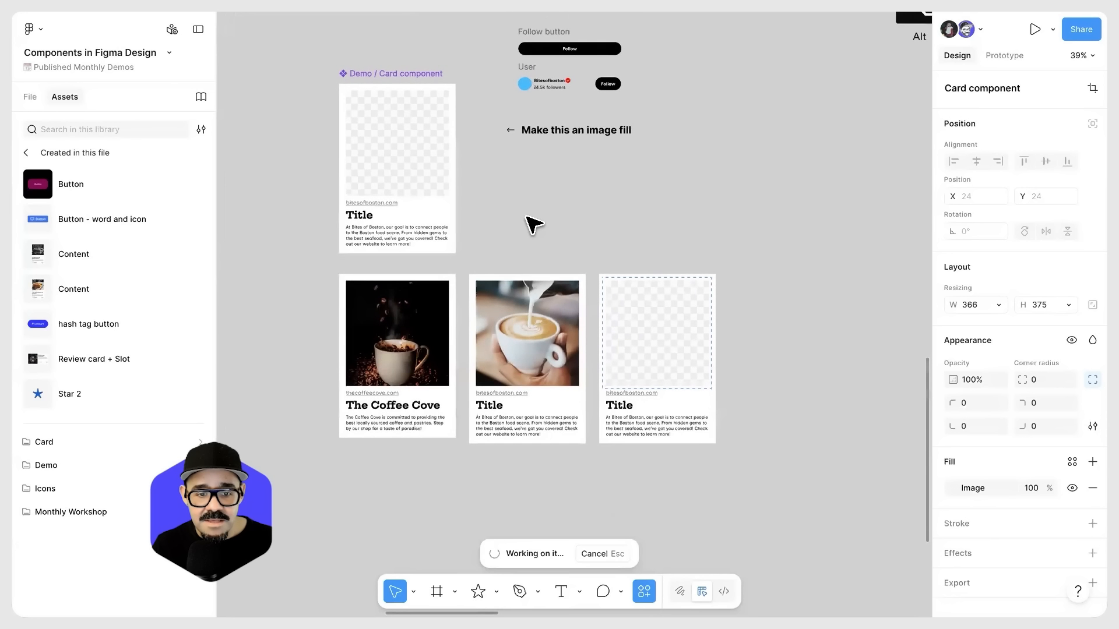
scroll(526, 233, up, 2)
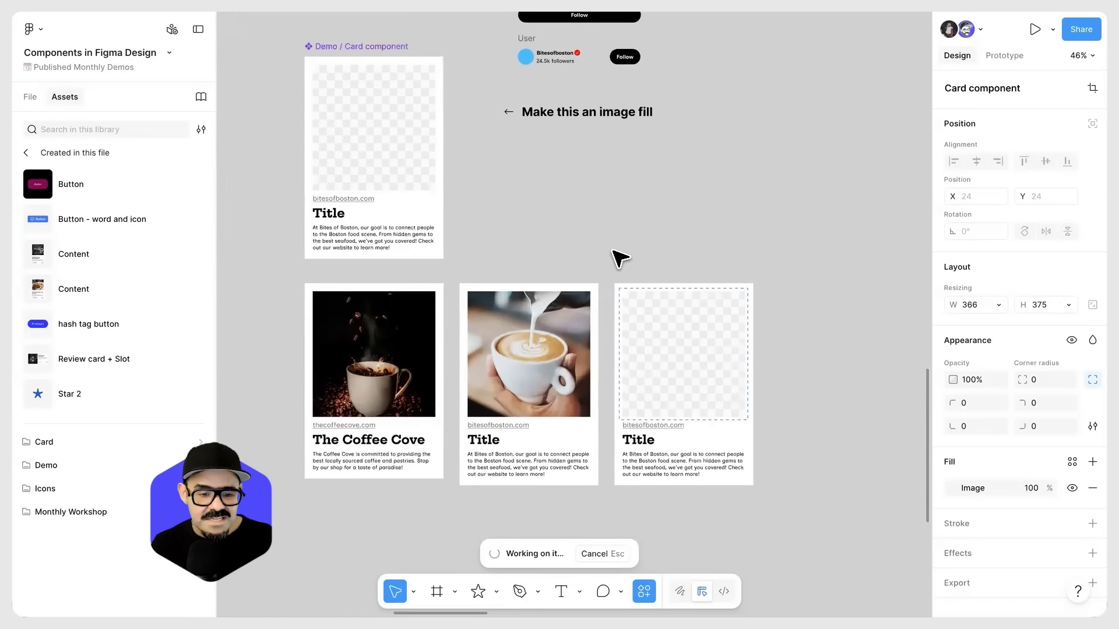
Step: Set the font size of the main card component's title to 43.5
click(337, 220)
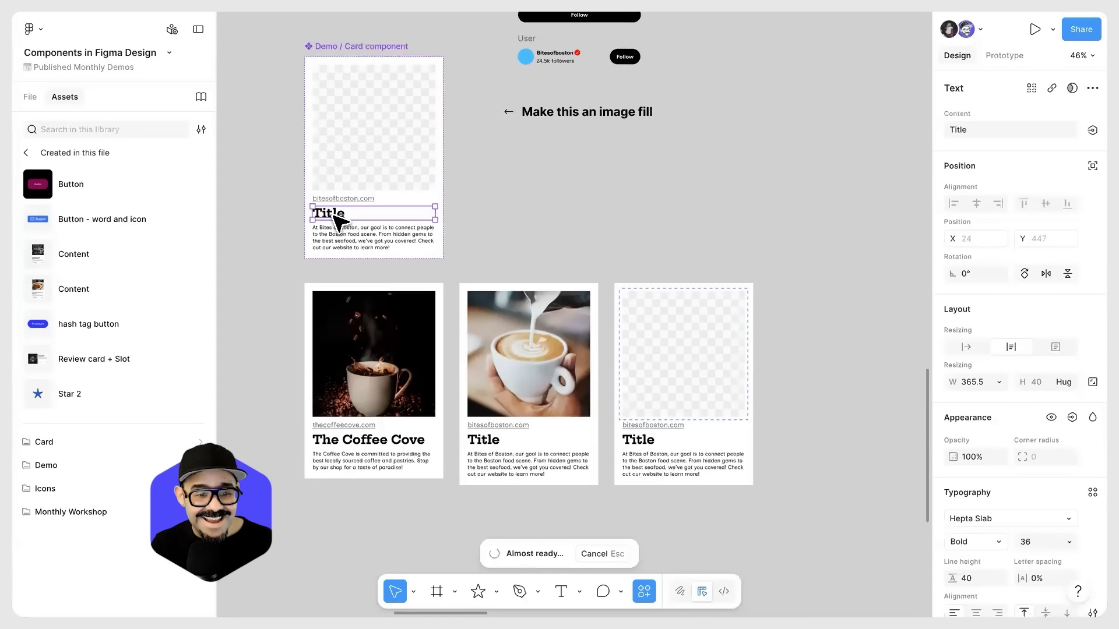
drag(1026, 542, 1039, 543)
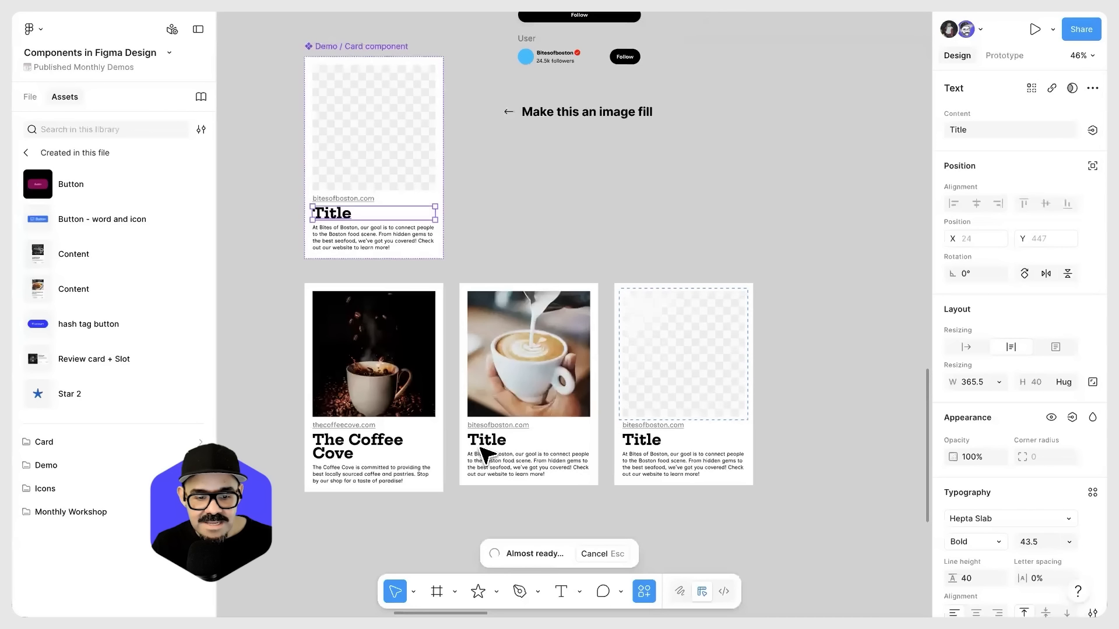
key(Escape)
Step: Change the fill colour of the main card component's bitesofboston.com link text to a saturated blue
click(376, 198)
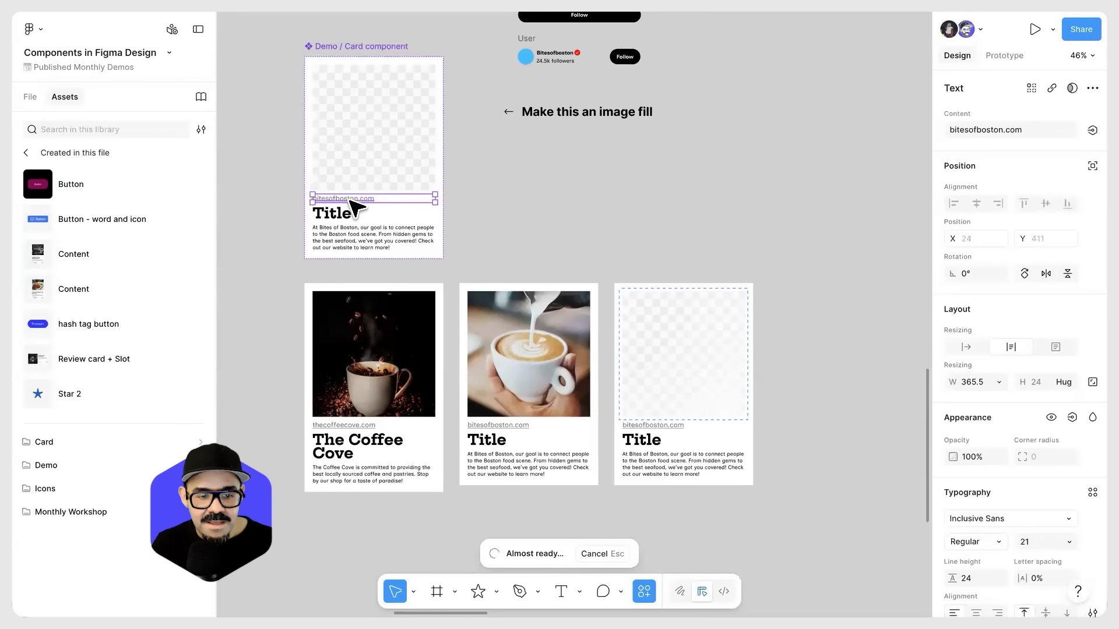
scroll(1003, 501, down, 4)
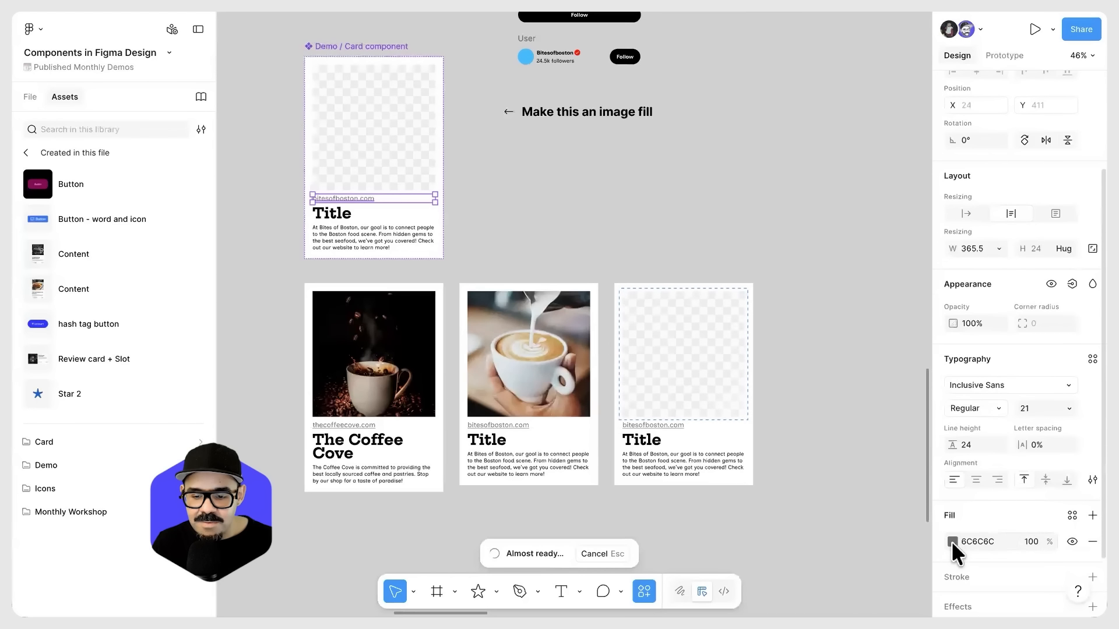
click(952, 542)
click(868, 451)
click(858, 353)
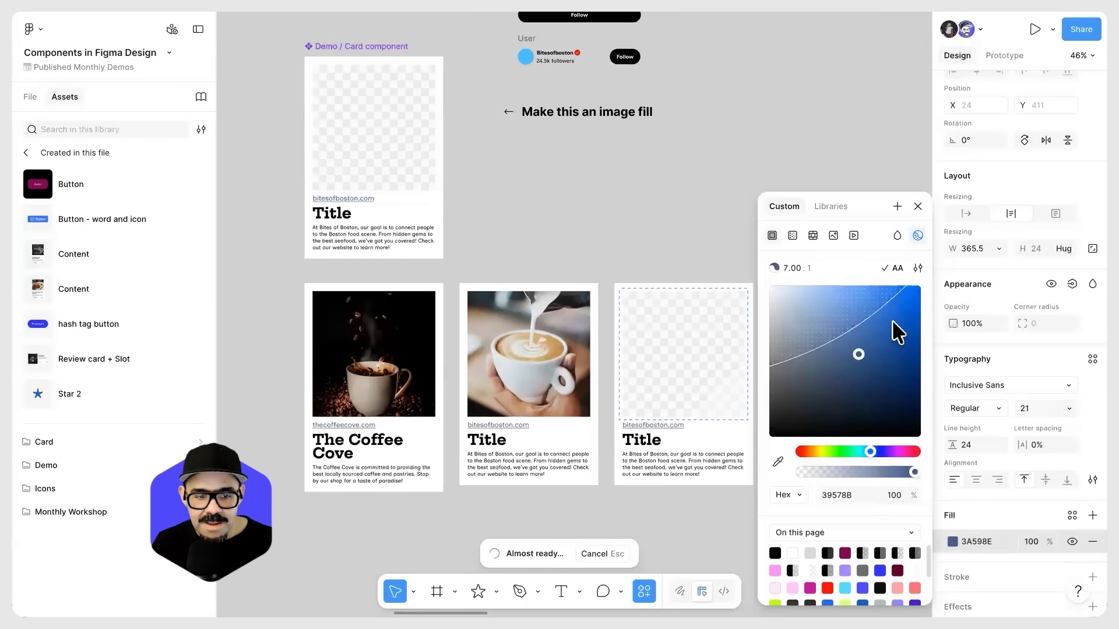
drag(910, 309, 911, 303)
click(455, 466)
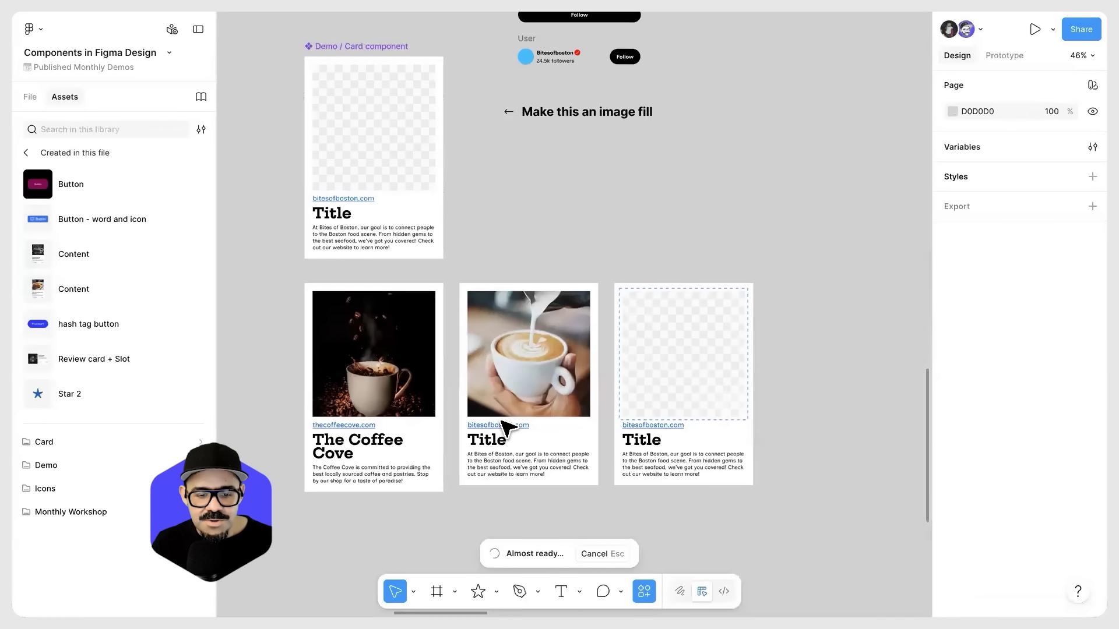
click(765, 465)
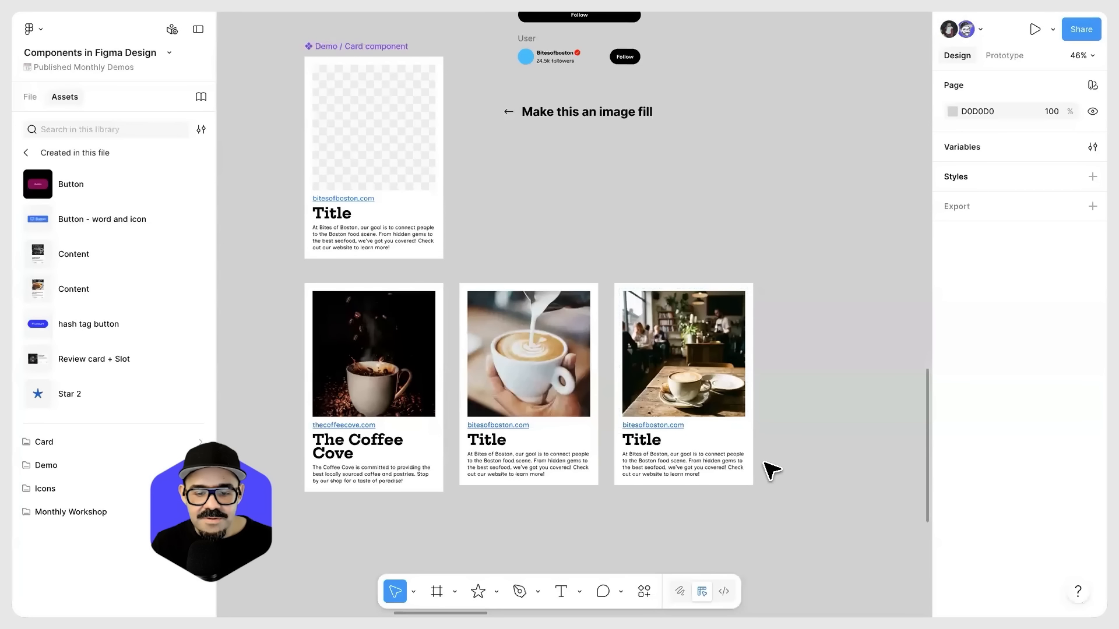
Step: Examine the third card's generated cafe image and the "Inserting instances, applying overrides" section of the canvas
scroll(760, 459, up, 5)
drag(792, 445, 818, 414)
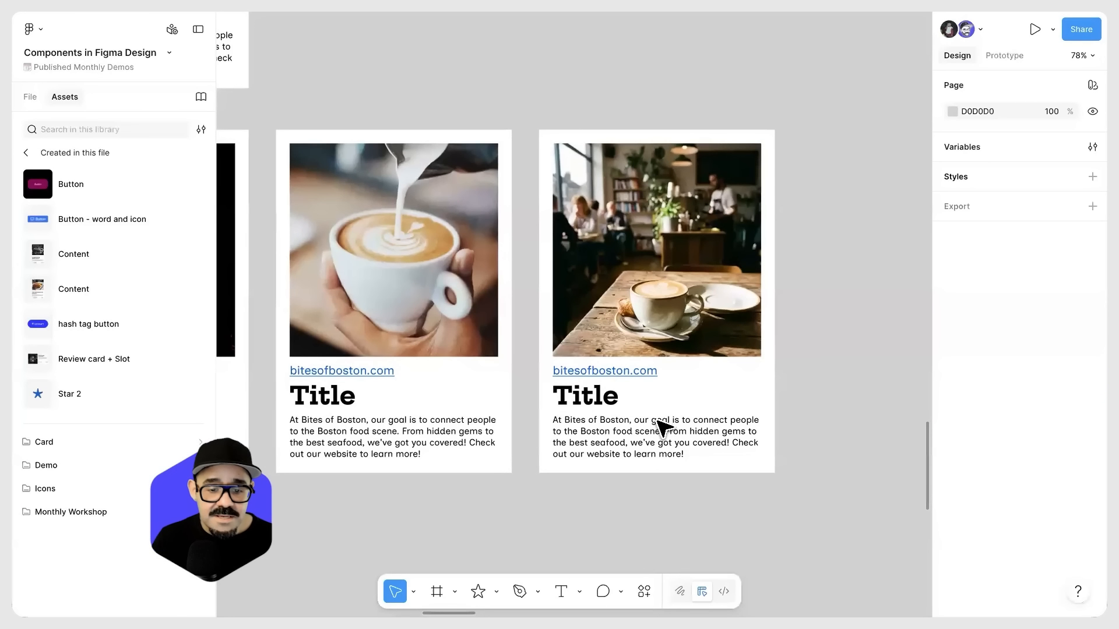
scroll(704, 357, down, 2)
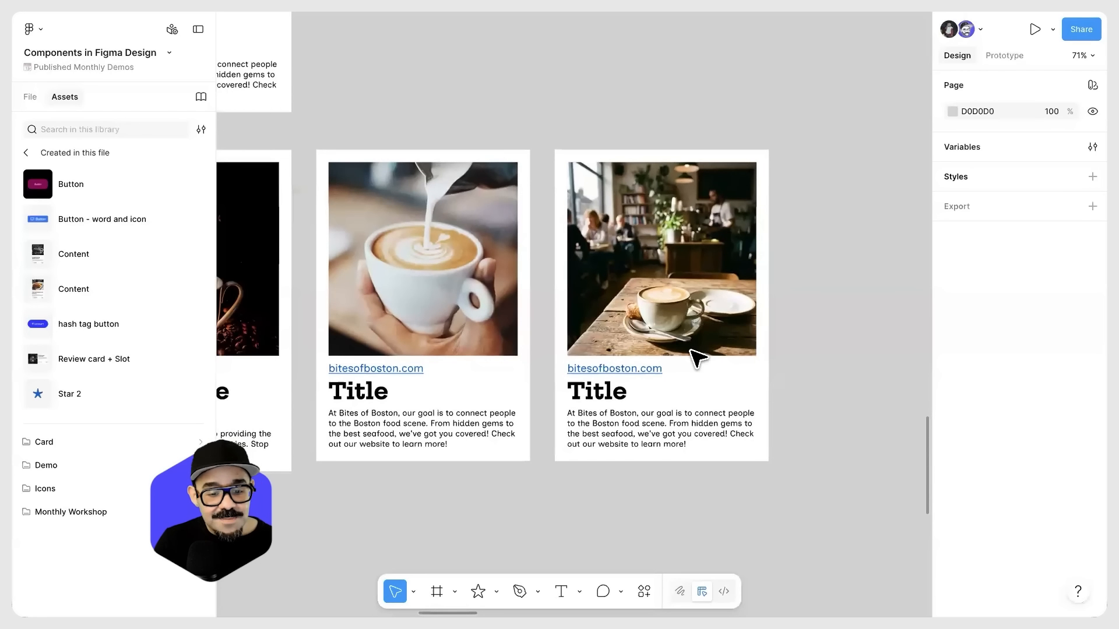
click(722, 379)
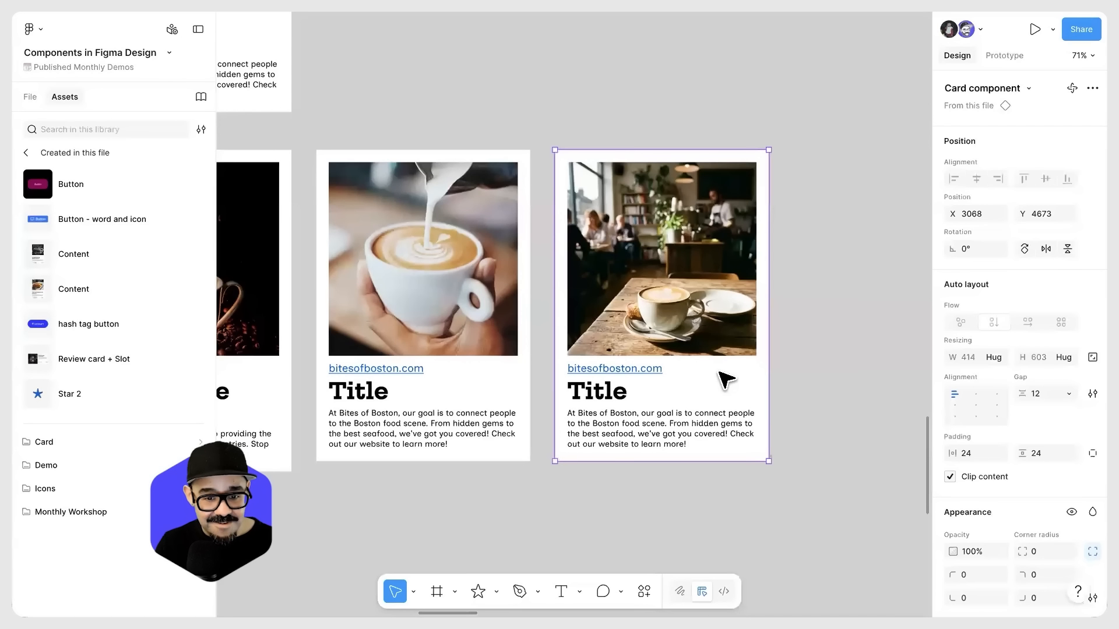
scroll(723, 382, down, 6)
drag(827, 160, 525, 402)
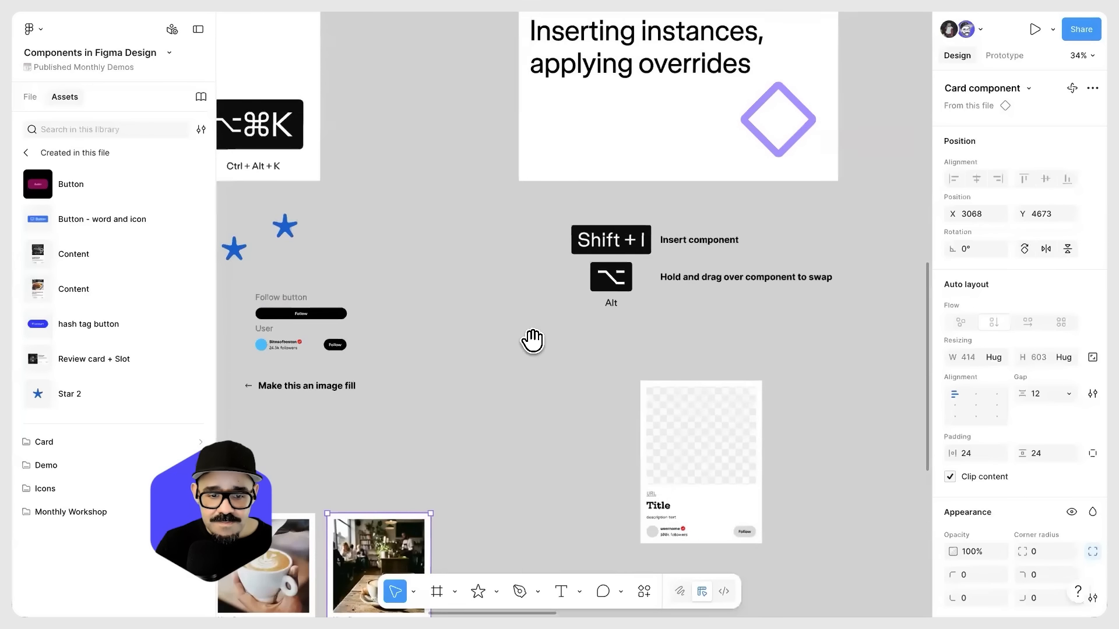
drag(532, 339, 414, 486)
scroll(544, 230, up, 1)
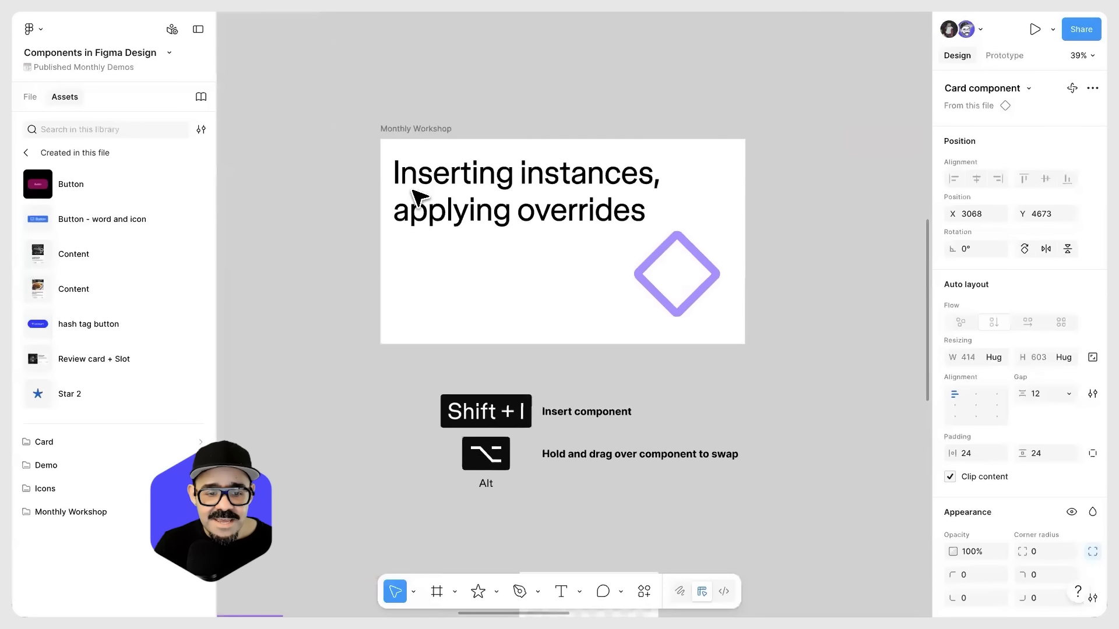
scroll(645, 222, down, 3)
drag(627, 387, 635, 226)
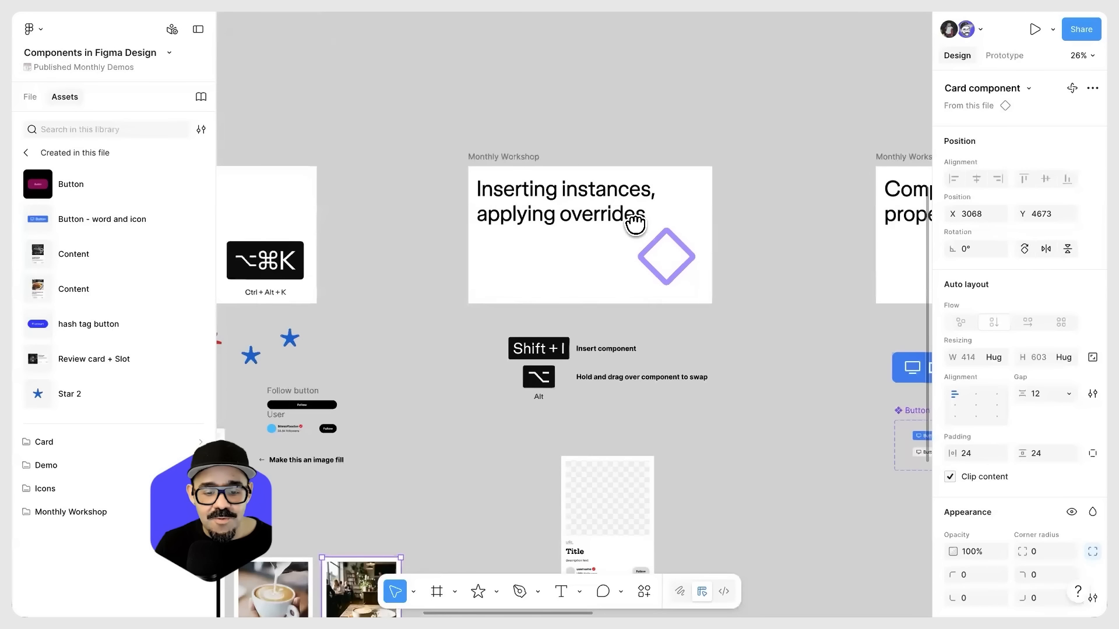
Step: Move the three coffee card instances to Y 4948, below the blank card in the "Inserting instances, applying overrides" section
drag(507, 436, 551, 330)
click(264, 457)
drag(250, 418, 421, 370)
drag(338, 336, 661, 393)
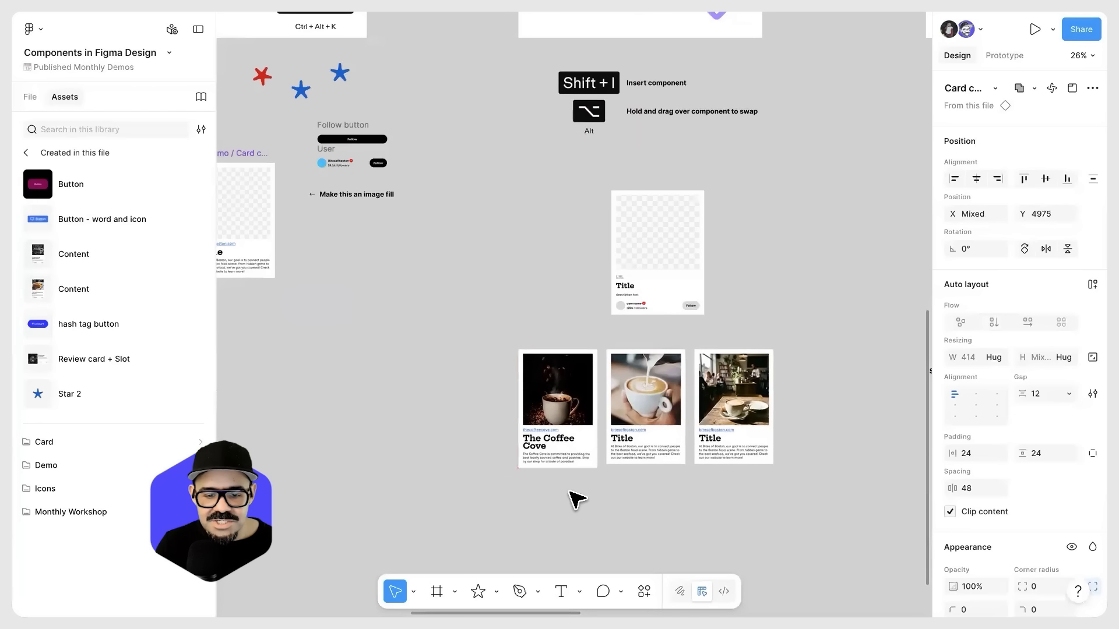
key(ctrl+z)
drag(386, 385, 722, 430)
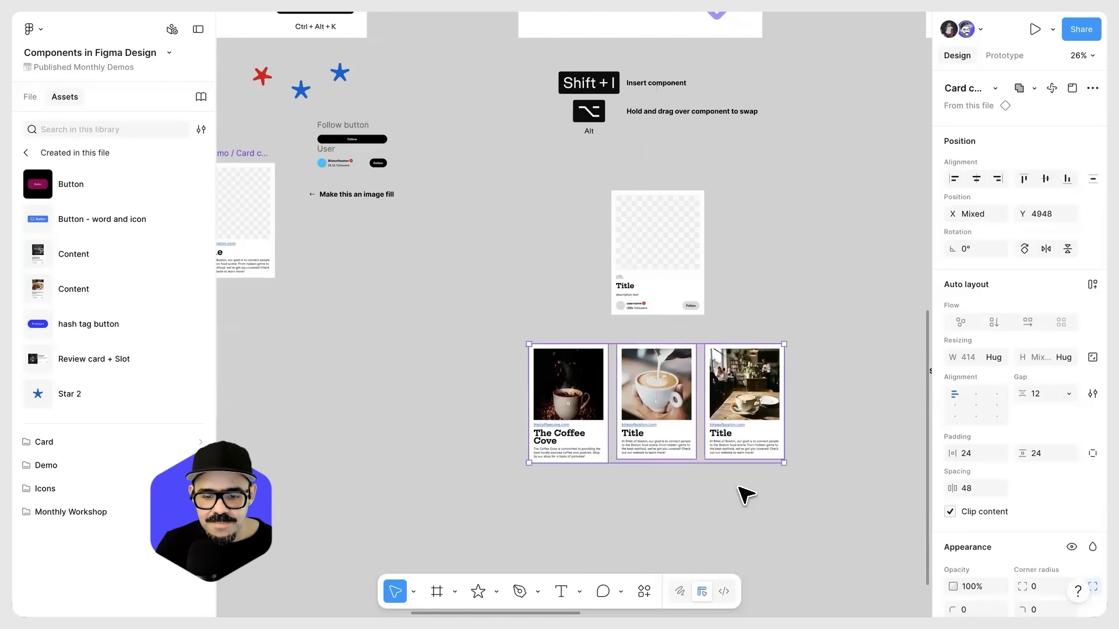
click(745, 492)
Step: Open the middle card's title text to inspect its editable properties, then return to the card instance
scroll(736, 475, up, 5)
click(720, 369)
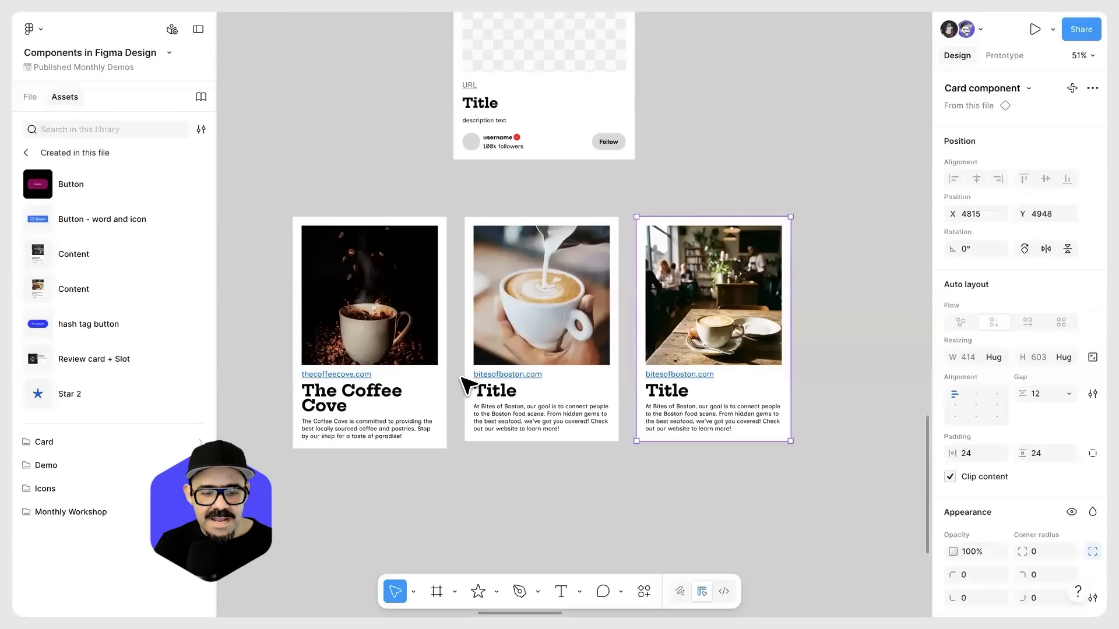
double_click(492, 396)
double_click(492, 394)
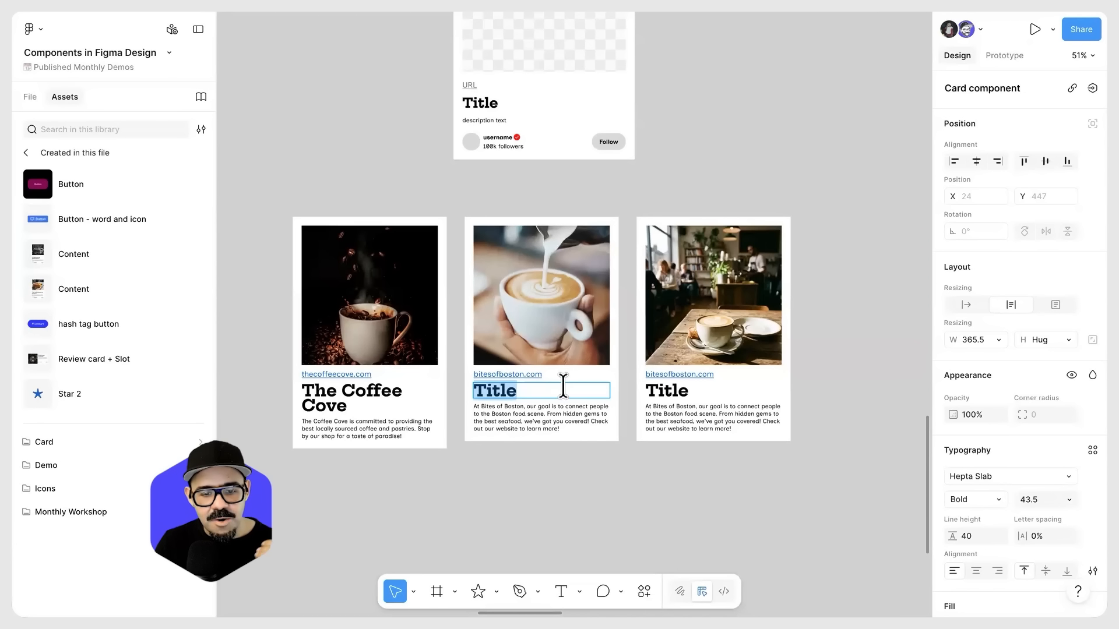
click(565, 429)
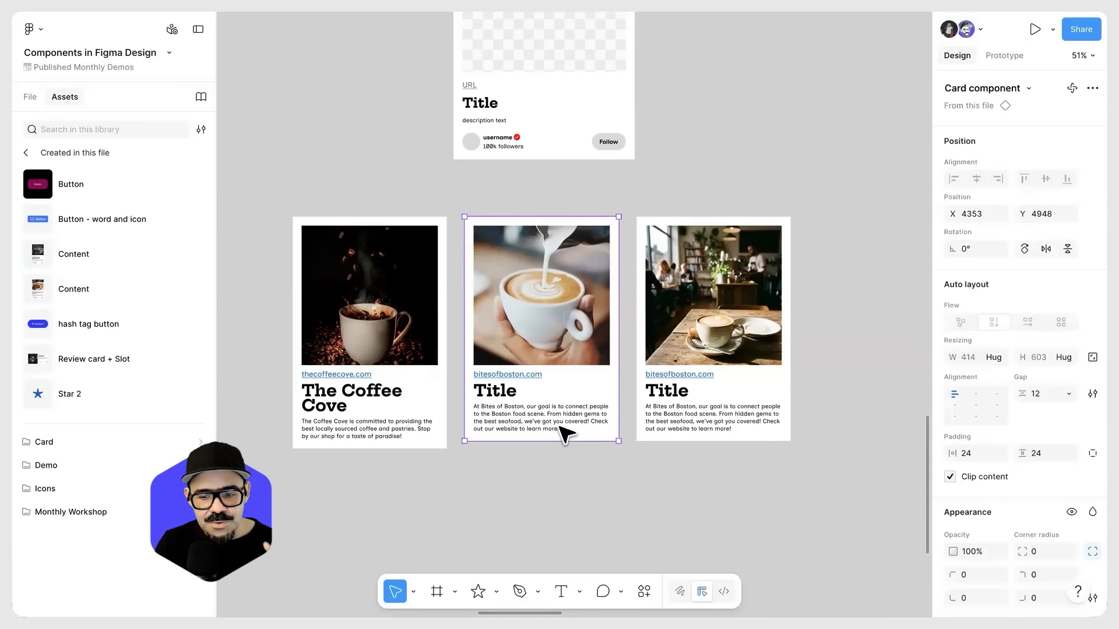
Step: Try overriding the middle card instance's auto layout by setting its vertical gap to 19
scroll(999, 437, down, 1)
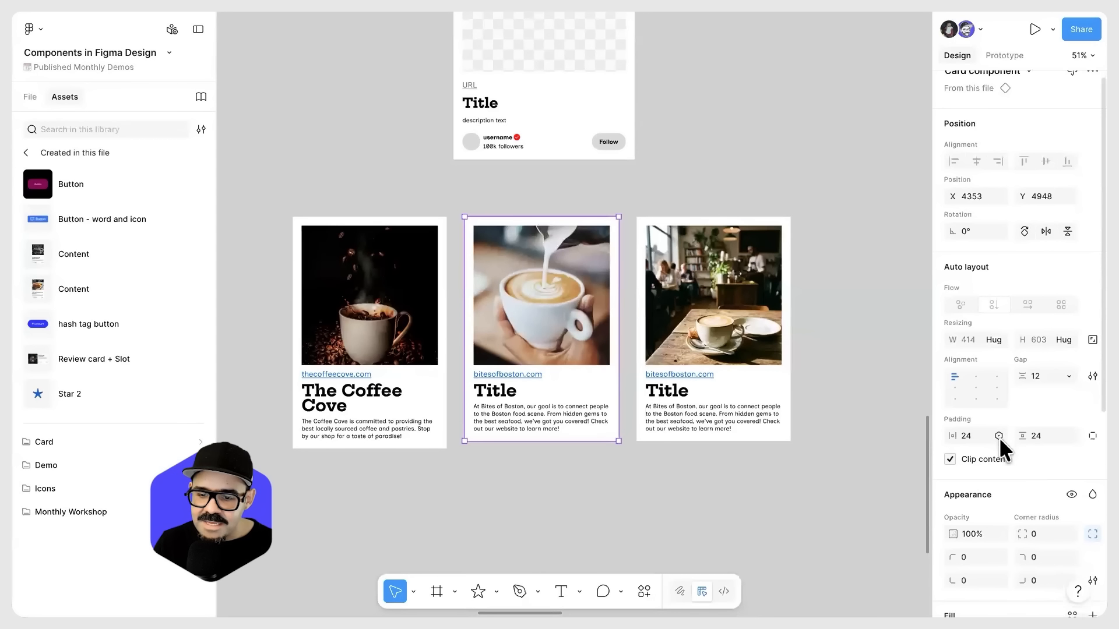
scroll(999, 437, up, 1)
drag(1025, 383, 1047, 395)
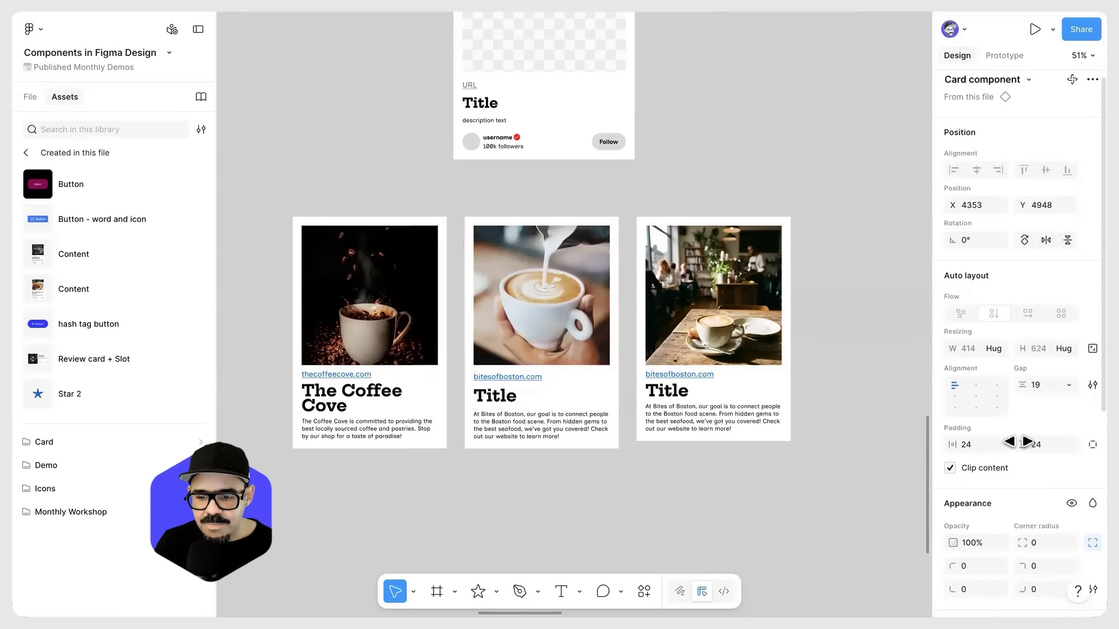
Step: Override the middle card instance's padding with 32.5 horizontally and 37.5 vertically
drag(949, 444, 982, 446)
click(764, 519)
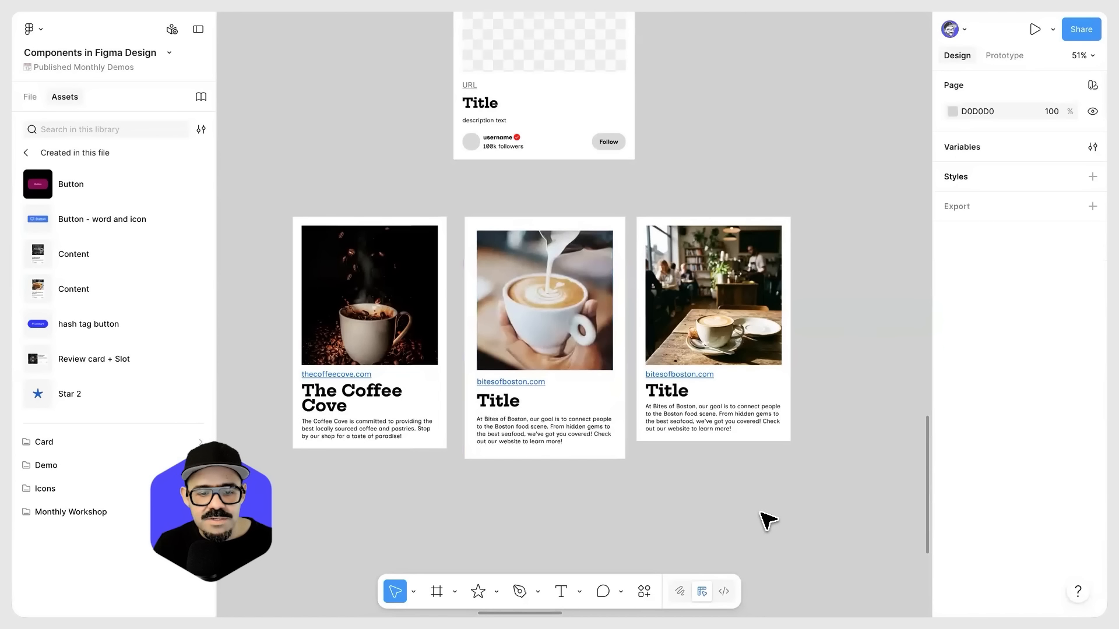
click(576, 402)
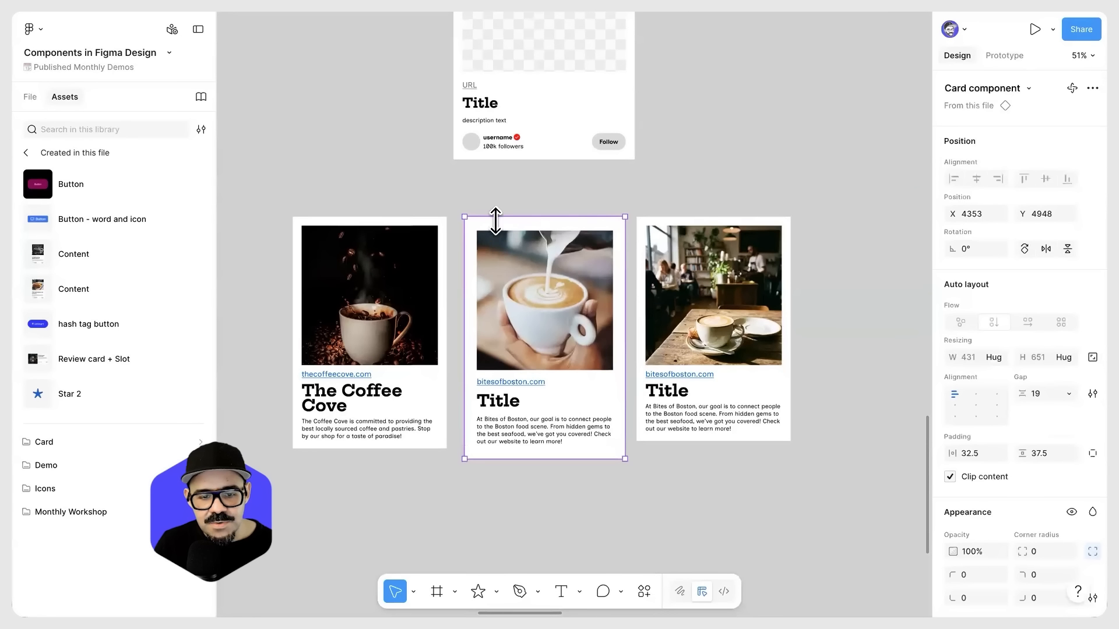
scroll(494, 245, up, 3)
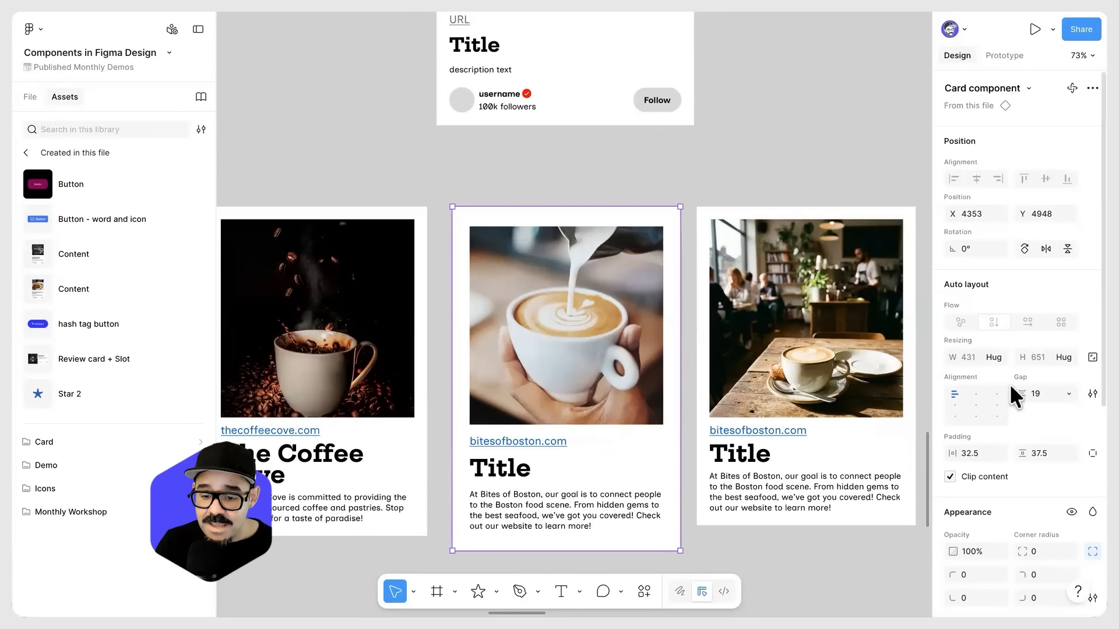
Step: Round the middle card instance's corners to a radius of 21 and its coffee image's corners to 9
scroll(1013, 378, down, 3)
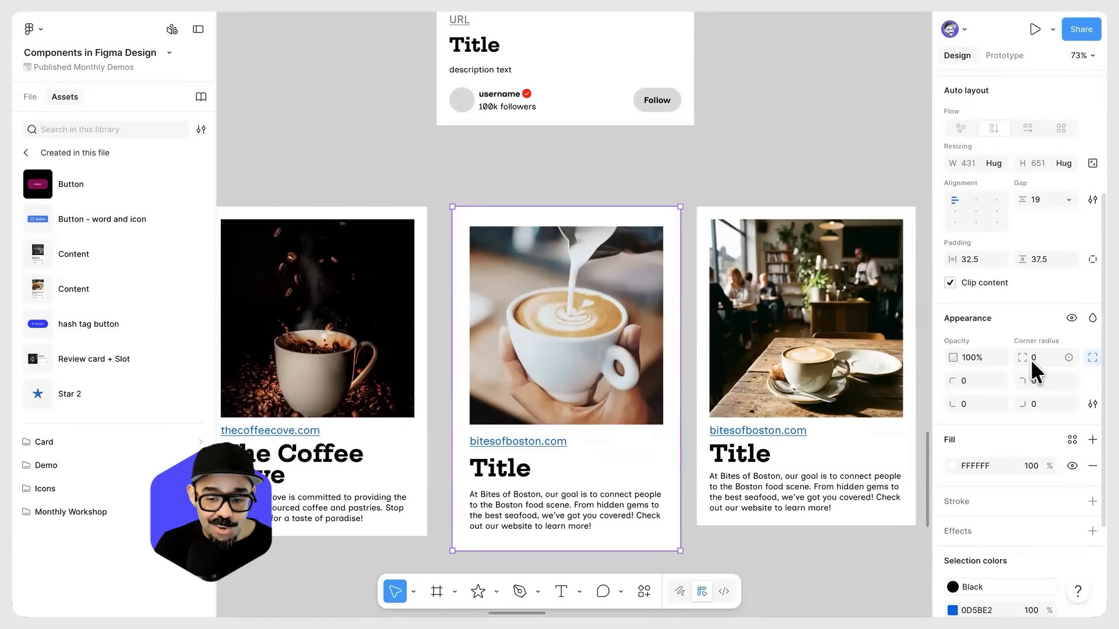
drag(1026, 358, 551, 364)
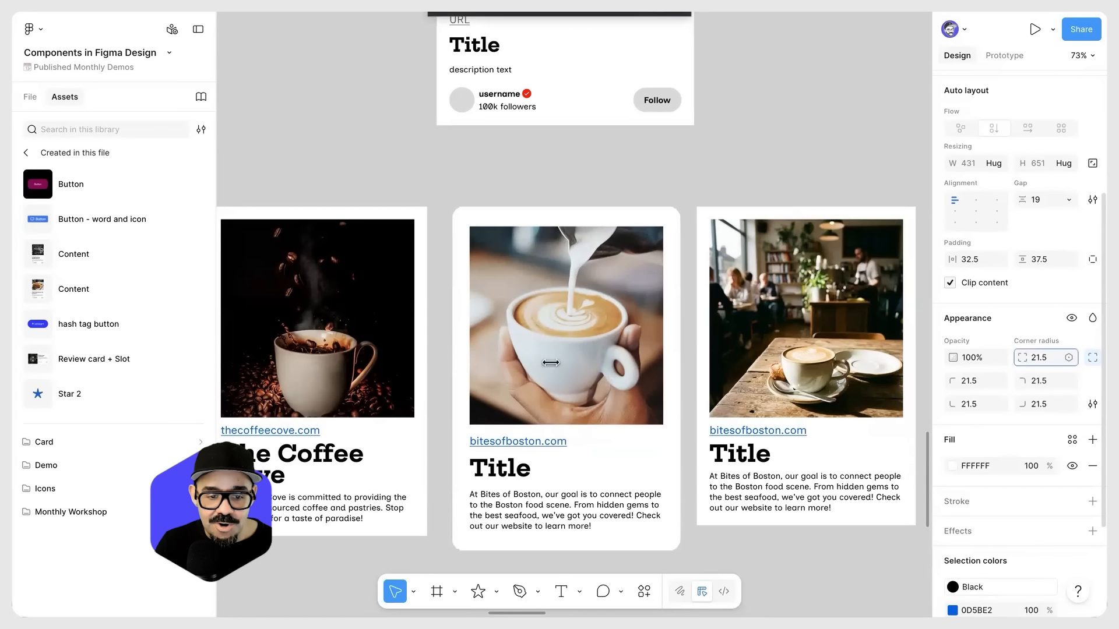
click(553, 338)
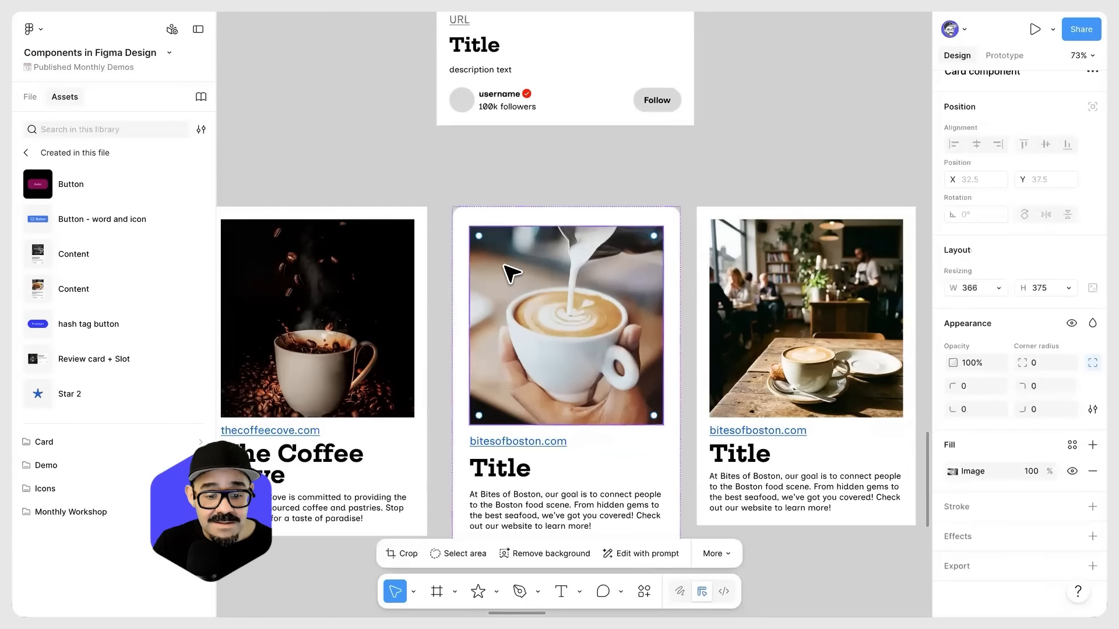
drag(1020, 361, 180, 369)
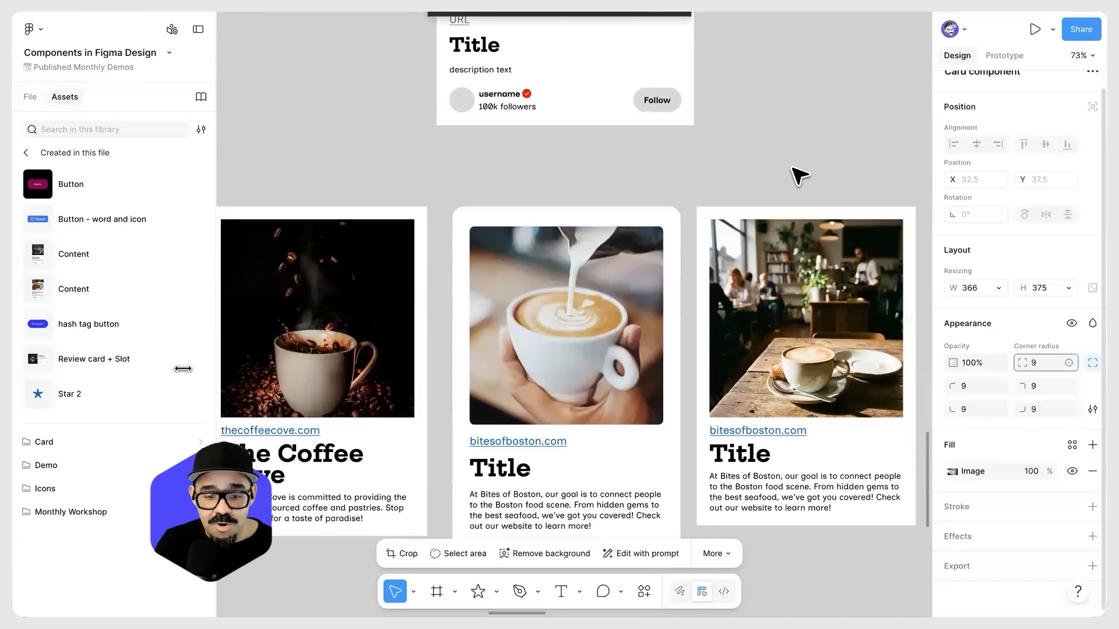
click(723, 185)
Step: Compare the main card component with its three coffee card instances and the blank card above them
scroll(717, 212, down, 4)
drag(676, 224, 665, 302)
scroll(664, 303, down, 4)
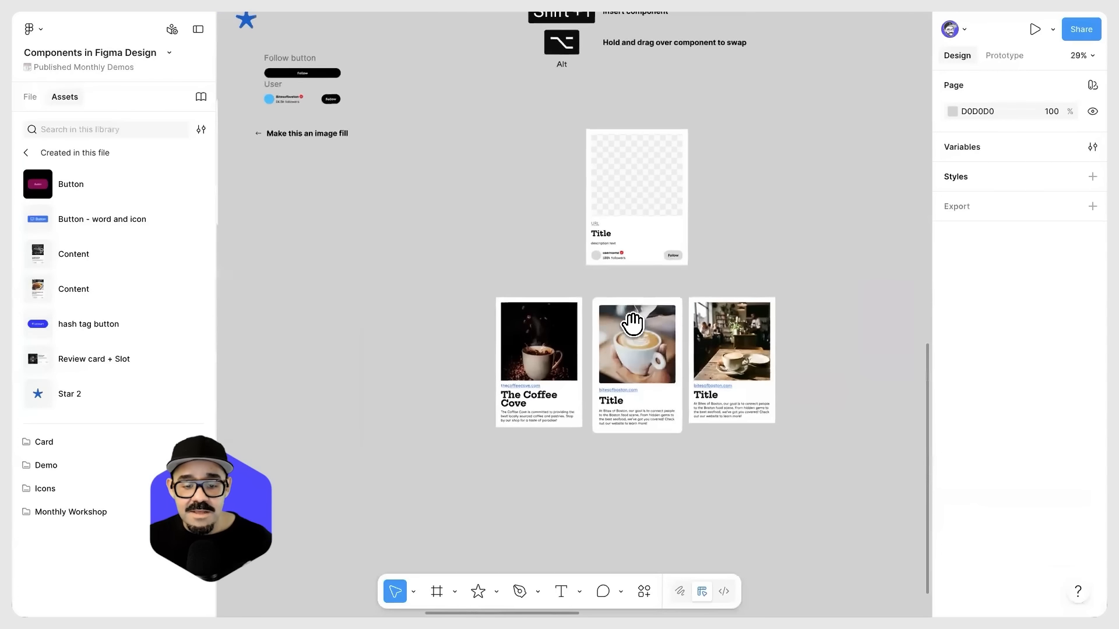
scroll(641, 373, left, 5)
scroll(641, 373, up, 2)
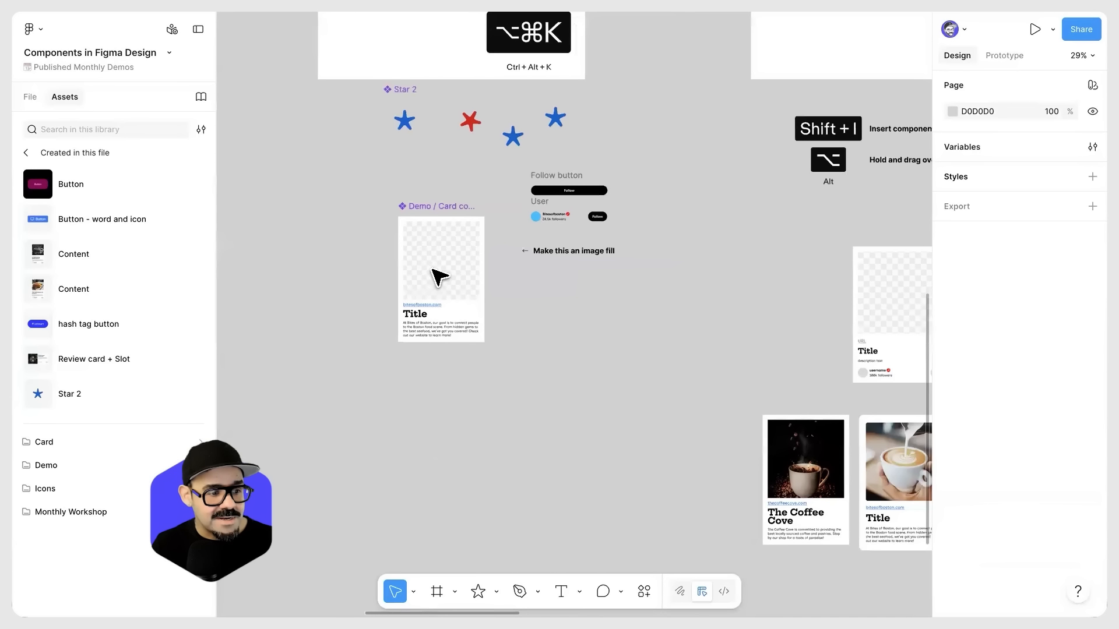
drag(753, 432, 428, 292)
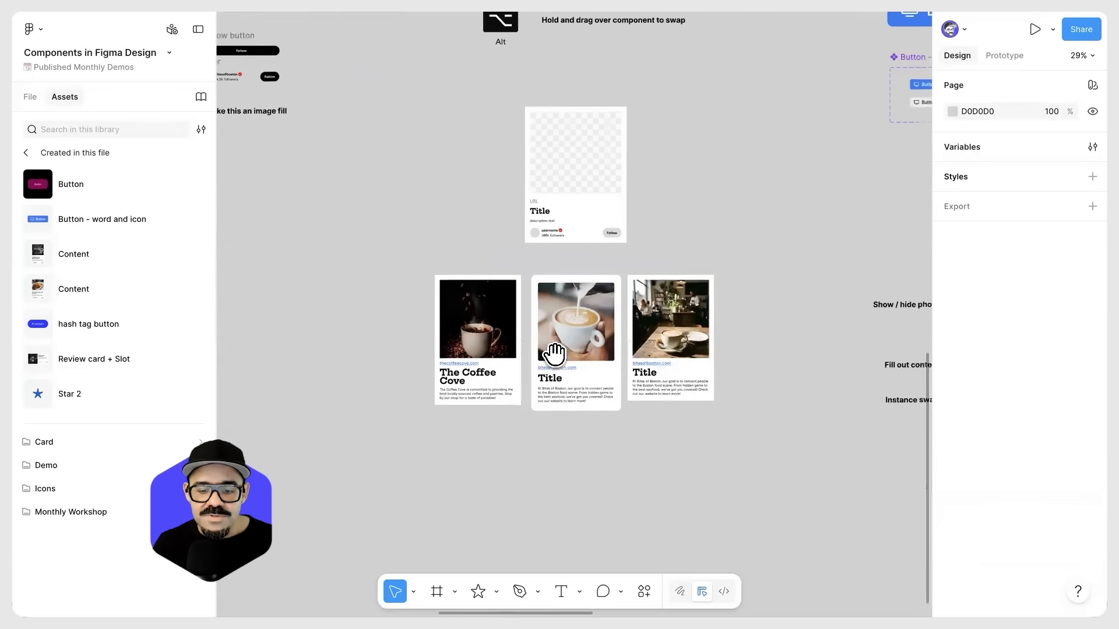
scroll(593, 257, up, 3)
drag(499, 258, 516, 319)
scroll(673, 281, up, 3)
drag(667, 273, 665, 250)
scroll(669, 254, down, 1)
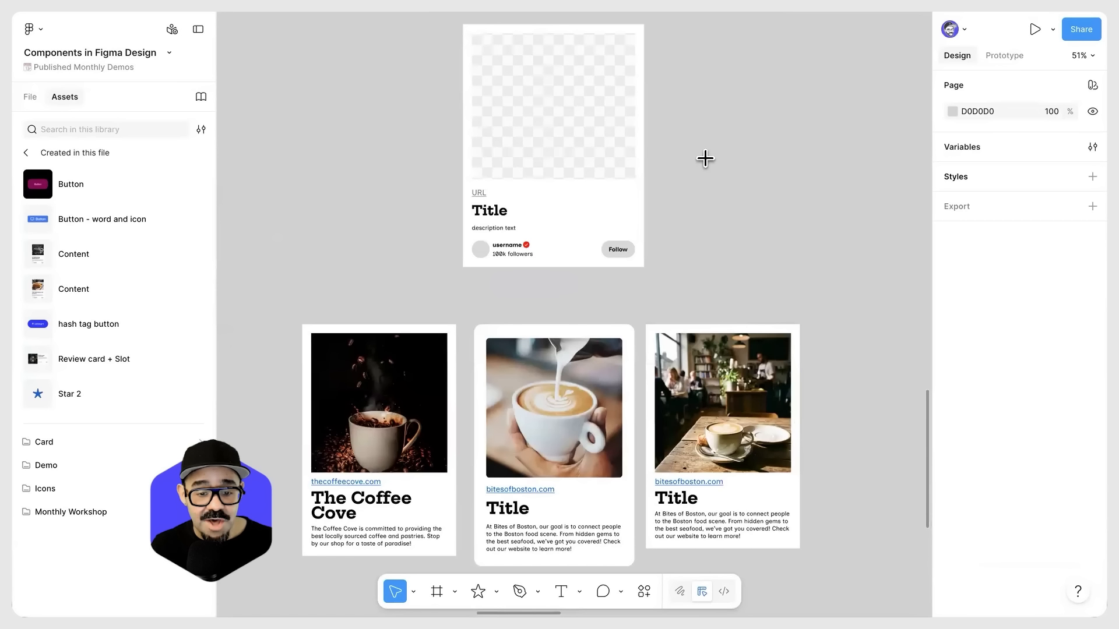
Step: Draw a rectangle about 427 by 392 beside the blank card and change its fill to an image placeholder
key(r)
drag(685, 112, 843, 257)
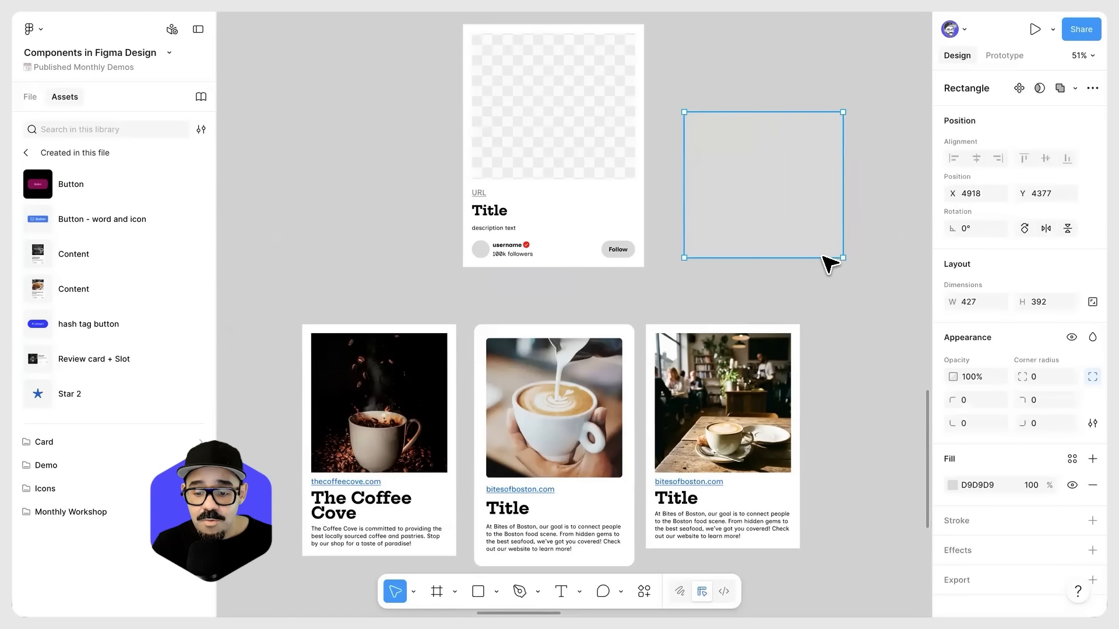
click(952, 485)
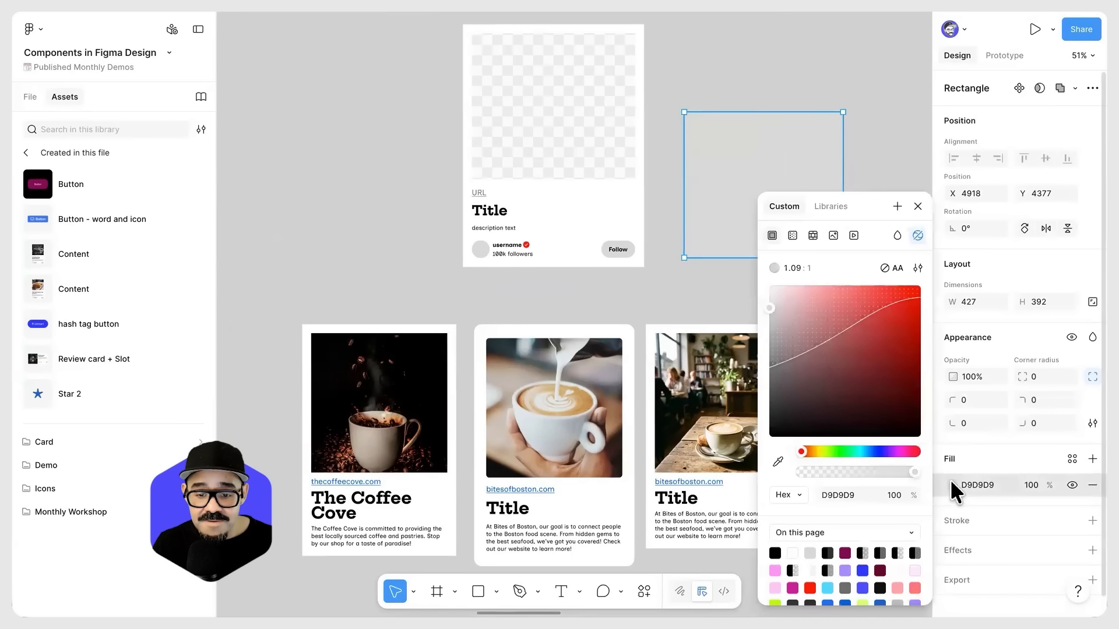
click(833, 238)
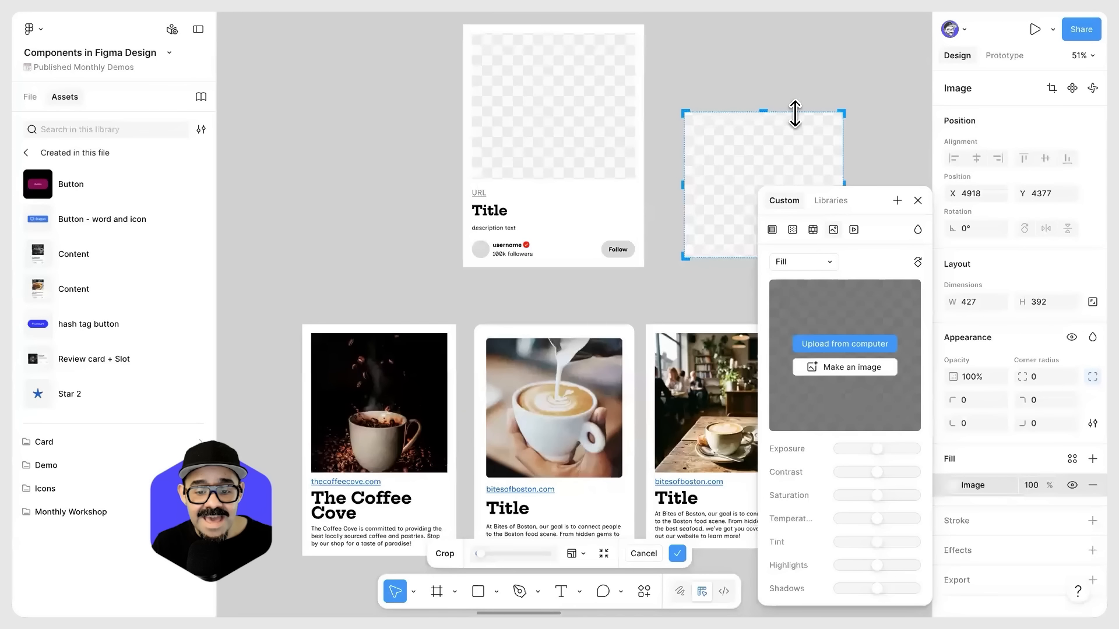
click(918, 200)
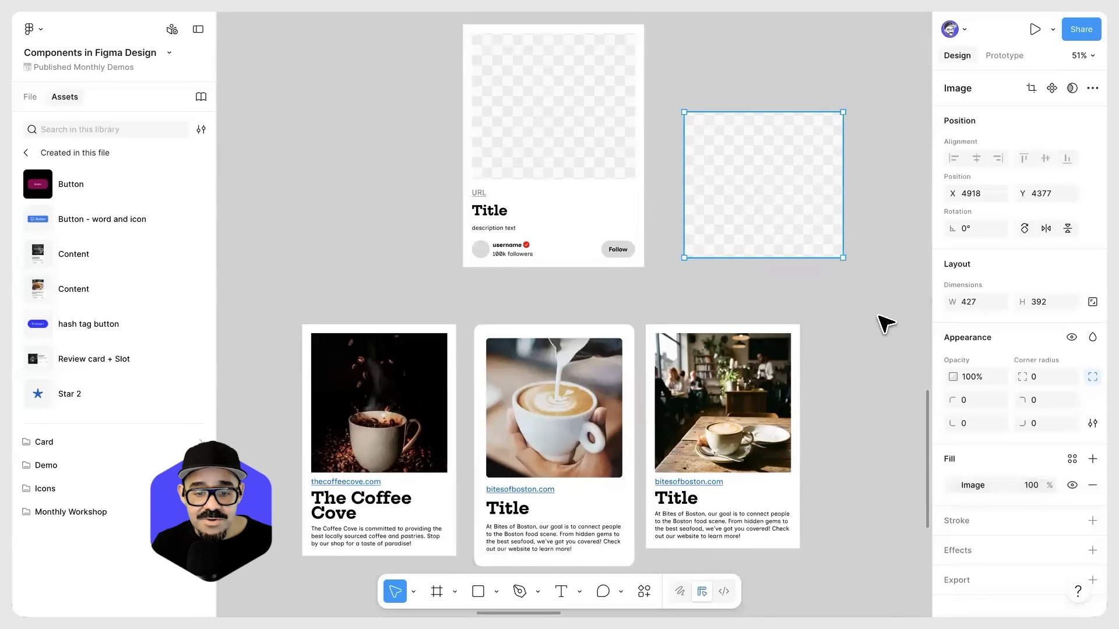
Step: Move the image placeholder to about X 4881, Y 4165, alongside the blank card's image area
click(870, 307)
drag(872, 288, 863, 332)
click(758, 272)
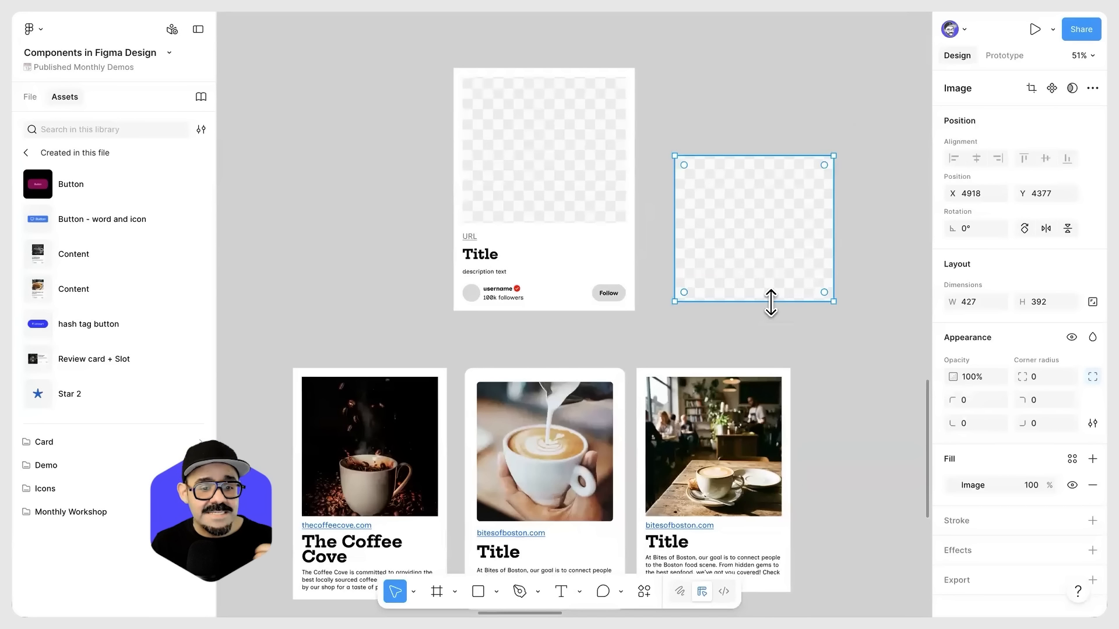
drag(750, 230, 750, 193)
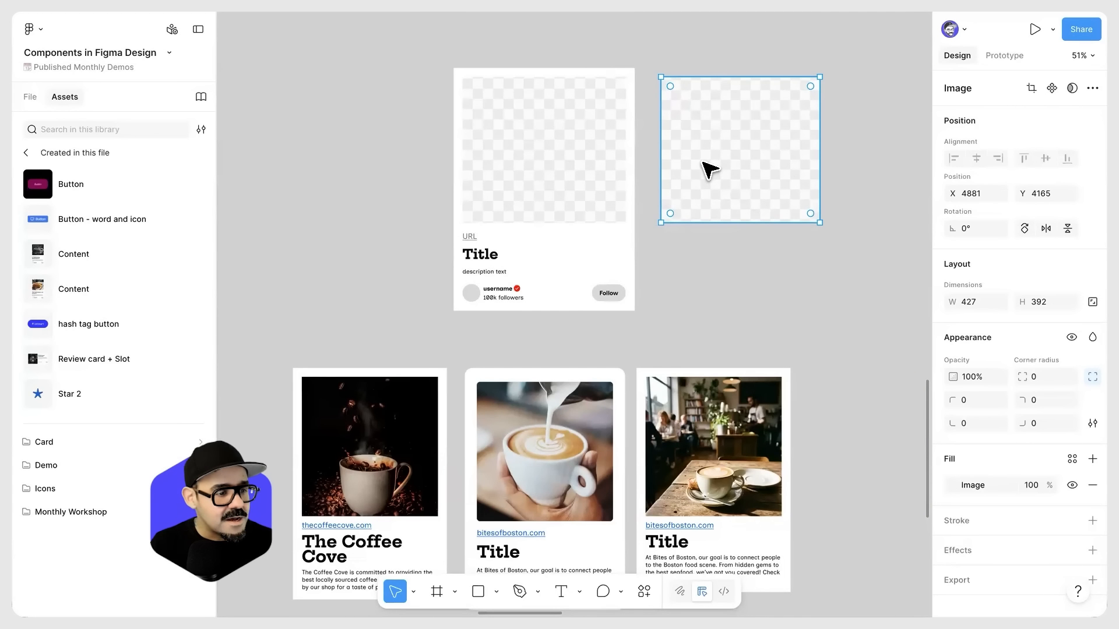
Step: Set the main card component's title font size to 33.5 and check the titles of its instances
scroll(720, 278, down, 5)
drag(346, 281, 431, 295)
double_click(258, 247)
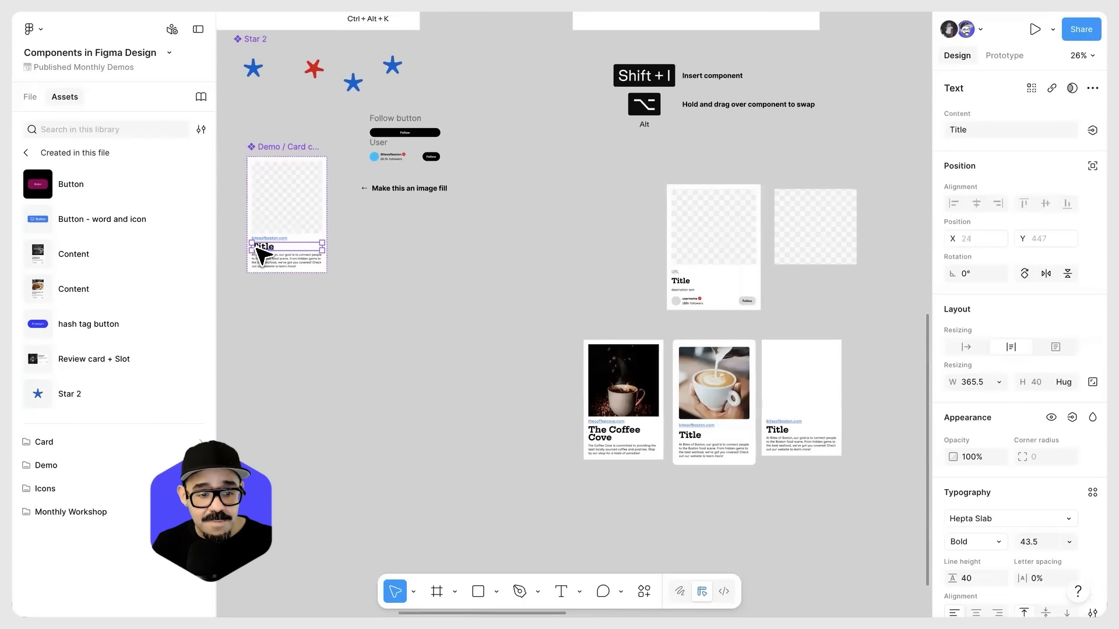
mouse_move(1017, 542)
mouse_down()
mouse_move(991, 542)
mouse_move(1019, 542)
mouse_up()
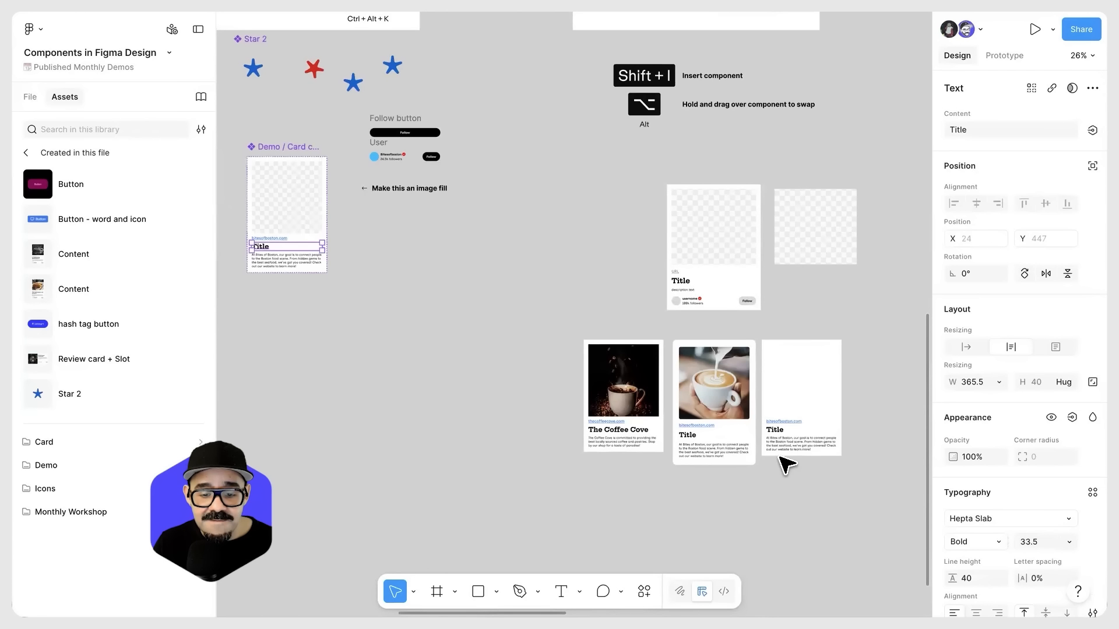
scroll(694, 512, up, 6)
key(Escape)
click(641, 419)
click(805, 420)
drag(802, 483, 703, 481)
scroll(656, 462, down, 4)
Step: Move the main card component beside the Coffee Cove instance, to X 3404, Y 4948
drag(702, 399, 1039, 475)
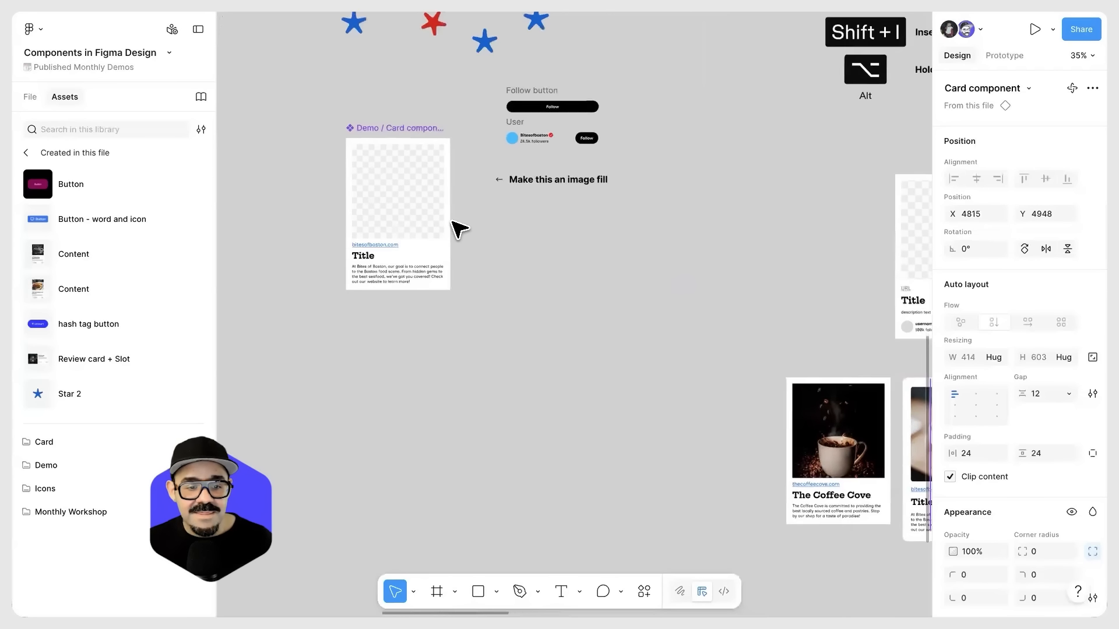
click(399, 170)
drag(404, 229, 757, 417)
drag(736, 426, 438, 309)
scroll(449, 348, up, 3)
drag(541, 349, 446, 320)
Step: Override the middle card instance's background fill with a light cyan, about 9BF7FF
click(695, 362)
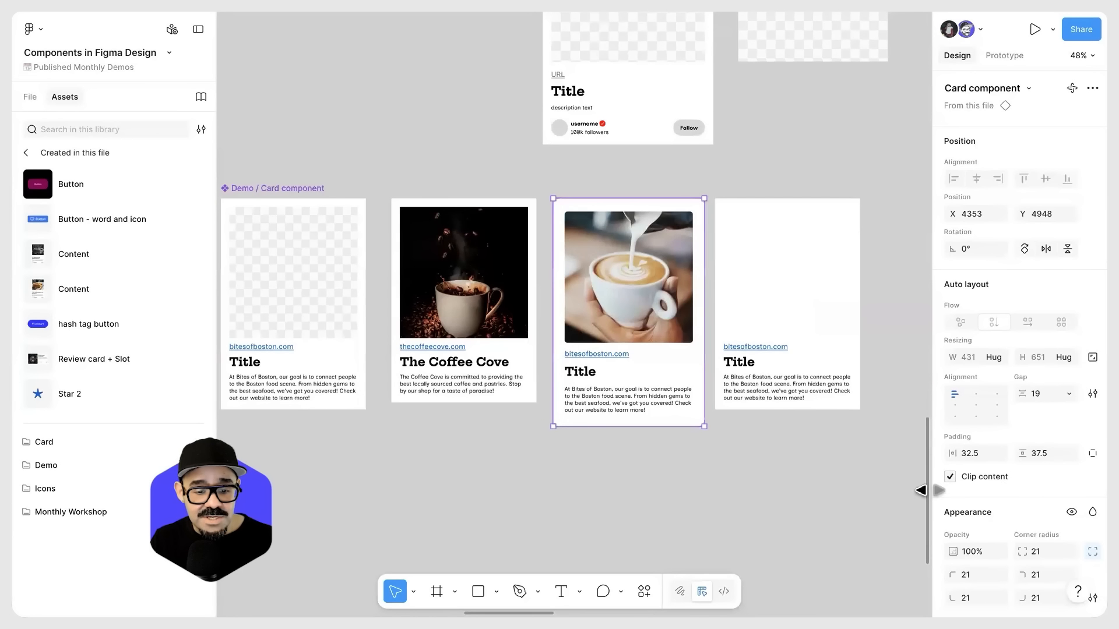
scroll(968, 519, down, 3)
scroll(968, 516, down, 2)
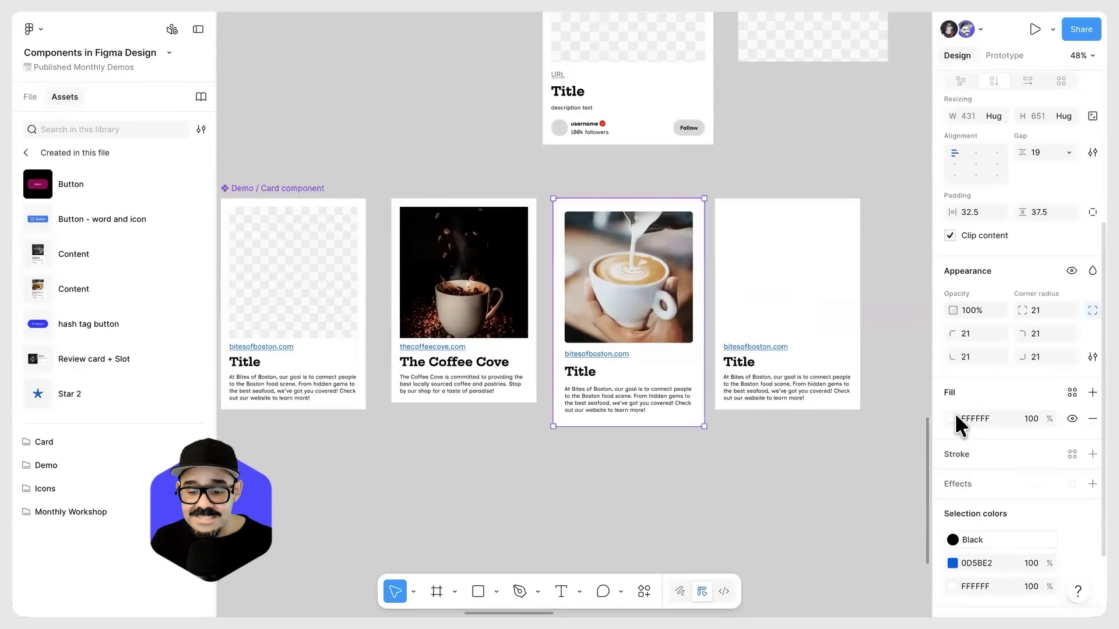
click(952, 417)
drag(804, 346, 821, 287)
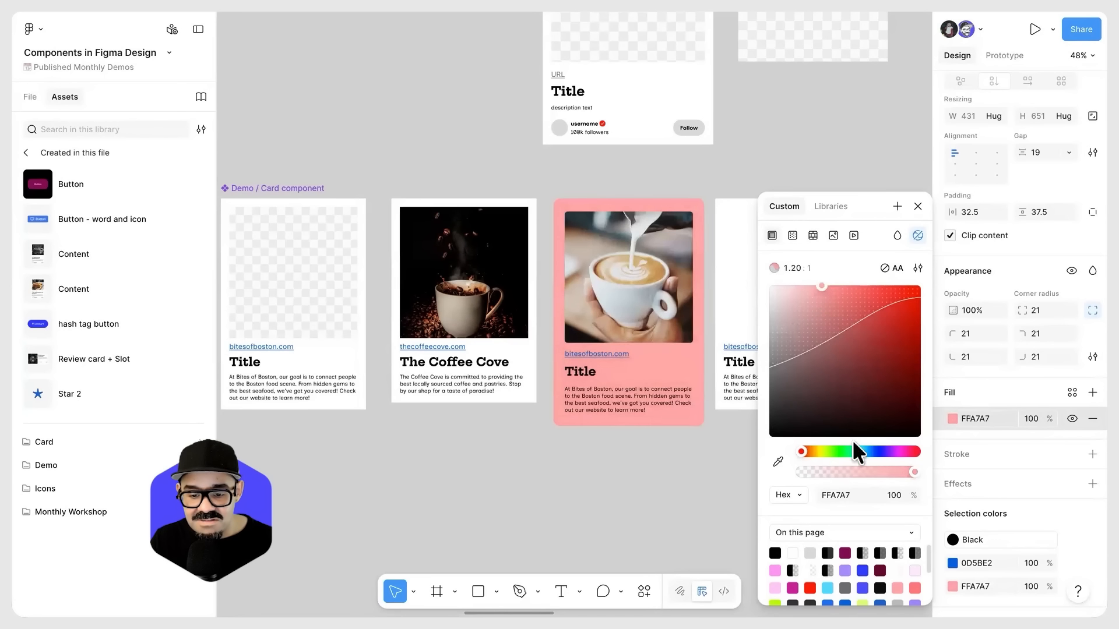
click(859, 452)
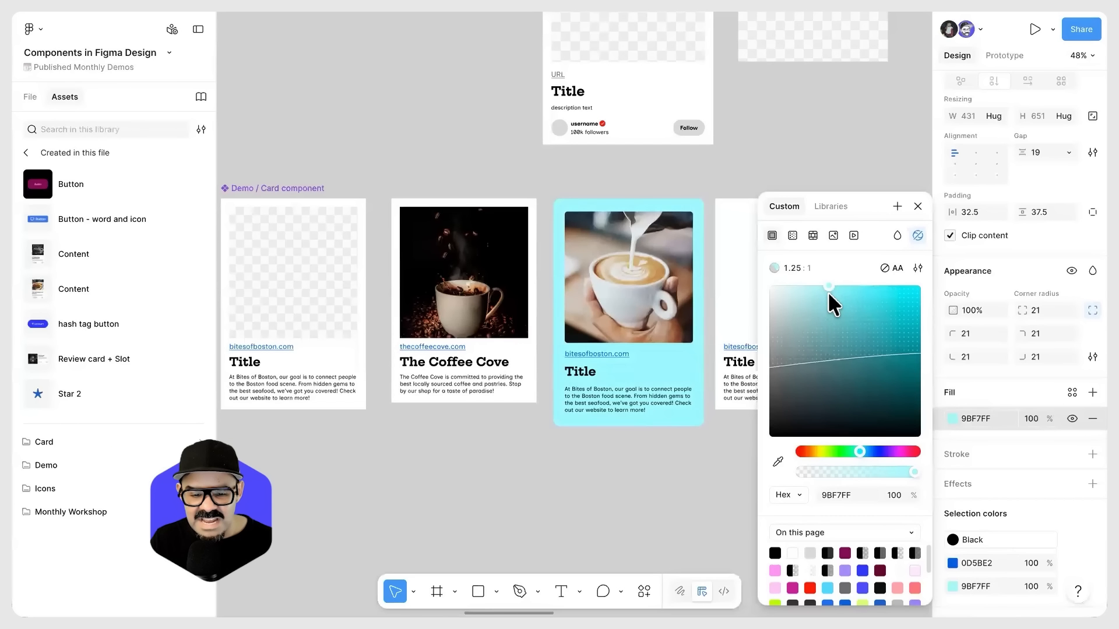
click(667, 506)
scroll(633, 478, up, 1)
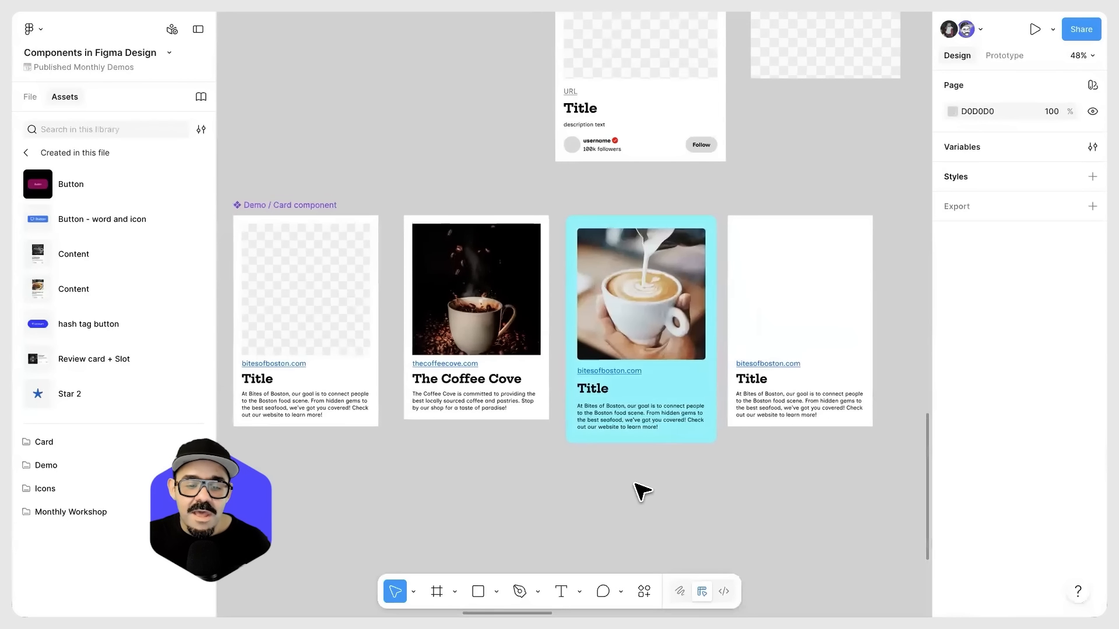
click(664, 433)
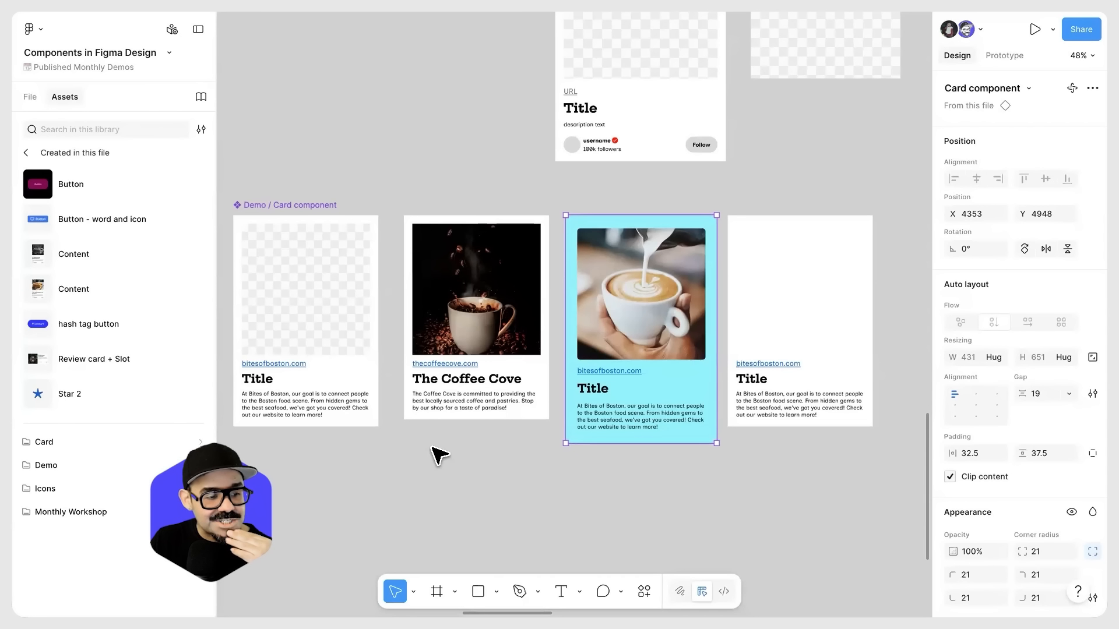
right_click(320, 268)
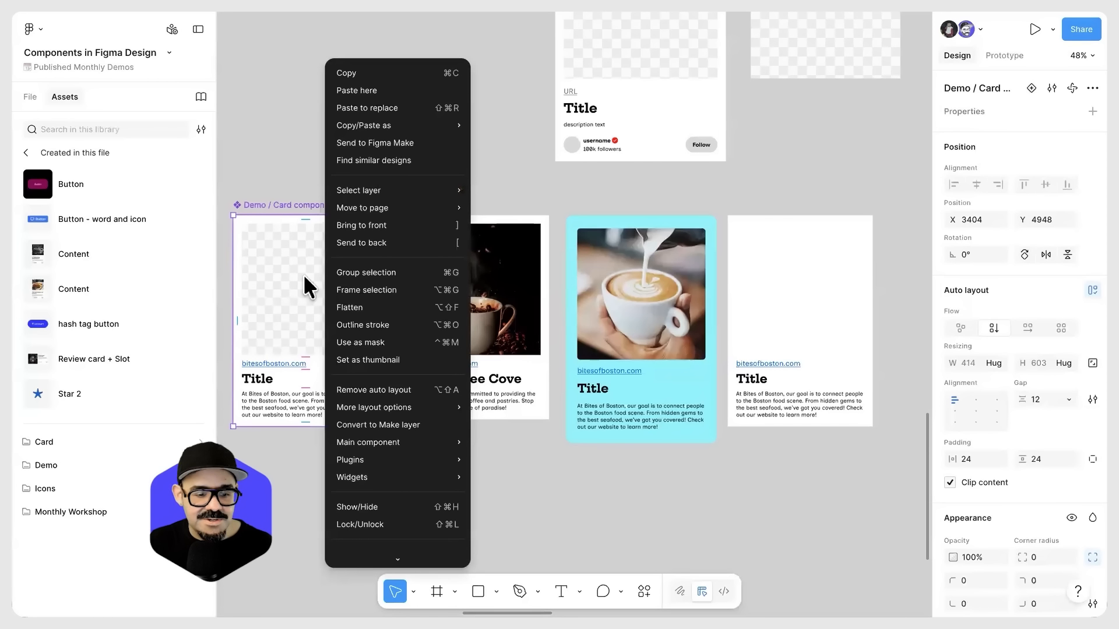
click(316, 310)
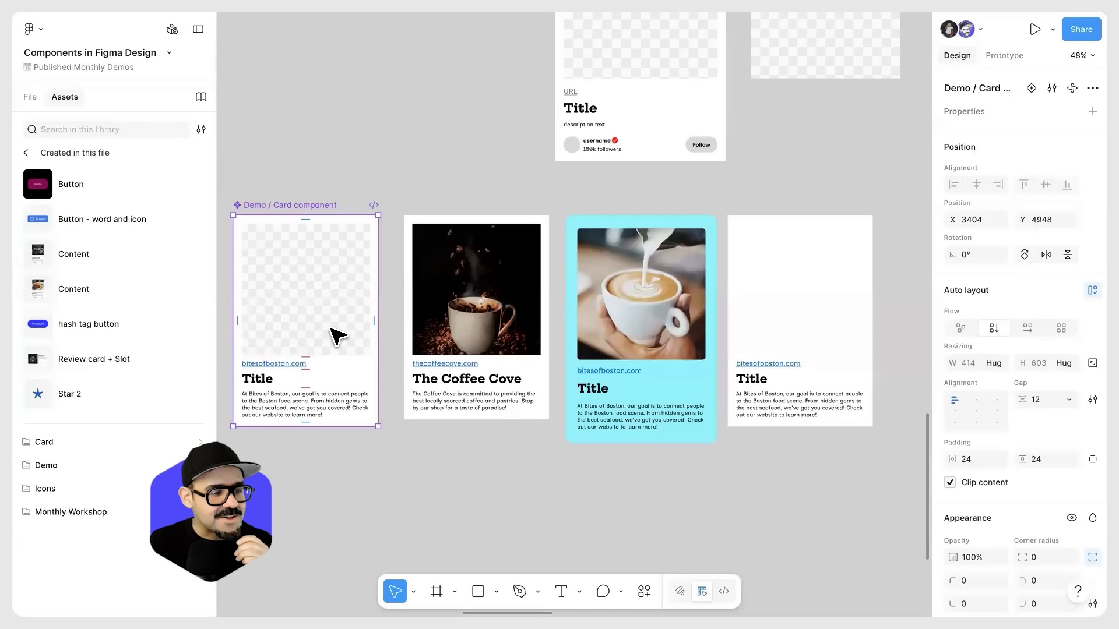
click(535, 488)
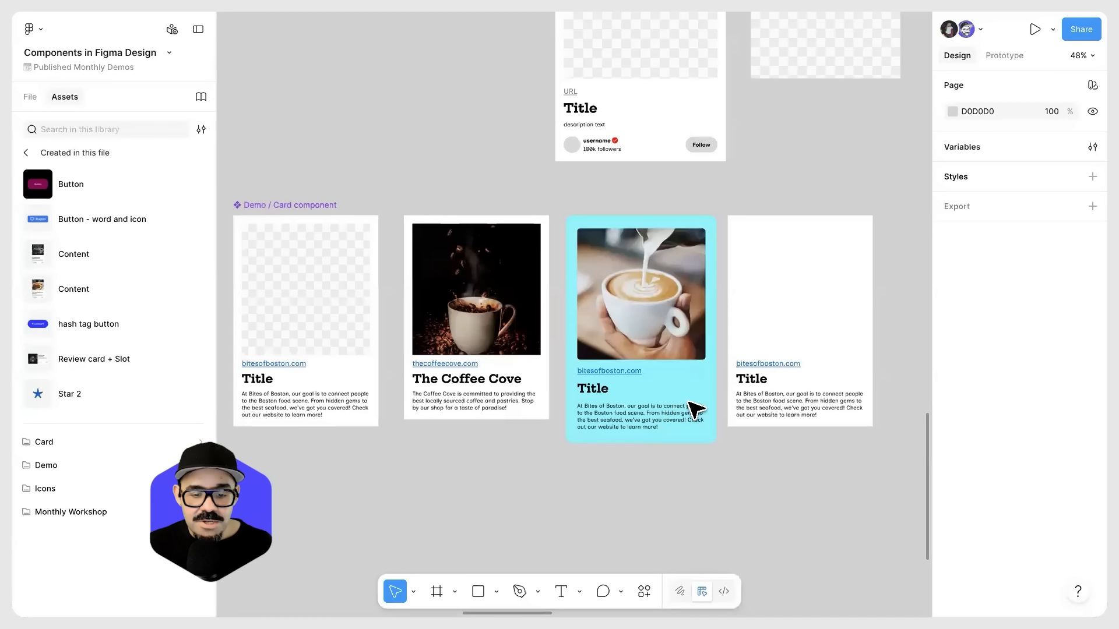
Step: Open the main component options for the cyan card instance
scroll(673, 415, up, 1)
scroll(673, 415, up, 1)
click(677, 303)
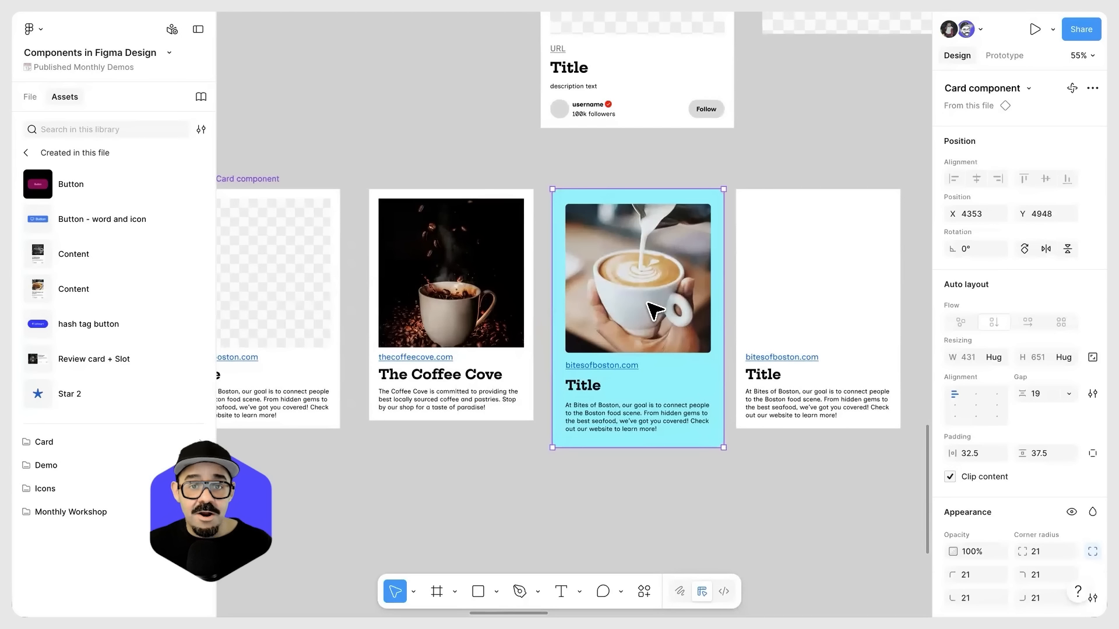
right_click(657, 234)
mouse_move(749, 462)
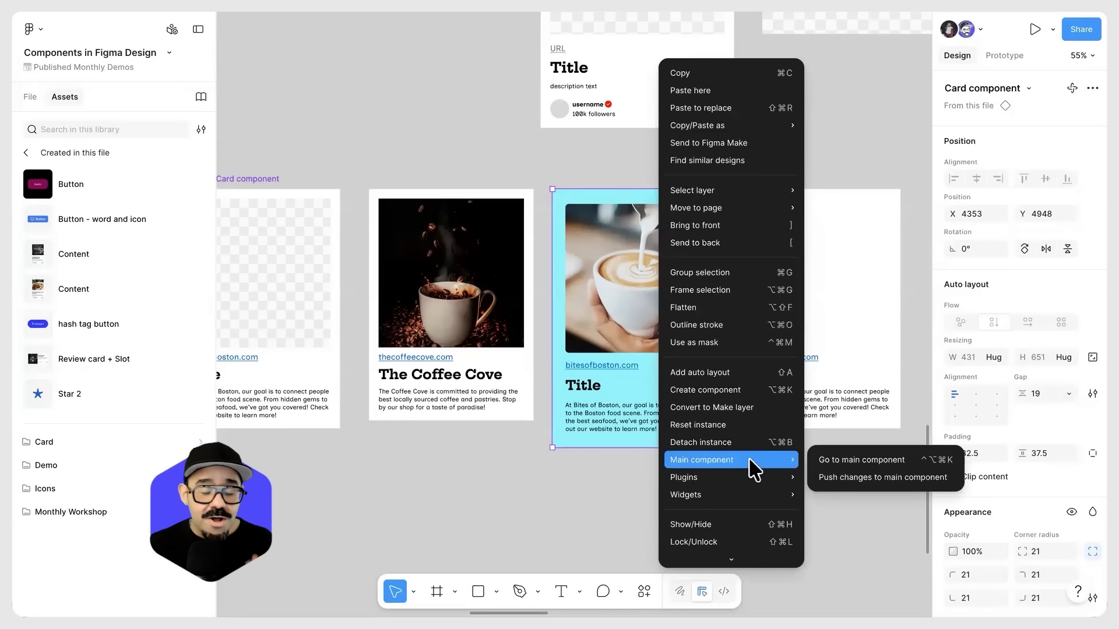
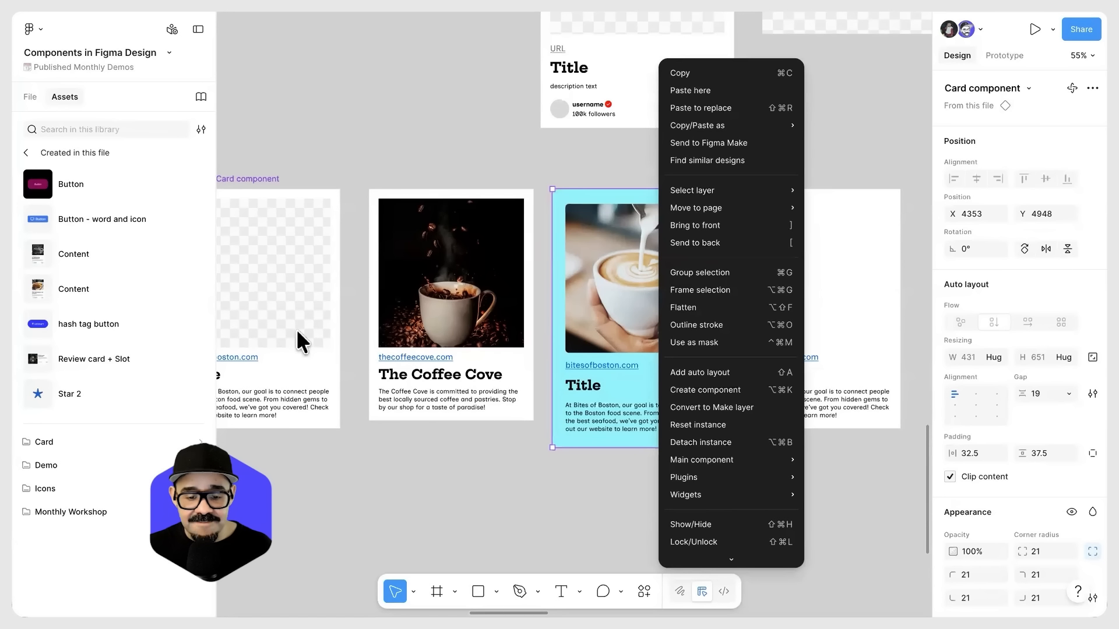
Step: Push the cyan card instance's changes to the main component and check the other instances
mouse_move(792, 479)
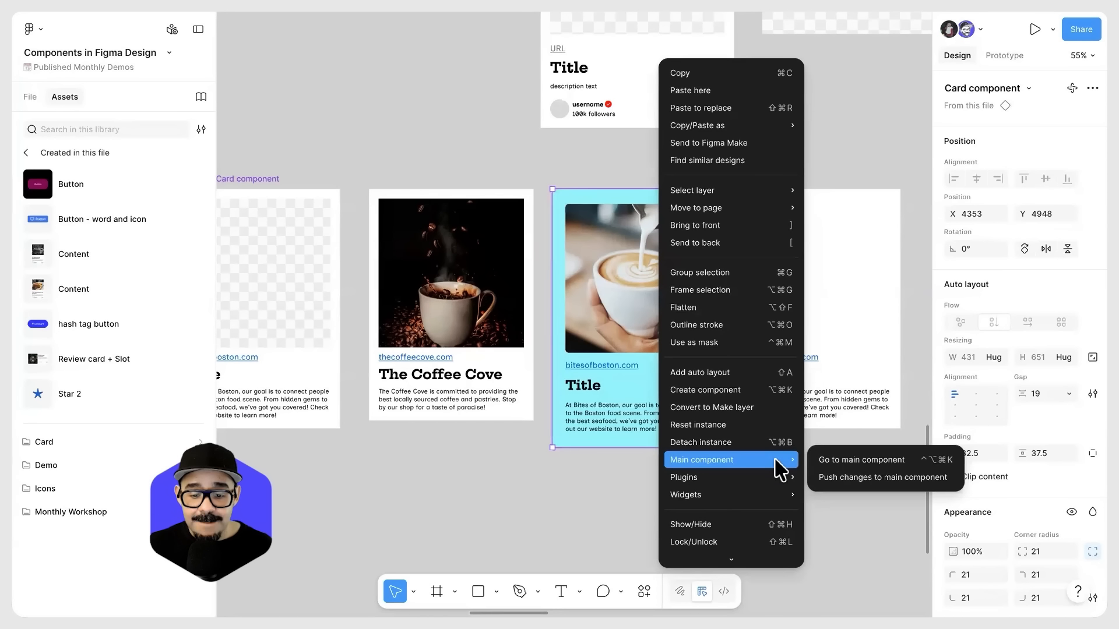
click(883, 480)
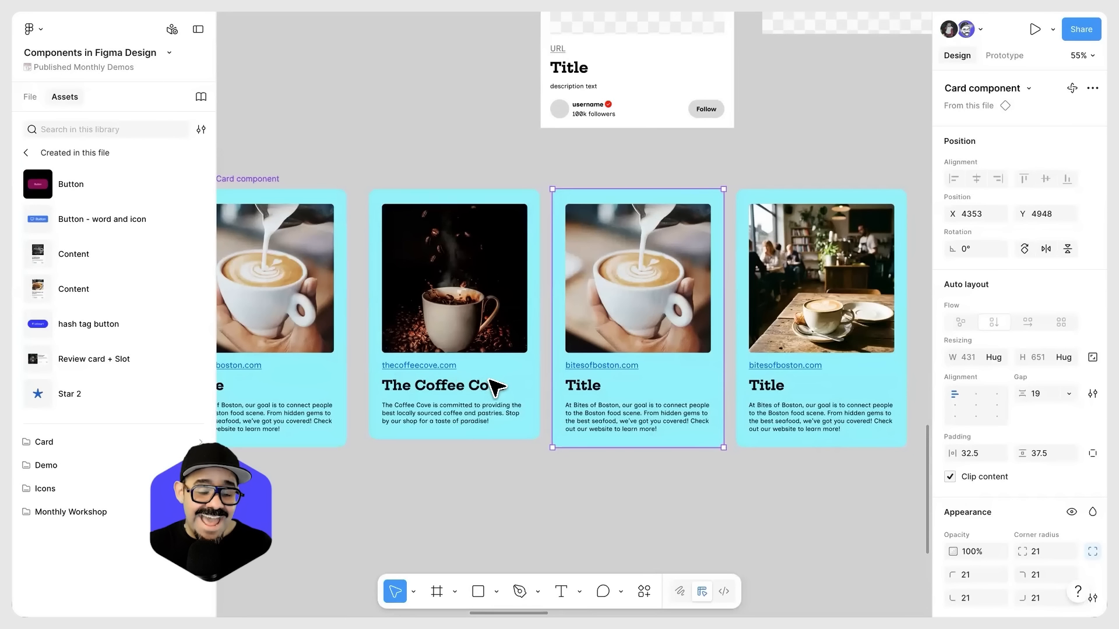
scroll(494, 387, down, 1)
scroll(494, 387, down, 2)
scroll(494, 385, up, 8)
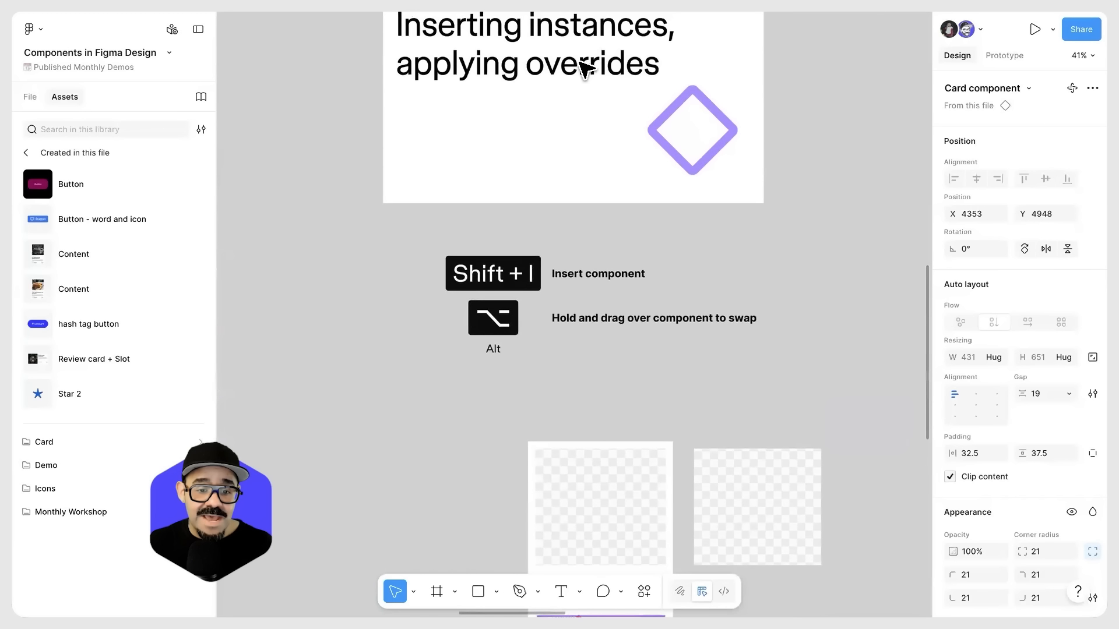
scroll(606, 257, down, 8)
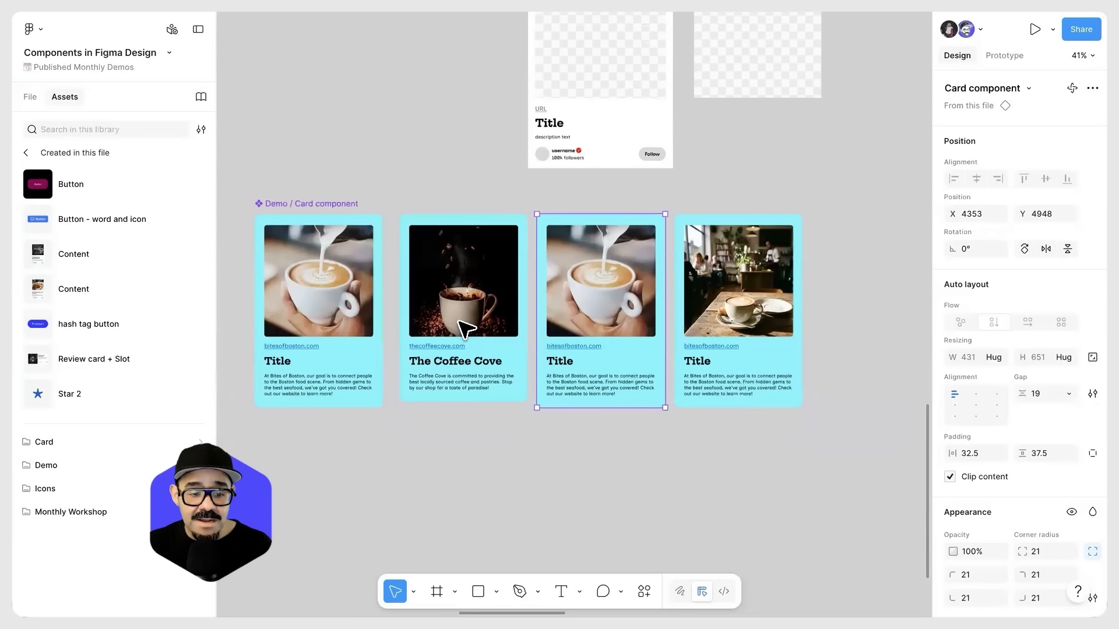
Step: Delete the placeholder card and the checkered image frame above the row of cyan cards
click(654, 457)
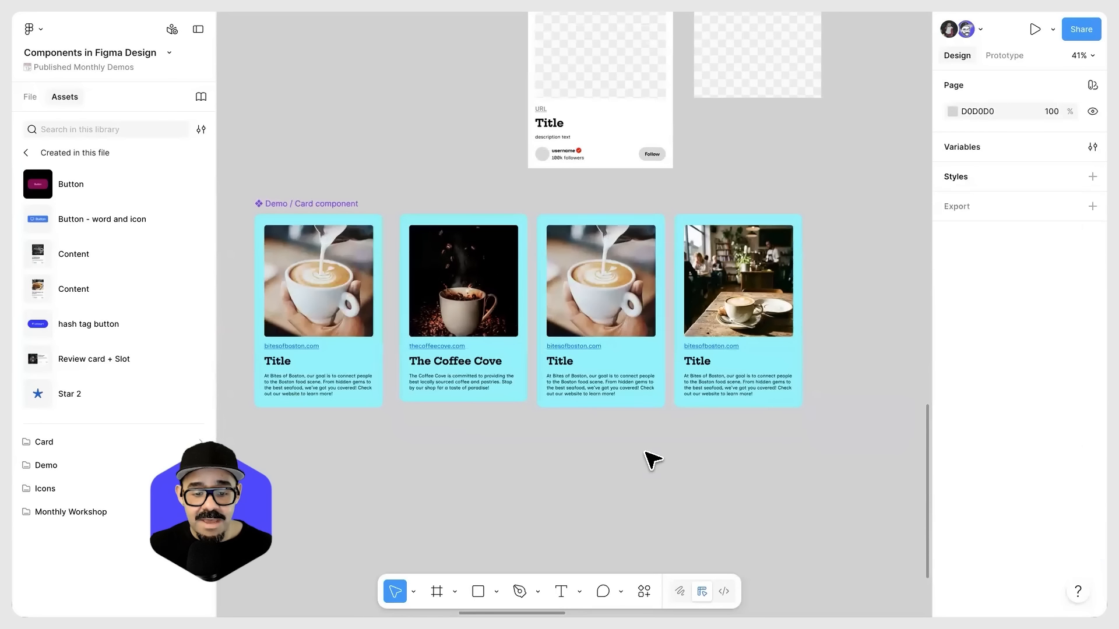
drag(606, 449, 692, 466)
scroll(489, 441, down, 2)
scroll(492, 431, up, 3)
drag(502, 215, 743, 305)
key(Delete)
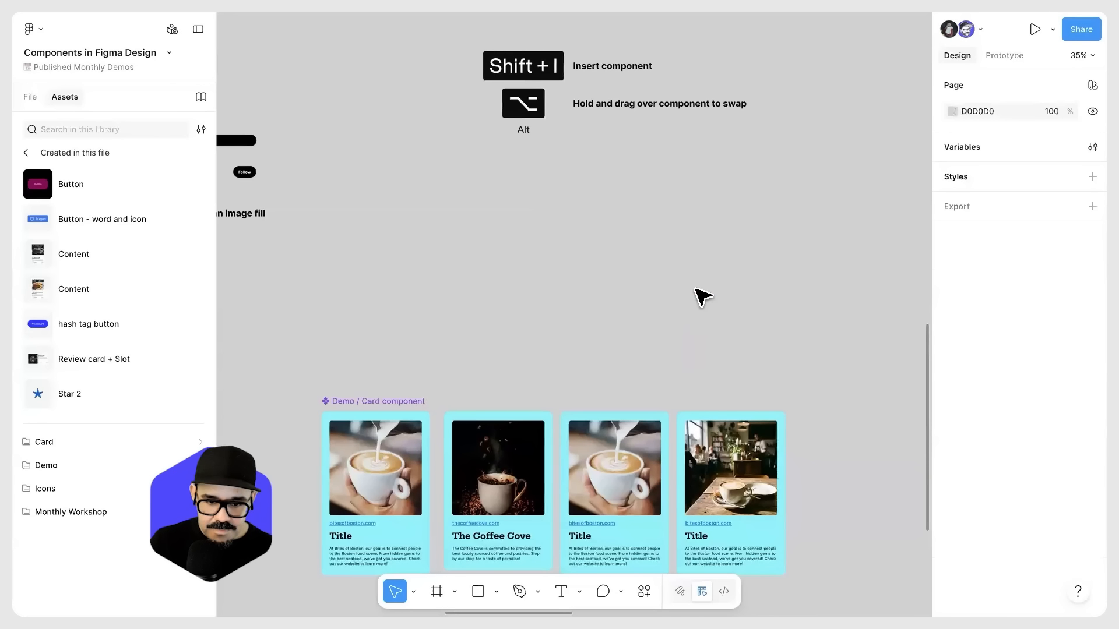
Step: Try to push the Coffee Cove card instance's changes to the main component
scroll(501, 274, down, 3)
click(382, 284)
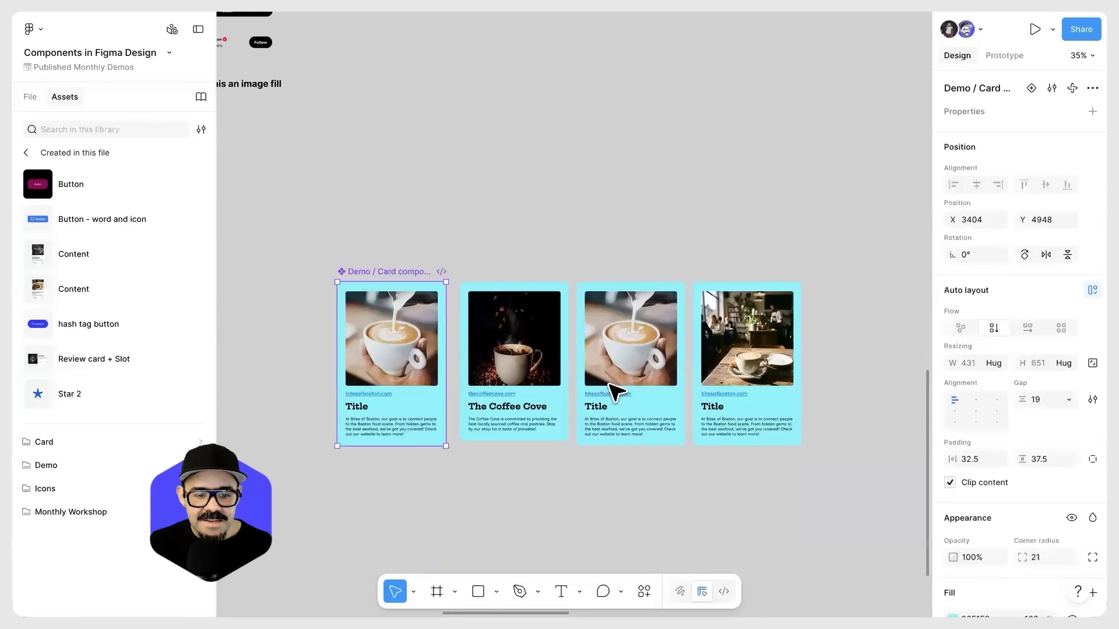
click(524, 373)
right_click(528, 352)
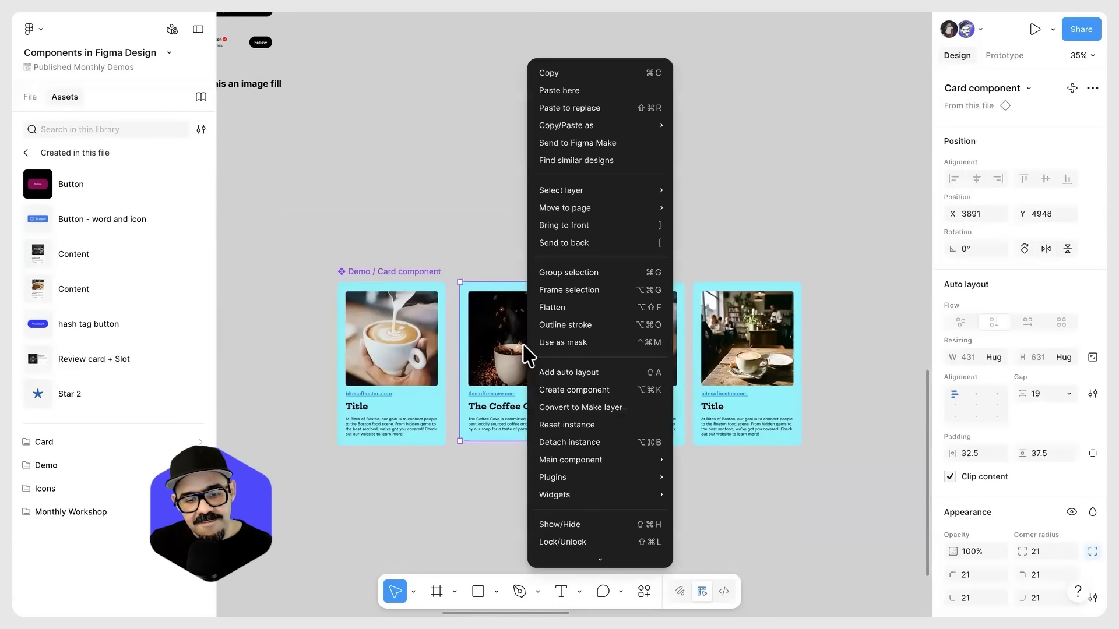
mouse_move(585, 460)
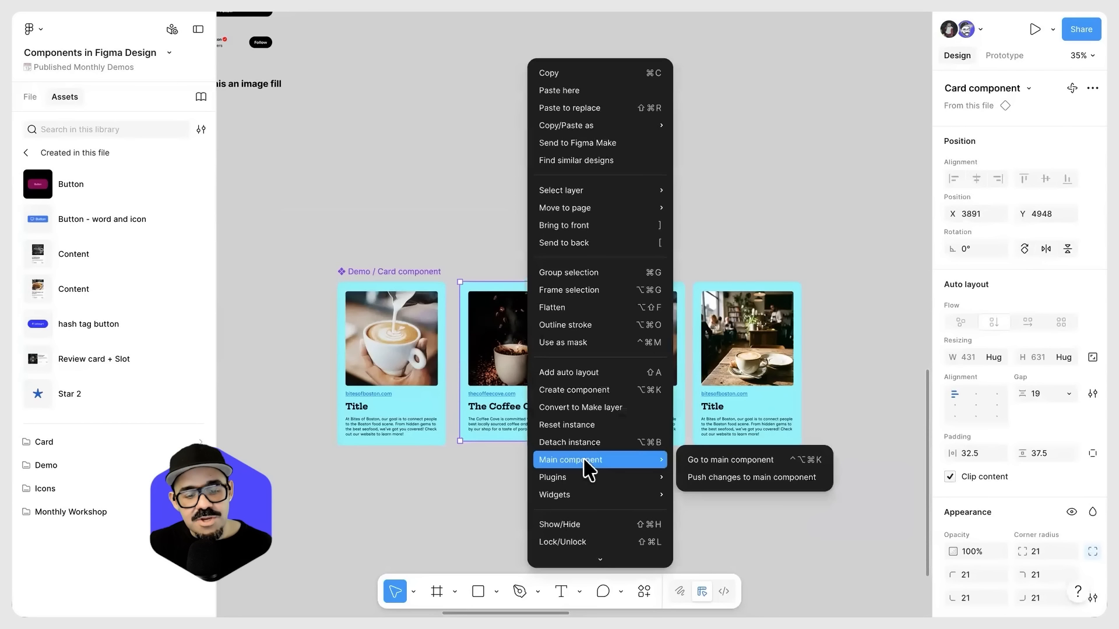
click(752, 477)
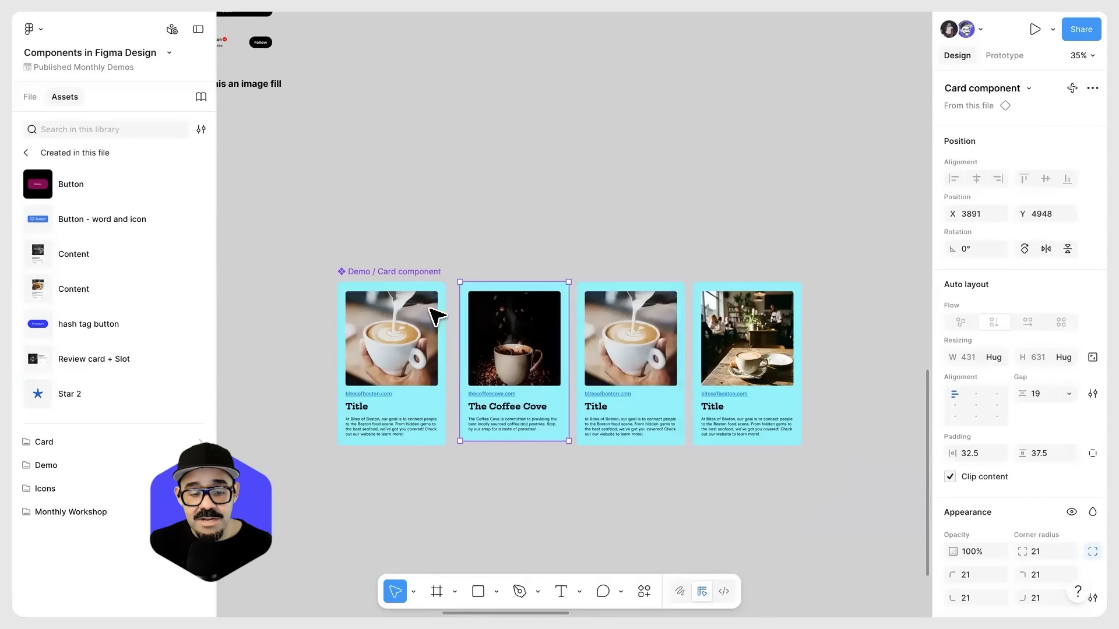
Step: Move the main card component away from its instances, beside the Follow button and User elements, to X 2199, Y 3829
scroll(418, 321, down, 3)
drag(405, 344, 468, 164)
drag(917, 387, 641, 371)
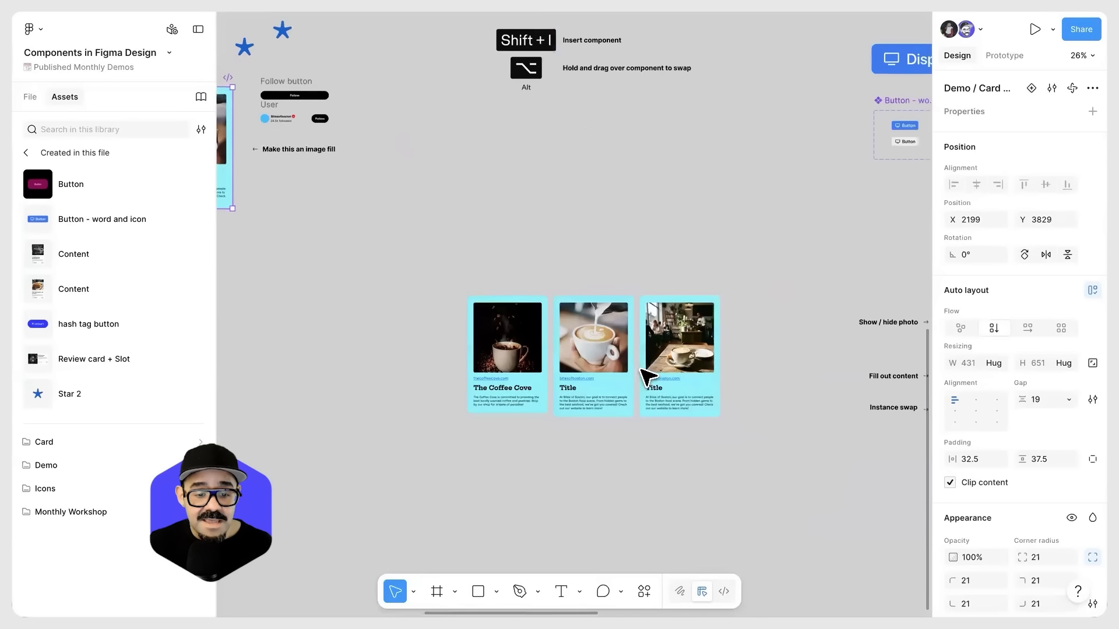
Step: Jump from the café-interior card instance to its main component and return to the instance
scroll(642, 371, up, 4)
drag(657, 417, 647, 327)
scroll(652, 328, up, 2)
click(691, 254)
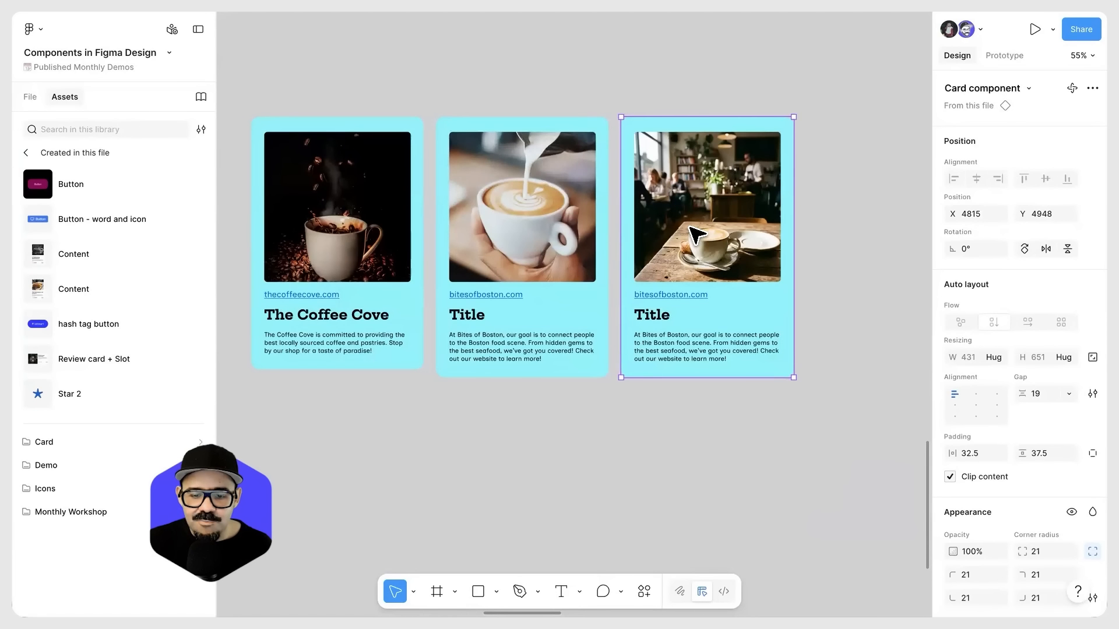
right_click(689, 227)
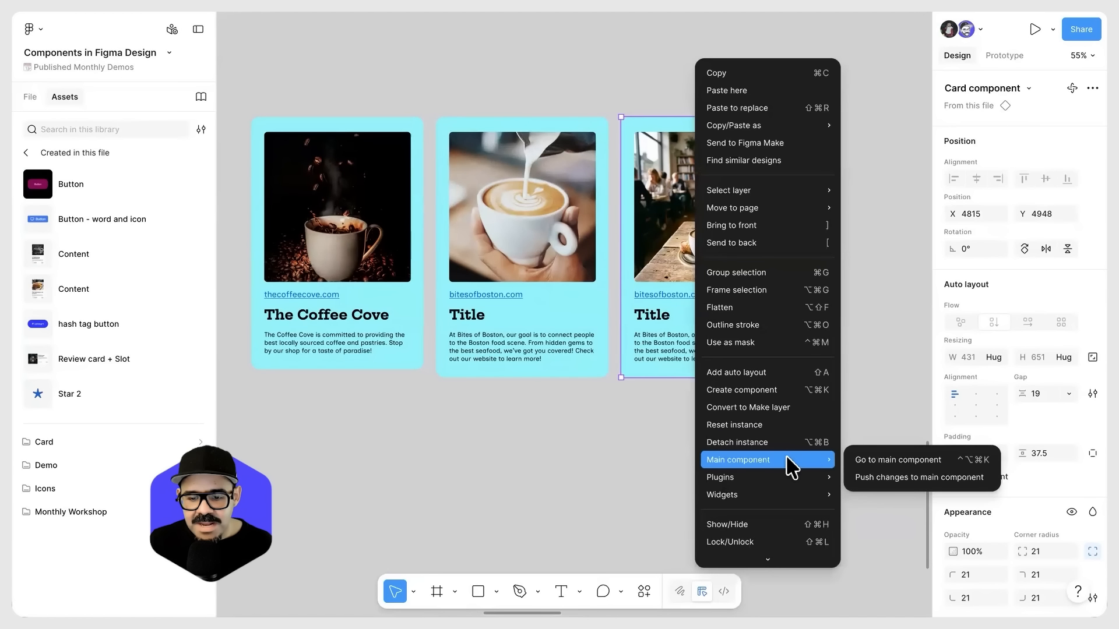
click(891, 461)
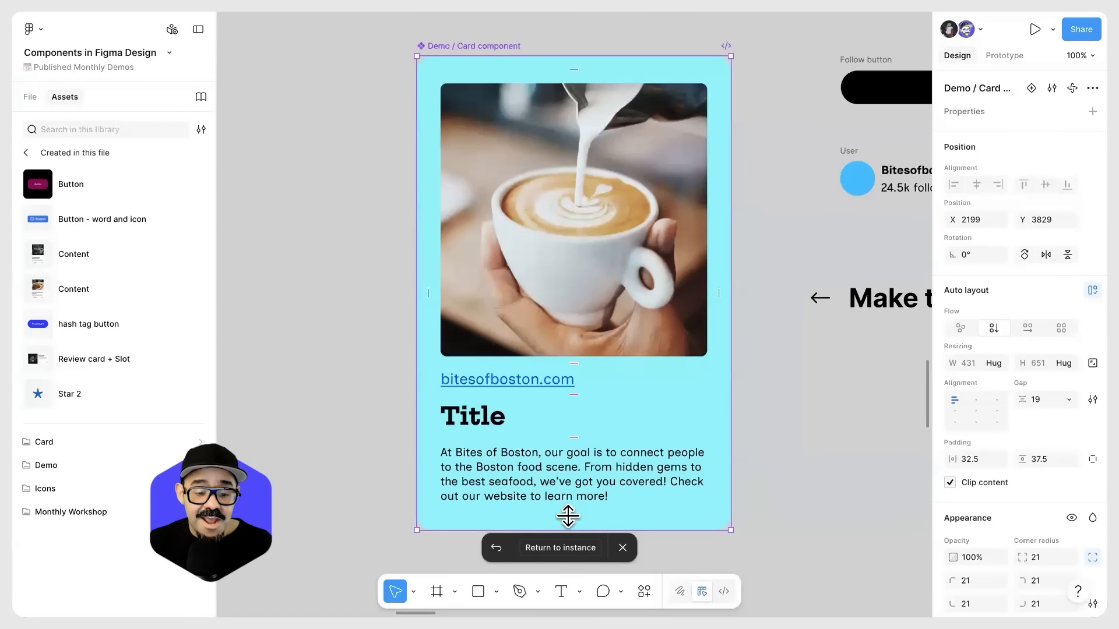
click(561, 547)
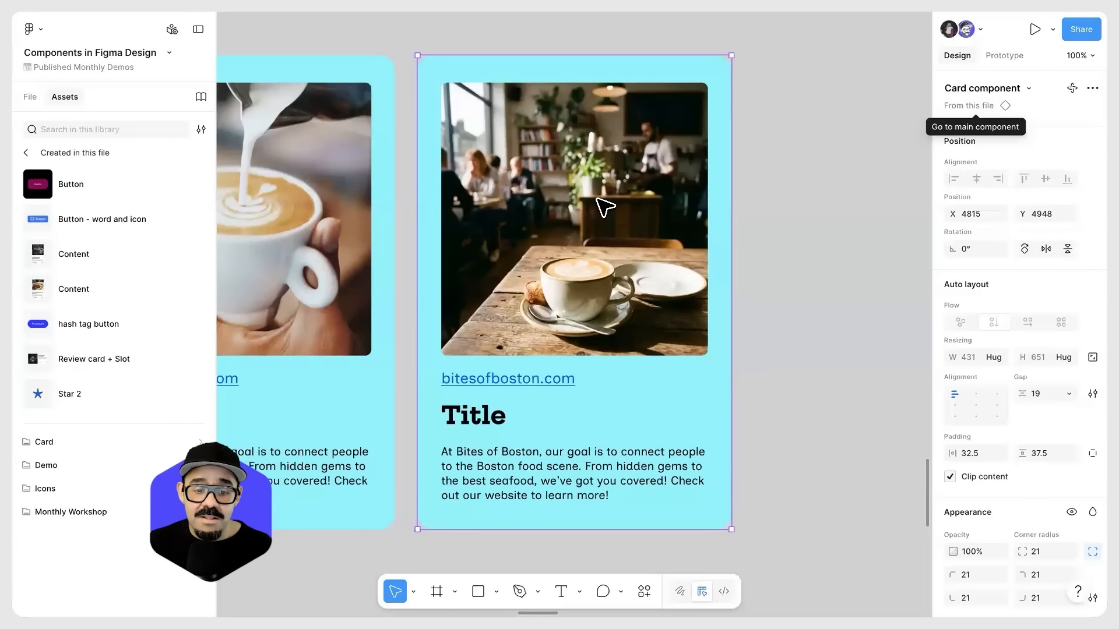
Step: Visit the selected instance's main component once more, return to the instance and deselect it
click(1005, 106)
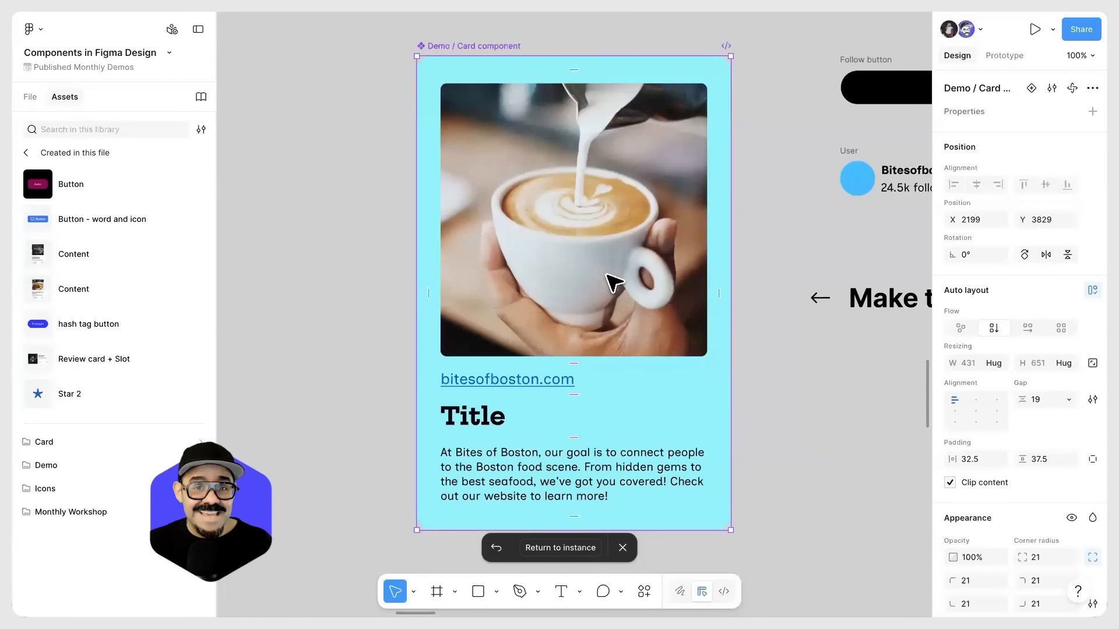
click(560, 547)
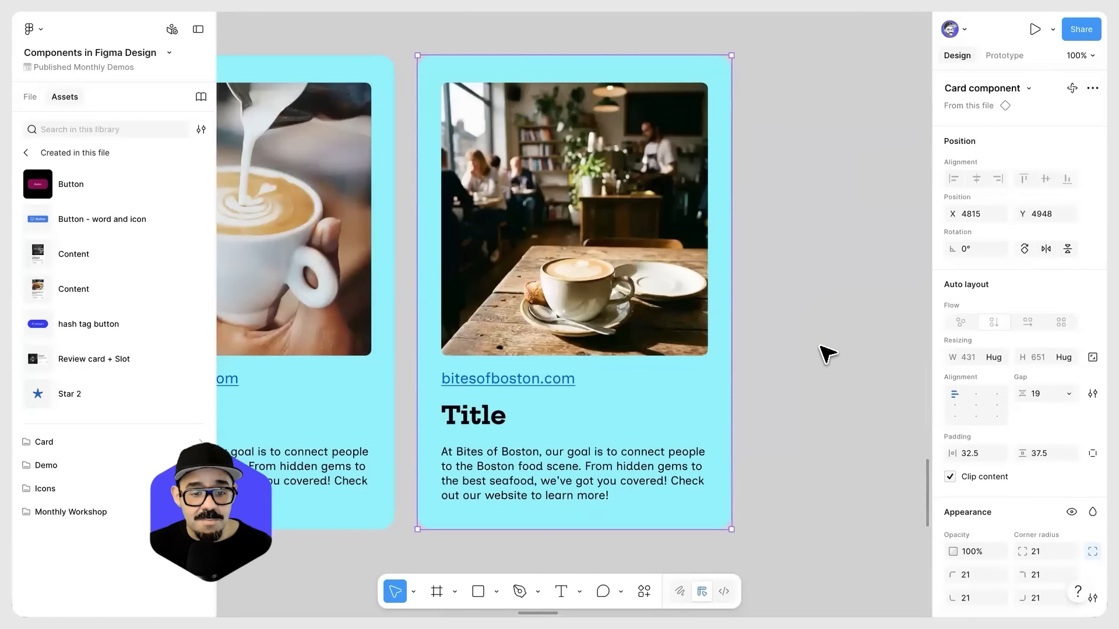
click(828, 353)
scroll(830, 354, down, 5)
scroll(732, 357, up, 5)
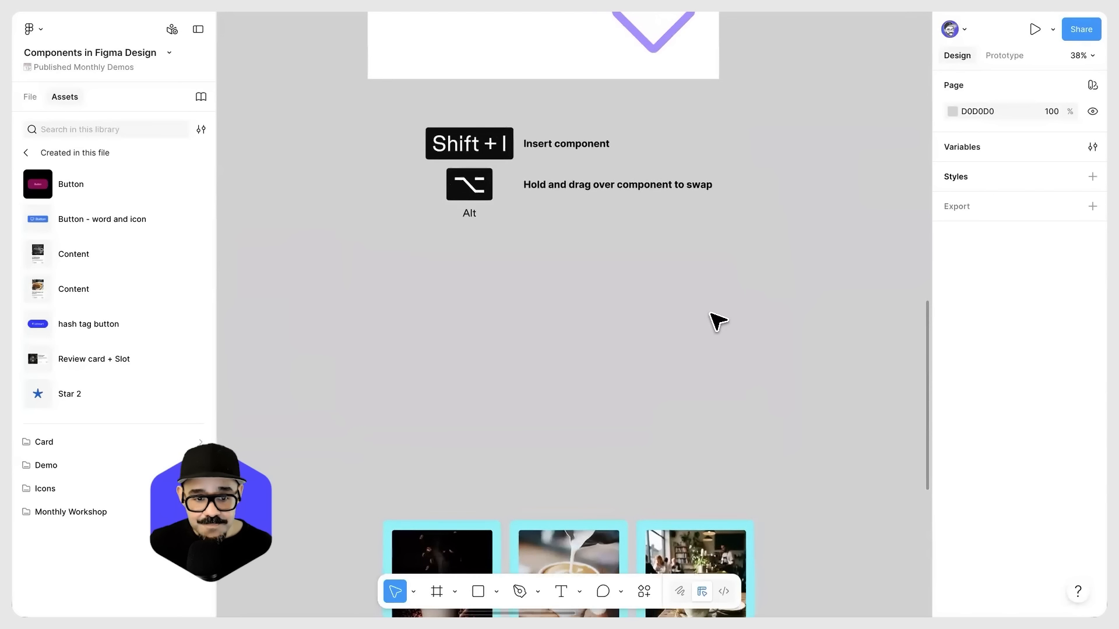
Step: Move the middle latte card instance above the other two cards, to X 4290, Y 4041
scroll(699, 280, down, 5)
scroll(688, 332, up, 2)
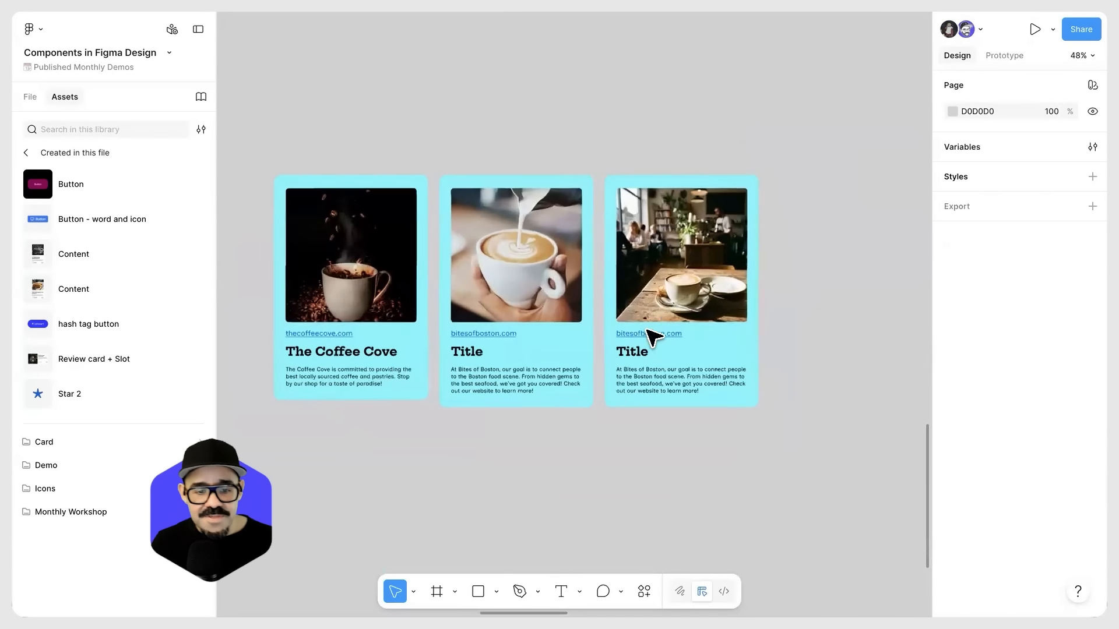
scroll(664, 311, down, 5)
scroll(560, 315, up, 3)
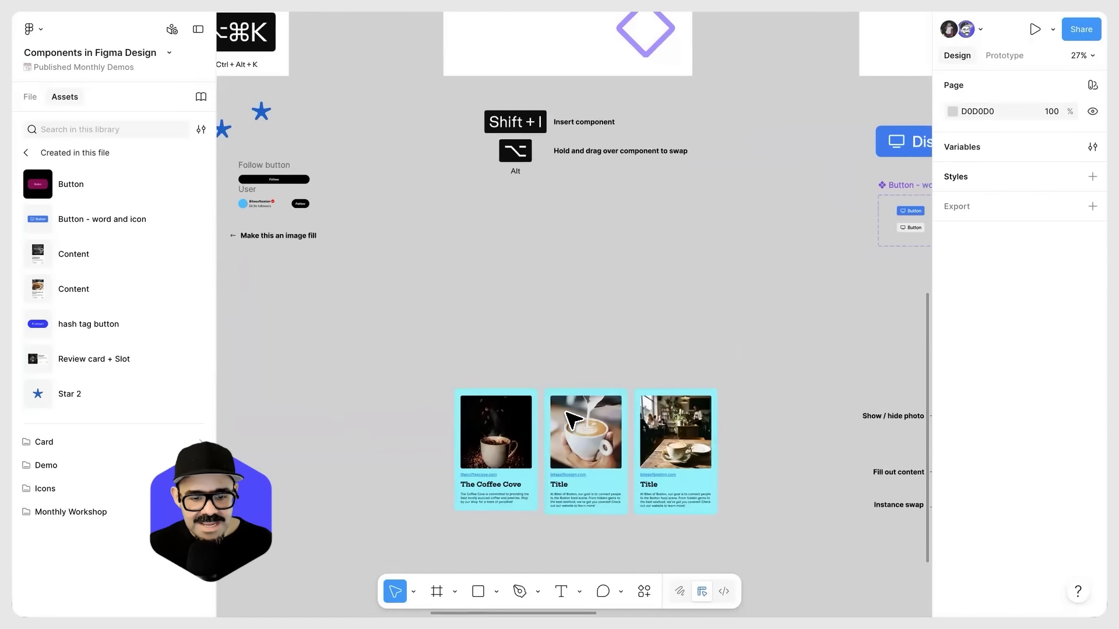
drag(583, 432, 570, 255)
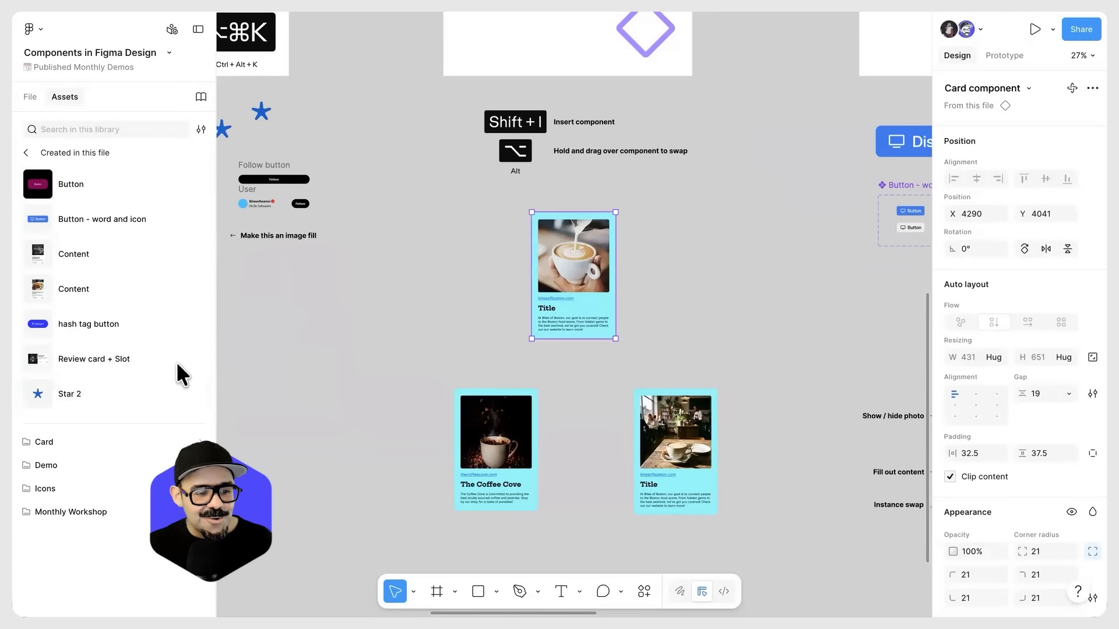
scroll(560, 285, up, 3)
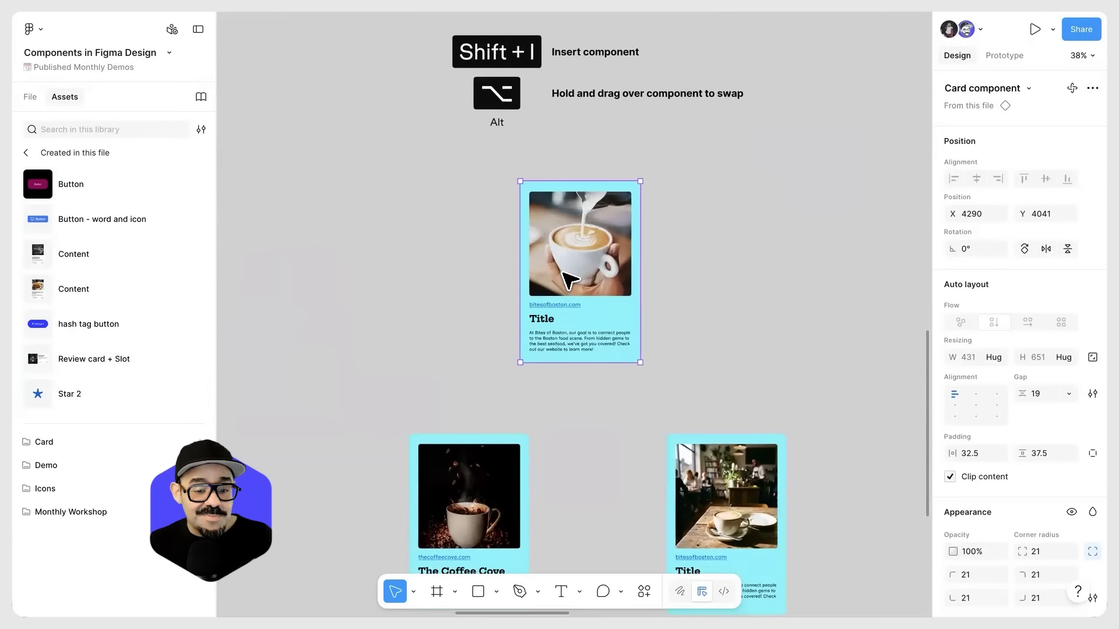
Step: Try swapping the latte card instance for the Star 2 component and undo it
click(106, 392)
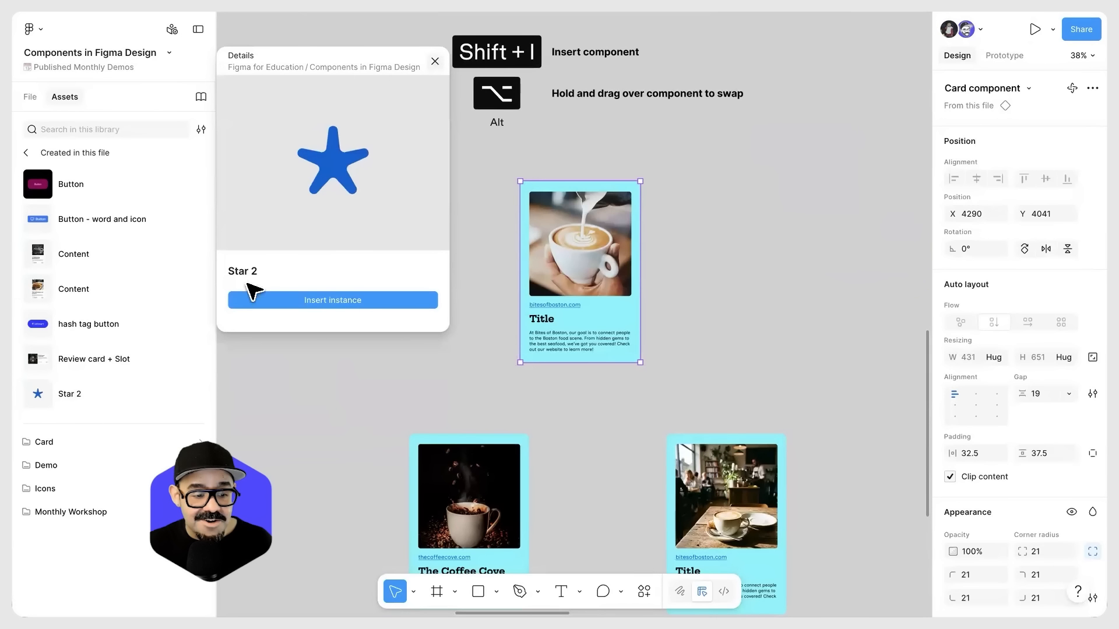
click(89, 399)
drag(102, 386, 576, 276)
key(ctrl+z)
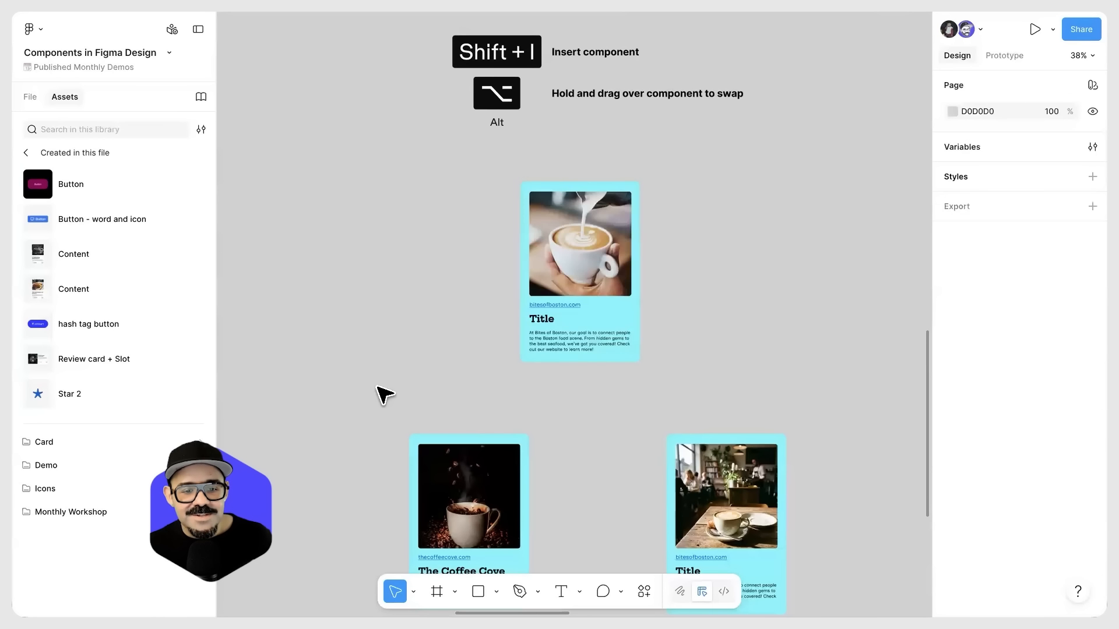
Step: Duplicate the latte card into a staggered stack of three at X 4015, Y 4156 and X 4560, Y 3931, sending the upper copy to the back
drag(569, 321, 608, 297)
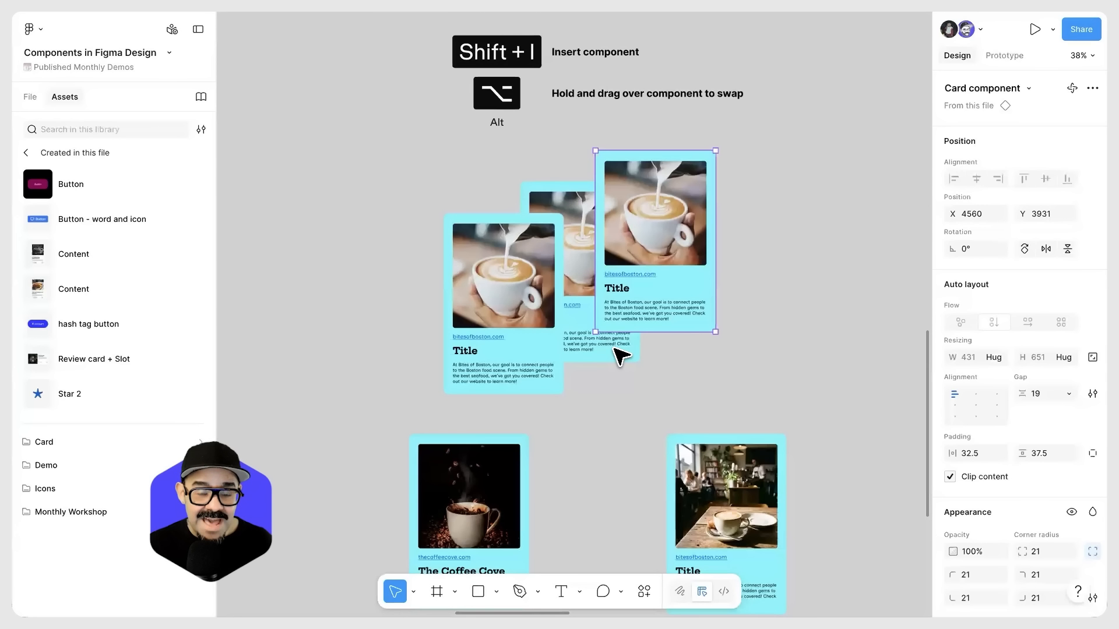
key([)
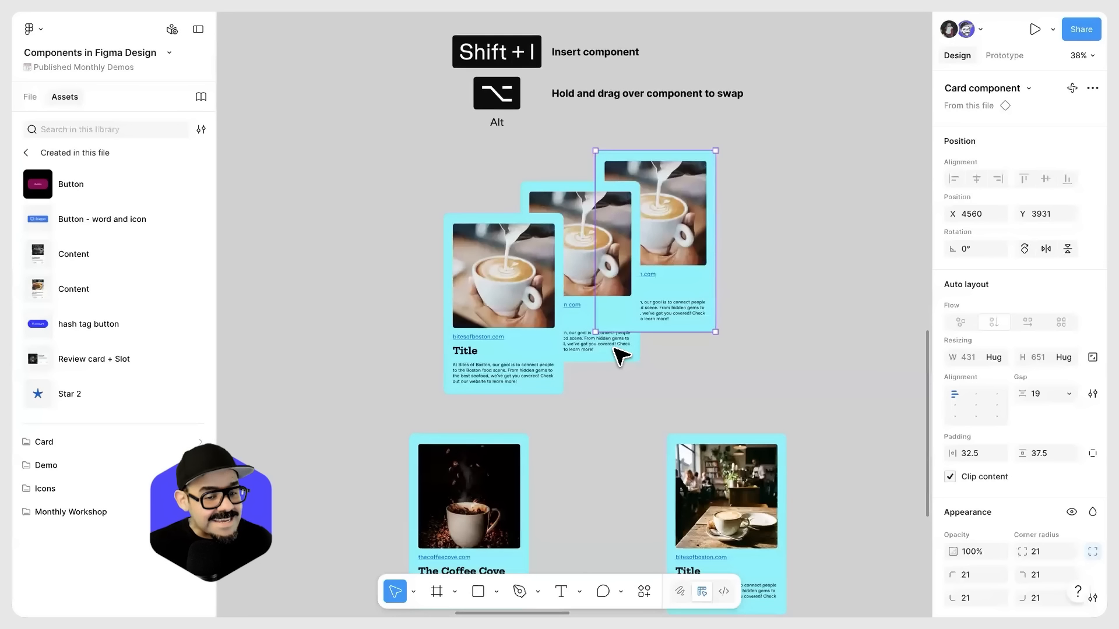
click(499, 424)
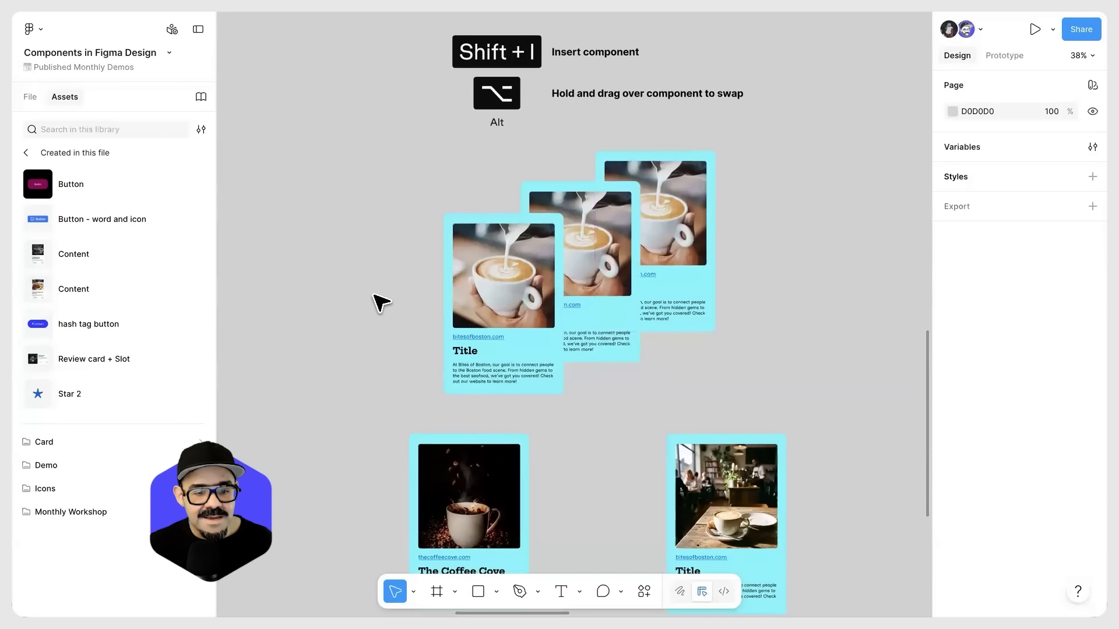
Step: Swap the front stacked card for the Crustacean Station Content component and the two behind it for the lobster roll Content component
click(452, 315)
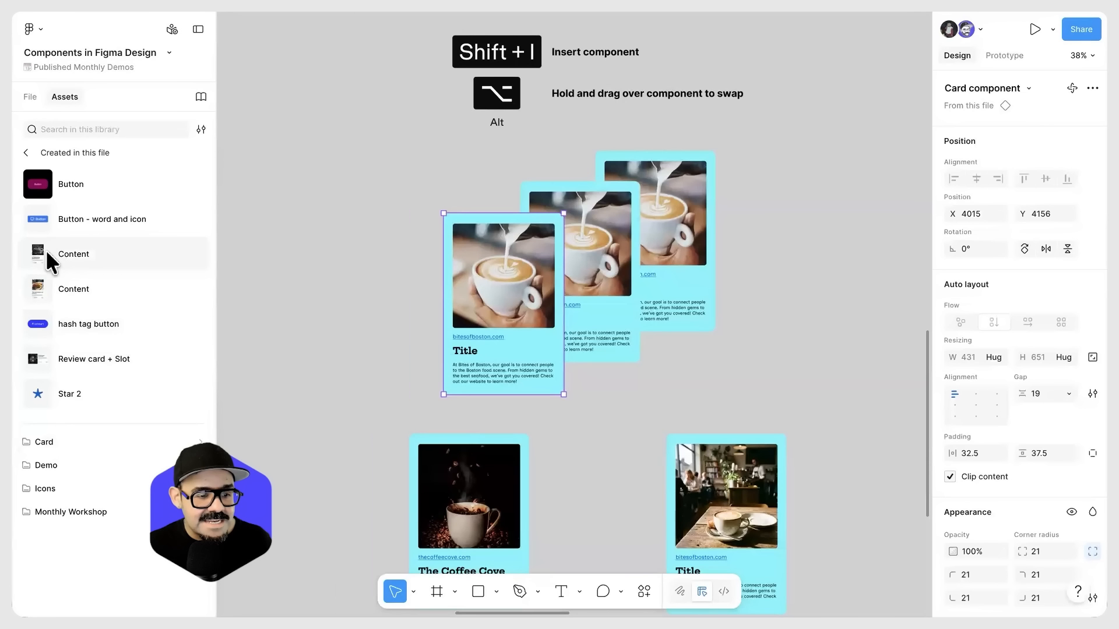
drag(31, 258, 531, 318)
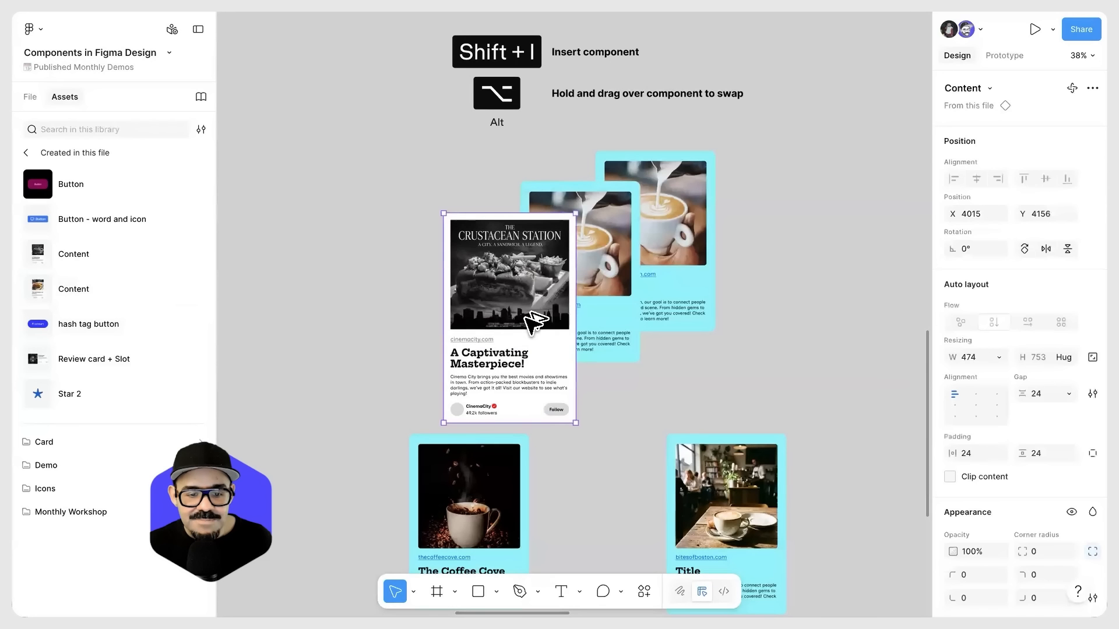
click(618, 281)
drag(42, 281, 637, 317)
click(667, 300)
drag(190, 277, 664, 240)
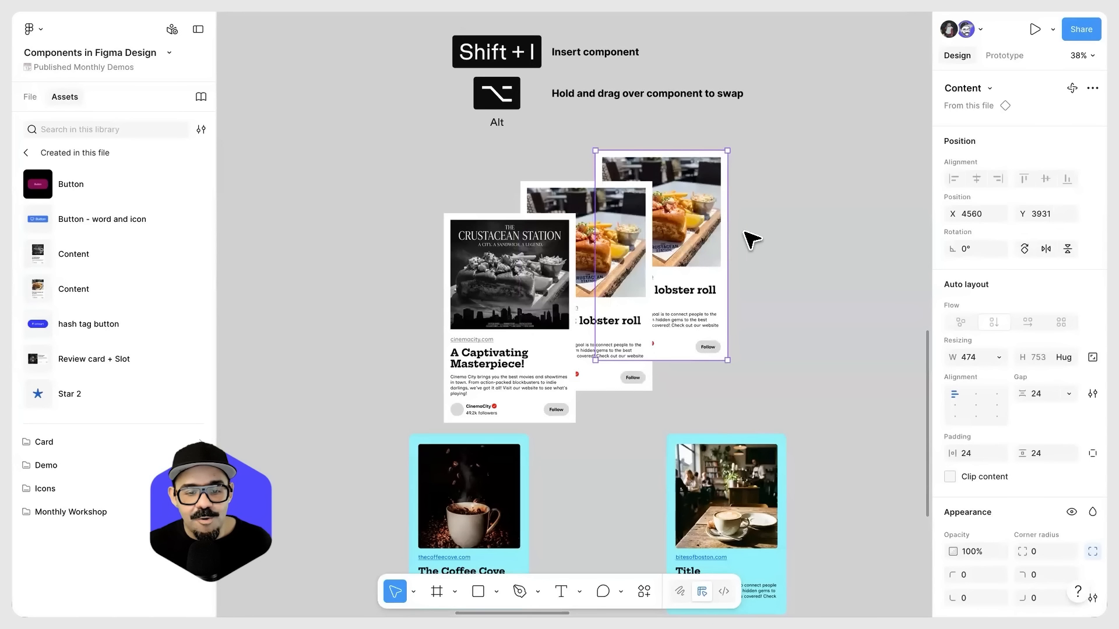
click(401, 379)
scroll(376, 280, down, 3)
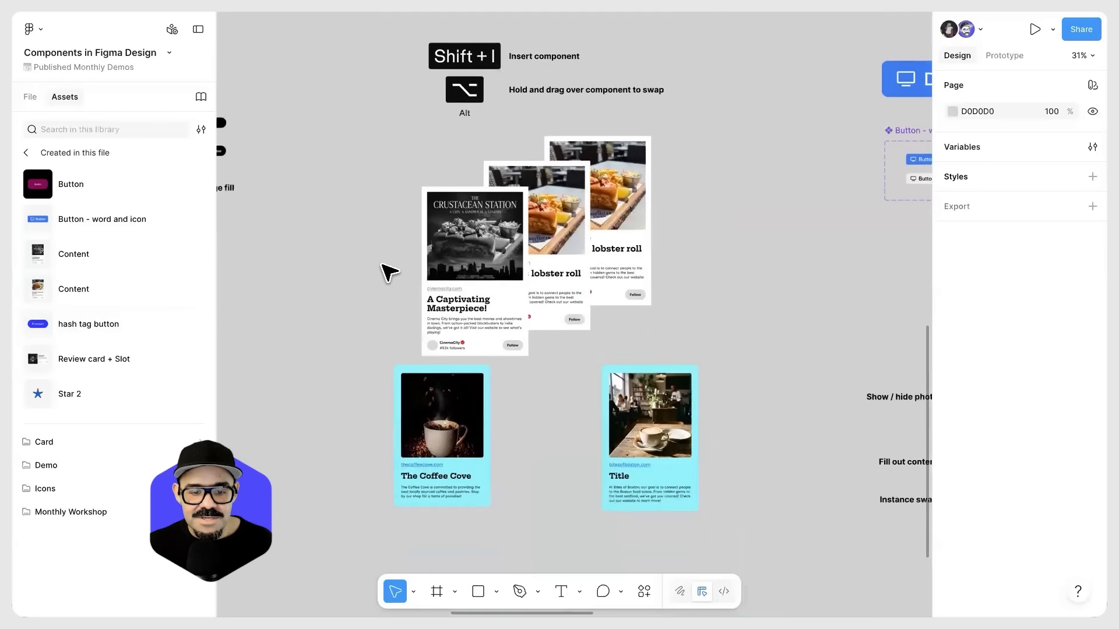
Step: Undo the Content component swaps on the three stacked cards
key(ctrl+z)
key(ctrl+z)
key(ctrl+z)
key(ctrl+z)
key(ctrl+z)
key(ctrl+z)
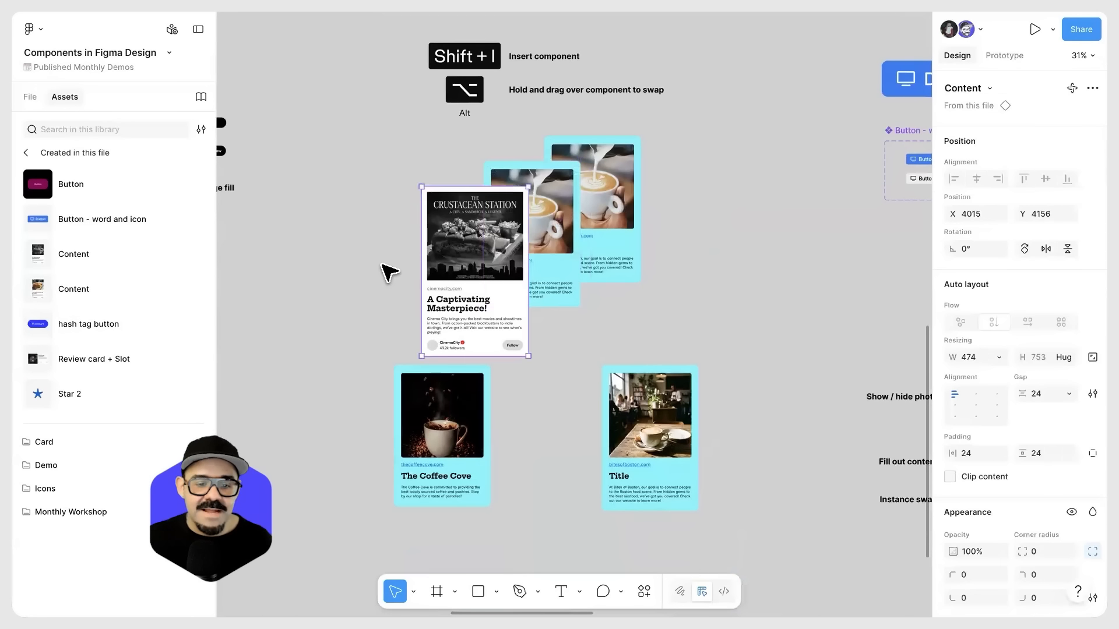
Step: Return to the Building a component section and examine the Star 2 main component
drag(557, 244, 546, 289)
drag(651, 124, 624, 405)
scroll(429, 207, up, 3)
drag(575, 253, 807, 217)
scroll(591, 240, down, 5)
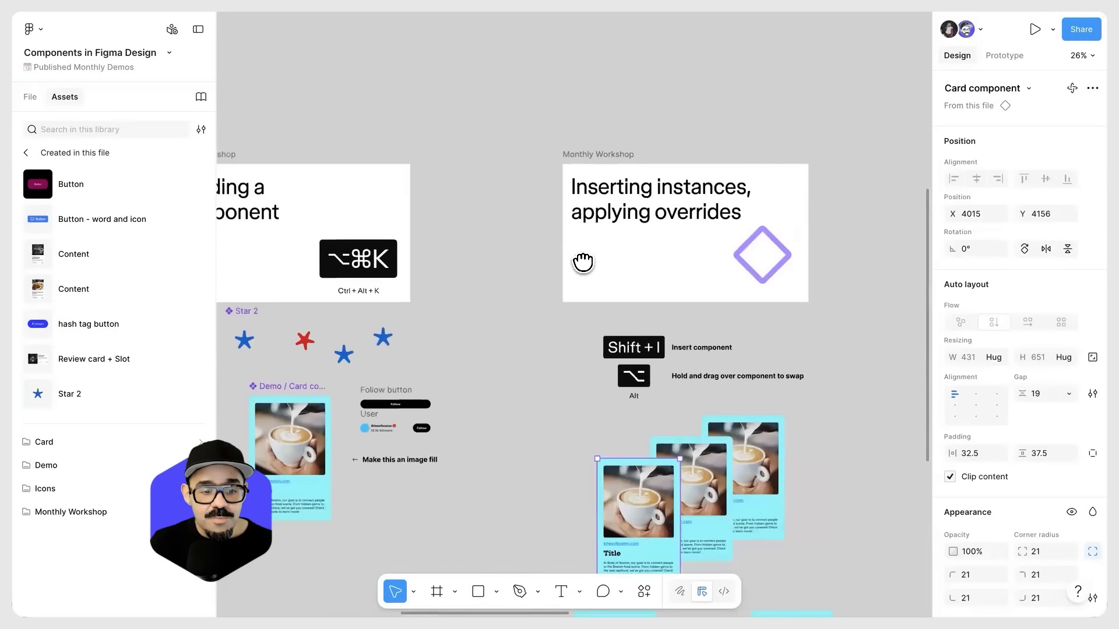
scroll(606, 257, left, 3)
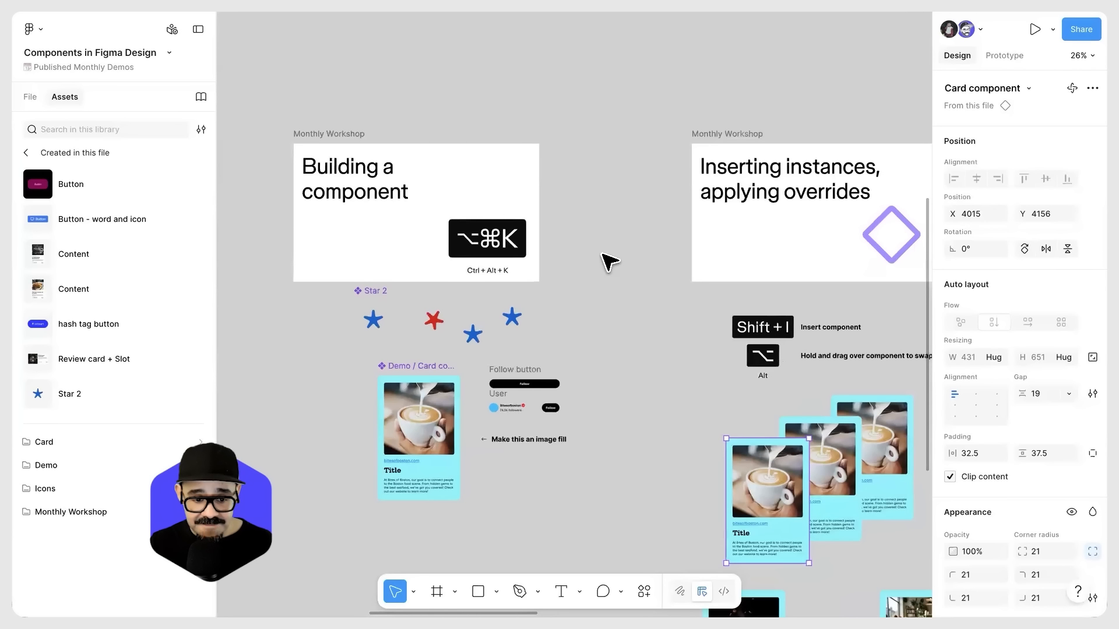
scroll(440, 437, up, 3)
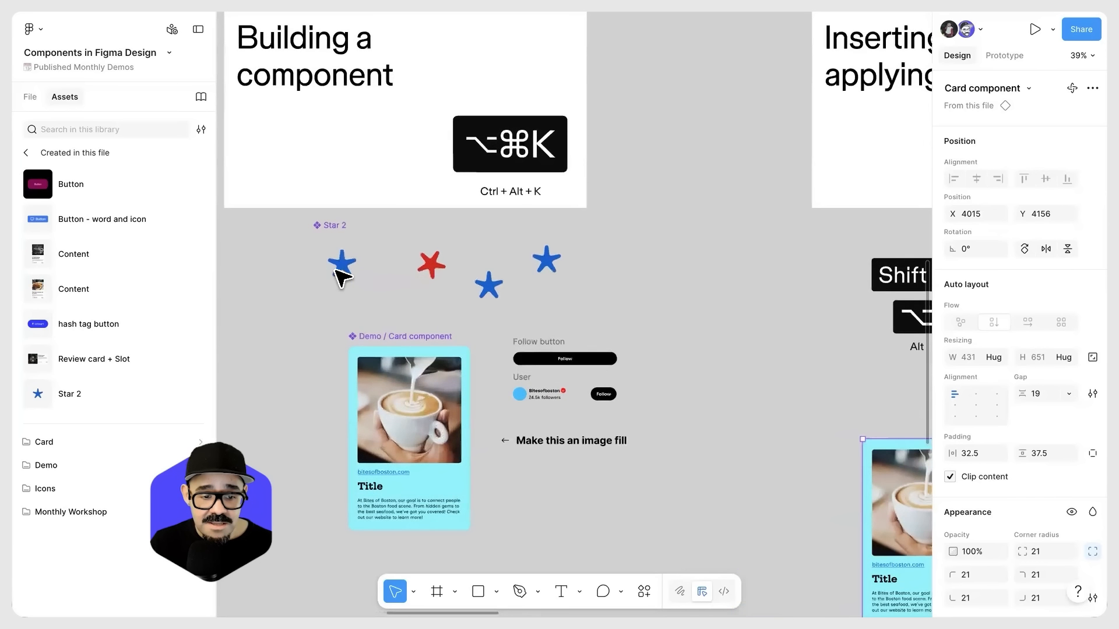
click(346, 271)
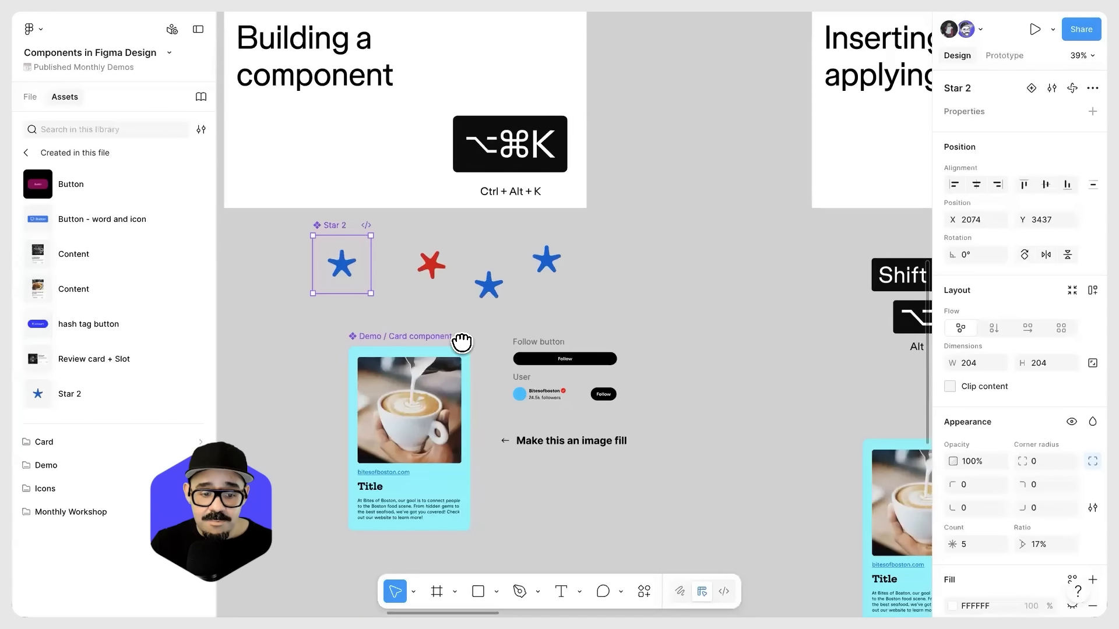
scroll(457, 340, up, 5)
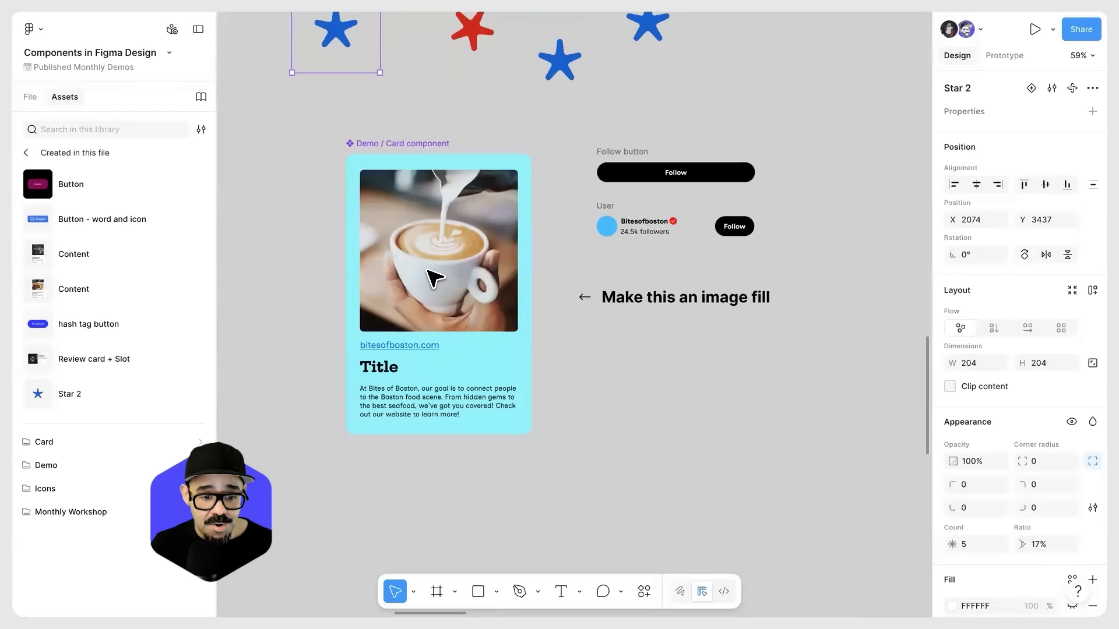
Step: Select the latte photo inside the Demo / Card component and open its image fill settings
click(457, 308)
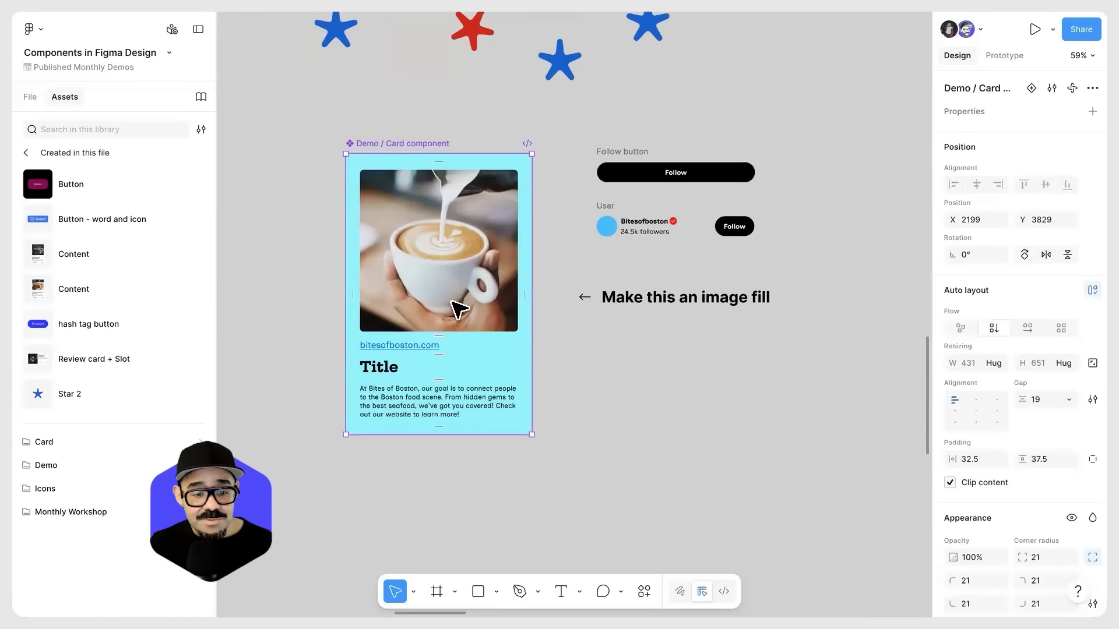
click(440, 272)
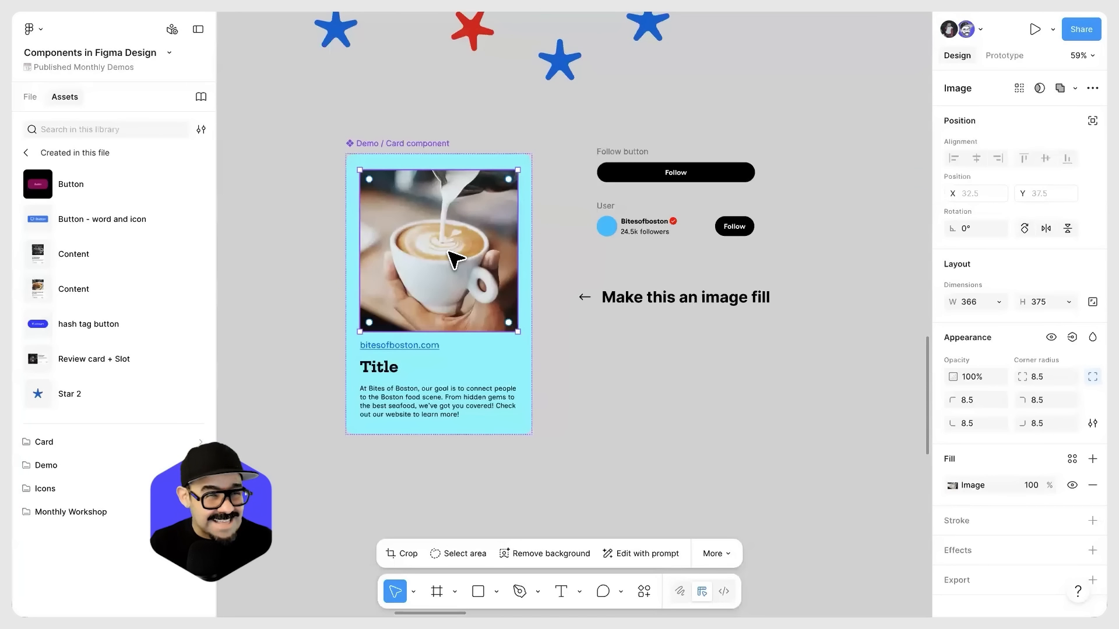
click(952, 485)
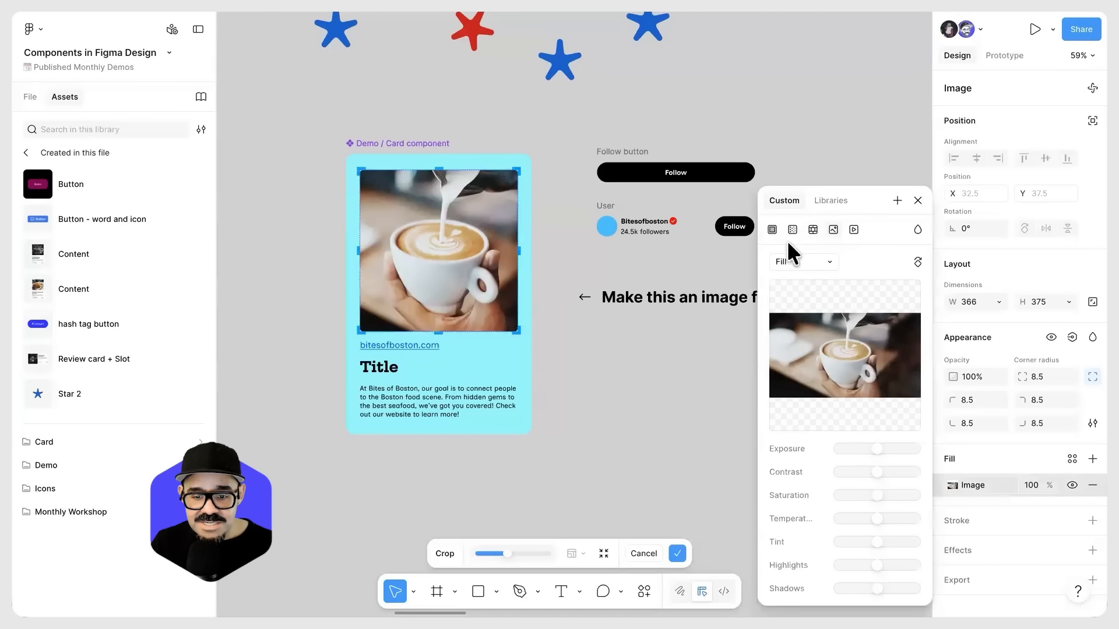
Step: Try resetting the latte photo by switching its fill type, removing the fill and adding a fresh image fill
click(772, 229)
click(832, 230)
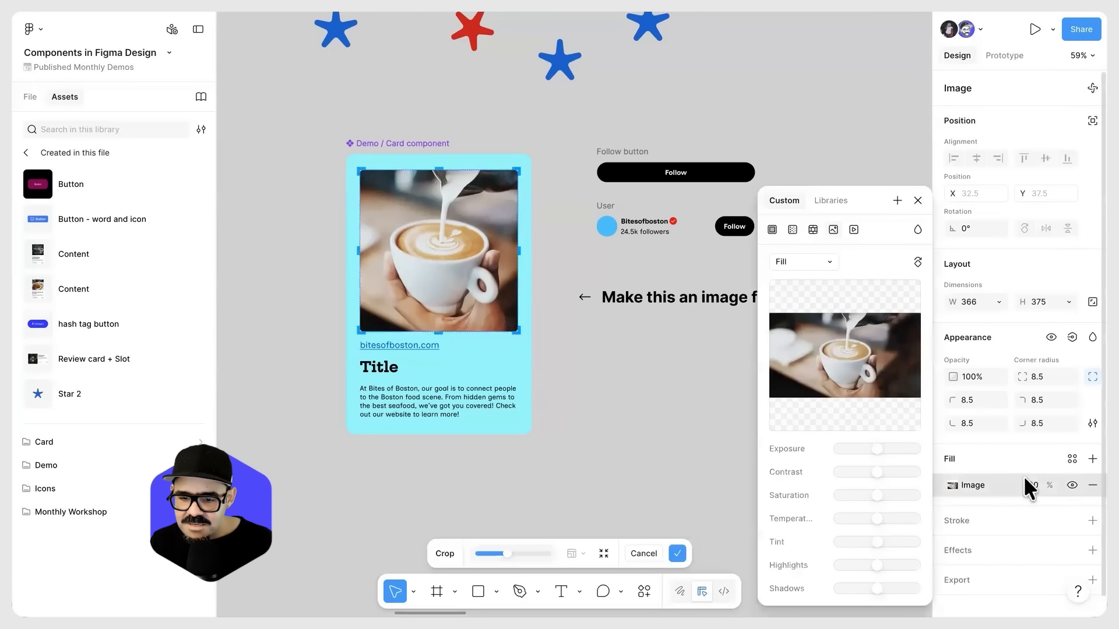
click(1092, 485)
click(1092, 484)
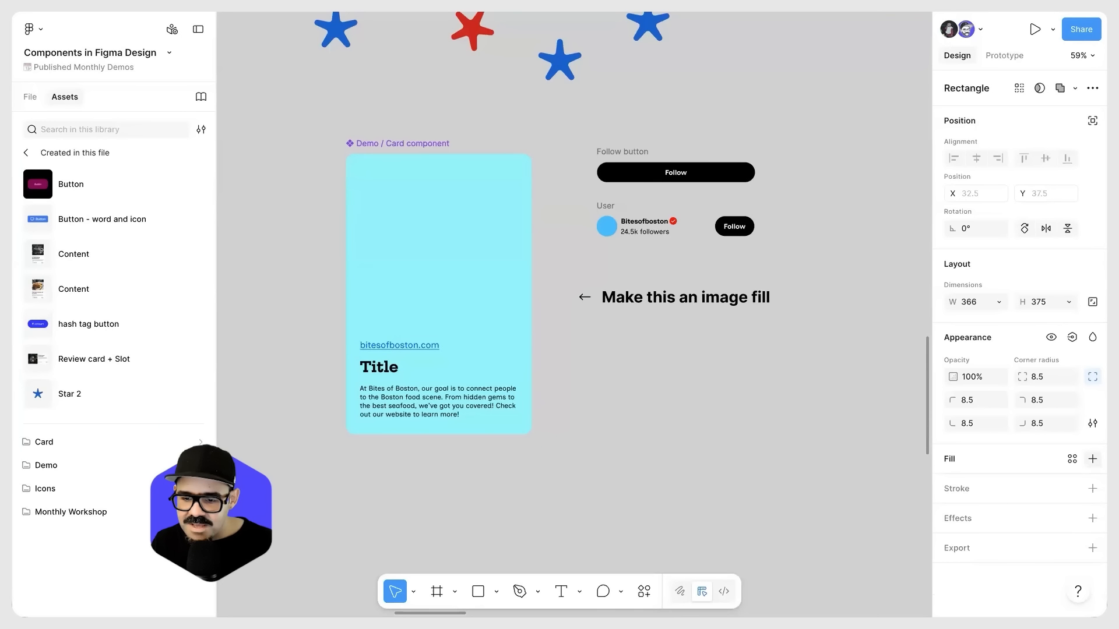
click(1092, 458)
click(832, 235)
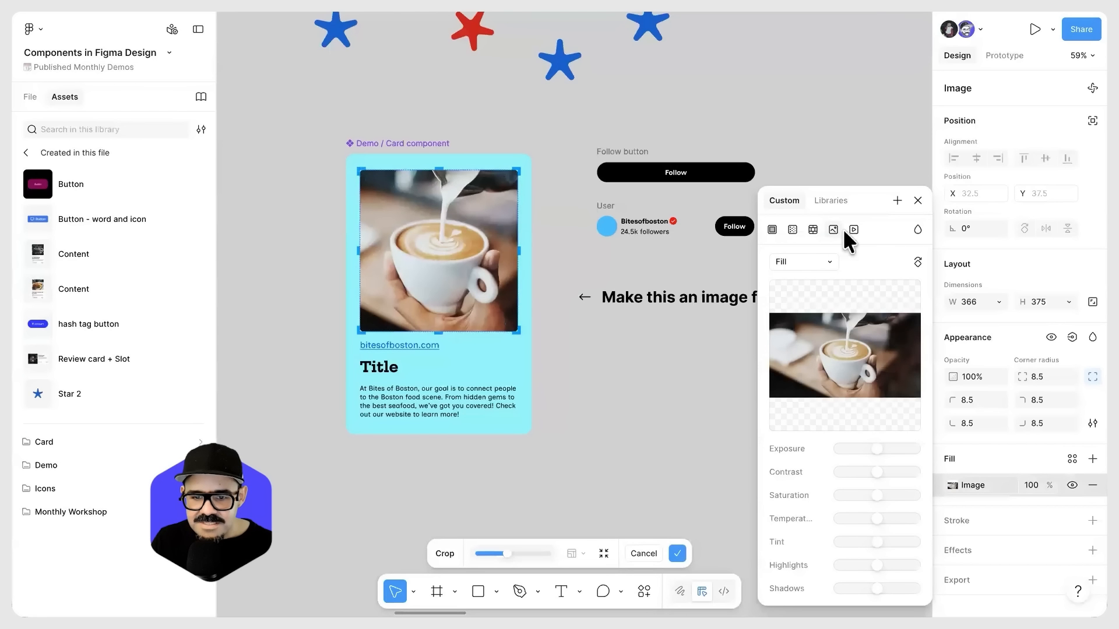
Step: Add a 000000 fill at 20% to the card's photo and remove its latte image fill
click(1093, 460)
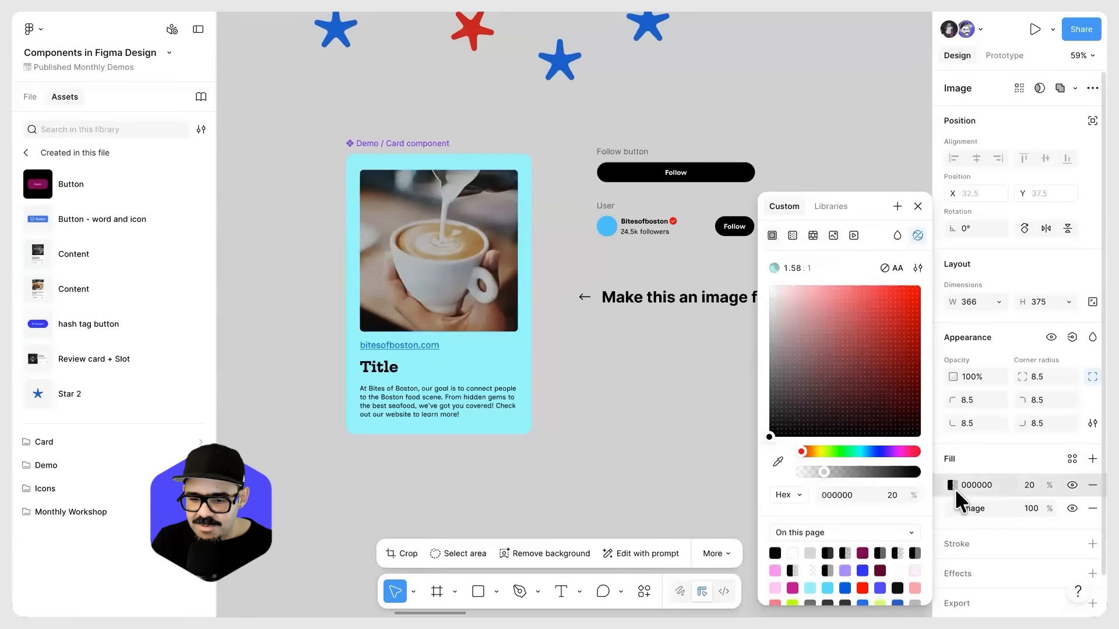
click(955, 488)
click(1093, 508)
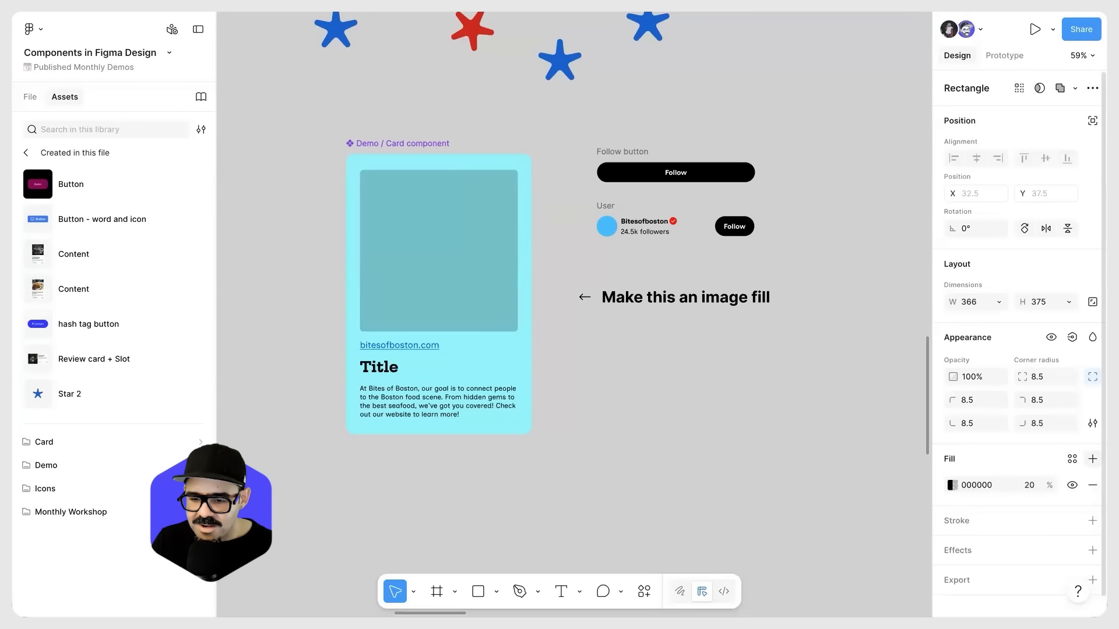
Step: Add an empty image fill above the 000000 fill on the card's photo, without uploading a picture
click(1092, 460)
click(834, 235)
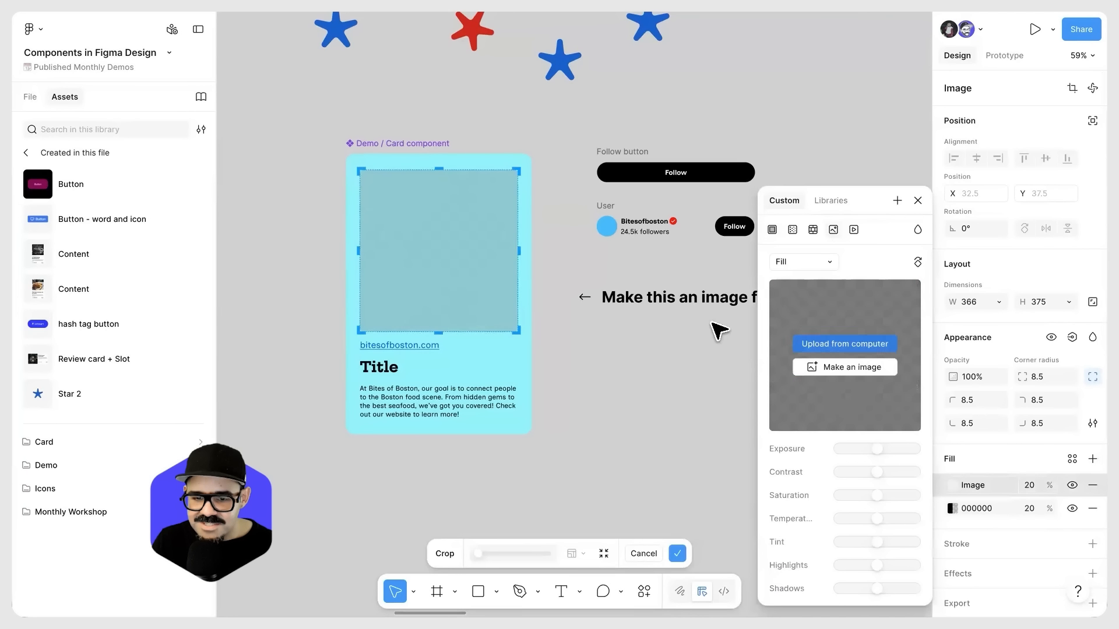
click(918, 200)
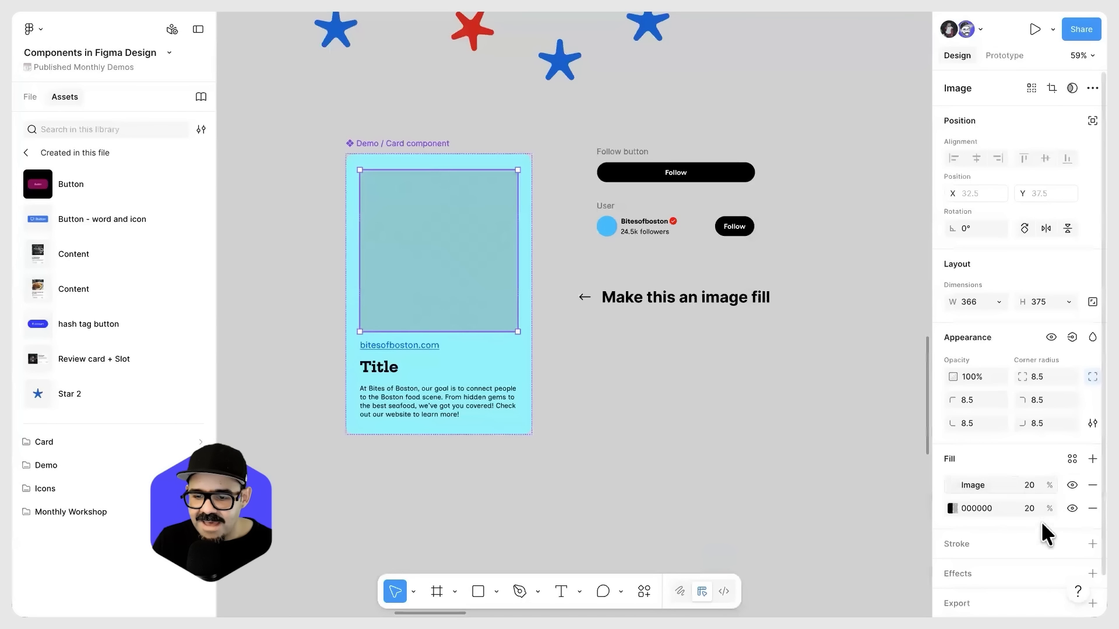
Step: Set the empty image fill's opacity to 100% and remove the 000000 fill beneath it
click(1028, 487)
text(4)
key(BackSpace)
text(100)
key(Return)
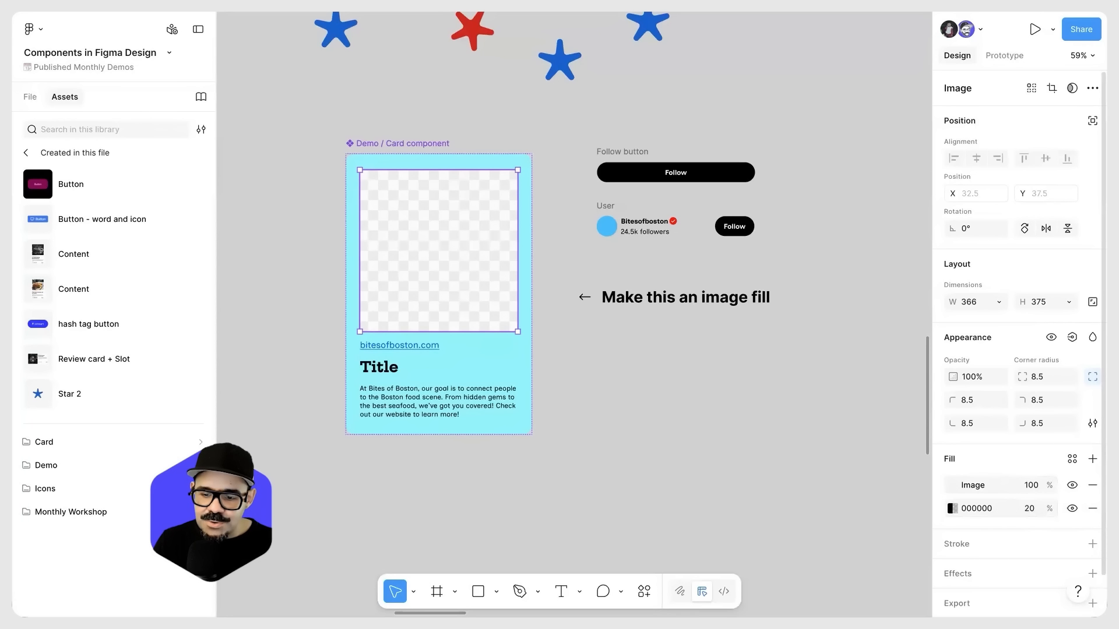
click(1093, 509)
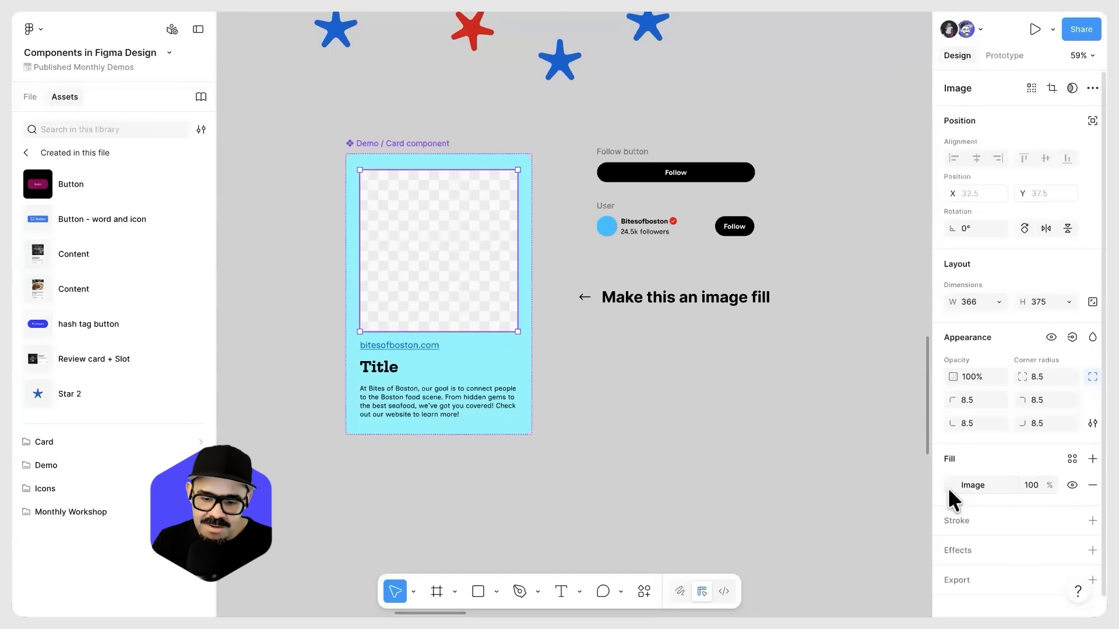
click(699, 420)
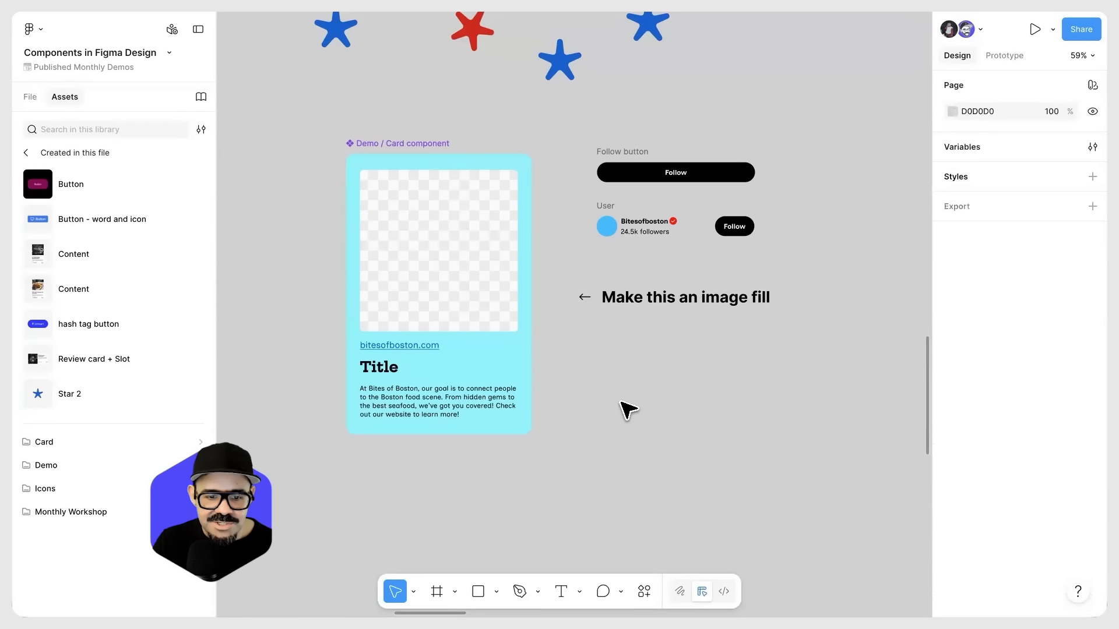
Step: Change the background fill of the Demo / Card component to white, FFFFFF
click(530, 369)
scroll(953, 467, down, 3)
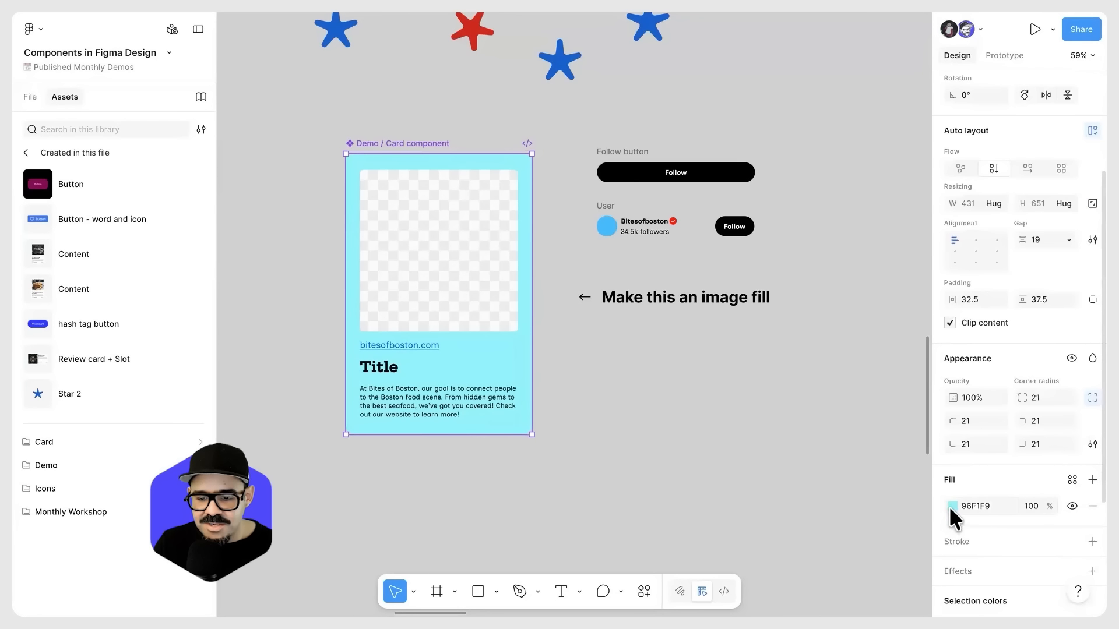
click(952, 506)
drag(828, 394, 755, 276)
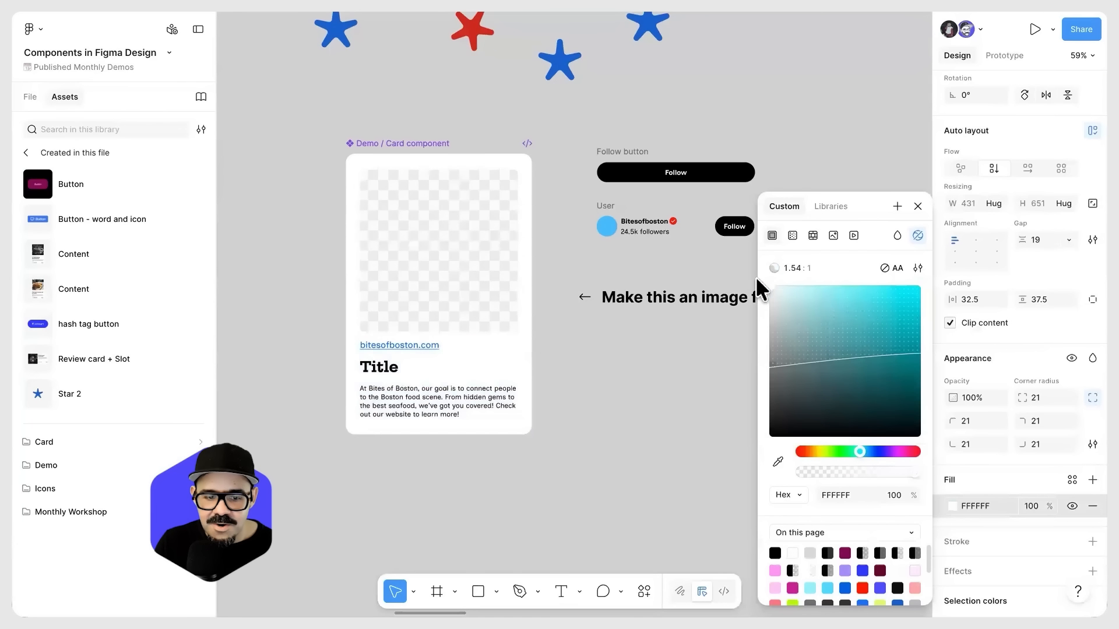
click(679, 409)
Step: Examine how the three stacked card instances and the two overridden cards below them follow the main component
scroll(679, 410, down, 3)
drag(842, 480, 359, 369)
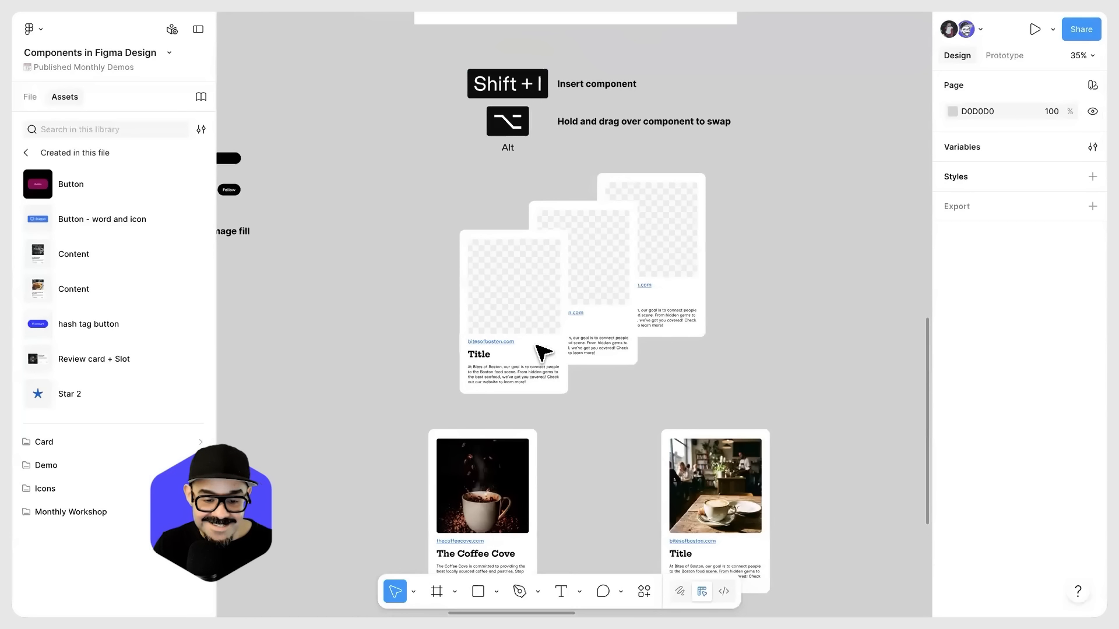
scroll(562, 311, up, 2)
scroll(605, 334, down, 5)
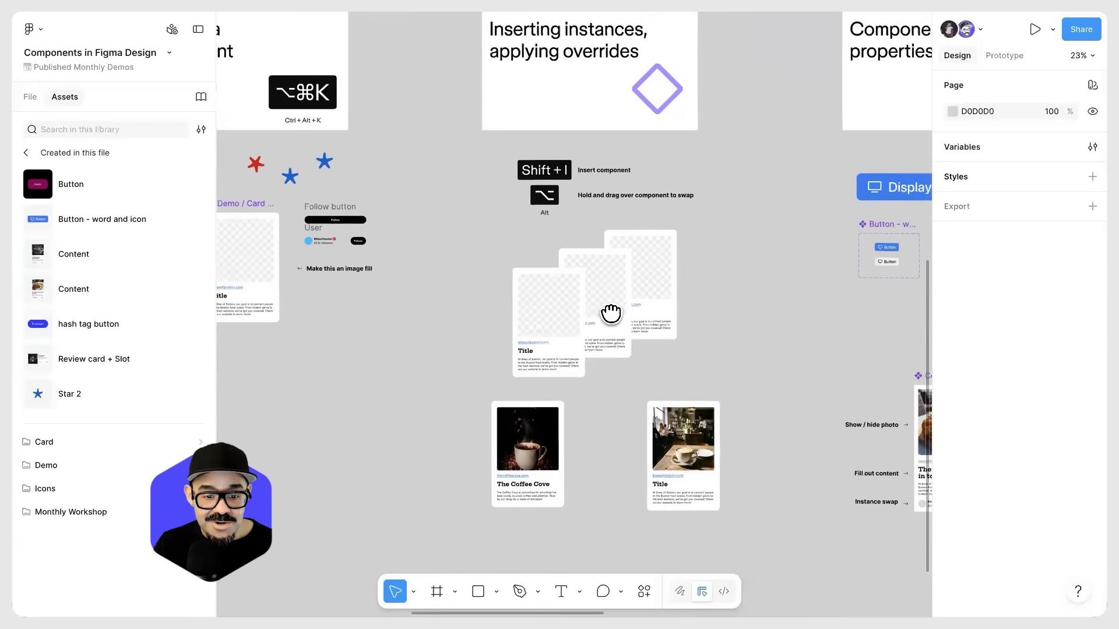
drag(588, 359, 588, 374)
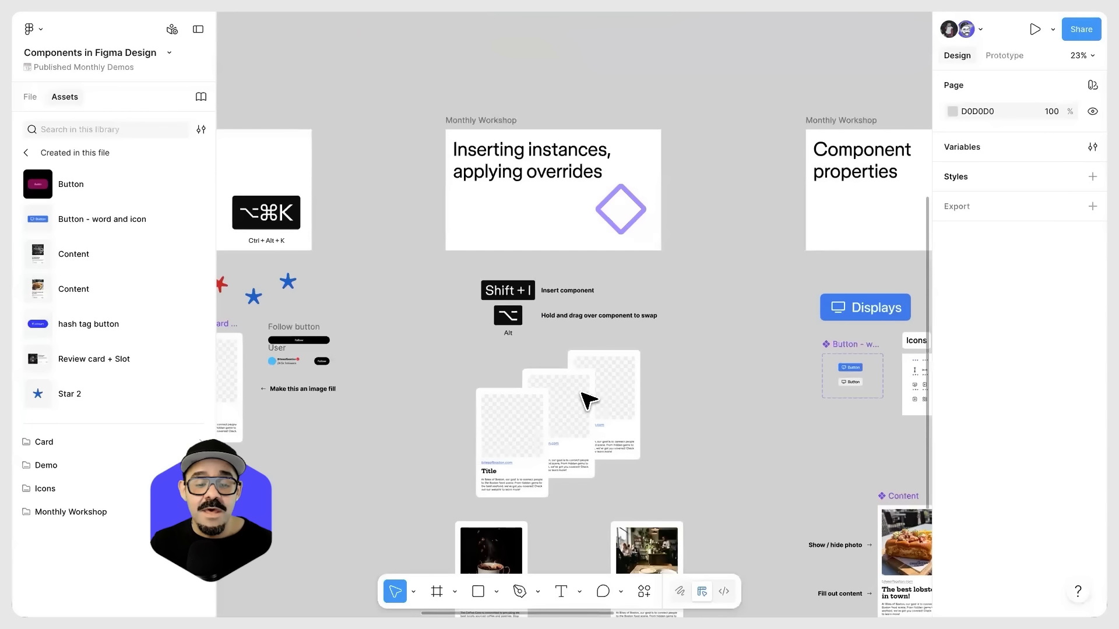
scroll(585, 400, up, 3)
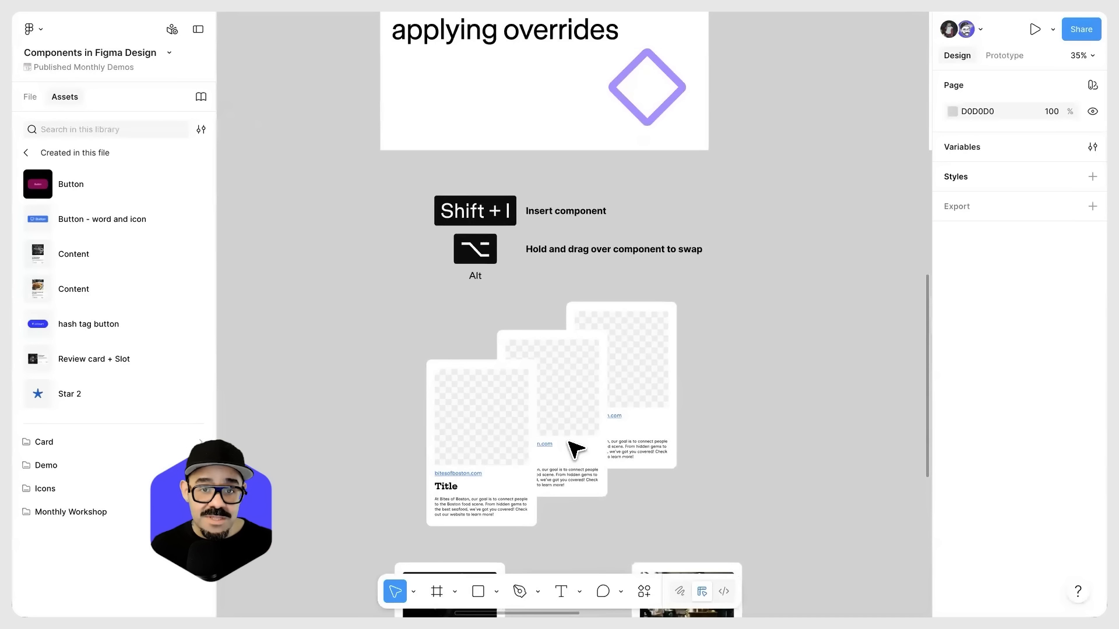
click(576, 449)
scroll(582, 460, down, 1)
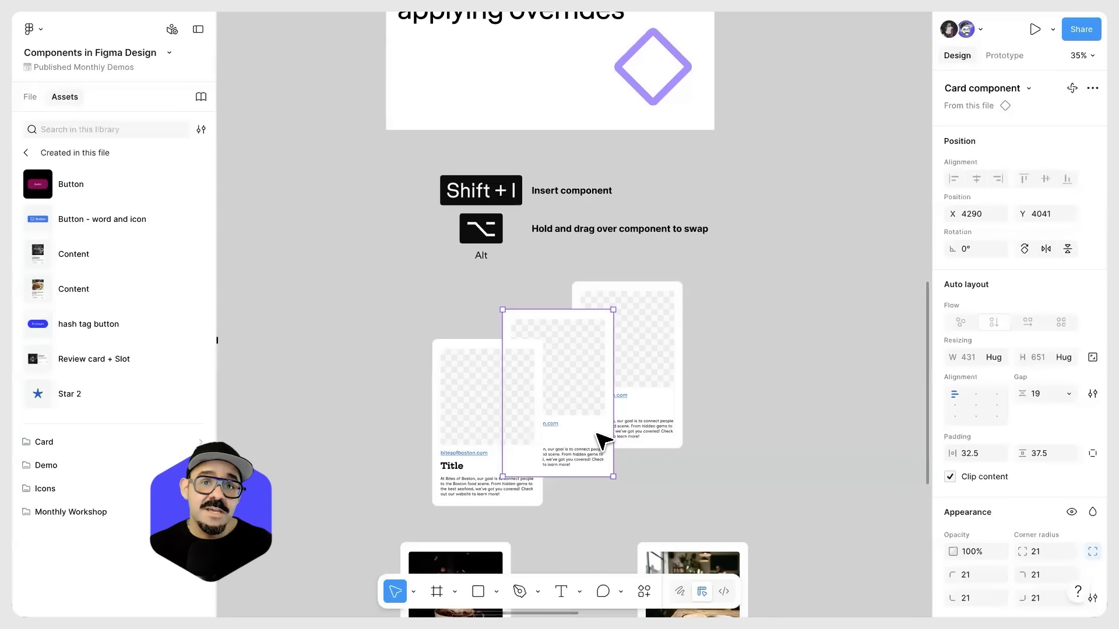
Step: Go to the Component properties section and examine its list of property types and the Displays button instance
scroll(641, 478, down, 4)
drag(746, 512, 680, 365)
drag(588, 403, 493, 427)
click(638, 279)
drag(717, 253, 456, 437)
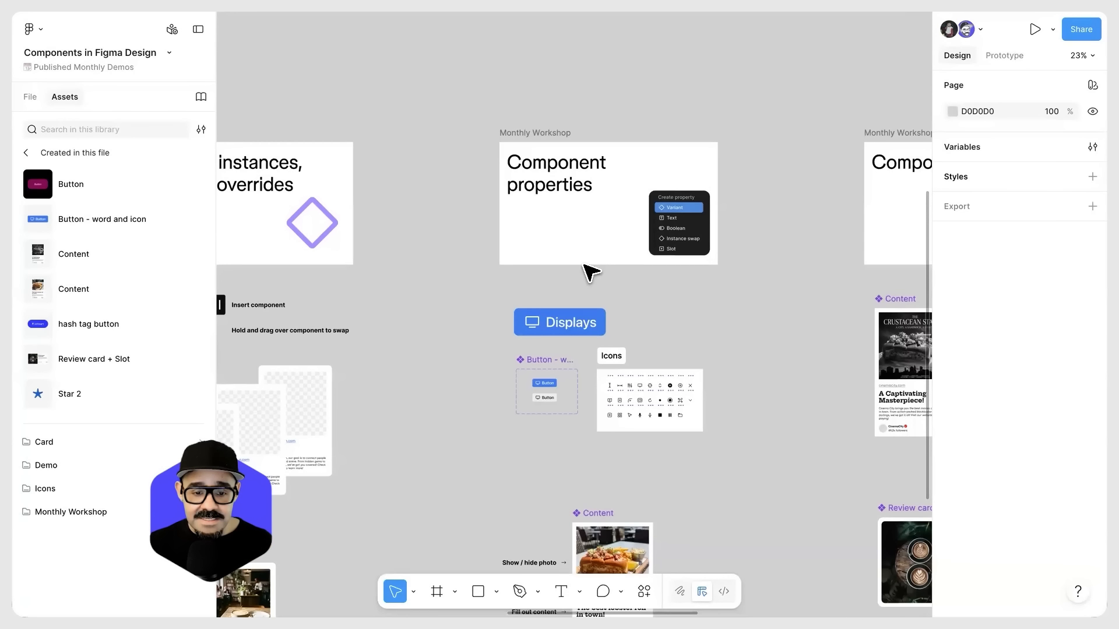
scroll(633, 256, up, 5)
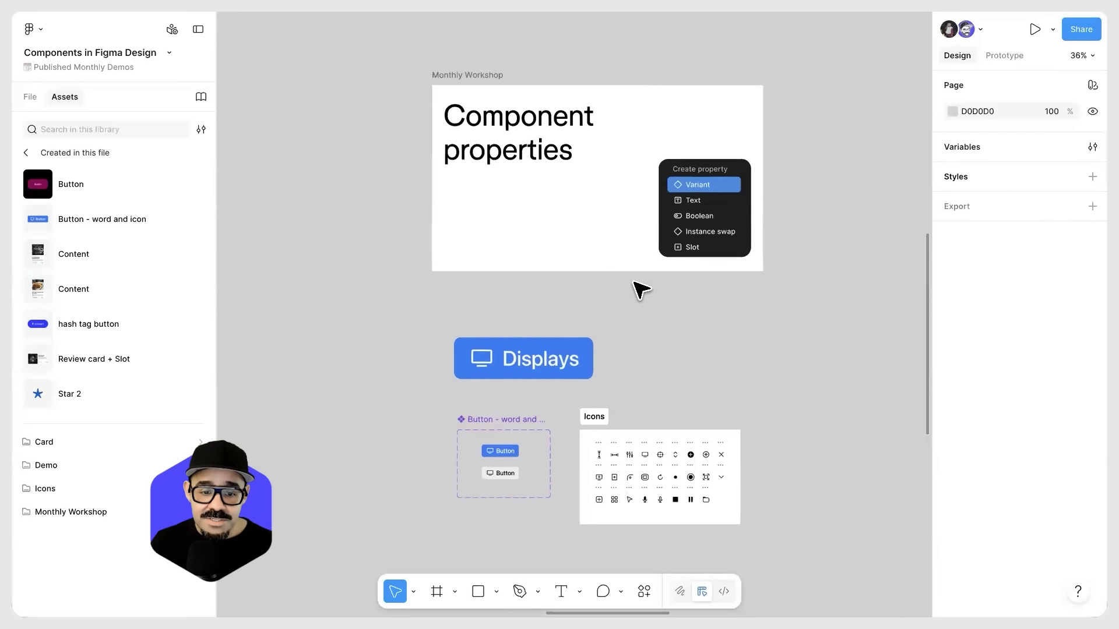
drag(715, 355, 694, 347)
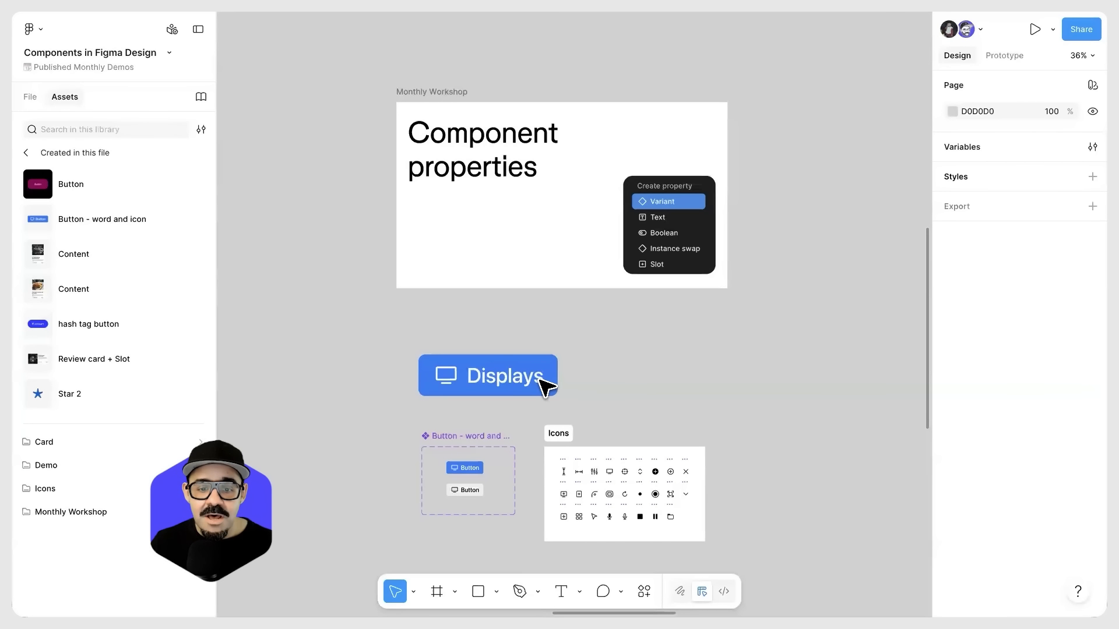
click(547, 385)
scroll(684, 204, up, 5)
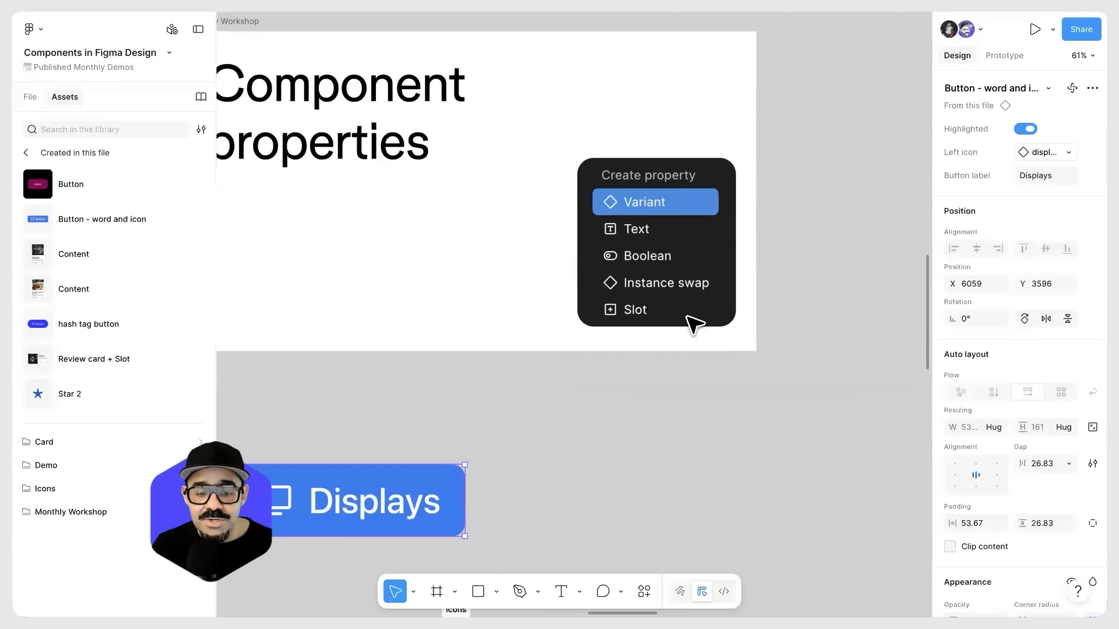
scroll(693, 324, down, 5)
scroll(680, 407, down, 2)
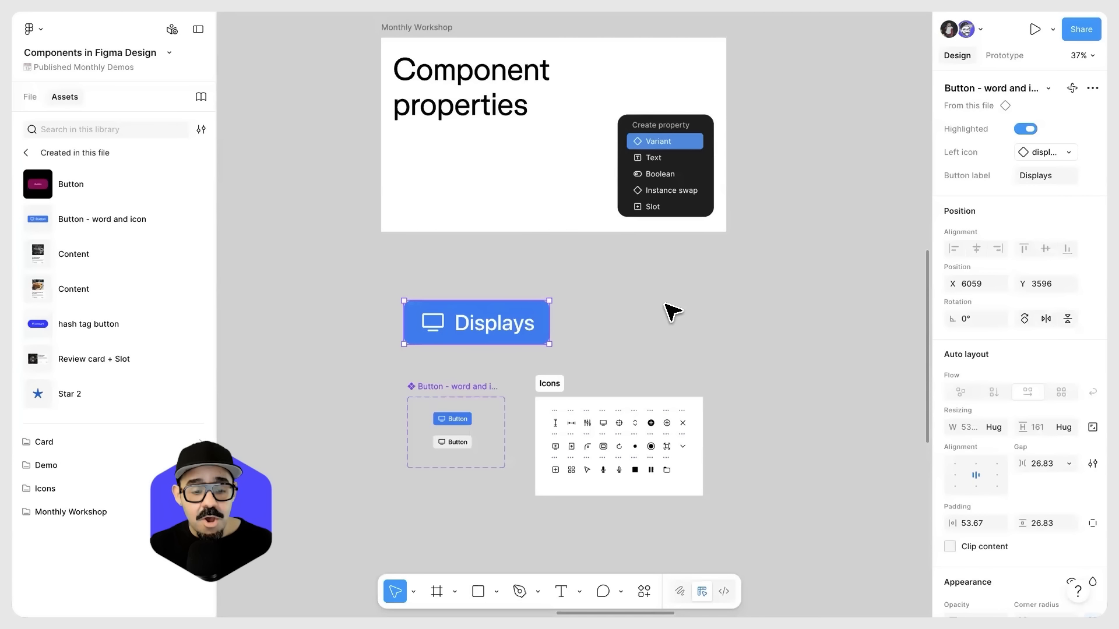
Step: Try swapping the front stacked card for the lobster roll Content component and undo the swap
scroll(411, 349, down, 3)
scroll(382, 369, down, 1)
drag(293, 412, 544, 344)
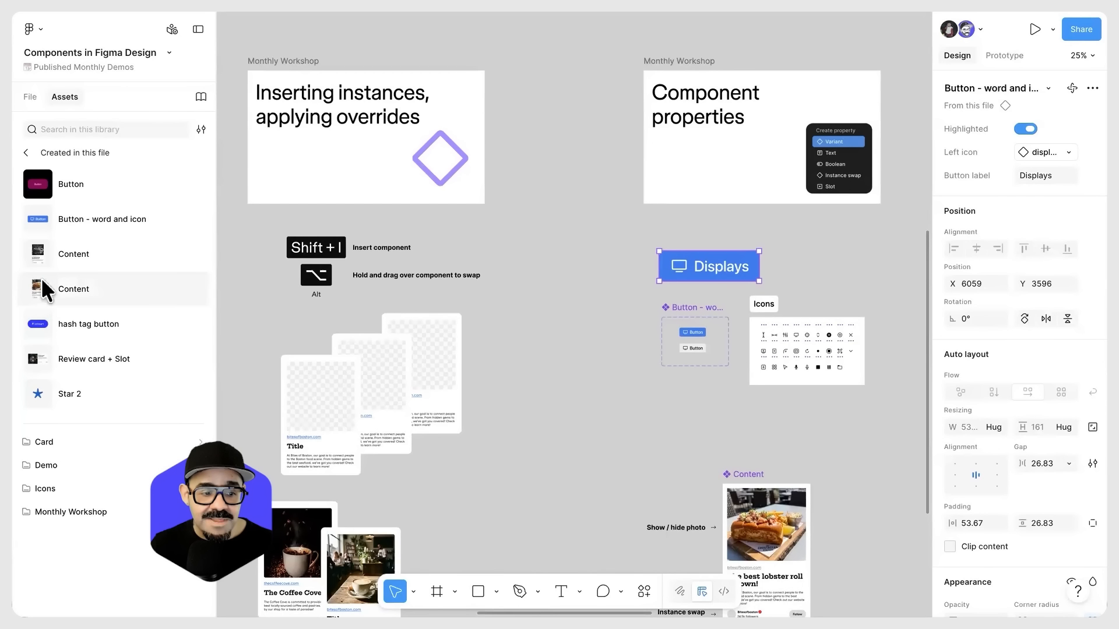
click(288, 364)
drag(76, 282, 321, 420)
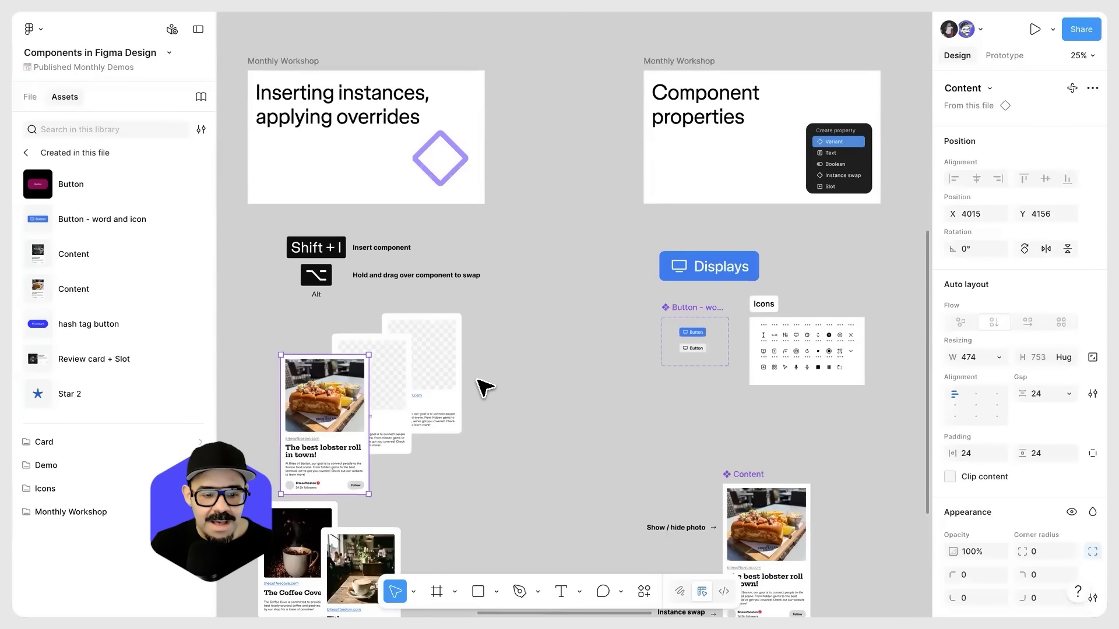
key(super+z)
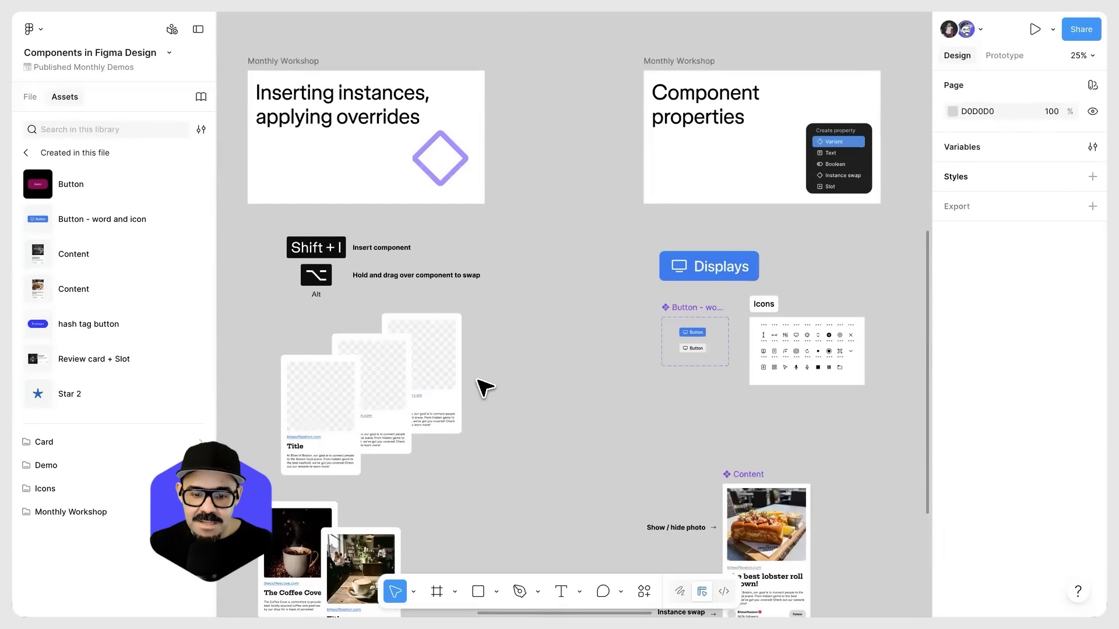
Step: Select the large Displays button instance to examine its Highlighted, Left icon and Button label properties
scroll(645, 399, up, 5)
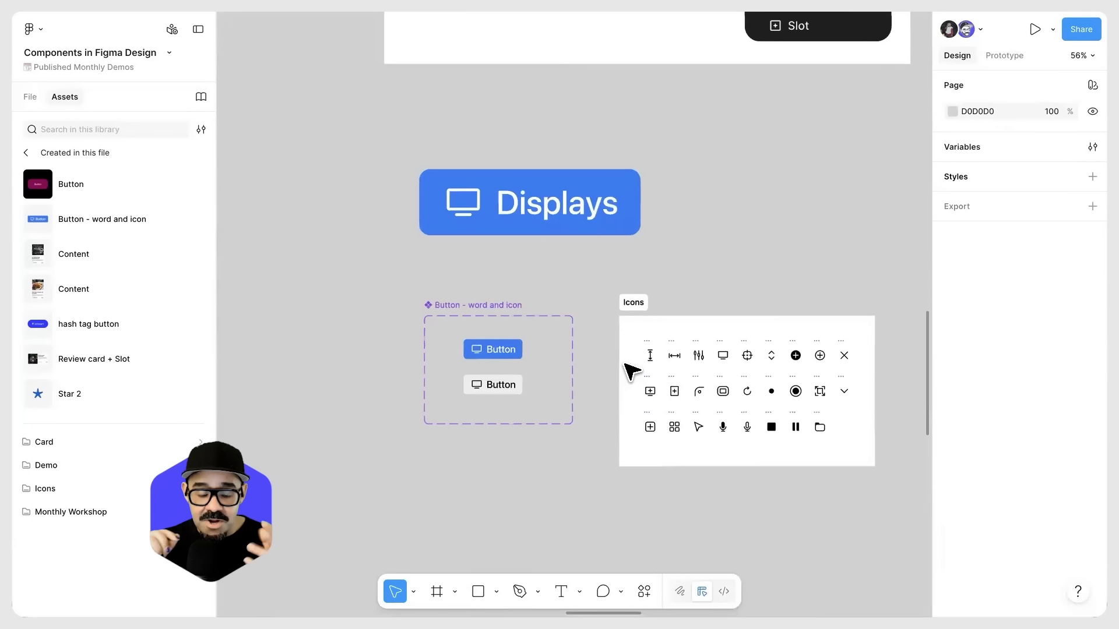
drag(651, 298, 563, 405)
click(413, 312)
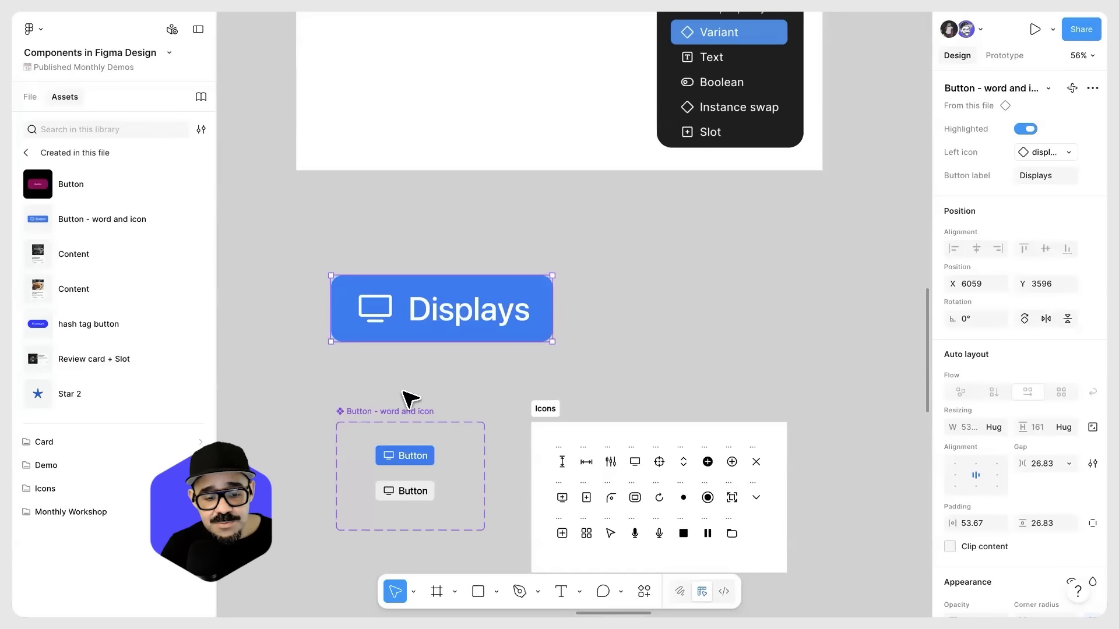
Step: View the properties of the Button - word and icon component set, and move the Displays instance to about X 6173, Y 3565
click(359, 413)
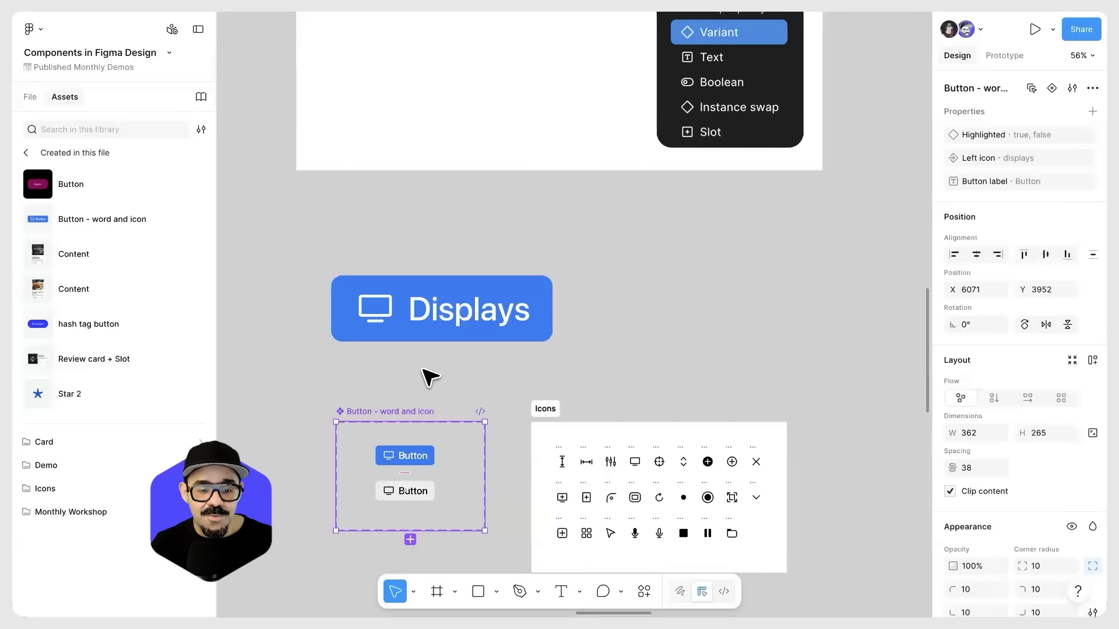
drag(460, 310, 527, 298)
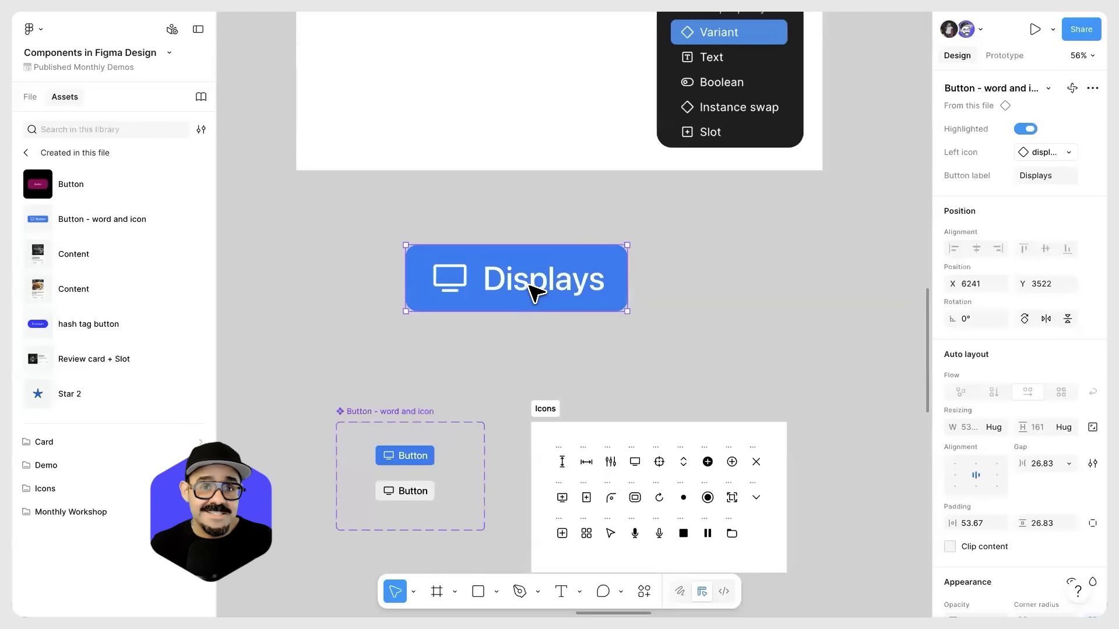
drag(533, 290, 502, 303)
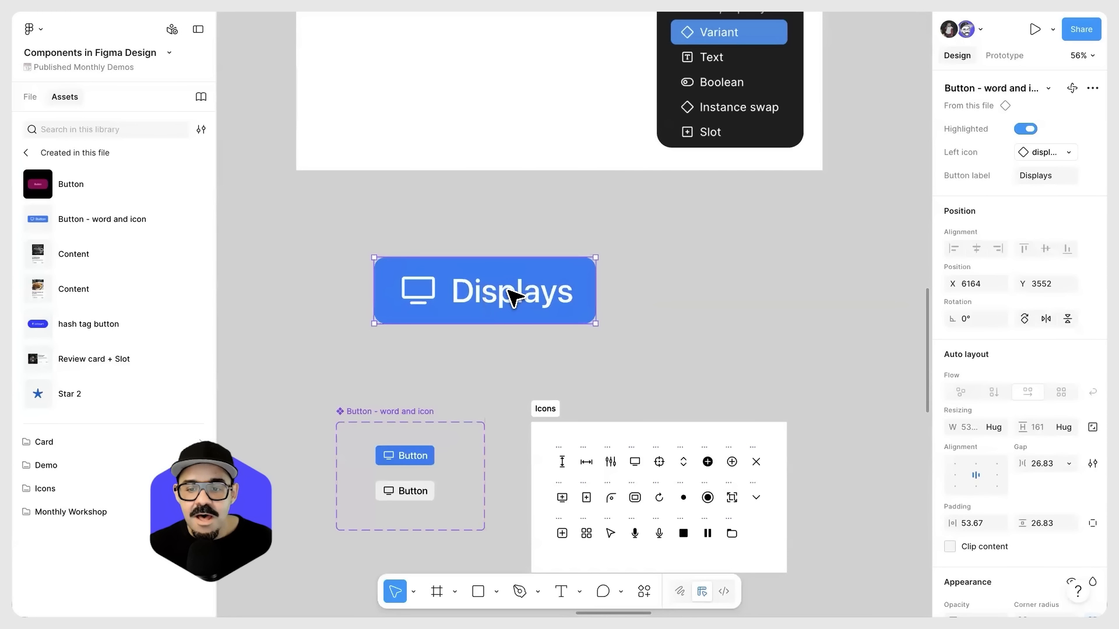
drag(571, 287, 575, 292)
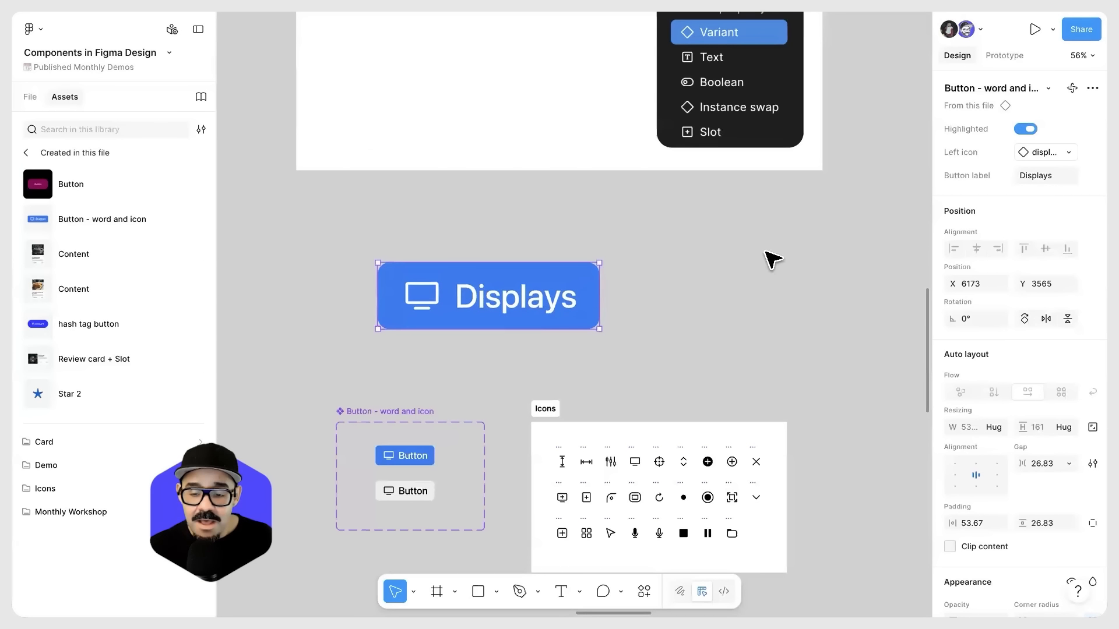
Step: Toggle the Highlighted property of the large Displays instance off and on repeatedly, leaving it on
click(1025, 129)
click(1025, 128)
click(1026, 129)
click(1025, 128)
click(1025, 128)
click(1025, 129)
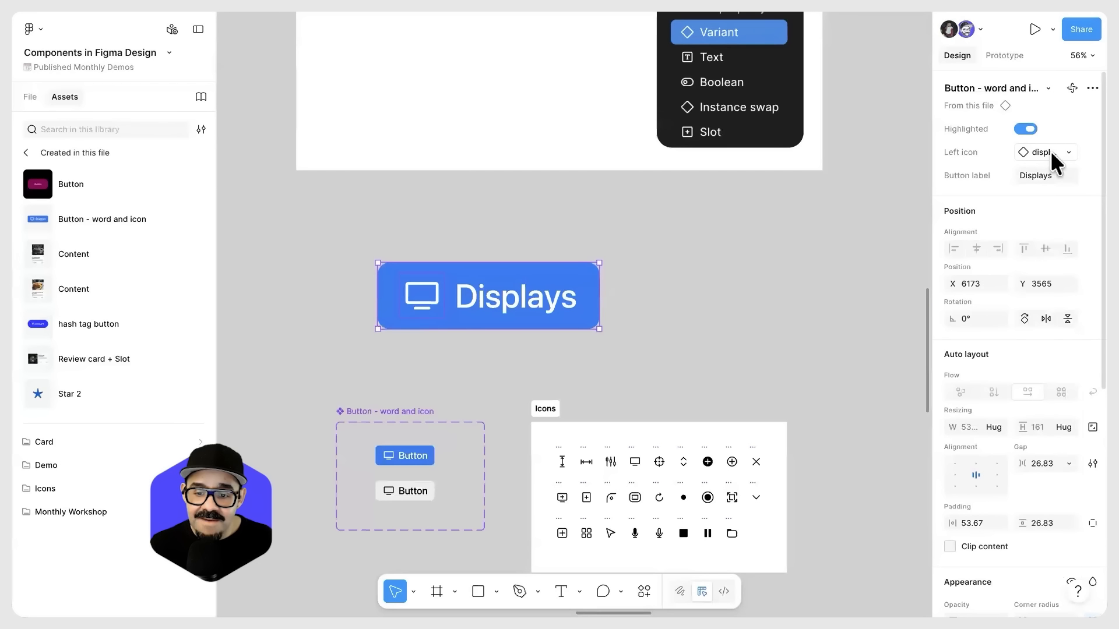
Step: Try chevron and folder as the left icon of the Displays instance, and swap in the add-window icon
click(1048, 150)
click(929, 262)
click(1043, 150)
click(972, 302)
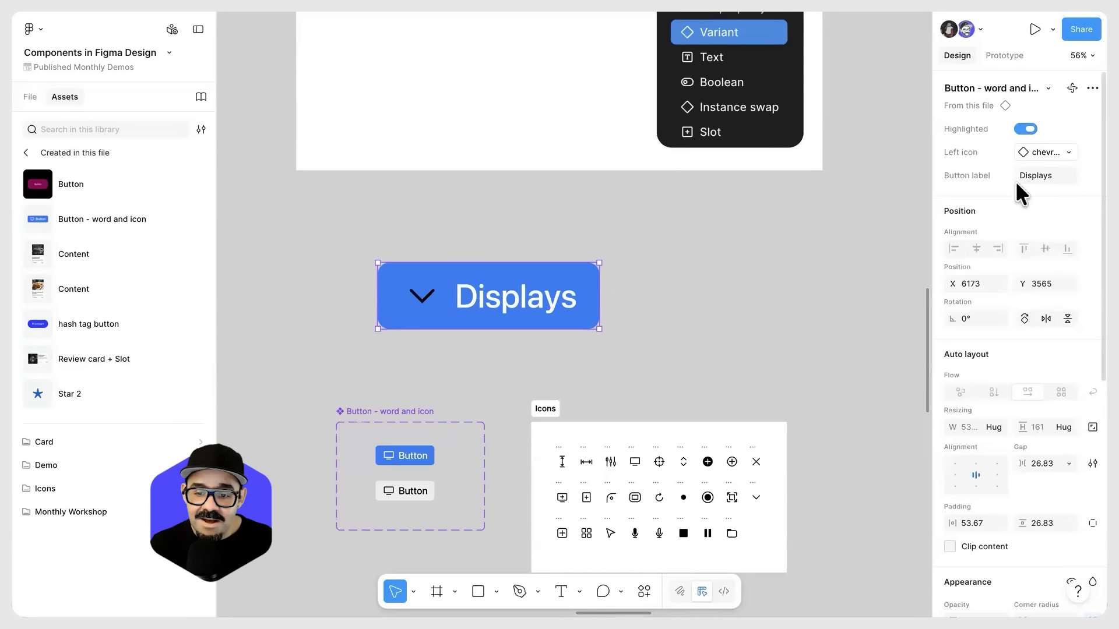
click(1046, 152)
click(1010, 302)
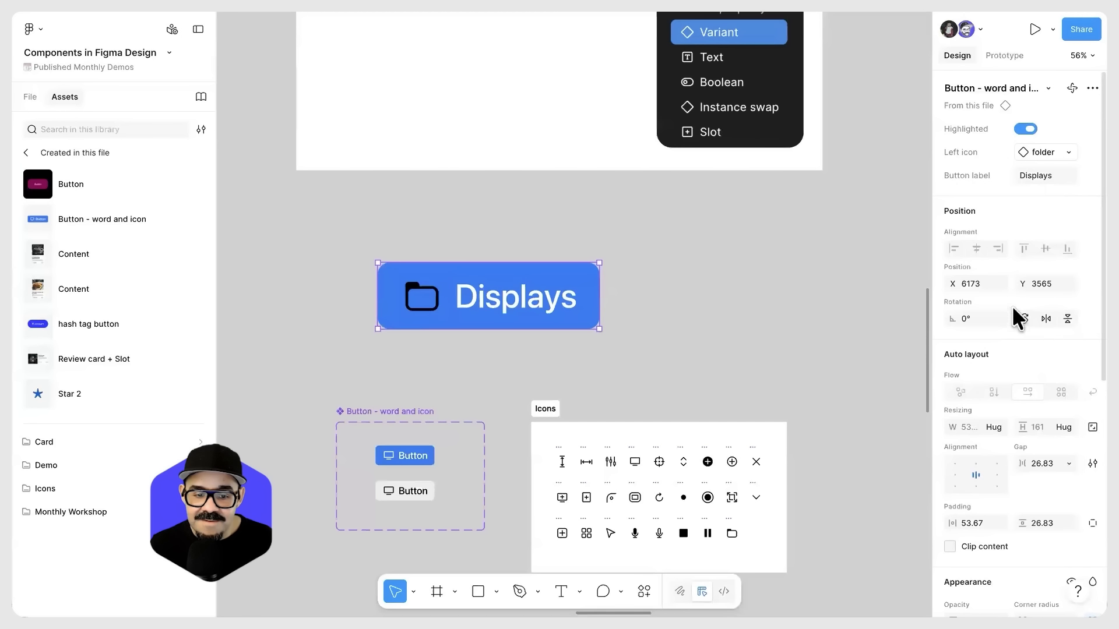
click(1040, 151)
click(928, 271)
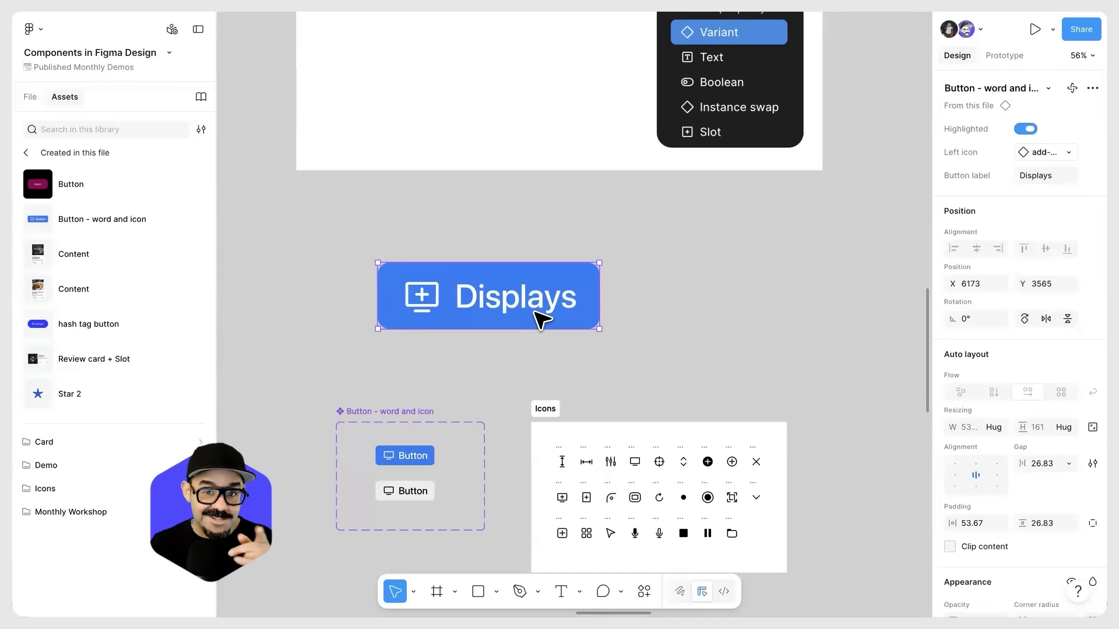
Step: Set the large instance's Button label to "Button" and reposition it at about X 6219, Y 3494
click(1037, 175)
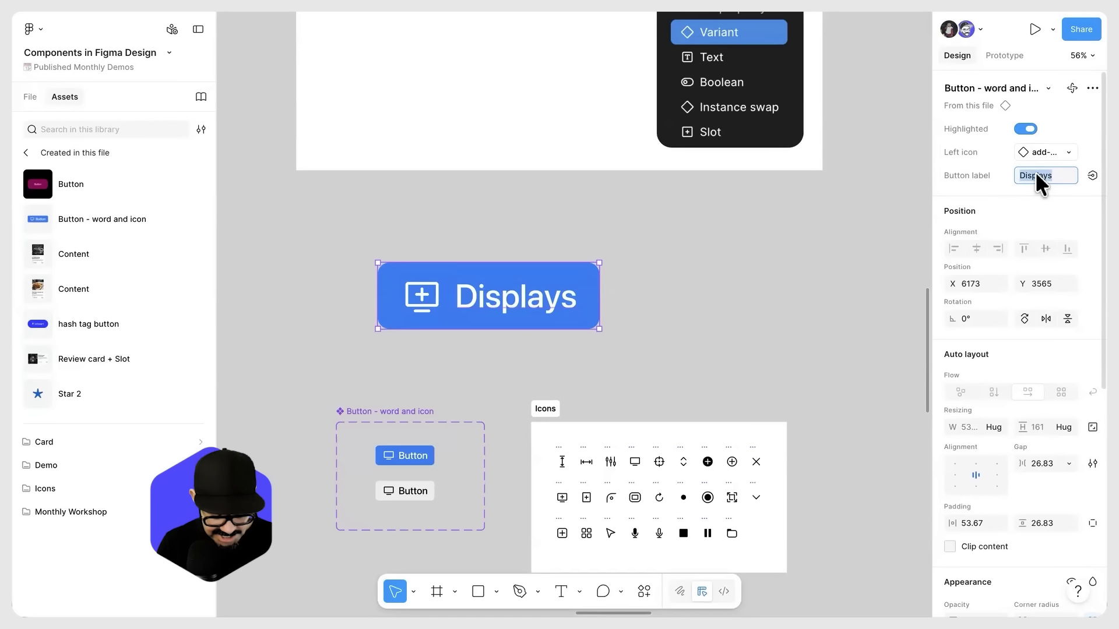
text(Button)
key(Return)
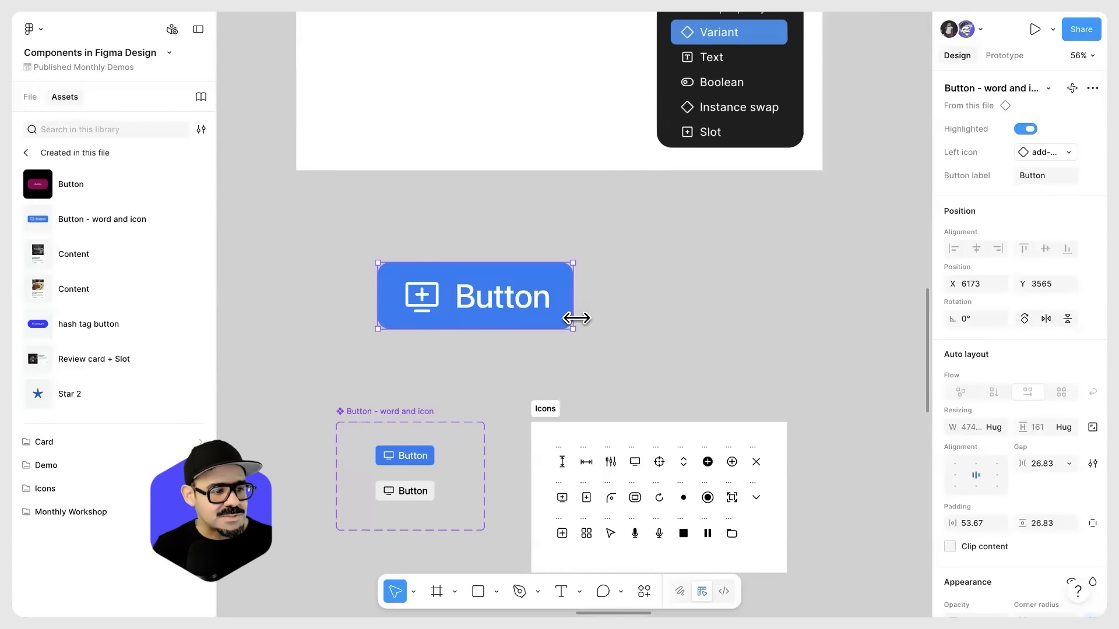
drag(469, 310, 535, 293)
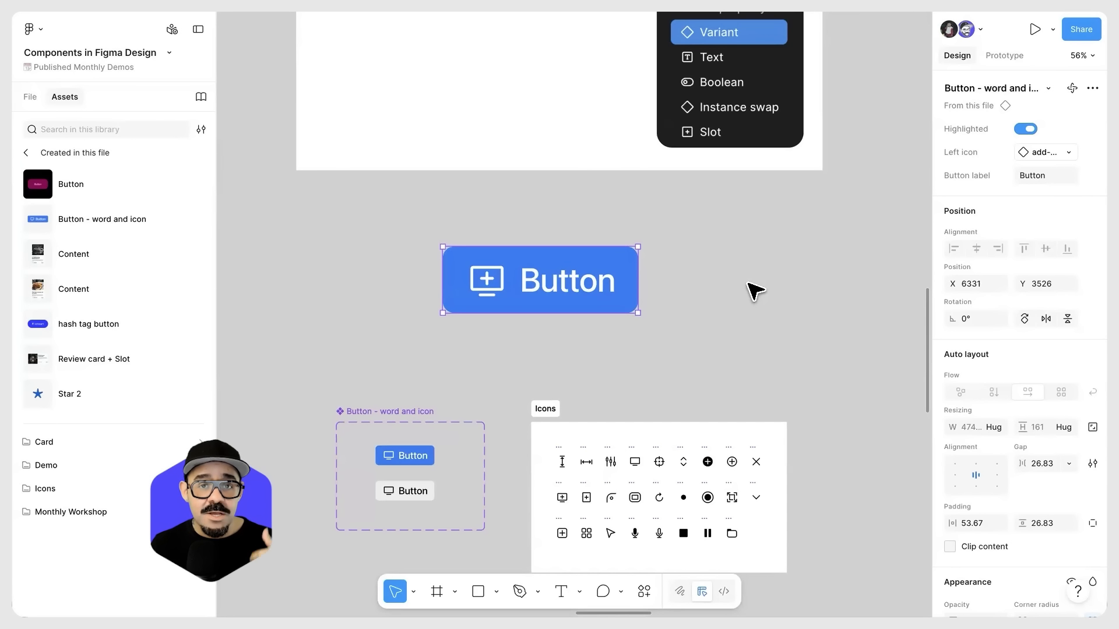
drag(542, 291, 486, 281)
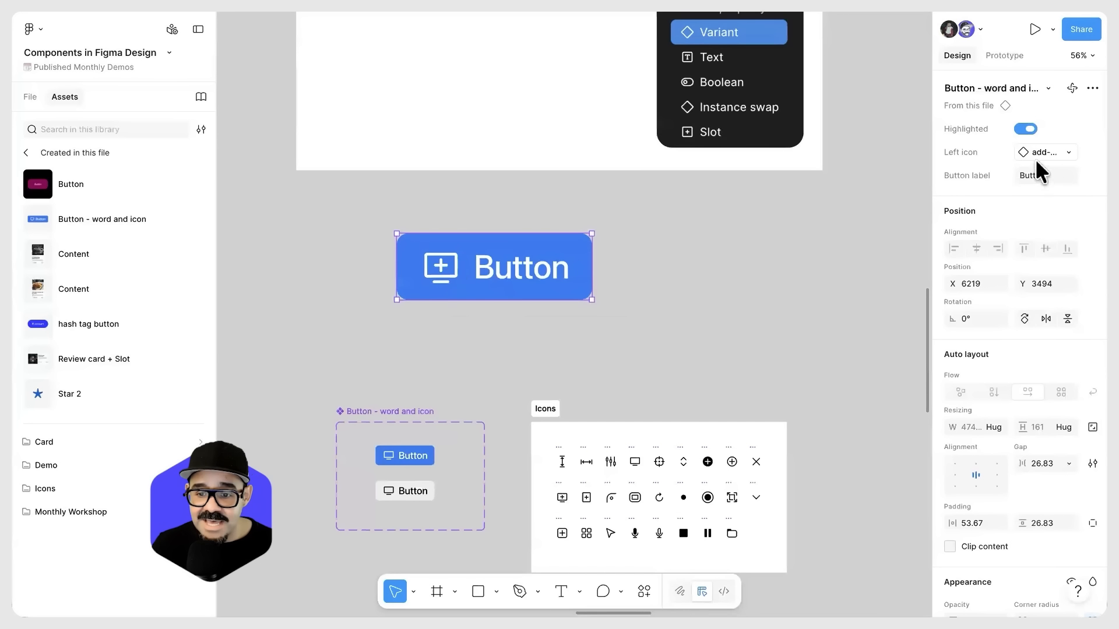
Step: Swap the left icon of the large Button instance to the displays icon
click(1055, 152)
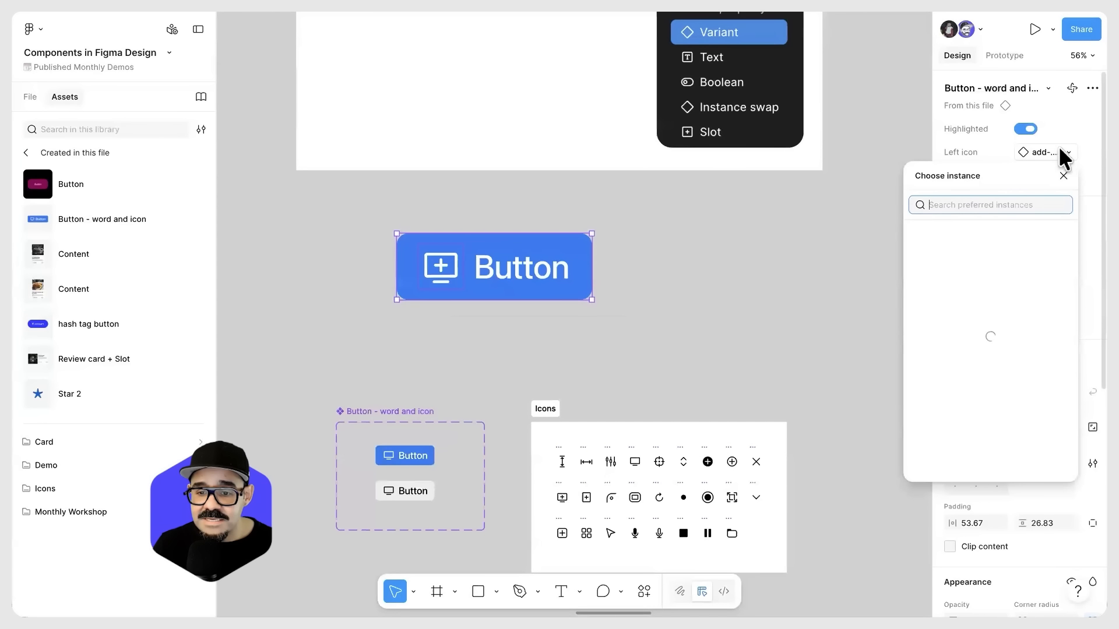
click(1067, 154)
click(1066, 155)
click(1053, 304)
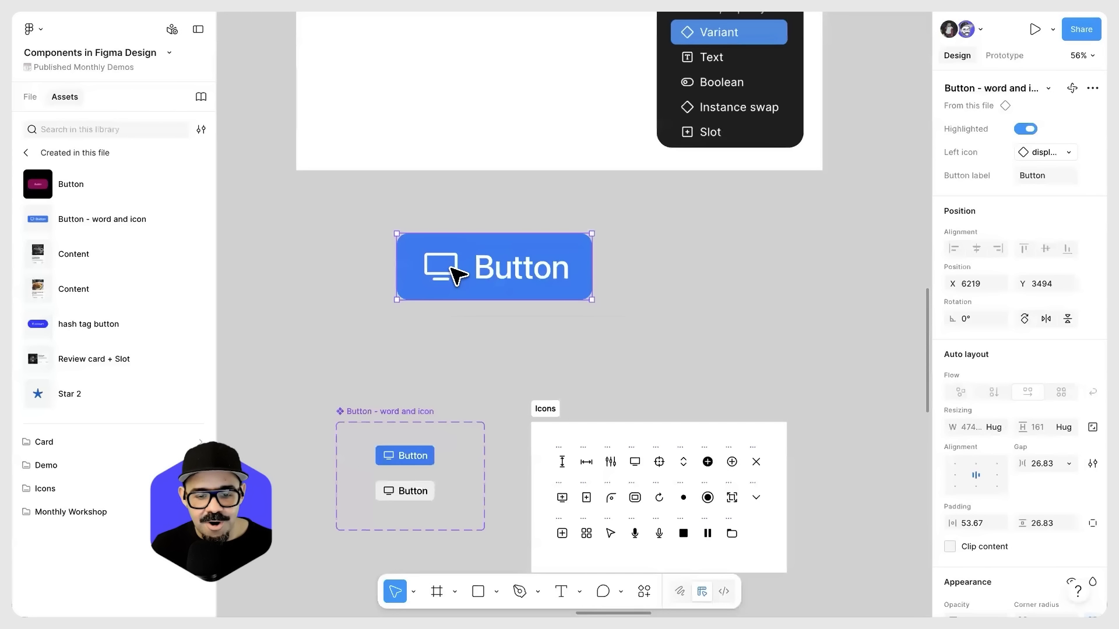
Step: Examine the individual icon components and their names inside the Icons section on the canvas
click(584, 387)
scroll(594, 374, down, 3)
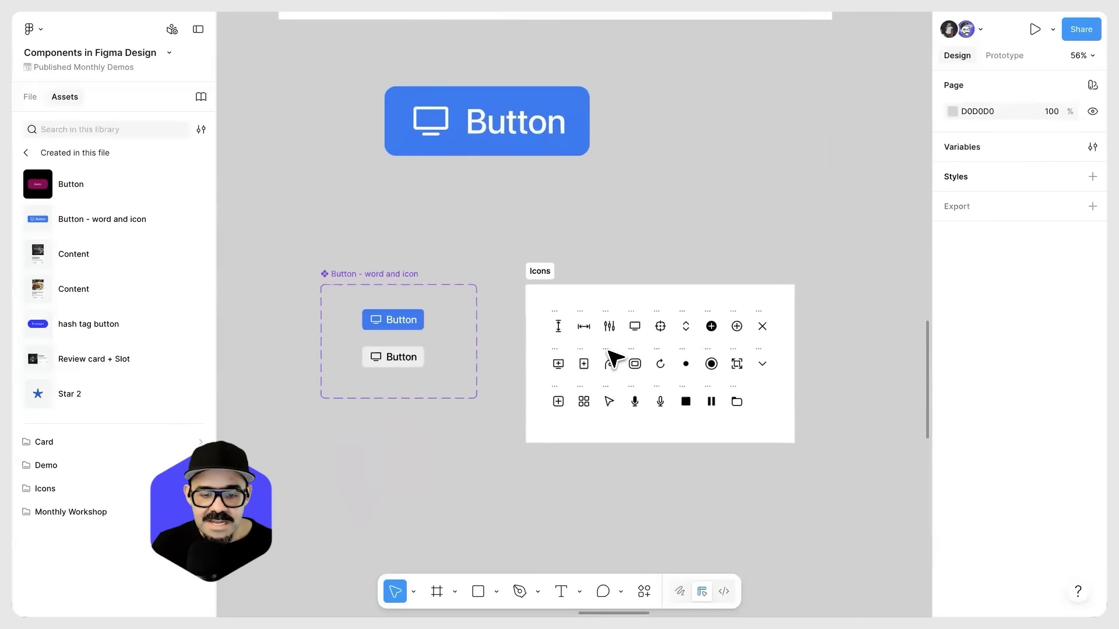
scroll(615, 358, up, 10)
scroll(739, 386, down, 5)
drag(813, 254, 600, 171)
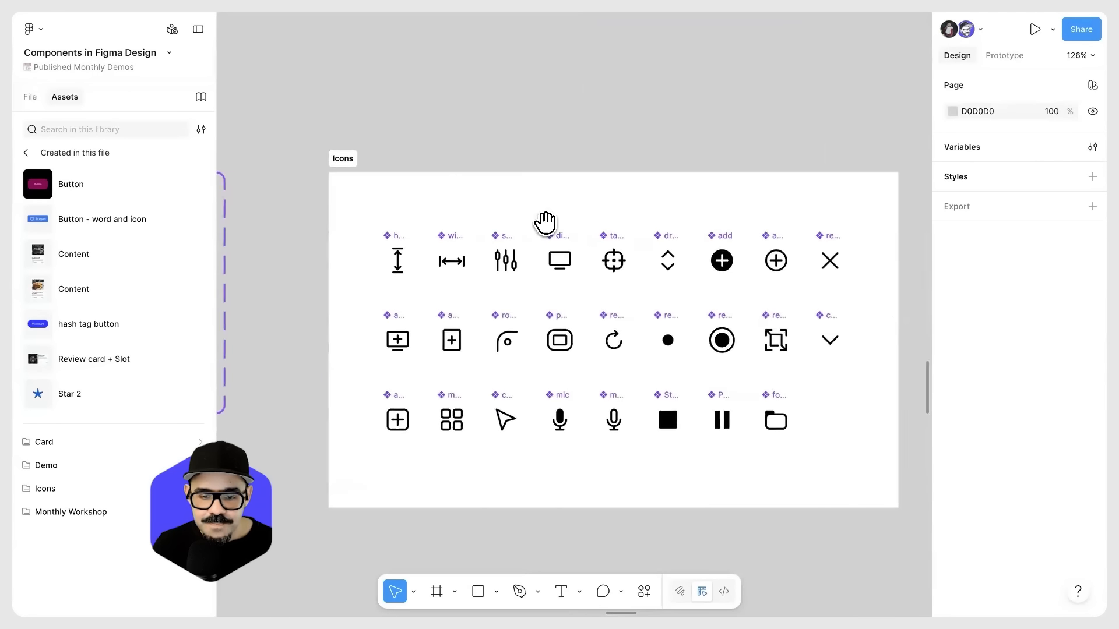
scroll(356, 283, up, 5)
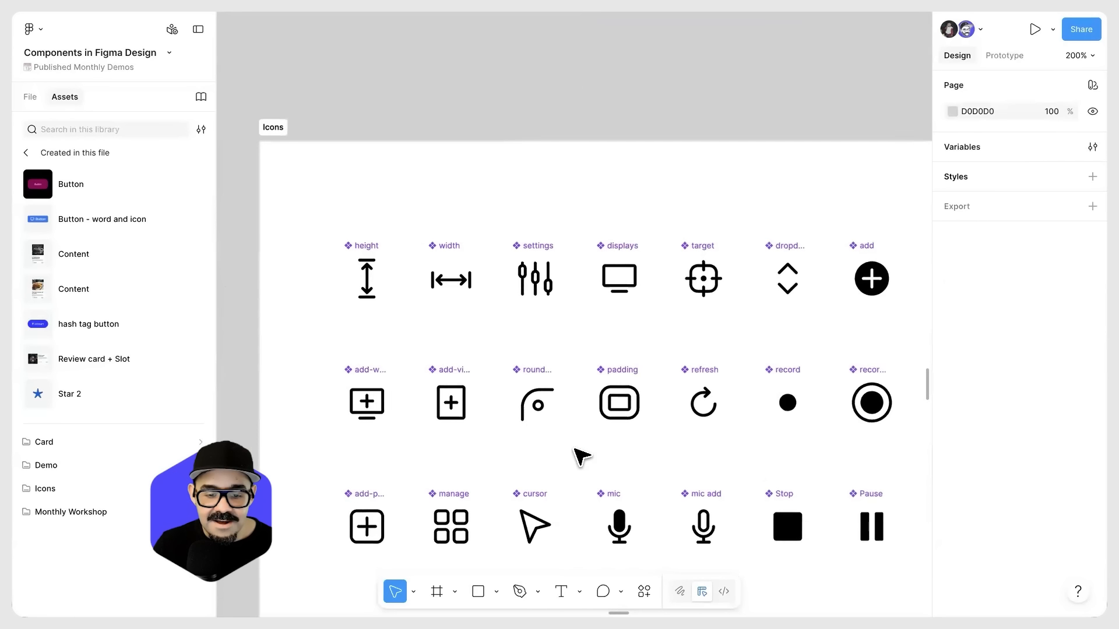
scroll(581, 456, down, 8)
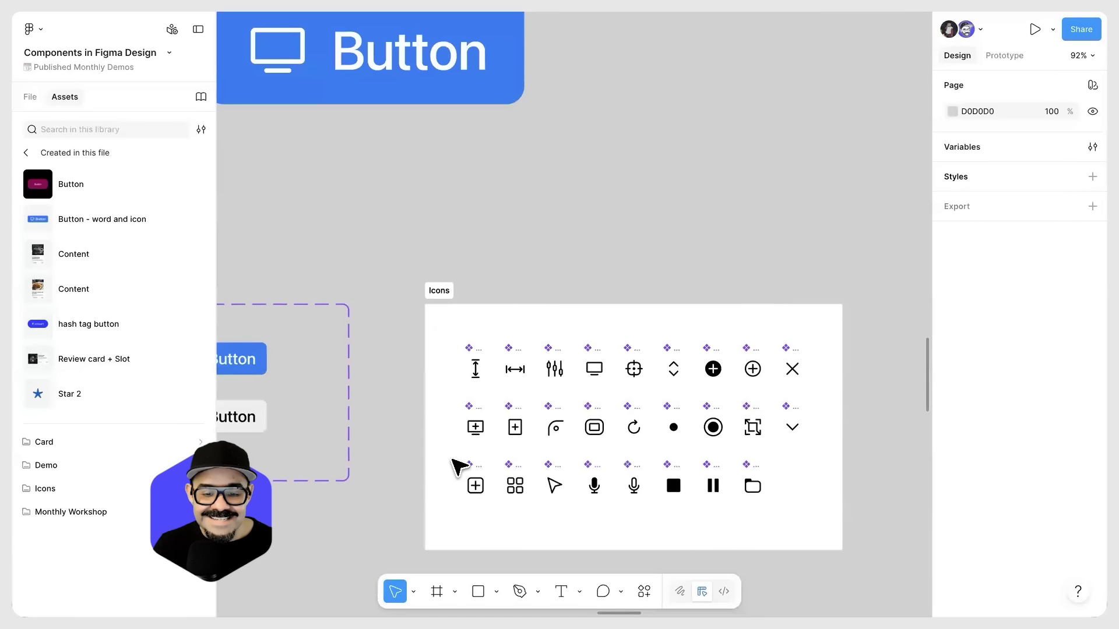
Step: Select the Icons section and browse the matching Icons folder in the file's local assets
click(440, 288)
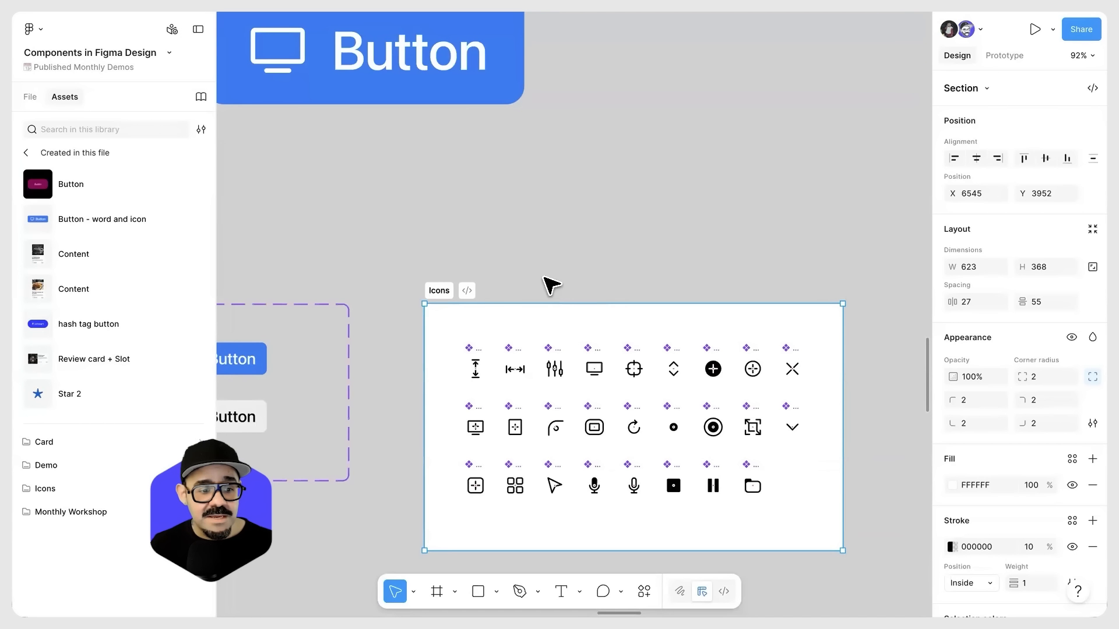
click(93, 495)
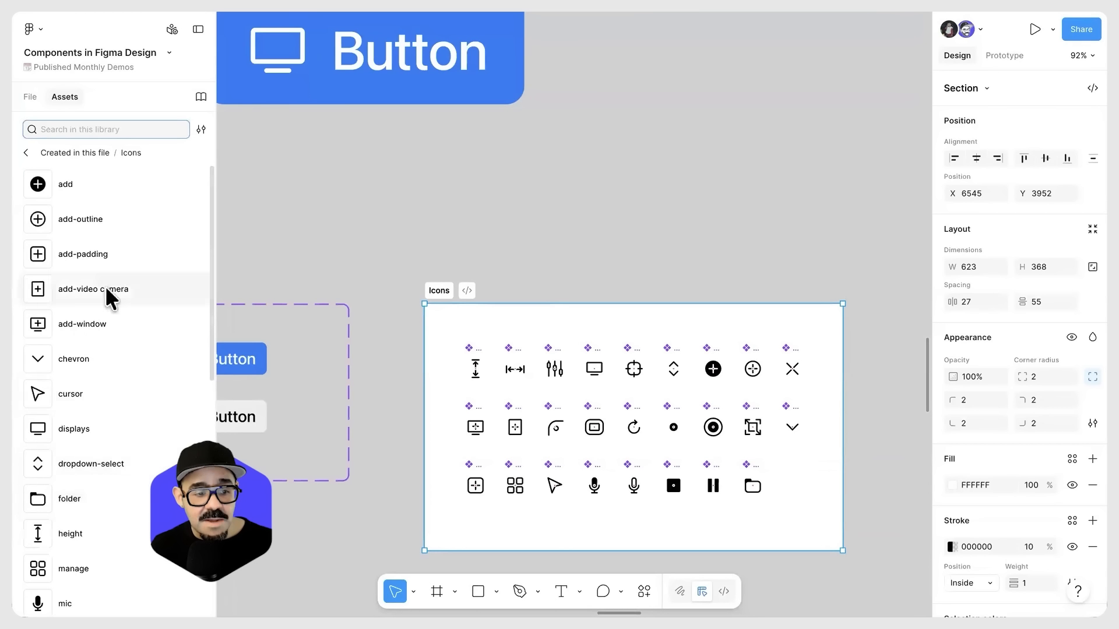
scroll(107, 502, down, 5)
scroll(109, 507, down, 3)
scroll(110, 519, up, 8)
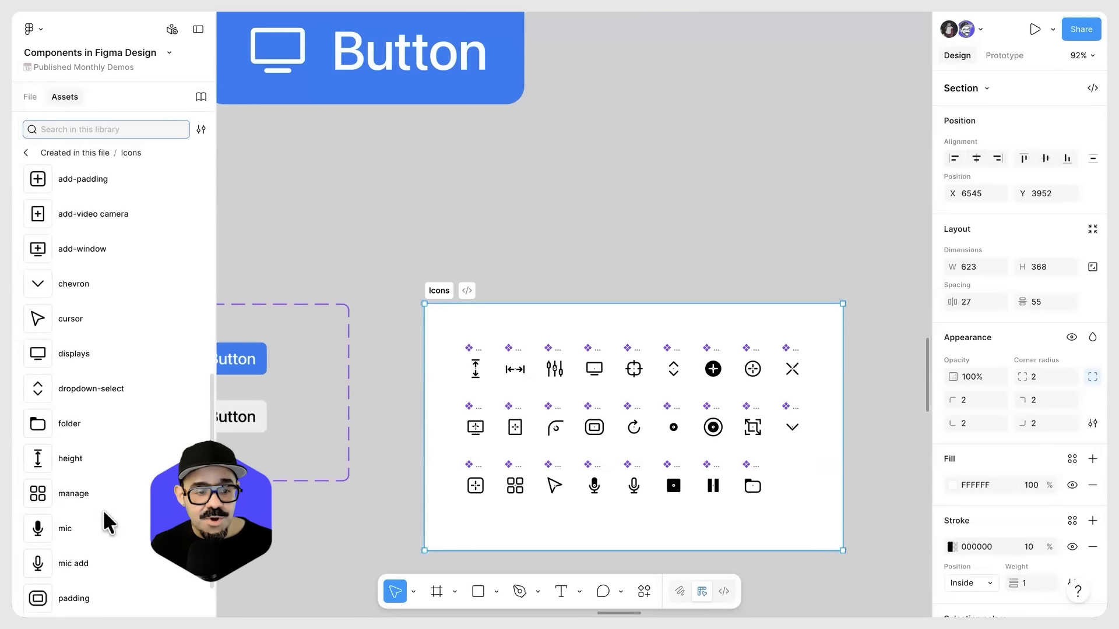
click(26, 153)
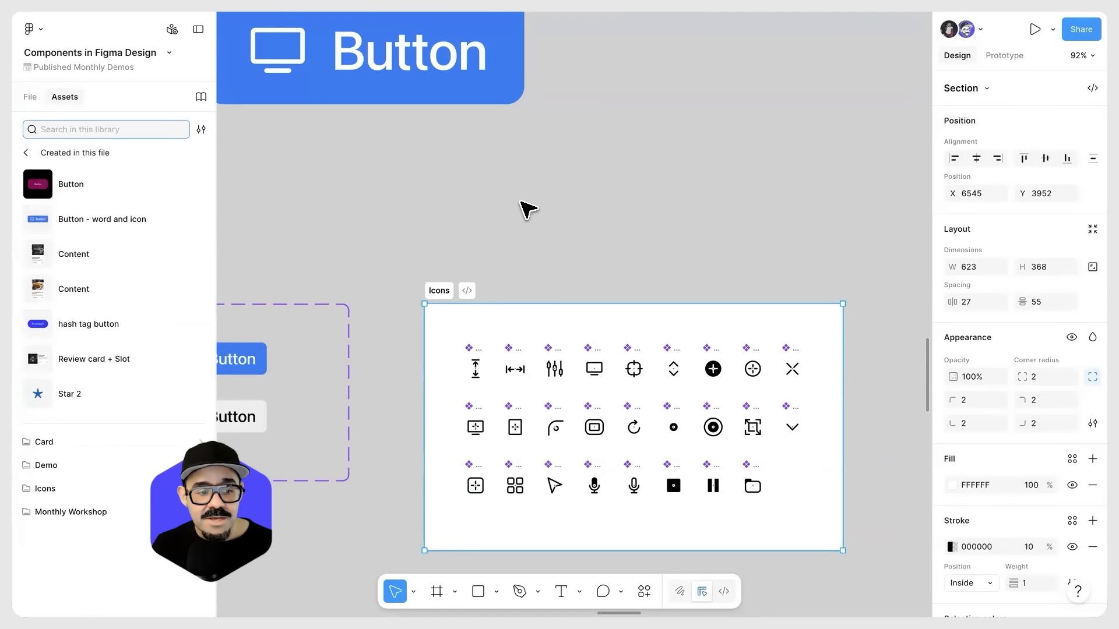
Step: Select the Icons section again and check where the Section tool is offered among the frame tools
click(454, 218)
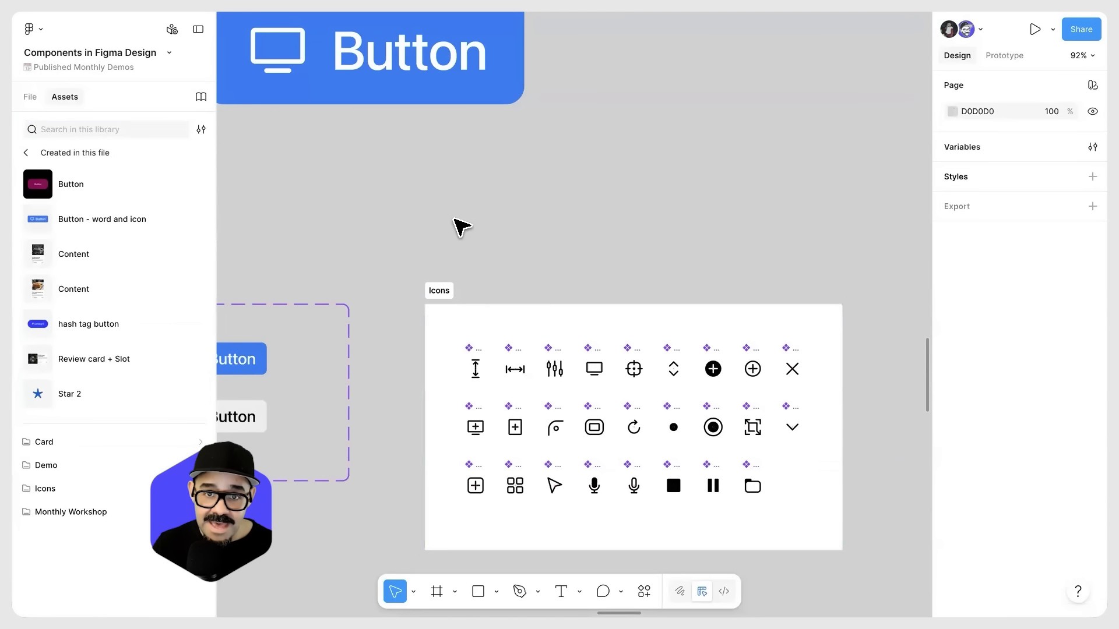
scroll(454, 218, down, 2)
drag(397, 209, 518, 182)
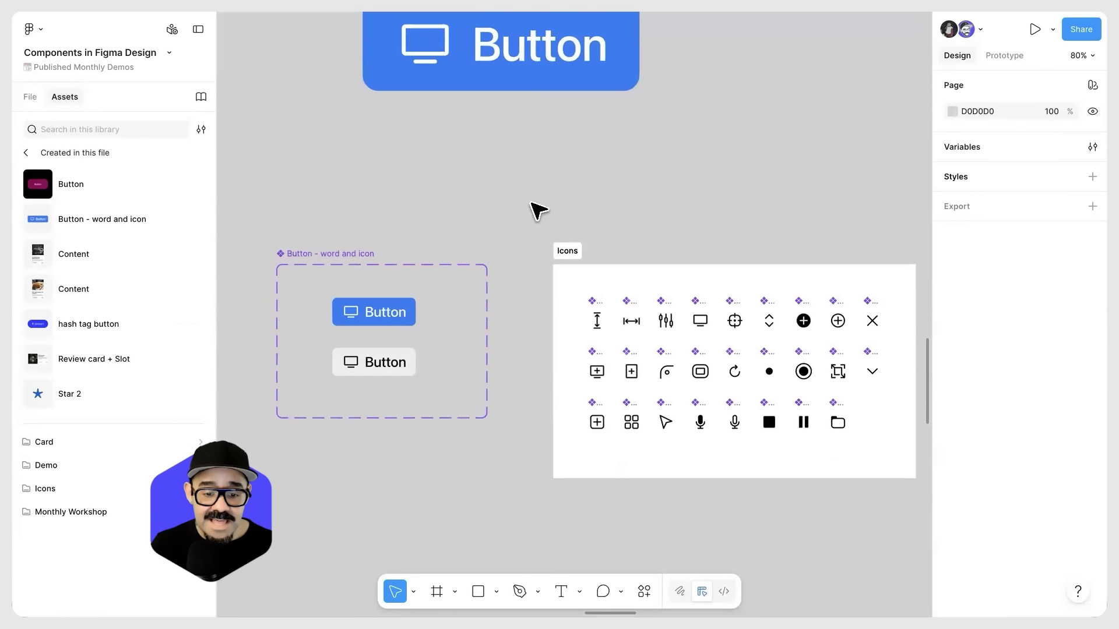
scroll(487, 192, right, 3)
click(480, 239)
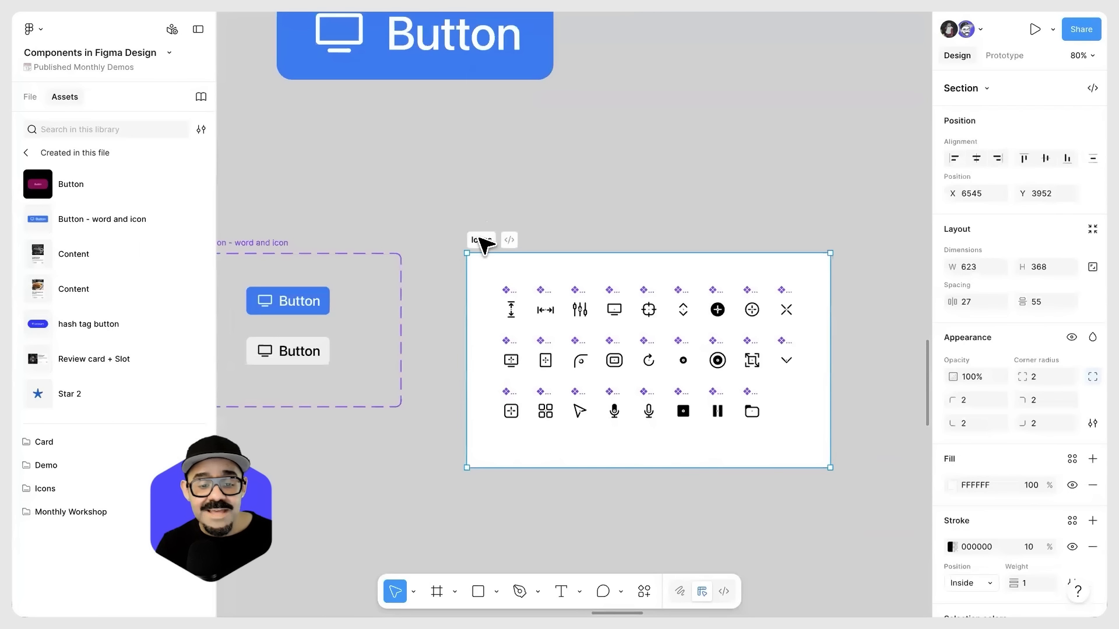
drag(575, 175, 559, 240)
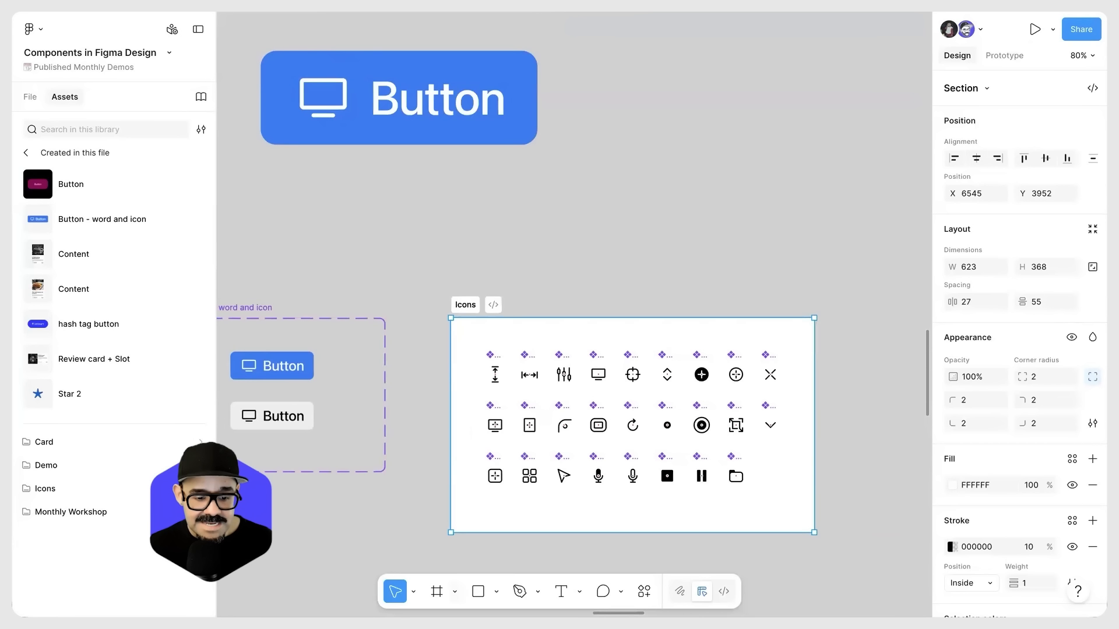
click(454, 591)
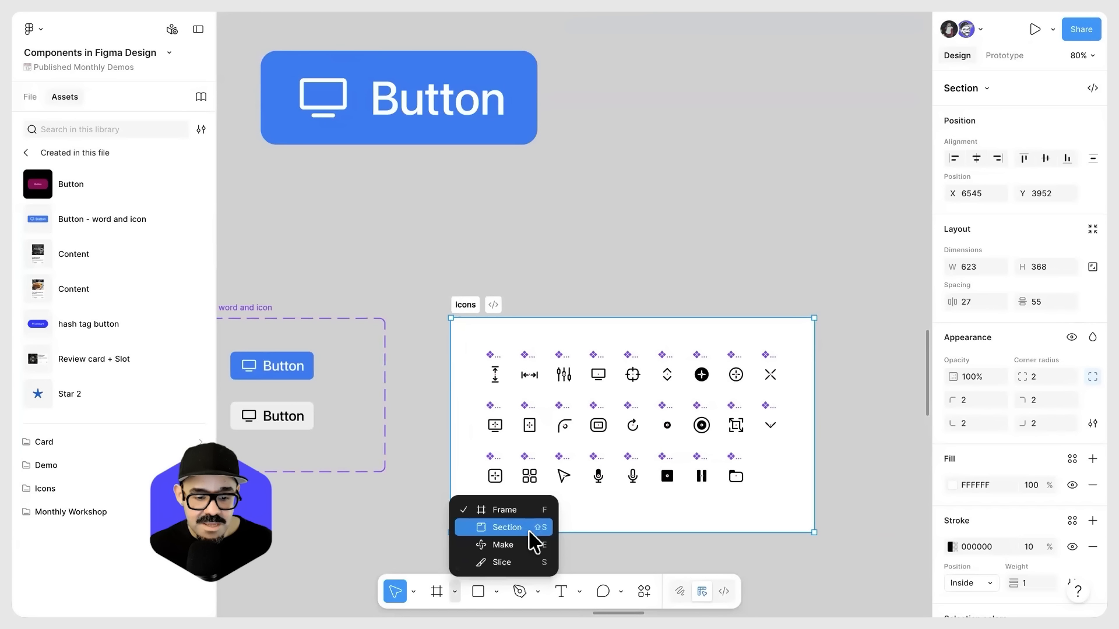
click(582, 252)
drag(582, 252, 624, 284)
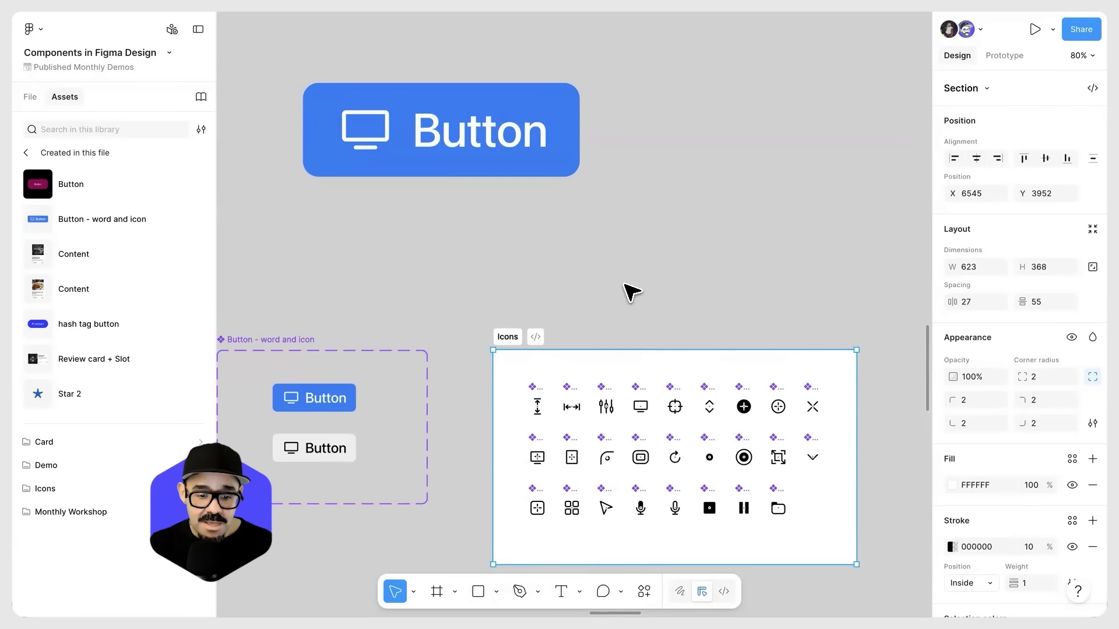
Step: Examine the Button - word and icon component set and the Content card annotated with show / hide photo, fill out content and instance swap
click(625, 285)
scroll(656, 295, down, 1)
drag(657, 295, 693, 251)
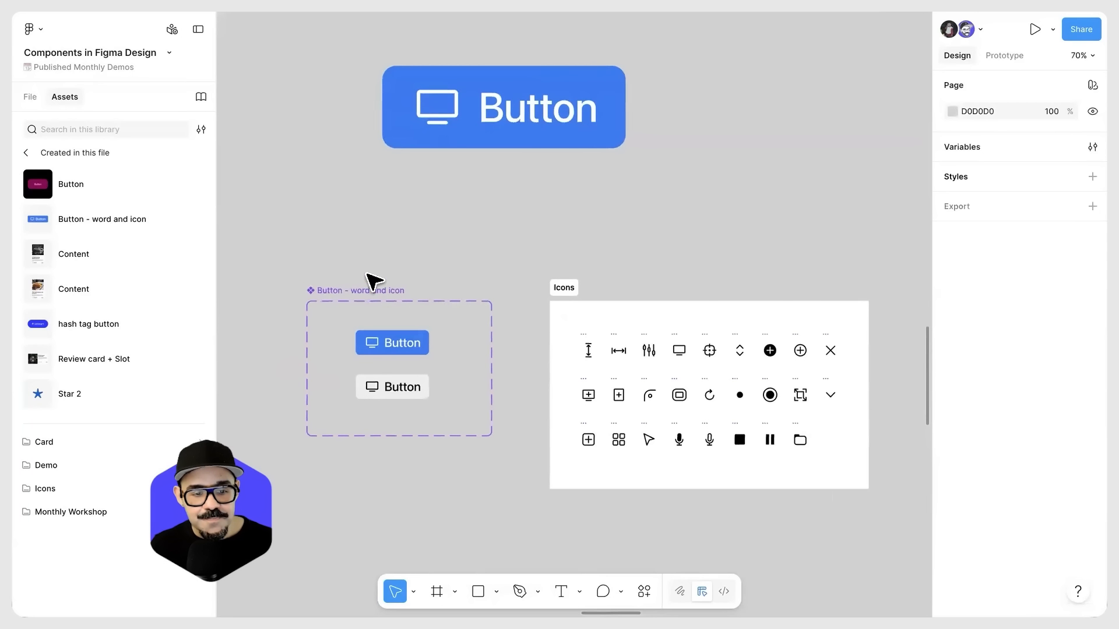
scroll(589, 374, down, 10)
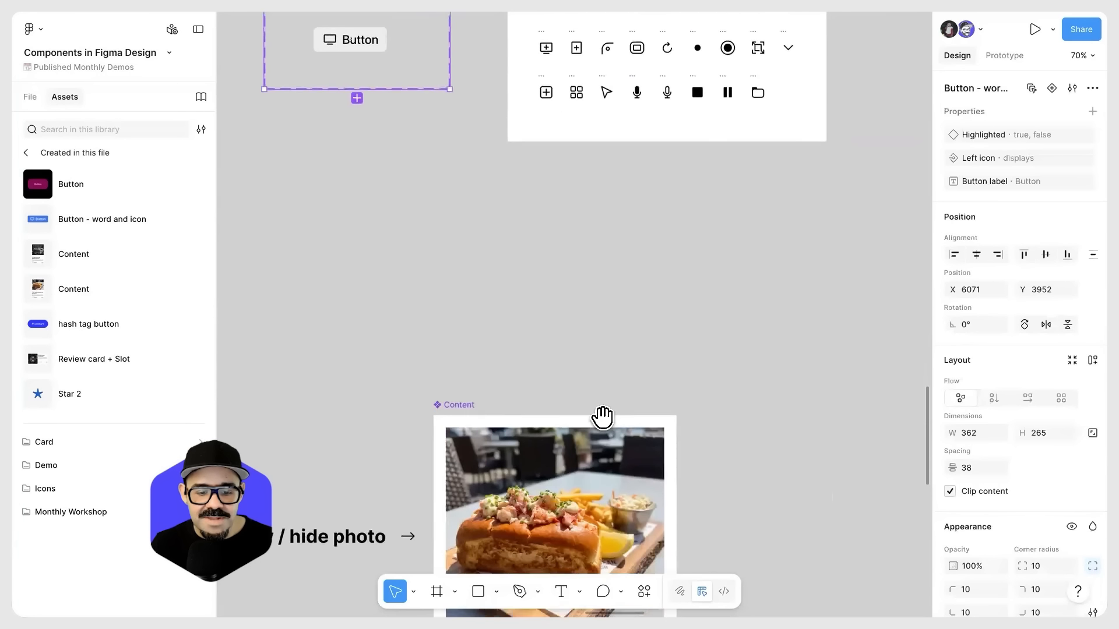
scroll(616, 366, down, 5)
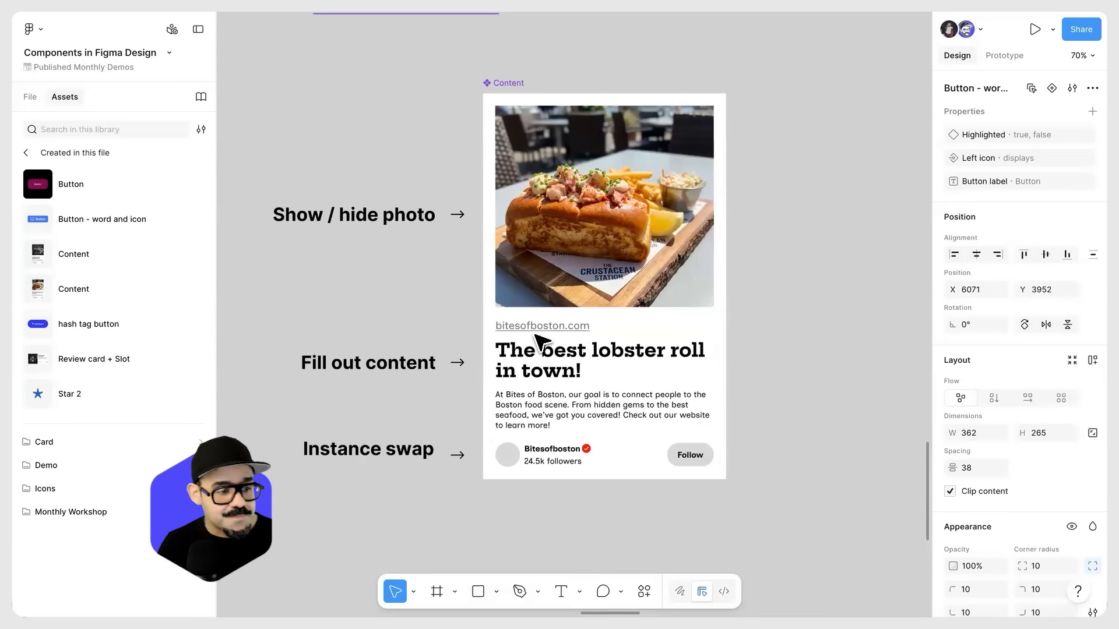
scroll(489, 332, up, 2)
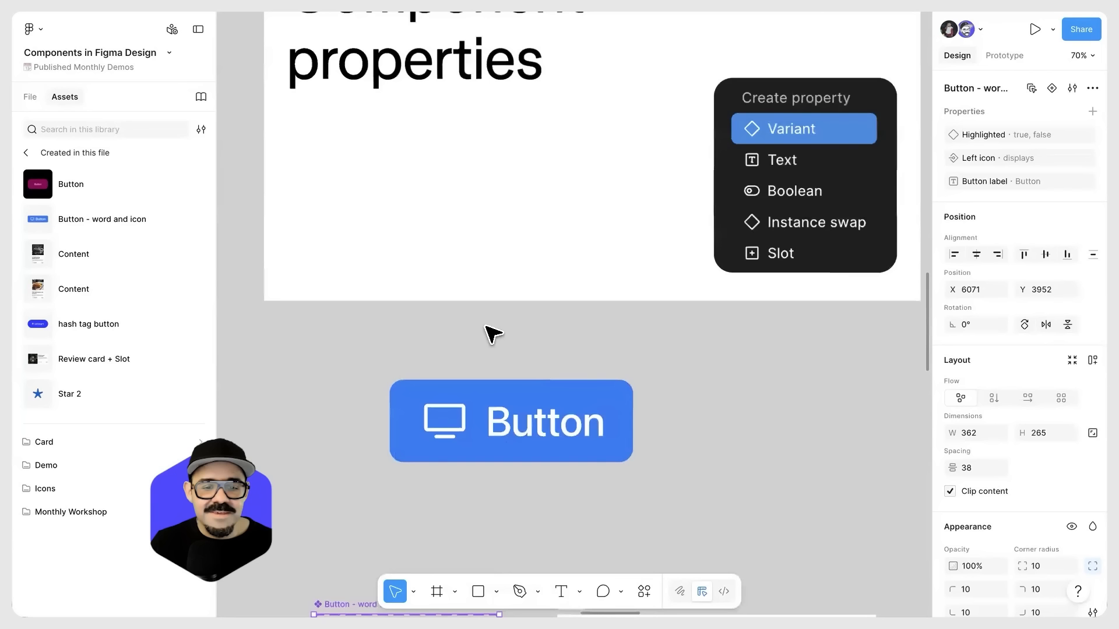
scroll(493, 332, down, 5)
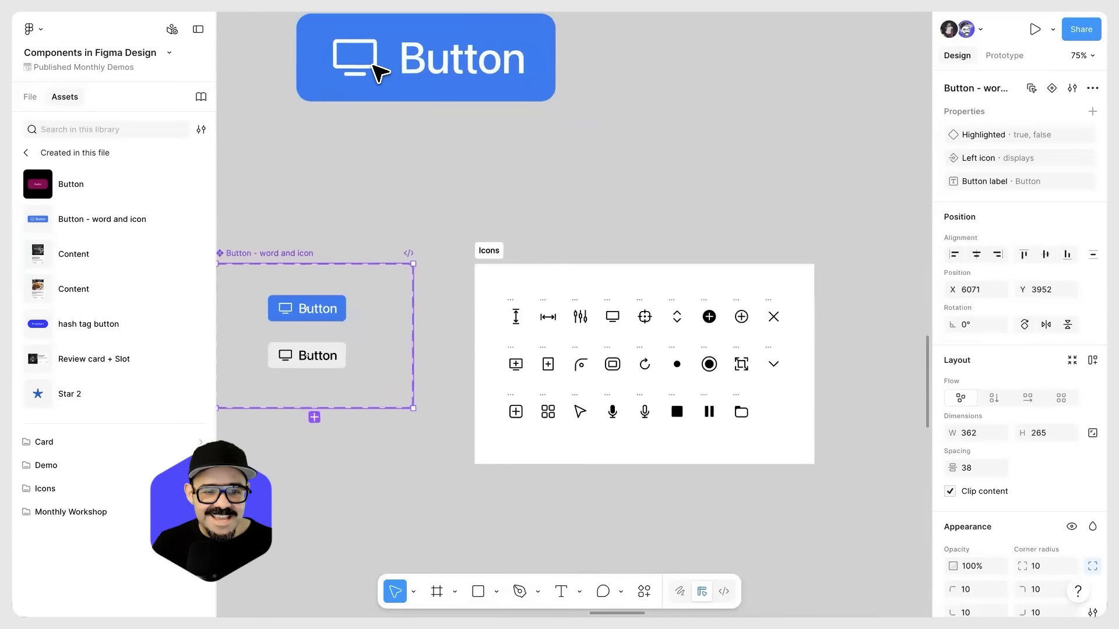
Step: Inspect the displays and chevron icon components and expand chevron, folder, add-padding, add-outline and add to compare their inner layer names
click(420, 93)
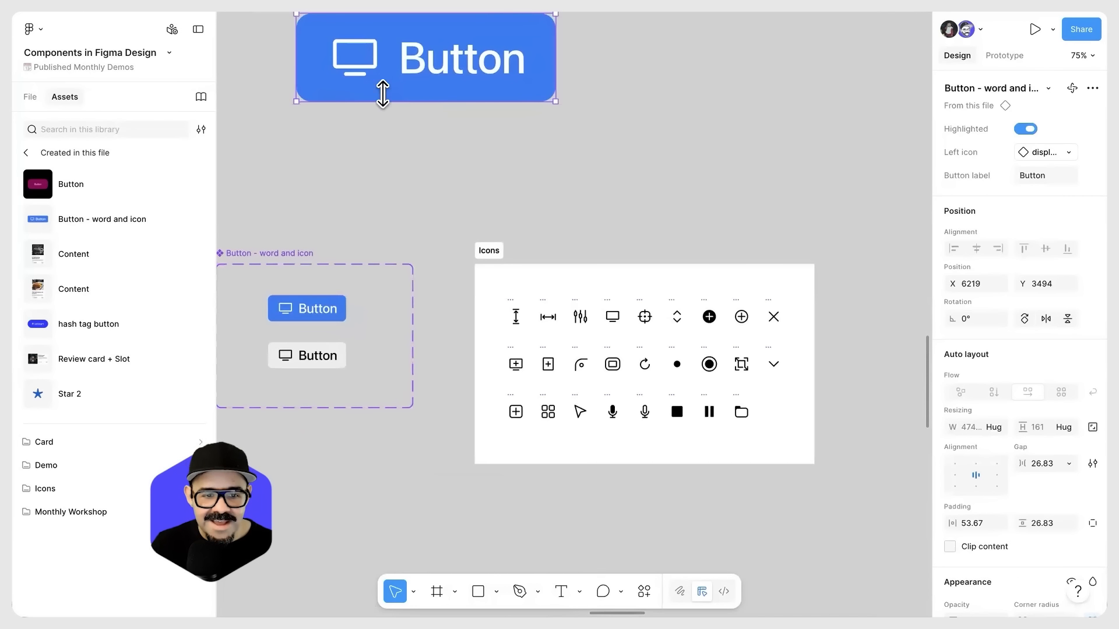
click(614, 317)
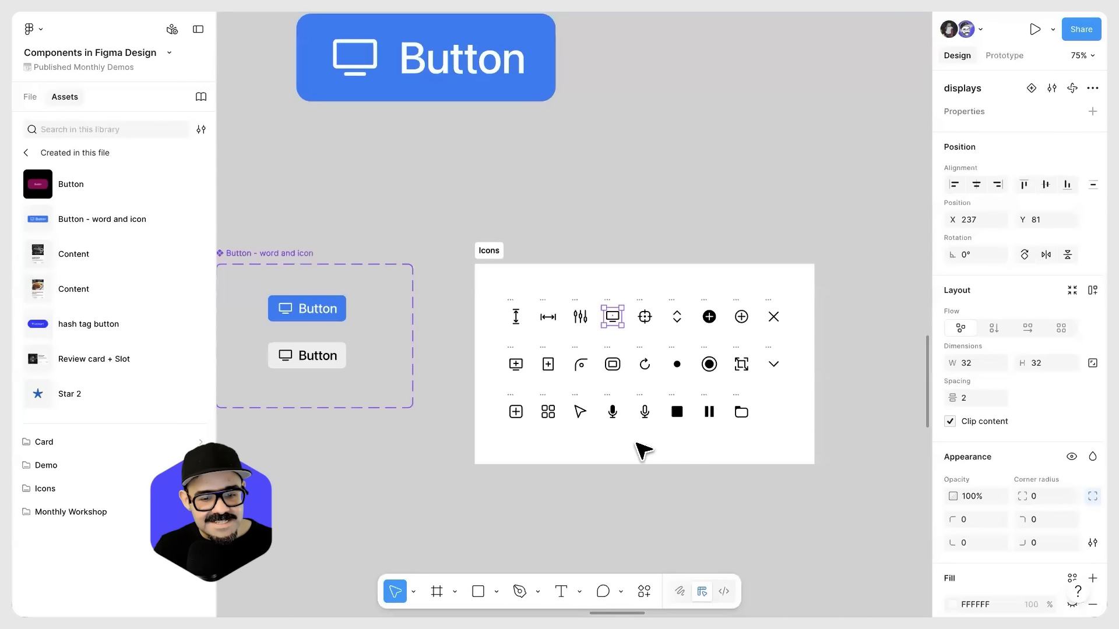
click(30, 97)
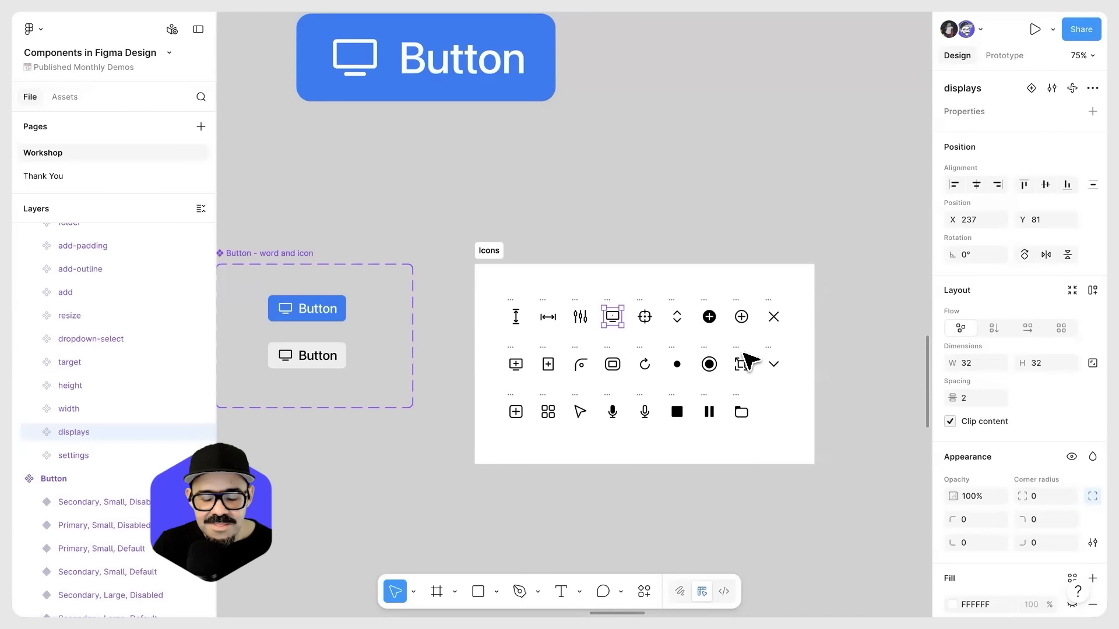
click(774, 364)
click(35, 235)
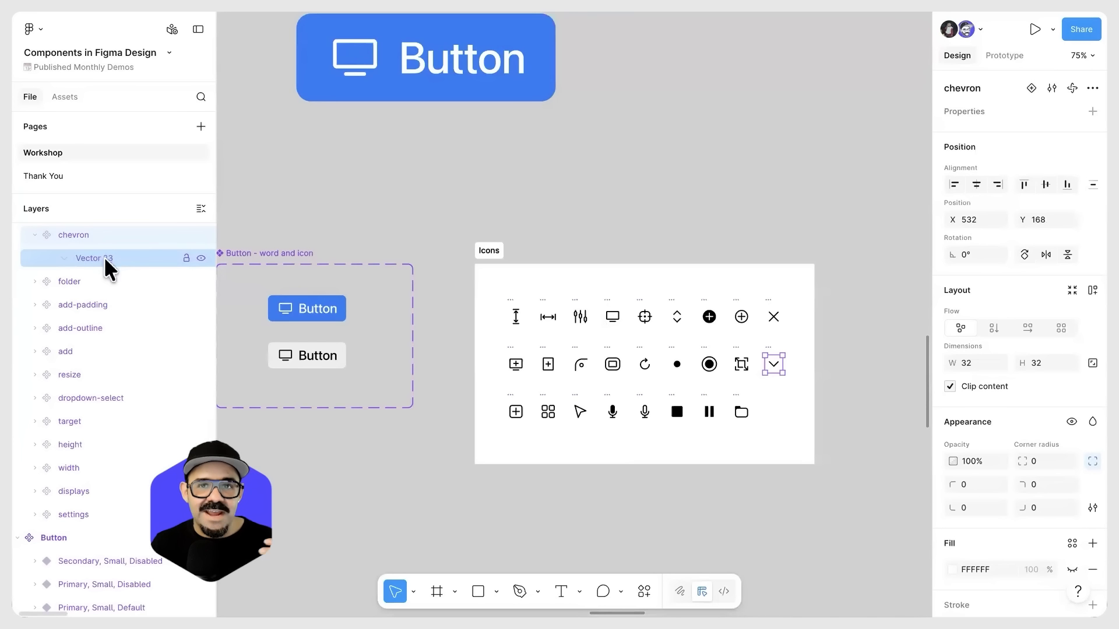
click(35, 282)
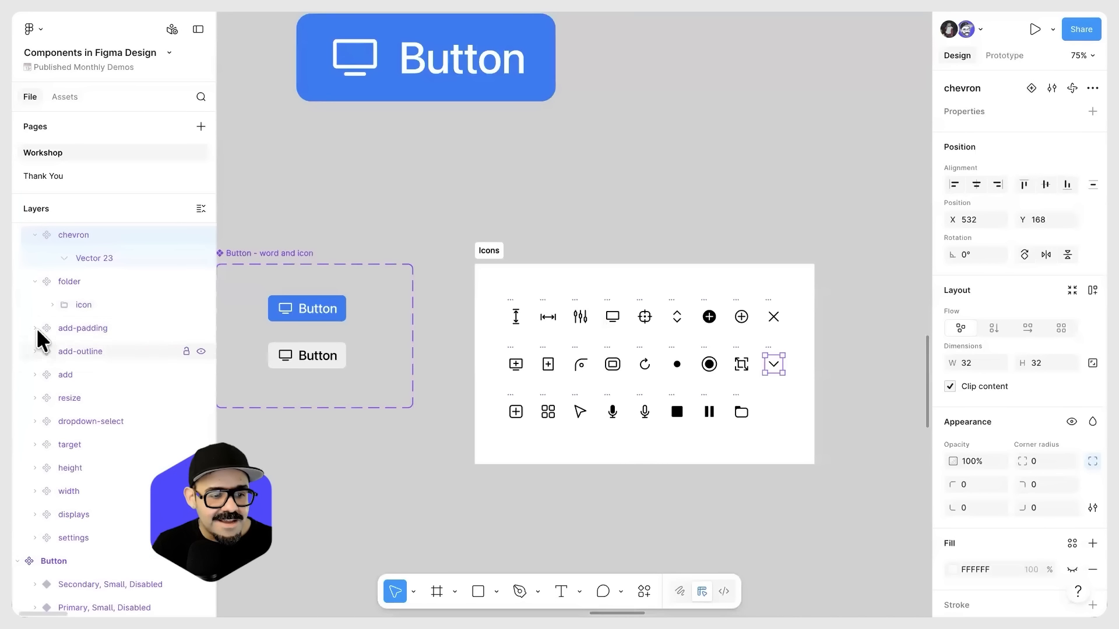
click(35, 328)
click(35, 375)
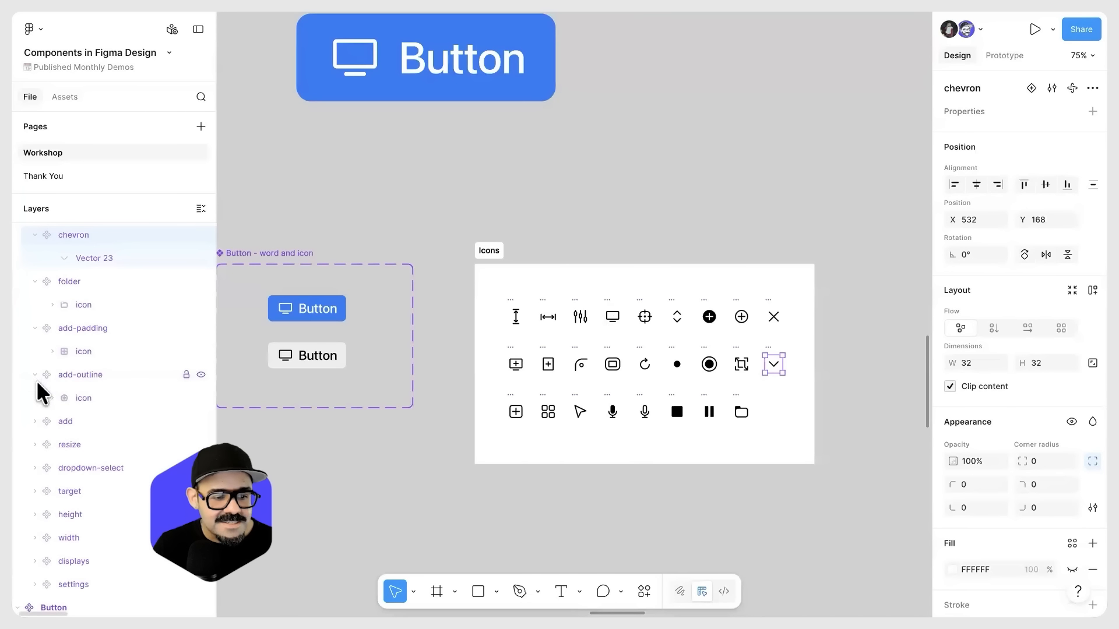
click(35, 421)
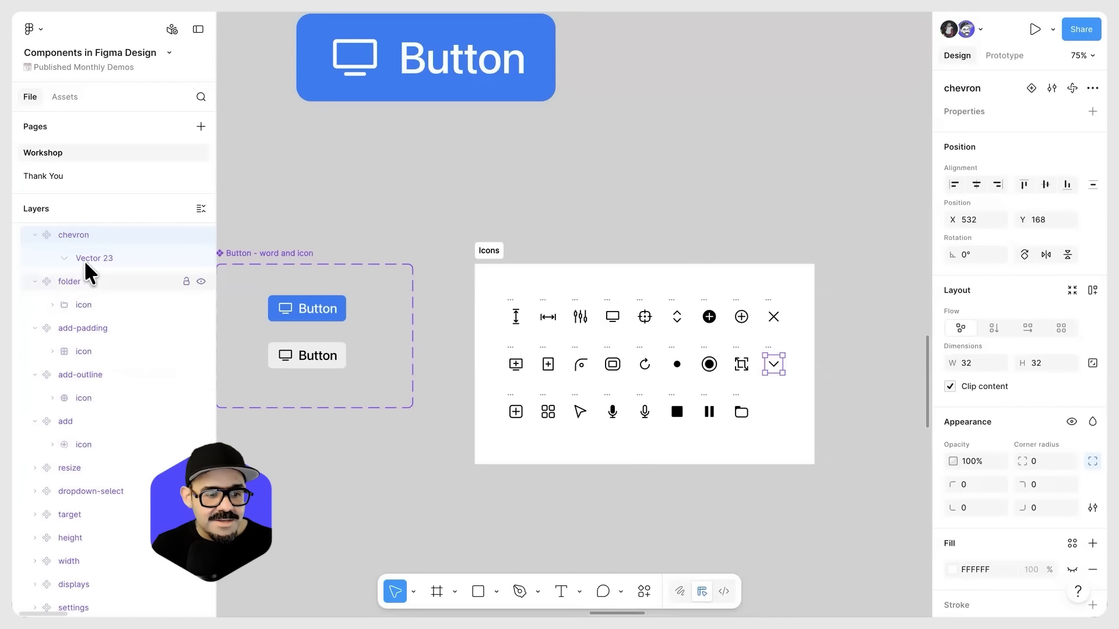
Step: Rename the vector layer inside the chevron component to "icon"
double_click(99, 260)
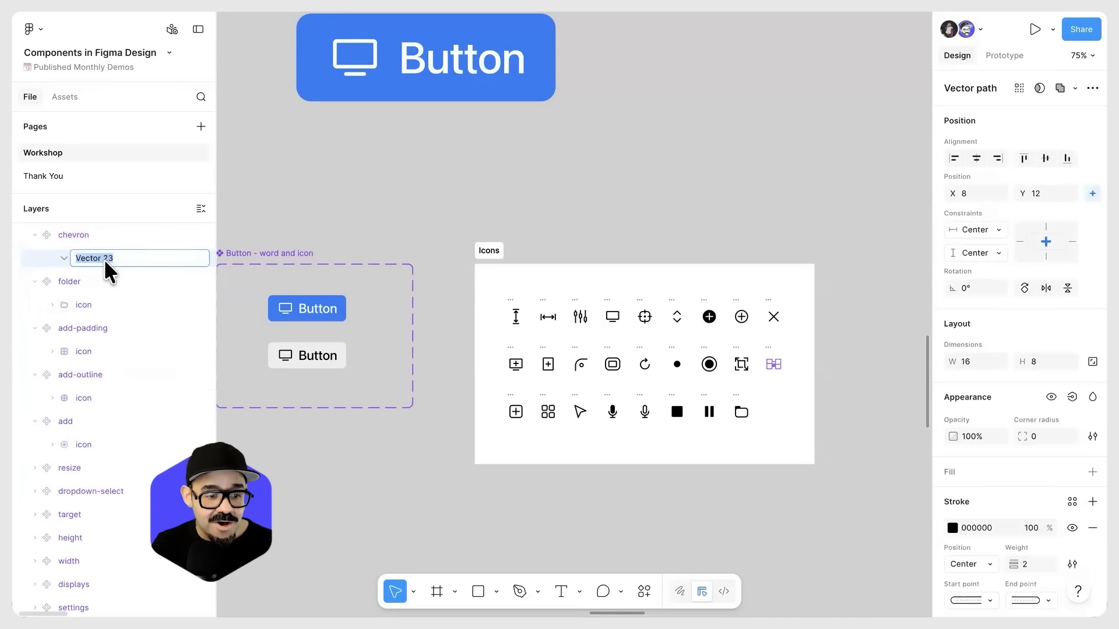
text(icon)
key(Return)
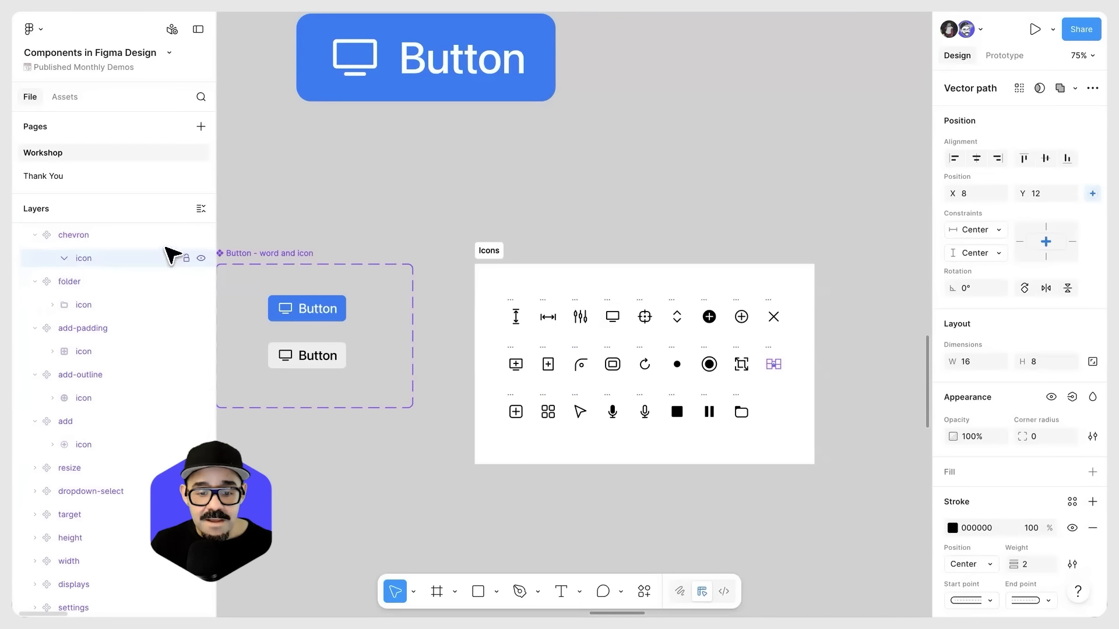
Step: Move the large Button instance slightly down and to the right above the component set
click(561, 217)
scroll(536, 257, down, 2)
drag(536, 258, 539, 298)
drag(407, 74, 418, 107)
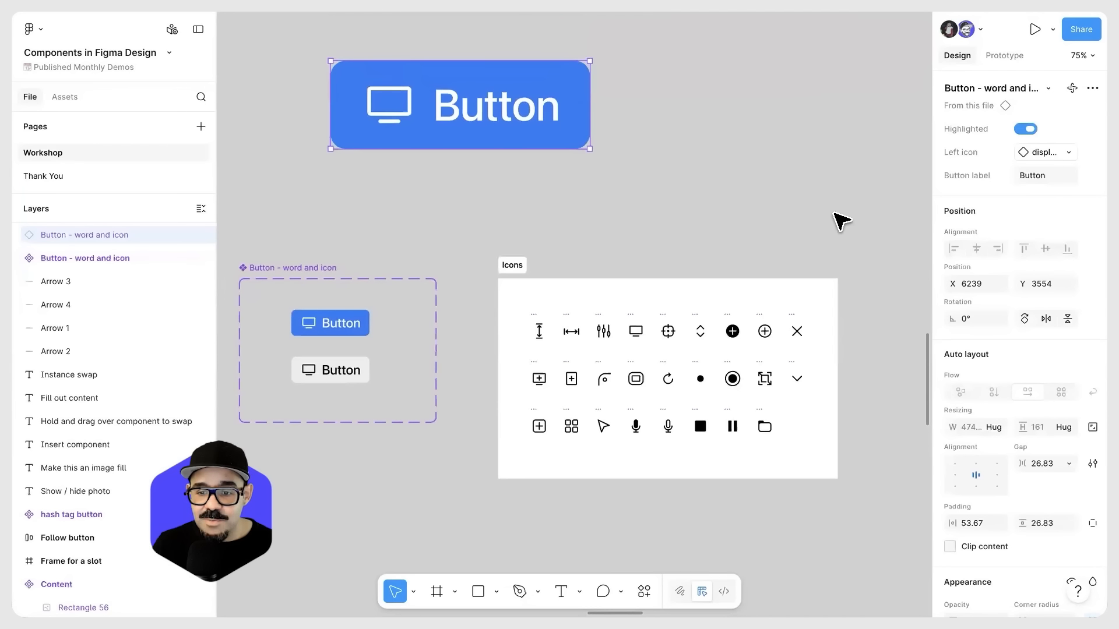
Step: Try the chevron as the large button's left icon, undo the swap and deselect the button
click(1068, 152)
click(970, 266)
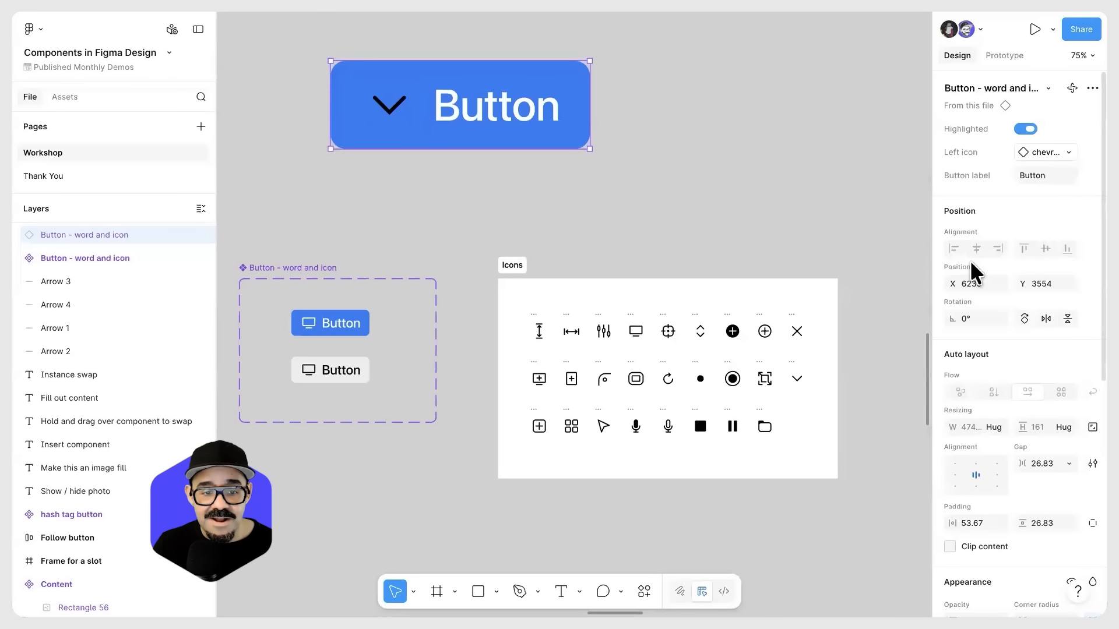
key(ctrl+z)
click(660, 349)
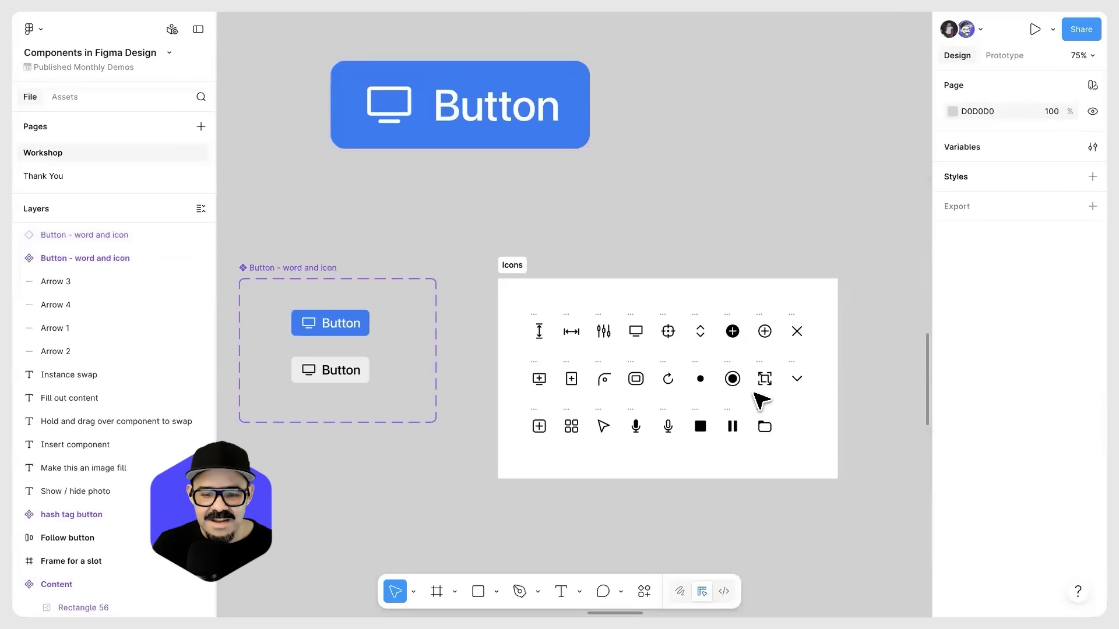
Step: Apply a Union to the icon vector inside the chevron component and rename the resulting layer "icon"
click(795, 381)
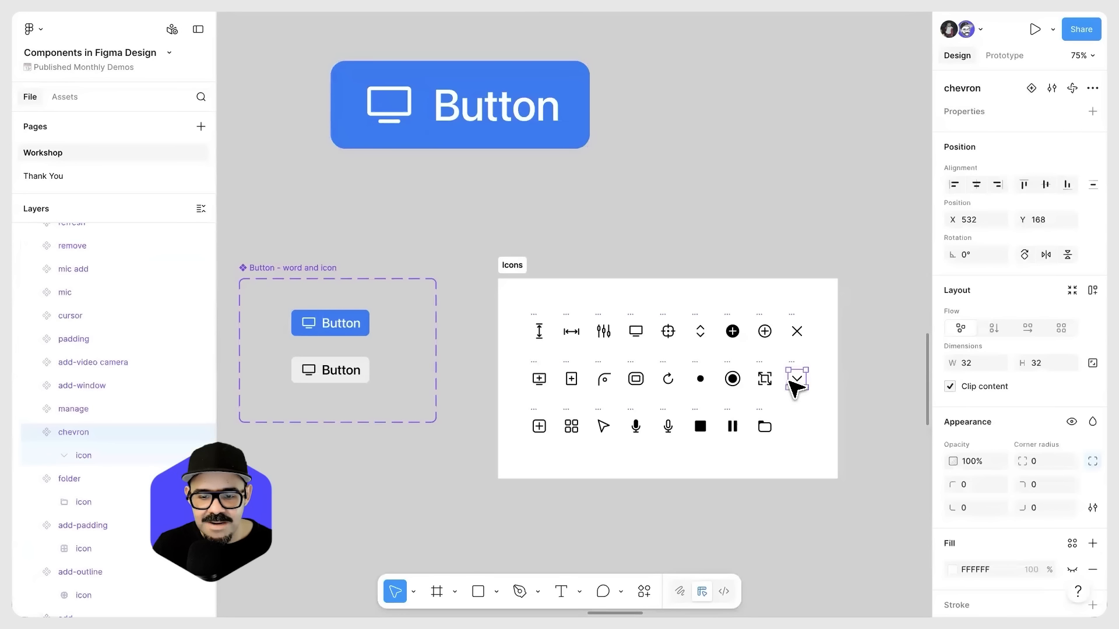
click(93, 457)
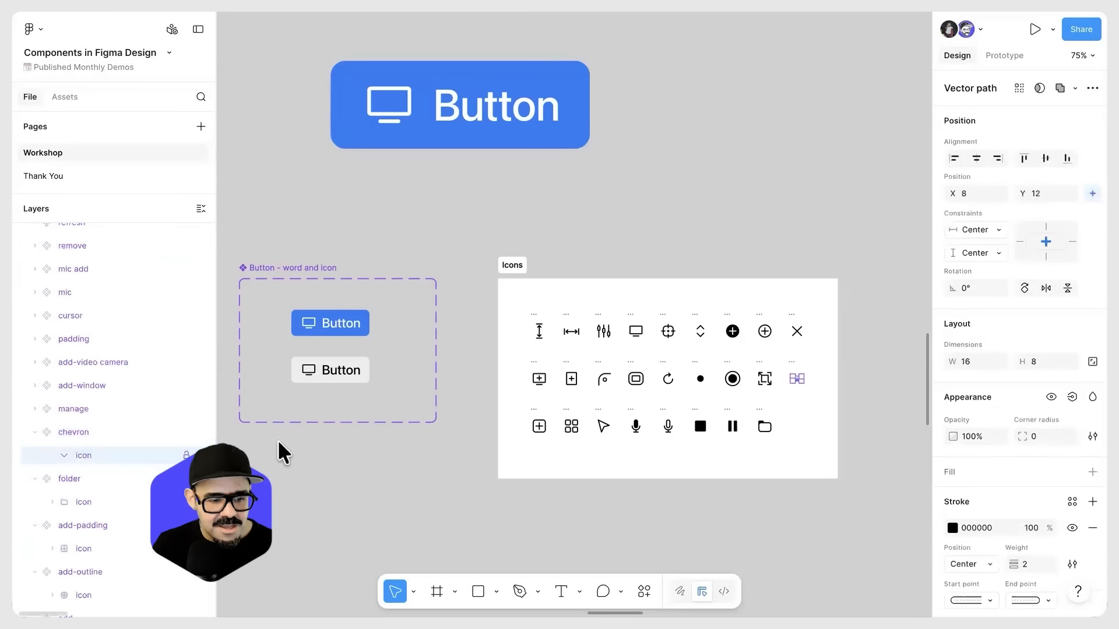
click(1061, 88)
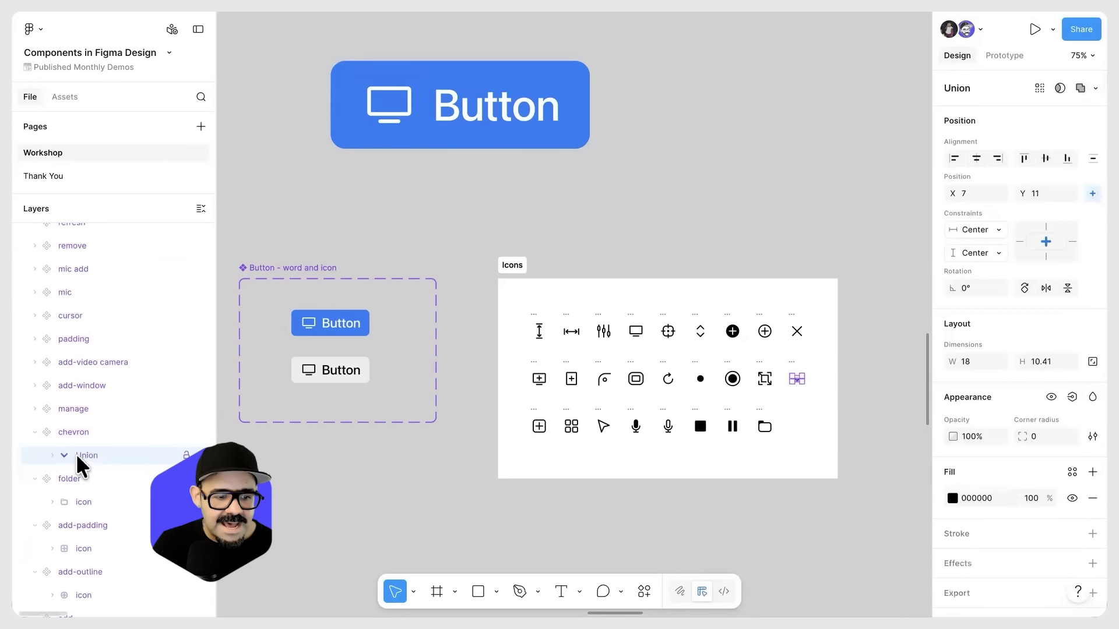
double_click(99, 456)
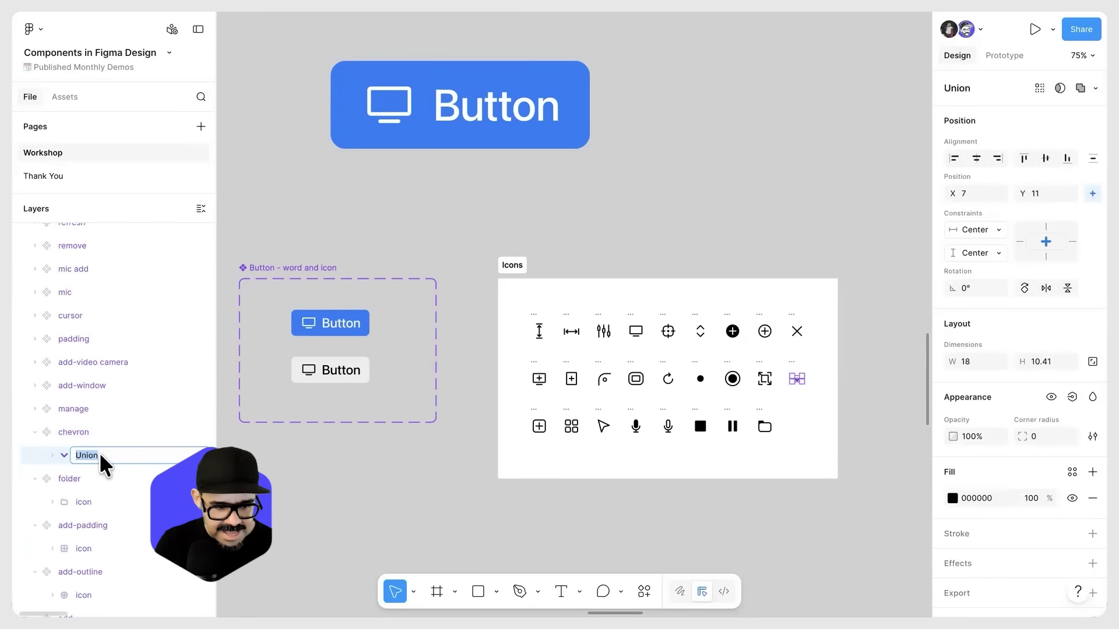
text(icon)
key(Return)
Step: Shift the large Button instance slightly down and to the right and swap its left icon to the chevron
click(499, 113)
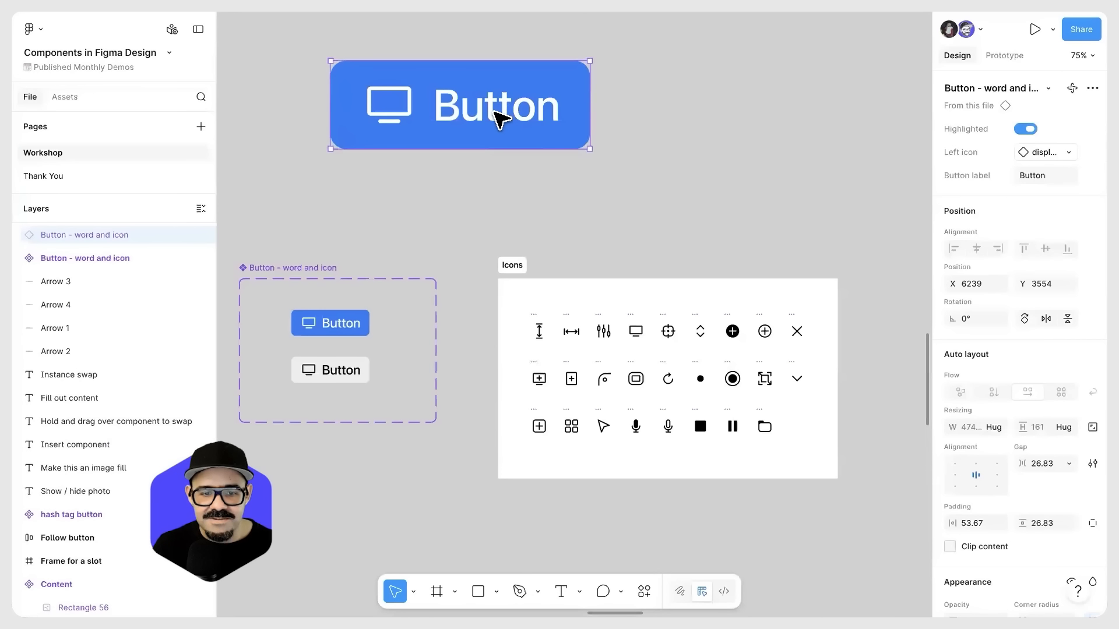
drag(482, 113, 509, 148)
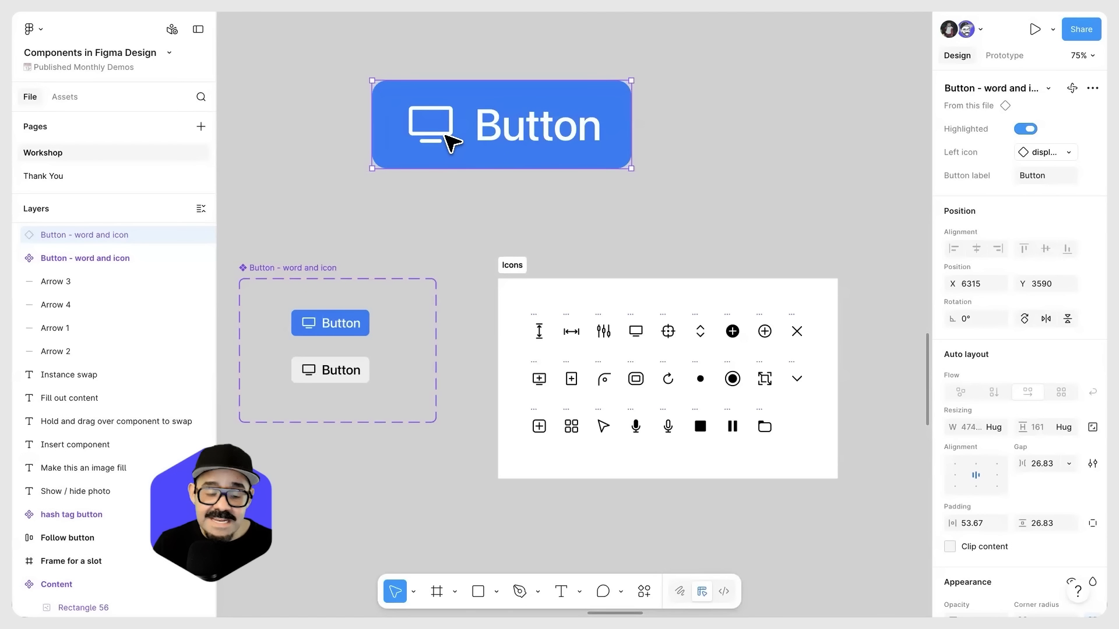
click(1068, 154)
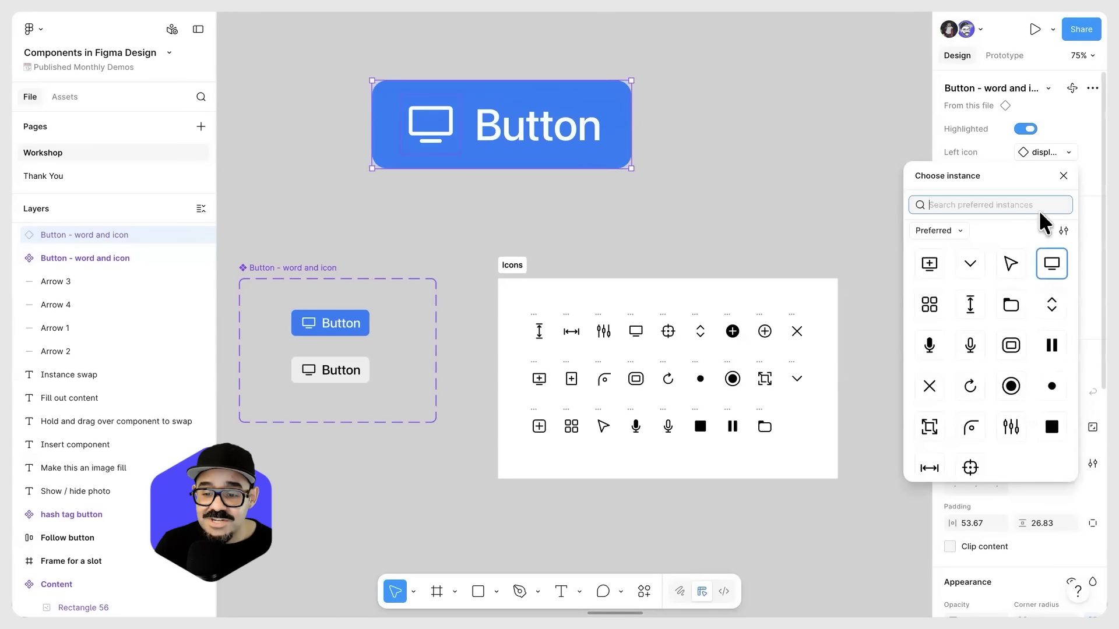
click(980, 270)
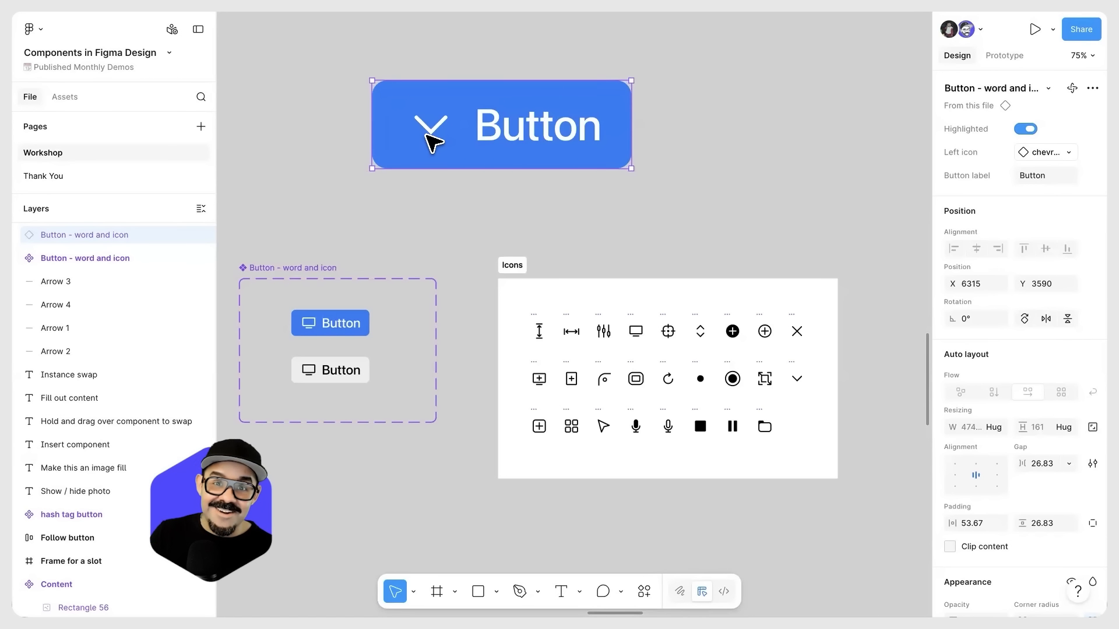
Step: Swap the large button's left icon through several preferred instances, ending with the upright rectangle containing a plus sign
click(1068, 154)
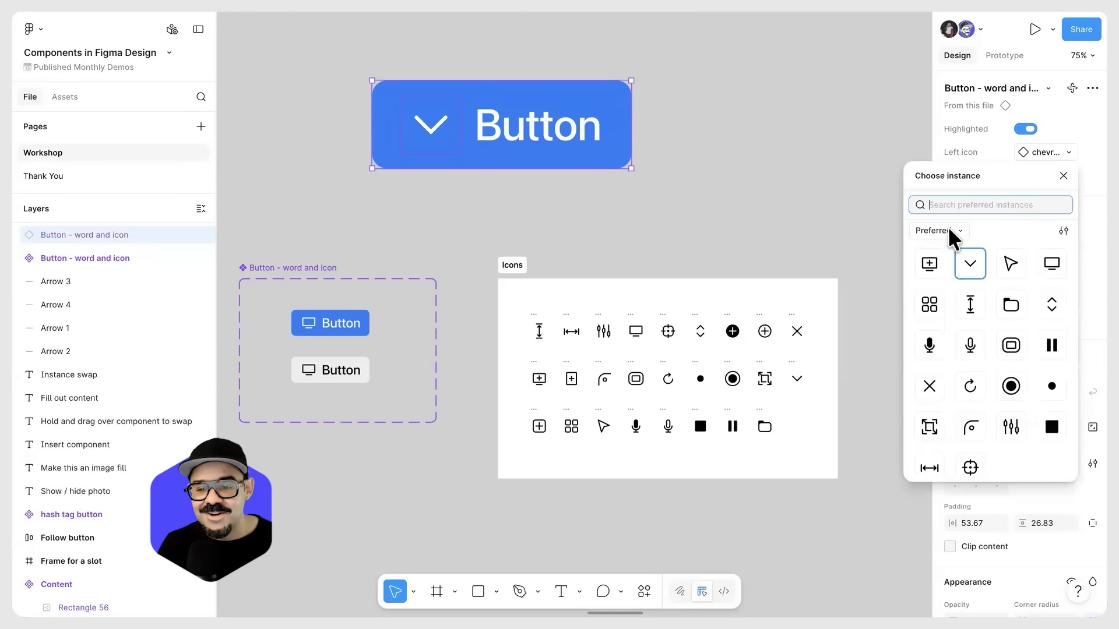
click(931, 264)
click(1049, 152)
click(971, 264)
click(1047, 153)
click(1051, 269)
click(689, 222)
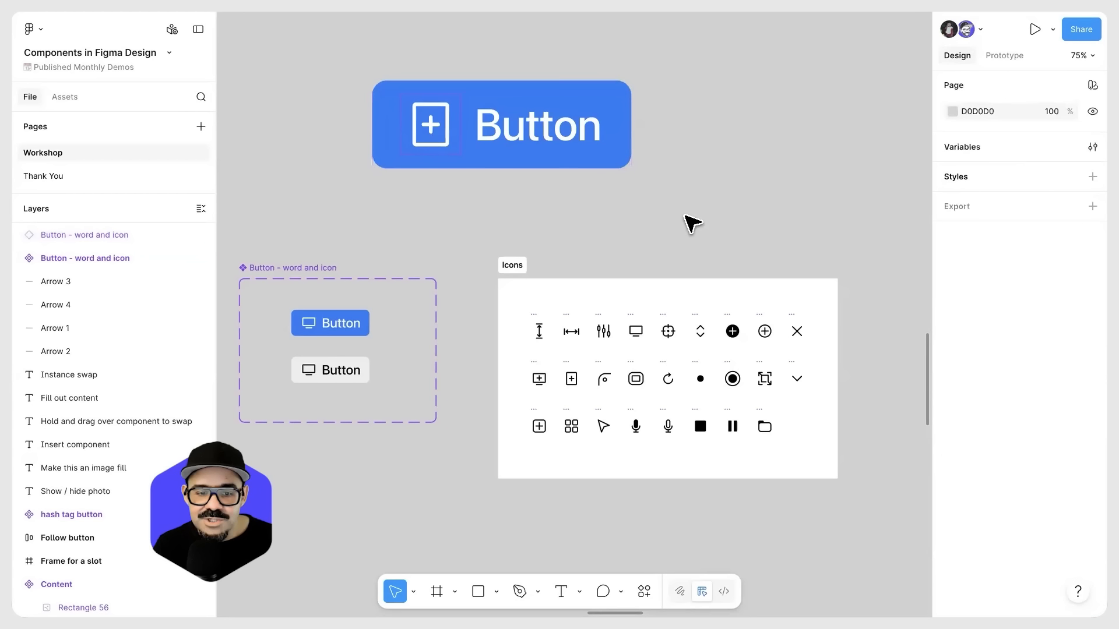
Step: Draw a frame about 98 by 98 on the canvas beside the large button and duplicate it
scroll(682, 235, right, 2)
key(r)
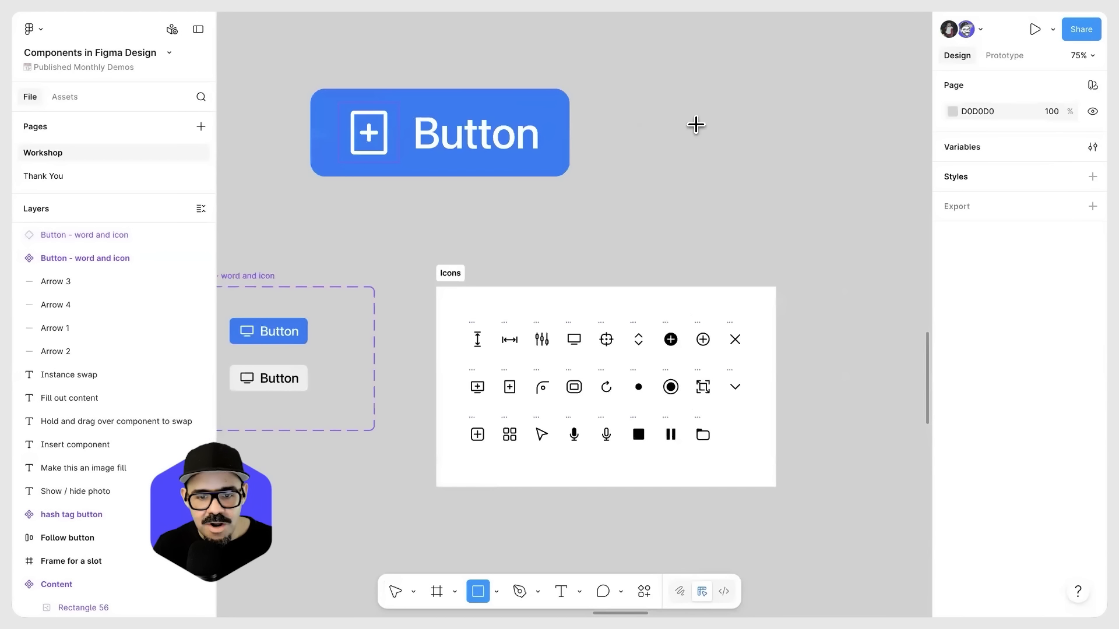
key(f)
drag(652, 104, 706, 157)
key(ctrl+d)
scroll(679, 131, up, 3)
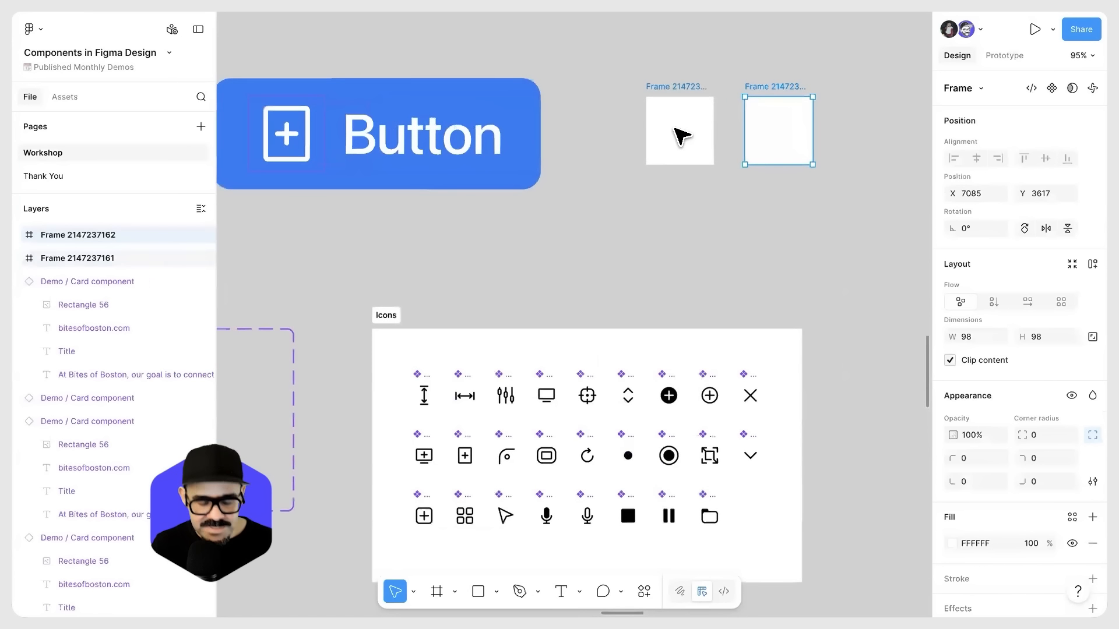
Step: Draw a square about 23 by 23 inside the first frame and give it the grey fill 777676
key(r)
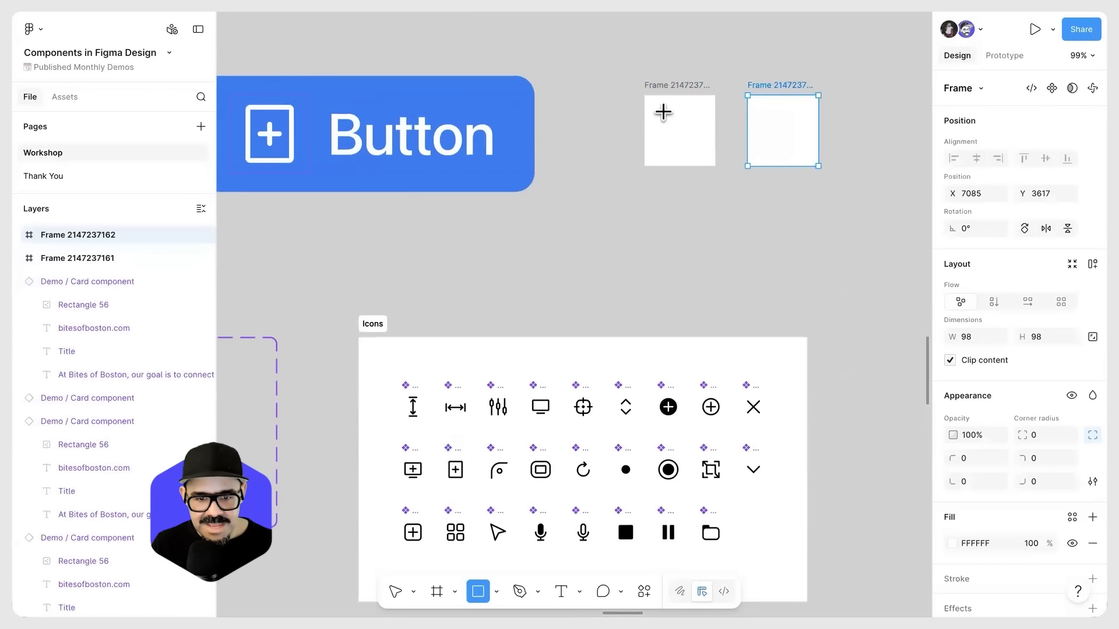
drag(663, 111, 680, 127)
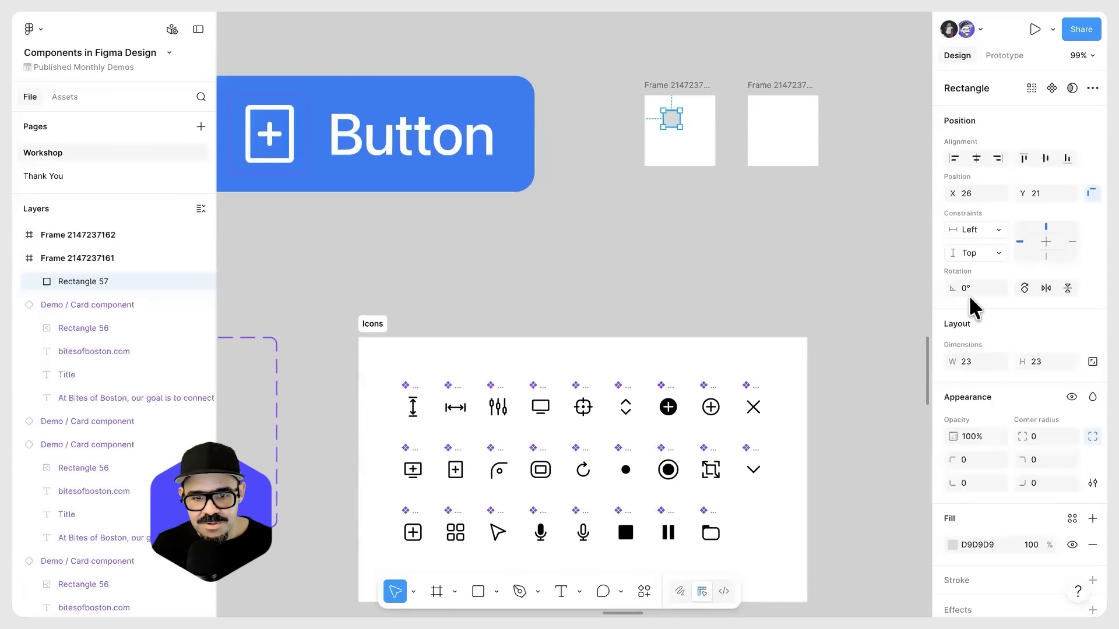
click(952, 545)
click(771, 367)
click(672, 191)
Step: Copy the grey square to make two stacked squares in the first frame and a two-by-two grid in the second
alt+drag(674, 119, 769, 119)
alt+drag(769, 119, 794, 142)
alt+drag(793, 143, 772, 172)
click(737, 155)
Step: Select both squares inside the first frame and combine them with a Union
scroll(579, 150, up, 3)
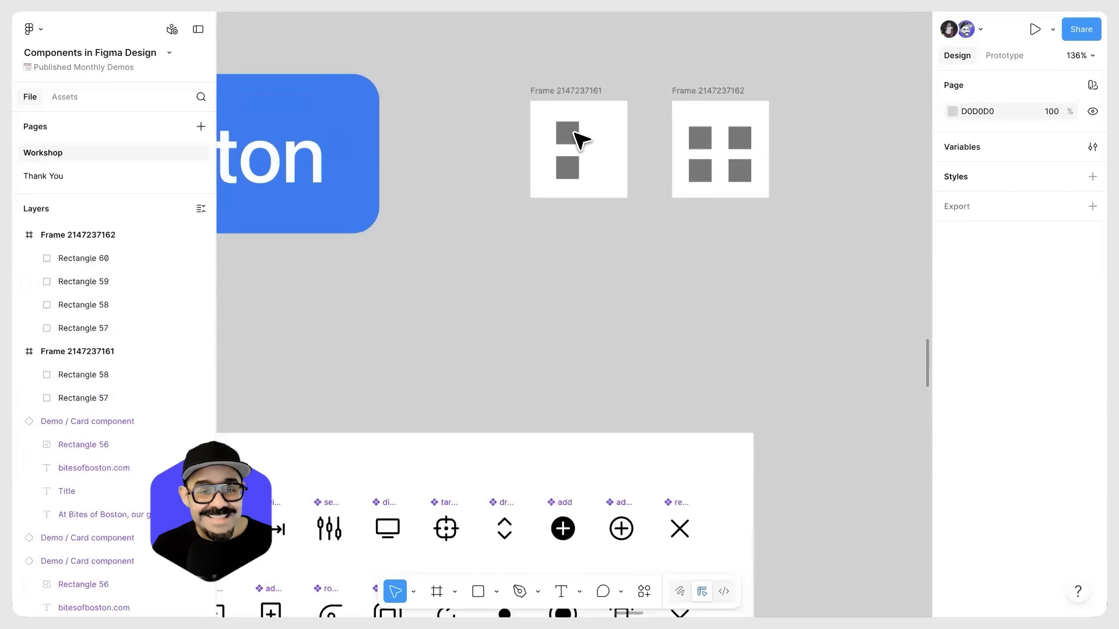
click(564, 99)
drag(577, 155, 585, 105)
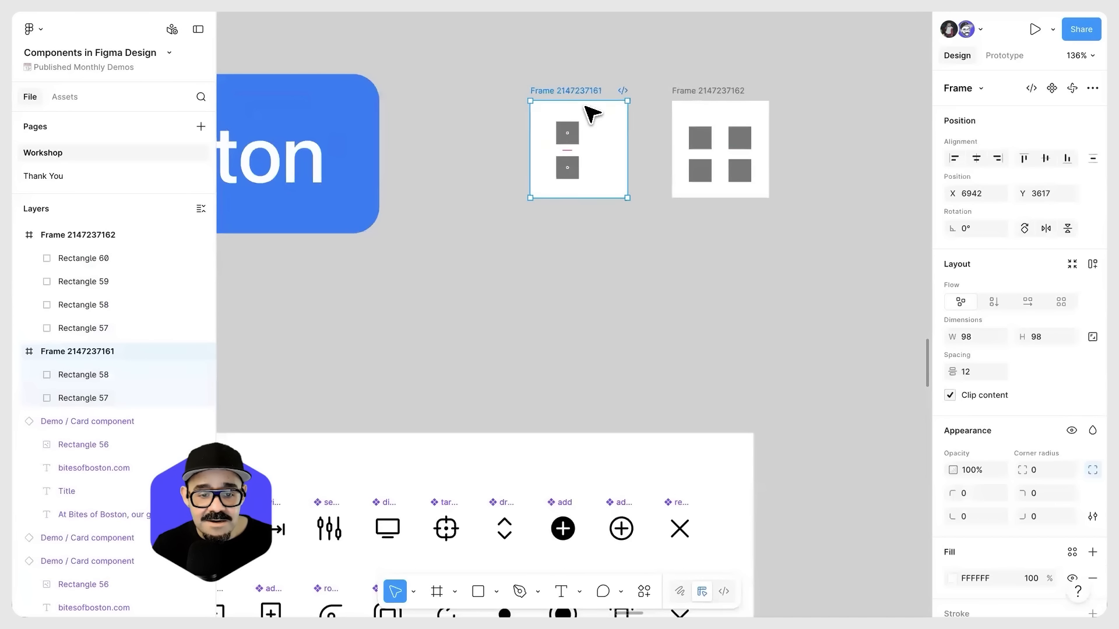
click(449, 277)
click(564, 92)
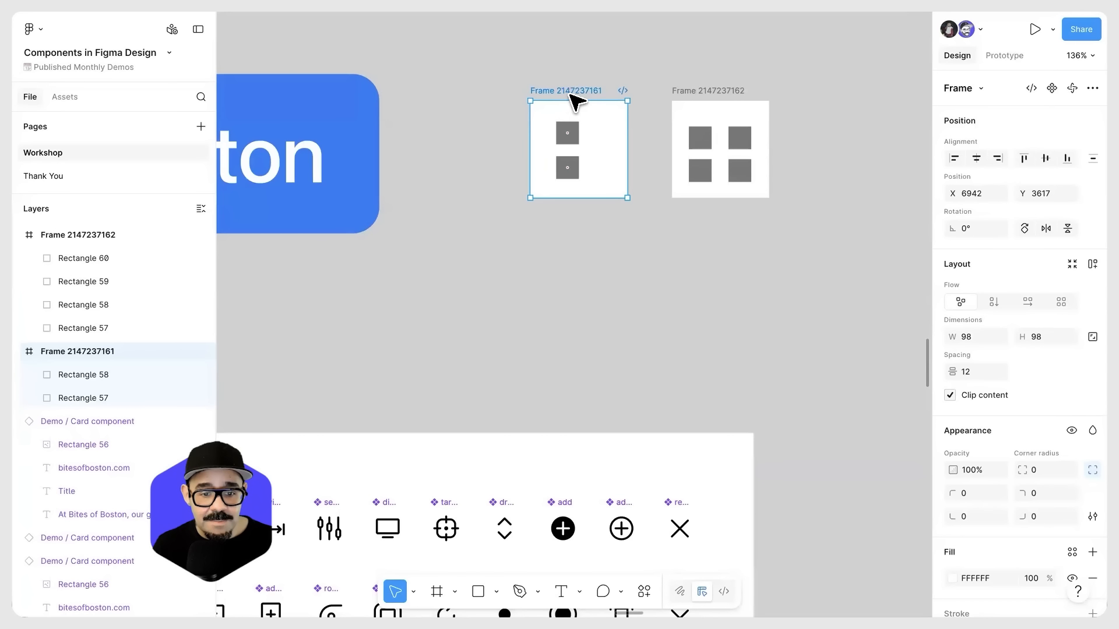
key(Return)
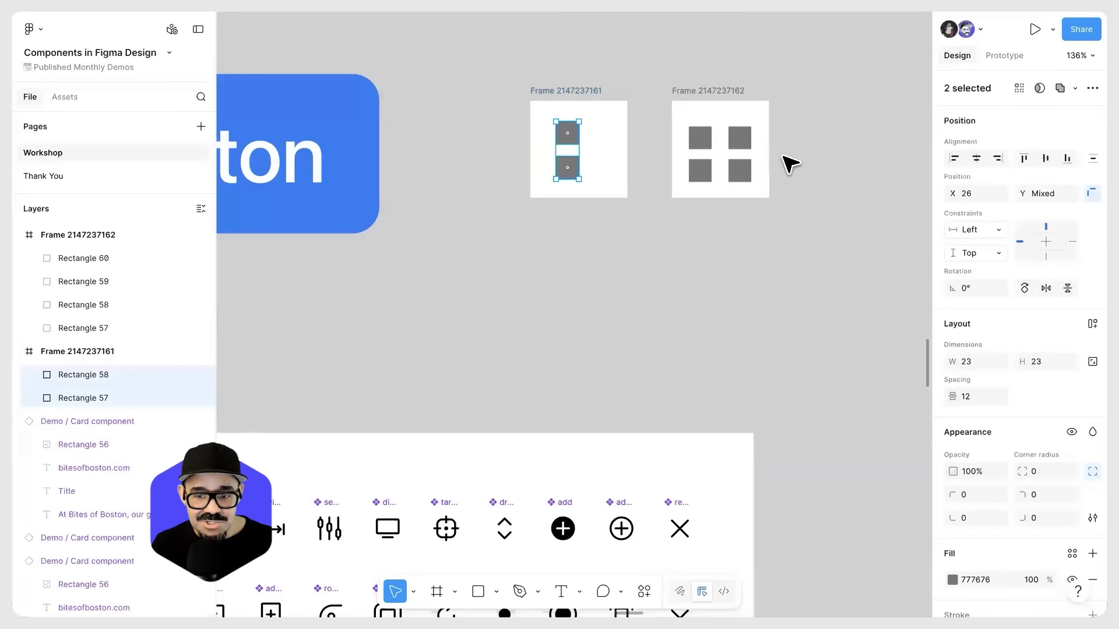
click(1062, 87)
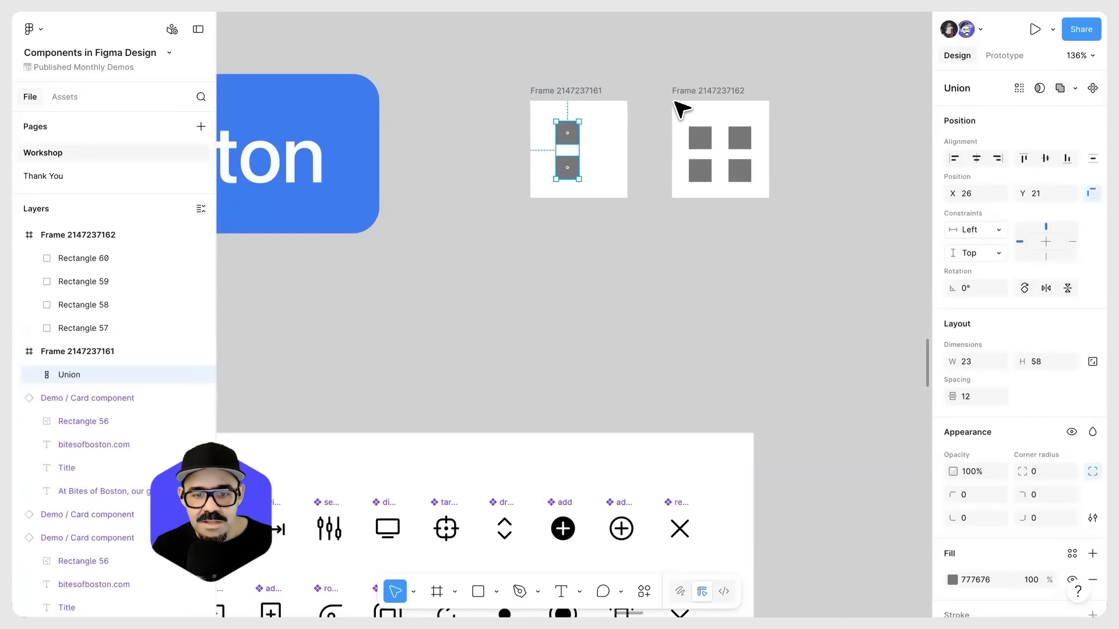
Step: Combine the four squares in the second frame with a Union and rename the resulting layer "icon"
click(694, 138)
key(Return)
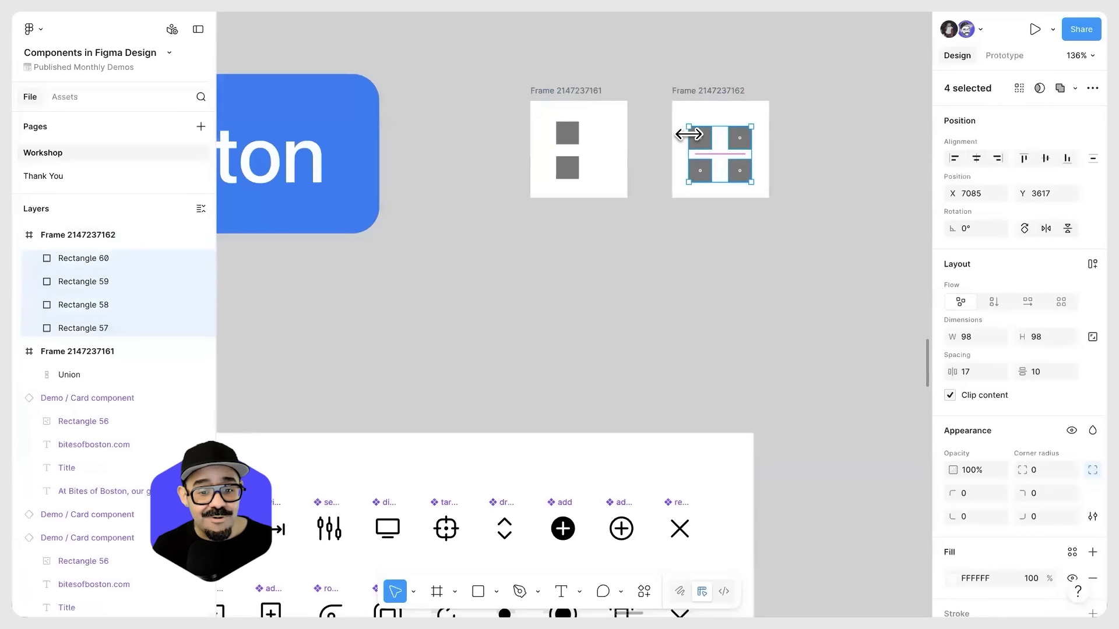
click(1059, 89)
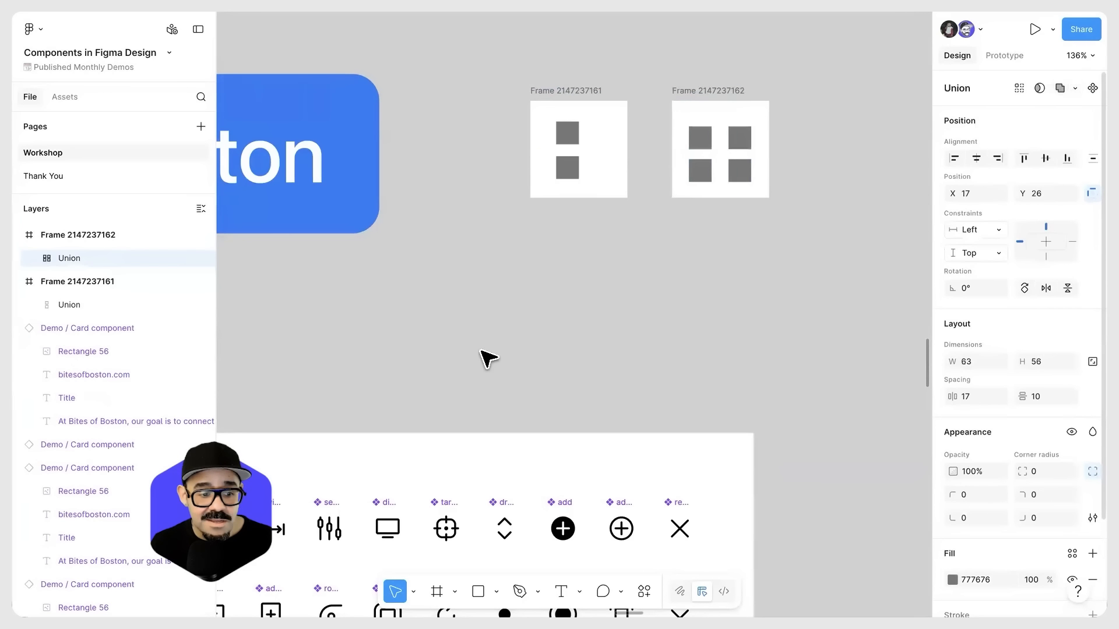
double_click(74, 262)
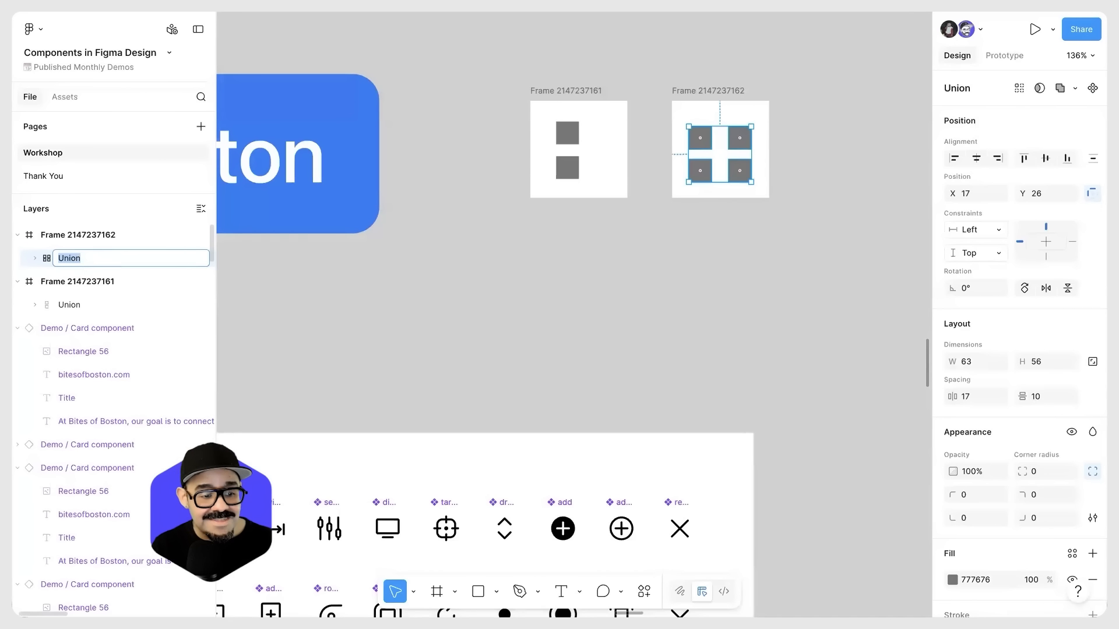
text(icon)
key(Return)
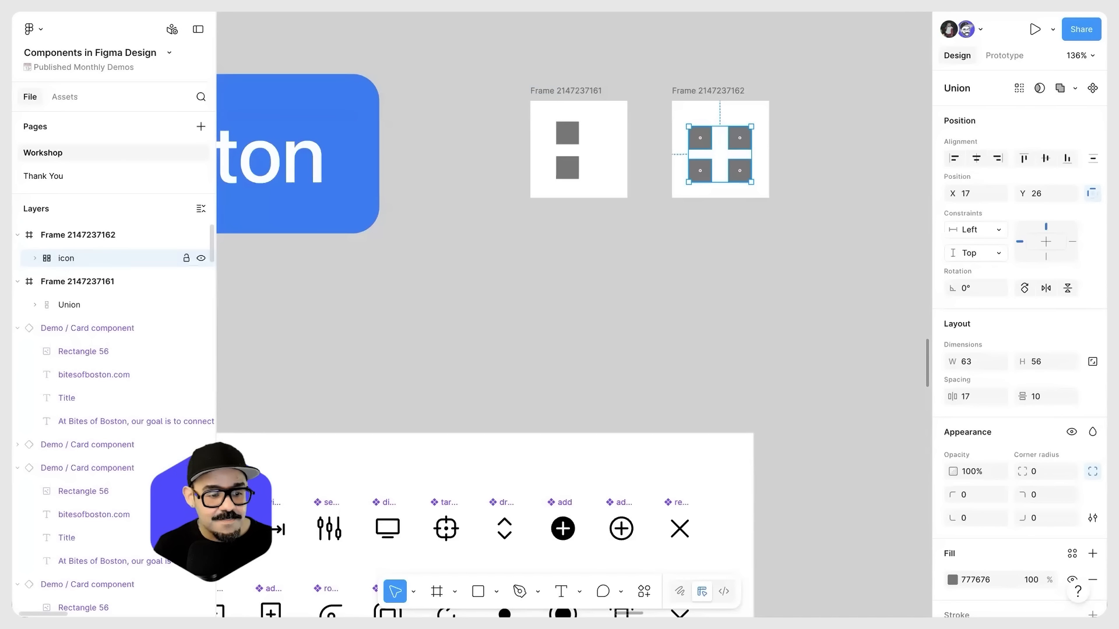
Step: Rename the Union layer inside the first frame "icon" to match the layer name in the second frame
double_click(68, 304)
text(ixon)
key(Return)
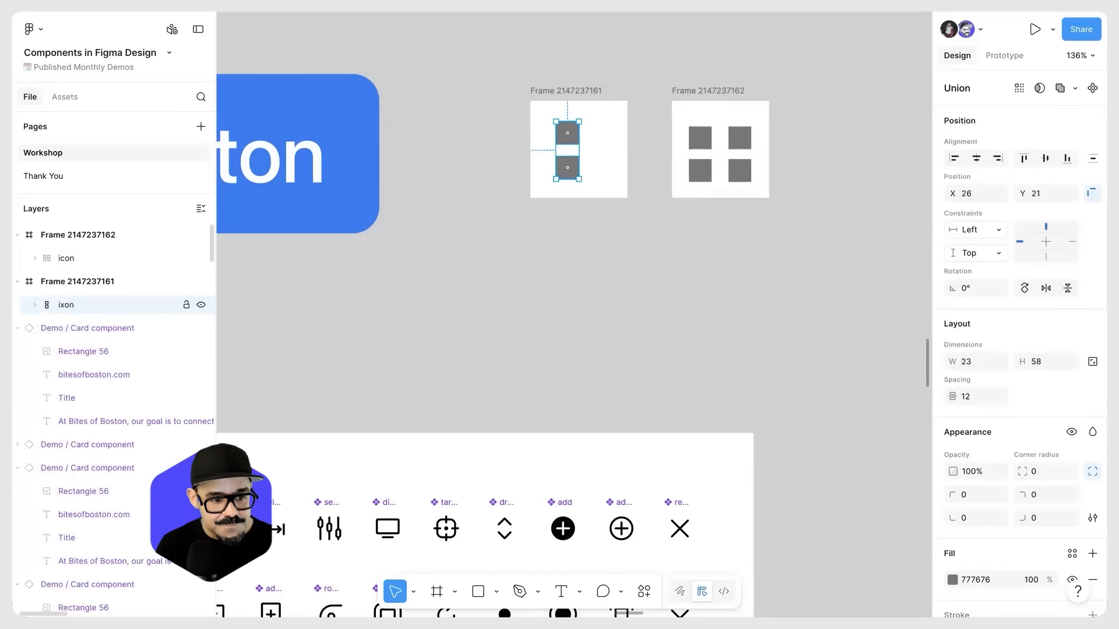
double_click(68, 306)
text(icon)
key(Return)
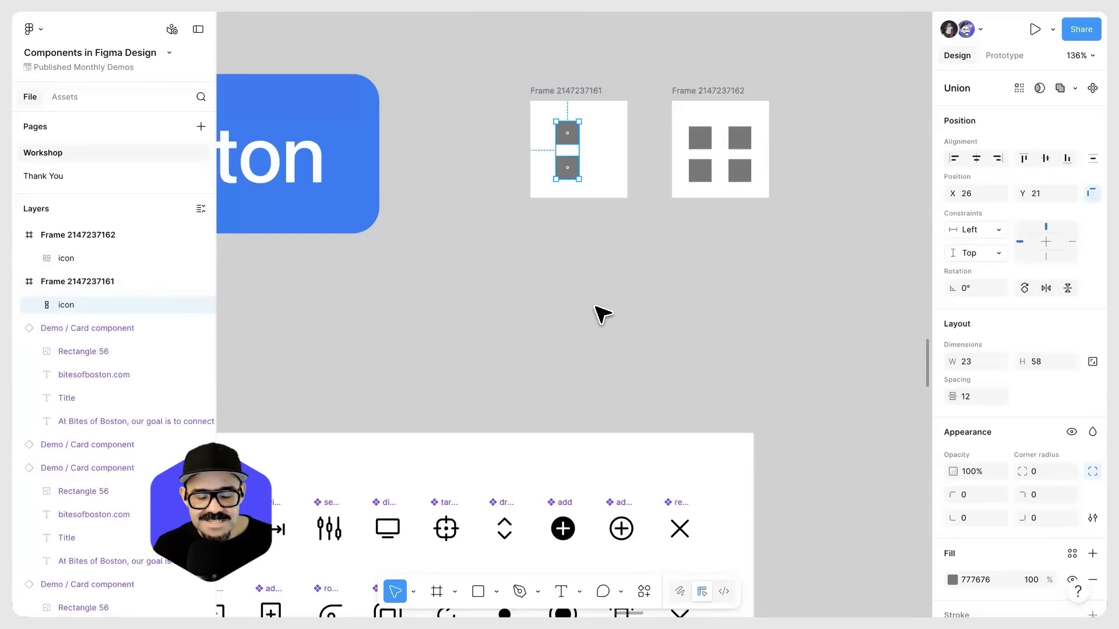
click(618, 275)
Step: Rename the two-square frame "icon / two" and the four-square frame "icon / four"
double_click(594, 91)
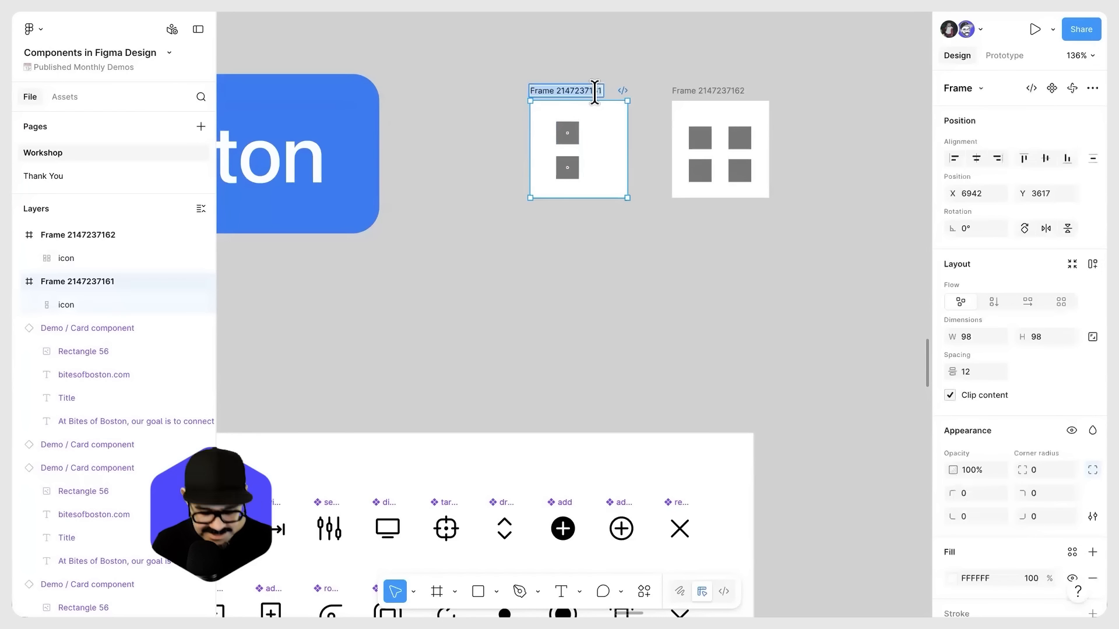
text(two)
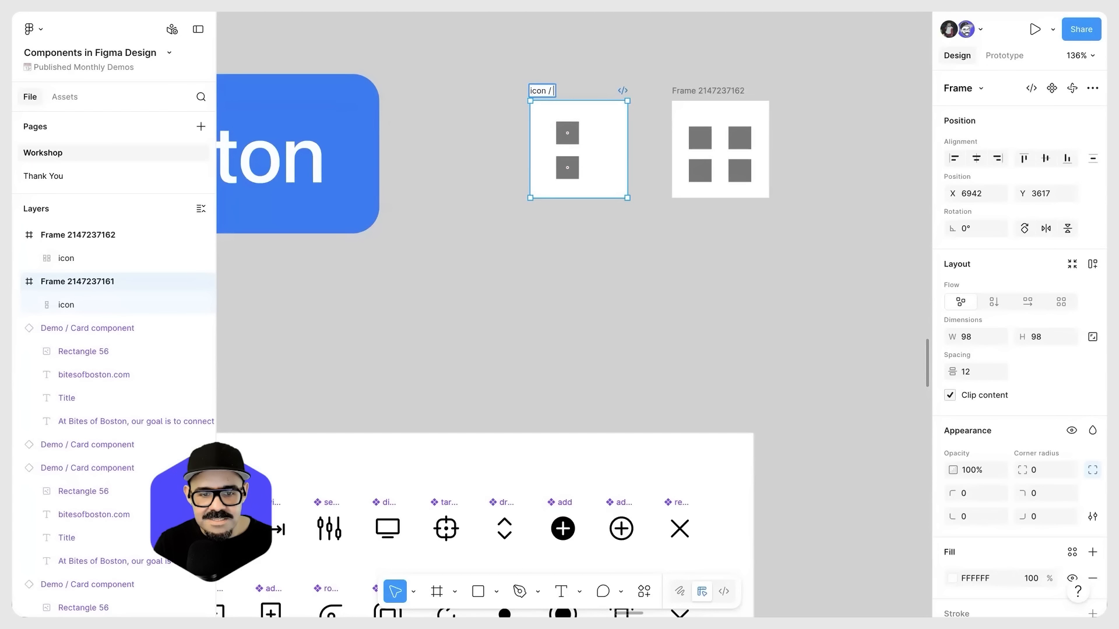
text(o)
key(Return)
double_click(722, 90)
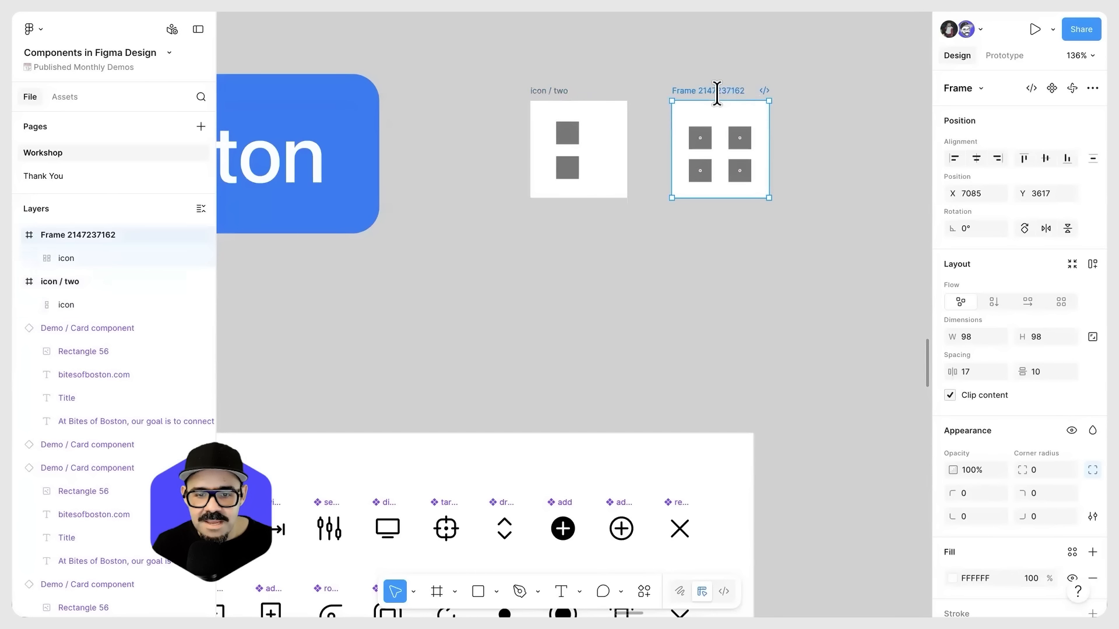
text(icon /)
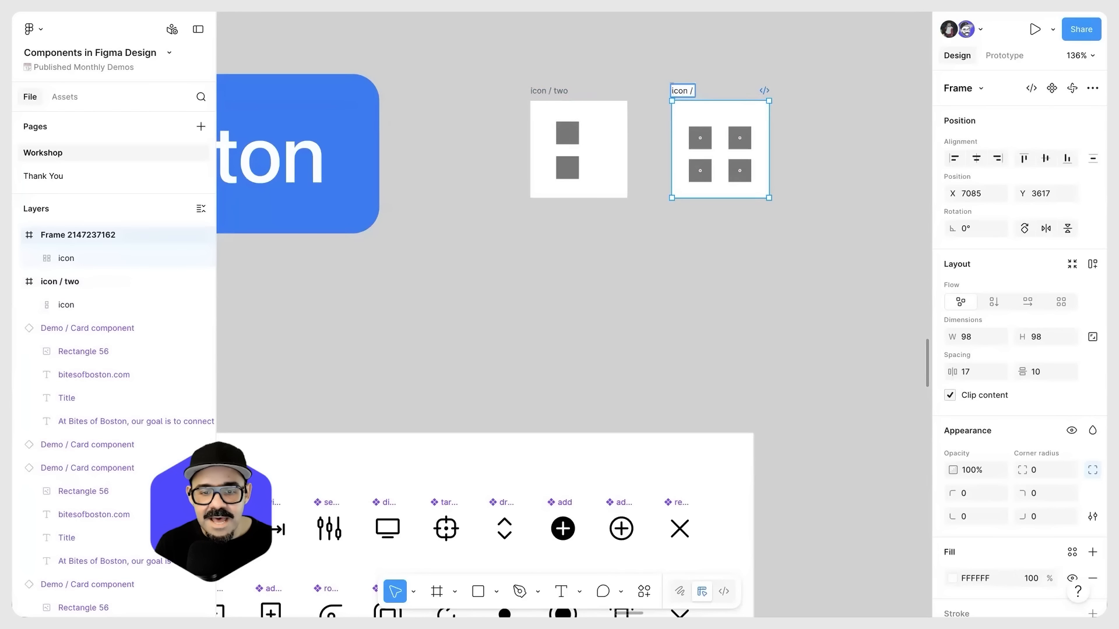
text( four)
key(Return)
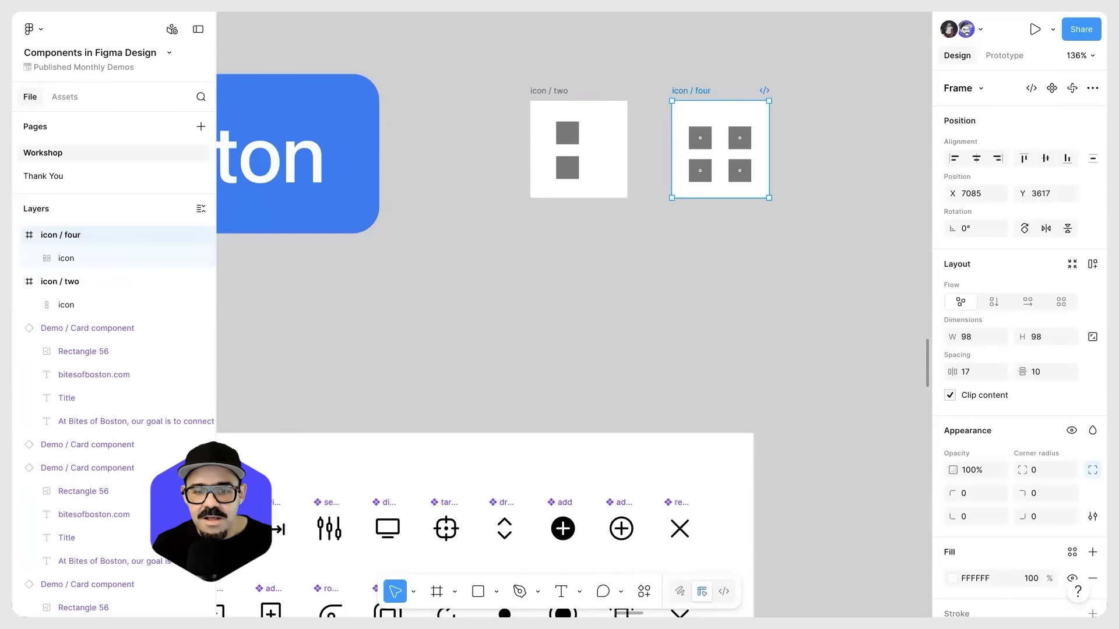
click(699, 270)
scroll(699, 270, down, 3)
scroll(687, 277, left, 2)
click(319, 210)
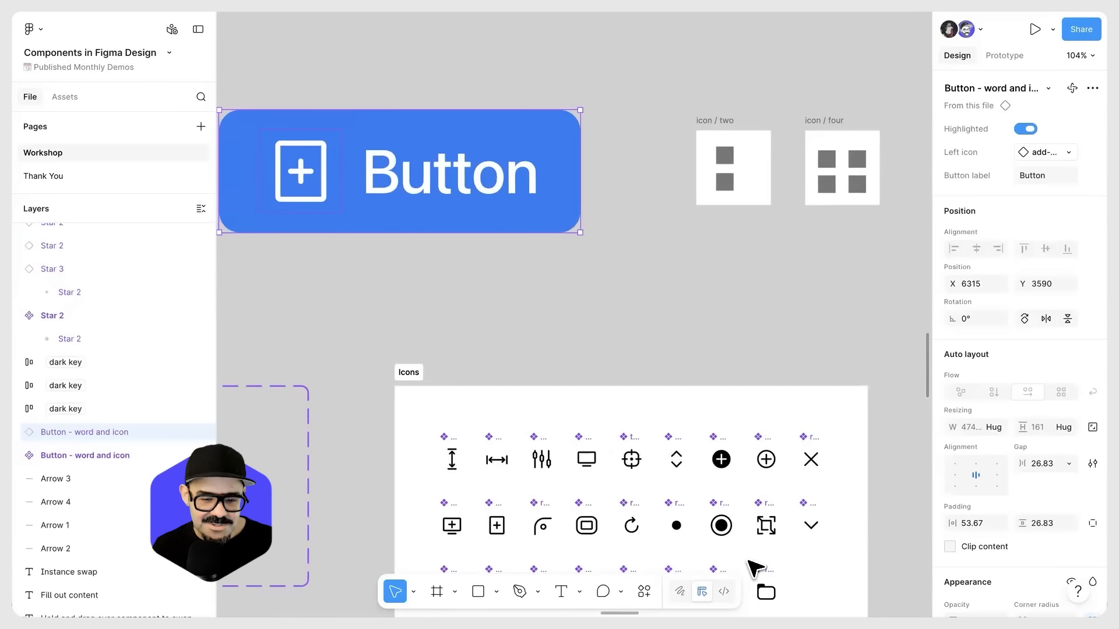
click(619, 301)
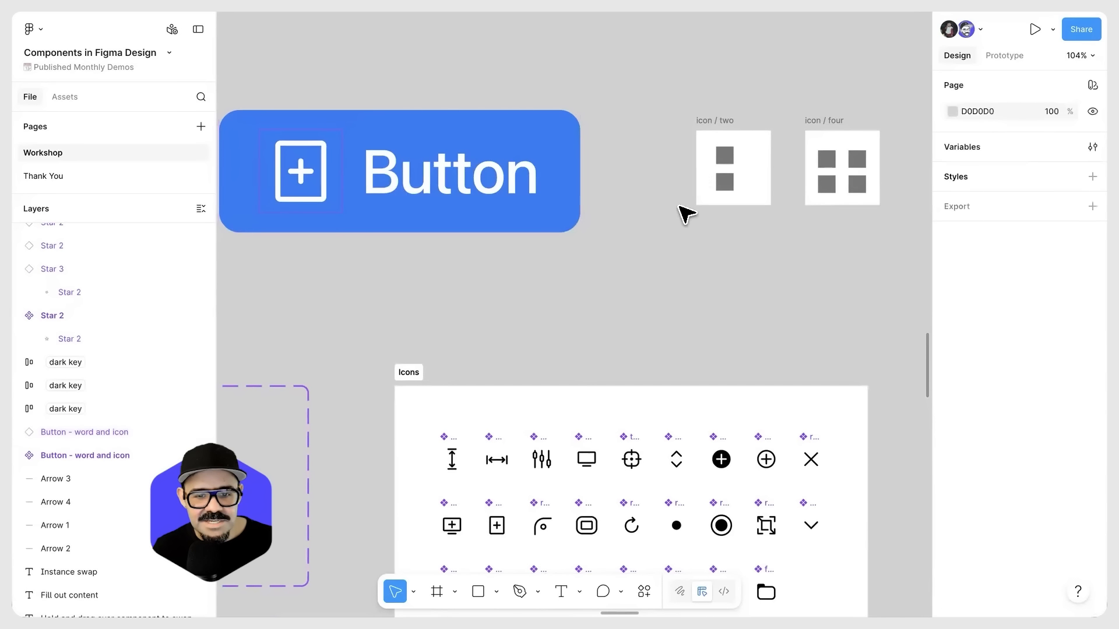
Step: Turn the "icon / two" and "icon / four" frames into separate components
scroll(682, 212, right, 3)
click(718, 121)
click(1052, 88)
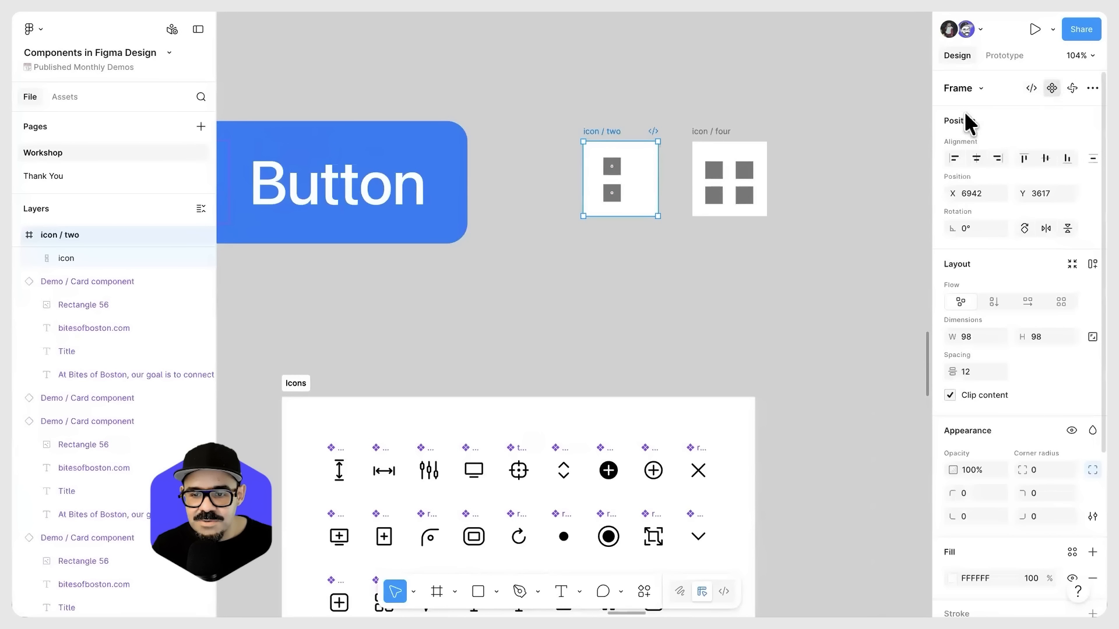
click(725, 132)
key(ctrl+alt+k)
Step: Place an instance of "icon / two" below the components and recolour its 777676 squares bright red
alt+drag(611, 166, 662, 270)
scroll(979, 477, down, 3)
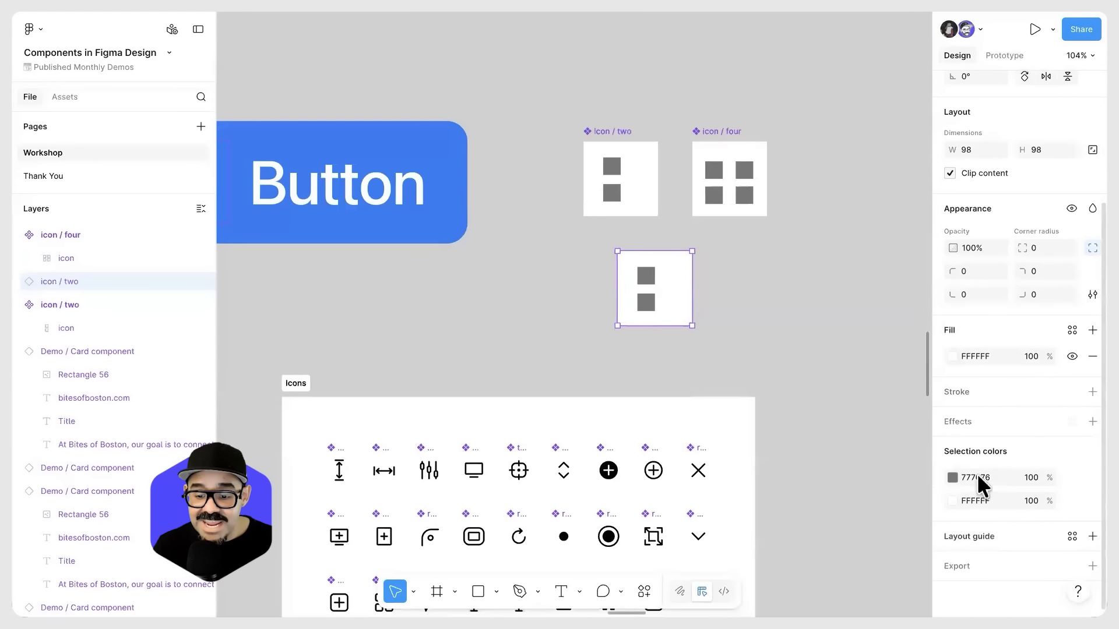
click(952, 478)
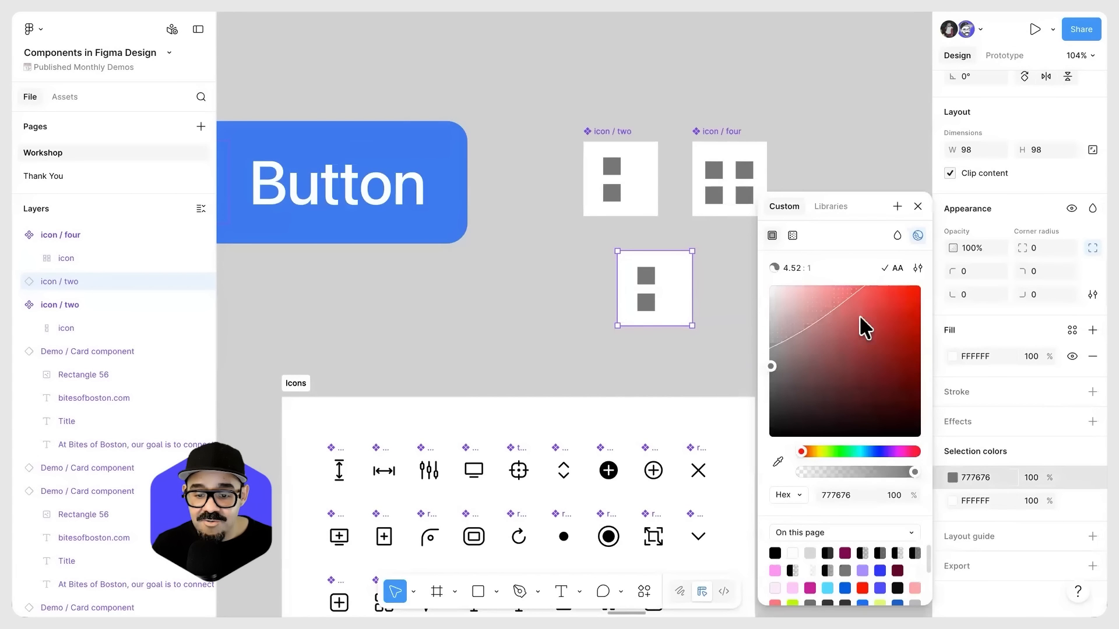
drag(863, 324, 899, 303)
click(689, 359)
Step: Swap the red instance to the "four" icon and back to "two"
click(664, 313)
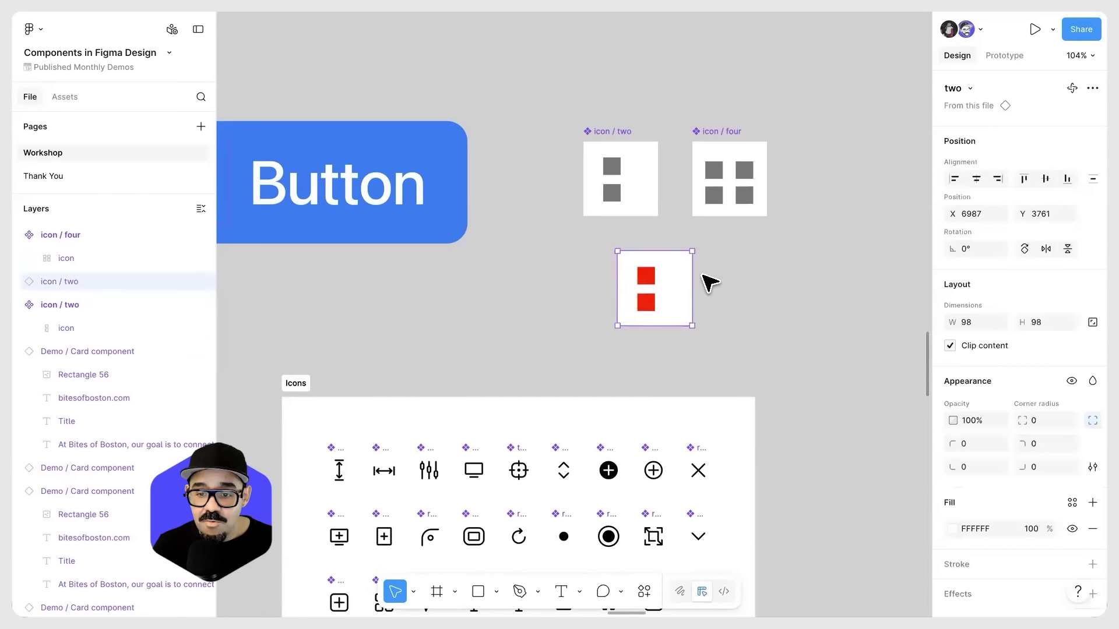
click(968, 88)
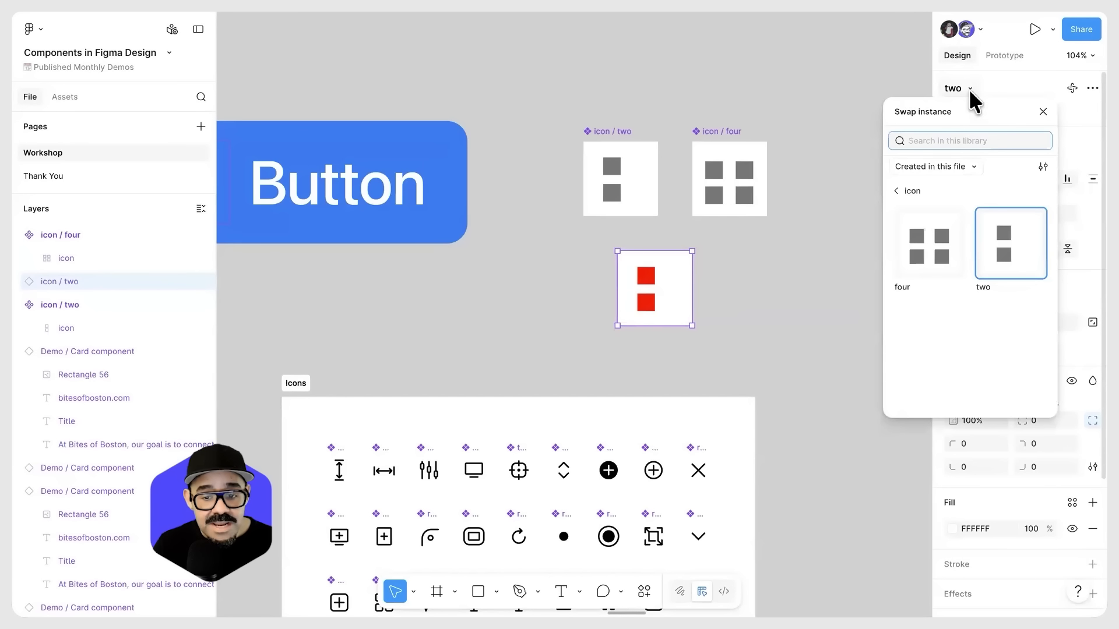
click(944, 238)
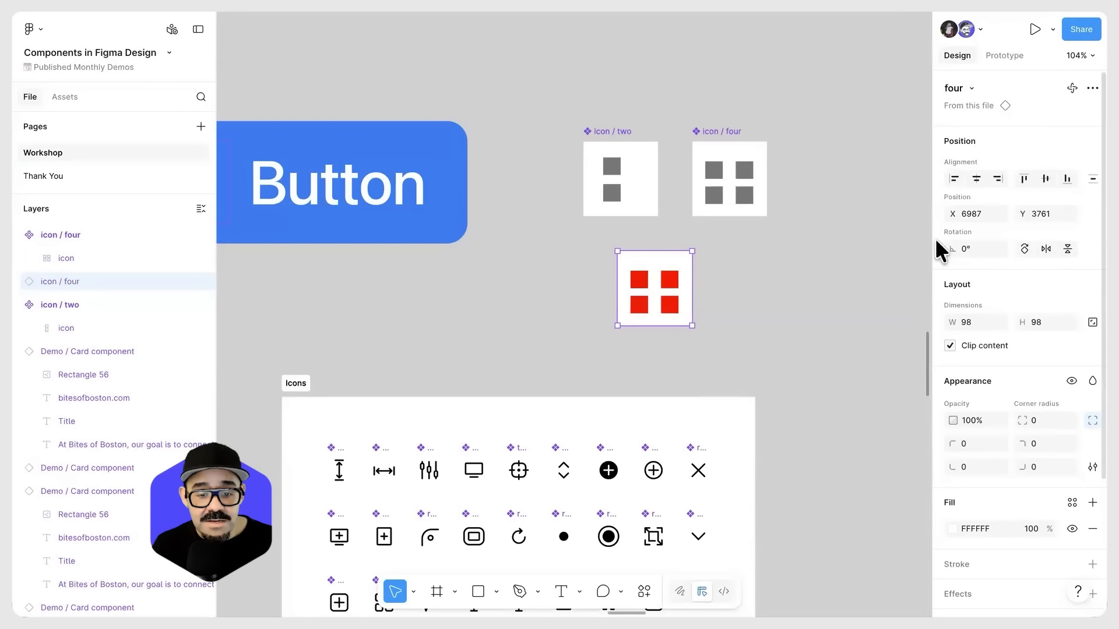
click(970, 88)
click(1008, 255)
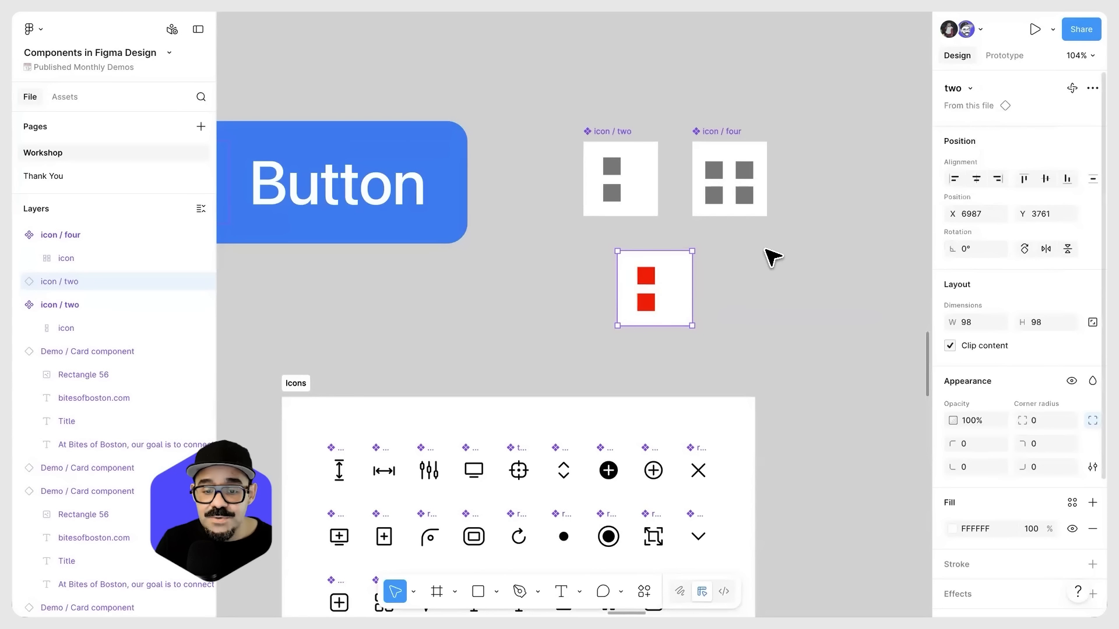
Step: Compare the "icon" layer names in the instance and components, and repeat the instance swap to "four" and back to "two"
click(17, 282)
click(82, 259)
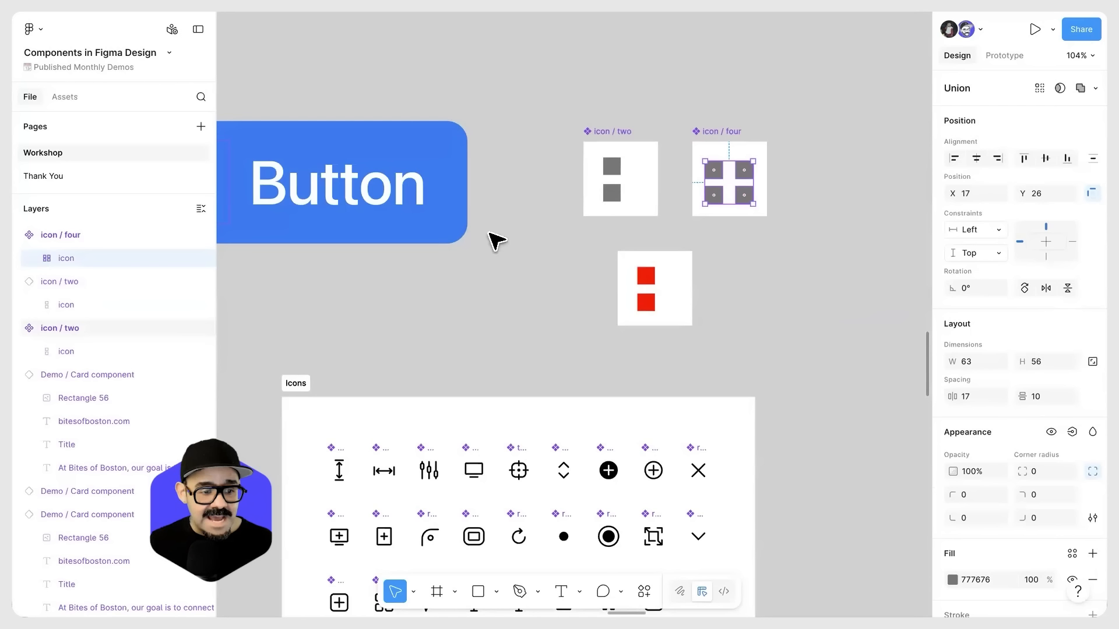
click(35, 258)
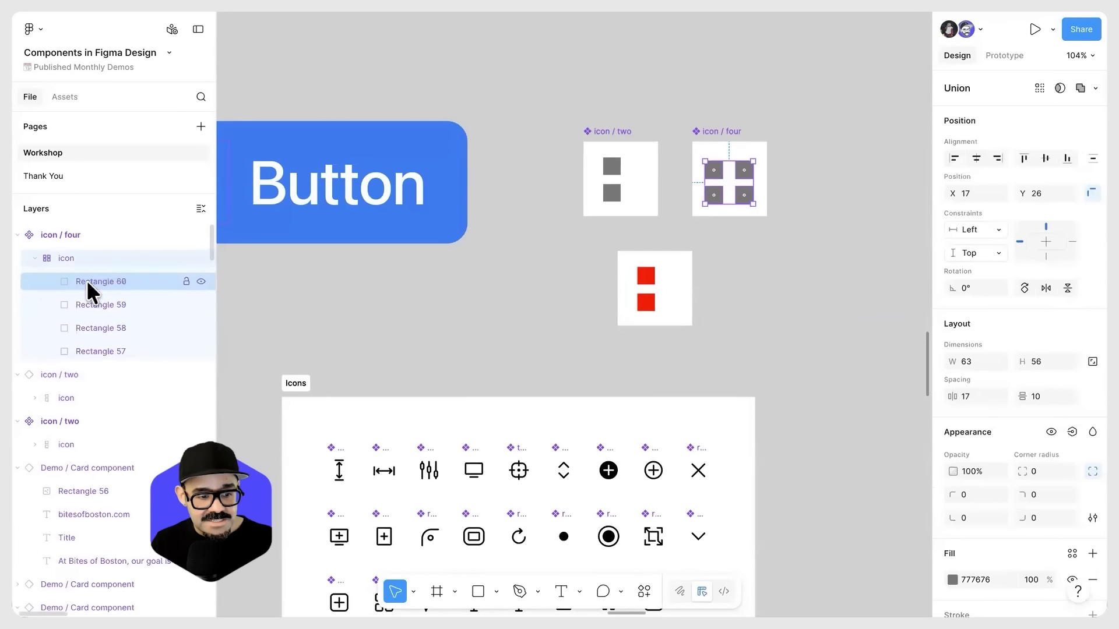
click(35, 259)
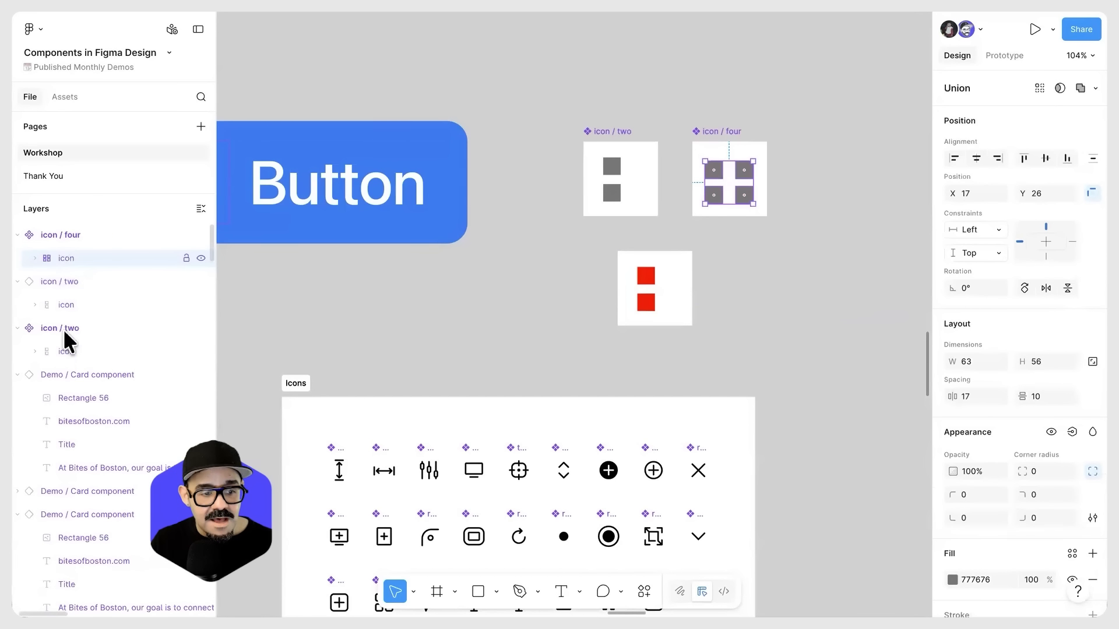
click(654, 293)
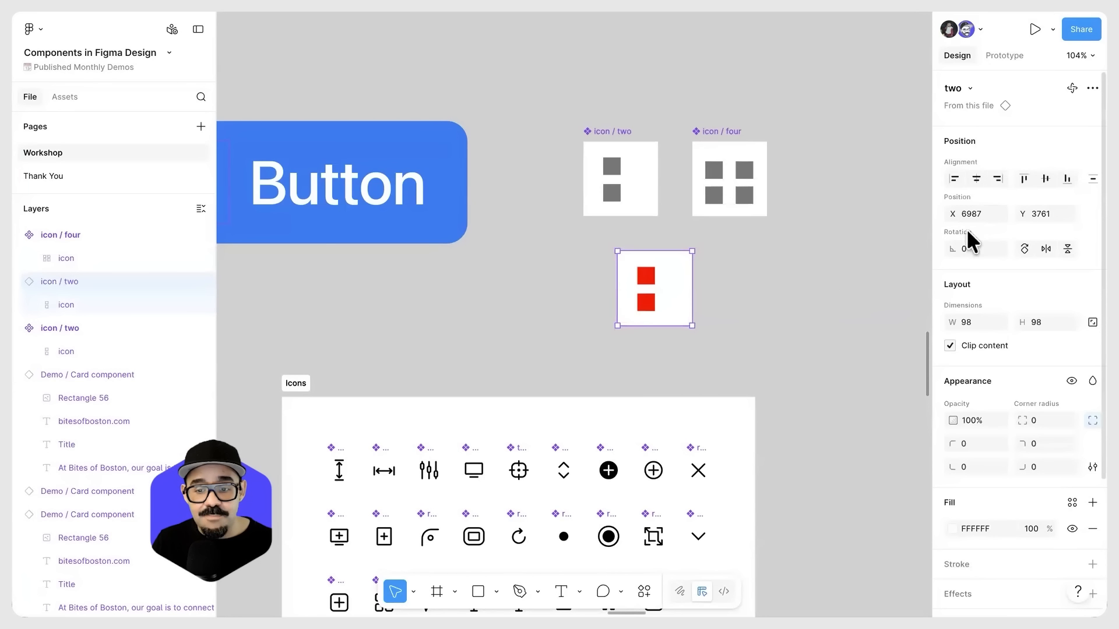
click(970, 88)
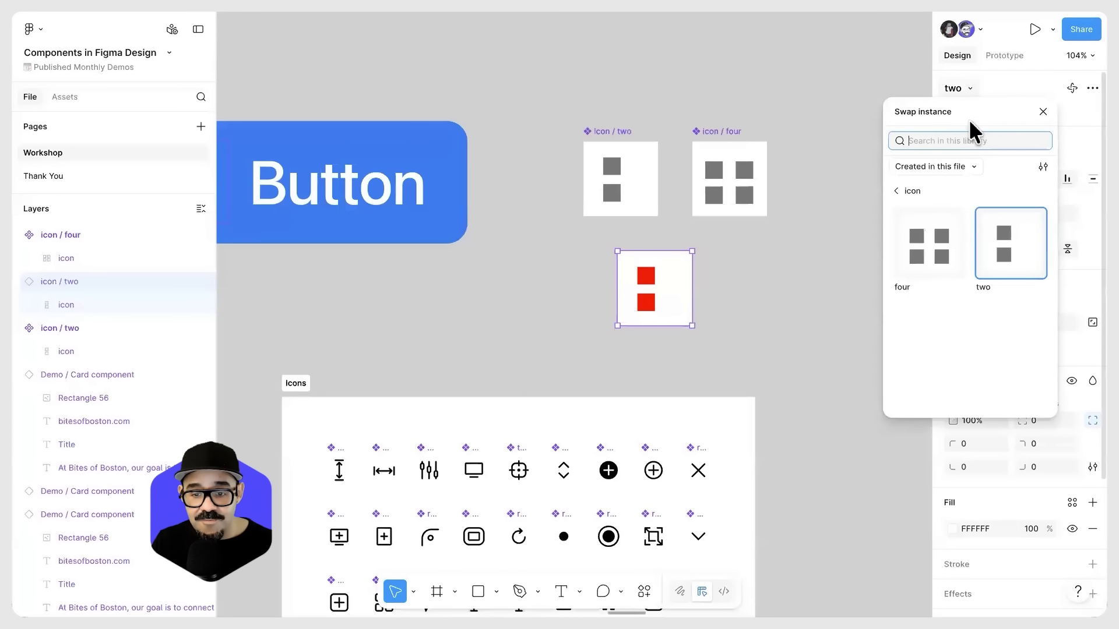
click(940, 251)
click(970, 89)
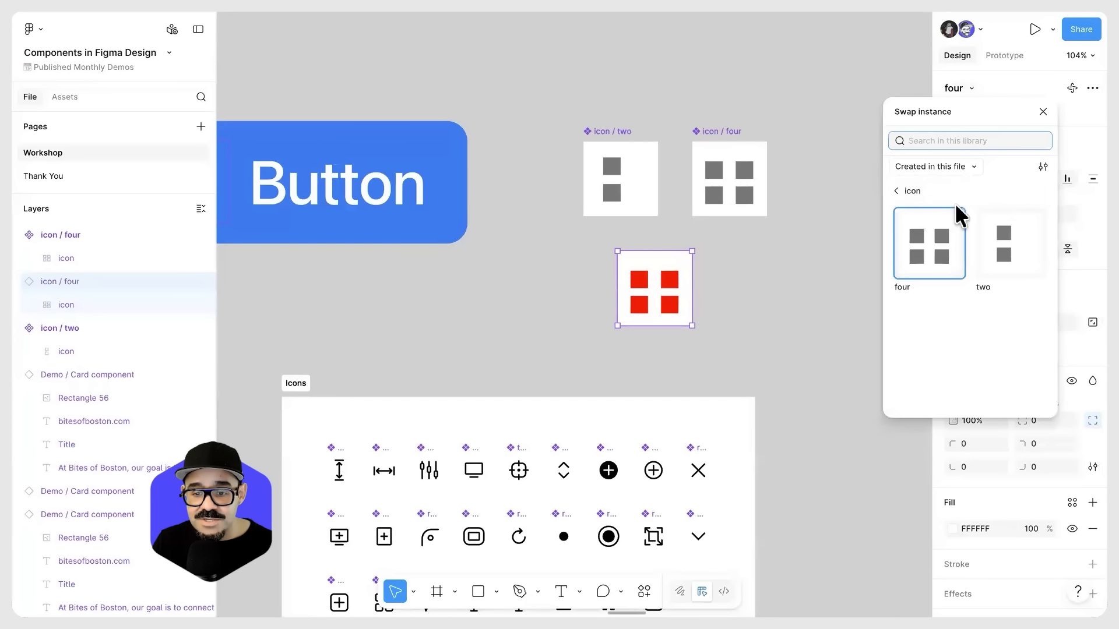
click(986, 274)
Step: Delete the red "icon / two" instance below the two icon components
click(737, 327)
drag(673, 286, 666, 295)
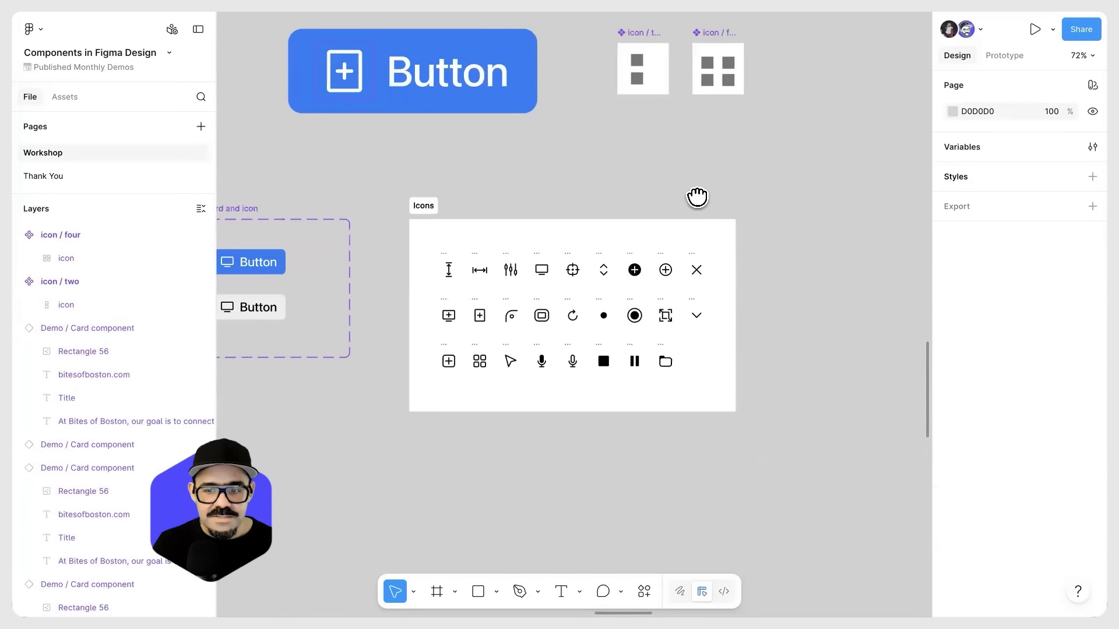
scroll(698, 197, down, 1)
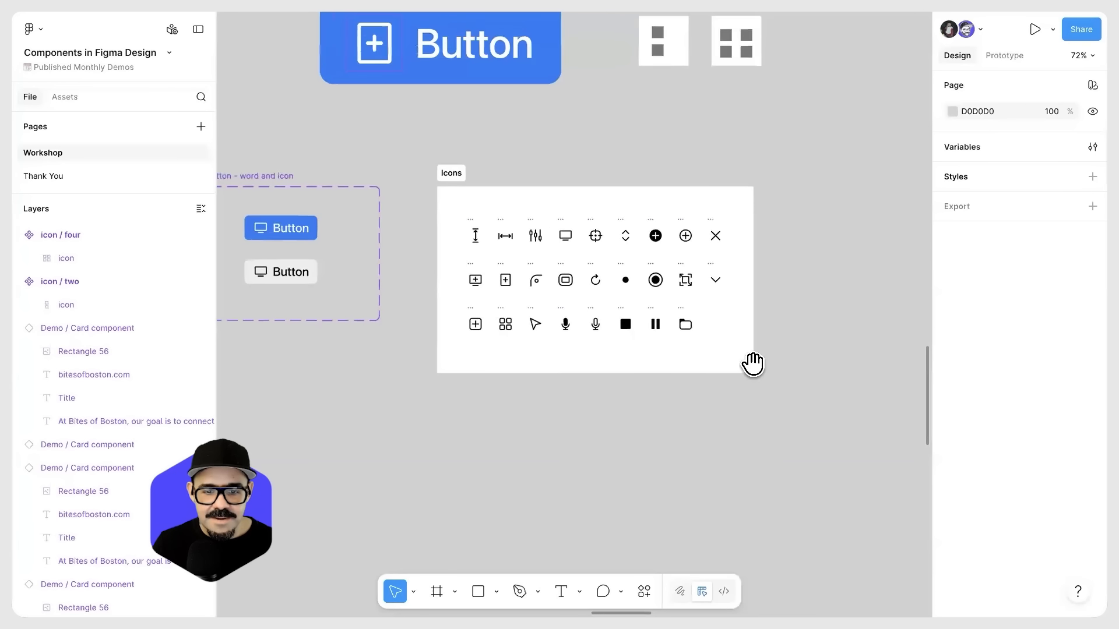
Step: Examine the Content card component and its photo layer beside the show/hide photo, fill out content and instance swap labels
scroll(750, 367, down, 3)
scroll(739, 250, down, 5)
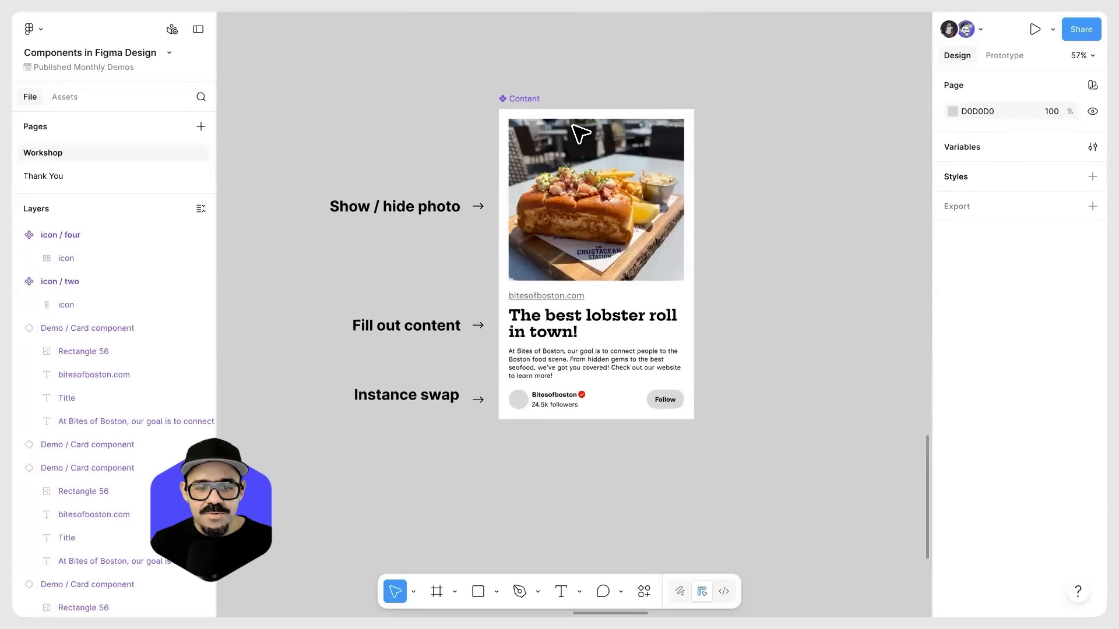
click(532, 104)
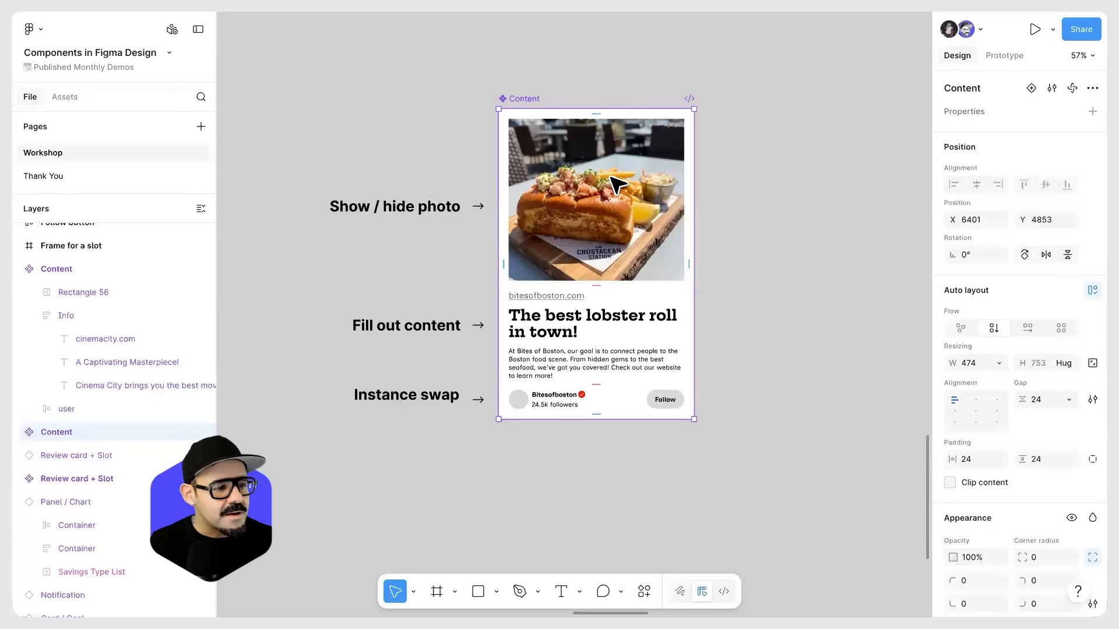
scroll(641, 174, right, 2)
scroll(641, 175, up, 1)
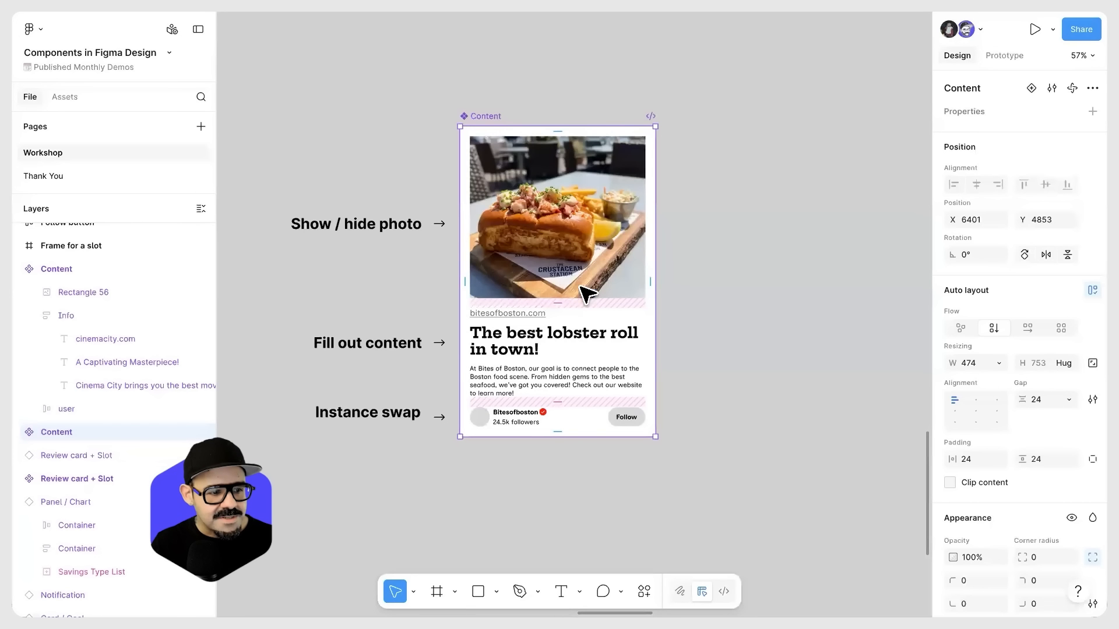
scroll(574, 201, left, 2)
click(580, 204)
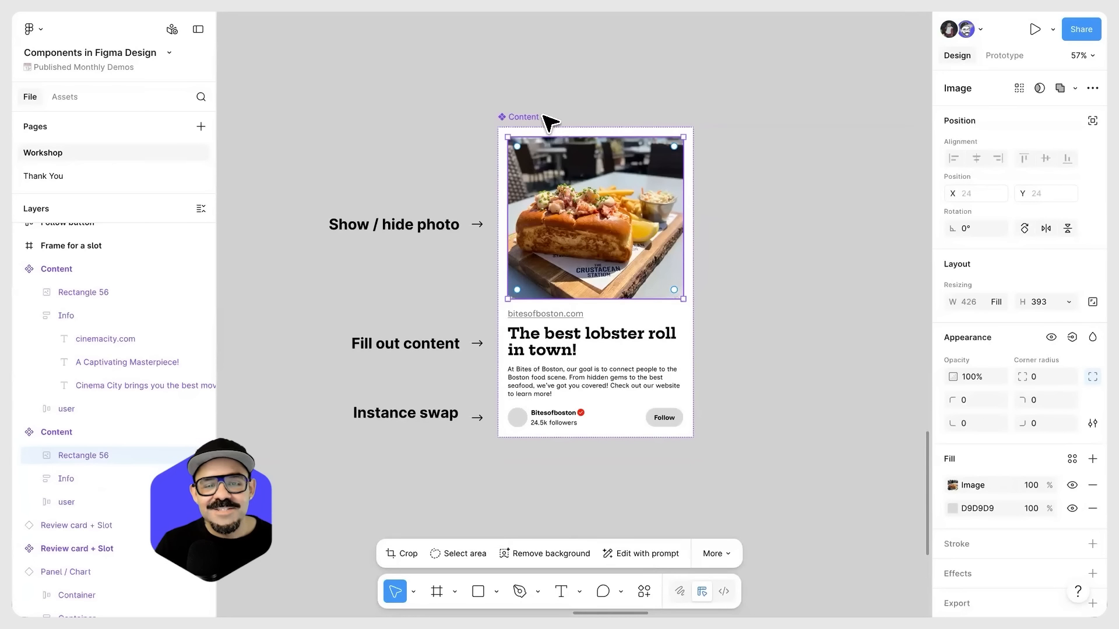
click(526, 118)
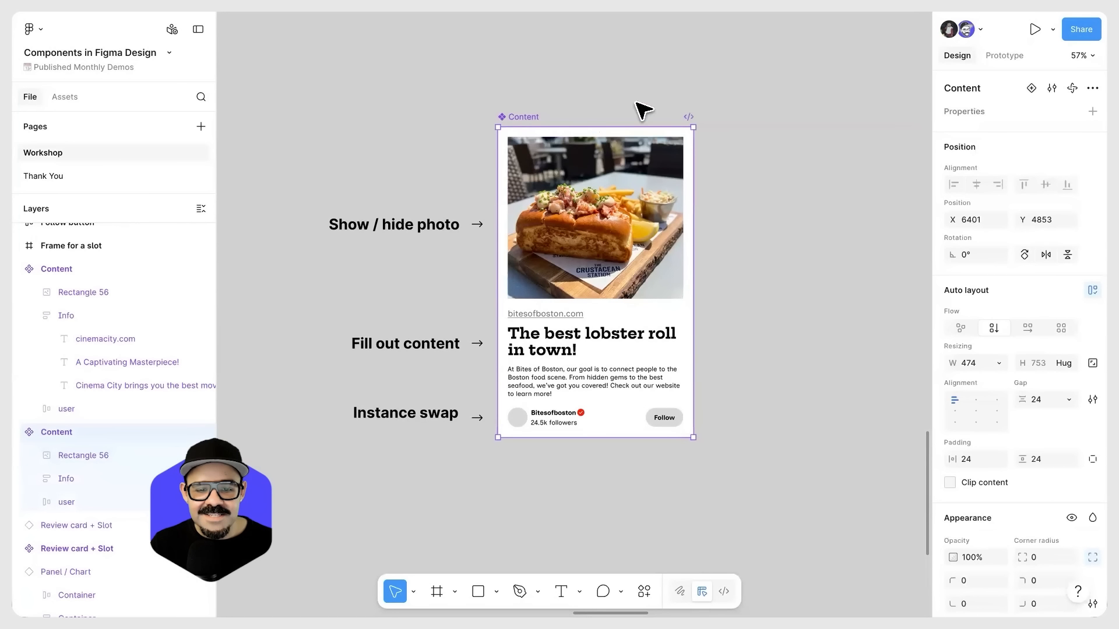
scroll(602, 259, up, 1)
scroll(603, 247, up, 3)
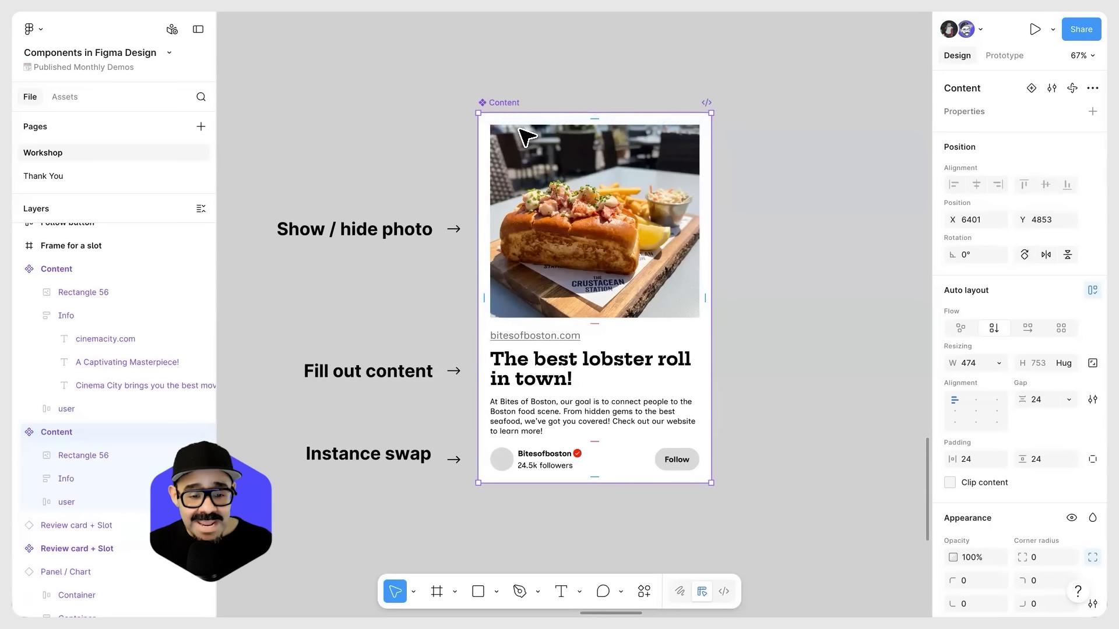
click(586, 252)
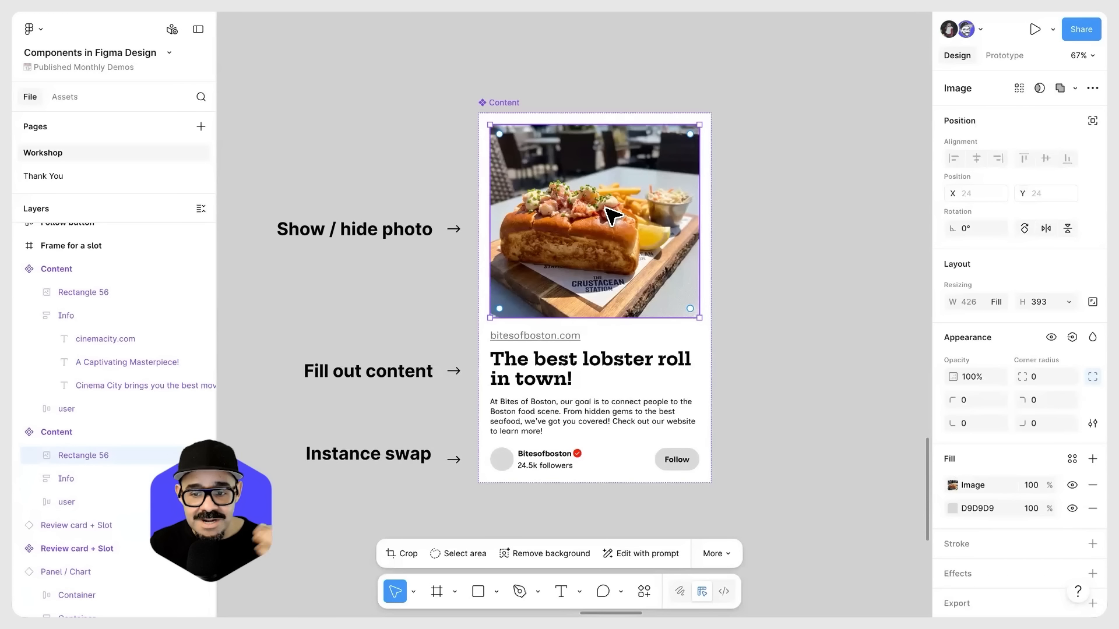
Step: Add a Boolean property named "Show photo" with the value True to the Content component
click(506, 104)
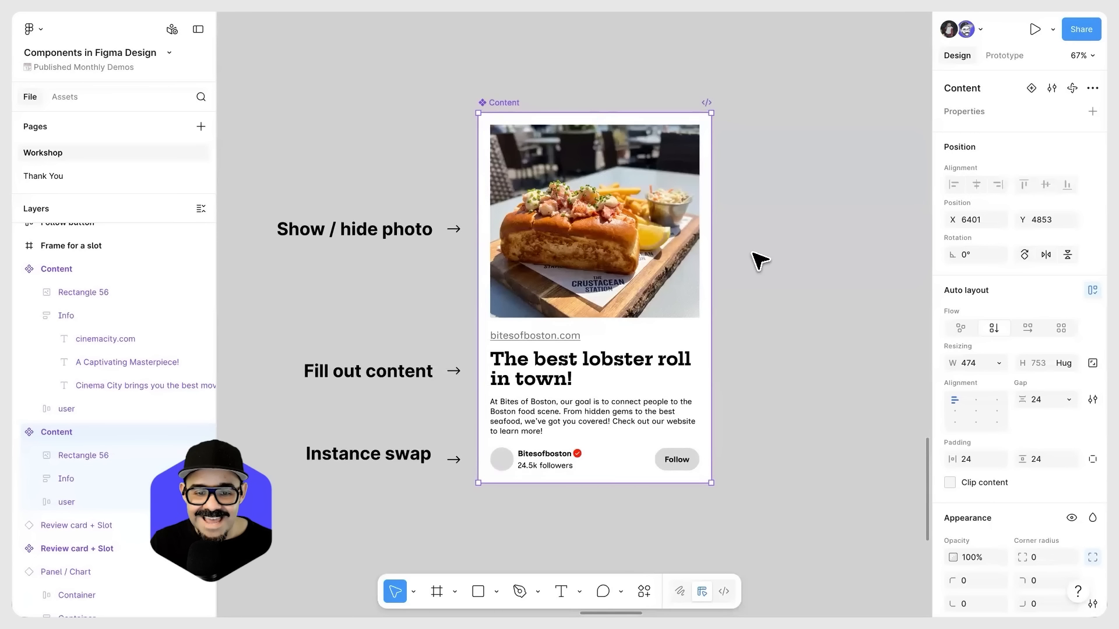
click(1093, 111)
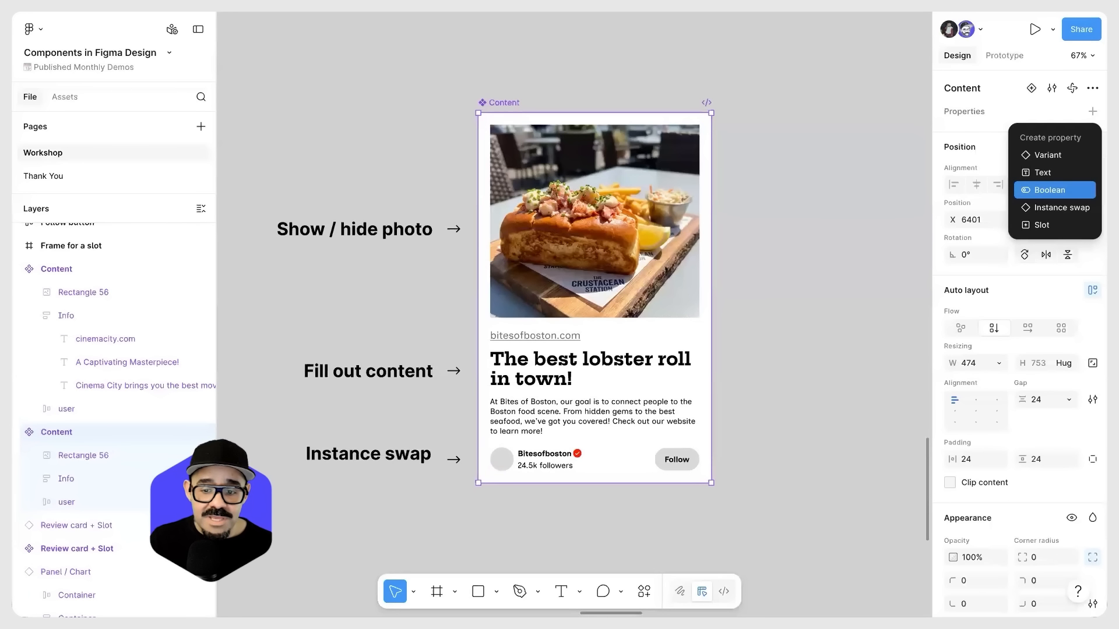
click(1049, 190)
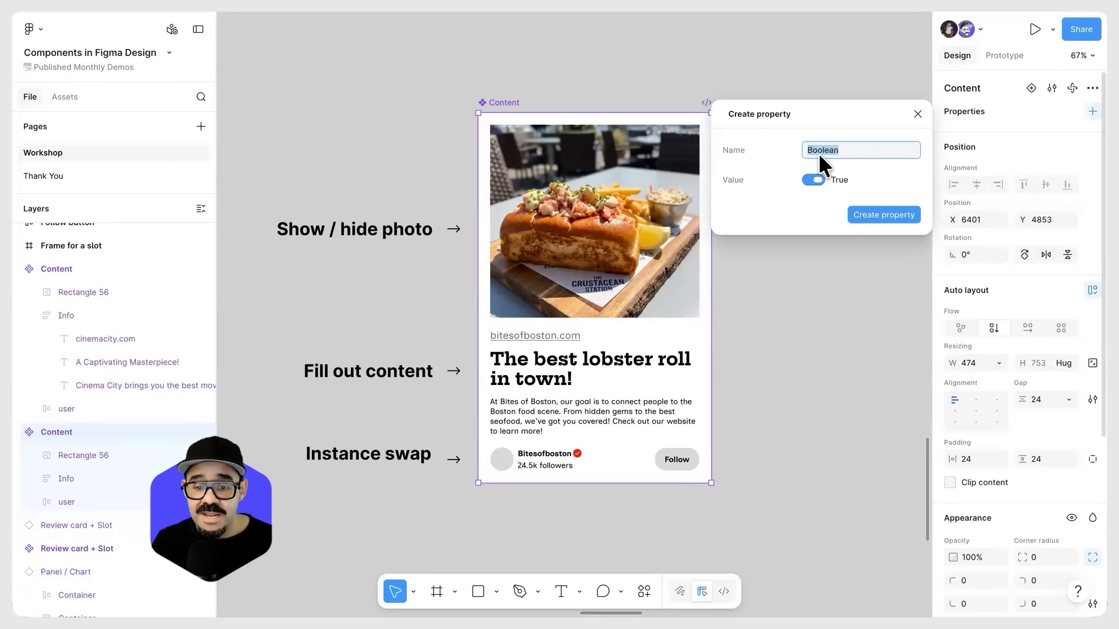
text(Show photo)
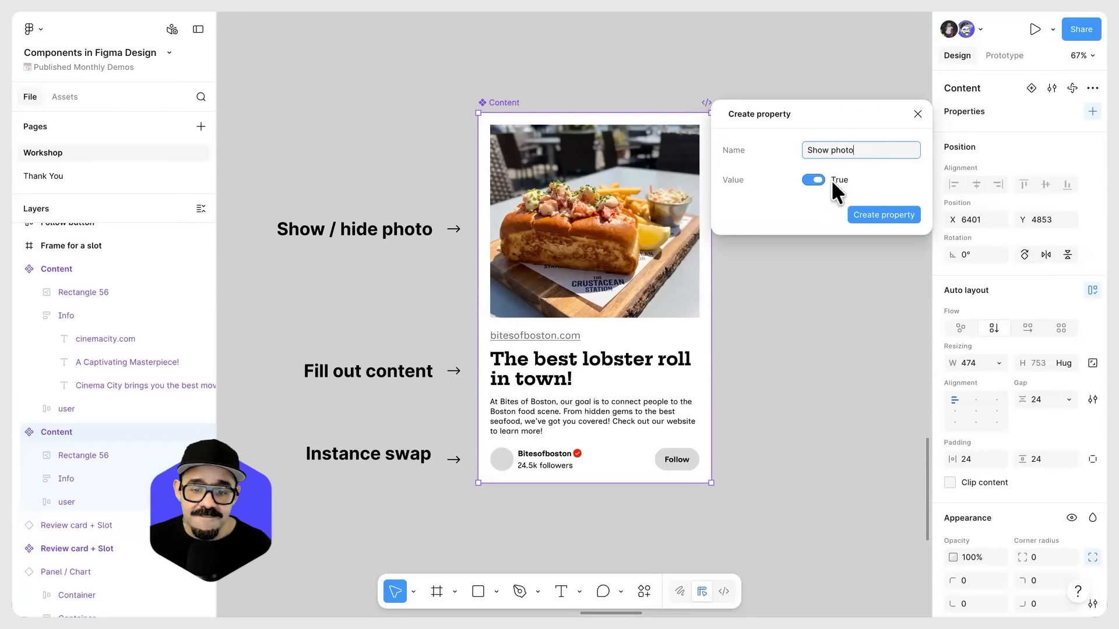
click(814, 176)
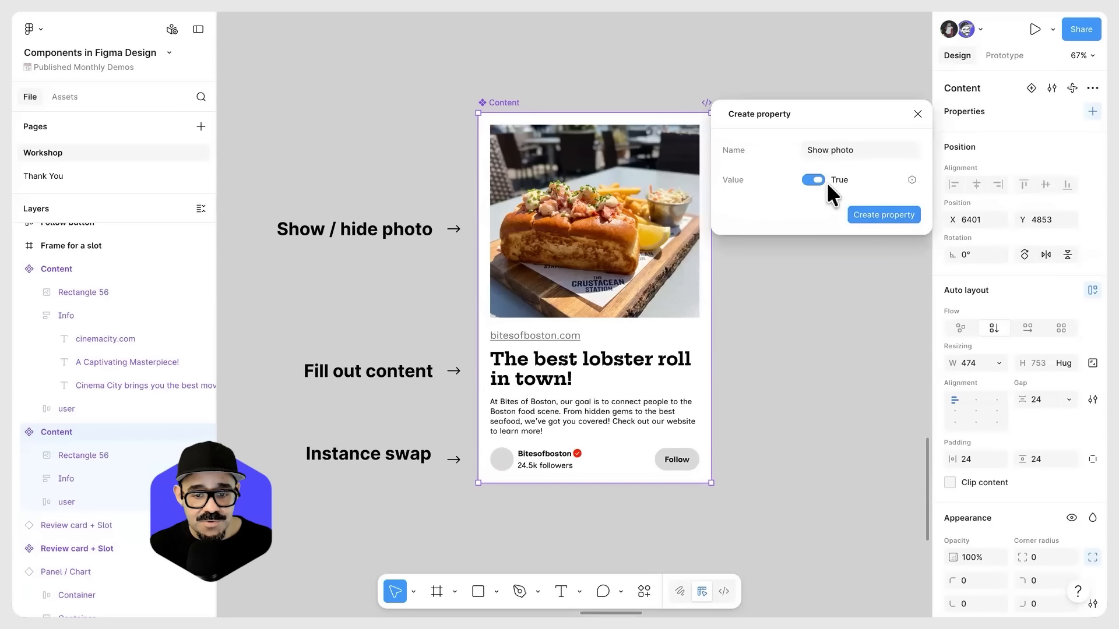
click(878, 215)
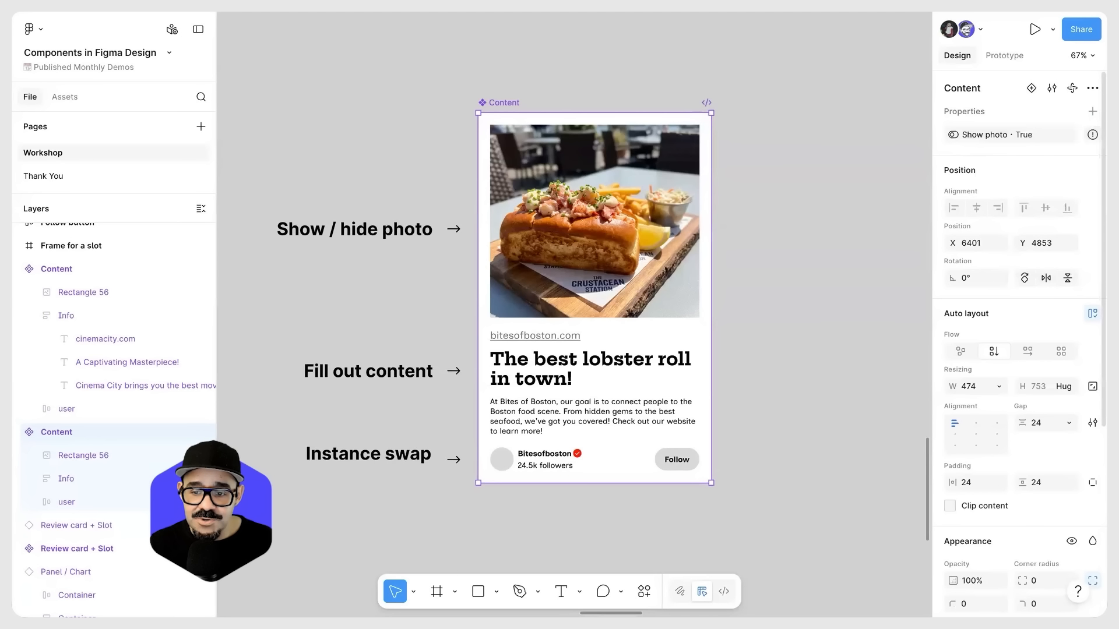
Step: Link the visibility of the photo layer in the Content component to the Show photo property
mouse_move(1093, 135)
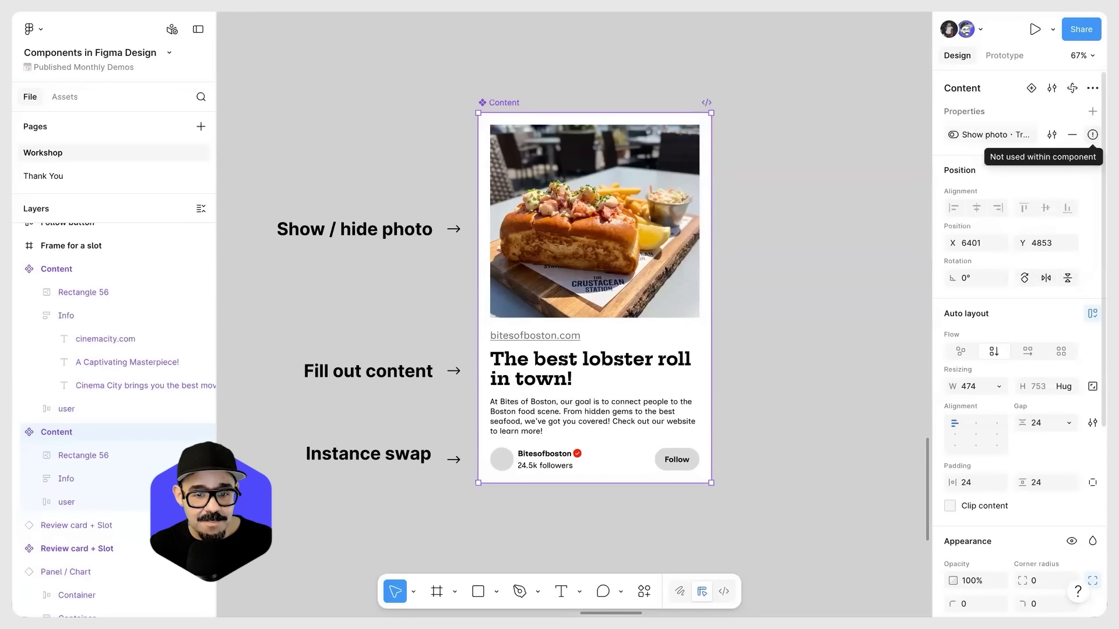
click(619, 225)
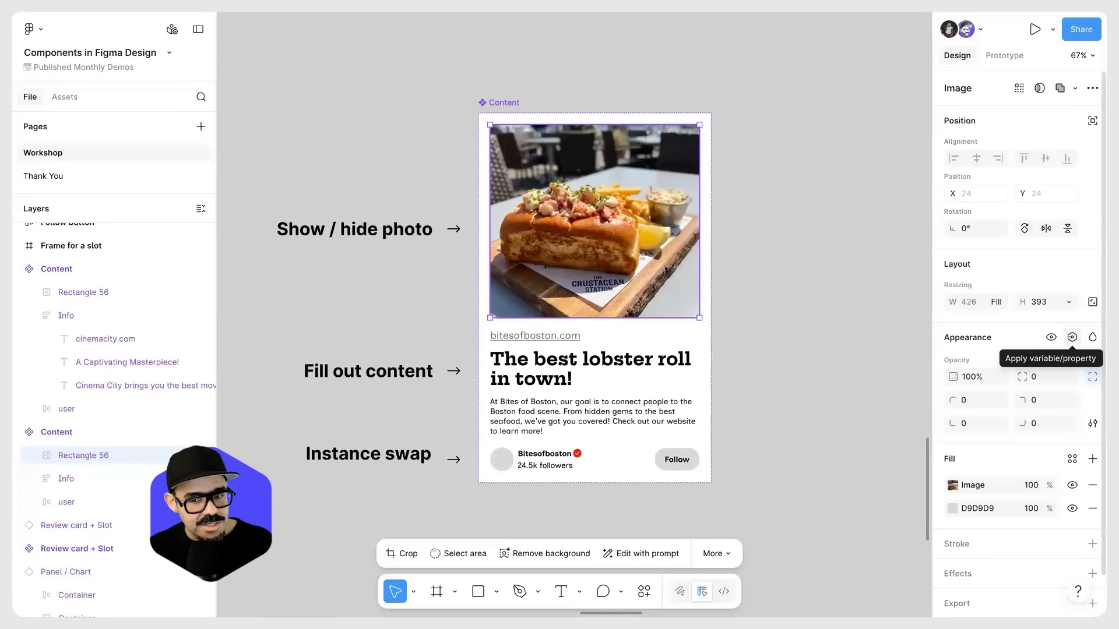
click(1072, 337)
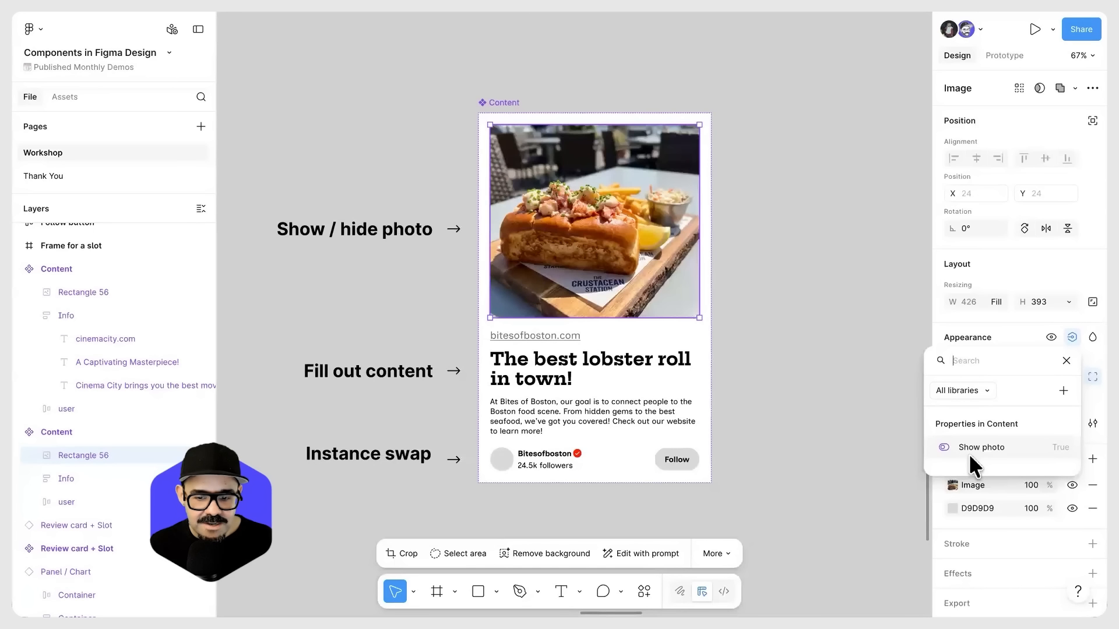
click(1029, 446)
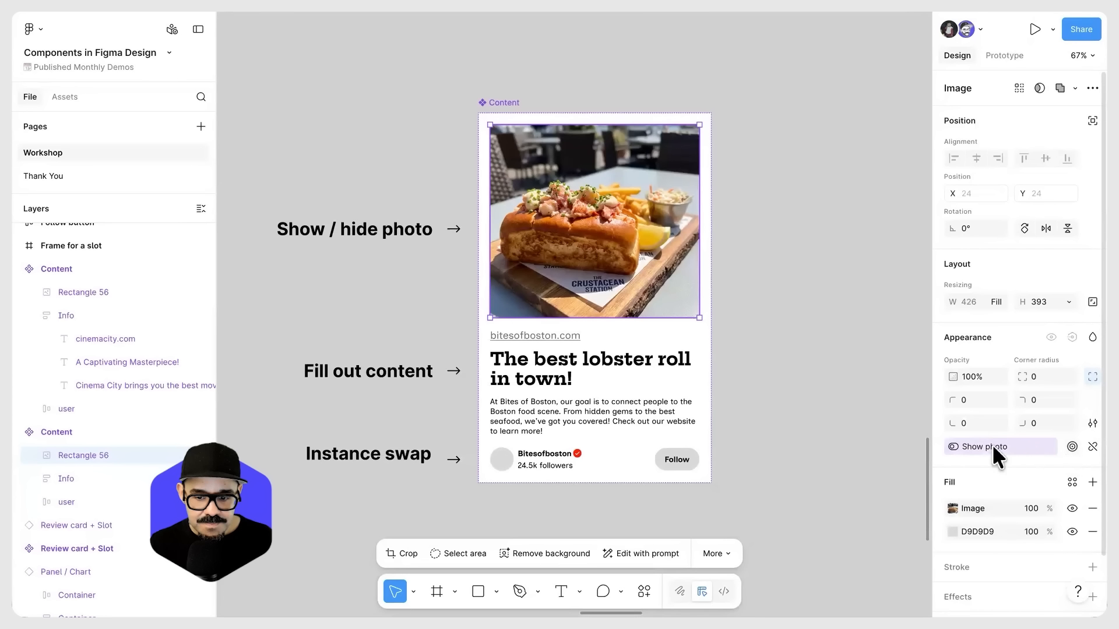
click(795, 300)
Step: Place a copy of the Content component beside the original as an instance, aligned with it
scroll(786, 291, down, 2)
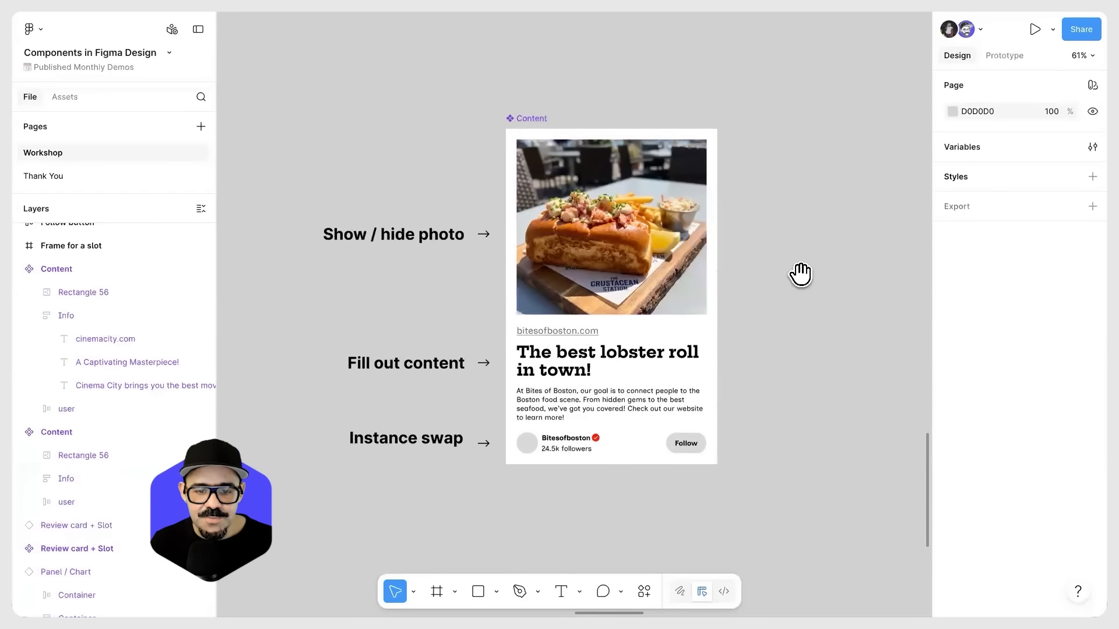
drag(800, 274, 674, 260)
scroll(674, 260, down, 2)
click(463, 198)
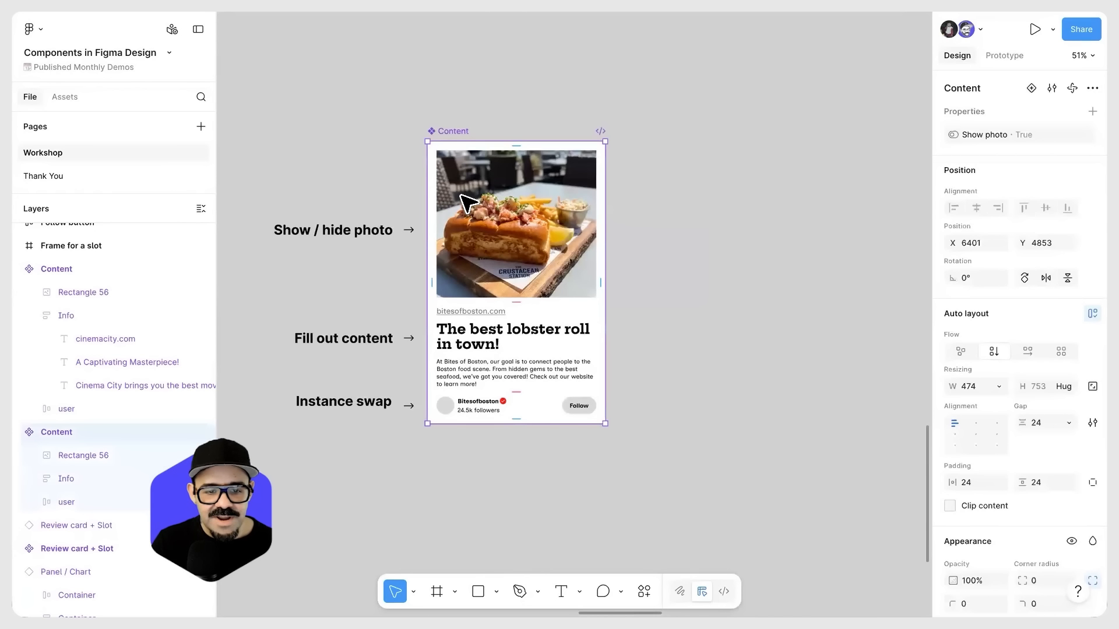
alt+drag(454, 190, 679, 179)
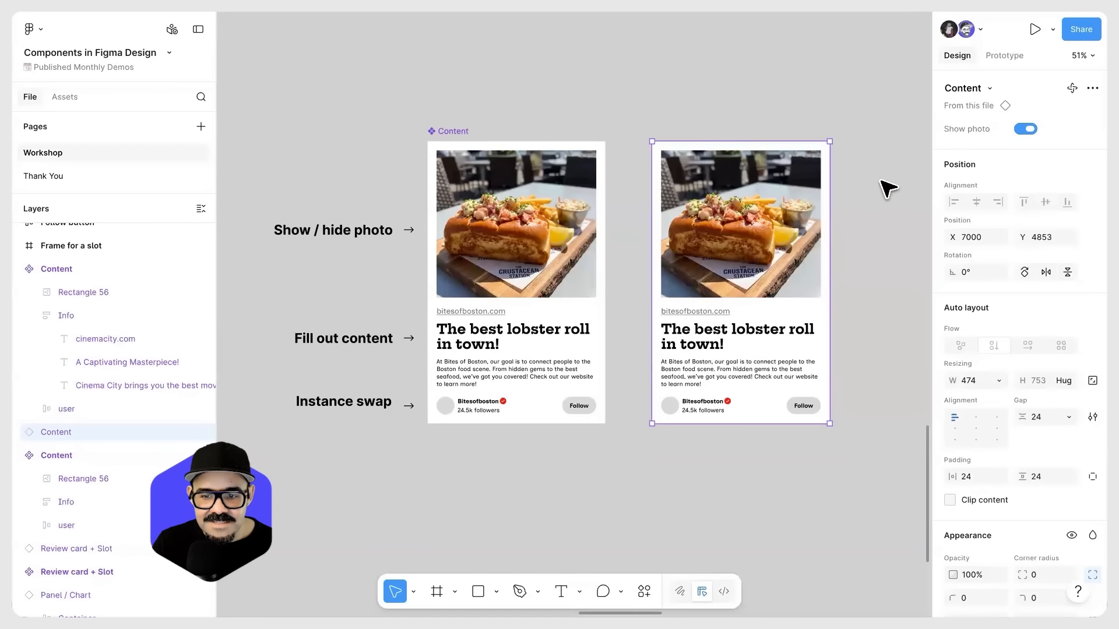
Step: Test the Show photo property on the instance by switching it off and on repeatedly, leaving it on
click(1025, 129)
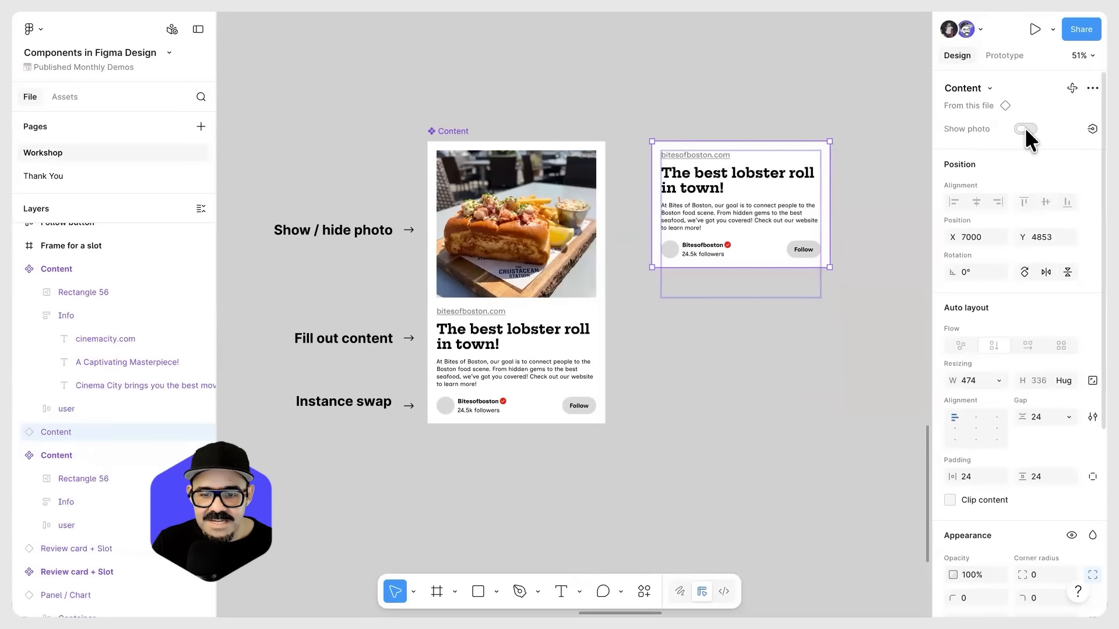
click(1026, 129)
click(1025, 130)
click(1026, 129)
click(1026, 129)
click(1026, 129)
click(1026, 129)
click(1026, 130)
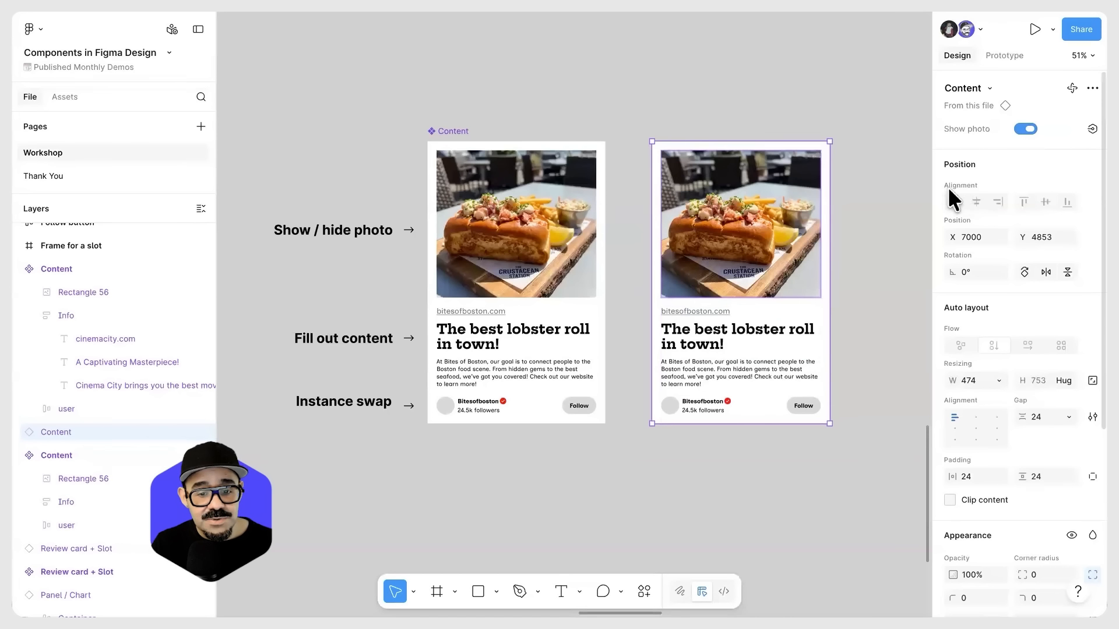
click(1025, 128)
click(1025, 127)
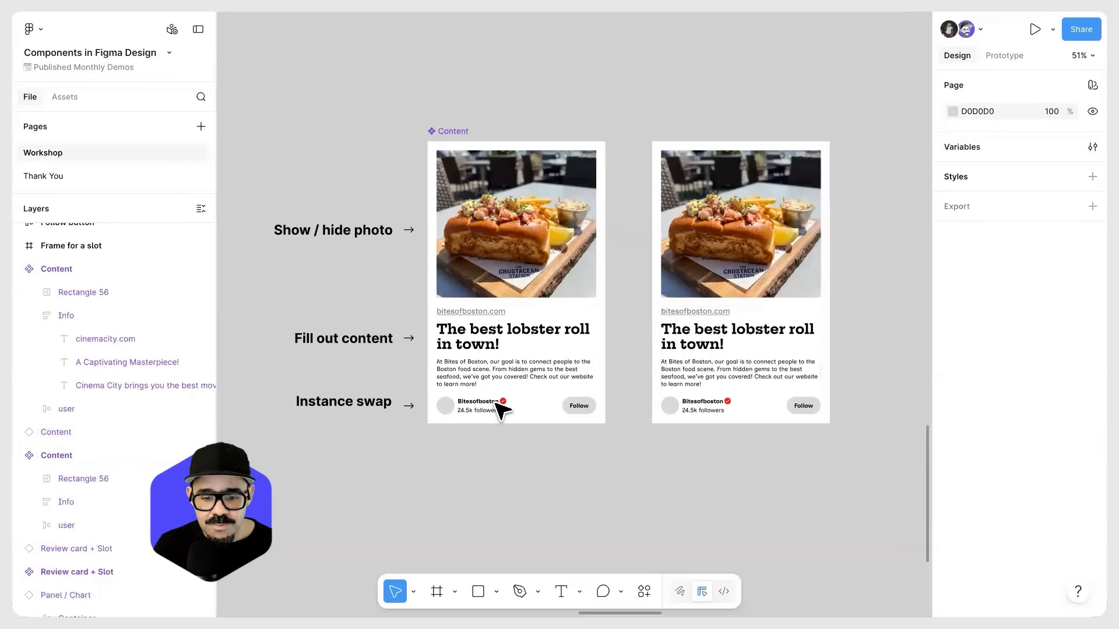
Step: Create a text property named "Link" from the bitesofboston.com text in the main Content component
click(496, 408)
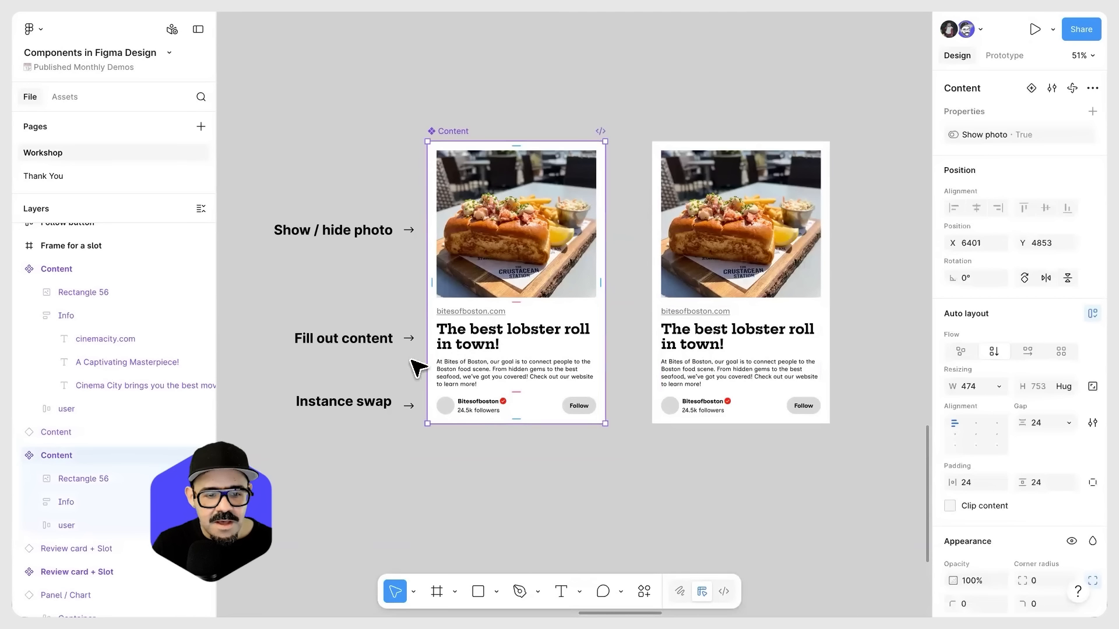
scroll(484, 320, up, 1)
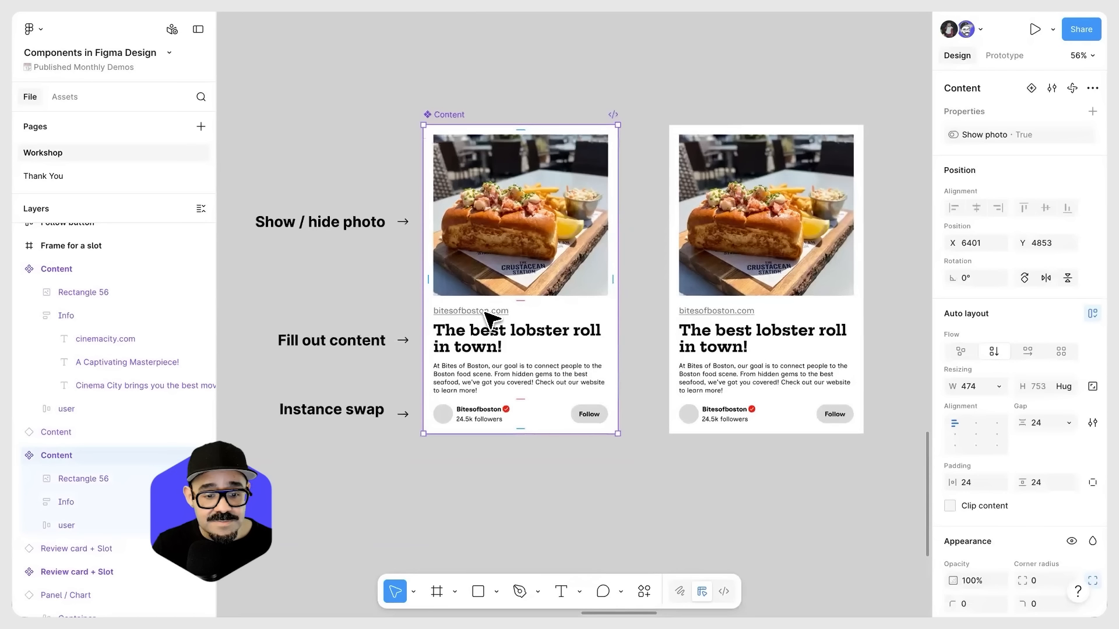
double_click(486, 313)
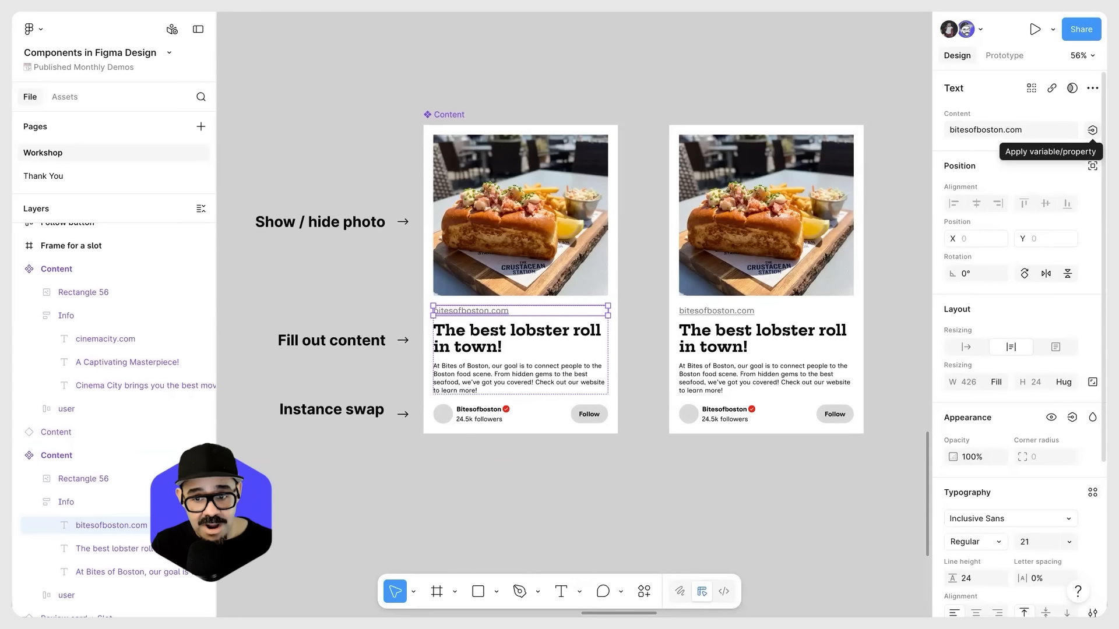
click(1092, 130)
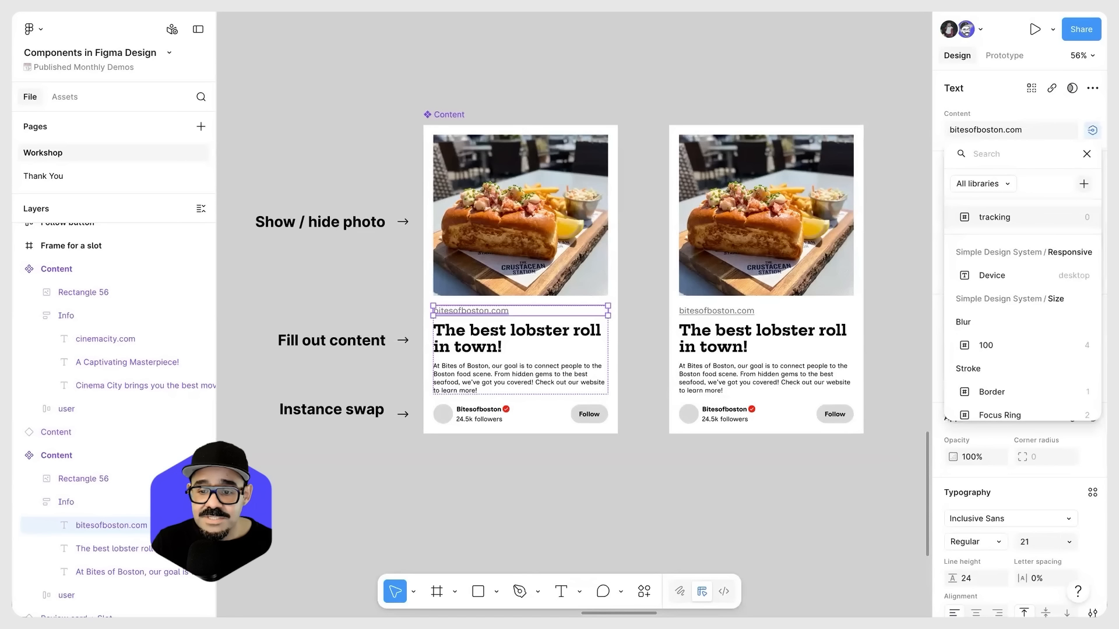
click(1083, 184)
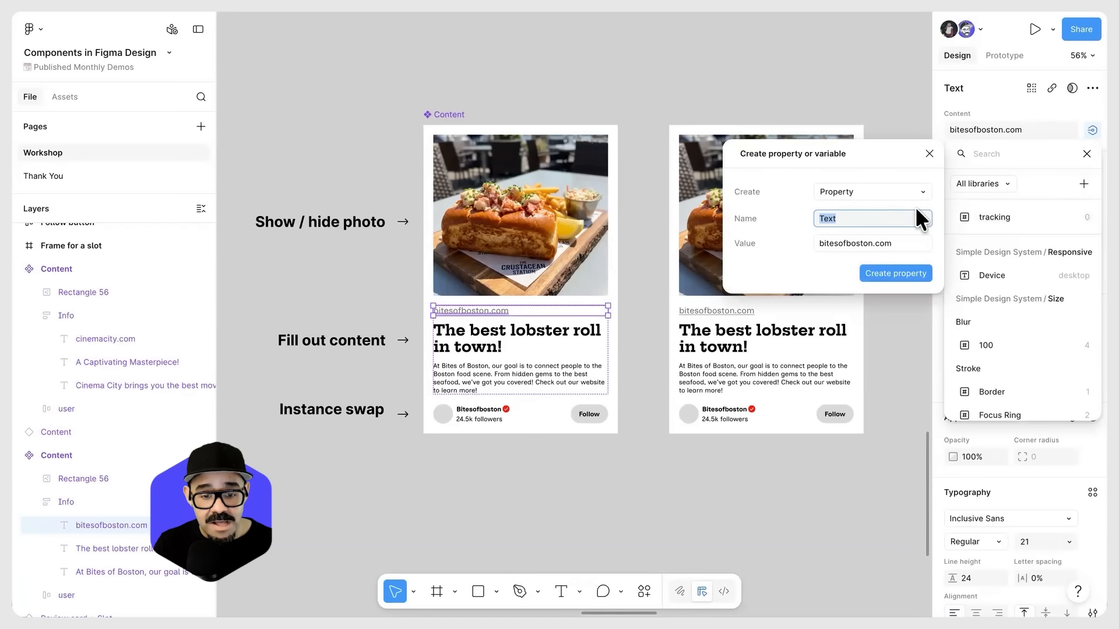
click(859, 218)
text(URL)
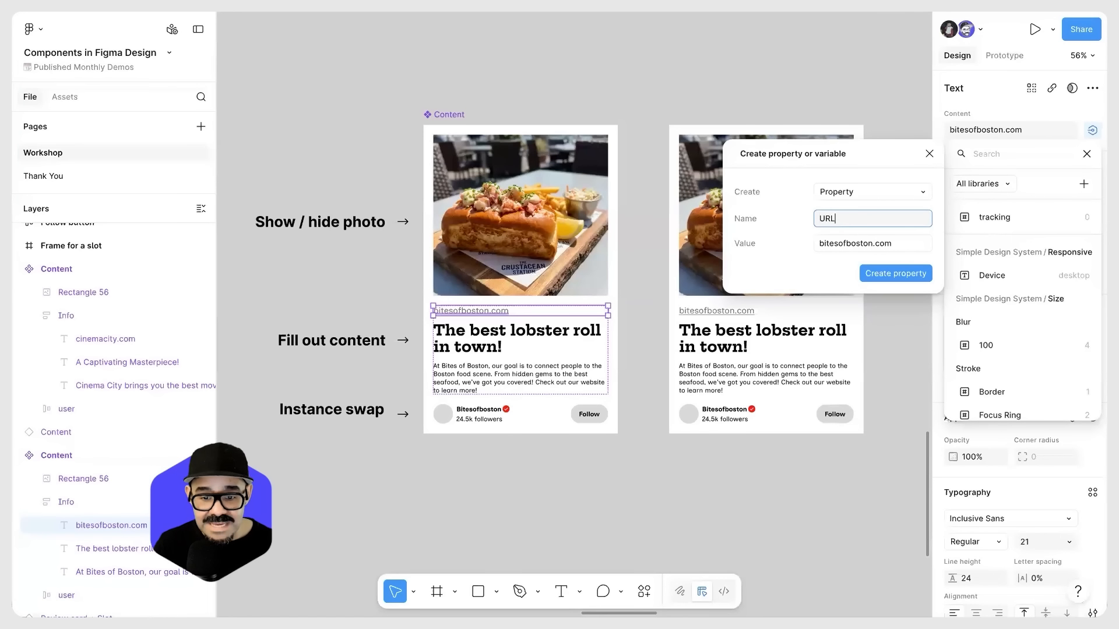
key(BackSpace)
key(BackSpace)
key(BackSpace)
text(Link)
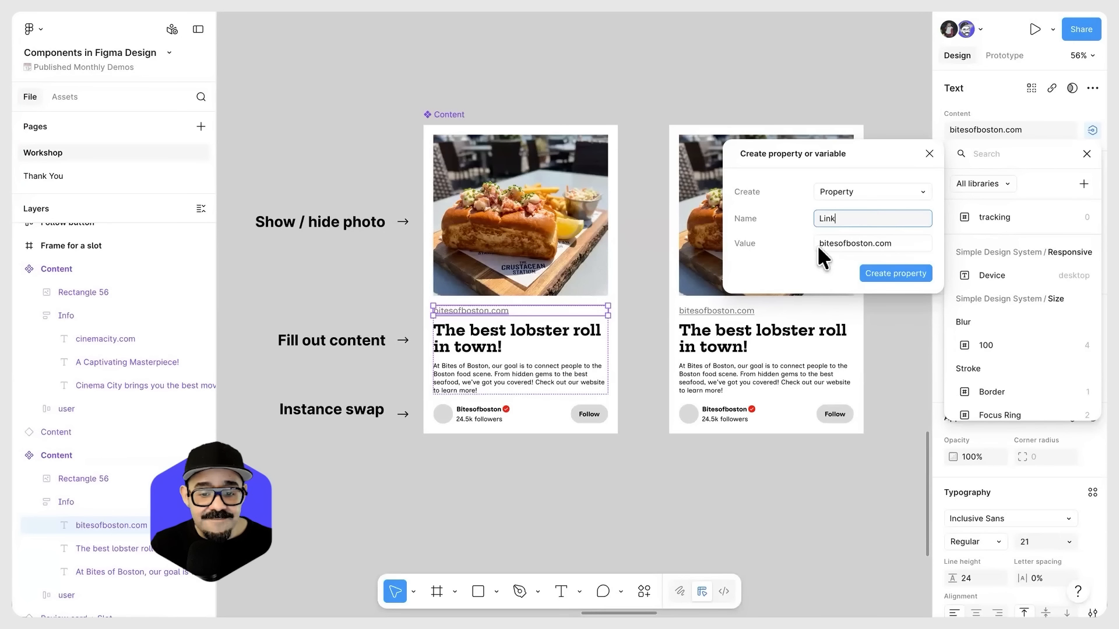
click(893, 271)
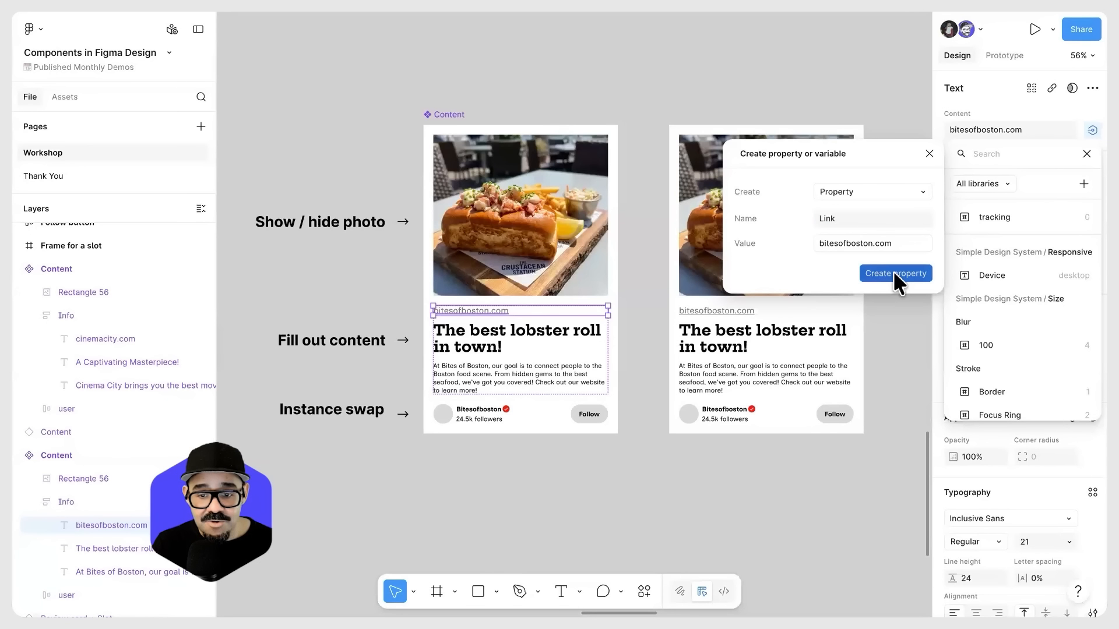
click(1013, 109)
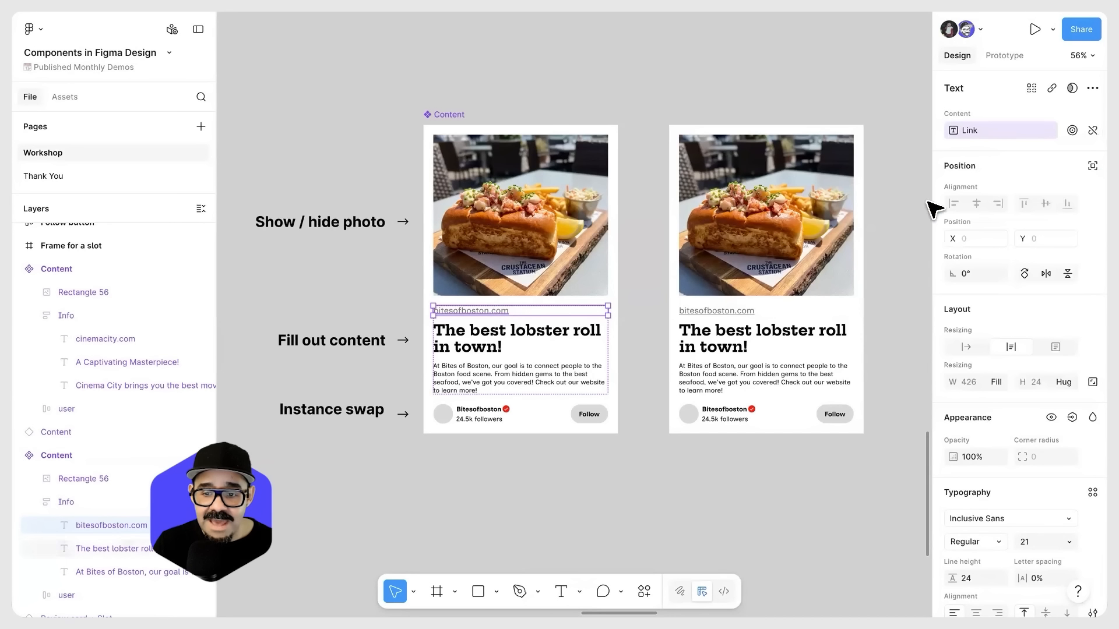
Step: Widen the properties sidebar and set the Content instance's Link property to figma.com
click(521, 100)
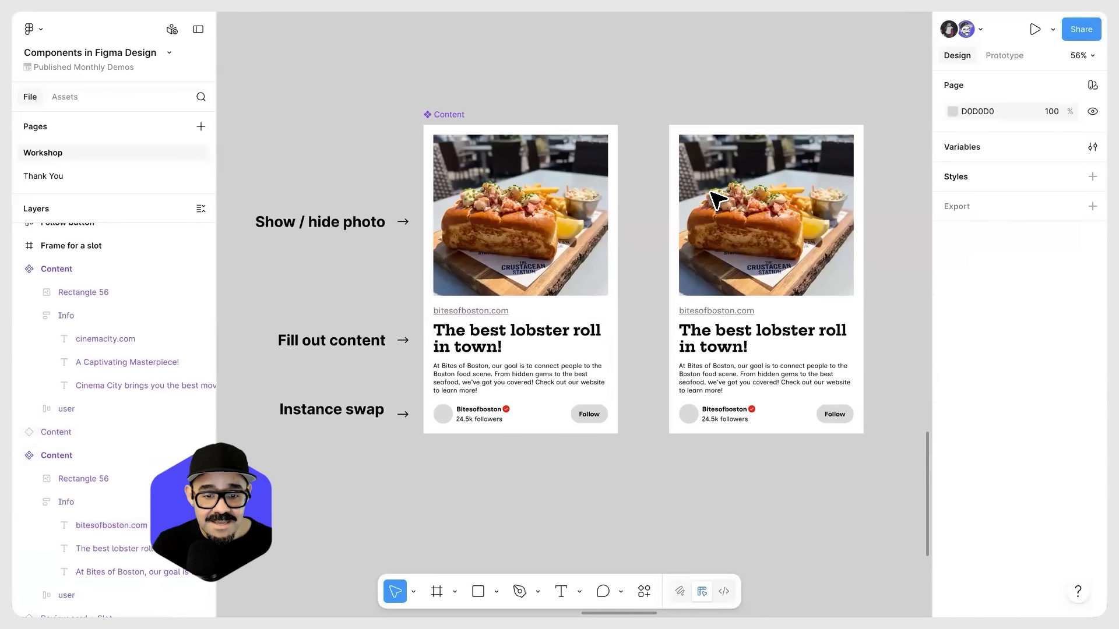
click(717, 201)
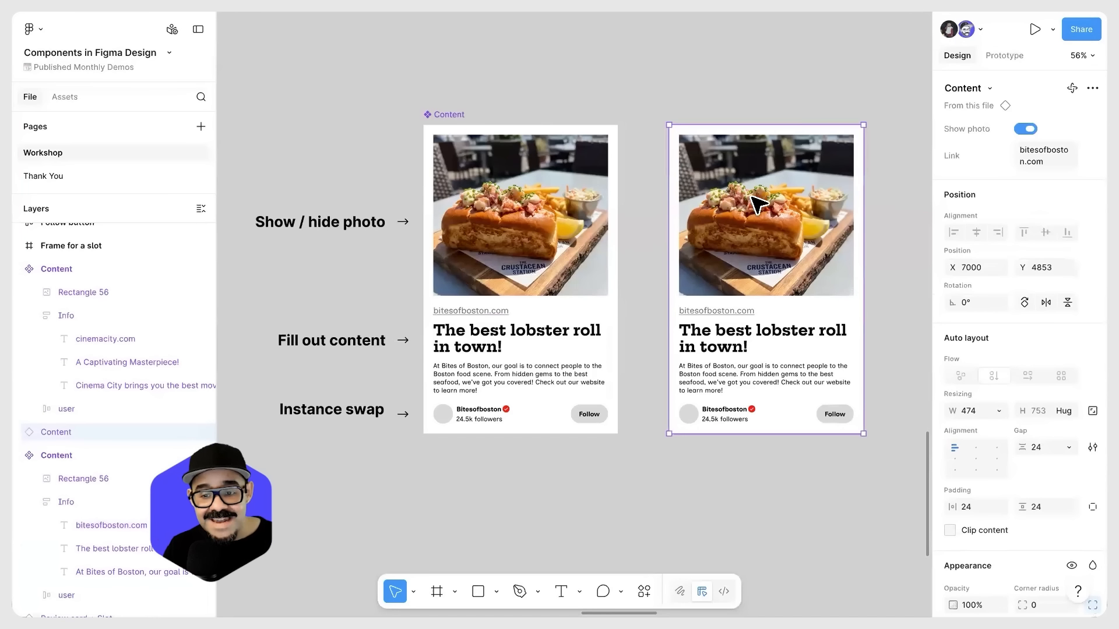
drag(931, 159, 887, 169)
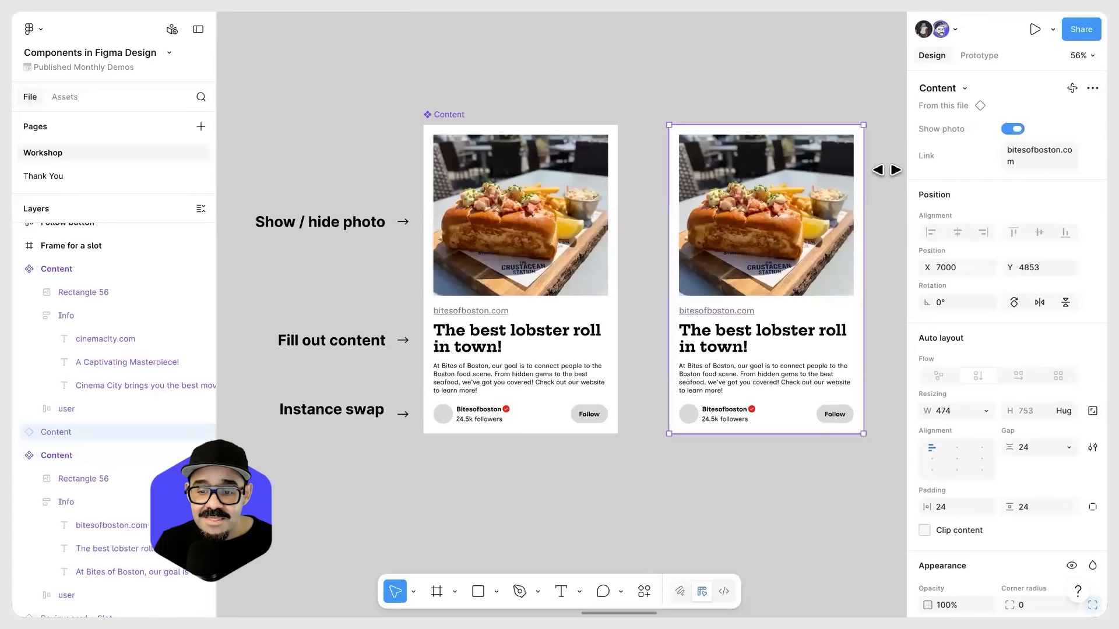
click(1032, 154)
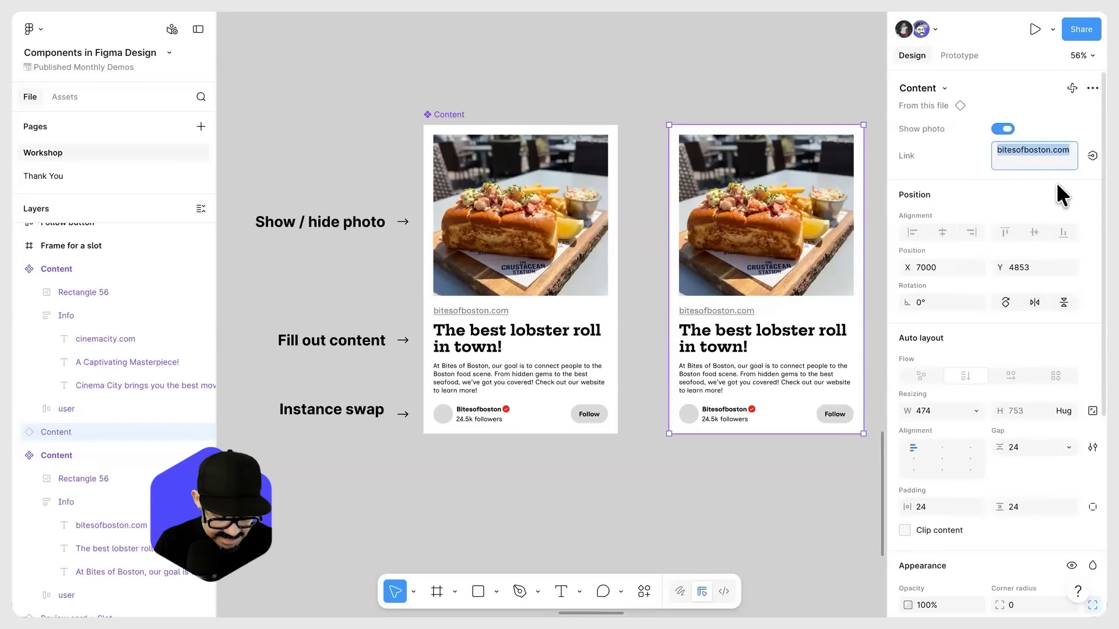
text(figma.com)
key(Return)
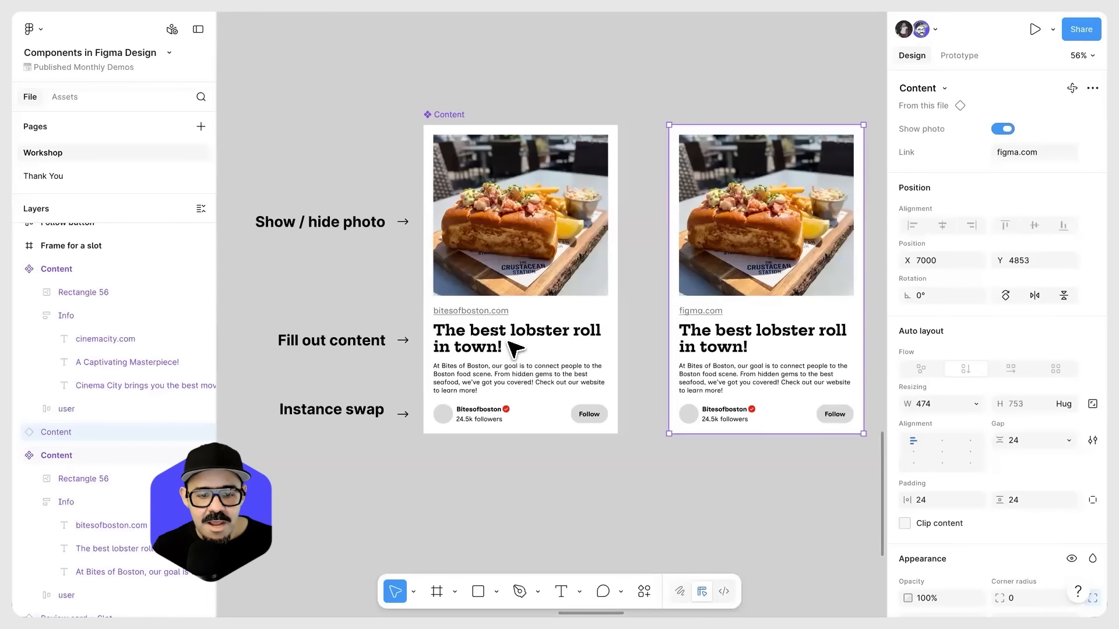
Step: Create a text property named "Title" from the "The best lobster roll in town!" heading in the main Content component
click(493, 350)
click(475, 350)
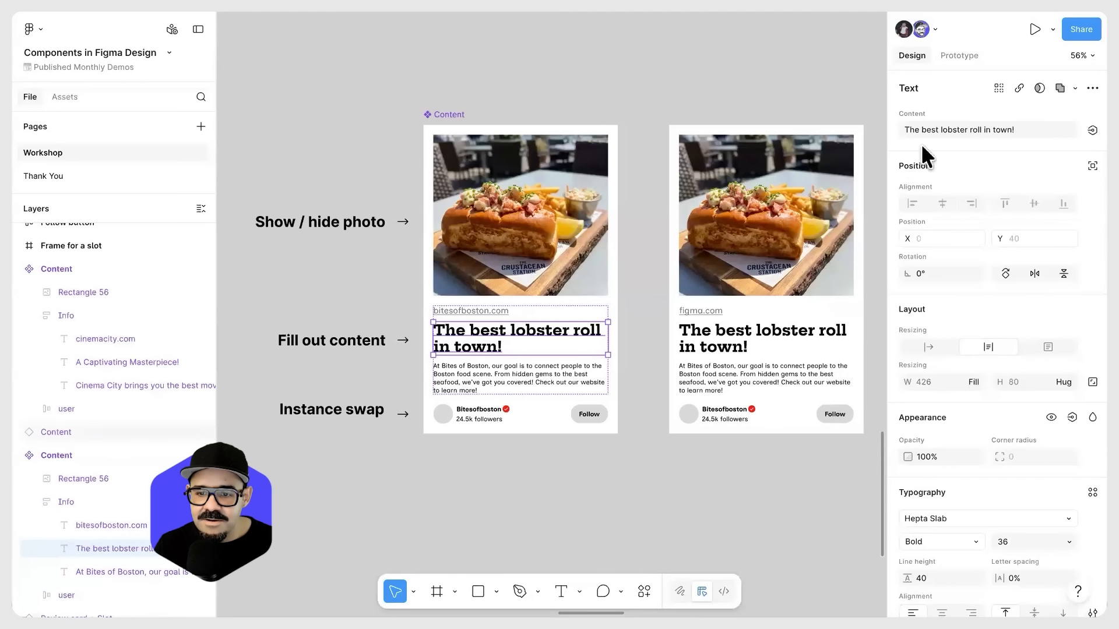
click(1092, 130)
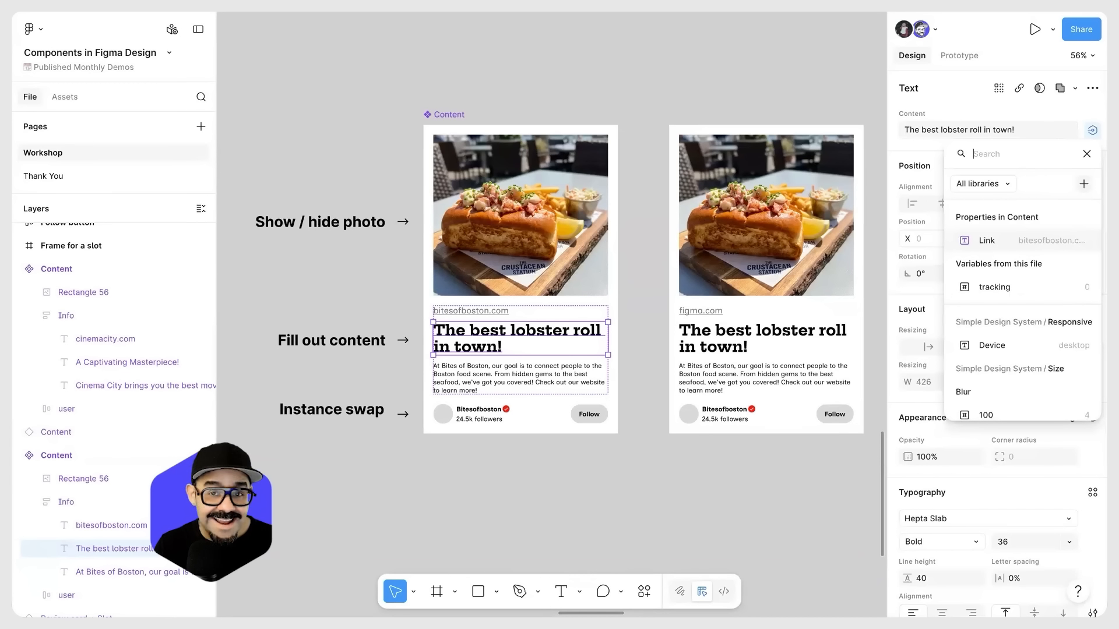
click(1084, 184)
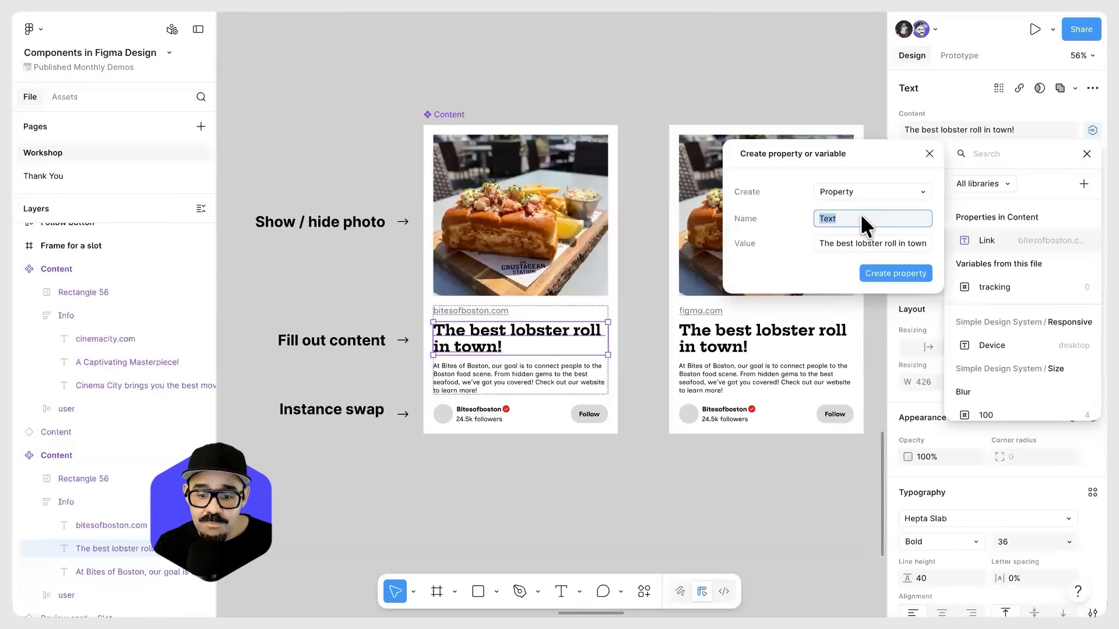
text(Titl)
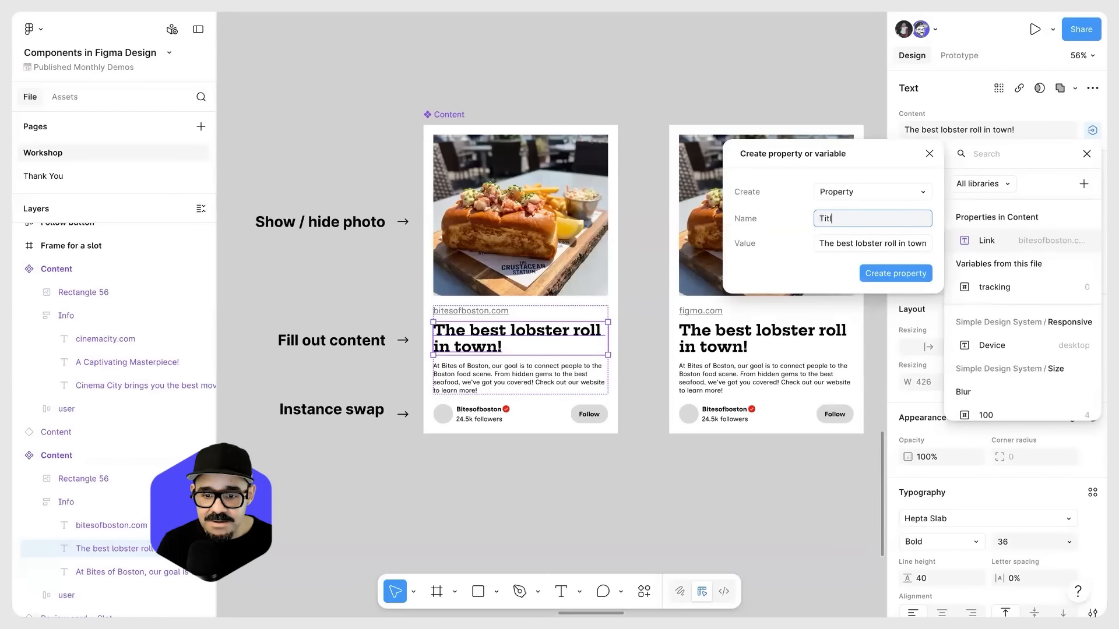
text(e)
click(889, 272)
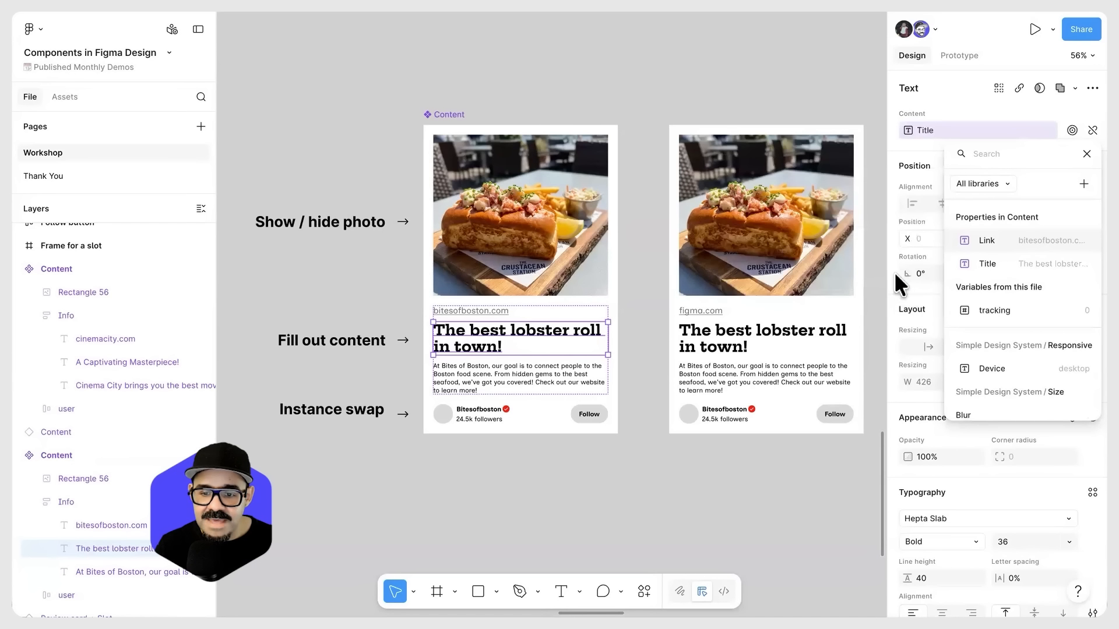
Step: Create a text property named "Body text" from the description paragraph in the main Content component
click(1087, 153)
click(749, 89)
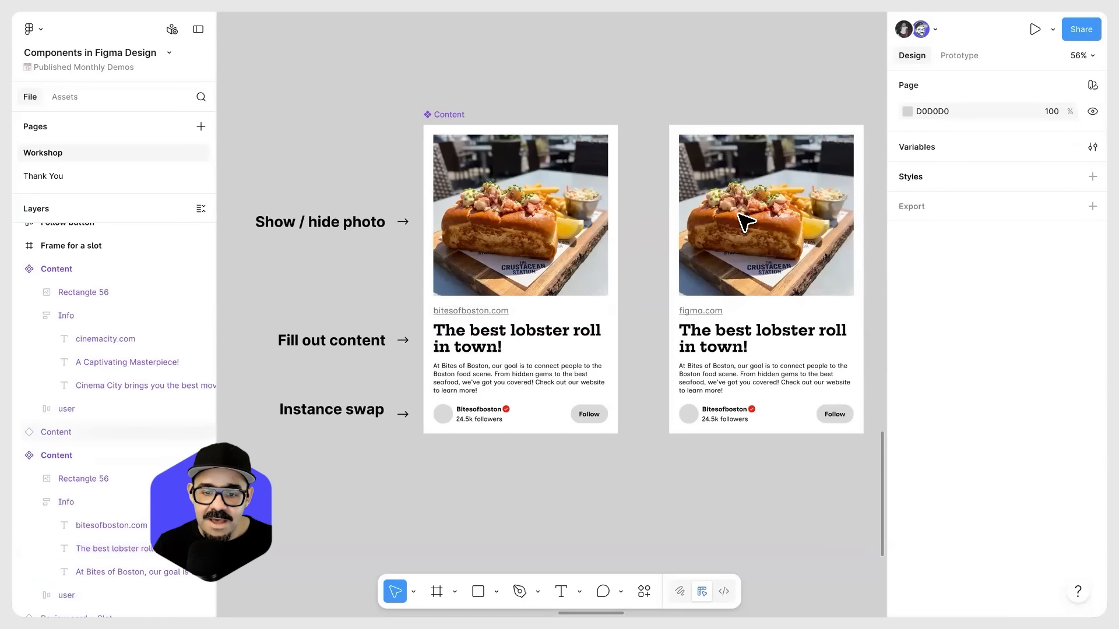
click(740, 220)
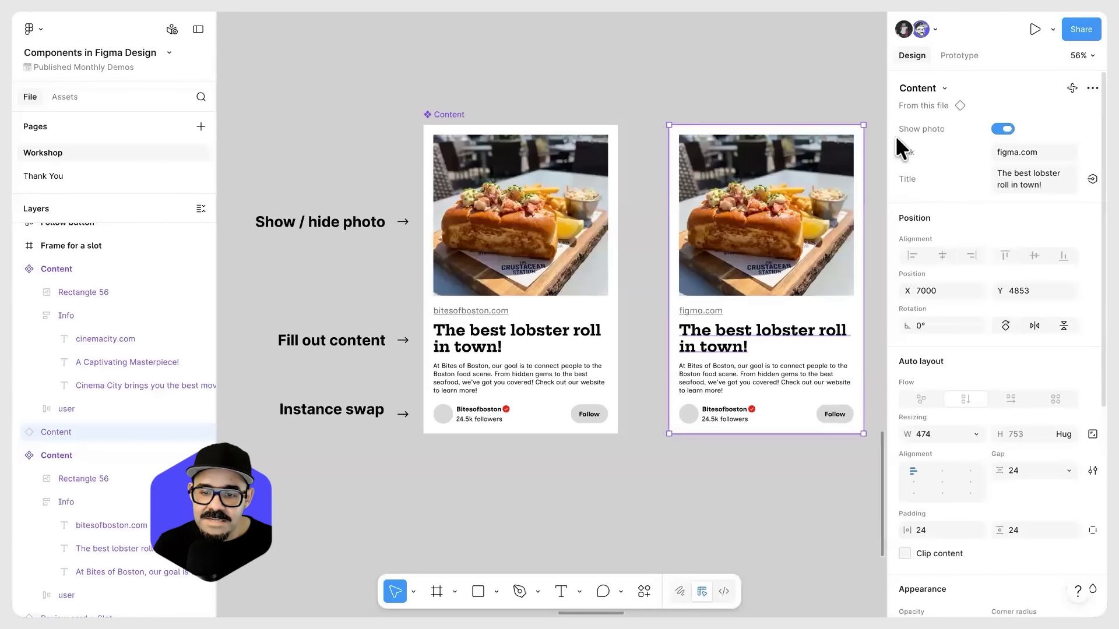
double_click(500, 387)
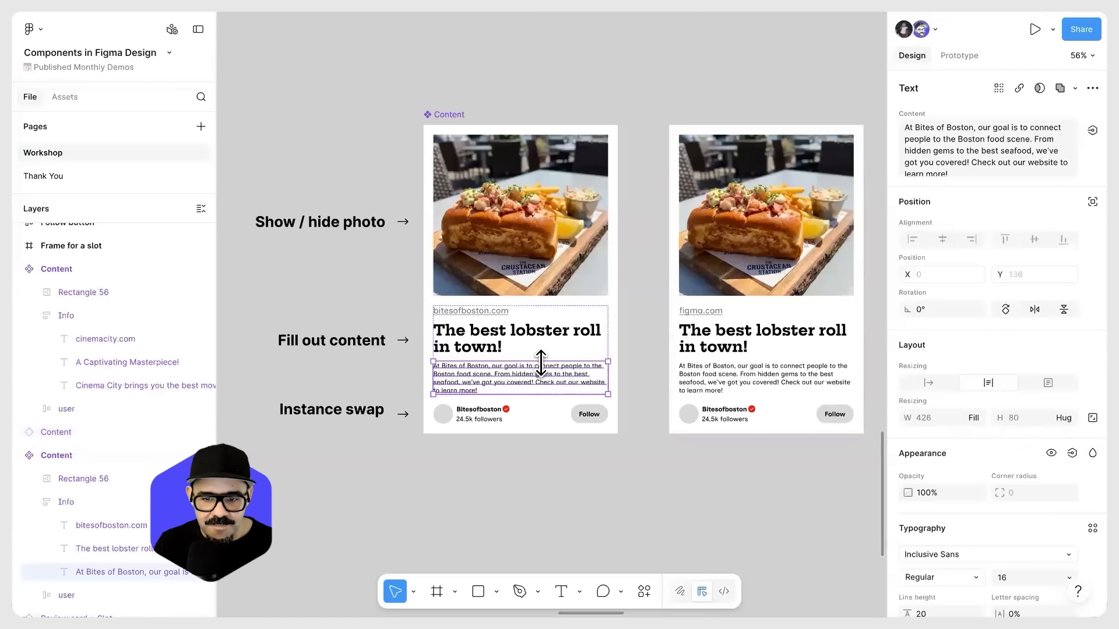
click(1092, 130)
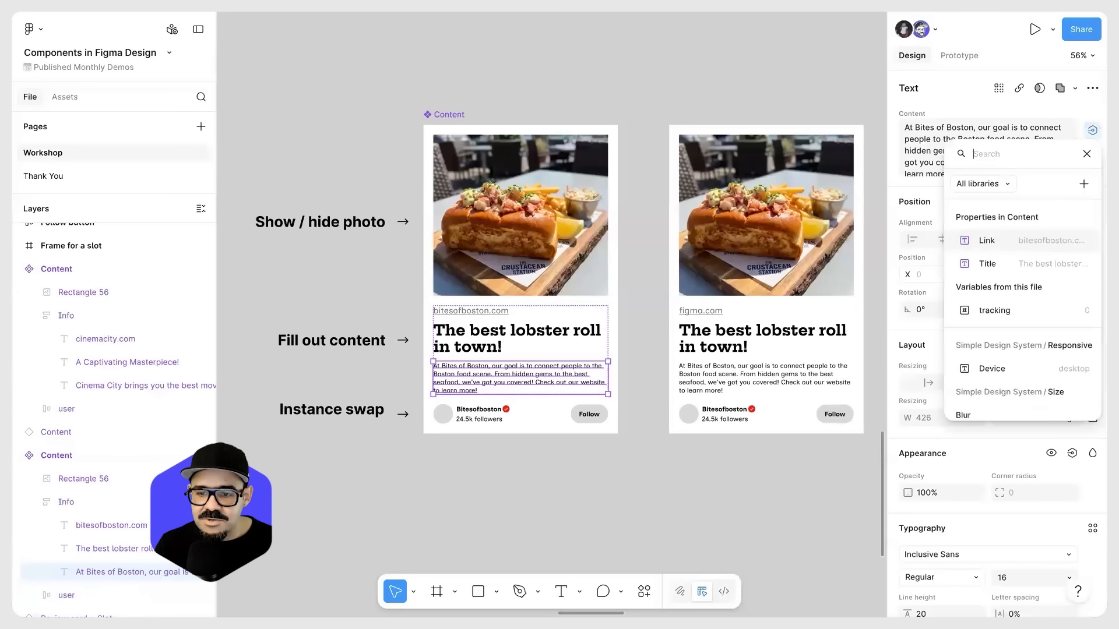
click(1084, 184)
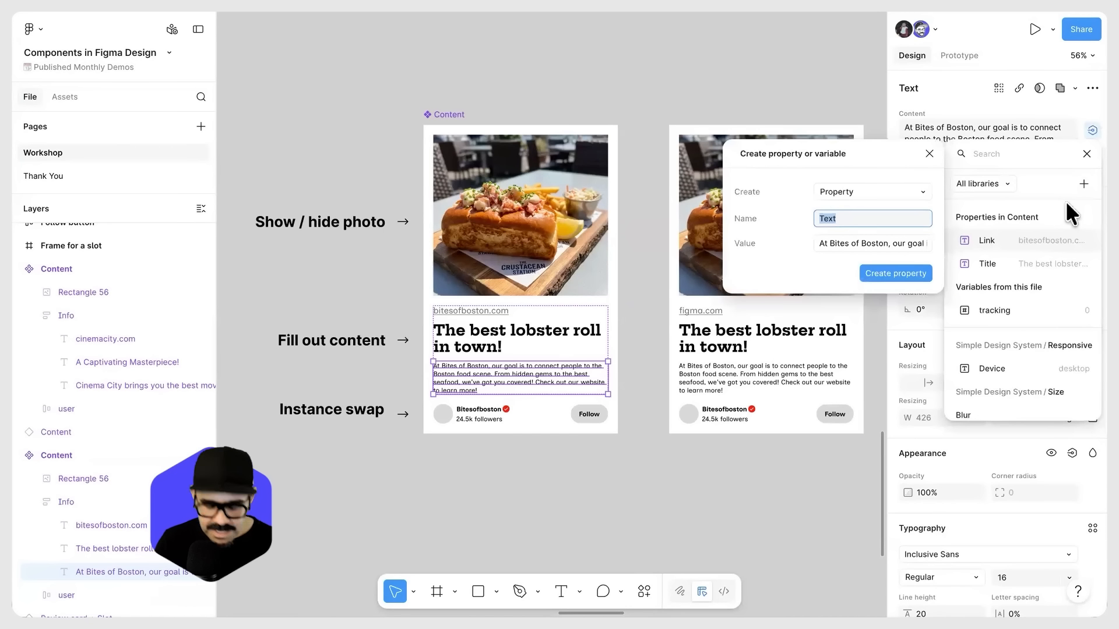
text(Body t)
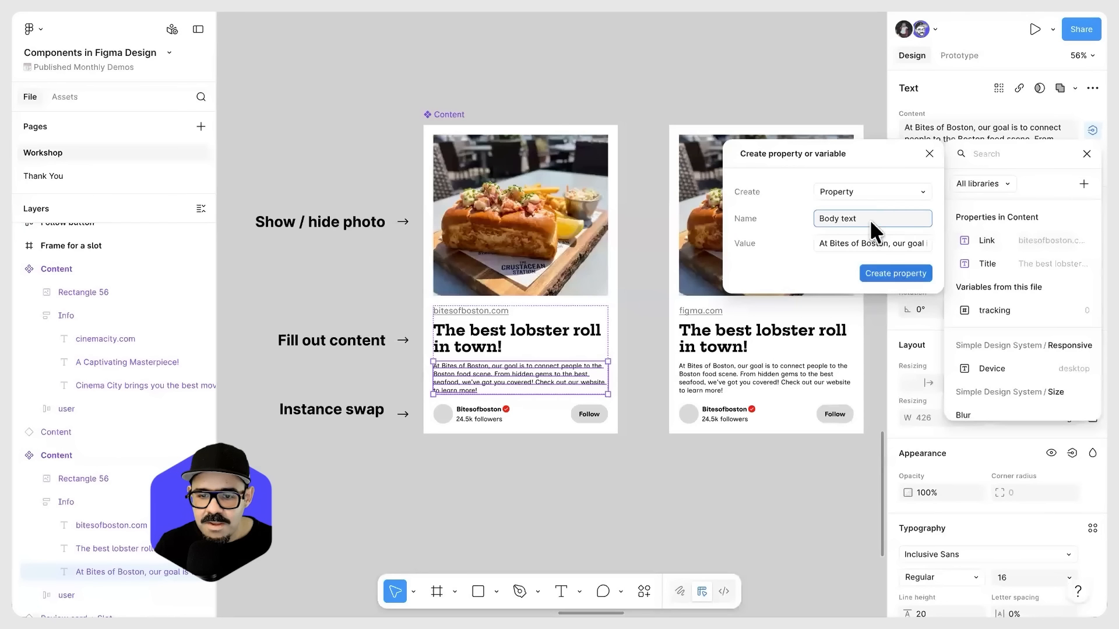
click(895, 274)
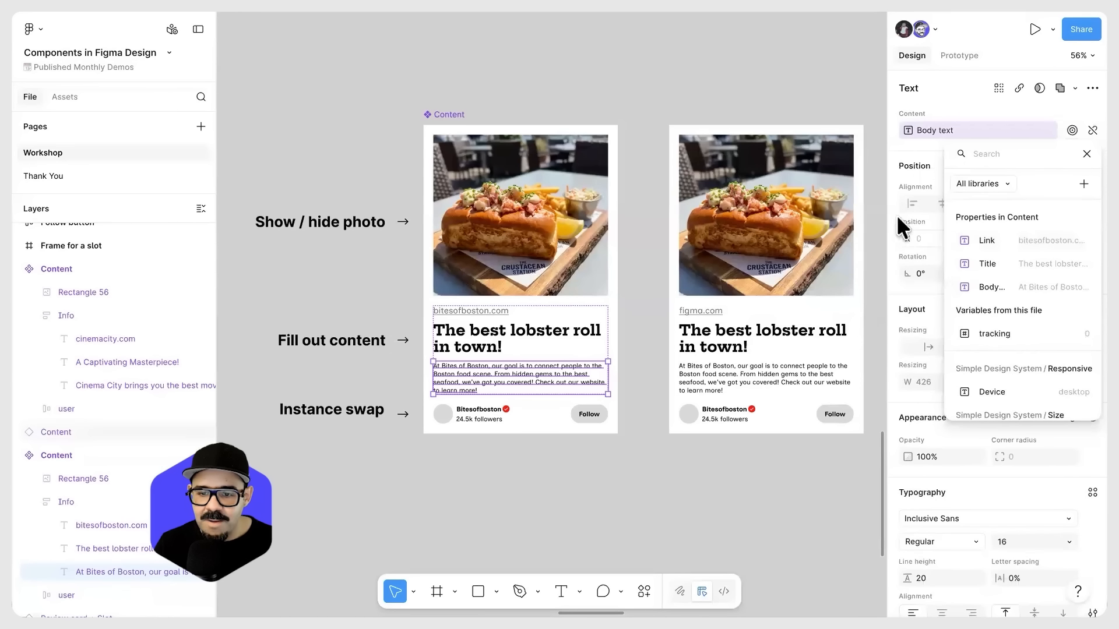
click(749, 82)
Step: Widen the properties sidebar and switch off Show photo on the Content instance
scroll(739, 295, right, 2)
click(721, 220)
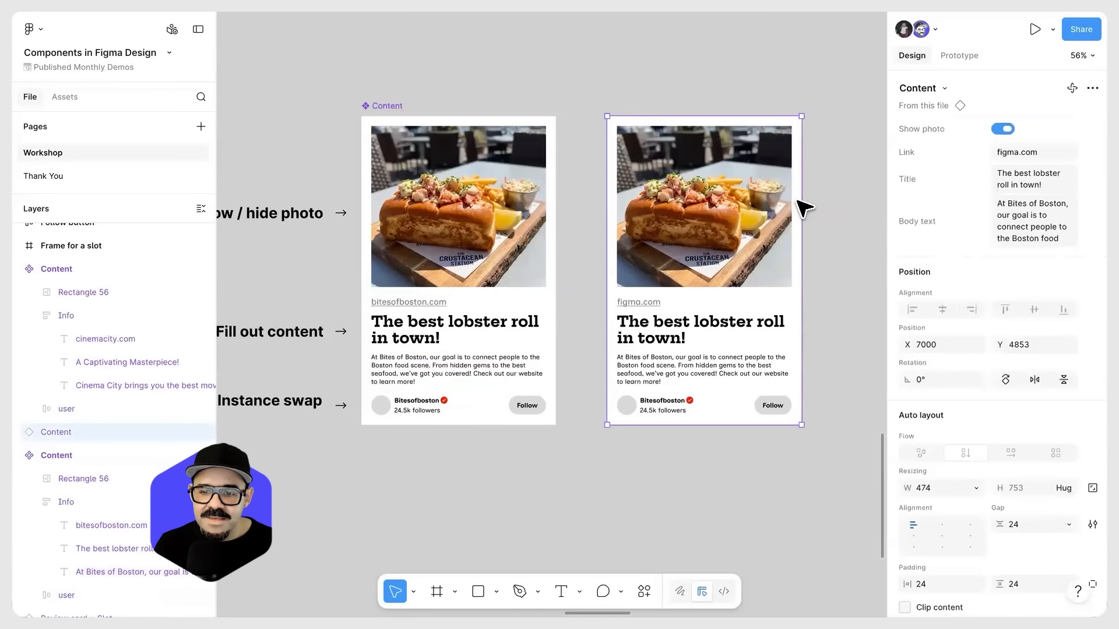
drag(886, 191, 781, 193)
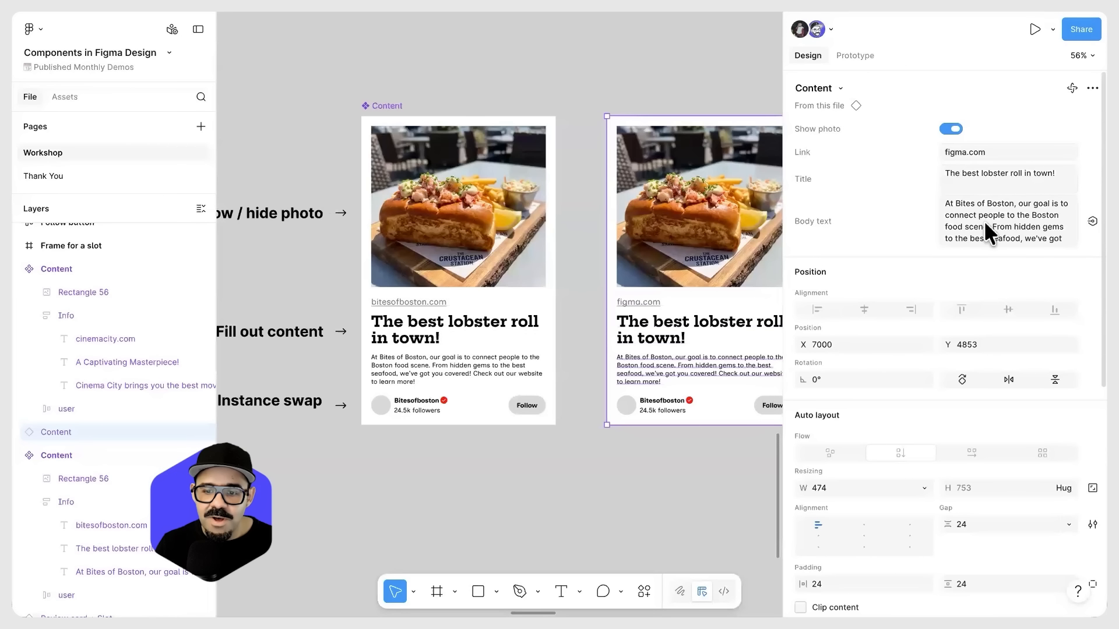
click(953, 128)
click(953, 128)
click(952, 128)
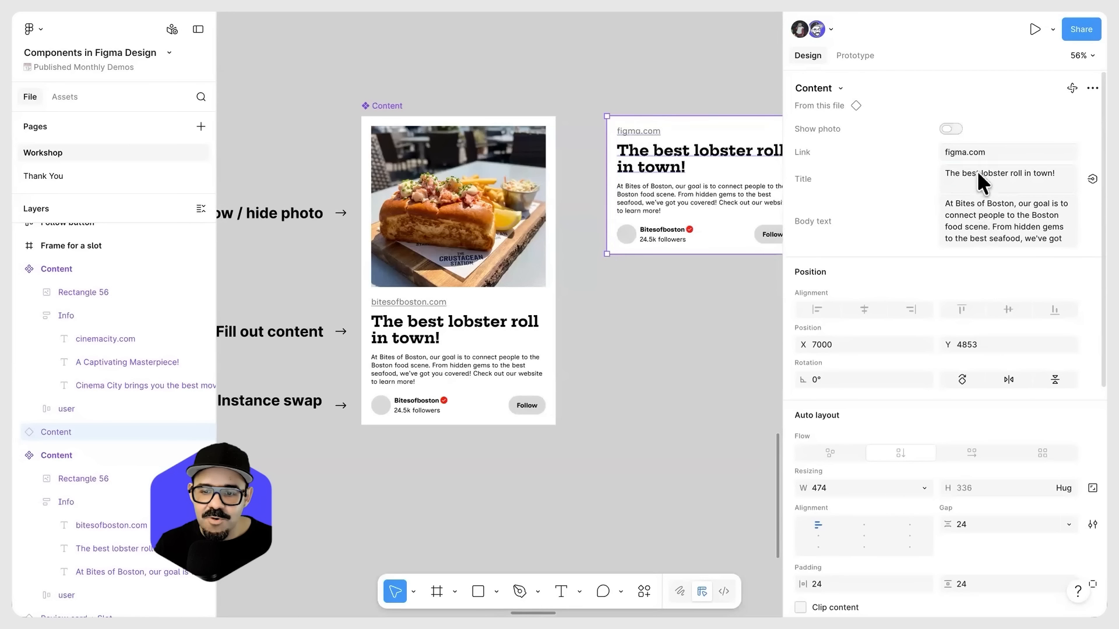
Step: Set the Content instance's Title property to "Figma for Edu is FREEE YOOO!"
click(978, 171)
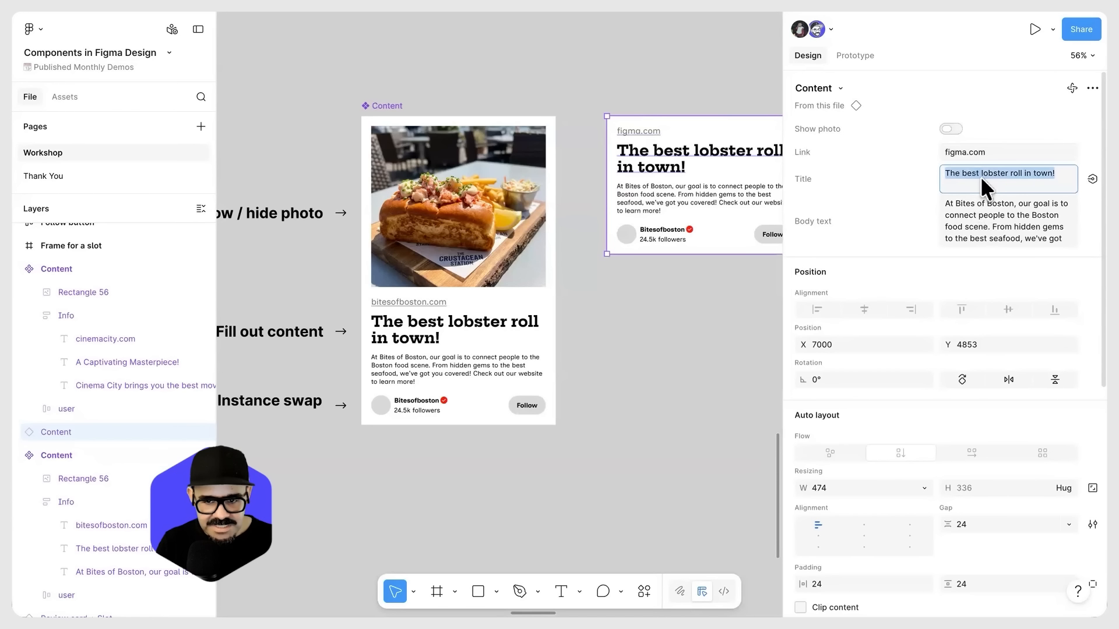
key(BackSpace)
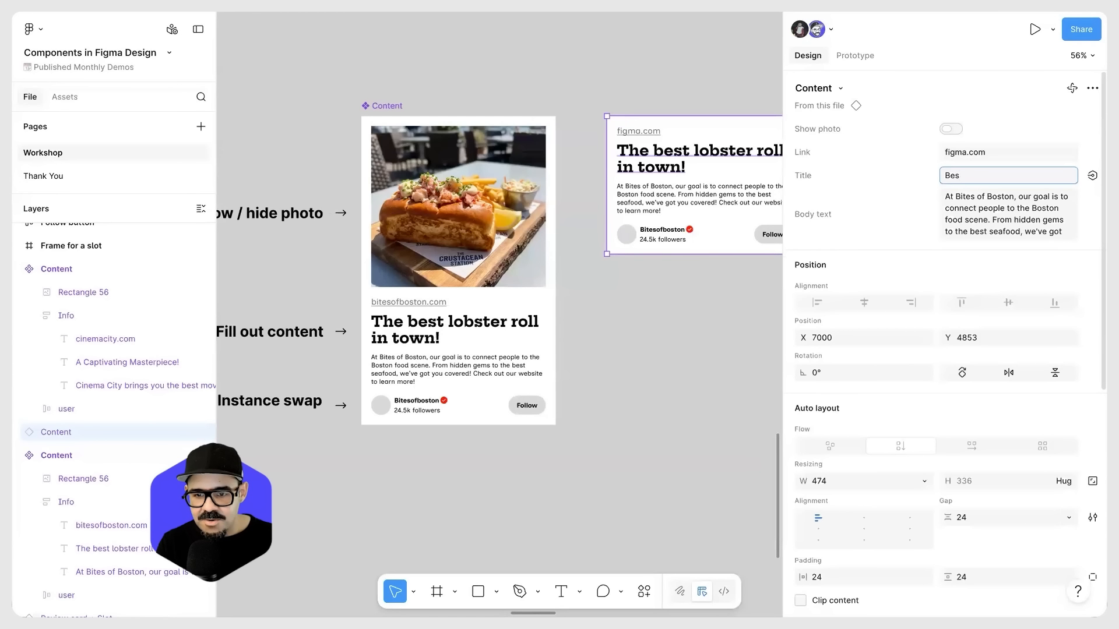
text(Figma fo)
text(r Edu i)
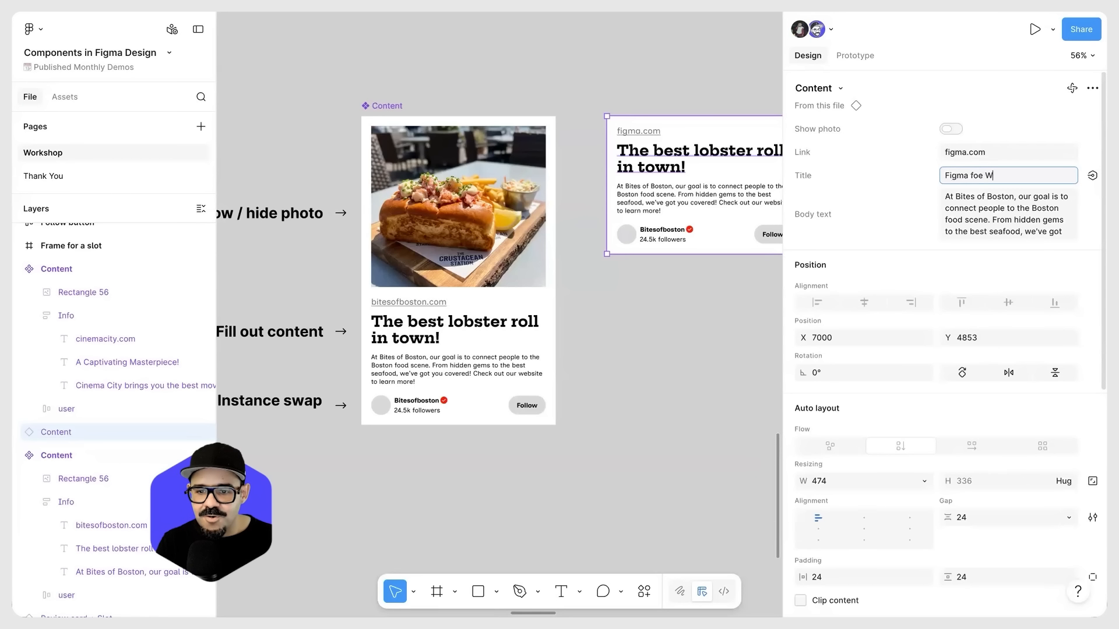
text(s F)
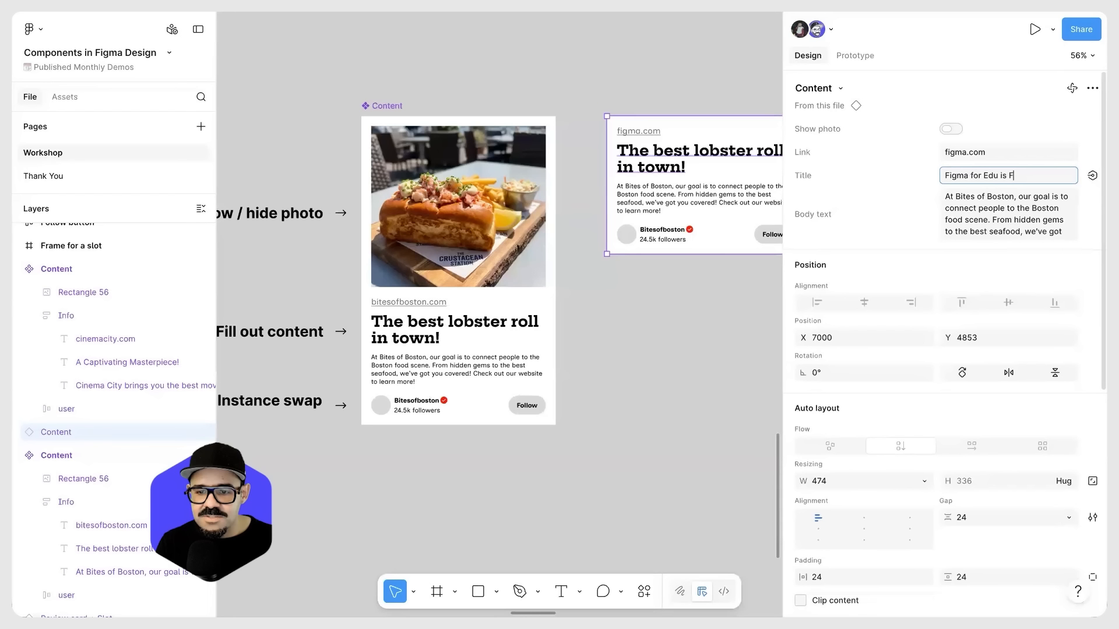
text(REEE YOOO!)
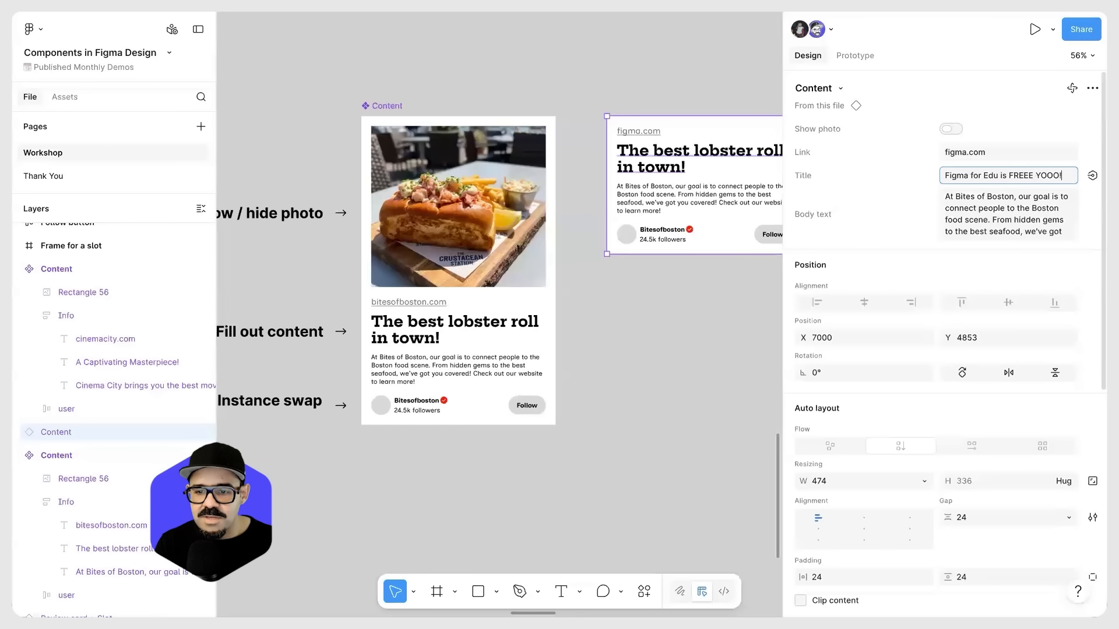
key(Return)
click(639, 361)
scroll(596, 251, right, 4)
scroll(595, 252, up, 2)
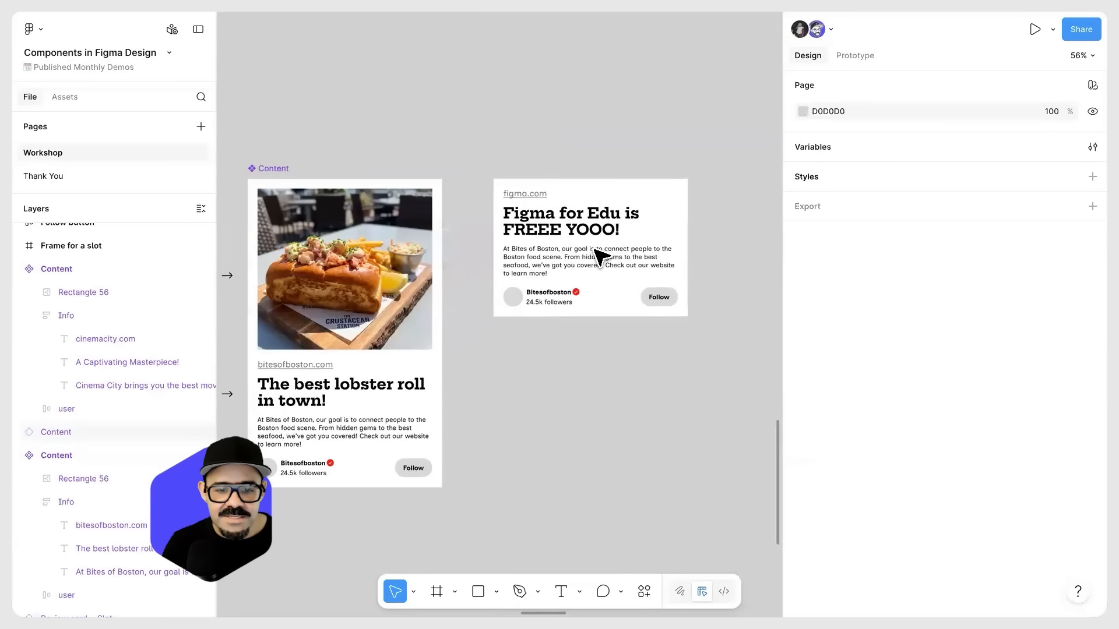
click(554, 267)
scroll(629, 285, left, 2)
scroll(629, 285, down, 3)
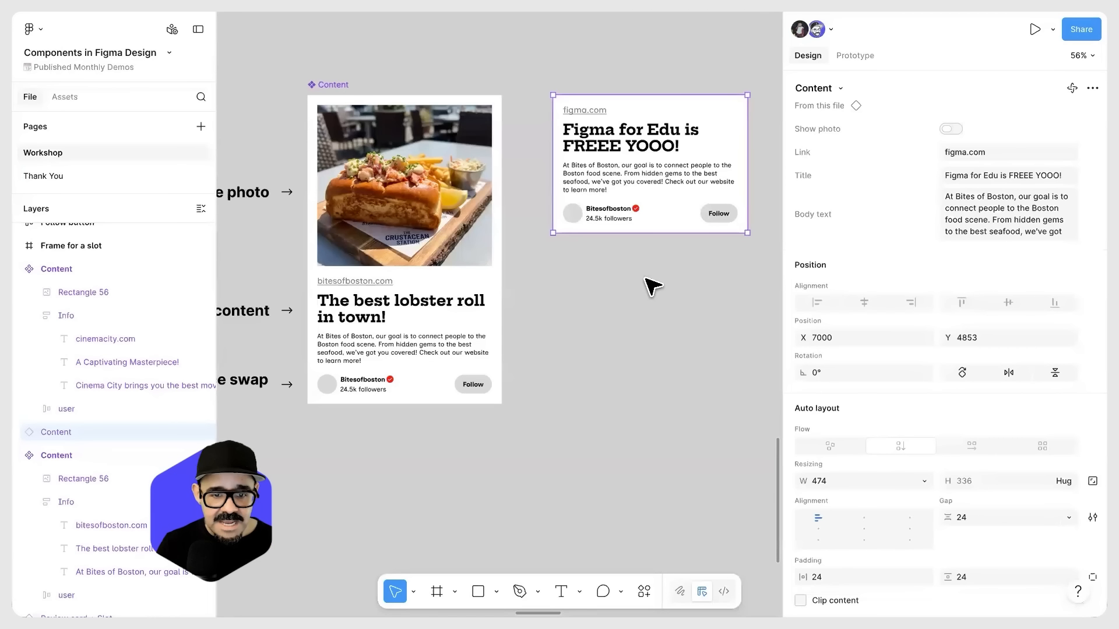
scroll(646, 291, up, 1)
scroll(647, 291, left, 1)
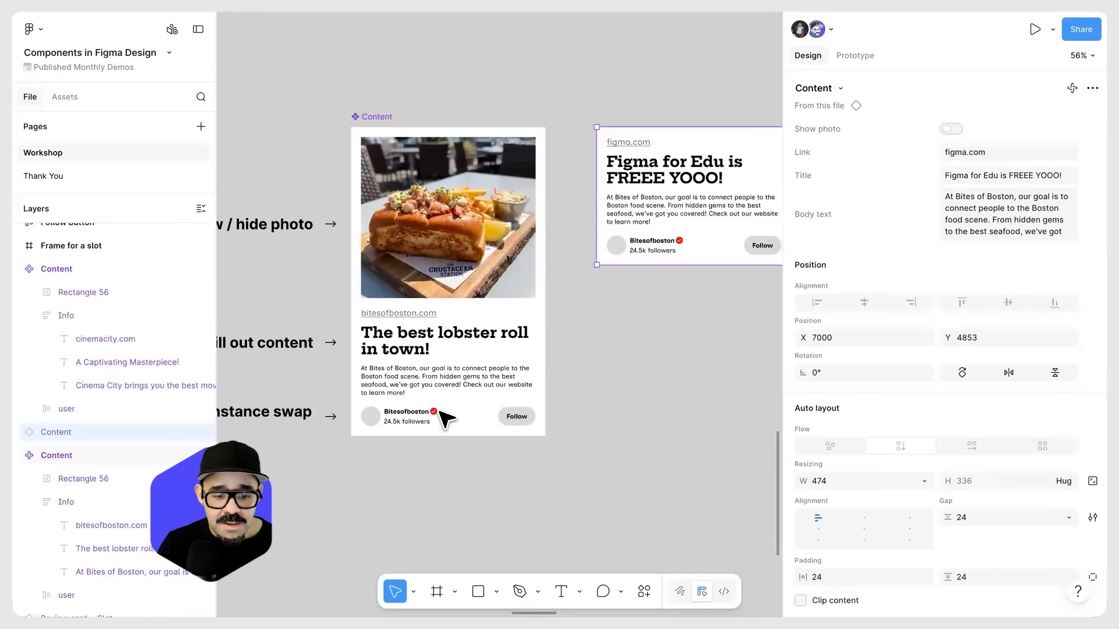
click(447, 420)
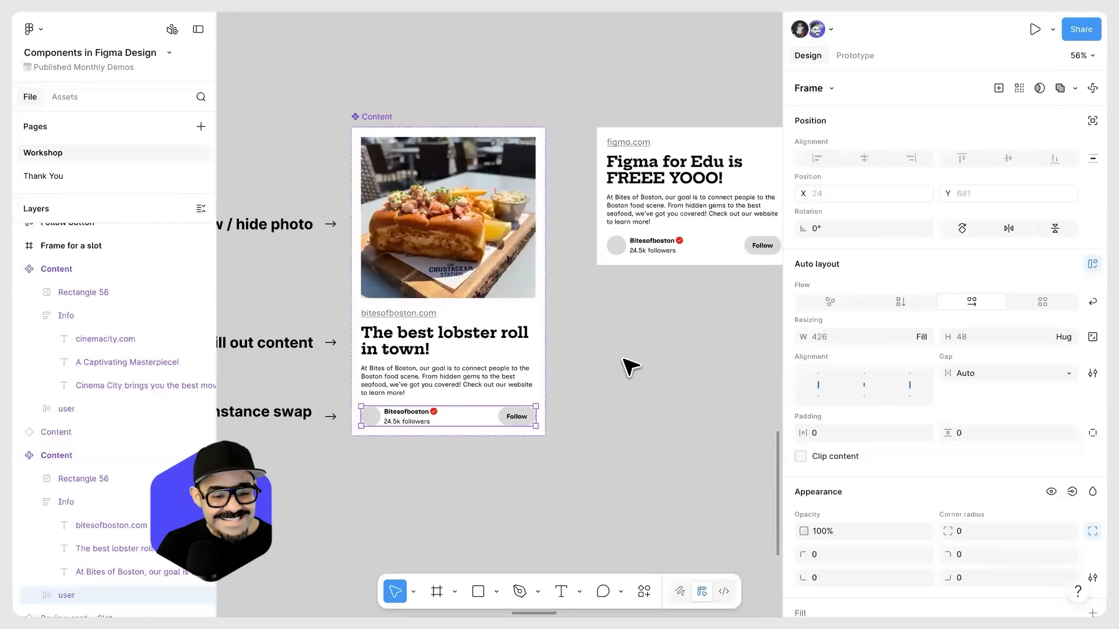
click(596, 342)
scroll(595, 342, down, 1)
scroll(595, 343, left, 1)
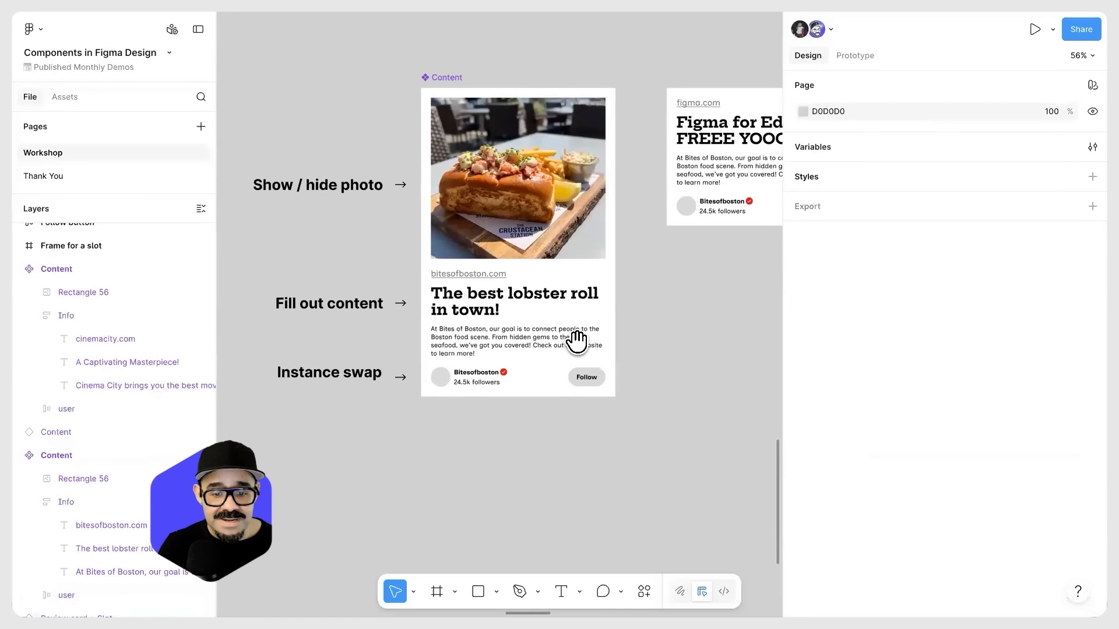
click(490, 386)
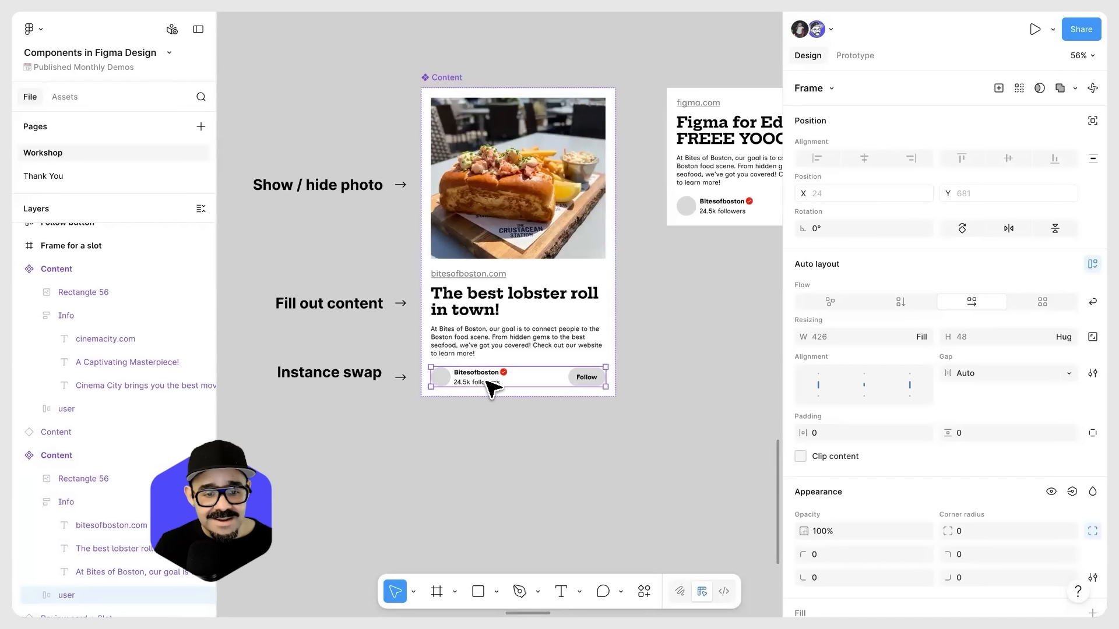
alt+drag(477, 380, 493, 473)
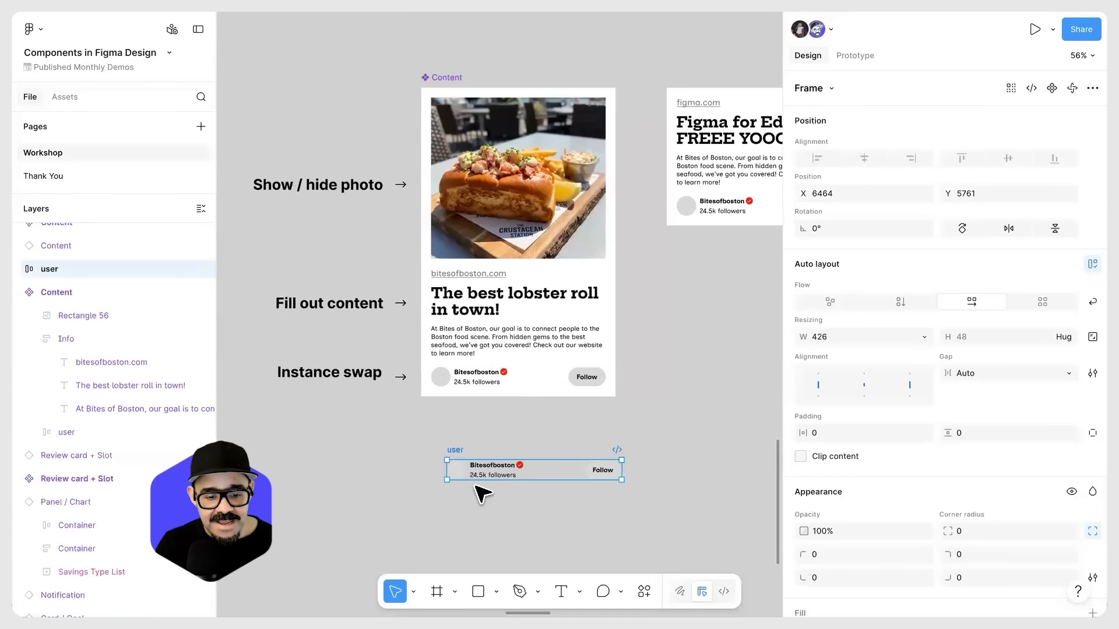
key(ctrl+z)
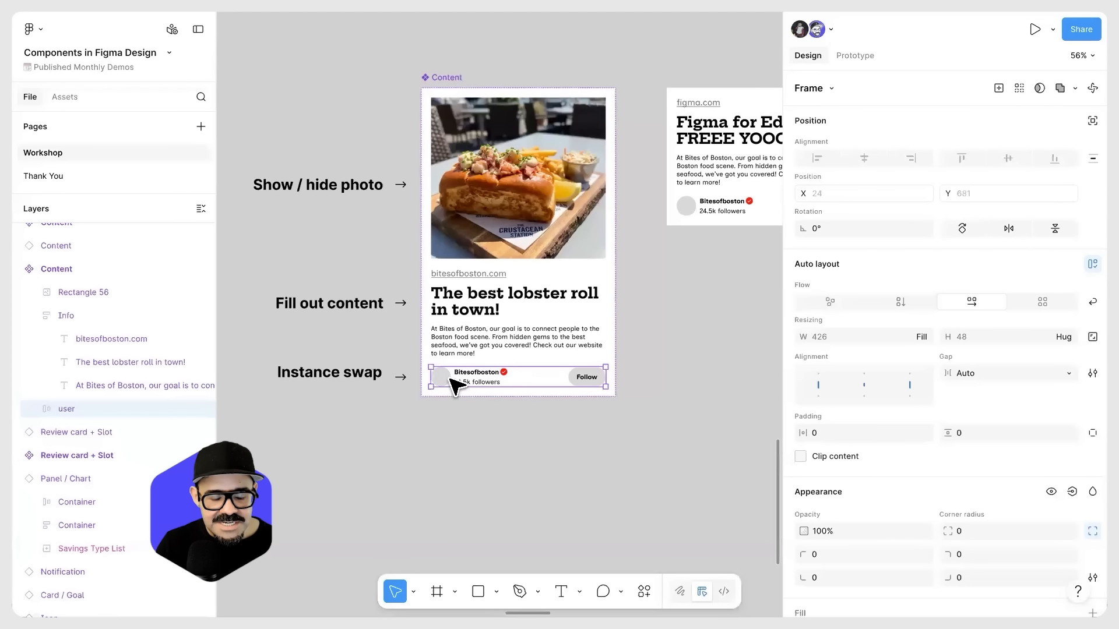
Step: Move the user row out of the main Content component, make it a component, and place it just below the card
drag(453, 385, 467, 465)
click(1052, 87)
drag(463, 439, 454, 431)
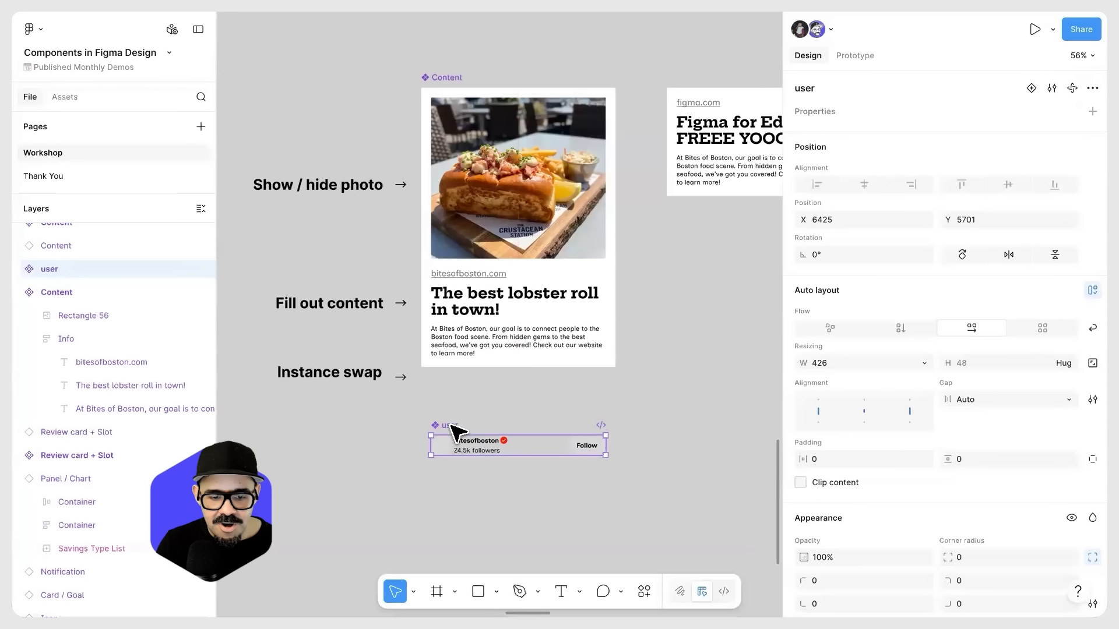
Step: Paste an instance of the user component into the main Content component, beneath the description paragraph
key(ctrl+c)
click(474, 345)
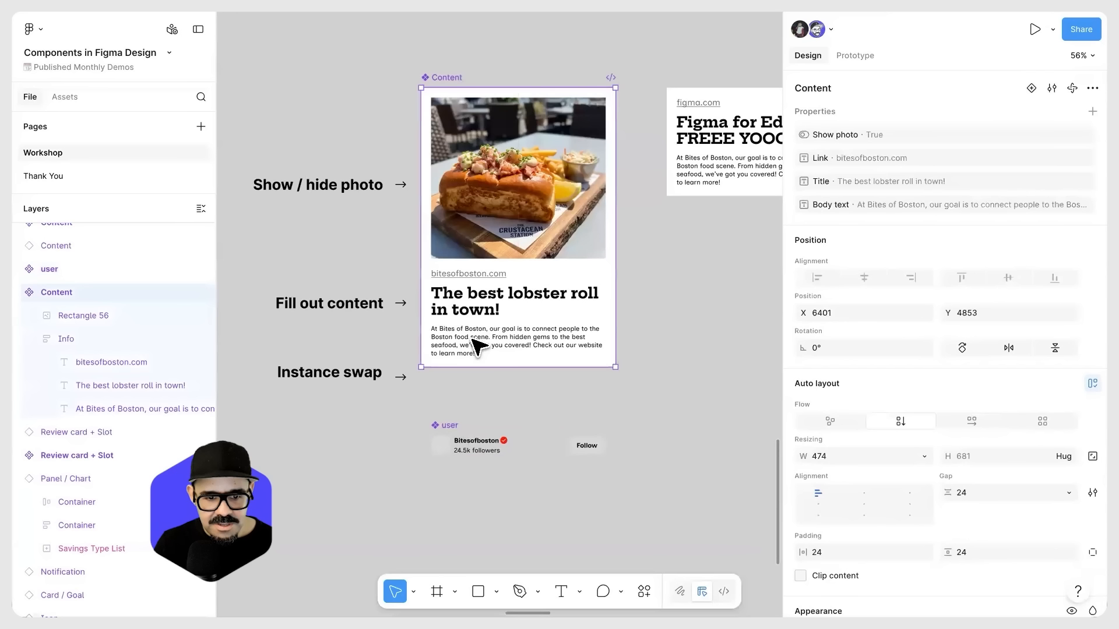
key(ctrl+v)
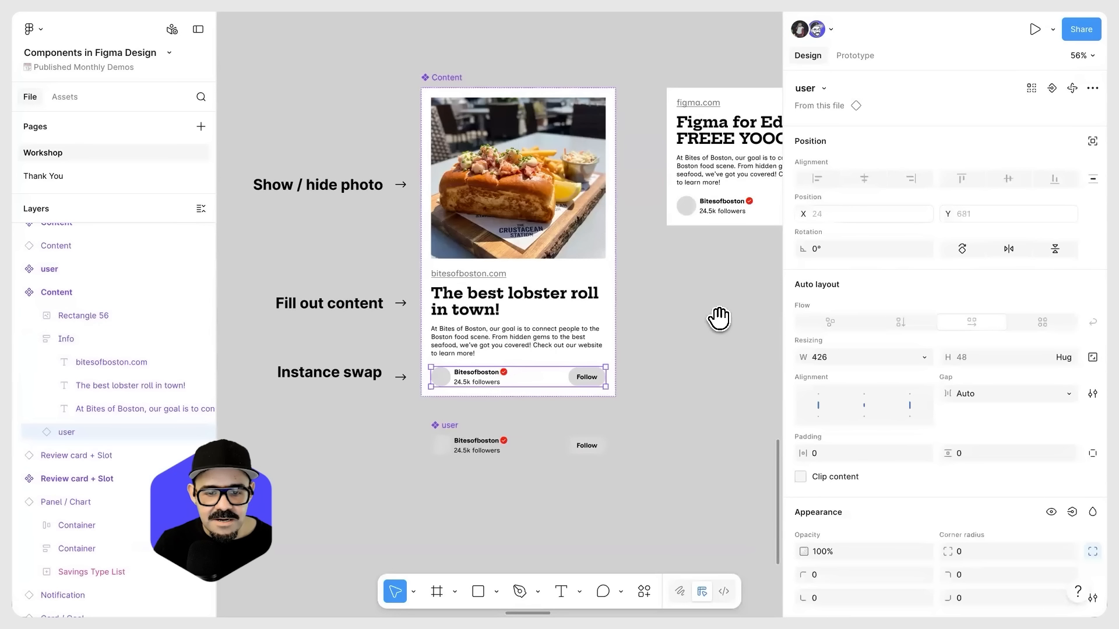
scroll(670, 317, right, 3)
scroll(670, 318, up, 1)
scroll(443, 420, down, 2)
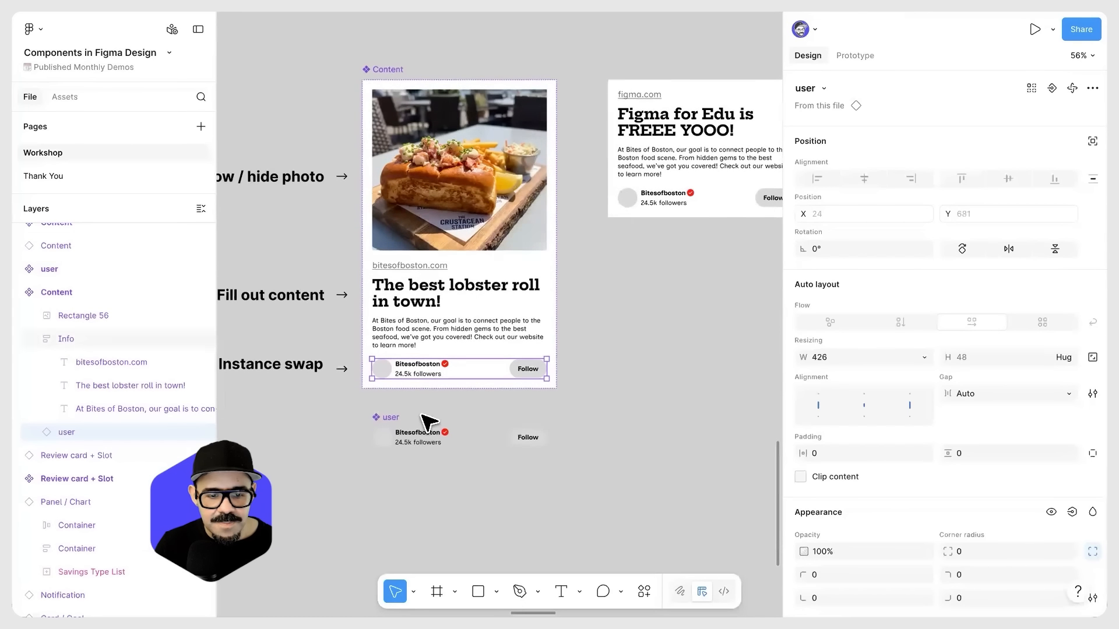
Step: Duplicate the user component's Follow button onto the canvas below it, aligned with the component's left edge
click(424, 443)
scroll(536, 428, down, 3)
scroll(536, 428, left, 3)
scroll(529, 444, up, 5)
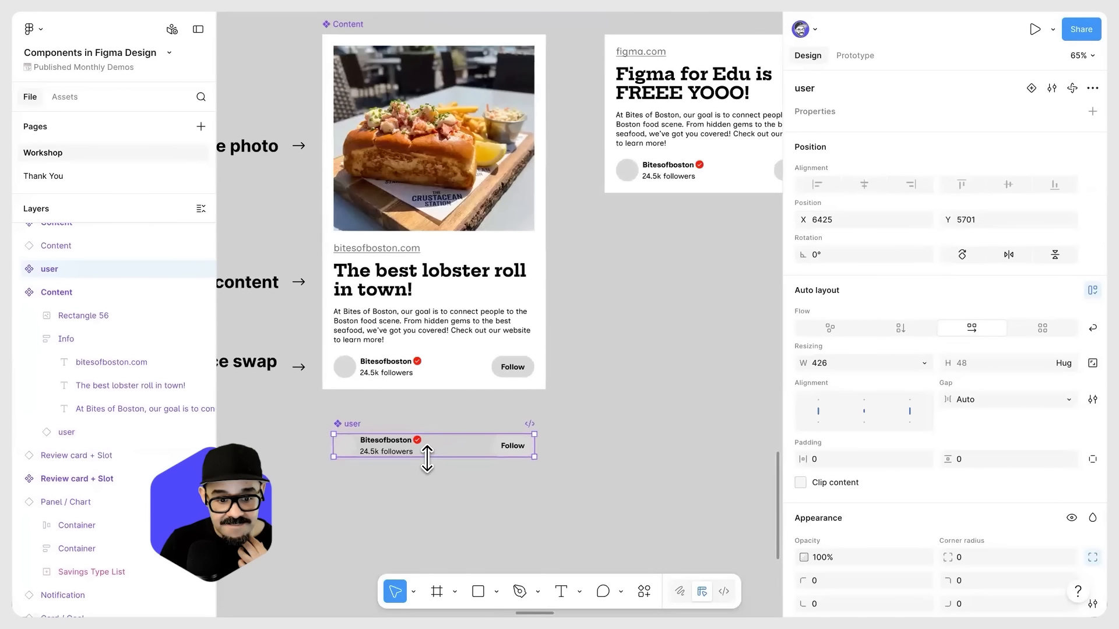
click(501, 453)
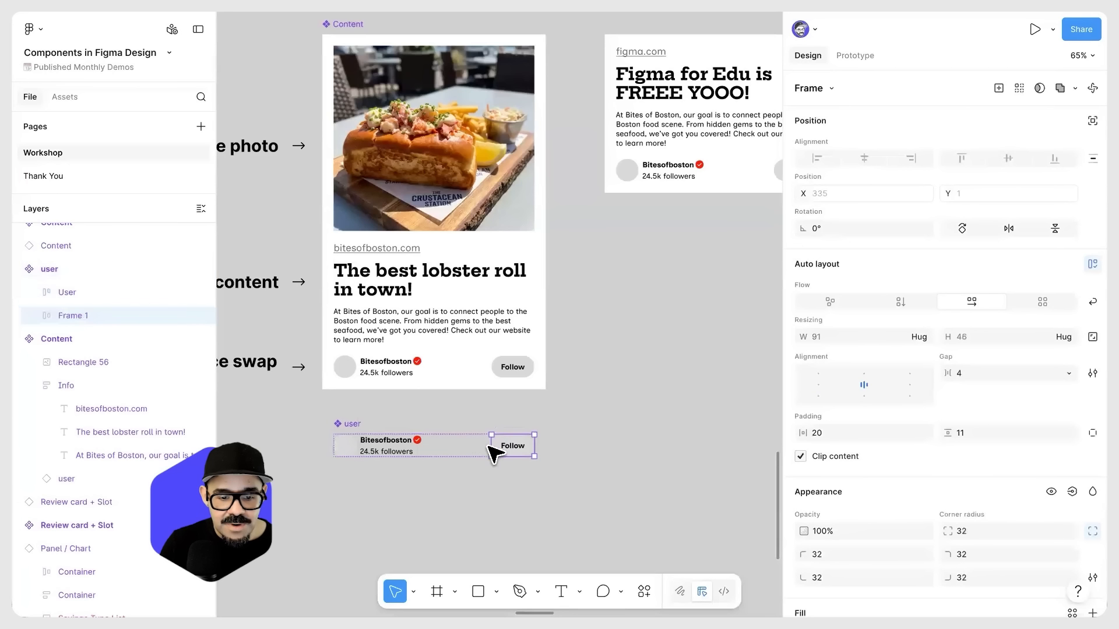
click(502, 493)
key(ctrl+v)
drag(504, 449, 483, 516)
scroll(559, 516, down, 1)
drag(479, 471, 343, 475)
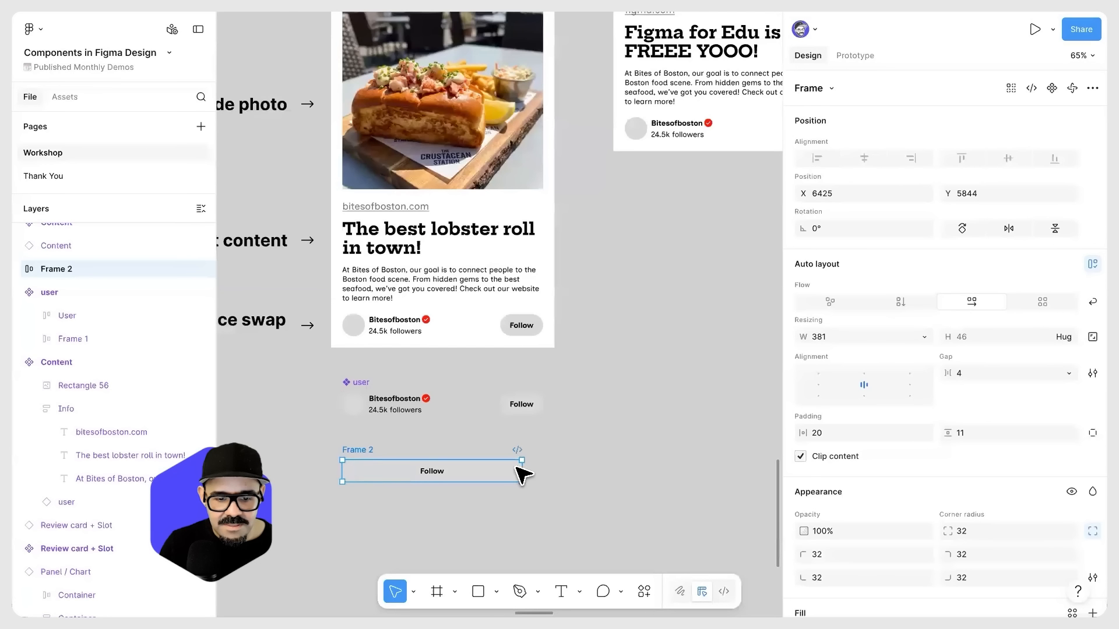
Step: Widen the duplicated Follow button to 426 and turn it into a component
drag(522, 471, 543, 470)
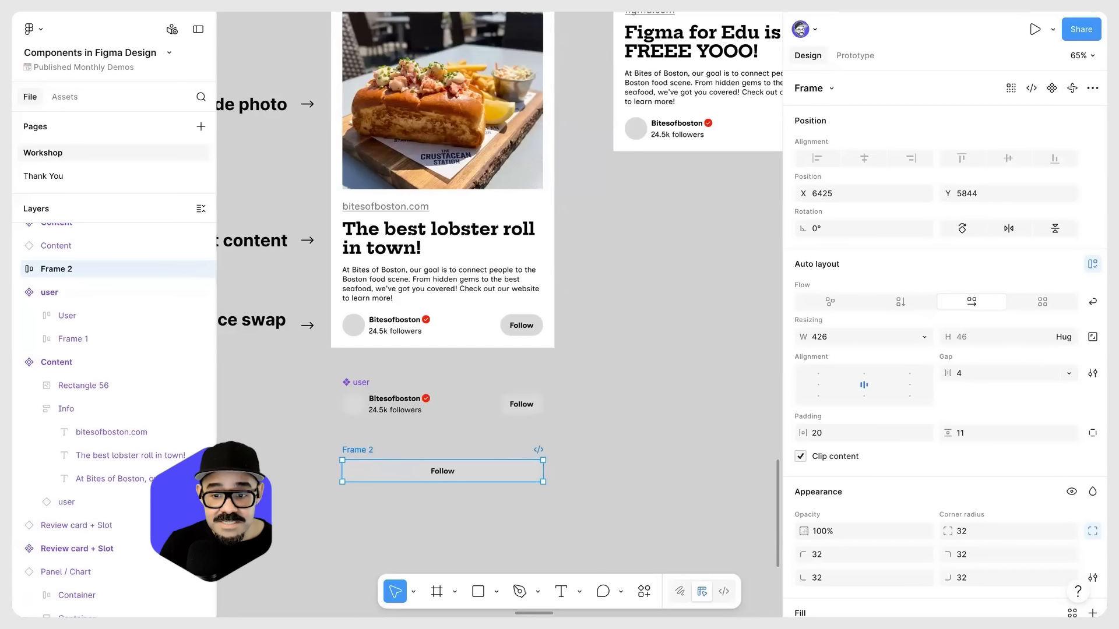
click(1051, 88)
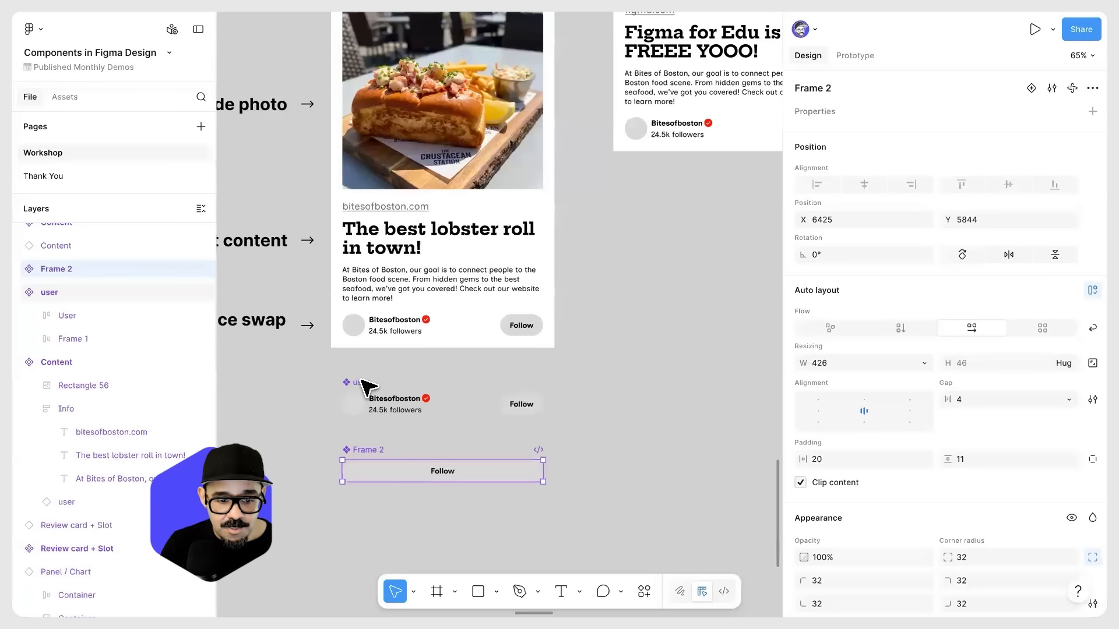
Step: Rename the user component "card bottom / user"
click(372, 396)
text(bottom /)
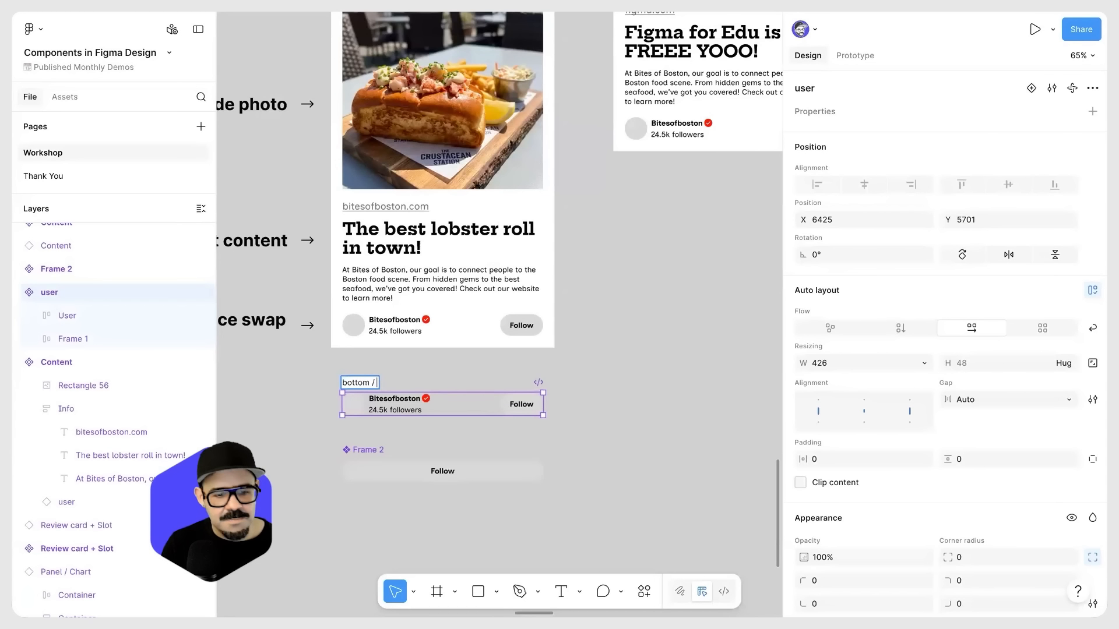
key(ctrl+a)
text(ca)
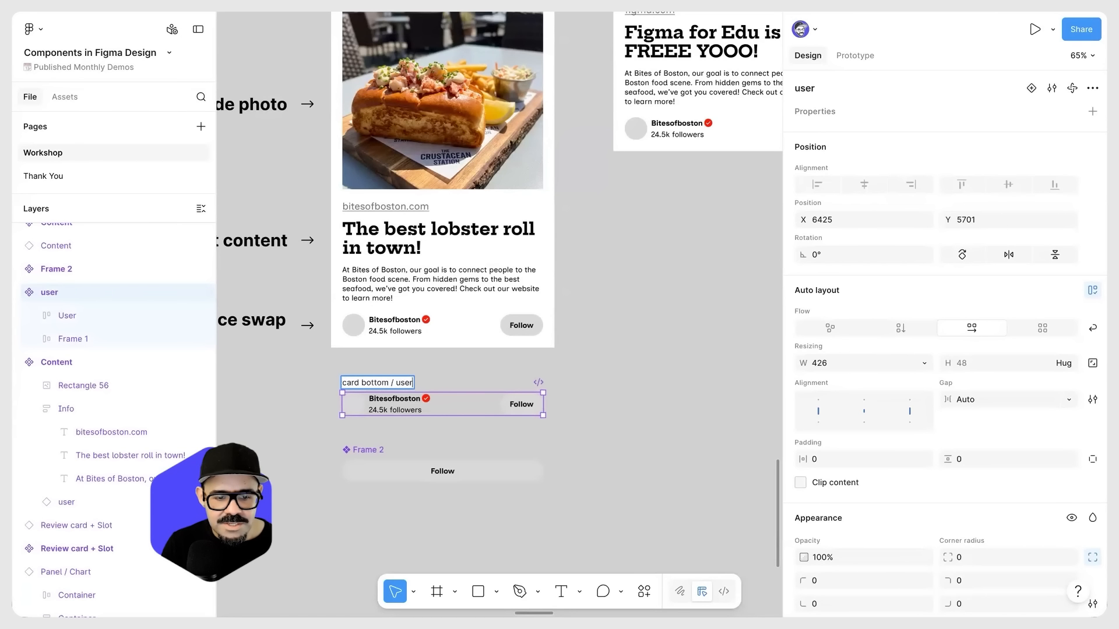
key(Return)
Step: Rename the wide Follow button component "card bottom / follow"
double_click(366, 449)
text(card bottom)
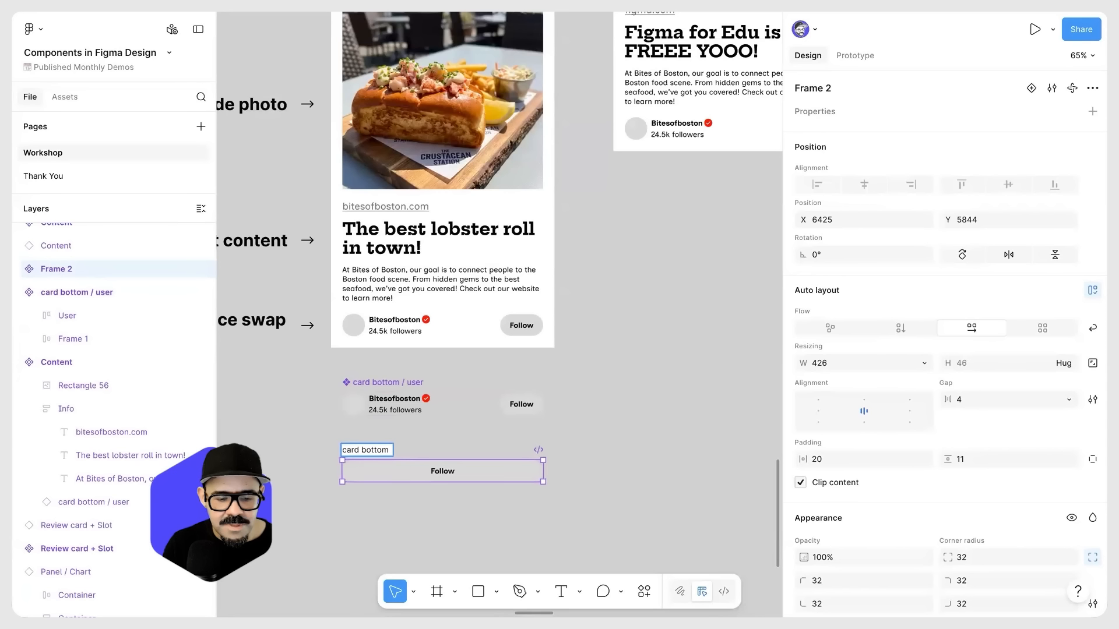
text( / follow)
key(Return)
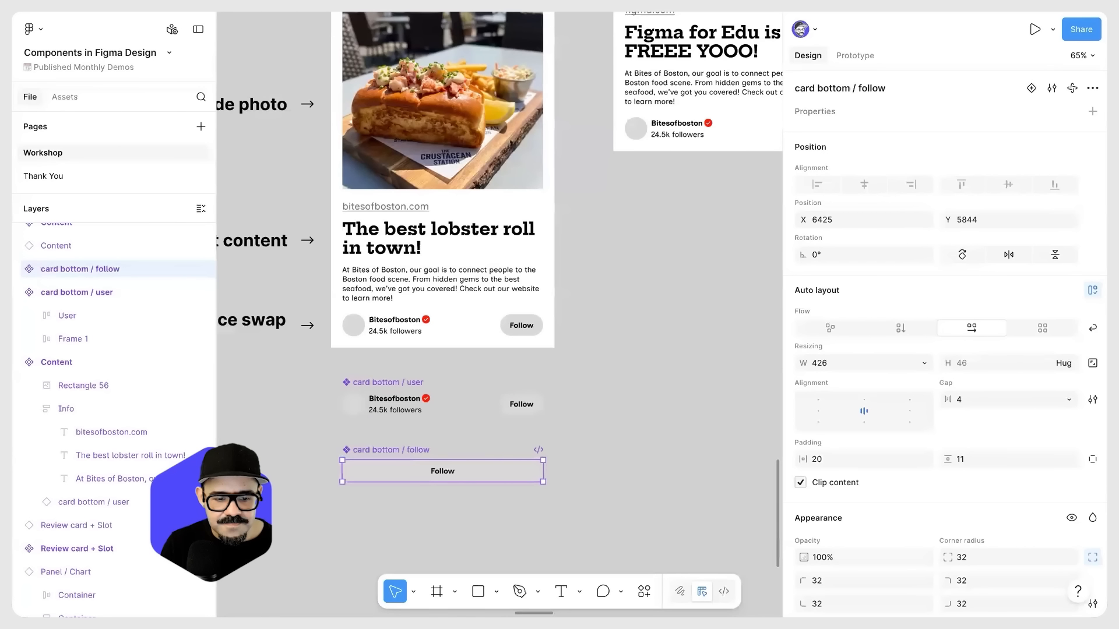
click(617, 407)
Step: Start an instance swap property named "Card bottom" on the main Content component
scroll(455, 350, up, 1)
click(428, 341)
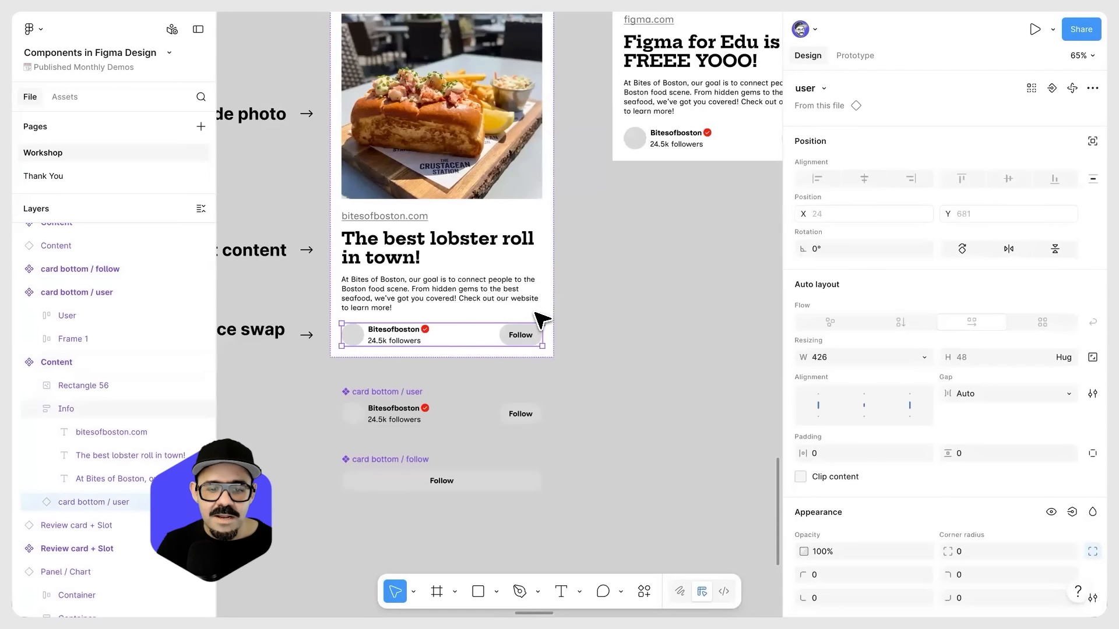
scroll(630, 306, down, 2)
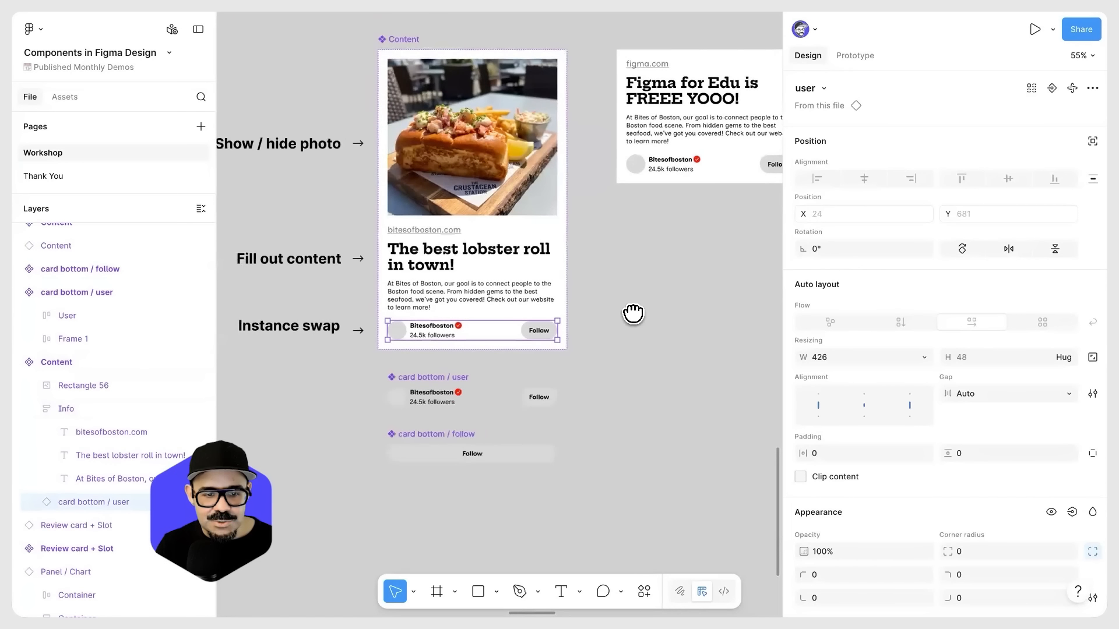
drag(633, 313, 638, 354)
click(406, 88)
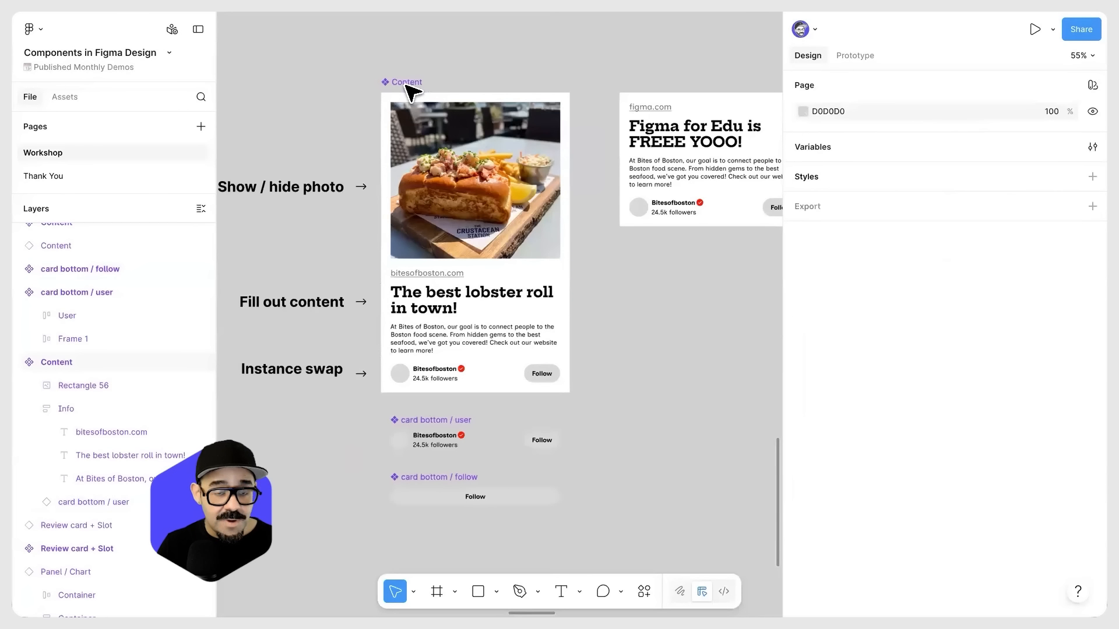
click(405, 83)
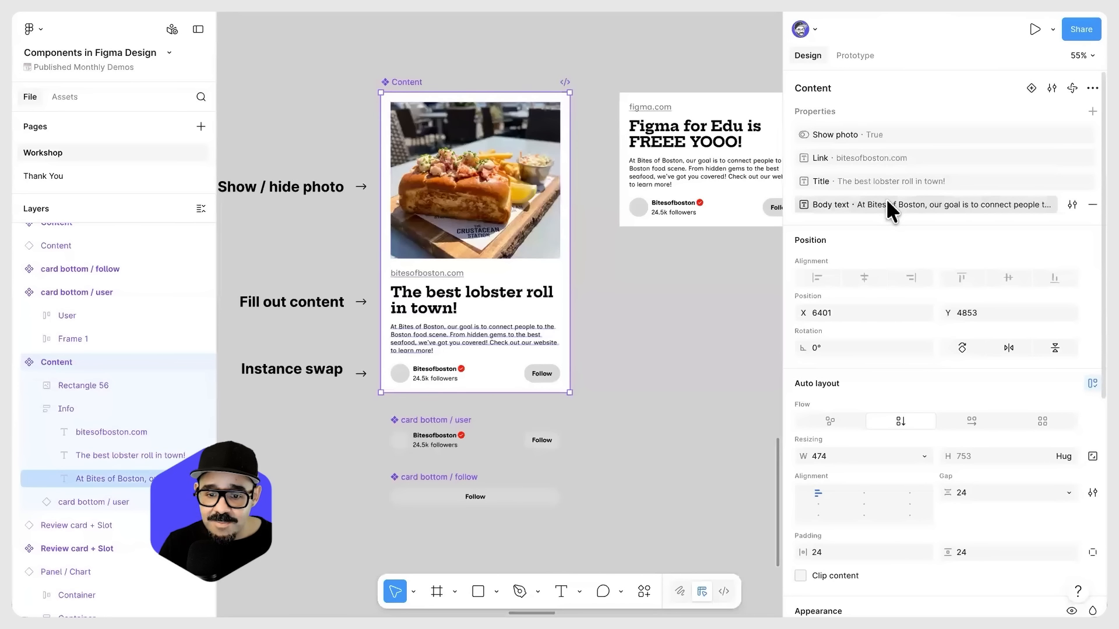
click(1093, 111)
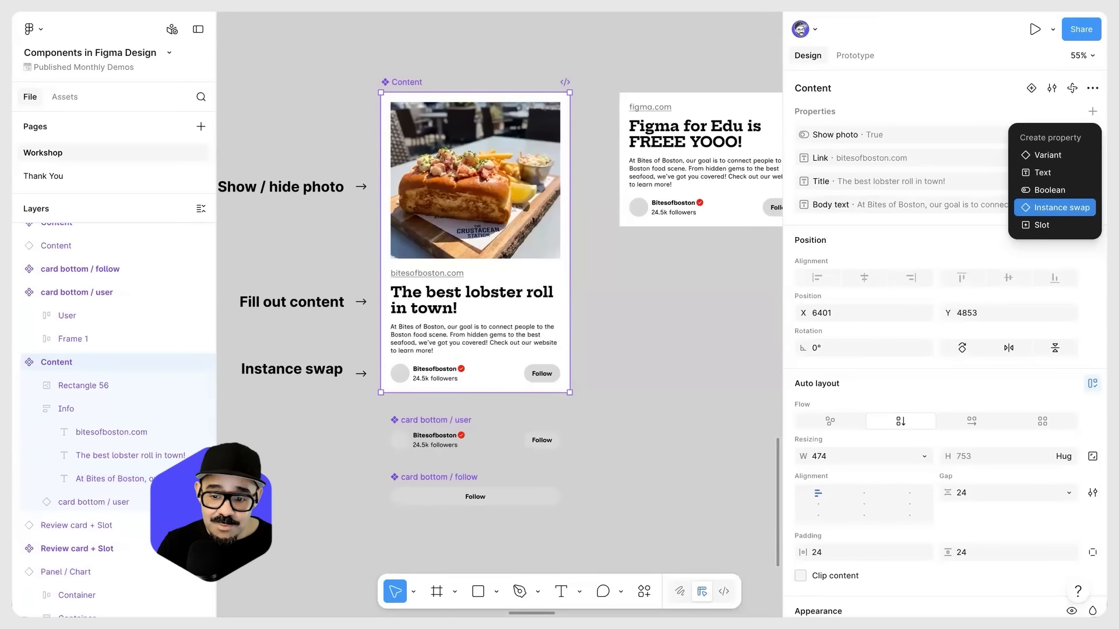
click(1056, 208)
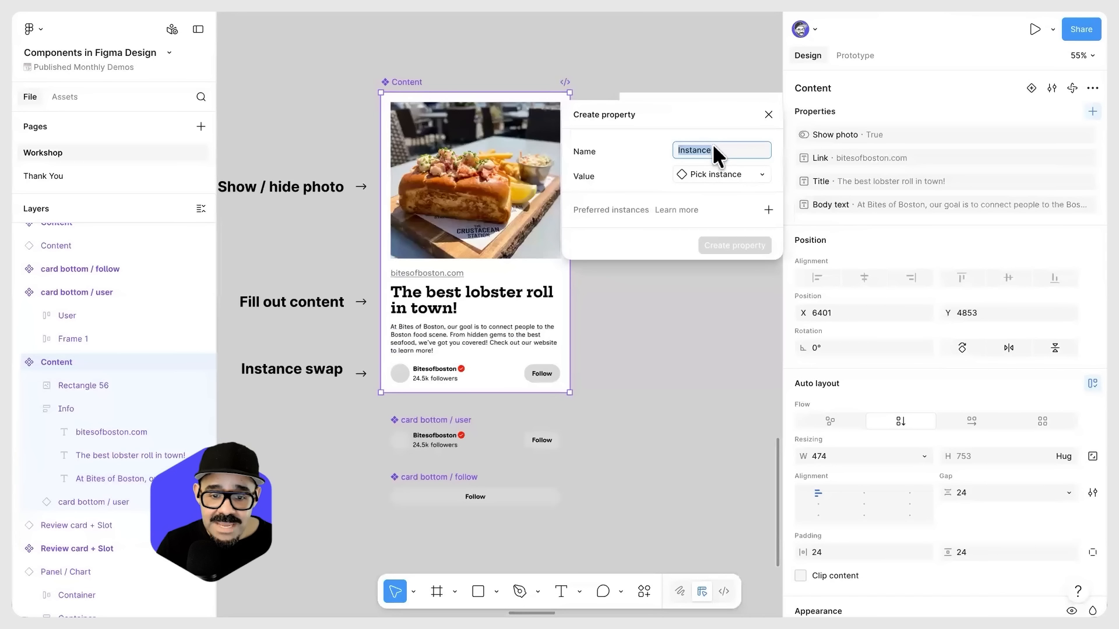
text(Card bo)
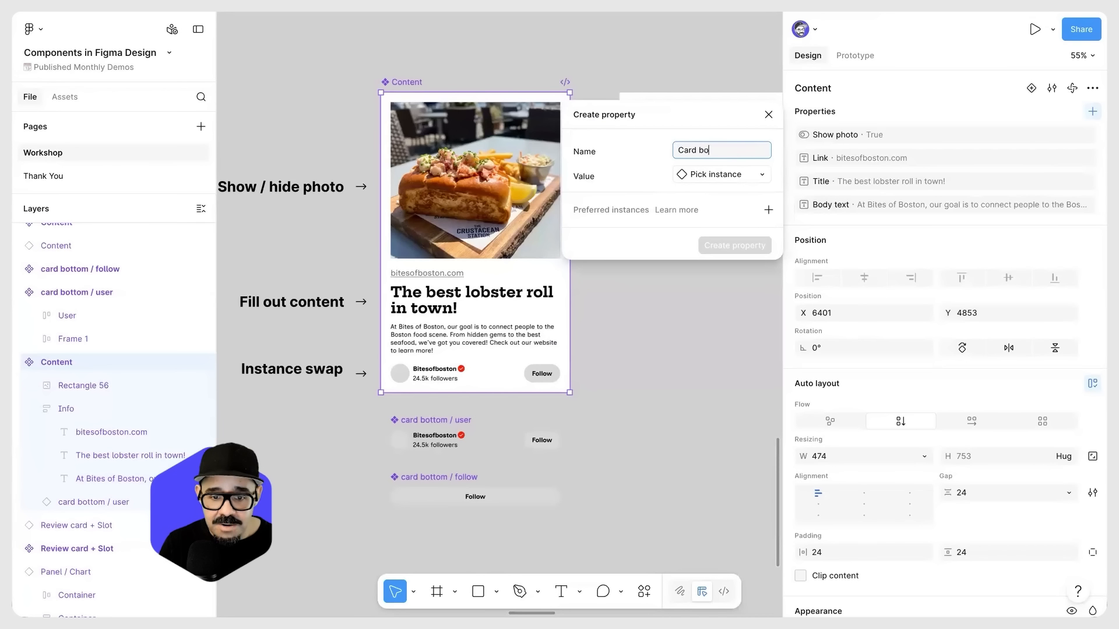
Step: Set the new property's default value to the user component from the card bottom group
click(732, 174)
scroll(715, 335, down, 10)
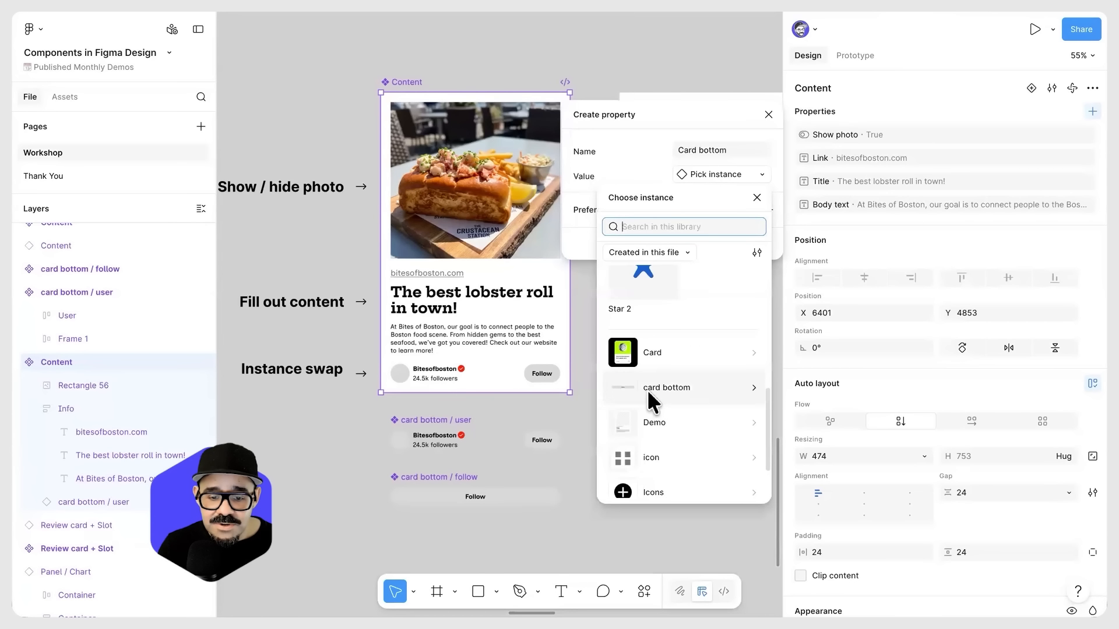
click(647, 388)
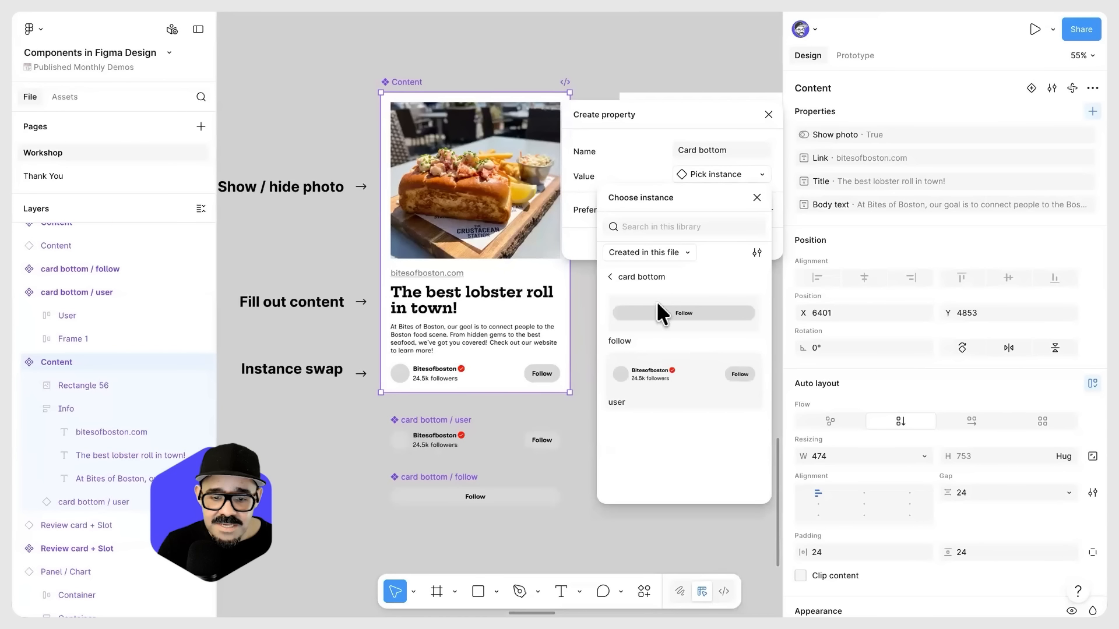
click(670, 379)
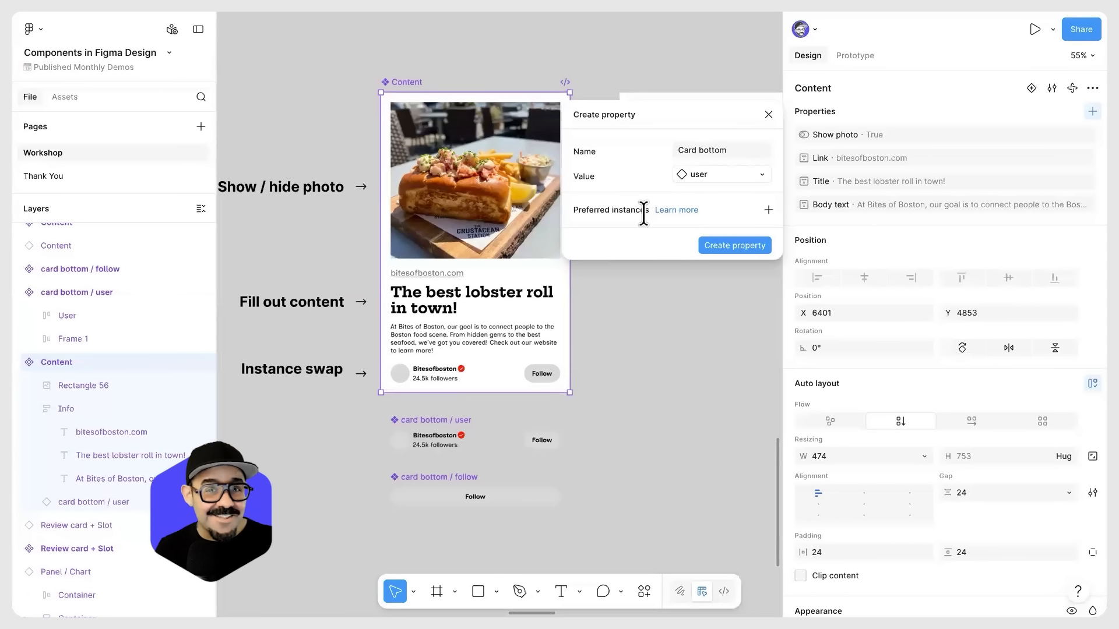
Step: Add card bottom's follow and user components as preferred instances and create the Card bottom property
click(768, 209)
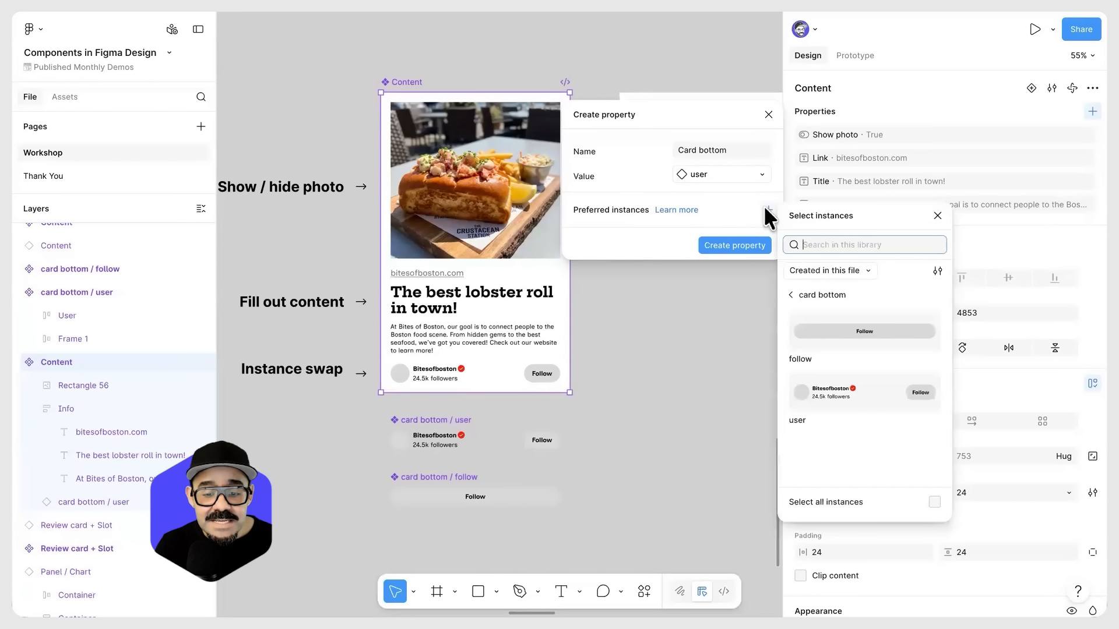
click(931, 324)
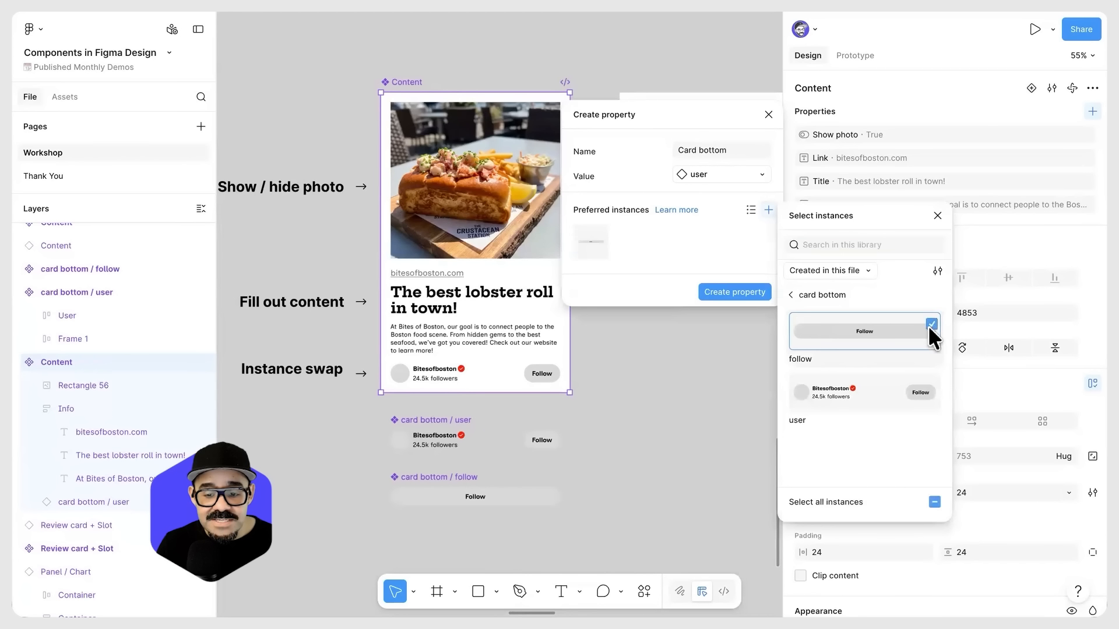
click(931, 385)
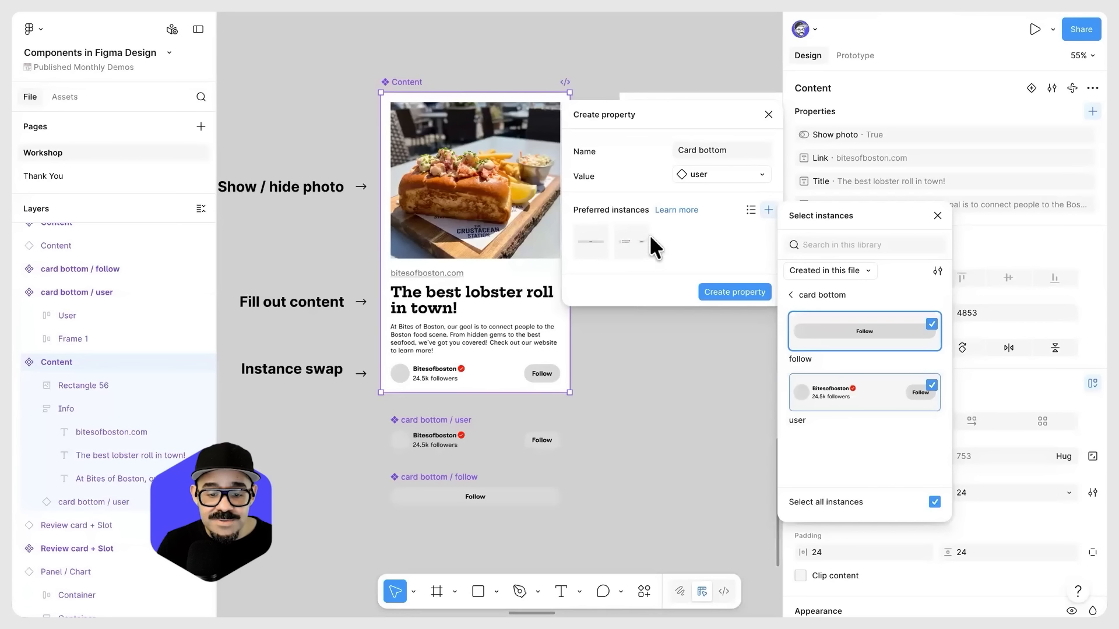
click(937, 215)
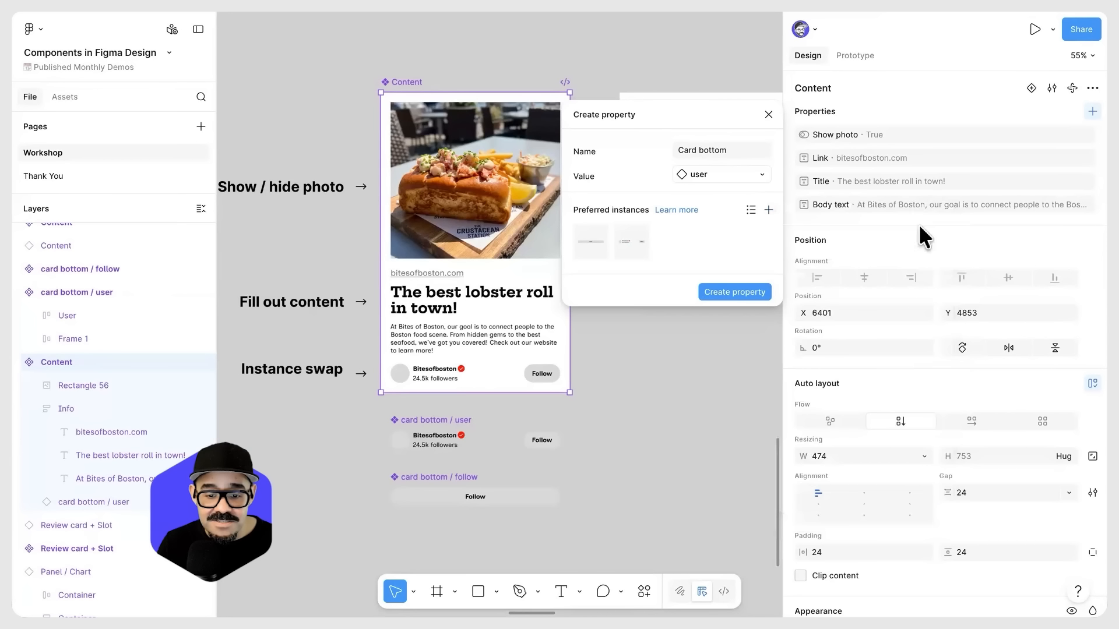
click(745, 290)
Step: Compare the Content instance's properties with the main component's and check the usage notice on the Card bottom property
click(634, 221)
scroll(635, 230, right, 5)
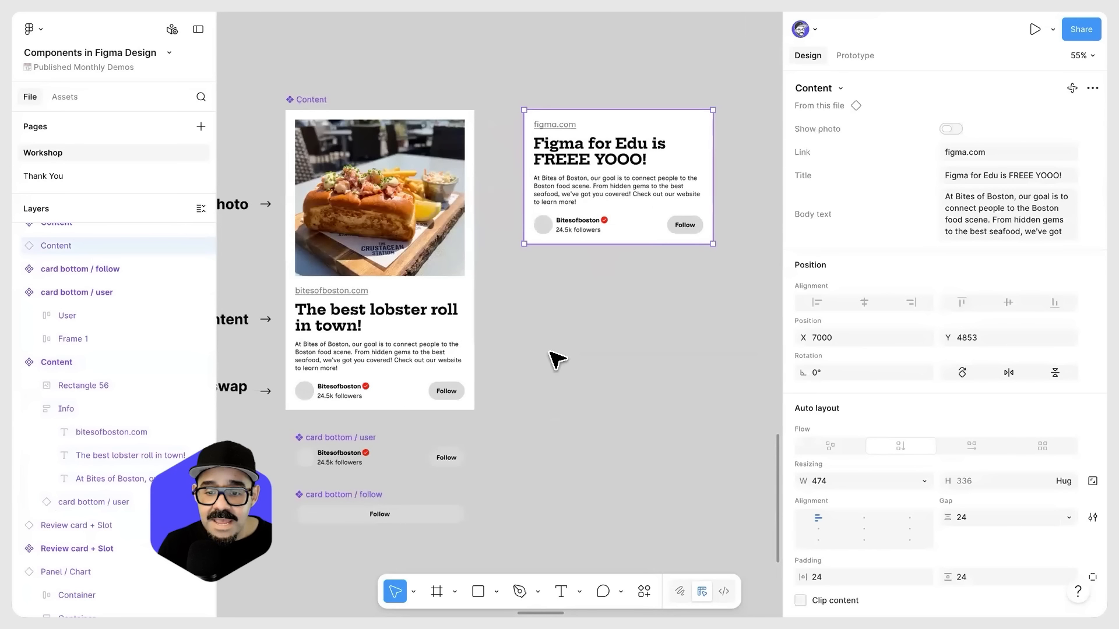
click(525, 303)
scroll(524, 303, left, 4)
click(505, 397)
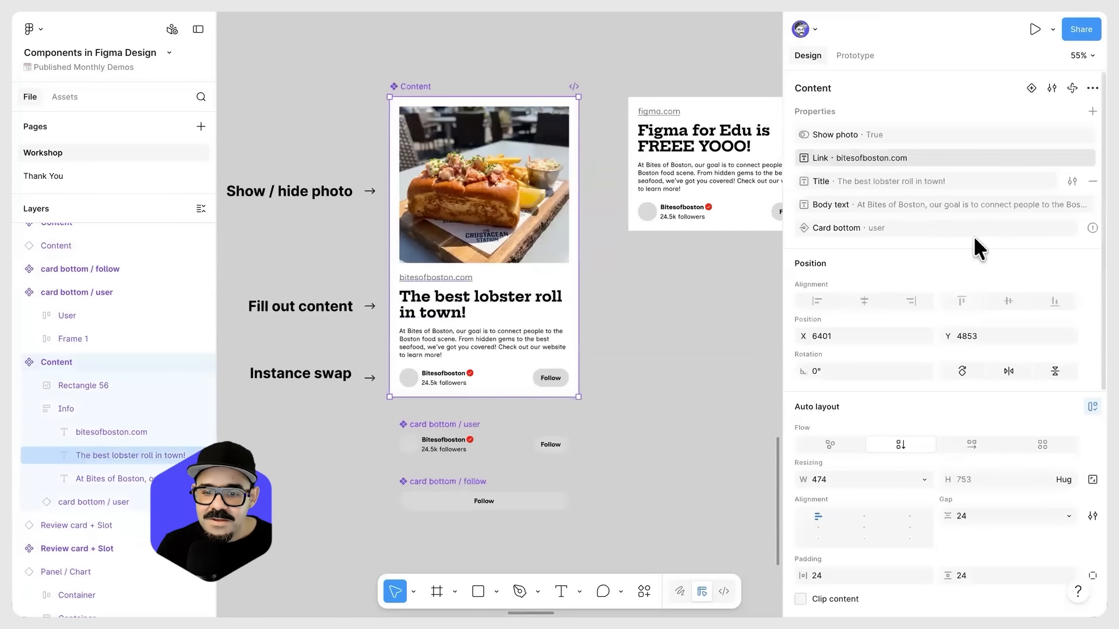
mouse_move(1092, 228)
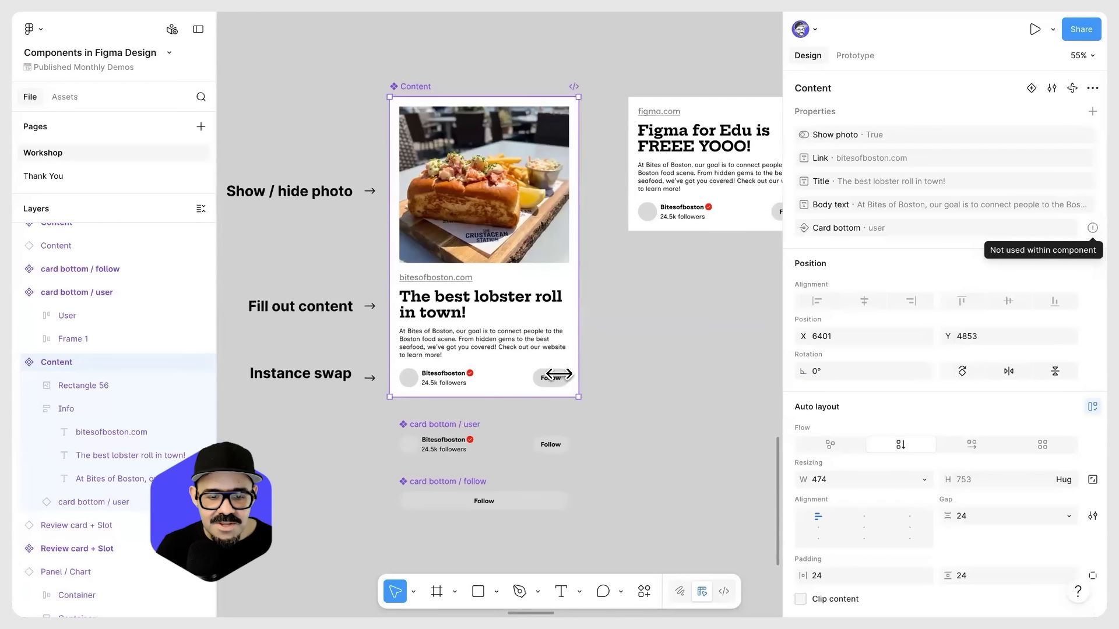
Step: Apply the Card bottom instance swap property to the user instance nested in the main Content component
click(495, 382)
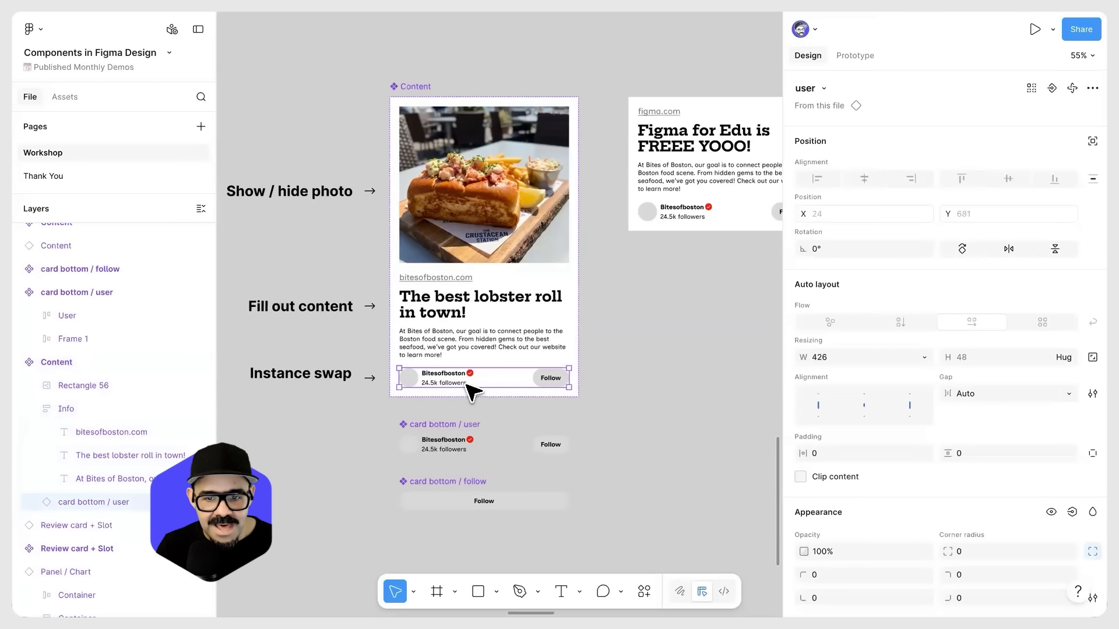
click(823, 88)
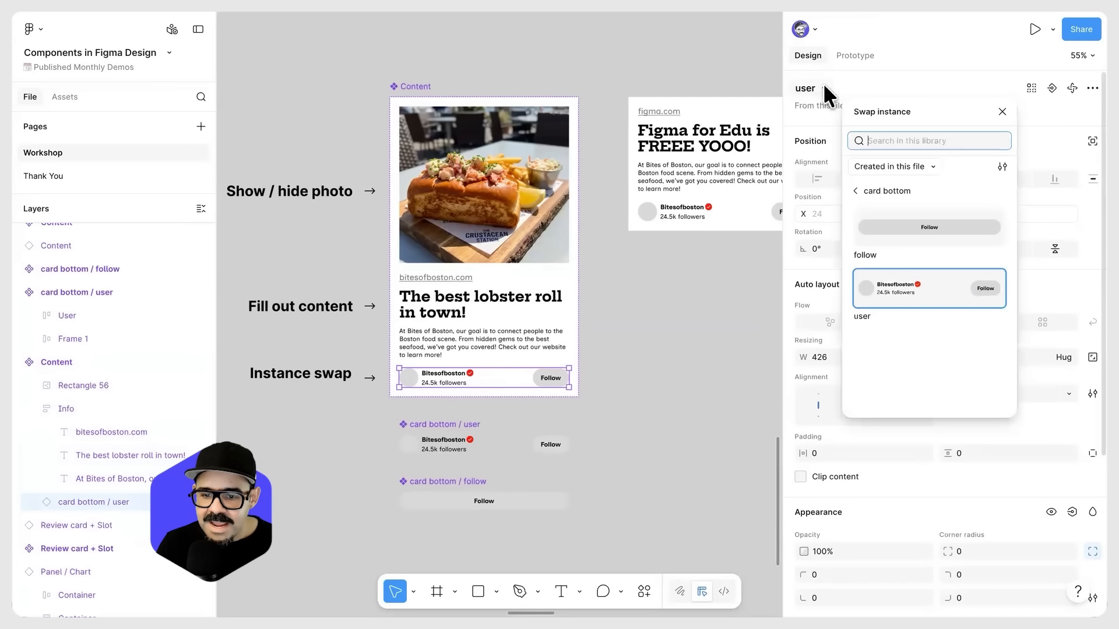
click(1011, 85)
click(821, 88)
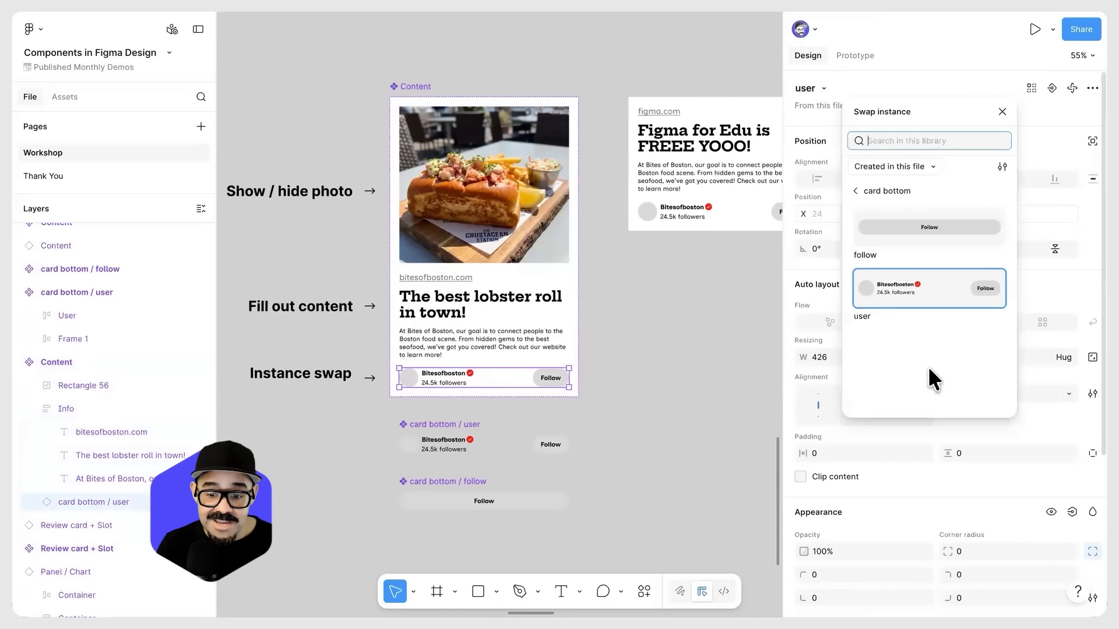
click(904, 62)
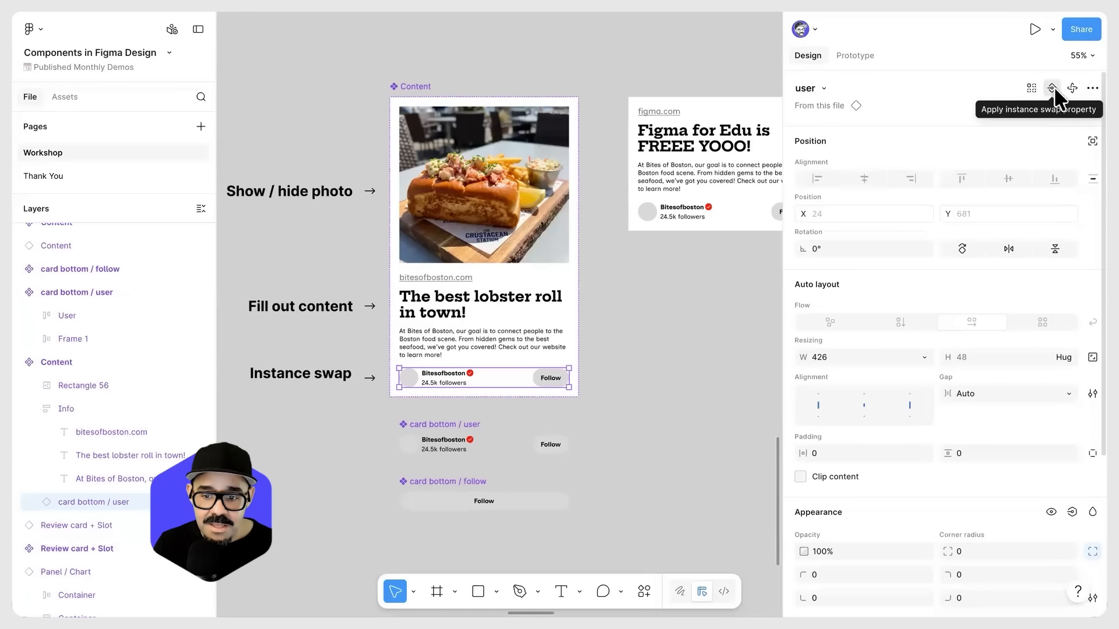
click(1053, 88)
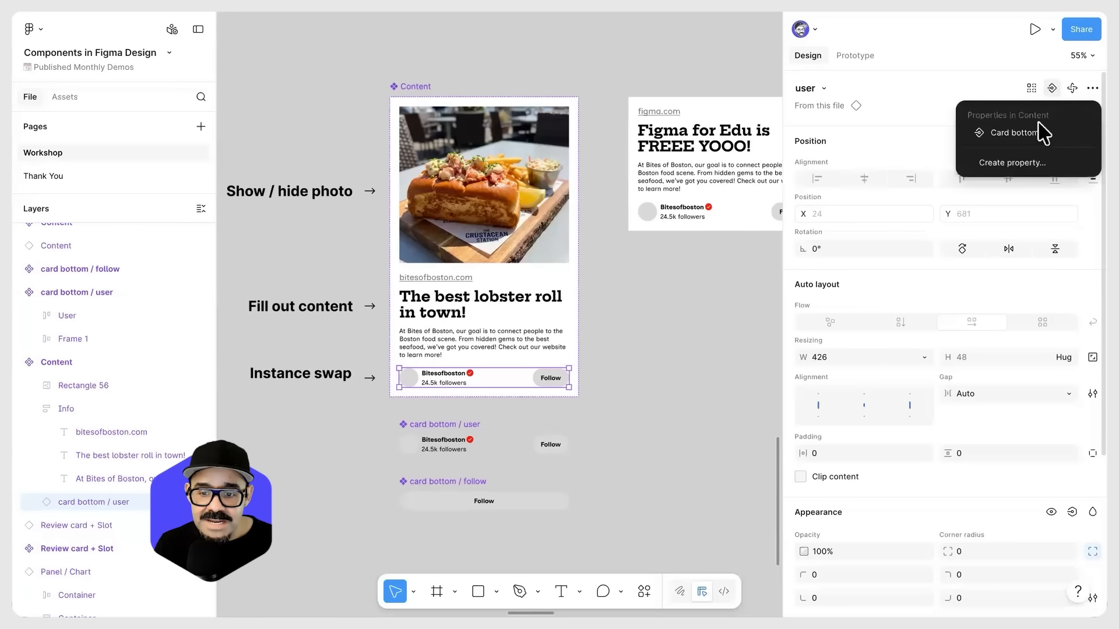
click(1009, 136)
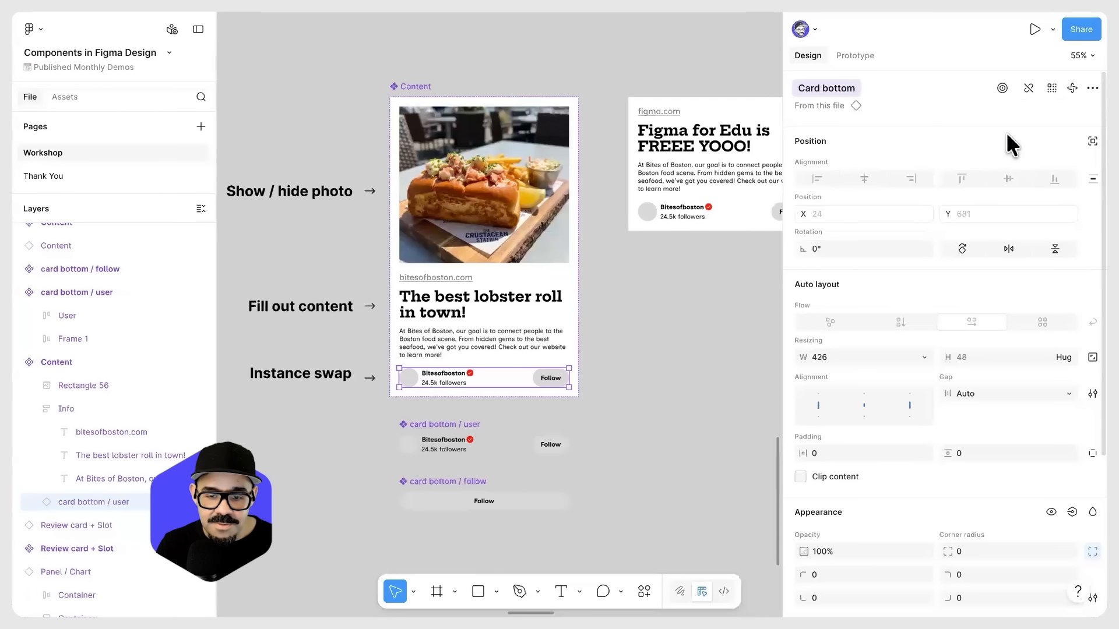
click(614, 239)
click(415, 88)
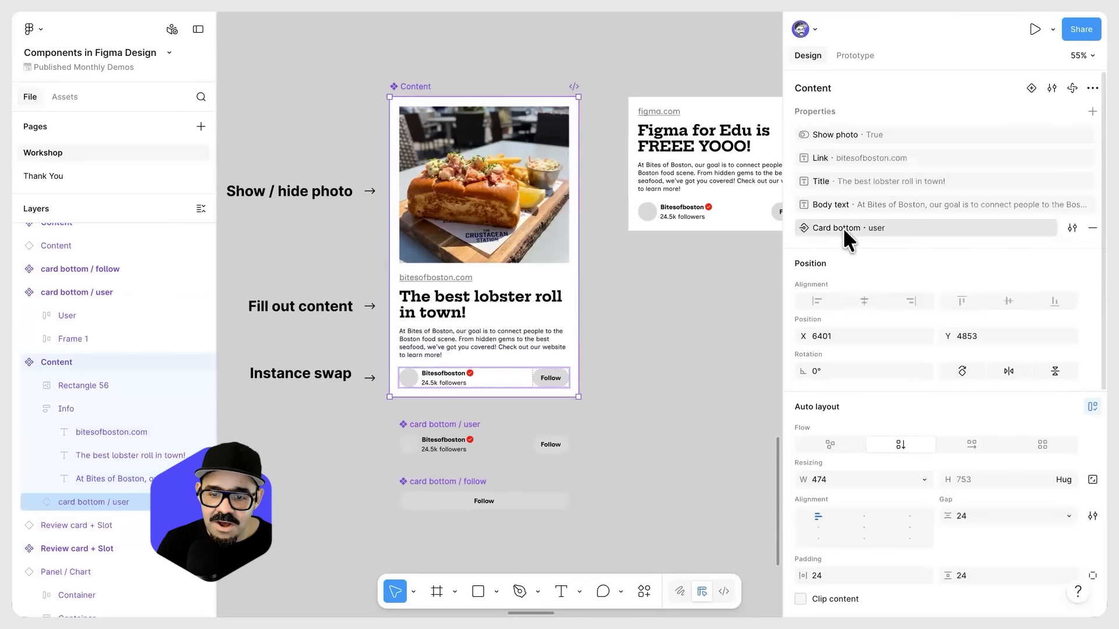
Step: Set Card bottom to "card bottom / follow" on the "Figma for Edu is FREEE YOOO!" Content instance
click(707, 297)
scroll(586, 221, right, 5)
click(585, 207)
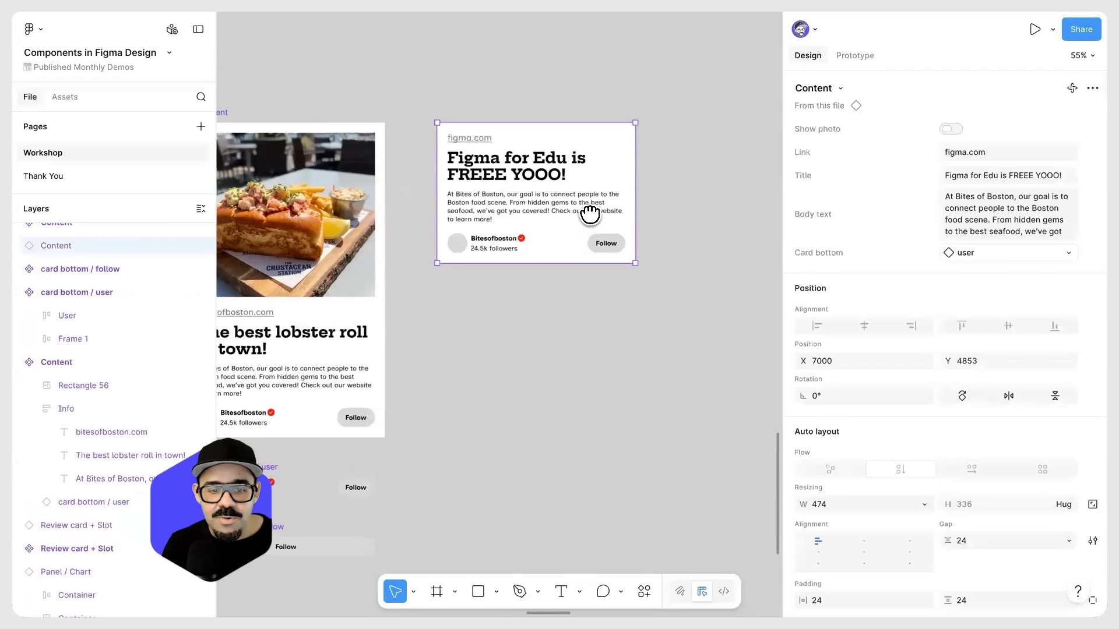
scroll(585, 221, up, 4)
scroll(499, 257, left, 2)
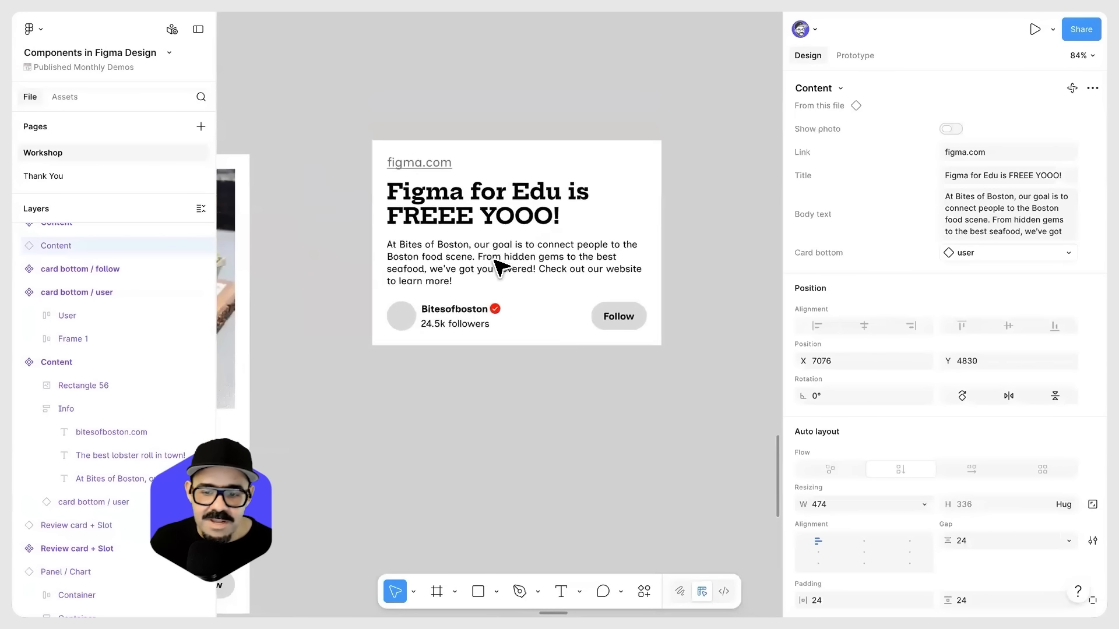
click(974, 254)
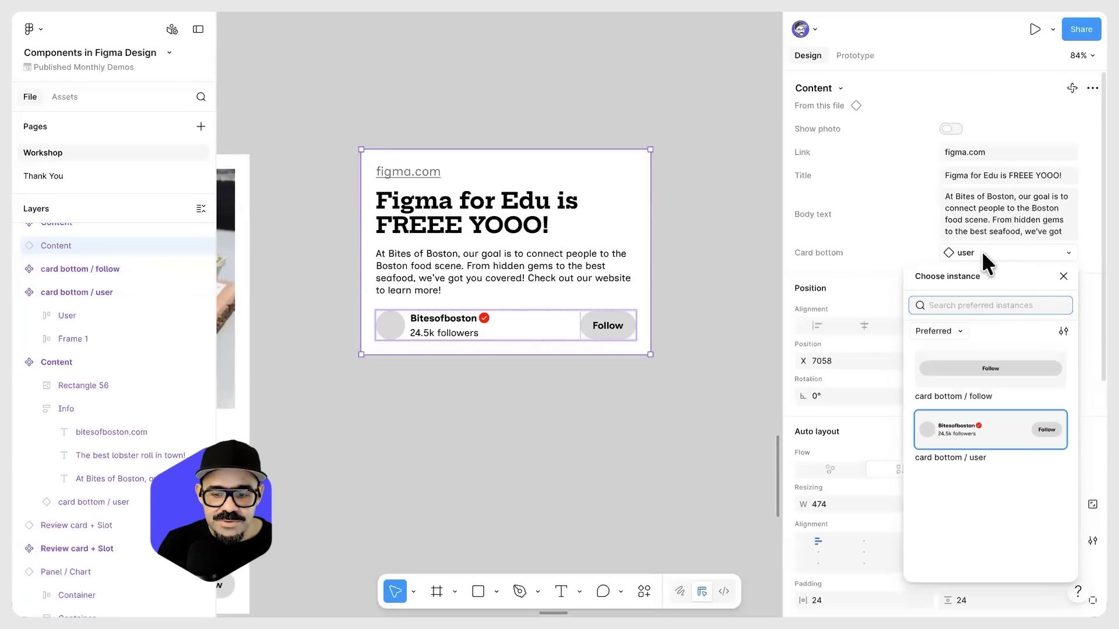
click(997, 365)
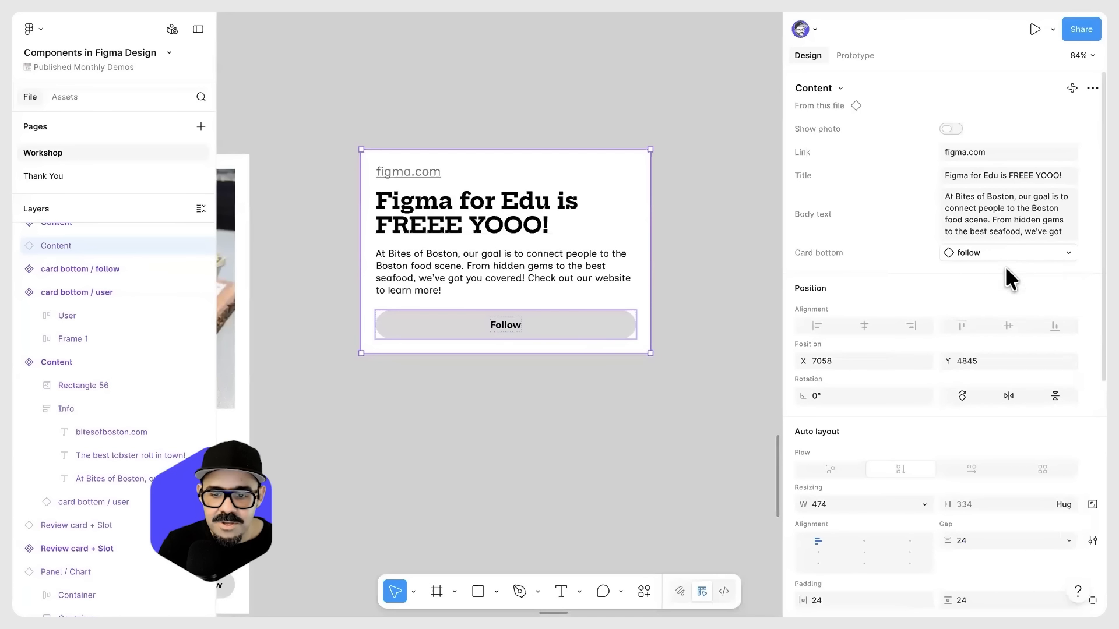
Step: Switch the instance's Card bottom to "card bottom / user" and back to "card bottom / follow"
click(1004, 256)
click(977, 431)
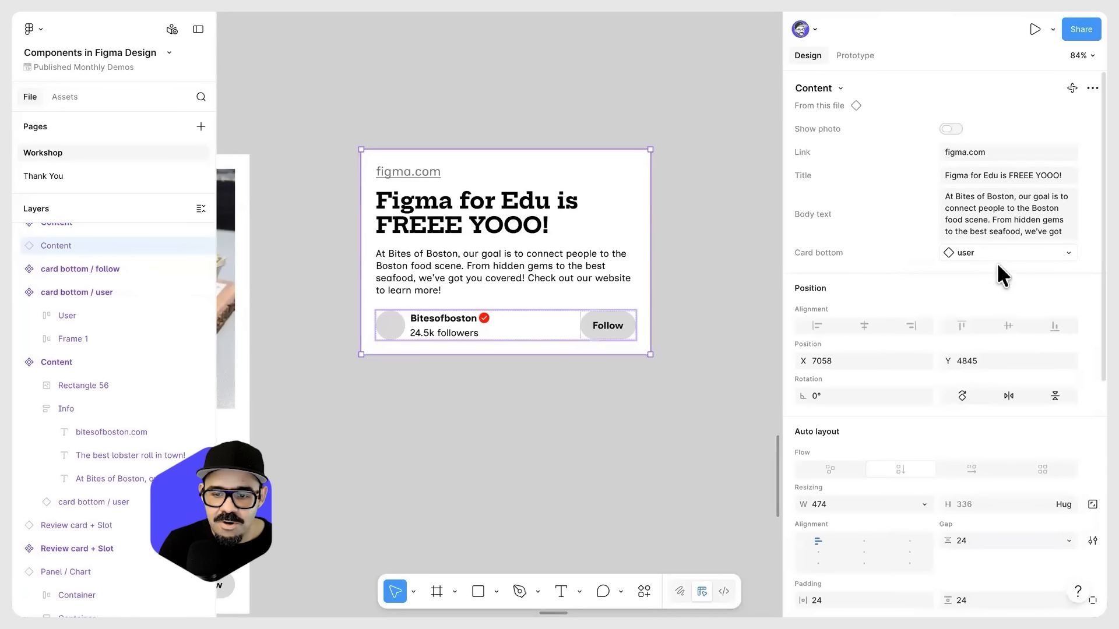
click(996, 258)
click(1001, 363)
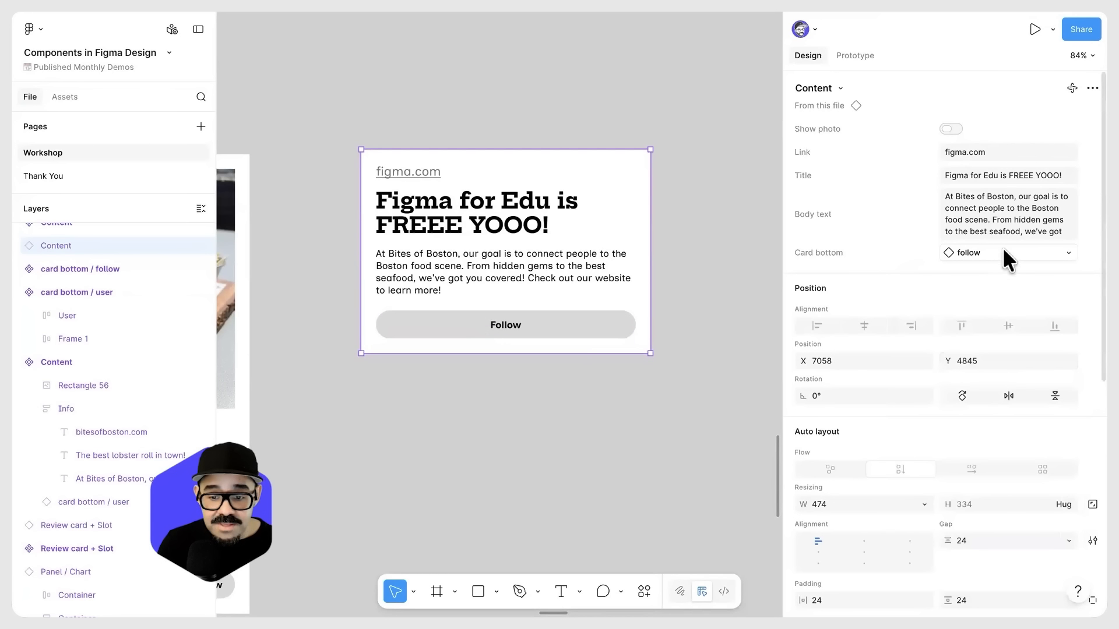
Step: View the Card bottom instance choices under "Created in this file" instead of the preferred ones
click(1007, 244)
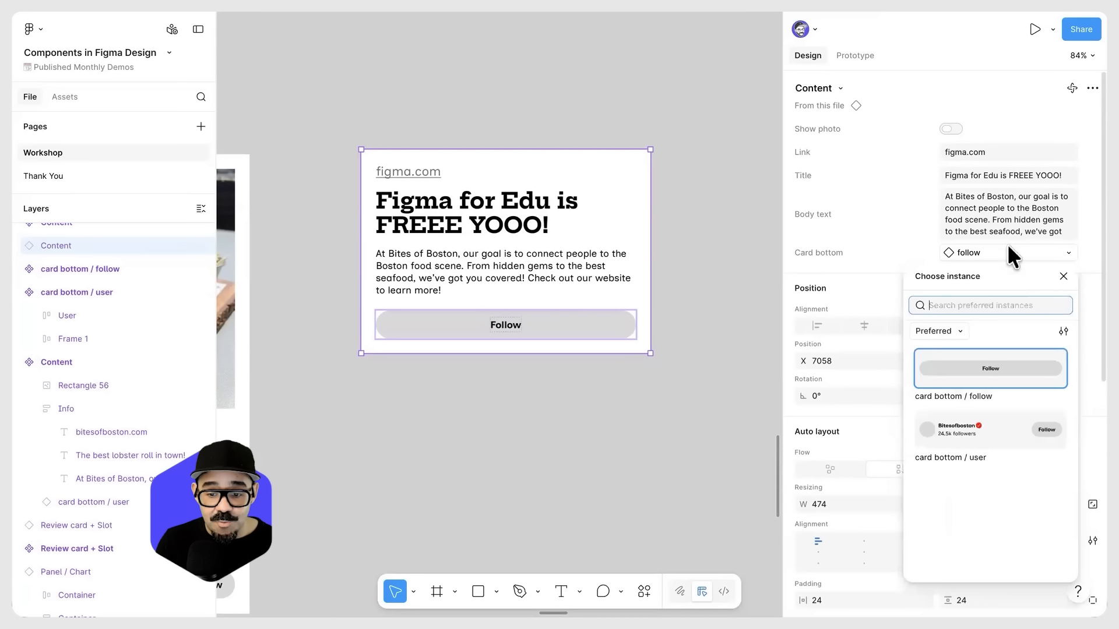
click(960, 333)
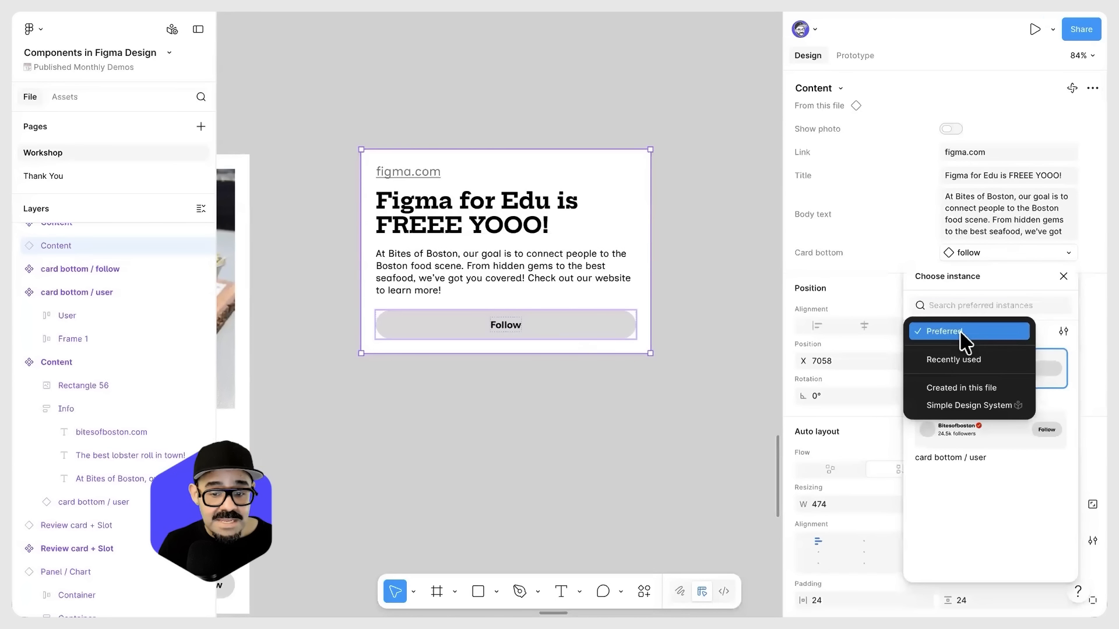
click(989, 398)
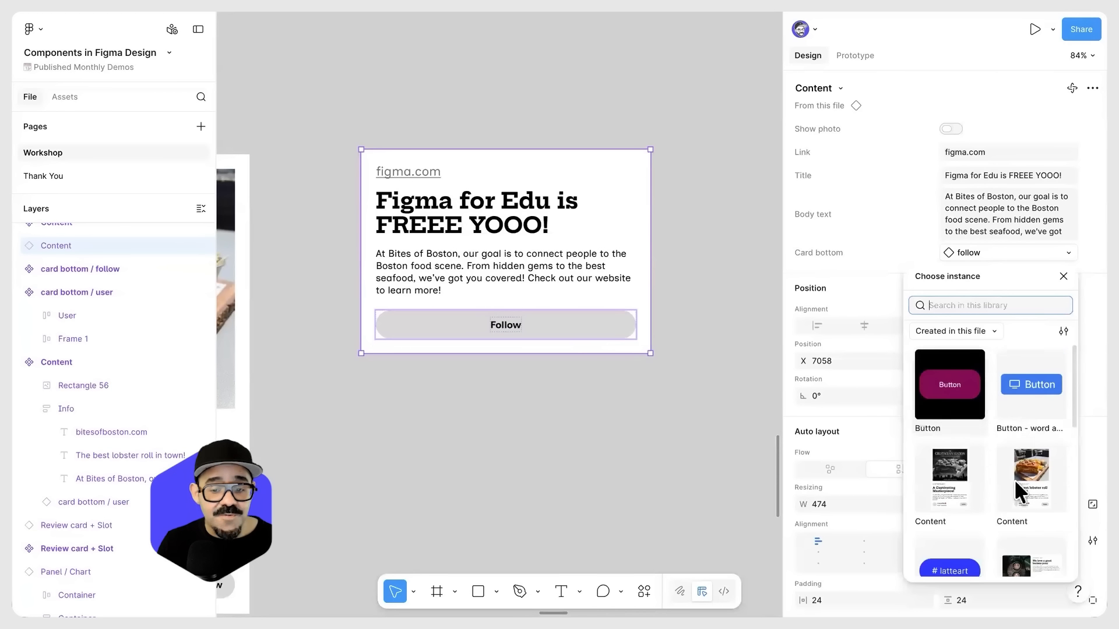
Step: Try "Button - word and icon" as the Card bottom of the "Figma for Edu is FREEE YOOO!" instance and undo the swap
click(1022, 402)
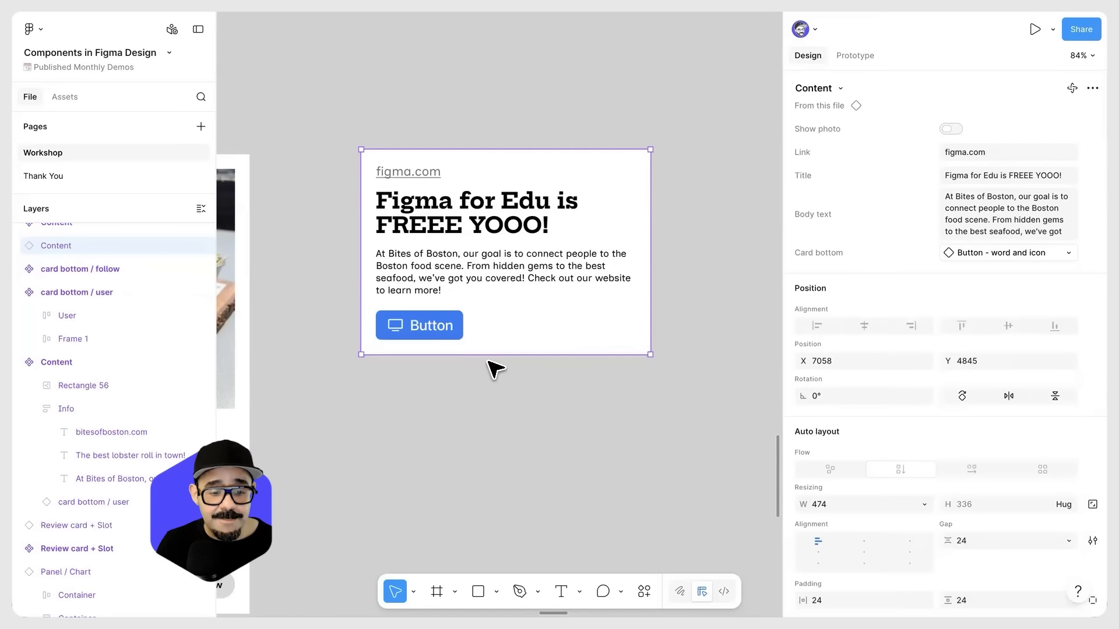
key(ctrl+z)
click(505, 381)
scroll(505, 381, down, 4)
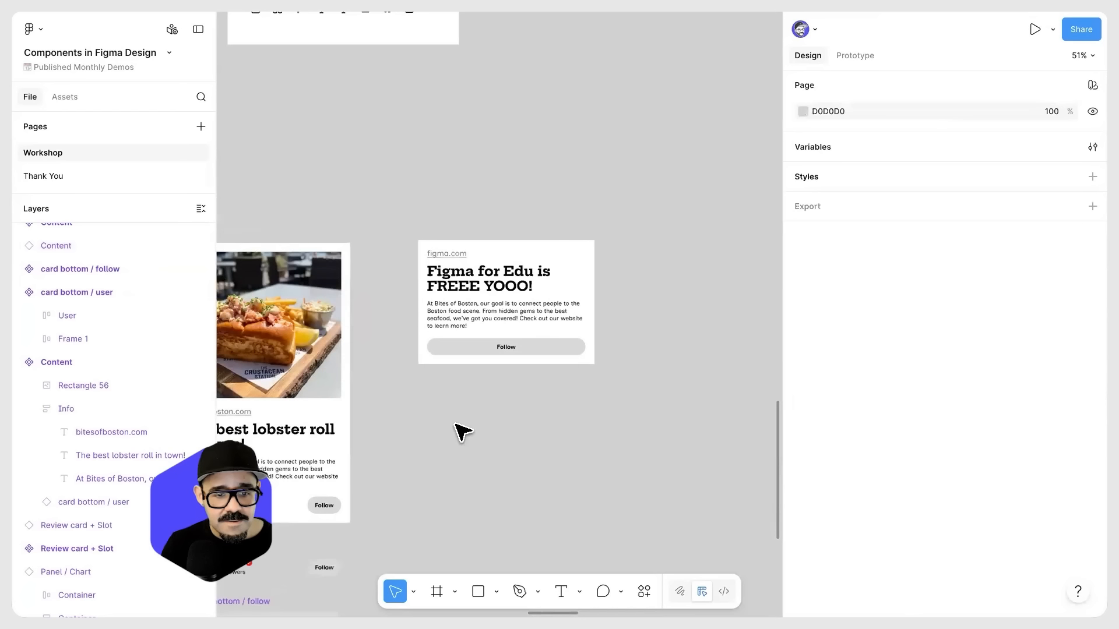
Step: Create a Boolean property named "Show body text" with value True for the body text's visibility in the main Content component
drag(458, 427, 599, 255)
drag(522, 300, 641, 239)
scroll(437, 183, left, 2)
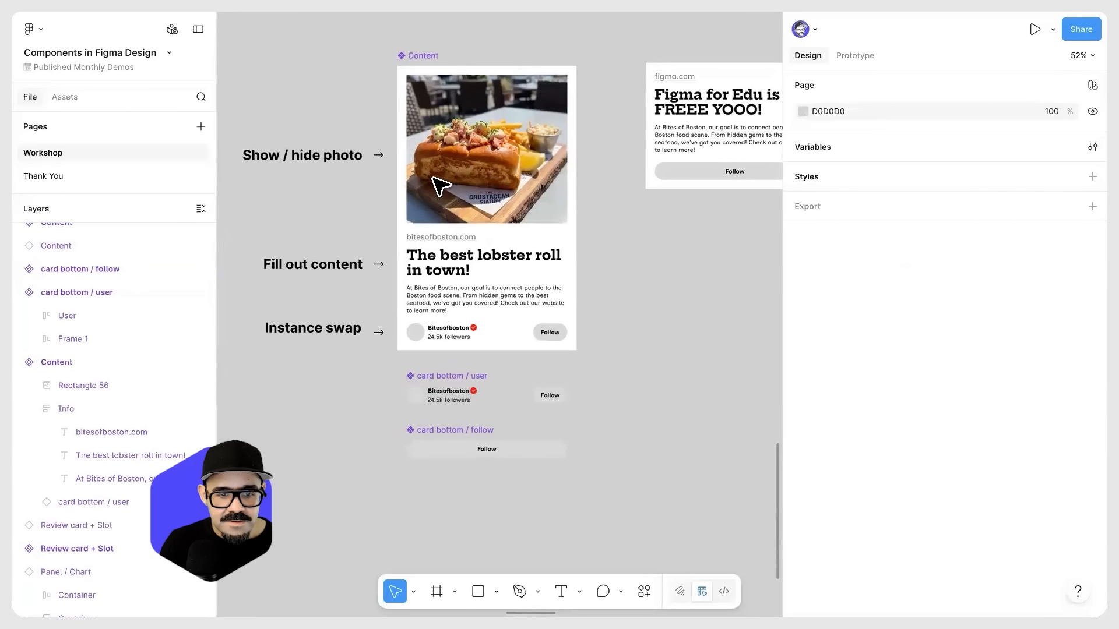
scroll(524, 400, up, 3)
click(520, 384)
click(522, 382)
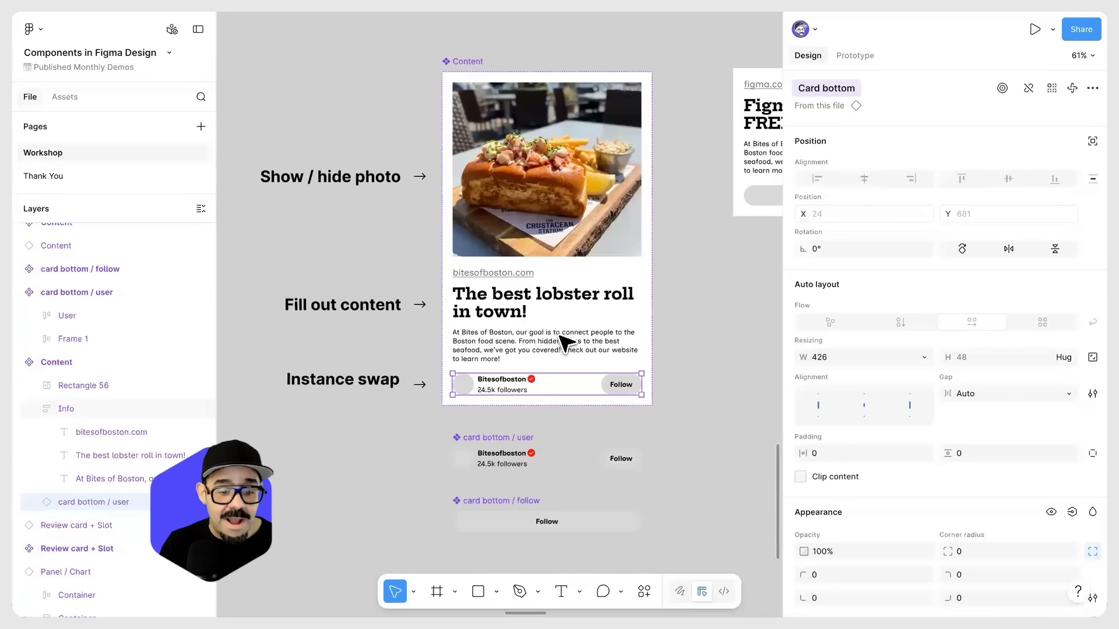
click(563, 343)
click(577, 350)
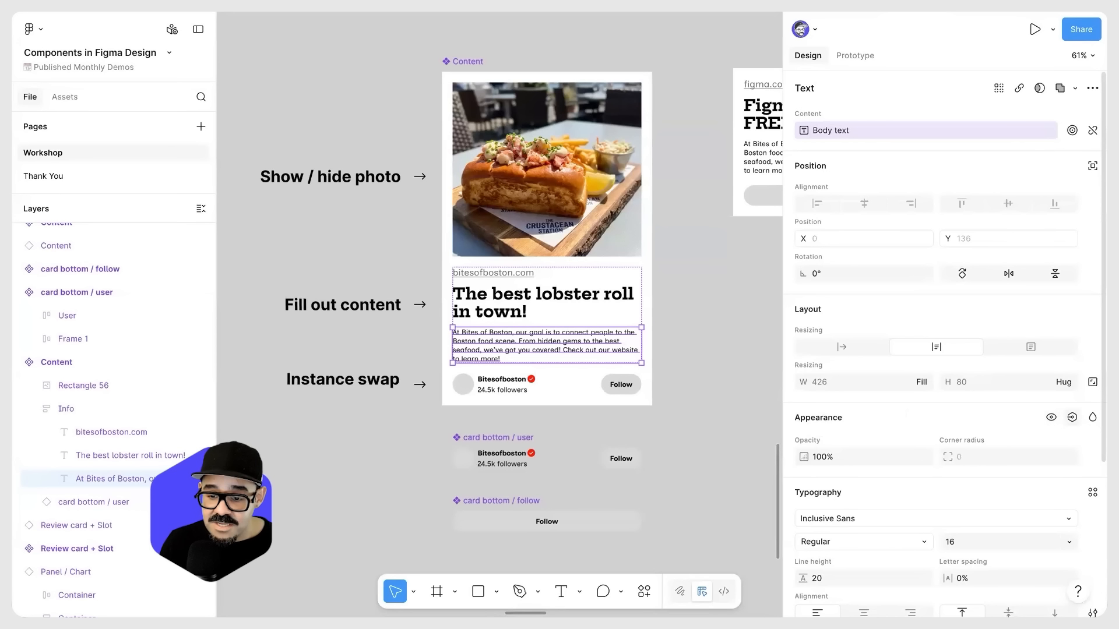
click(1072, 417)
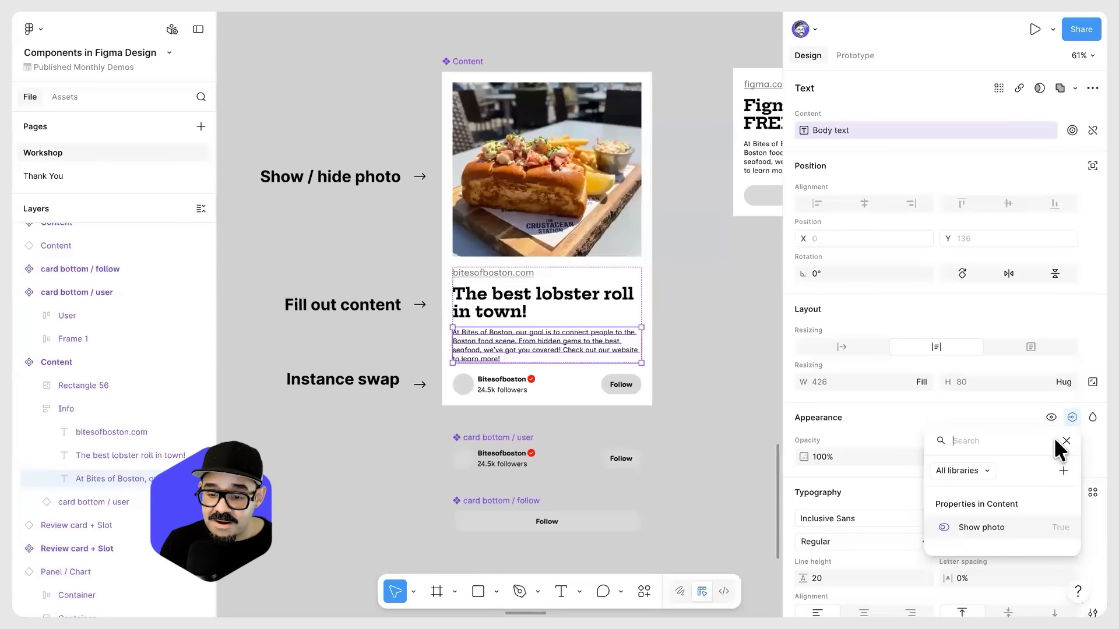
click(1063, 470)
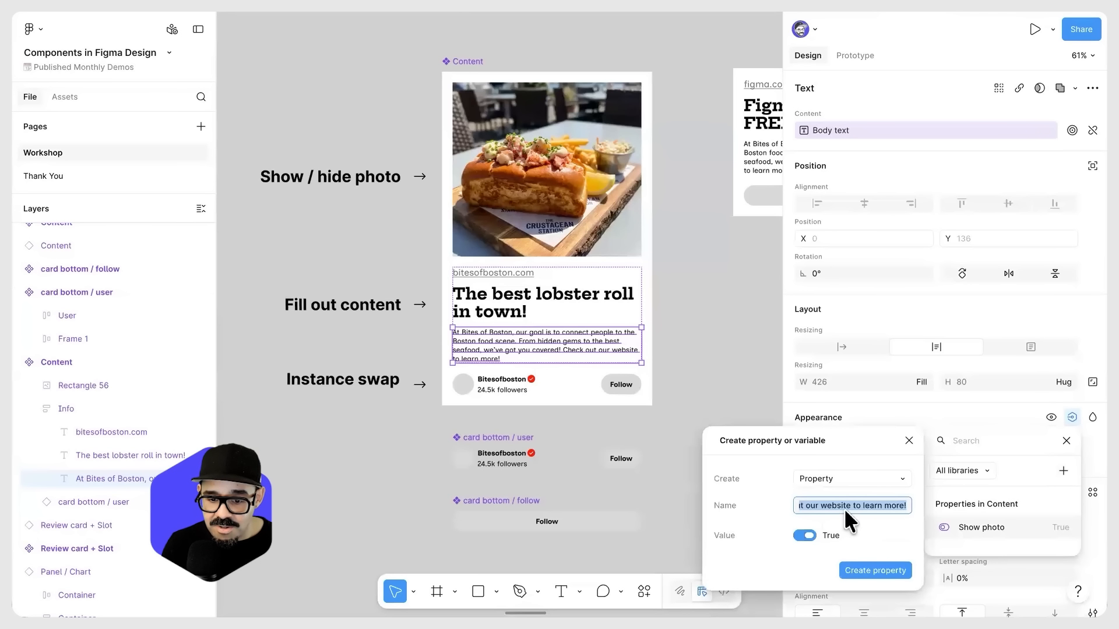
text(Show body text)
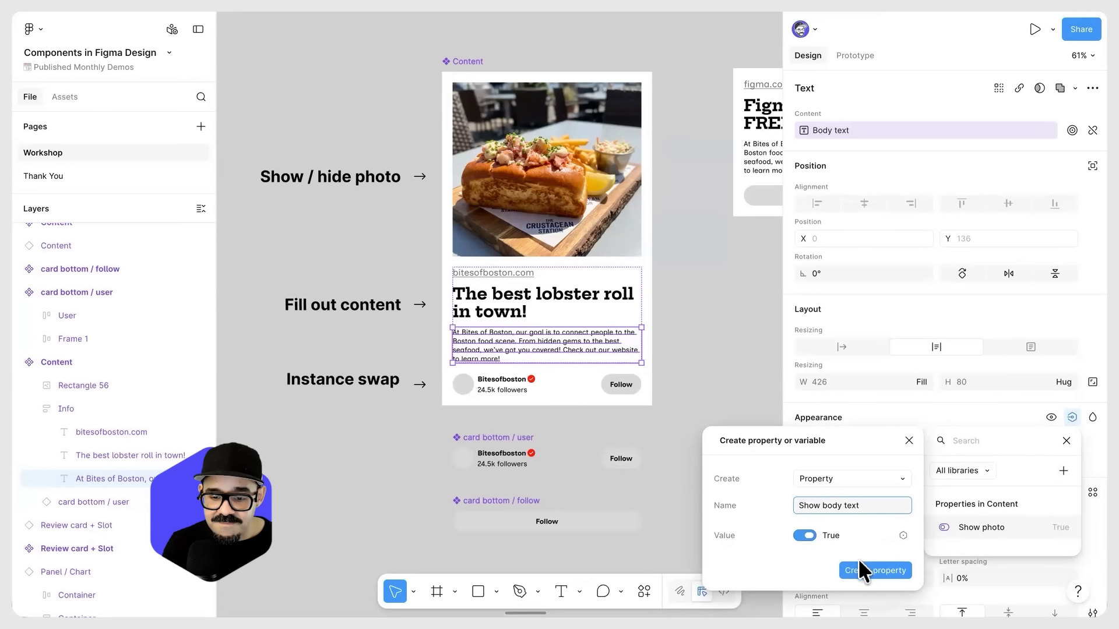
click(859, 561)
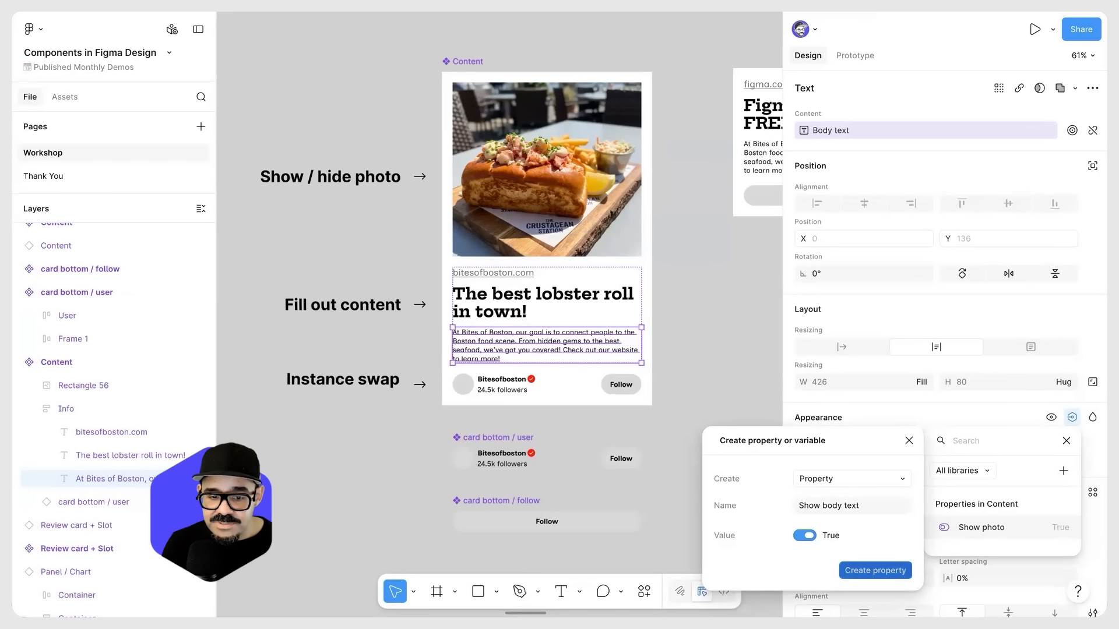
Step: Turn "Show body text" off and back on for the "Figma for Edu is FREEE YOOO!" Content instance
drag(705, 261, 389, 333)
click(563, 242)
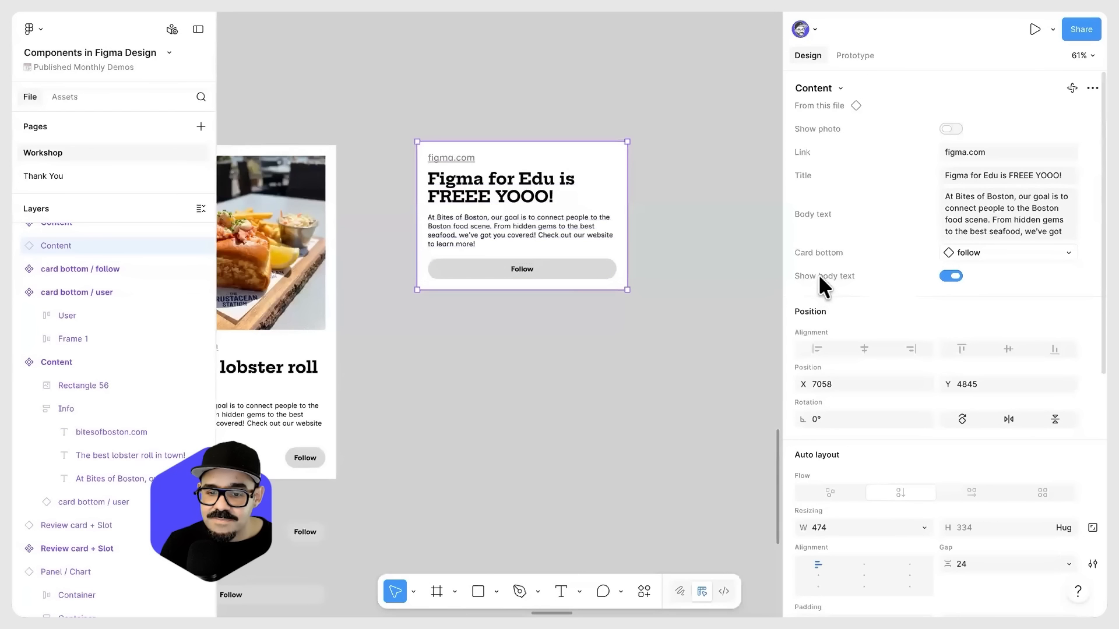
click(953, 274)
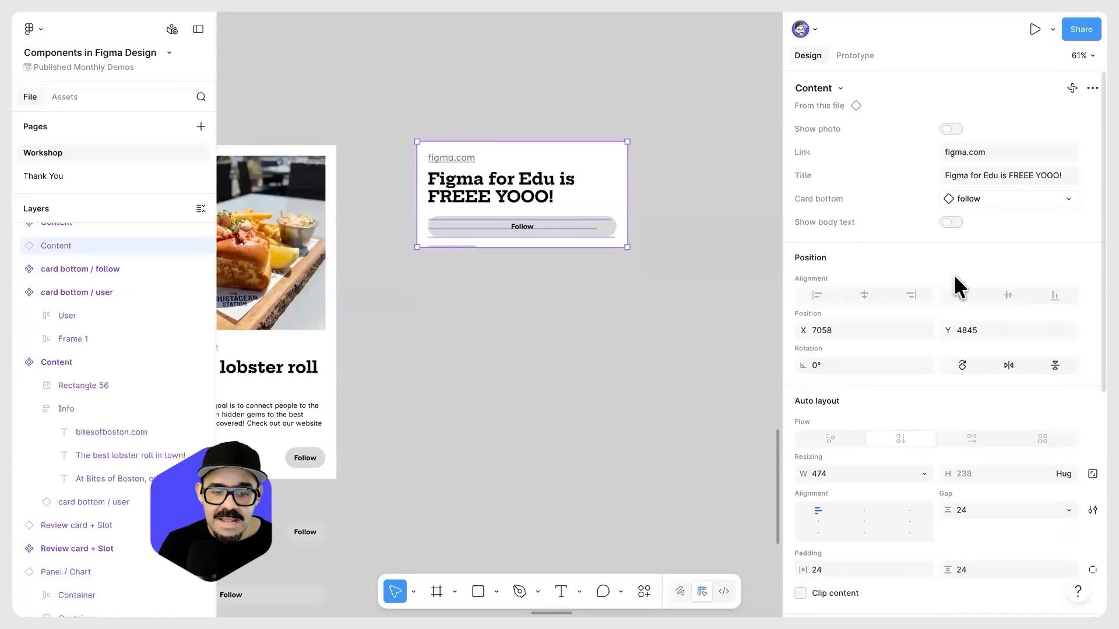
click(948, 223)
click(659, 356)
Step: Reorder the main Content component's properties so "Show body text" sits directly below "Show photo"
scroll(659, 356, down, 2)
scroll(599, 373, left, 2)
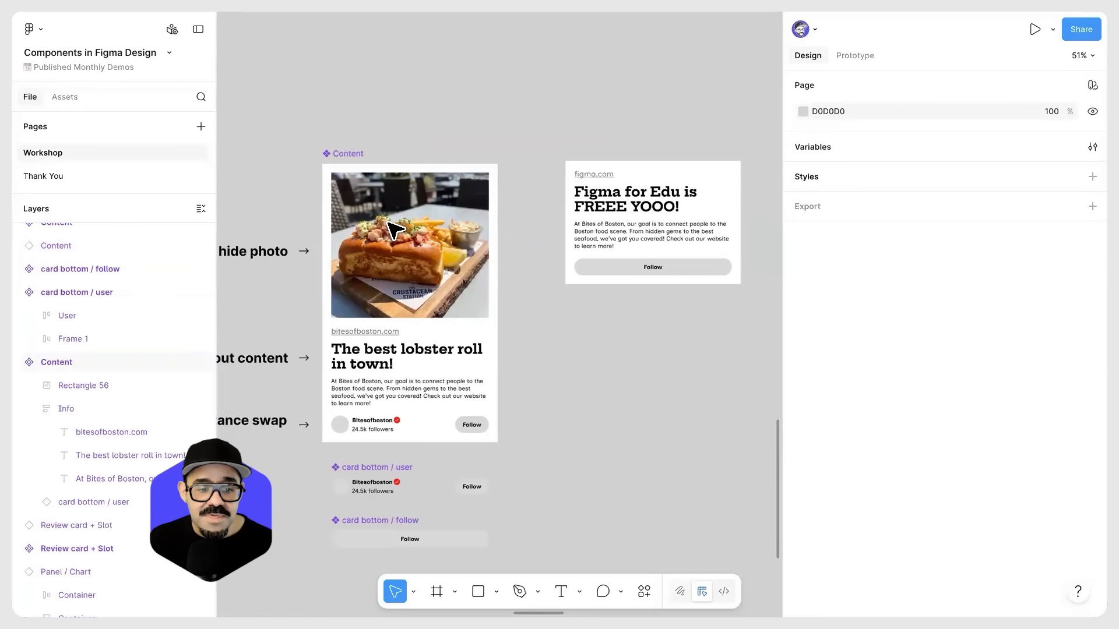
click(394, 230)
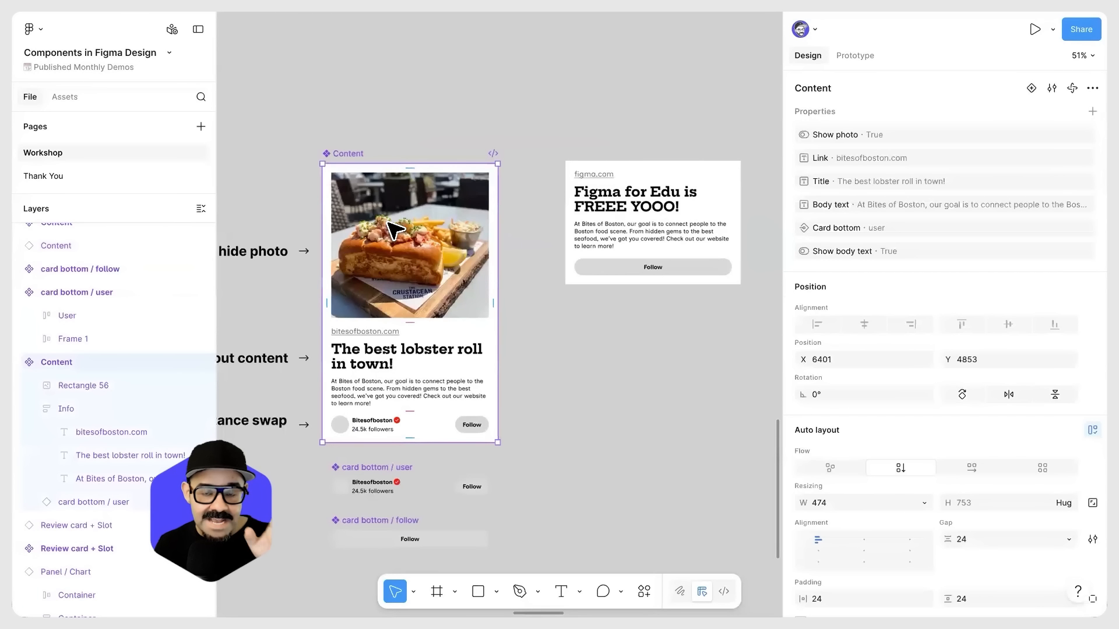
drag(790, 252, 802, 154)
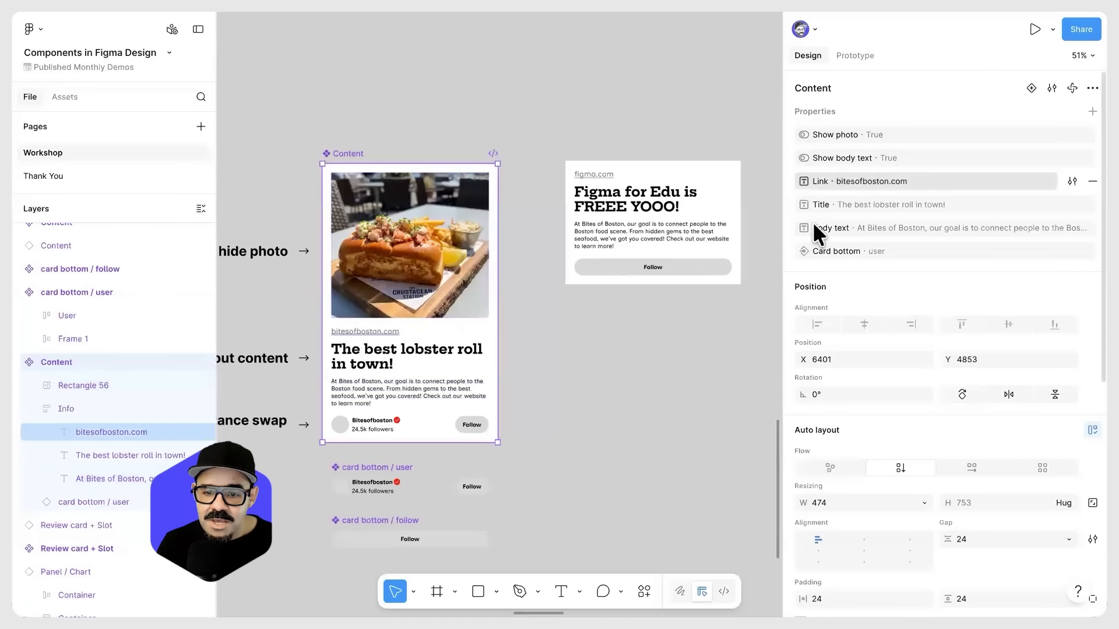
mouse_move(790, 251)
mouse_down()
mouse_move(791, 176)
mouse_move(789, 264)
mouse_up()
Step: Toggle "Show photo" and then "Show body text" repeatedly on the Content instance, returning both to their starting states
click(657, 236)
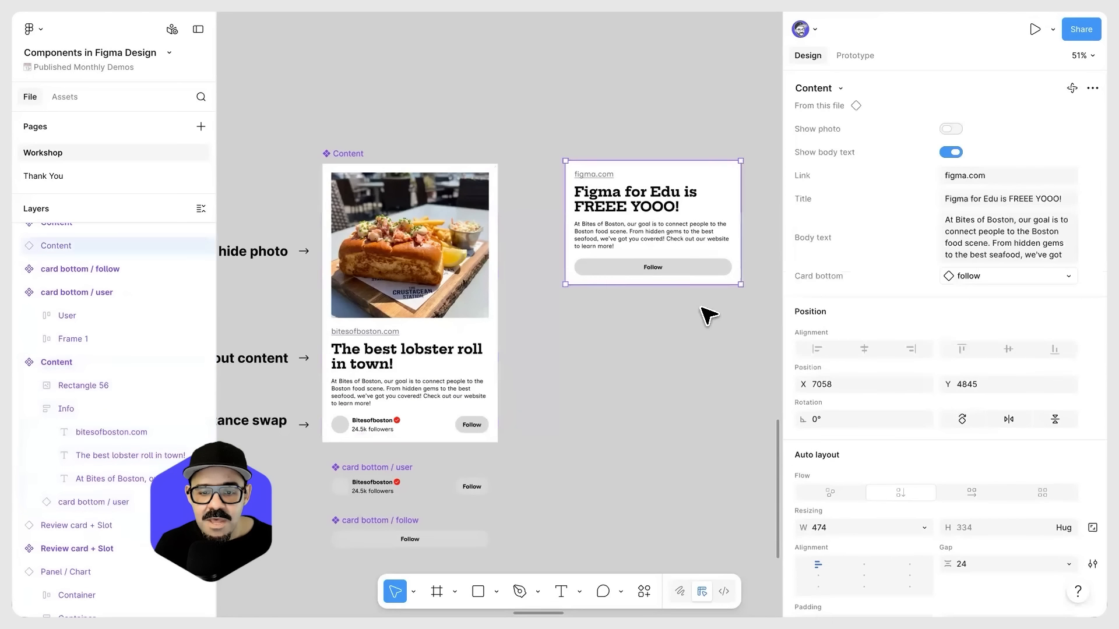
scroll(708, 315, right, 3)
click(950, 129)
click(948, 126)
click(947, 126)
click(948, 130)
click(951, 151)
click(953, 149)
click(953, 149)
click(951, 148)
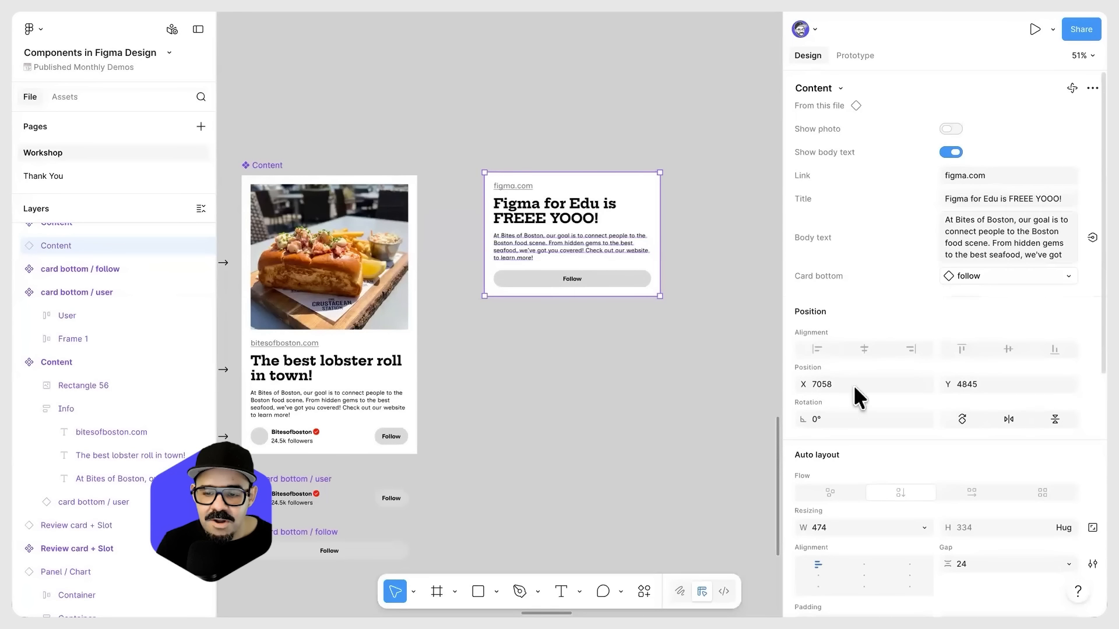
Step: Review the property types on the "Component properties" title frame above the Button and Icons examples
click(589, 344)
scroll(591, 353, down, 10)
drag(596, 371, 584, 410)
scroll(475, 115, up, 5)
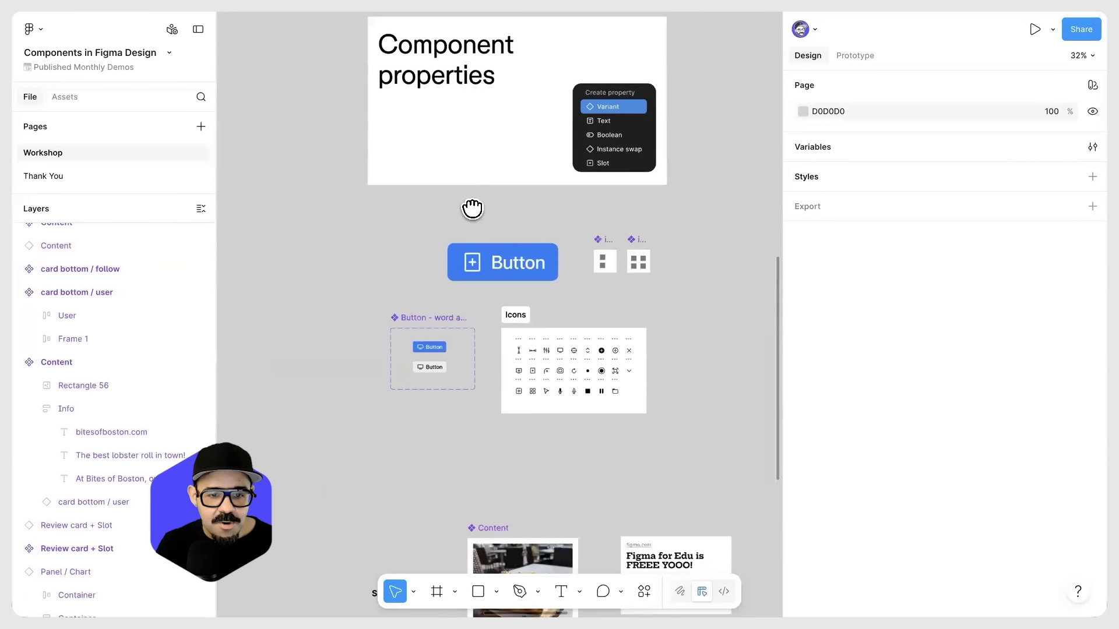
scroll(472, 208, up, 3)
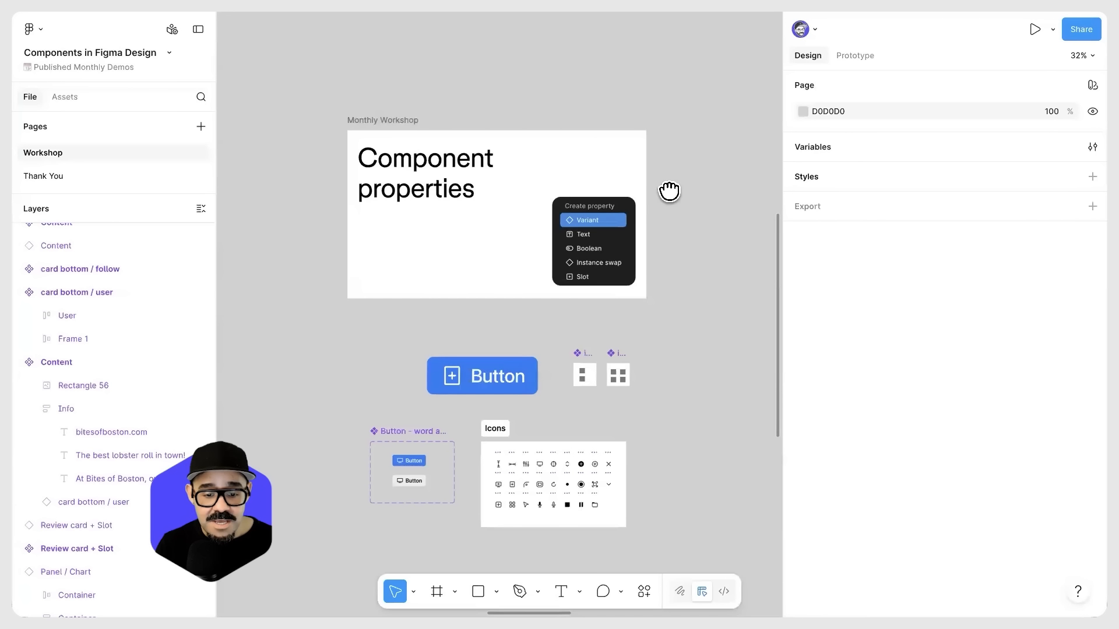
Step: Turn on "Show photo" for the "Figma for Edu is FREEE YOOO!" instance and move it to about X 7096, Y 4744
scroll(669, 188, down, 5)
scroll(637, 352, up, 3)
scroll(692, 345, up, 2)
click(489, 270)
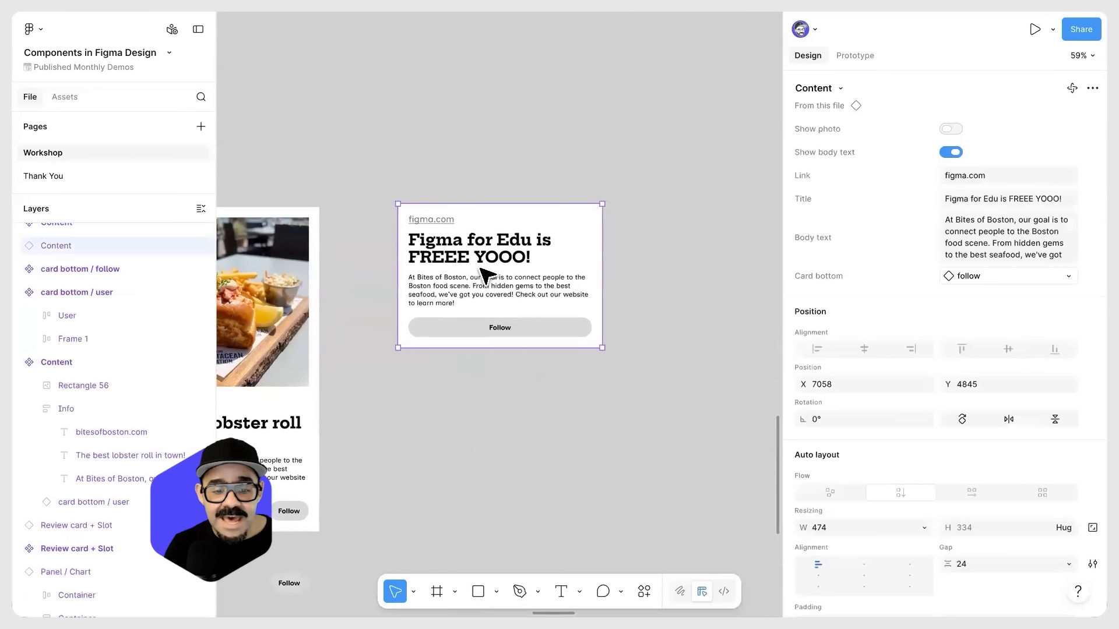
click(951, 128)
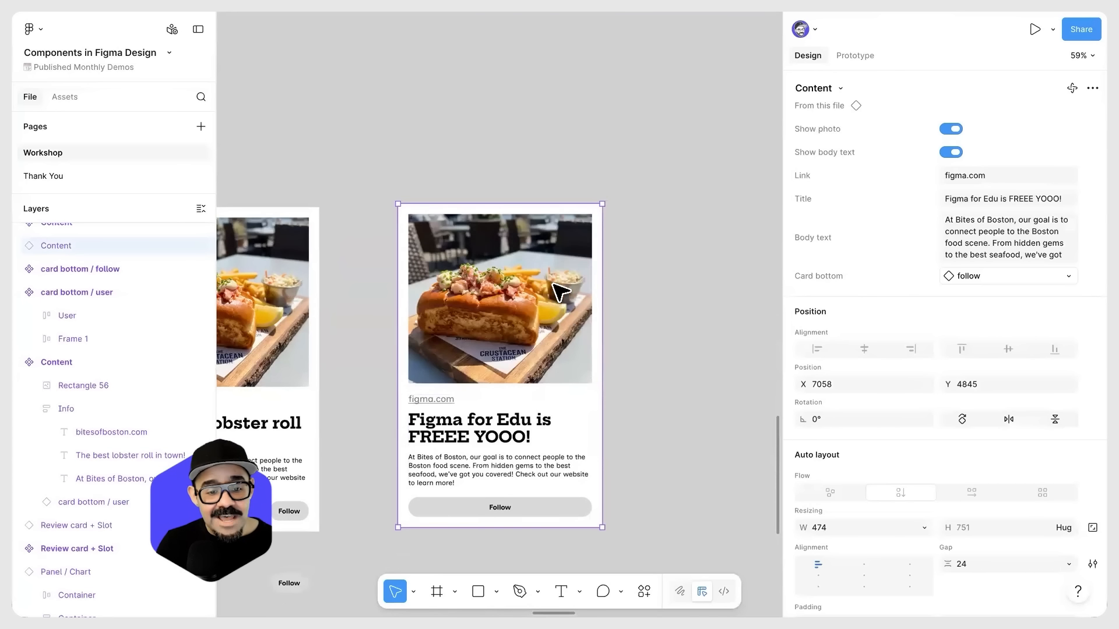
scroll(487, 332, up, 3)
scroll(483, 323, down, 2)
drag(544, 299, 562, 228)
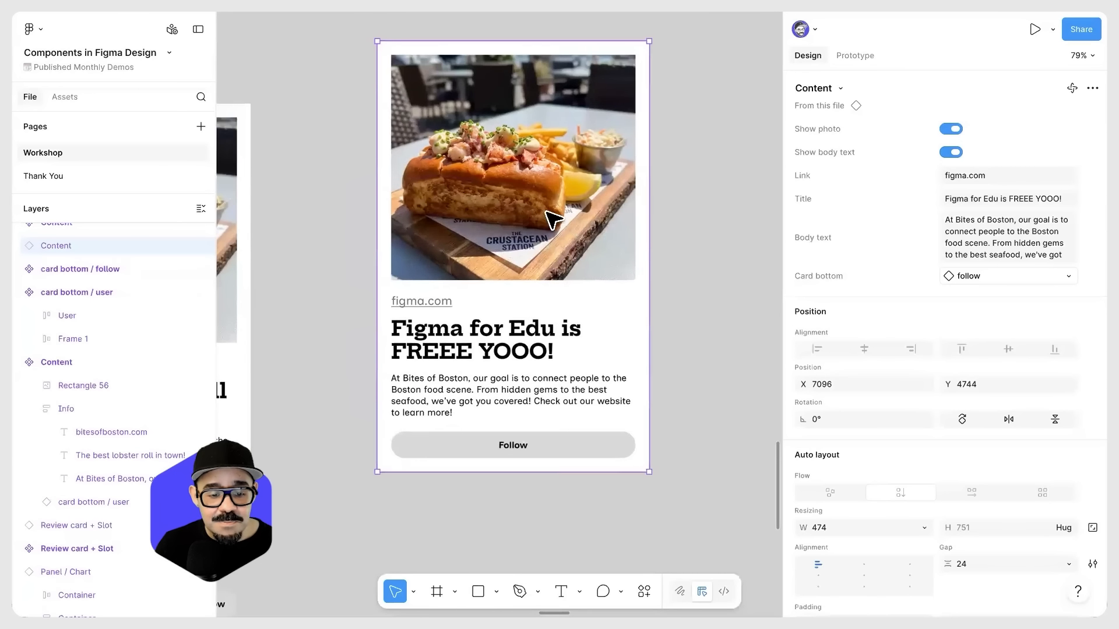
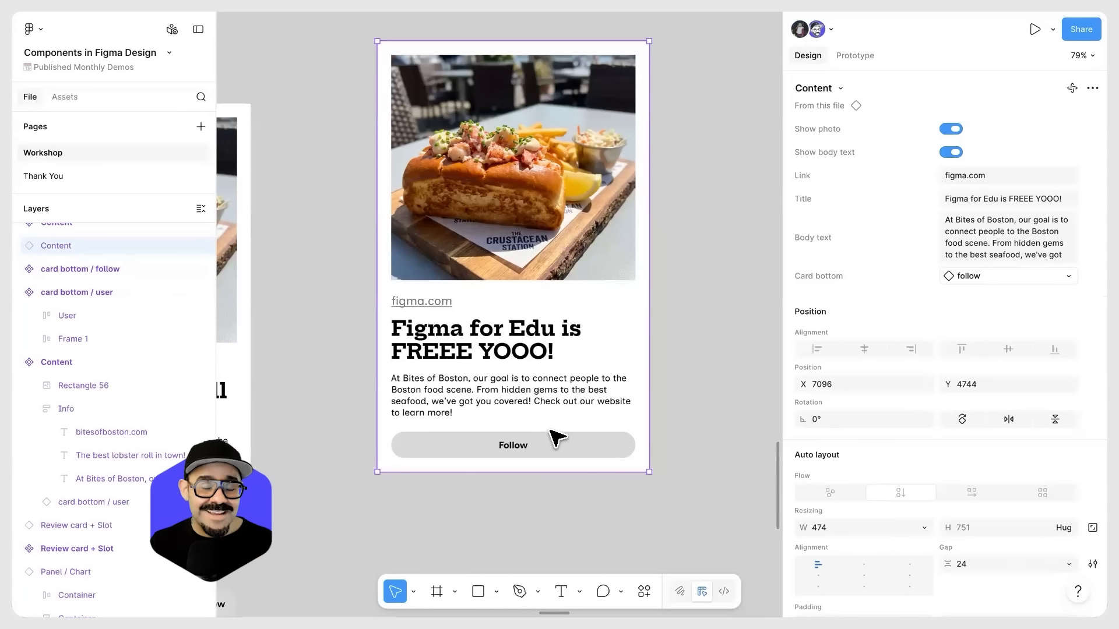
Step: Examine the Component slots section and the properties of the main Review card + Slot component
click(669, 471)
scroll(689, 452, down, 5)
drag(632, 397, 280, 609)
scroll(342, 199, up, 5)
drag(352, 204, 432, 205)
scroll(408, 223, down, 2)
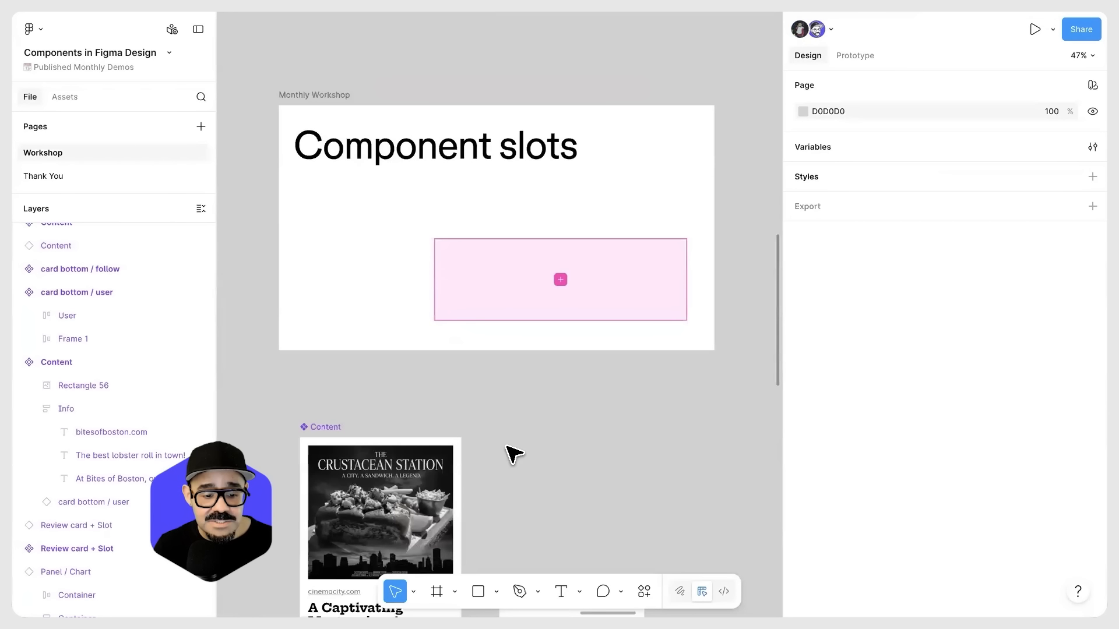
scroll(505, 337, down, 3)
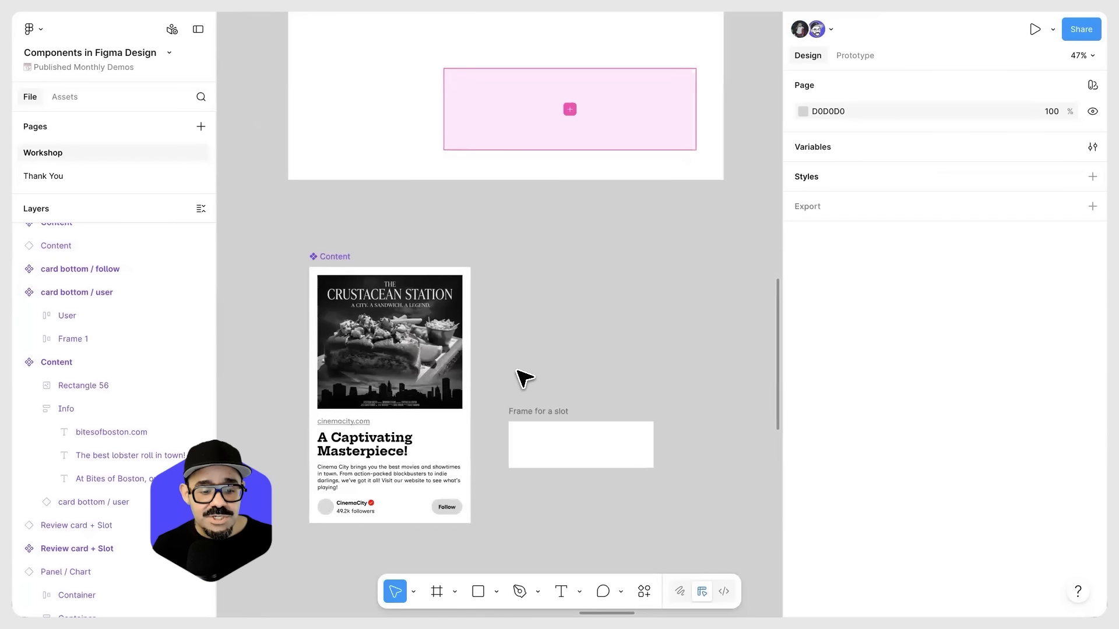
scroll(513, 408, down, 7)
scroll(533, 332, up, 3)
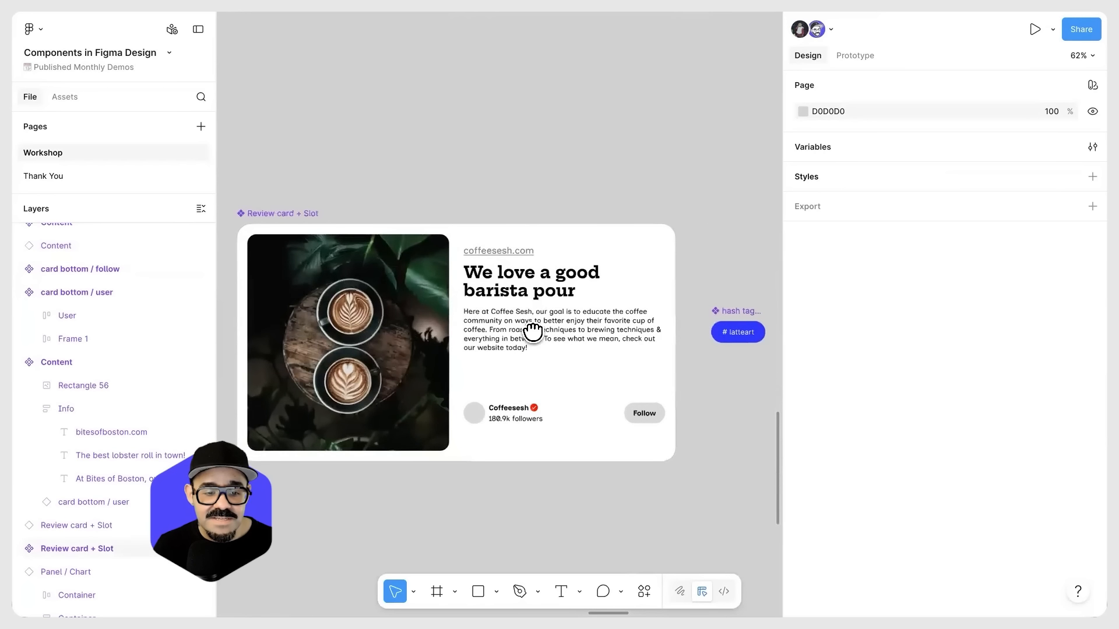
scroll(533, 332, down, 2)
click(525, 309)
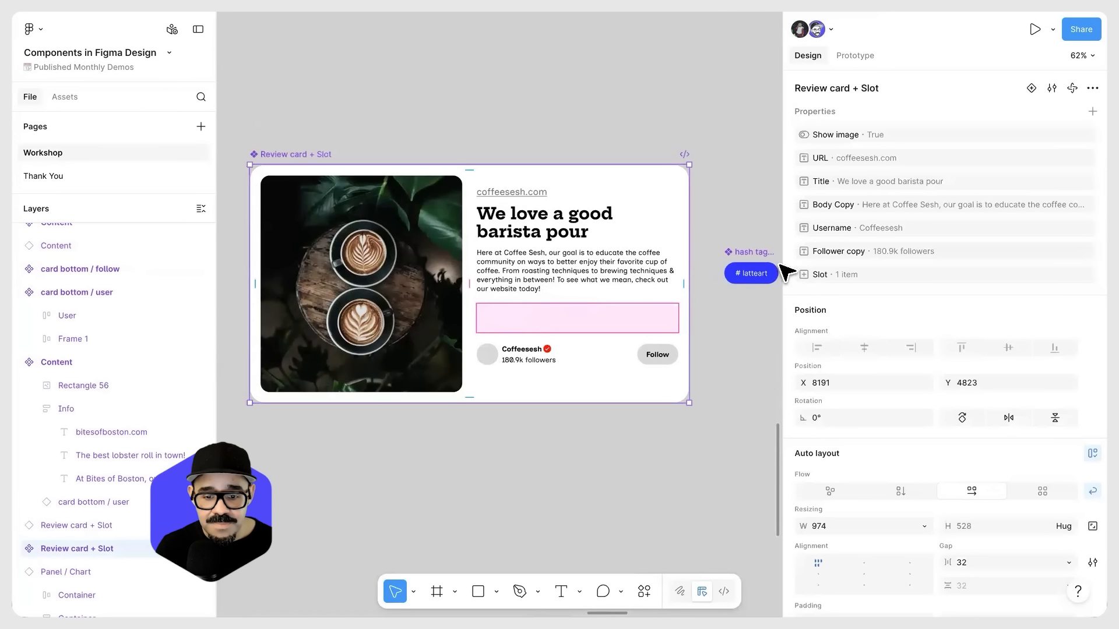
scroll(694, 324, right, 2)
Step: Try placing copies of the hash tag button in the slot of the main Review card + Slot component
click(699, 278)
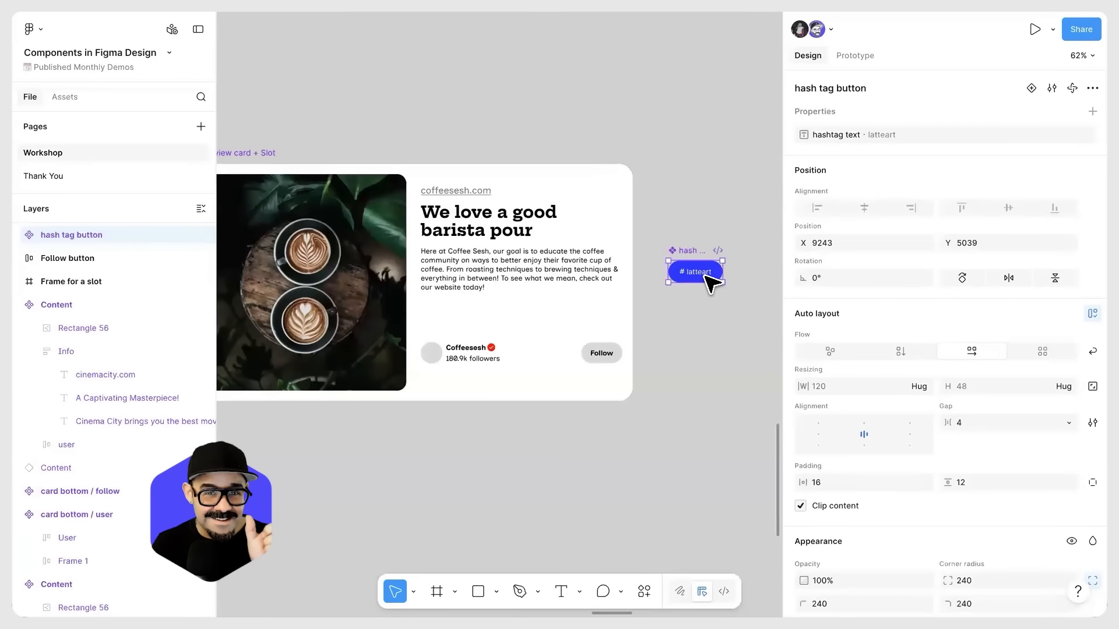
drag(712, 284, 504, 317)
drag(684, 272, 625, 308)
drag(687, 272, 601, 316)
key(ctrl+z)
key(ctrl+z)
click(689, 328)
scroll(691, 331, down, 5)
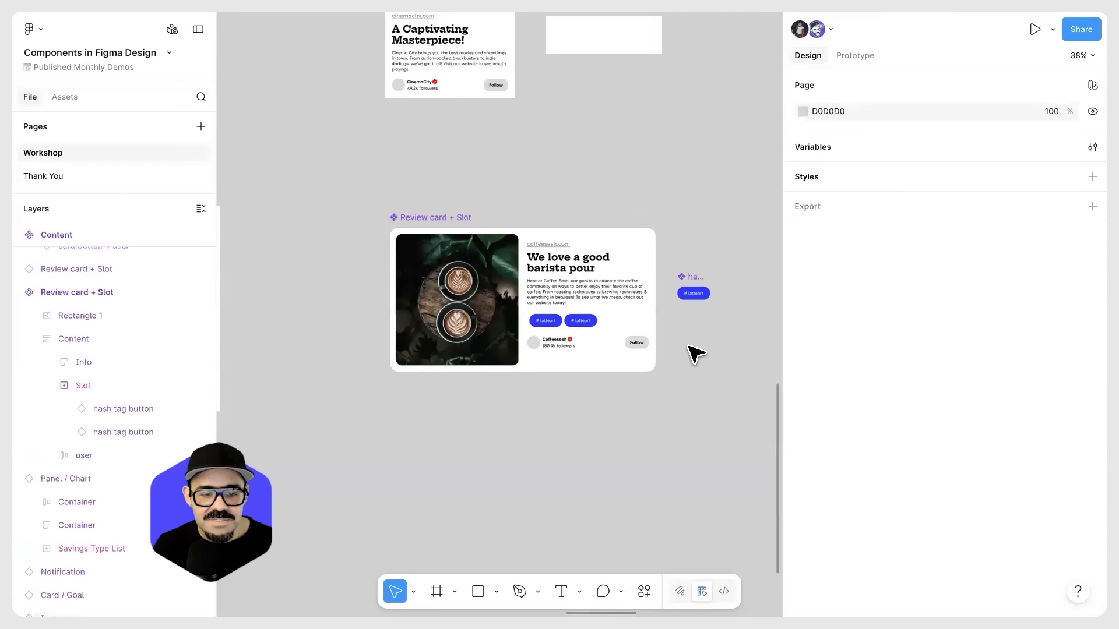
key(ctrl+z)
key(ctrl+z)
Step: Copy the main Review card + Slot as an instance below it at X 8191, Y 5435, and place a hash tag button instance beside it
click(506, 242)
drag(515, 239, 518, 407)
drag(651, 268, 628, 304)
scroll(592, 342, up, 2)
scroll(584, 368, down, 5)
Step: Move the "Figma for Edu is FREEE YOOO!" Content instance to about X 9590, Y 5323 and narrow the properties sidebar
click(341, 231)
drag(280, 227, 676, 324)
scroll(656, 359, up, 5)
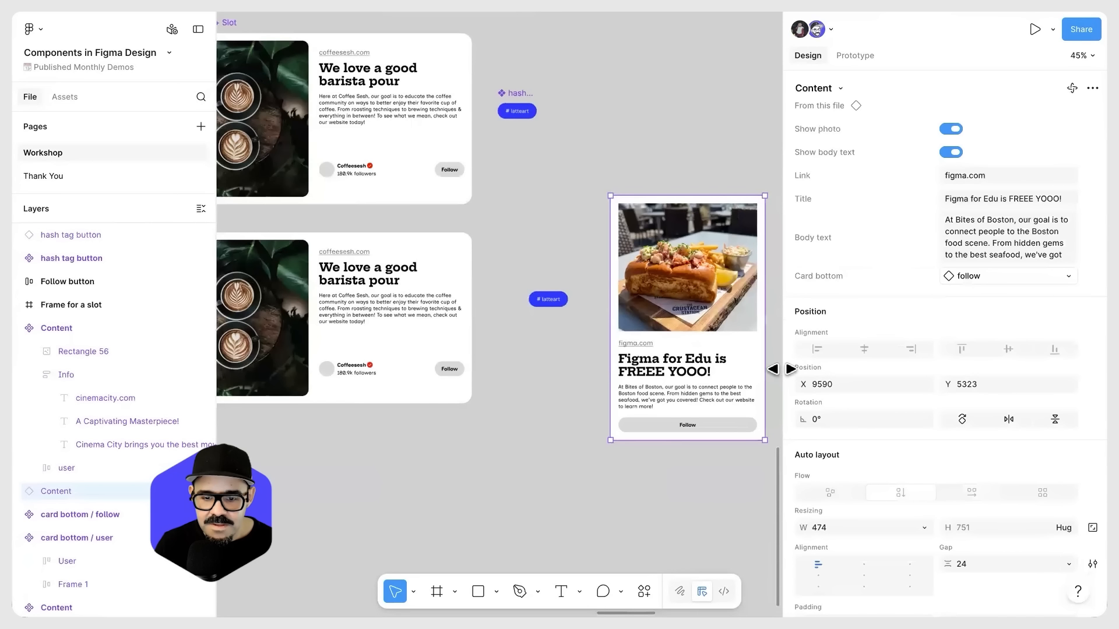
drag(782, 367, 932, 367)
Step: Try to place the hash tag button instance inside the "Figma for Edu is FREEE YOOO!" Content instance
drag(547, 299, 628, 301)
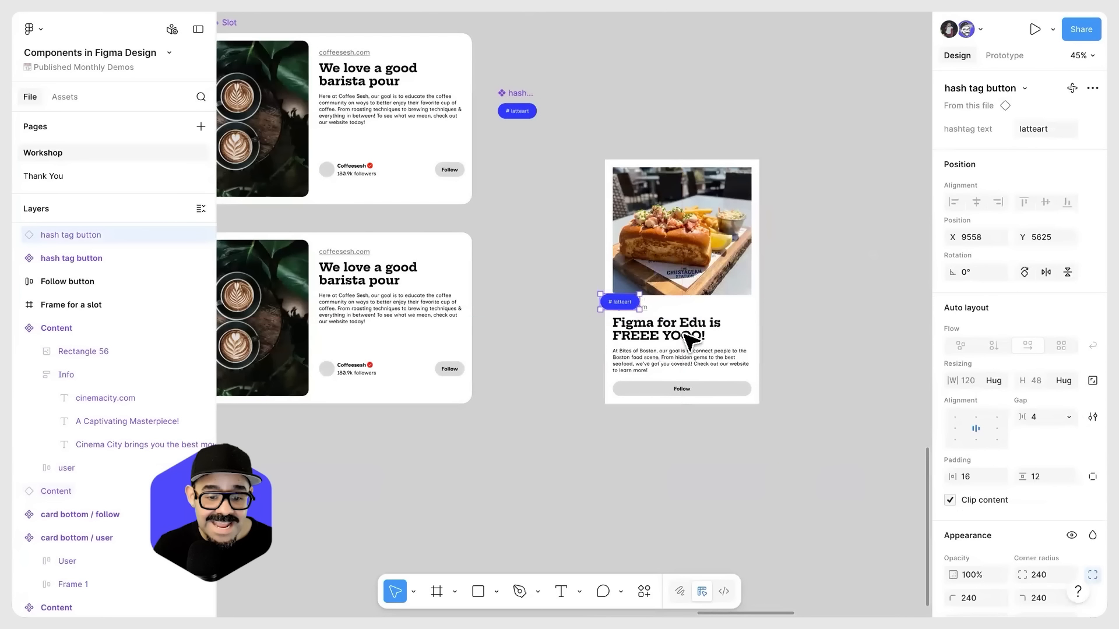
click(687, 363)
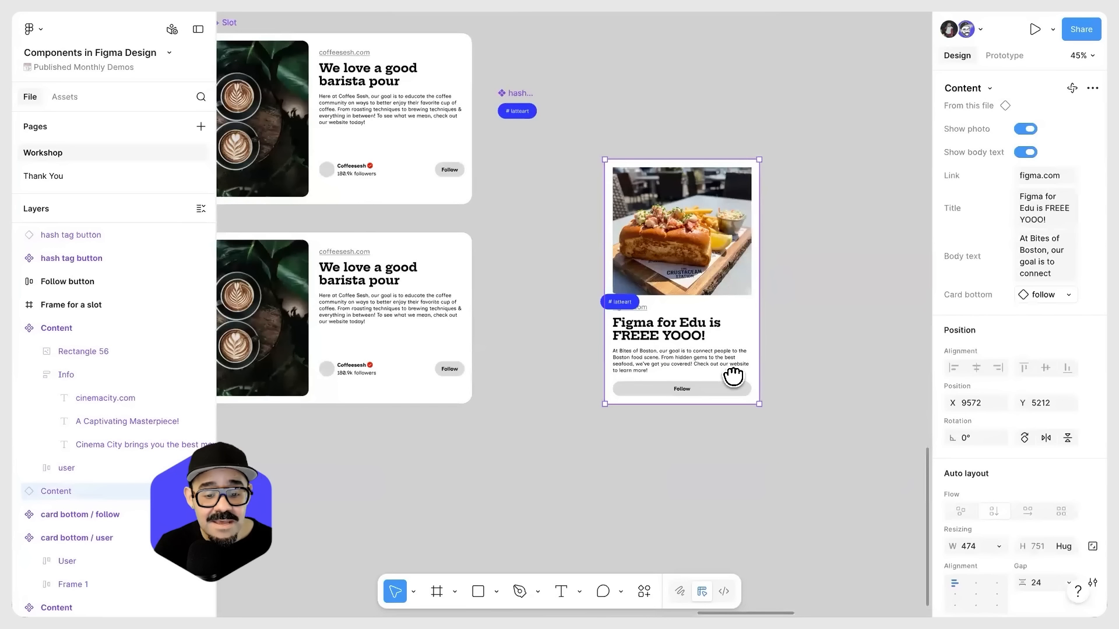
scroll(732, 377, left, 2)
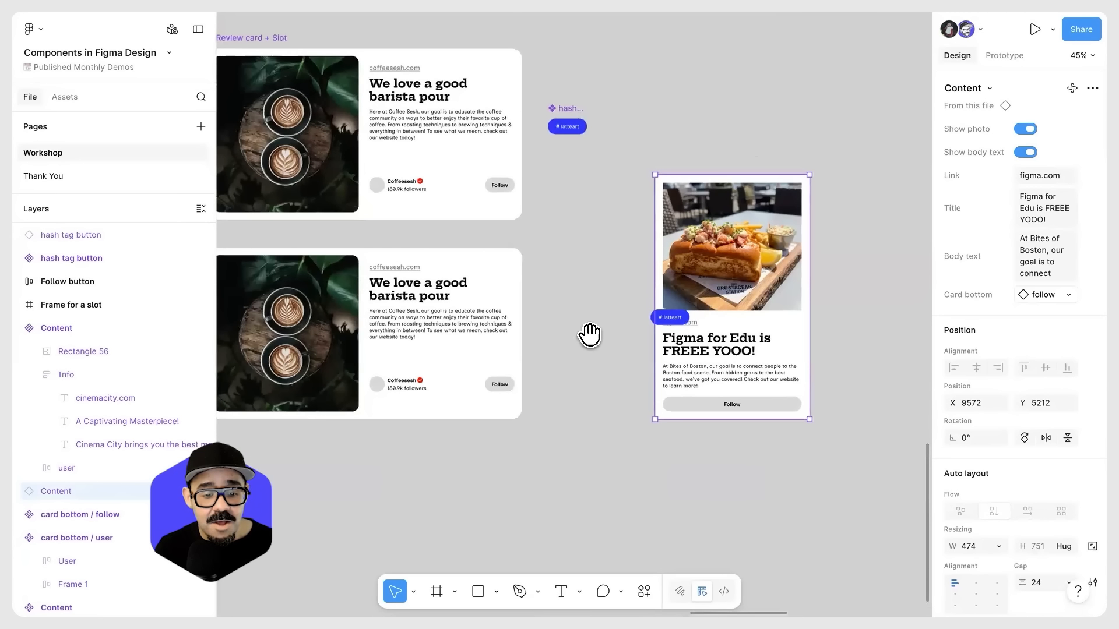
scroll(560, 344, left, 2)
Step: Place the hash tag button in the slot of the lower Review card instance and duplicate it until there are ten
click(469, 363)
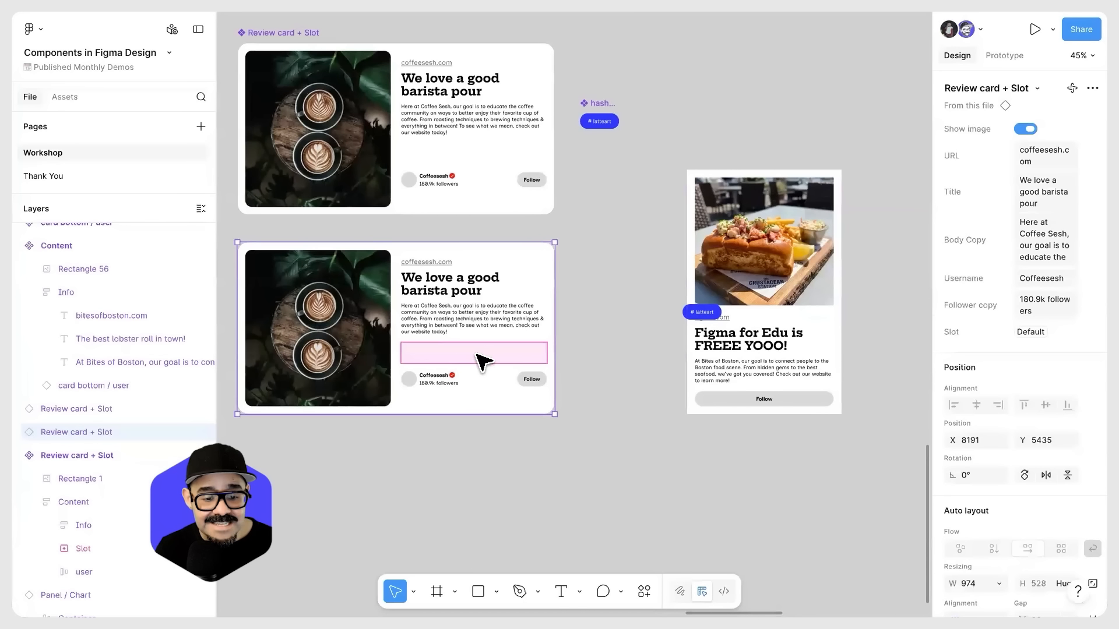
drag(701, 312, 517, 355)
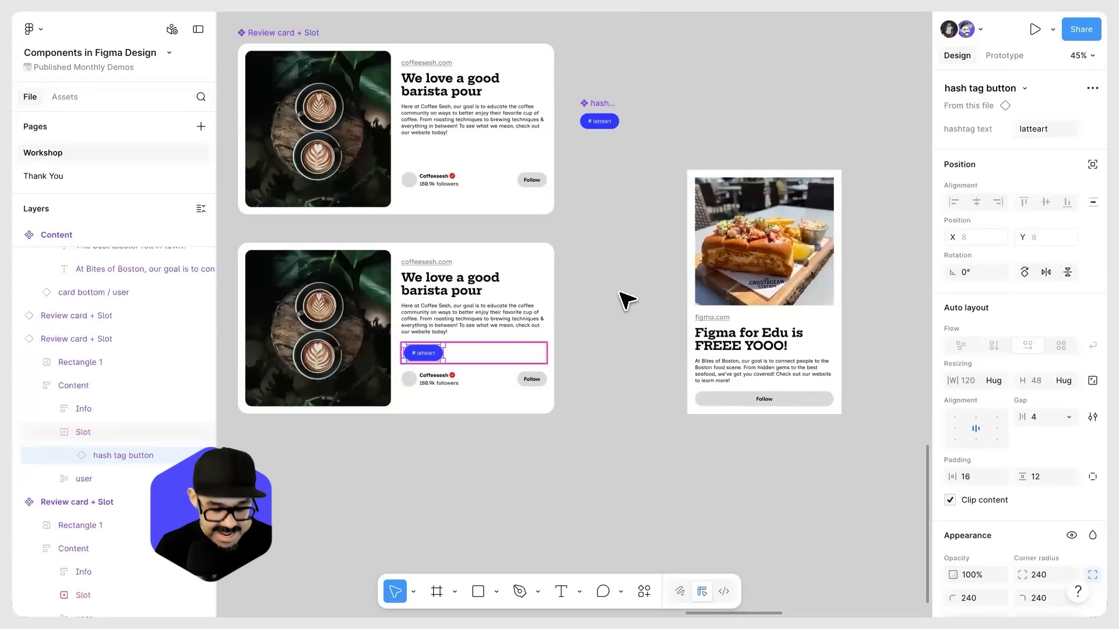
key(super+d)
key(super+d)
key(super+d)
key(super+d)
key(super+d)
key(super+d)
key(super+d)
key(super+d)
key(super+d)
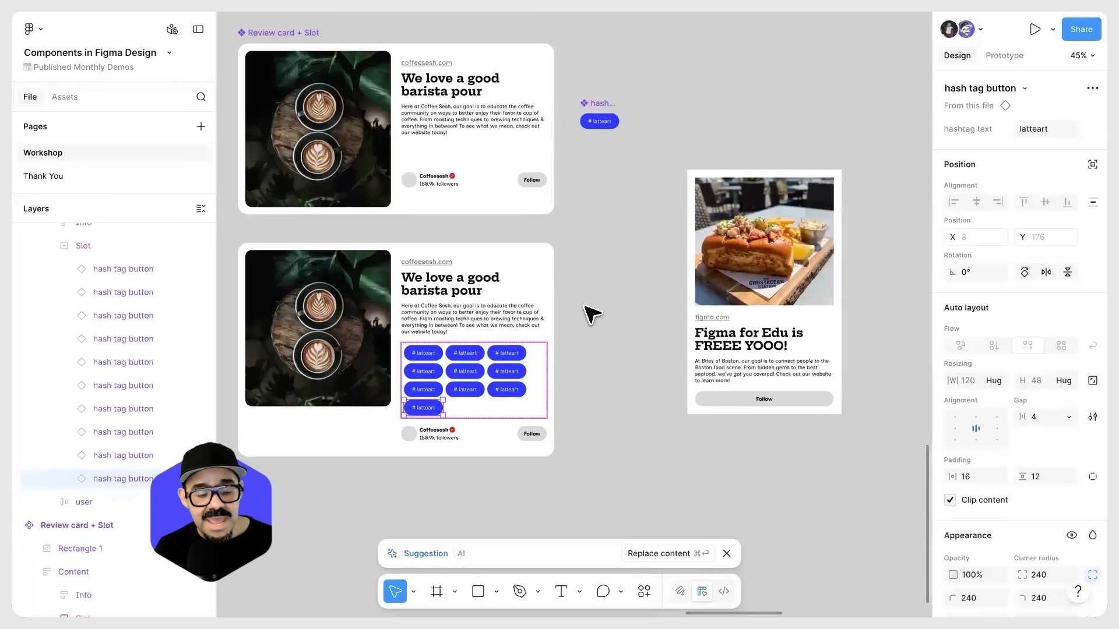
scroll(557, 365, up, 1)
scroll(565, 372, up, 2)
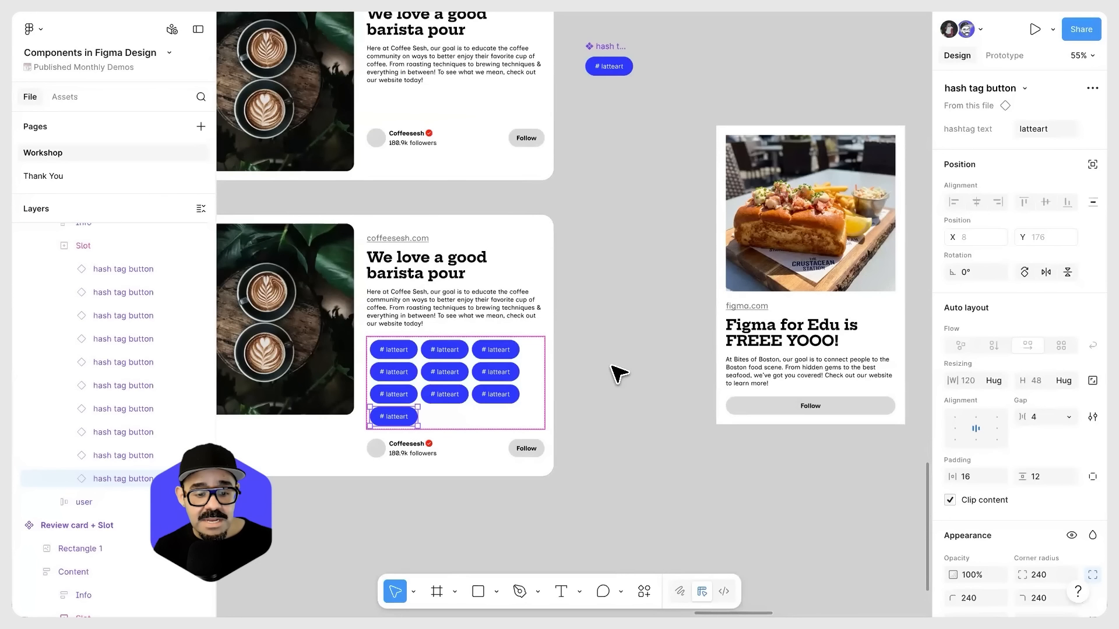
Step: Delete all the hash tag buttons from the slot of the lower Review card instance
key(BackSpace)
key(BackSpace)
key(BackSpace)
key(BackSpace)
key(BackSpace)
key(BackSpace)
key(BackSpace)
key(BackSpace)
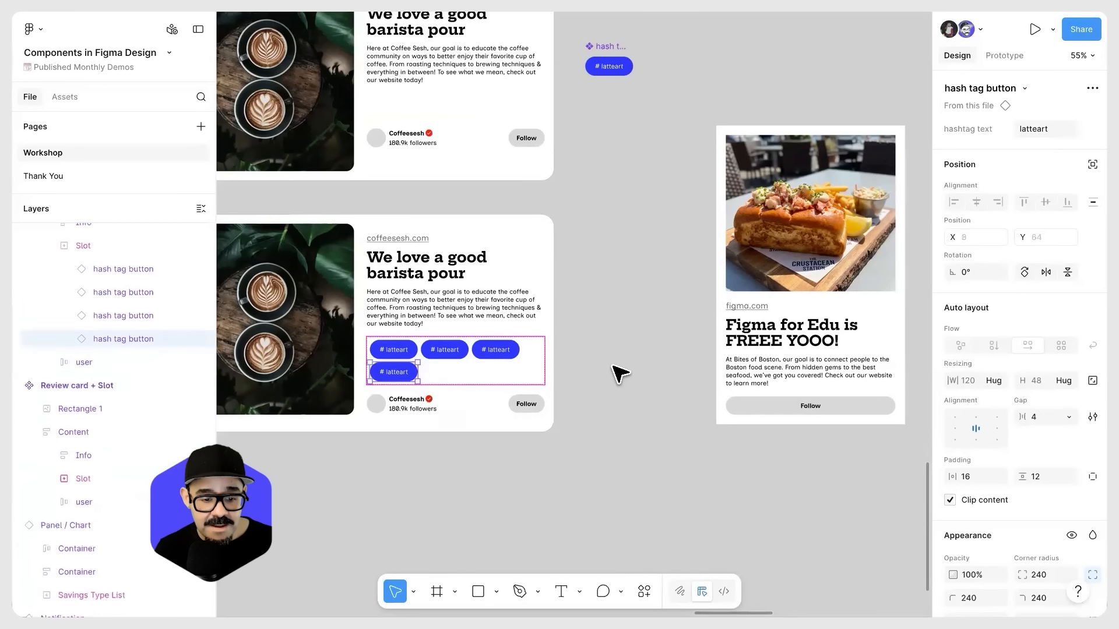
key(BackSpace)
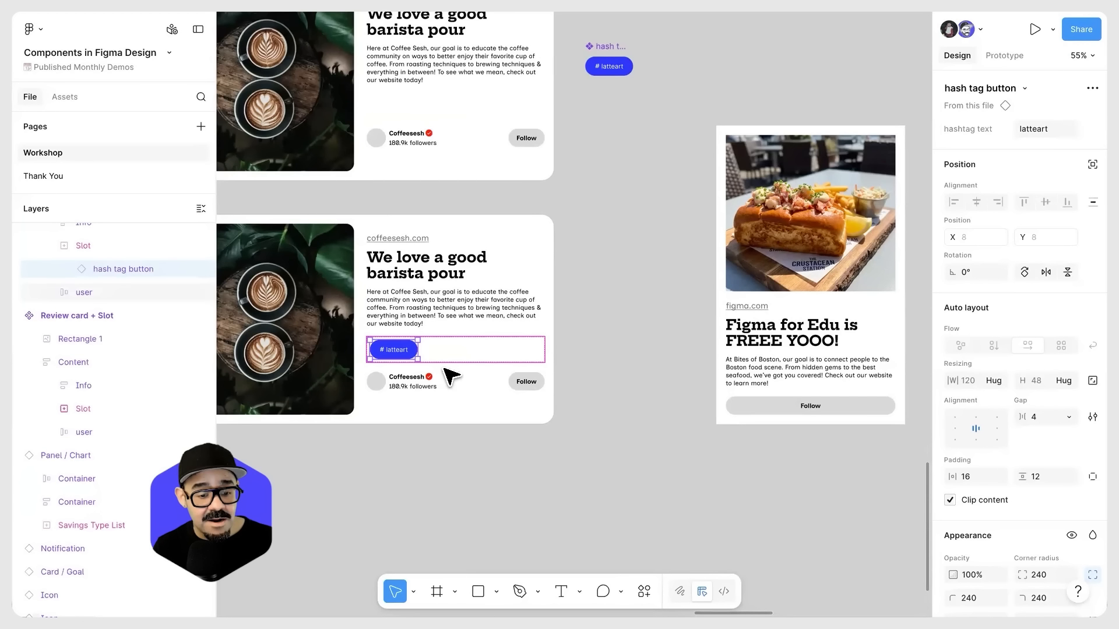
key(BackSpace)
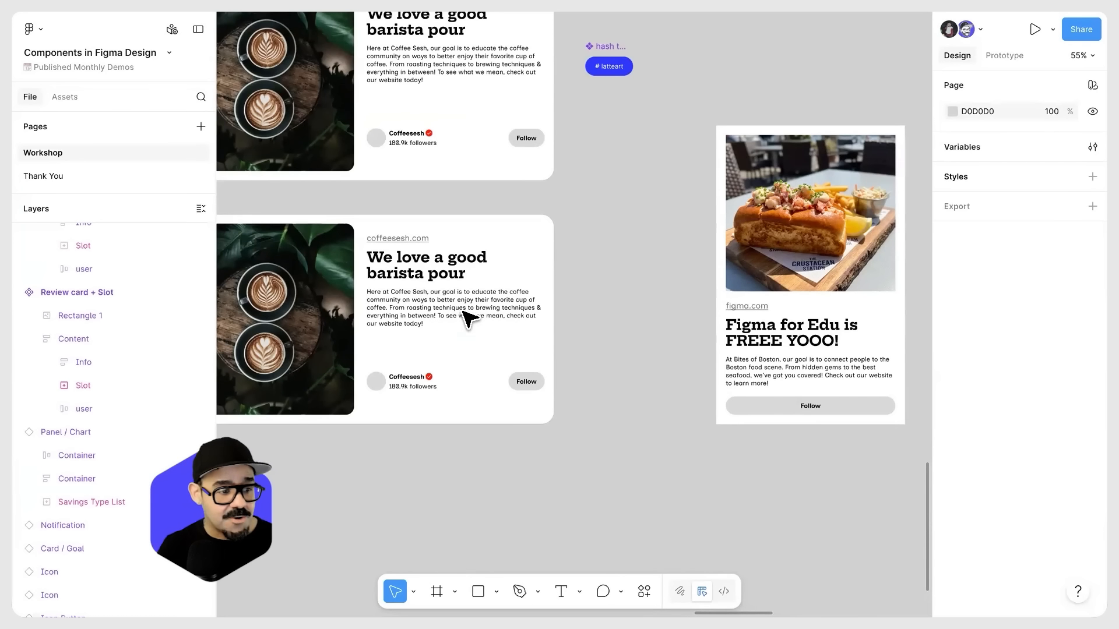
Step: Examine the Slot property of the main Review card + Slot component and the user row beneath its slot
scroll(521, 309, left, 5)
scroll(520, 309, up, 4)
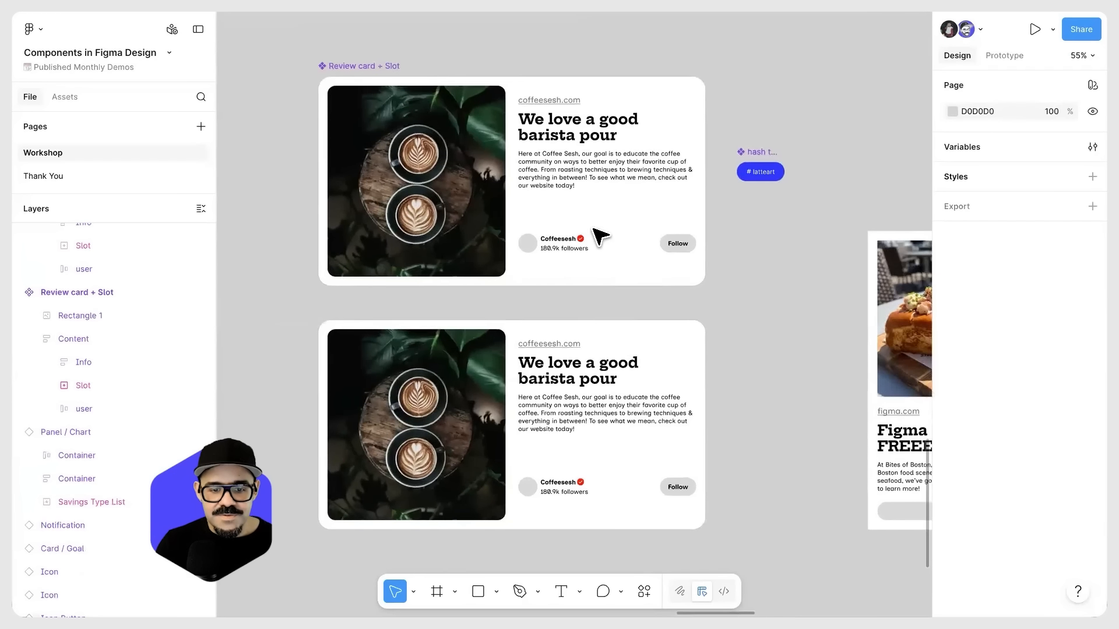
click(586, 215)
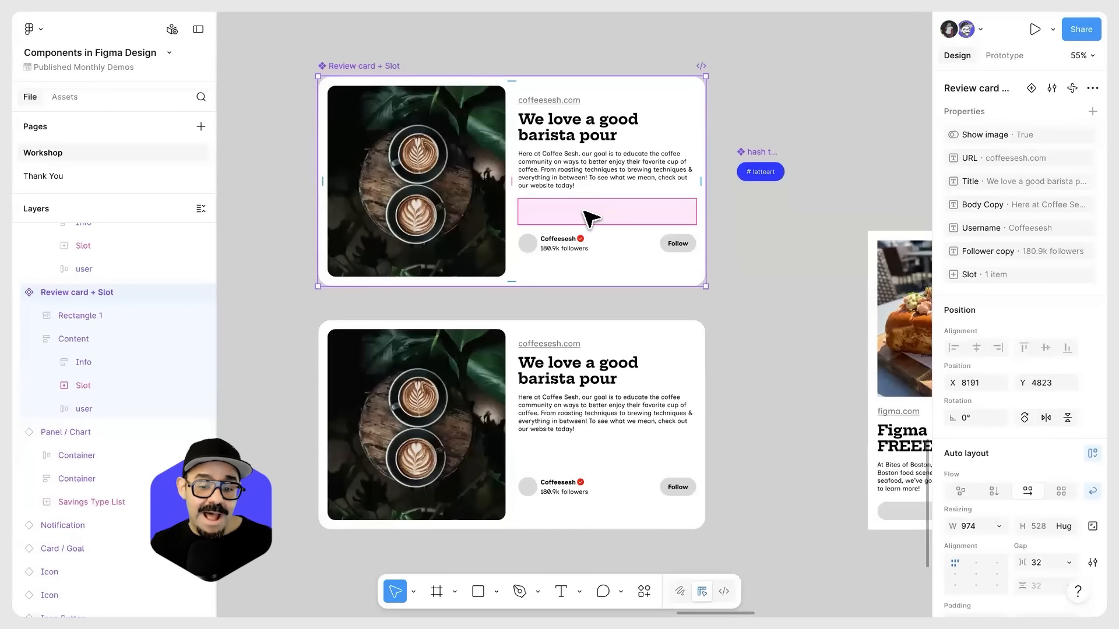
mouse_move(981, 273)
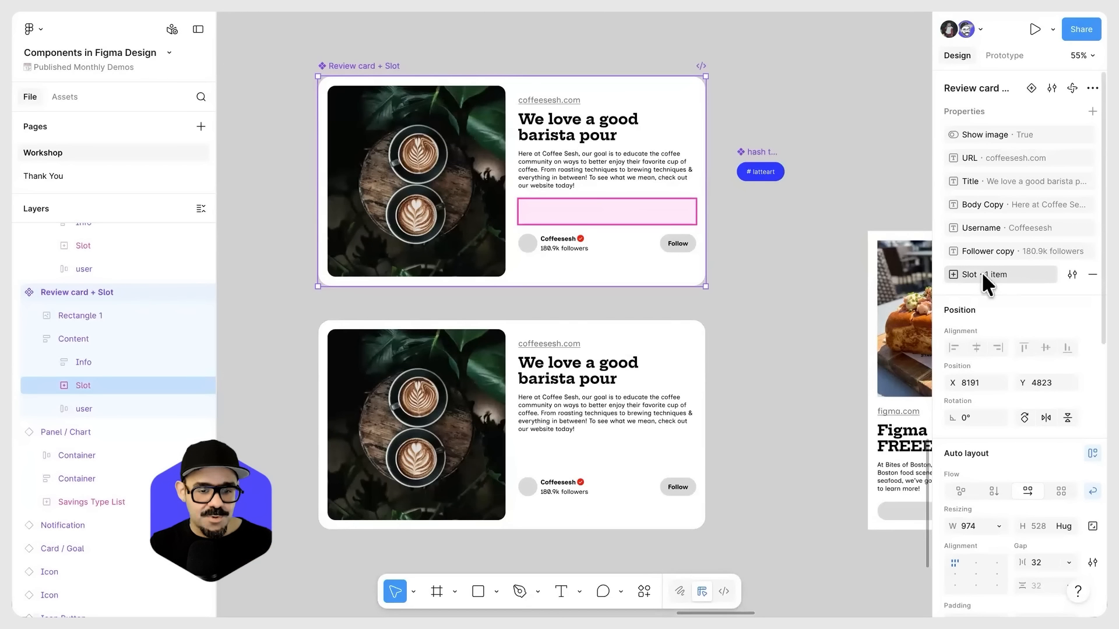
click(664, 254)
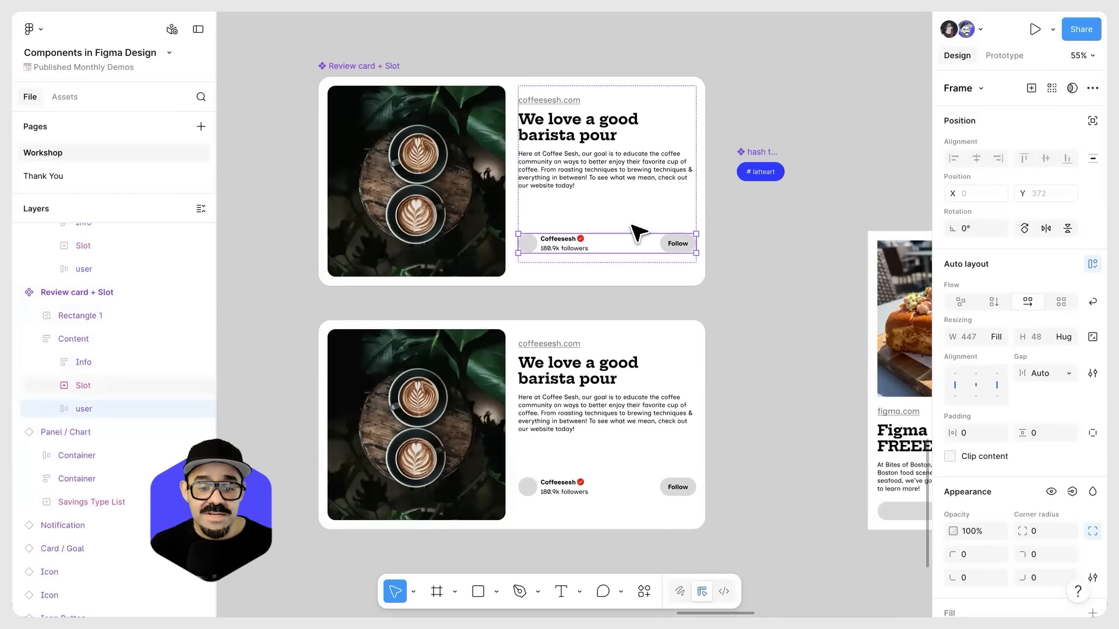
click(670, 233)
click(753, 255)
scroll(752, 255, down, 3)
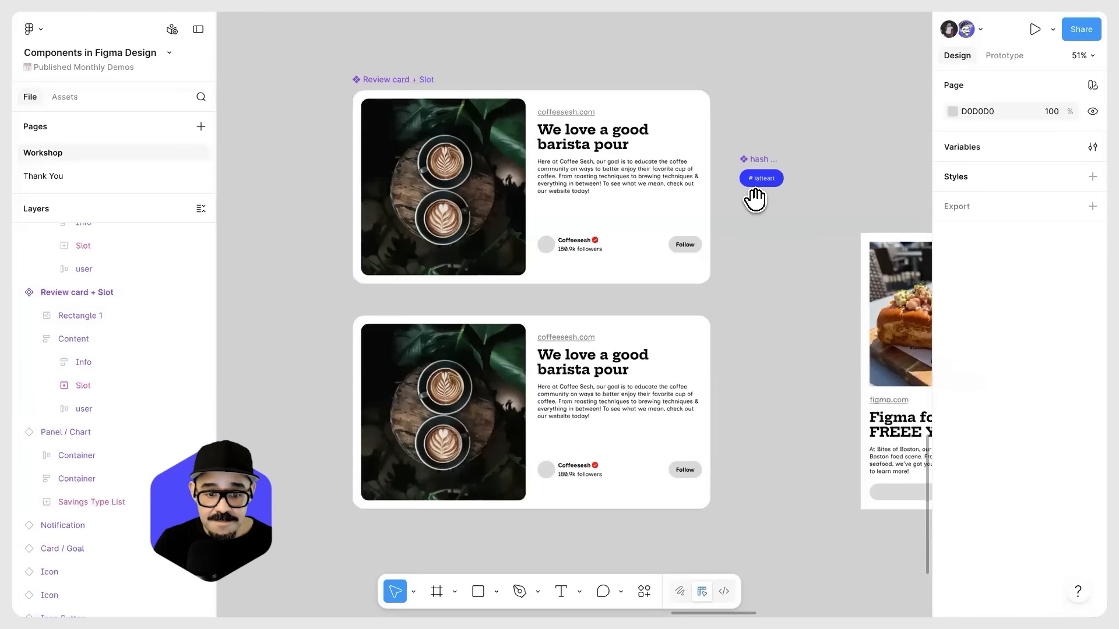
Step: Inspect the "A Captivating Masterpiece!" Content component and the separate "Frame for a slot" beside it
drag(719, 210, 674, 327)
drag(648, 136, 603, 266)
scroll(389, 295, up, 4)
scroll(444, 287, up, 5)
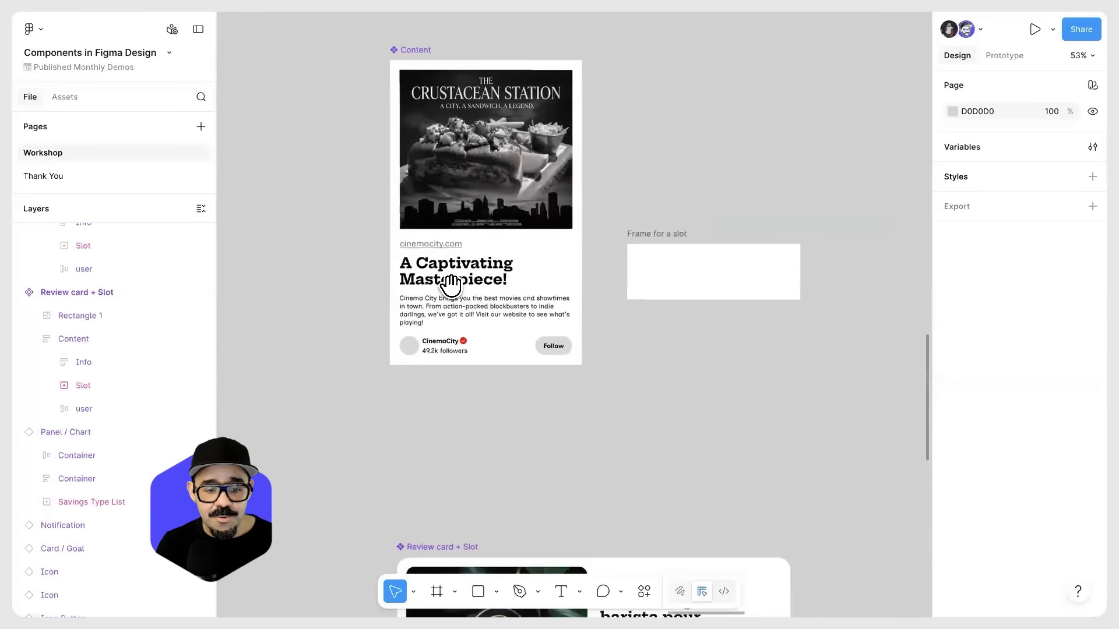
click(445, 347)
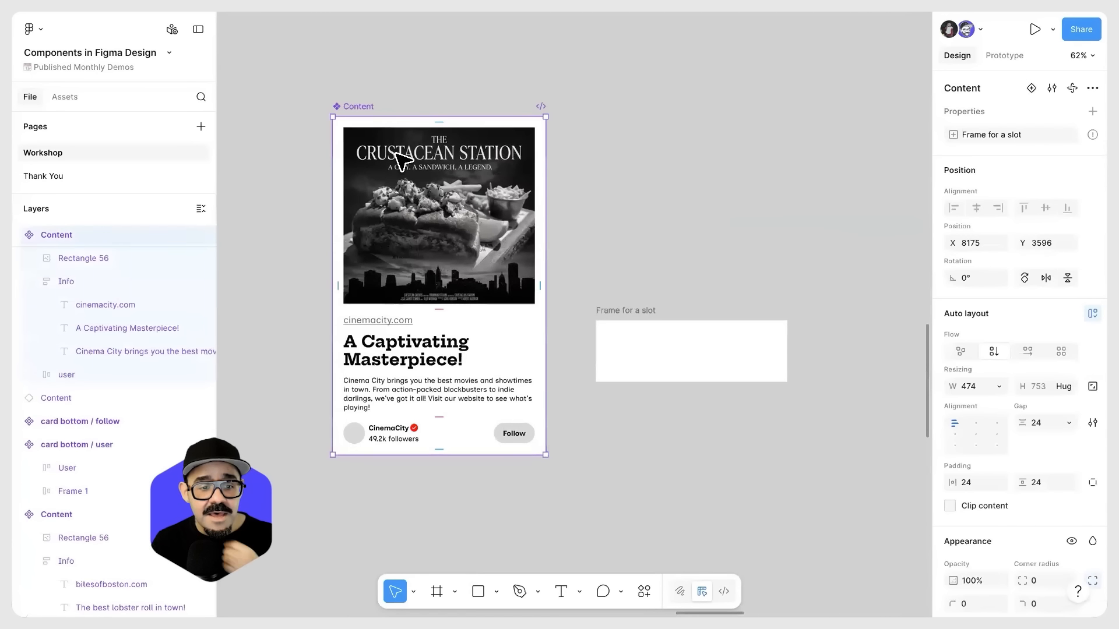
click(653, 338)
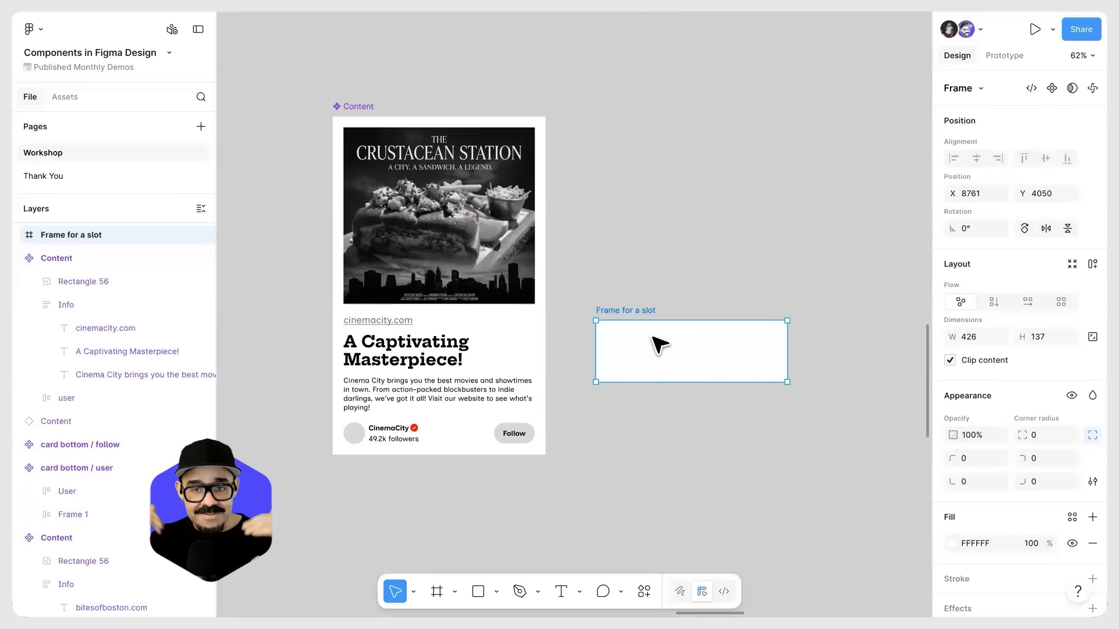
click(360, 107)
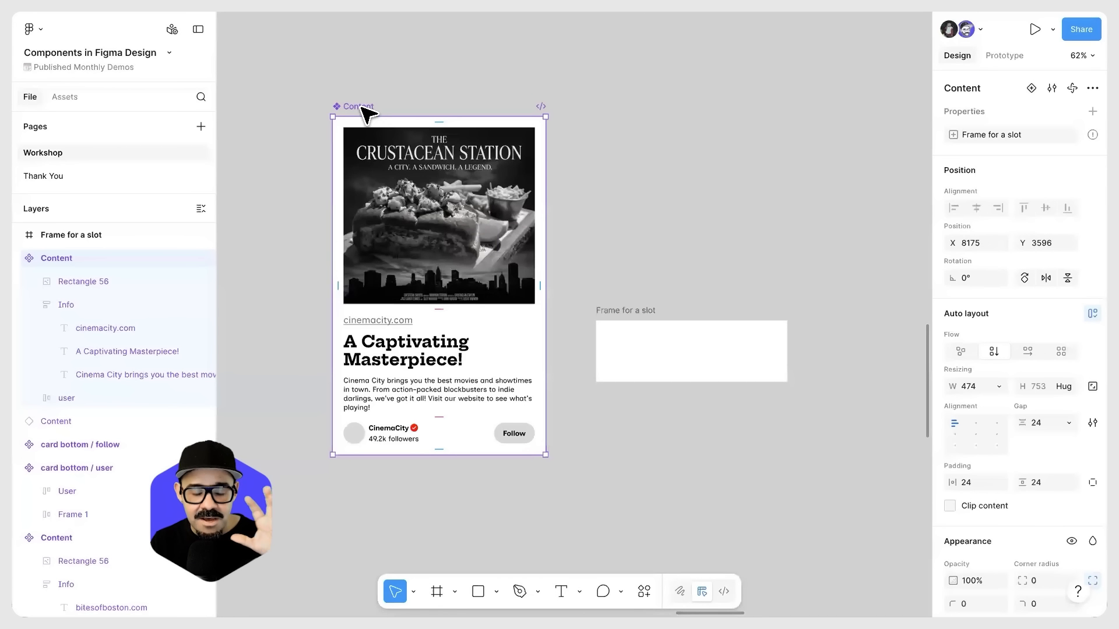
Step: Replace "Frame for a slot" with a newly drawn frame about 327 by 170, placed above the user row in the Content component
drag(650, 360, 653, 311)
key(Delete)
key(f)
drag(622, 254, 769, 332)
mouse_move(693, 302)
mouse_down()
mouse_move(494, 403)
mouse_move(506, 407)
mouse_move(387, 430)
mouse_move(529, 404)
mouse_up()
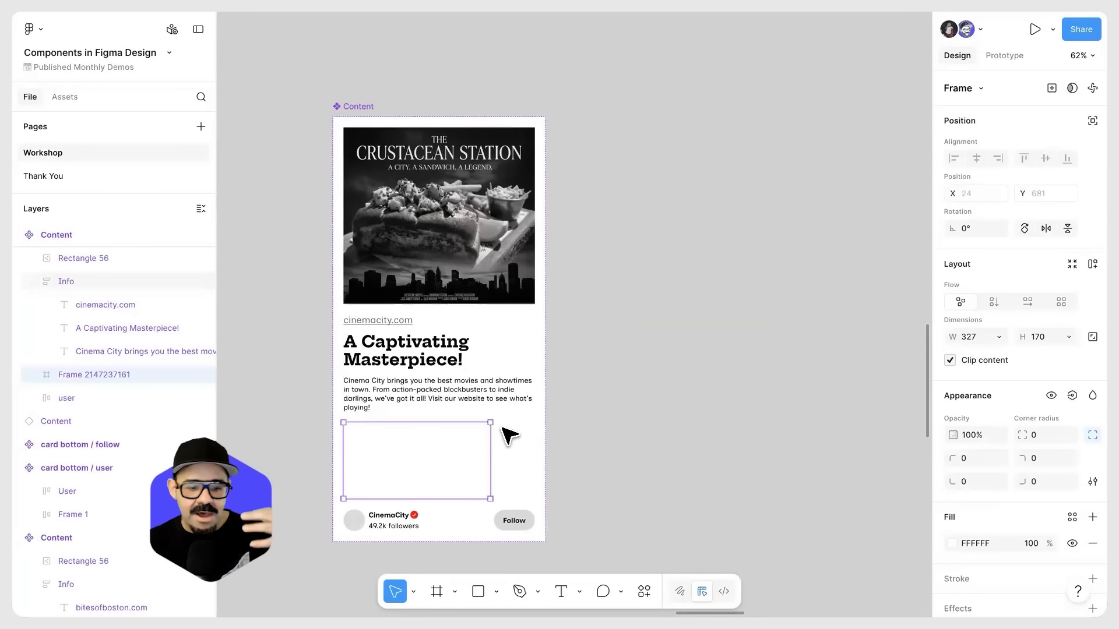
Step: Set the new frame's width to fill its container and check its height resizing options
drag(488, 445, 535, 444)
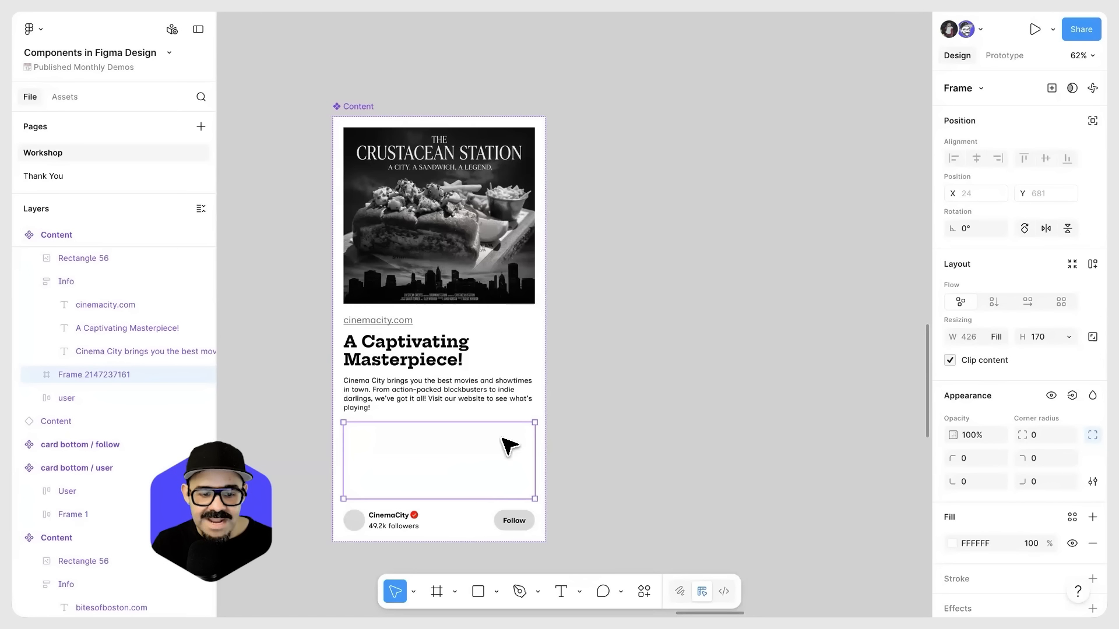
click(949, 360)
click(949, 357)
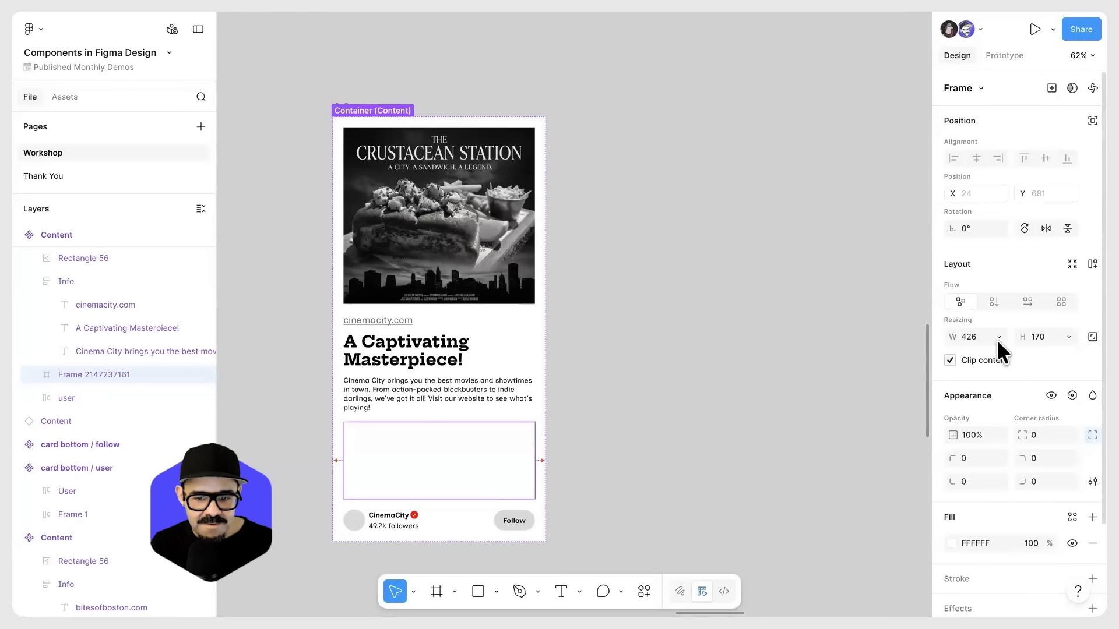
click(996, 339)
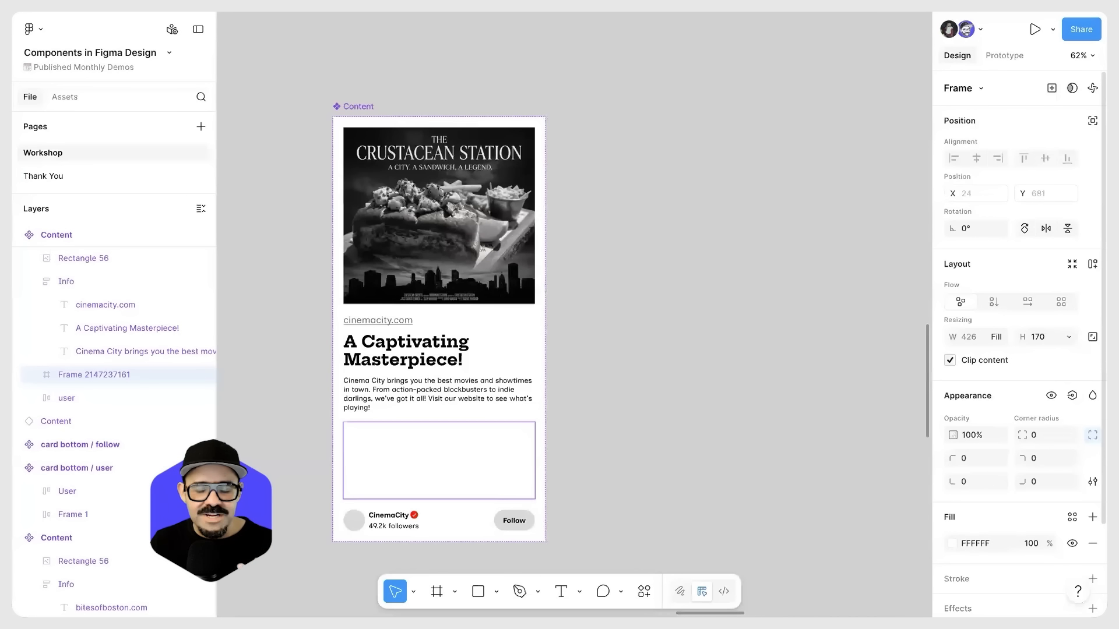
click(1068, 337)
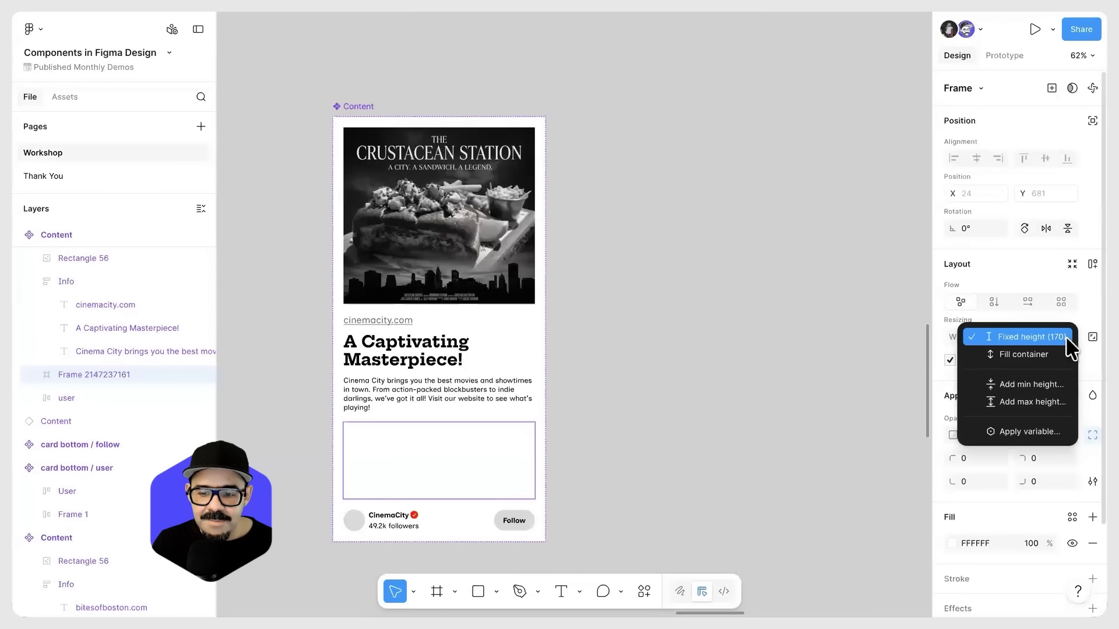
click(607, 424)
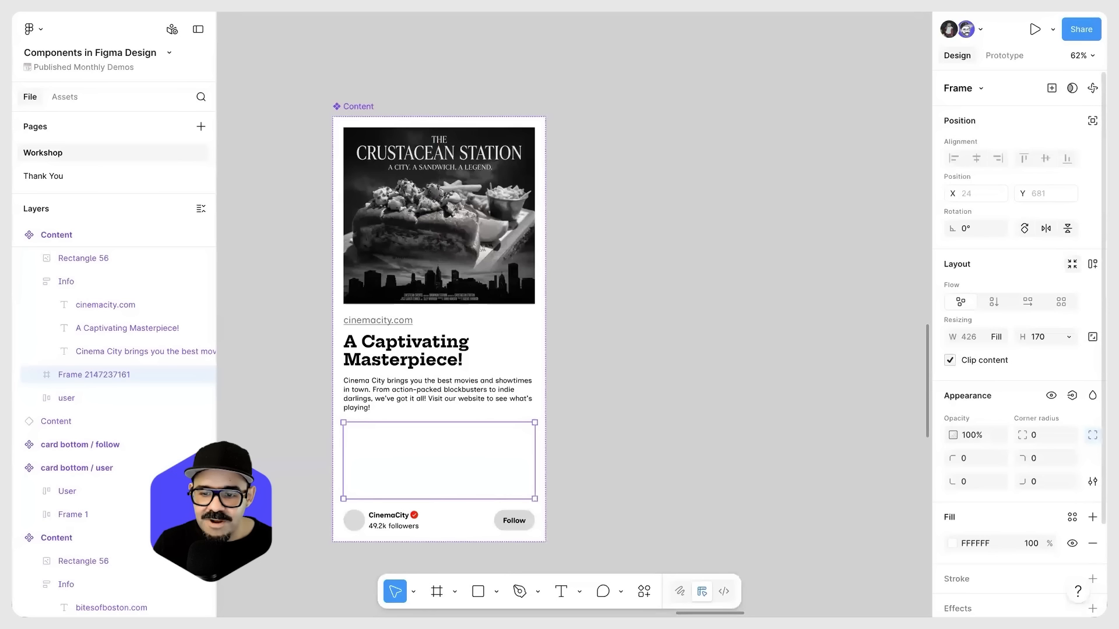
Step: Apply horizontal auto layout to the new frame and check its height resizing options
click(1092, 264)
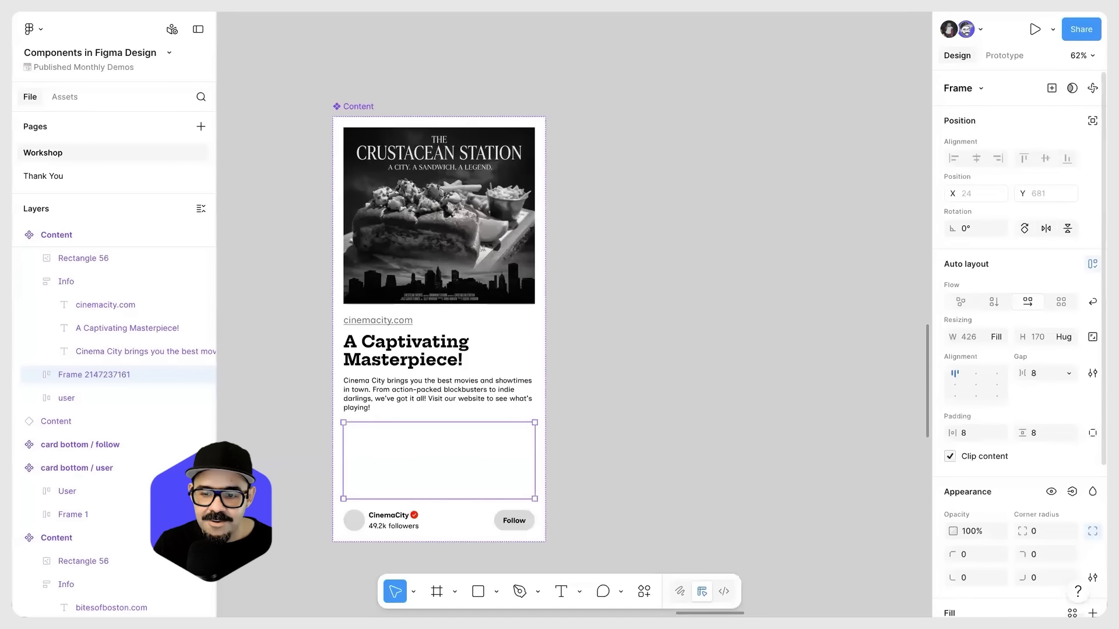
click(1066, 338)
click(620, 459)
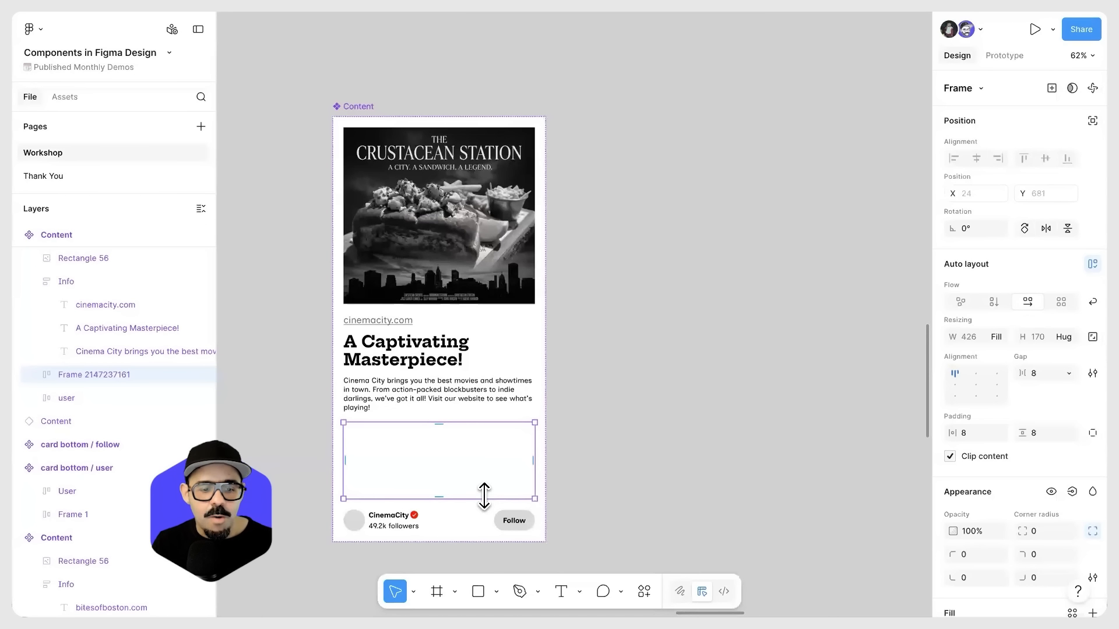
Step: Reduce the auto layout frame's height to about 79 and place it below the user row in the Content component
click(594, 449)
click(447, 454)
click(450, 460)
mouse_move(455, 497)
mouse_down()
mouse_move(457, 445)
mouse_move(455, 479)
mouse_move(482, 498)
mouse_move(459, 491)
mouse_up()
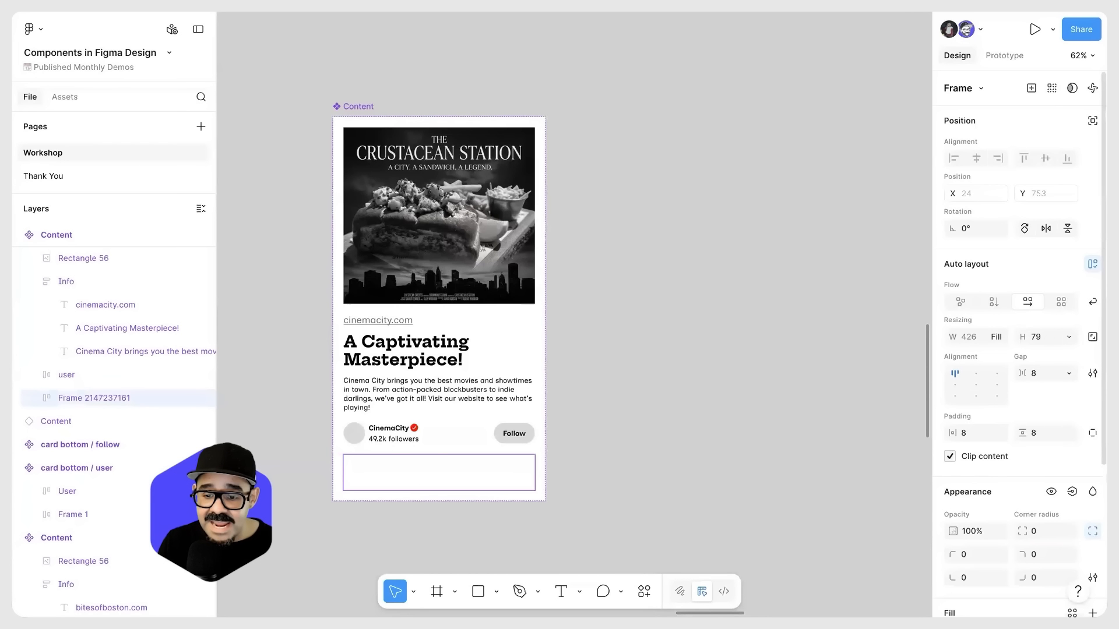
Step: Set the new frame's height to hug its contents and turn on wrapping for its horizontal auto layout
click(1068, 337)
click(1066, 352)
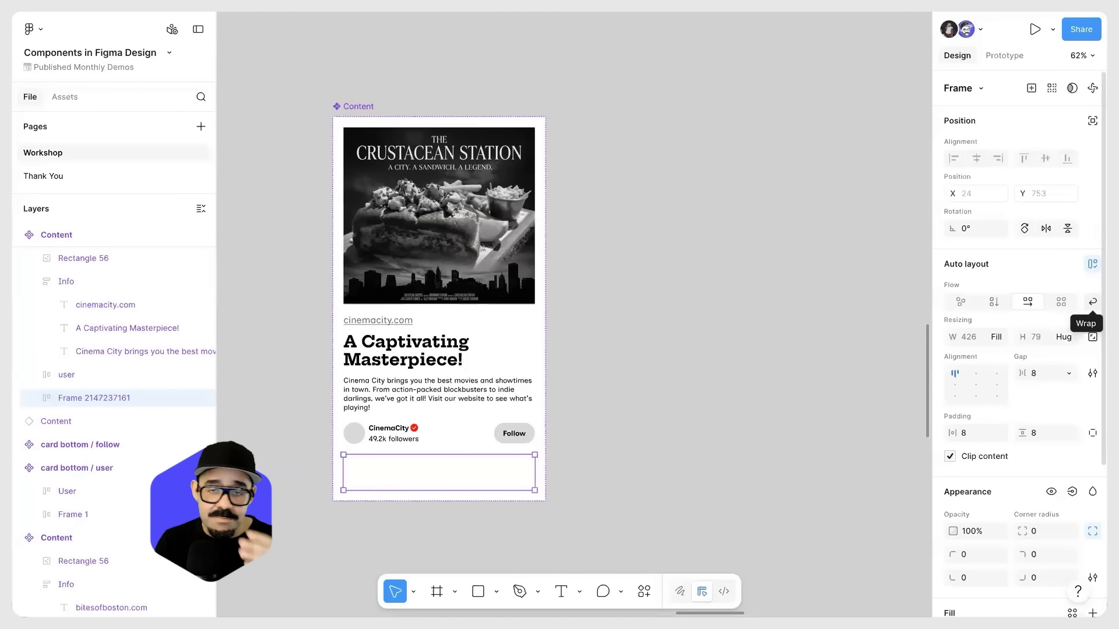
click(1092, 301)
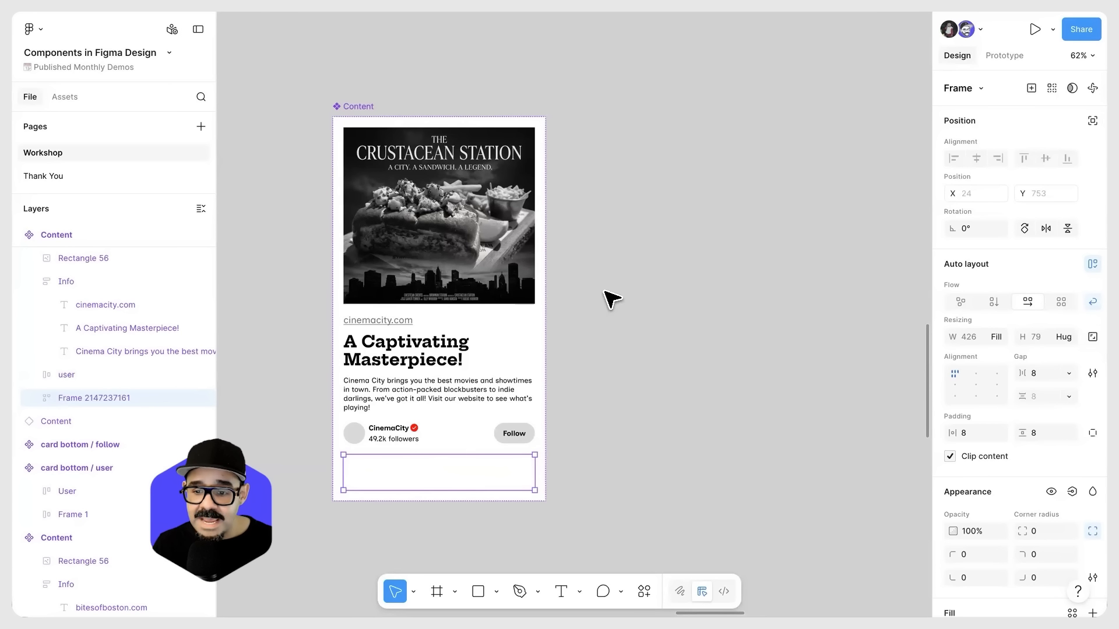
Step: Convert the frame to a slot using the existing "Frame for a slot" property, and rename that property as "Tag cloud"
click(1034, 91)
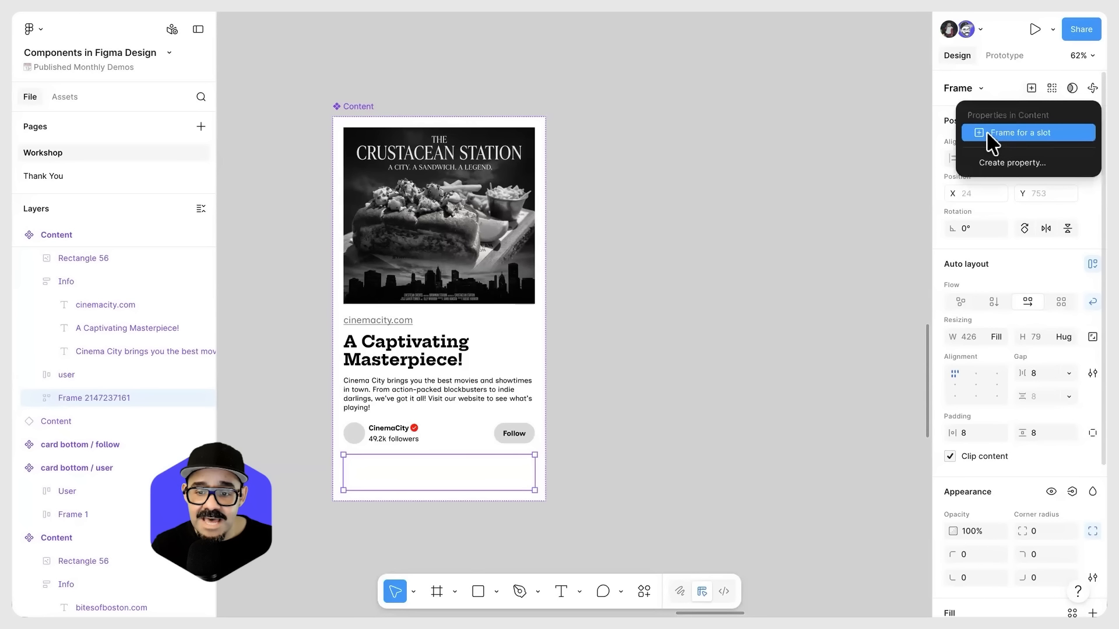
click(1047, 133)
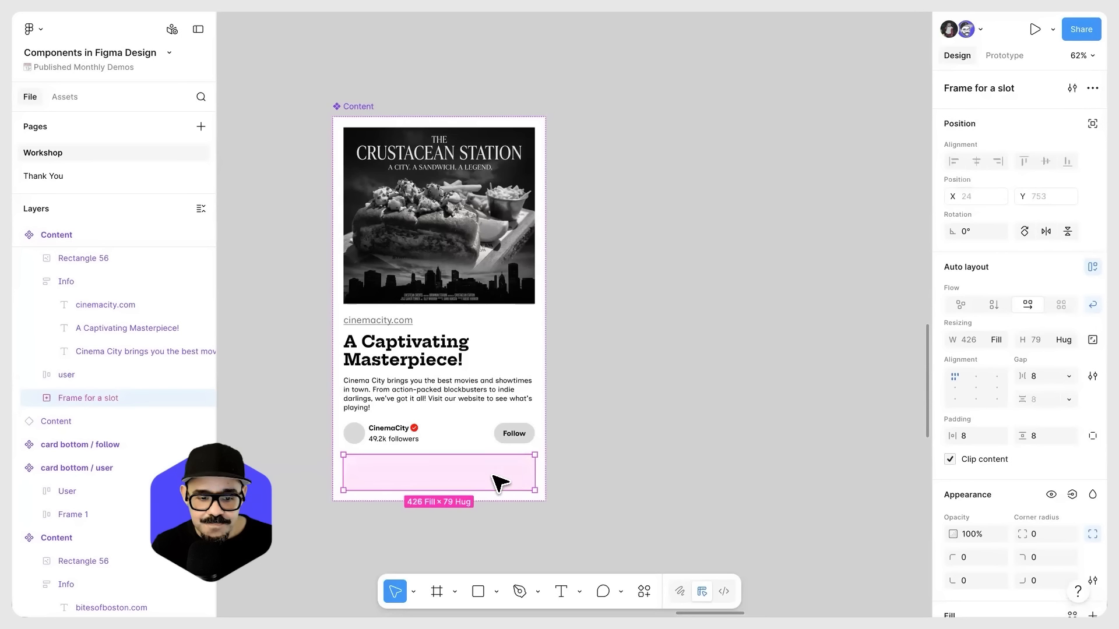
click(357, 109)
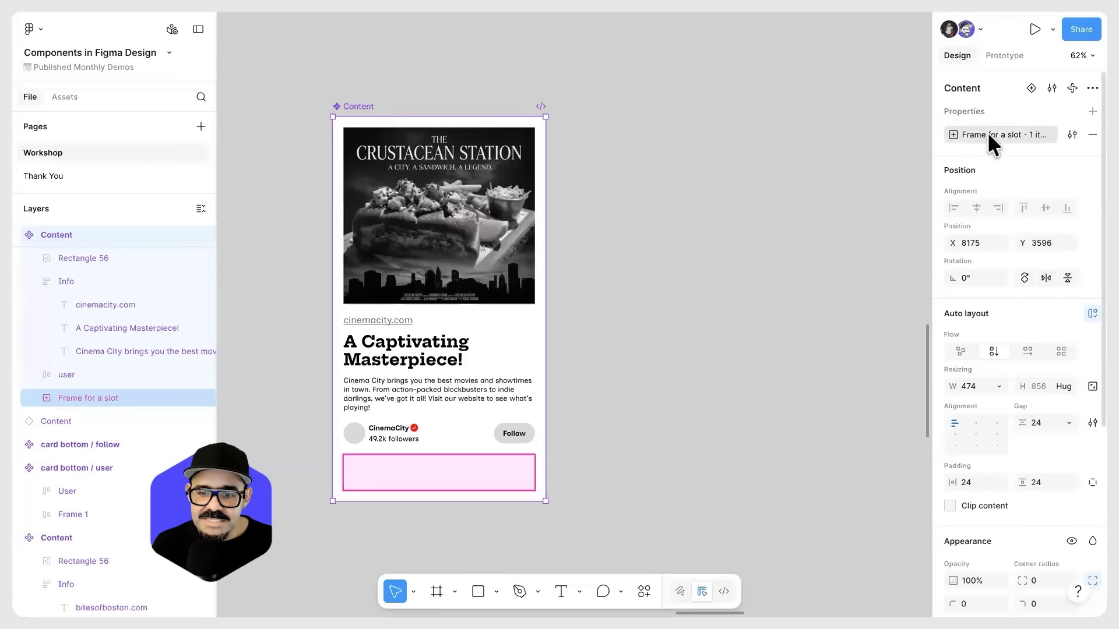
double_click(972, 134)
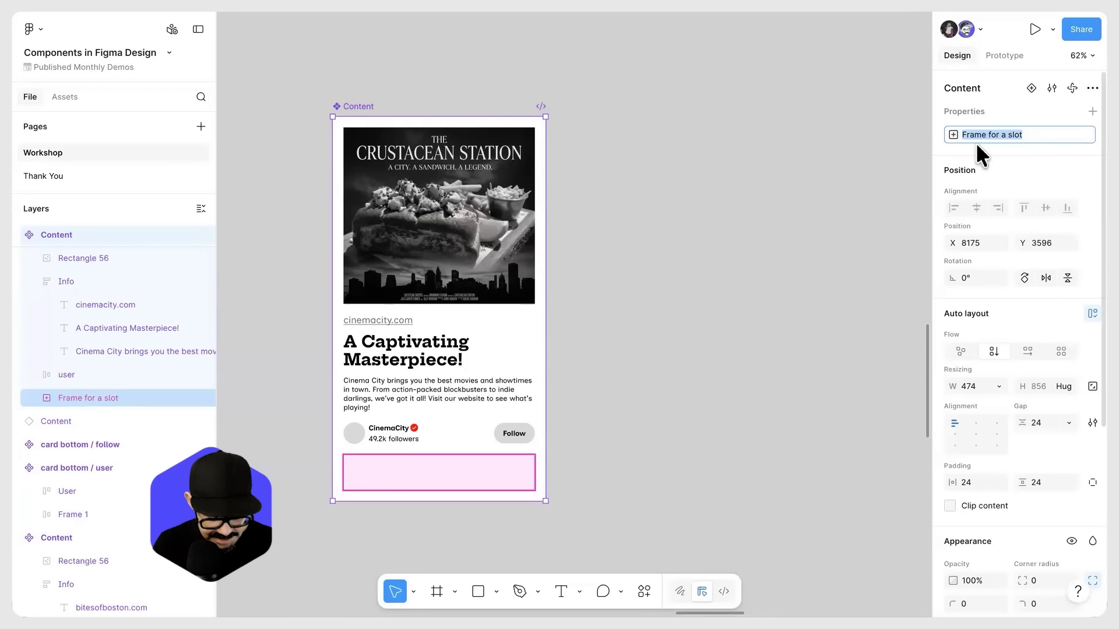
text(Tag)
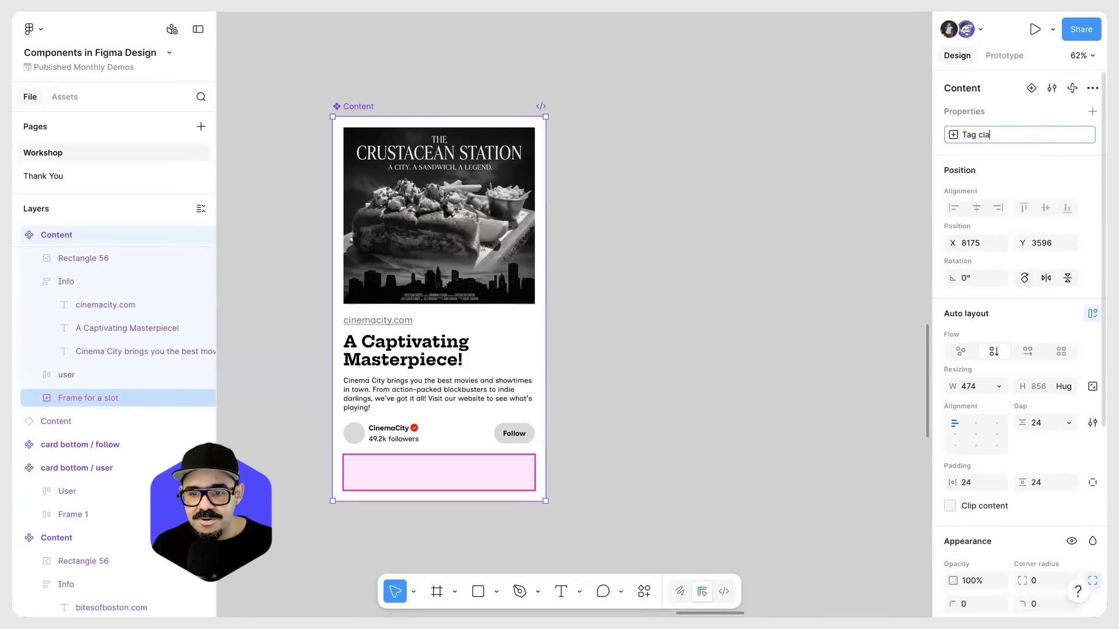
text( cloud)
key(Return)
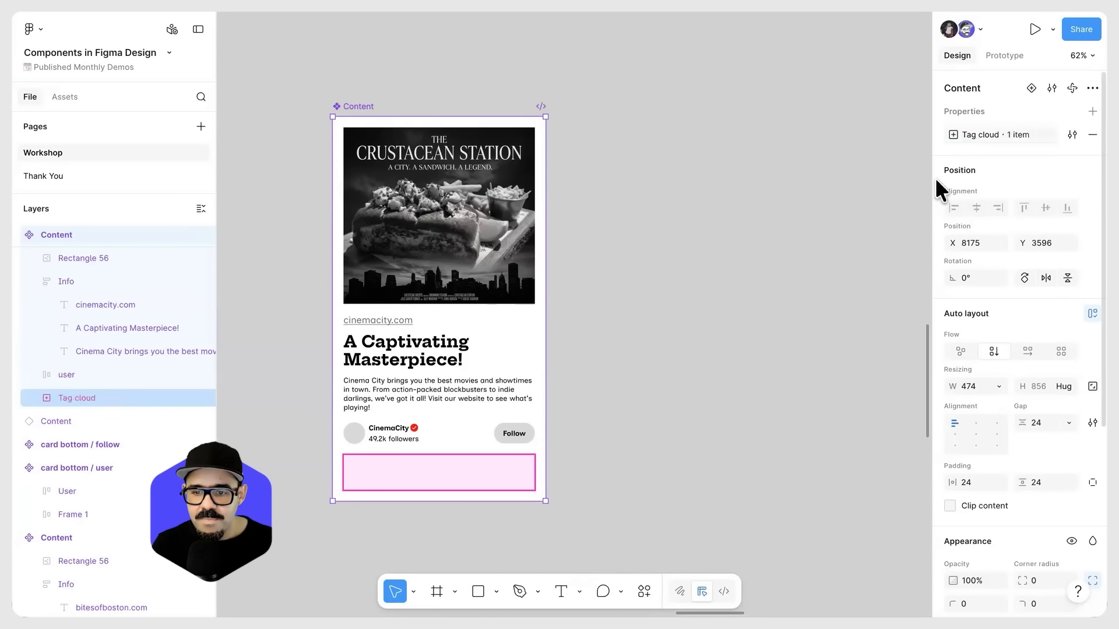
Step: Examine the Tag cloud slot property's name, description, layout and preferred instance settings
double_click(1037, 143)
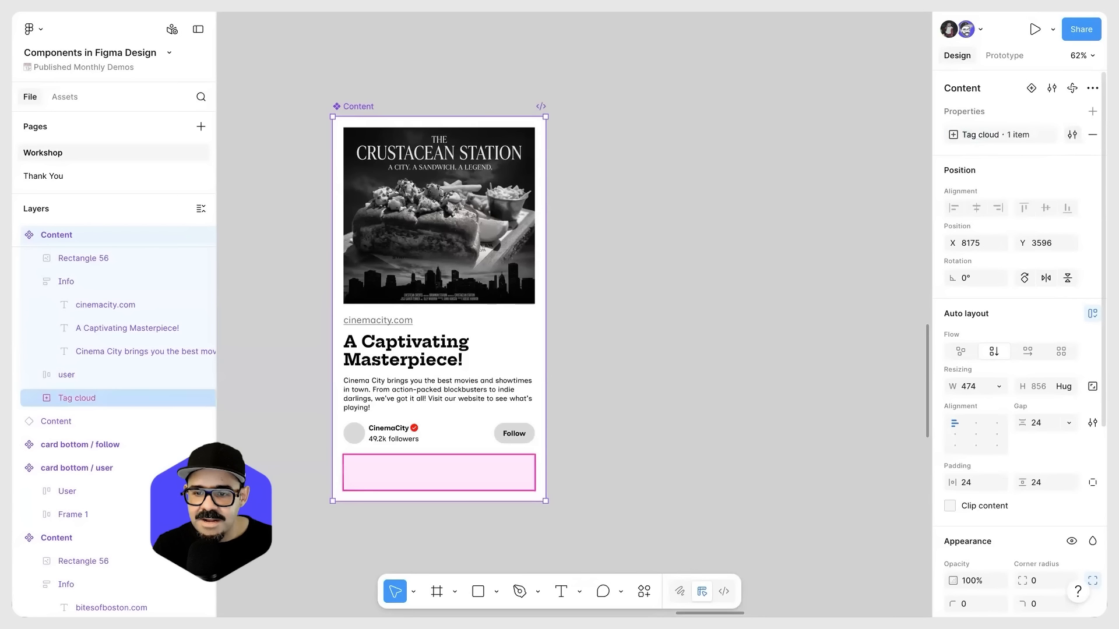
click(1071, 134)
drag(851, 130, 832, 120)
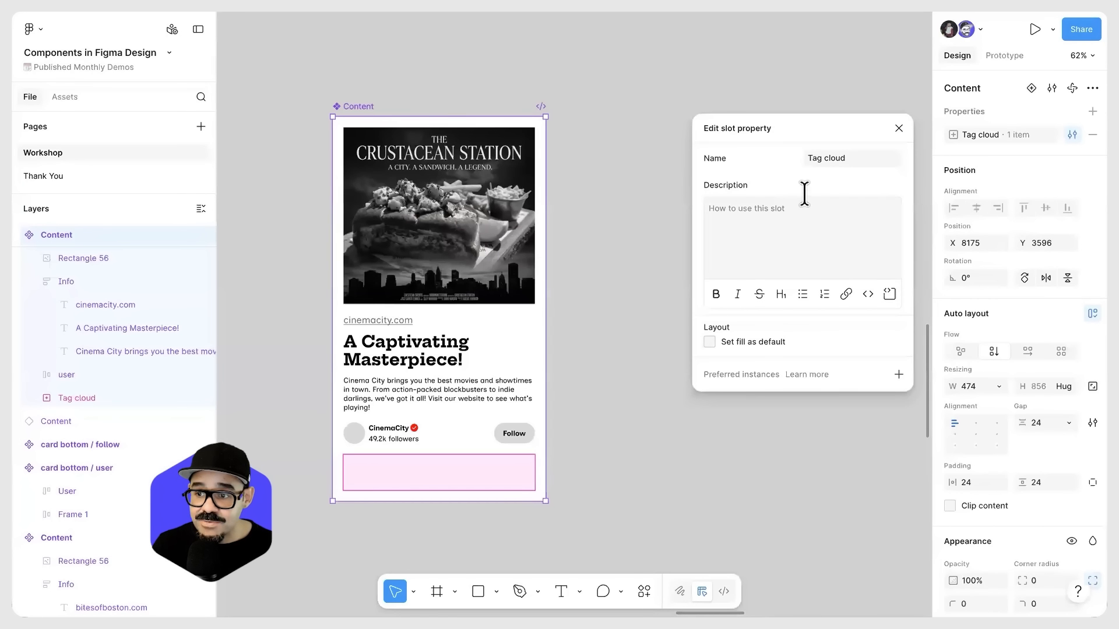
click(898, 129)
click(737, 305)
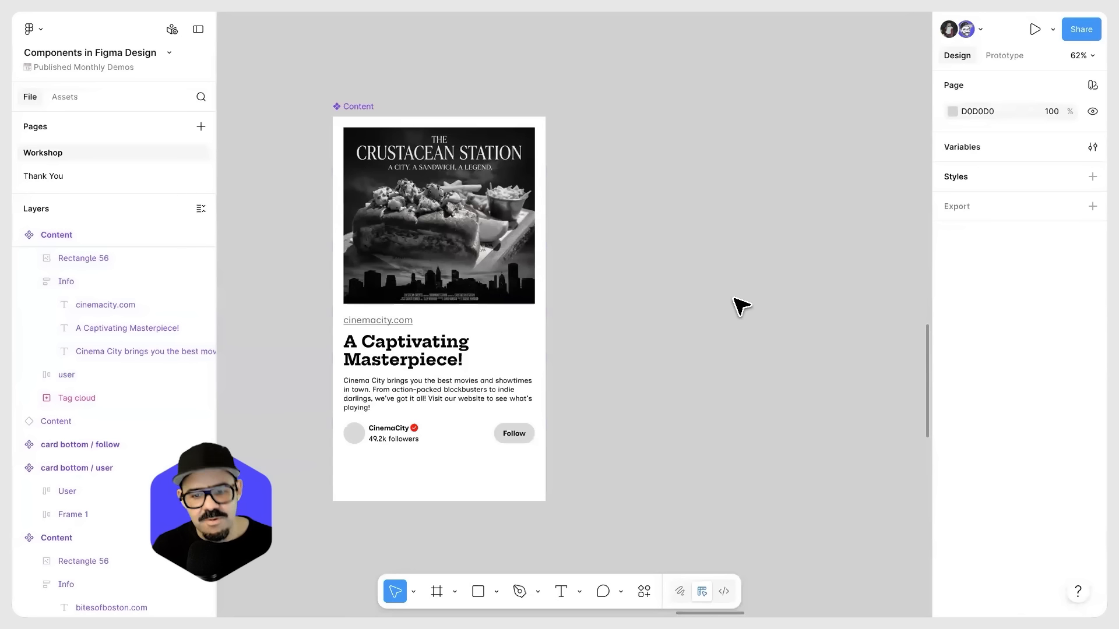
Step: Move the hash tag button component beside the Content component and create an instance of it nearby
scroll(666, 348, down, 5)
drag(764, 512, 625, 136)
drag(661, 231, 725, 208)
scroll(682, 252, up, 5)
scroll(688, 361, down, 3)
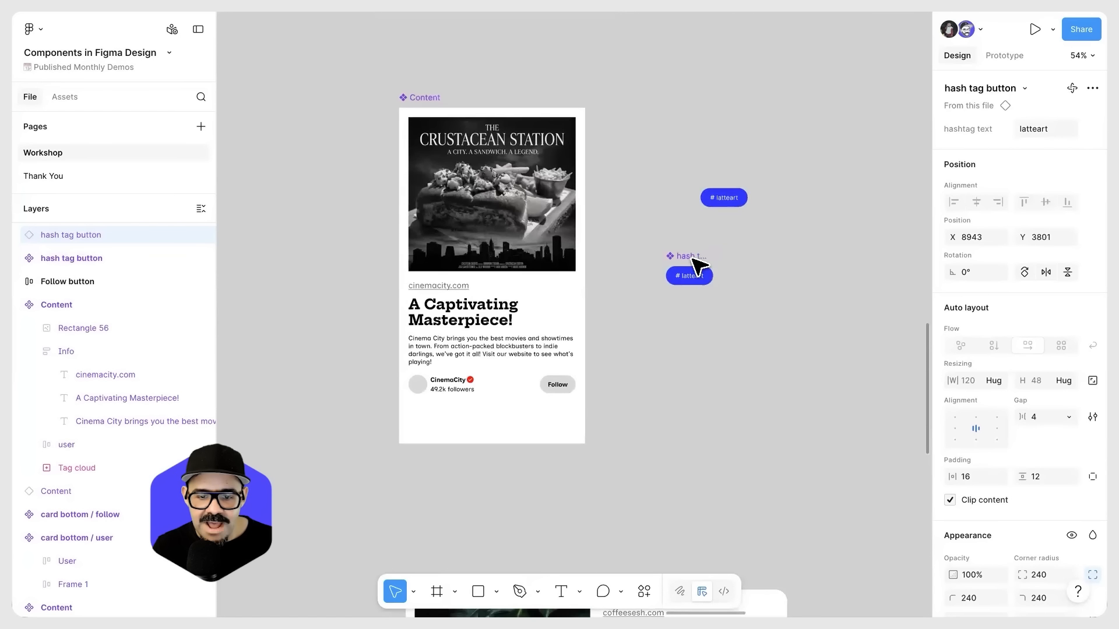
drag(692, 260, 784, 206)
Step: Place an instance of the Content component beside the main one, and align the hash tag button instance above its component
drag(430, 101, 336, 101)
drag(350, 181, 535, 186)
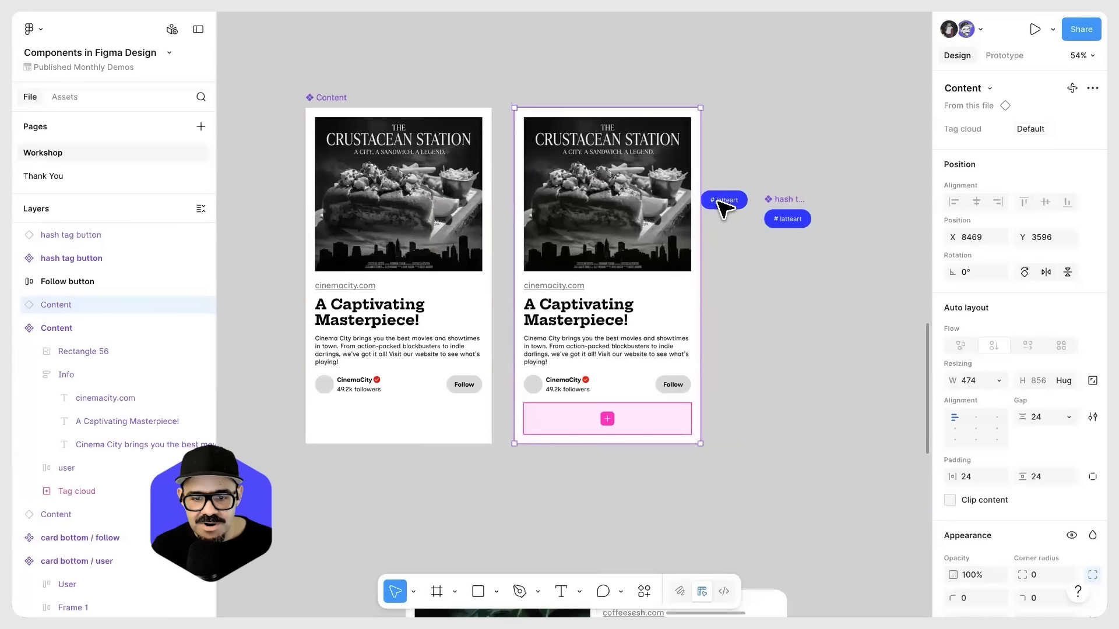
drag(724, 201, 786, 166)
Step: Check which instances are offered for the Tag cloud slot in the Content instance
click(642, 381)
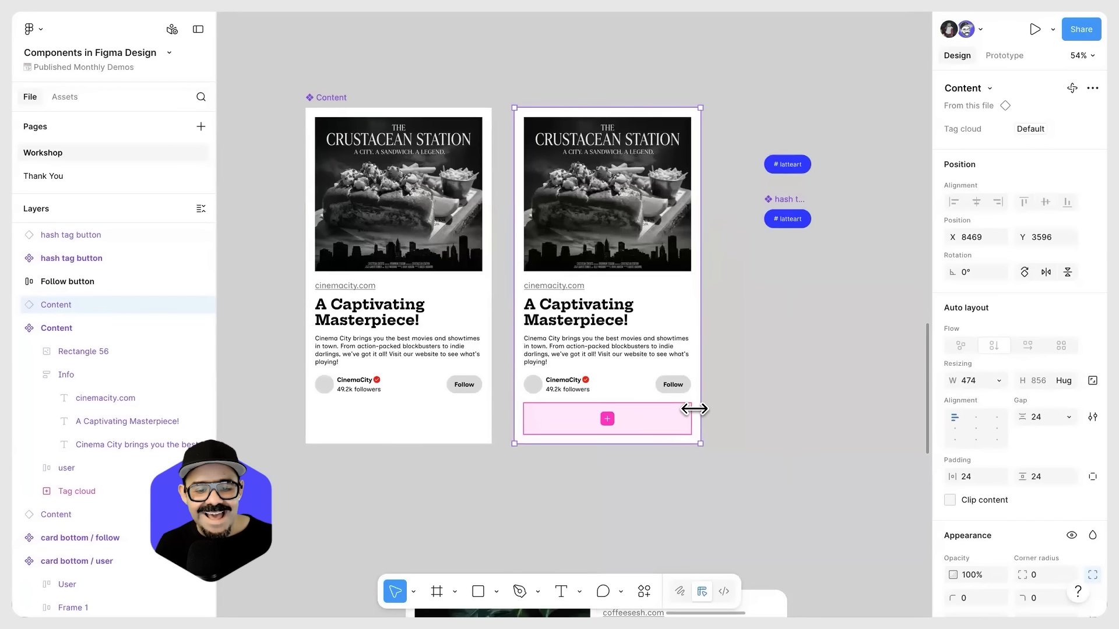
click(608, 423)
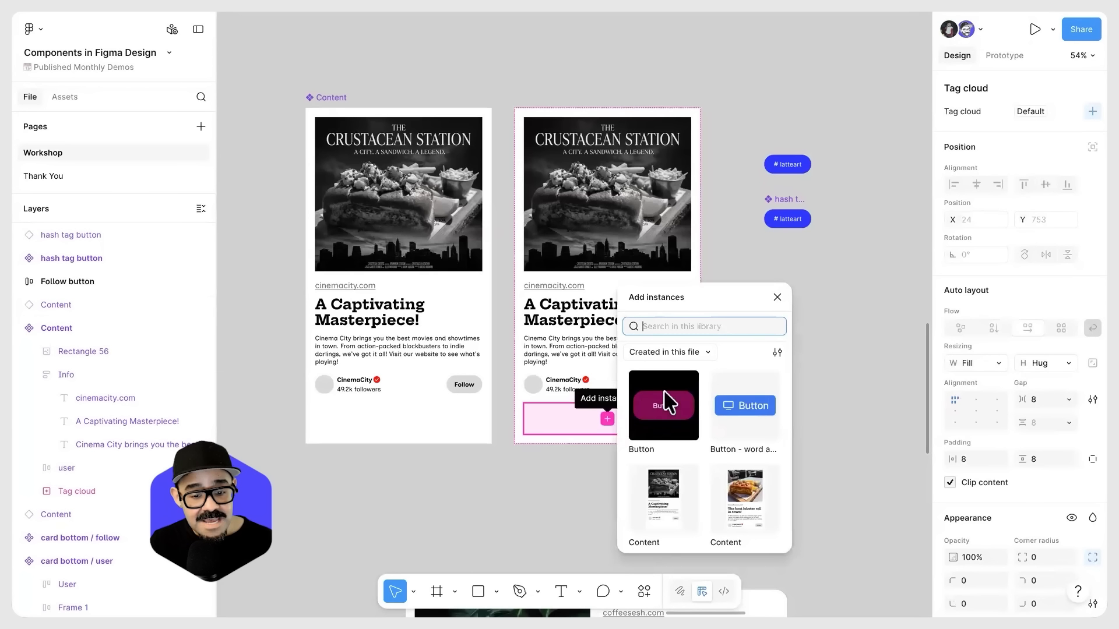
click(845, 402)
Step: Add the hash tag button as a preferred instance for the main Content component's Tag cloud slot property
click(464, 418)
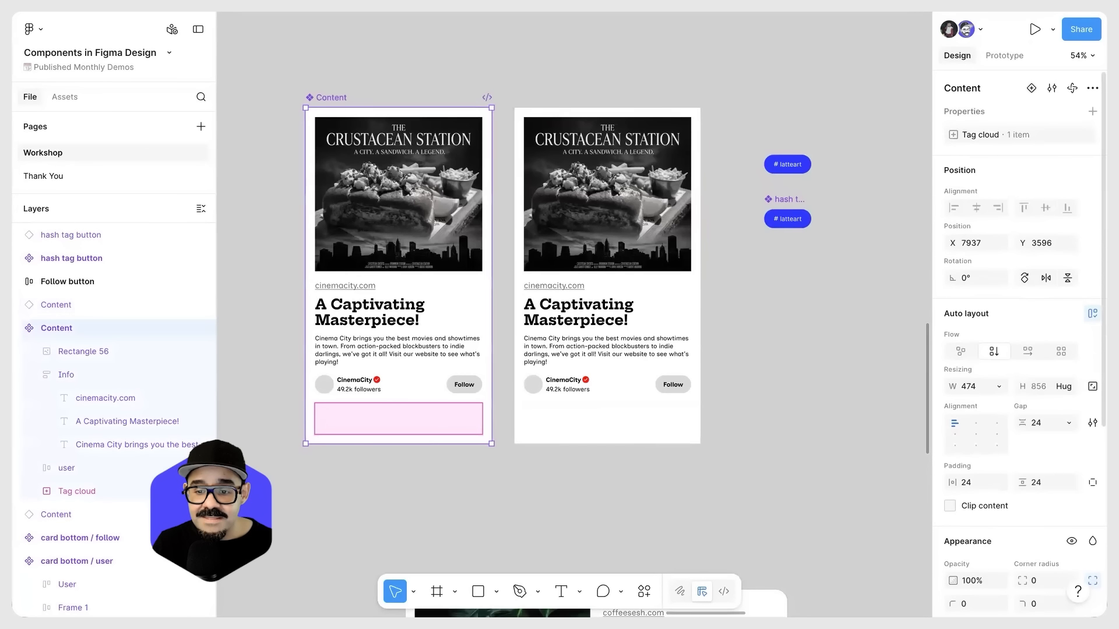
double_click(1017, 130)
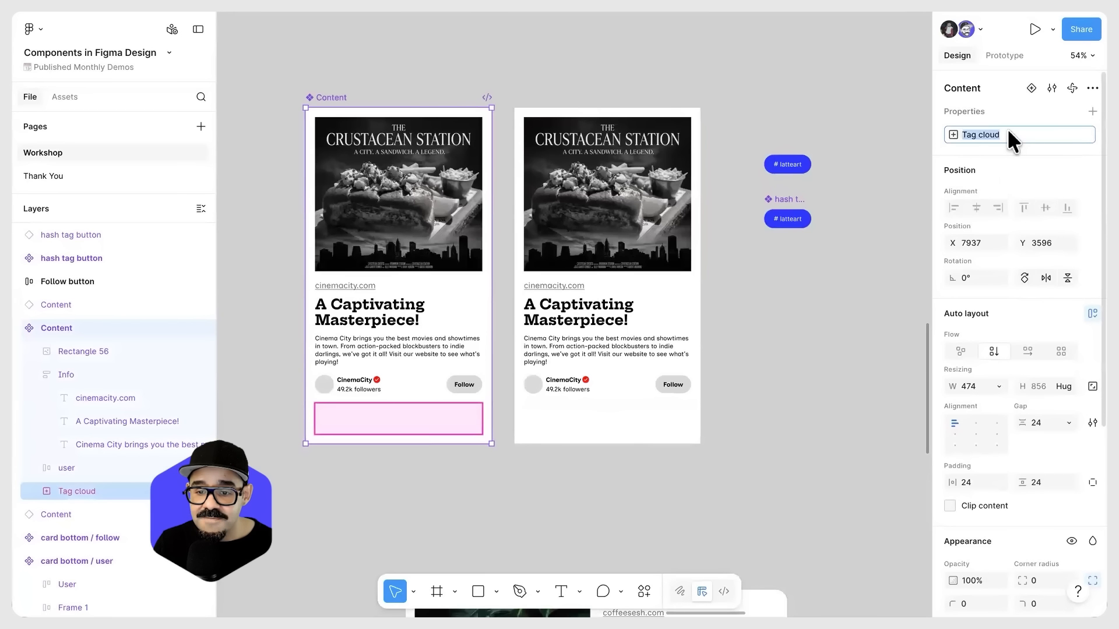
click(1067, 136)
click(1071, 135)
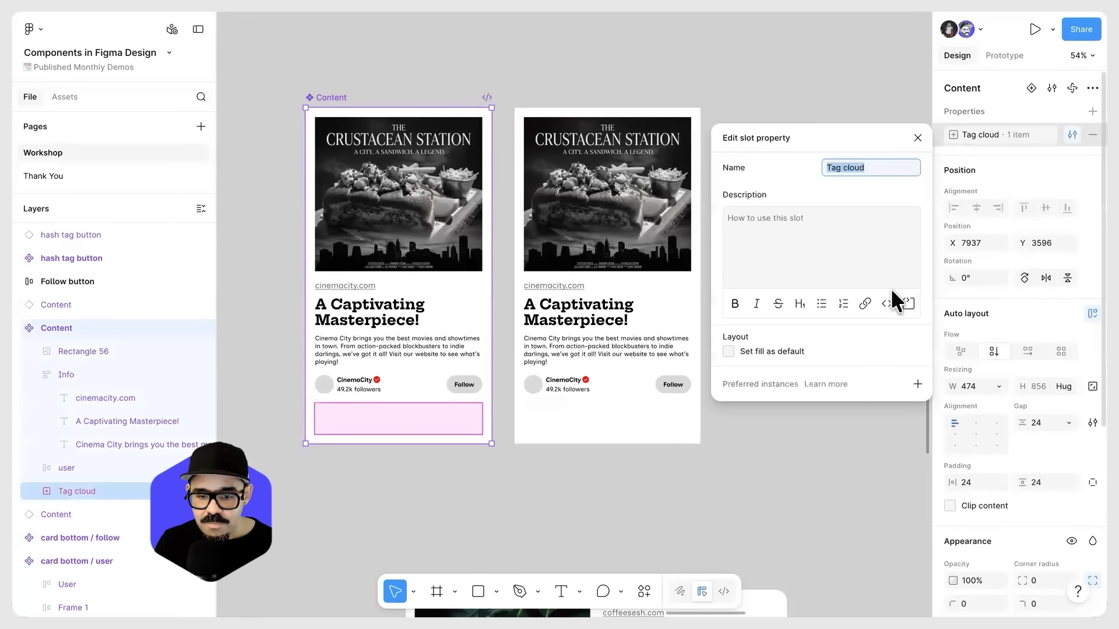
click(917, 383)
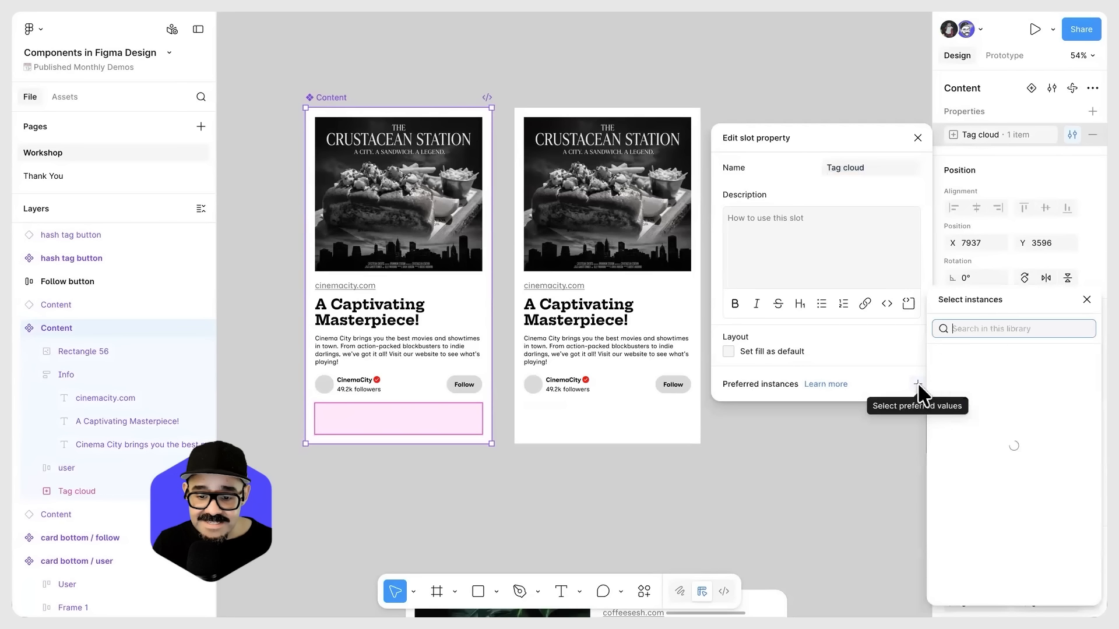
scroll(977, 462, down, 3)
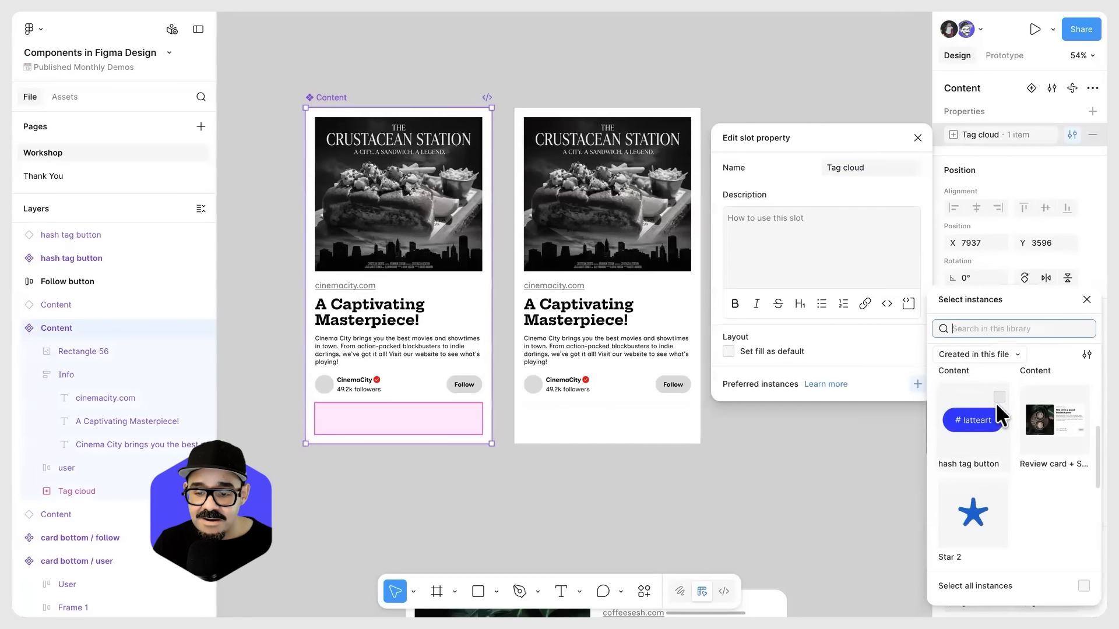
click(984, 442)
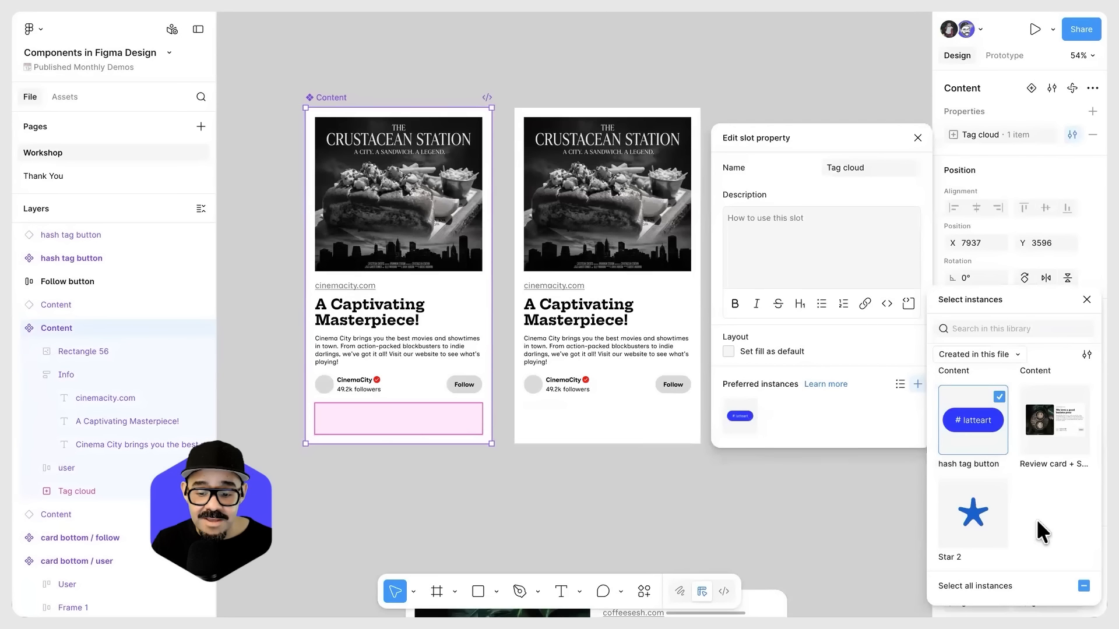
click(816, 112)
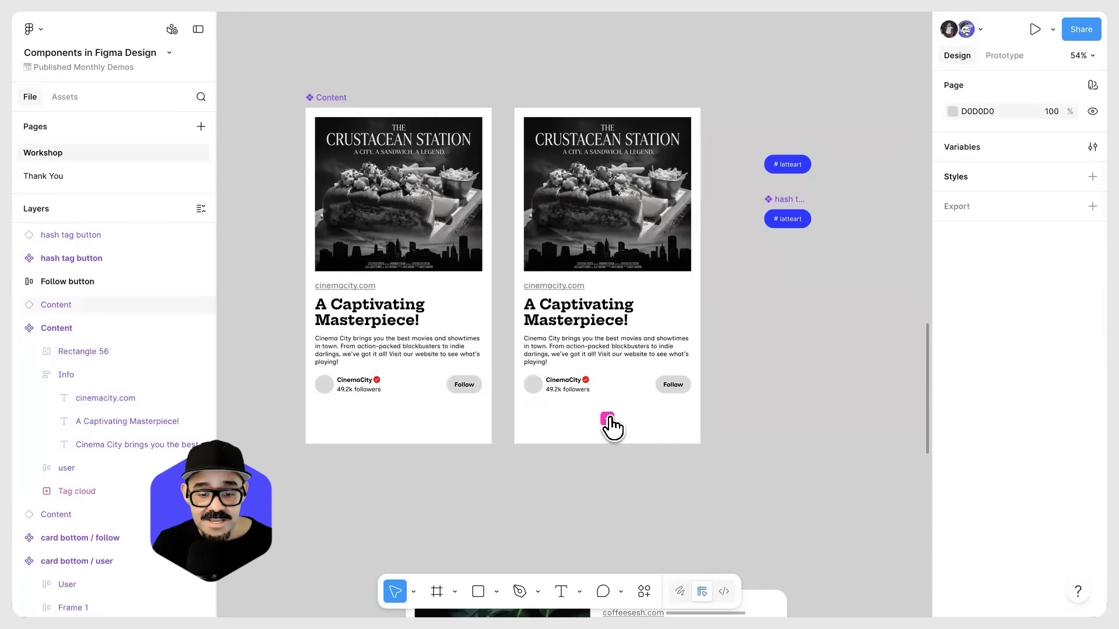
Step: Add seven hash tag buttons from the preferred instances to the Content instance's Tag cloud slot
click(608, 418)
click(678, 436)
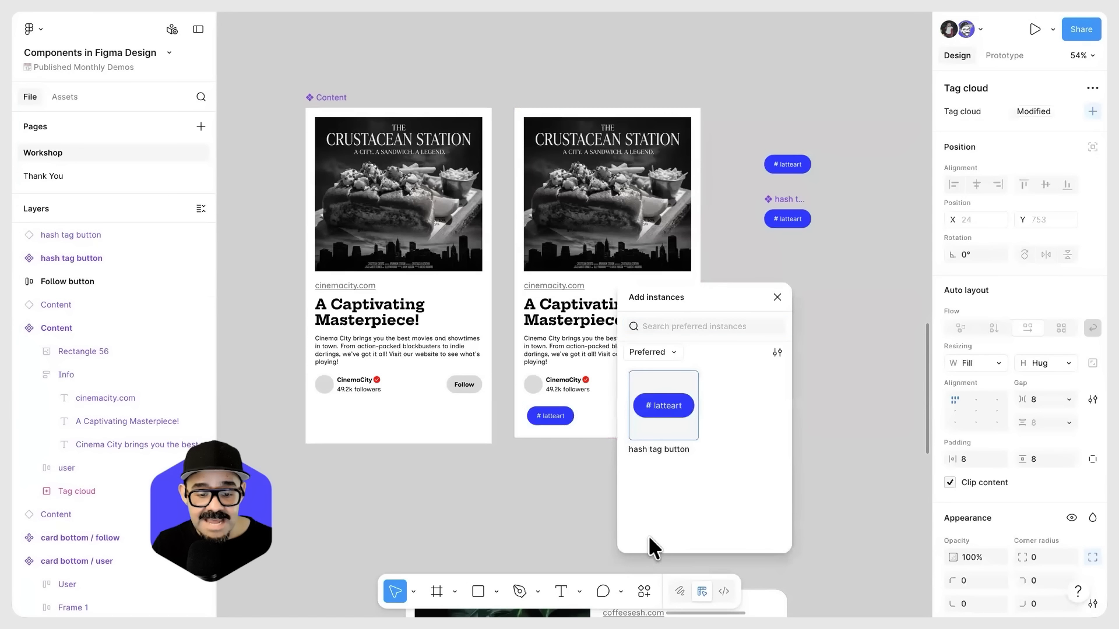
click(663, 404)
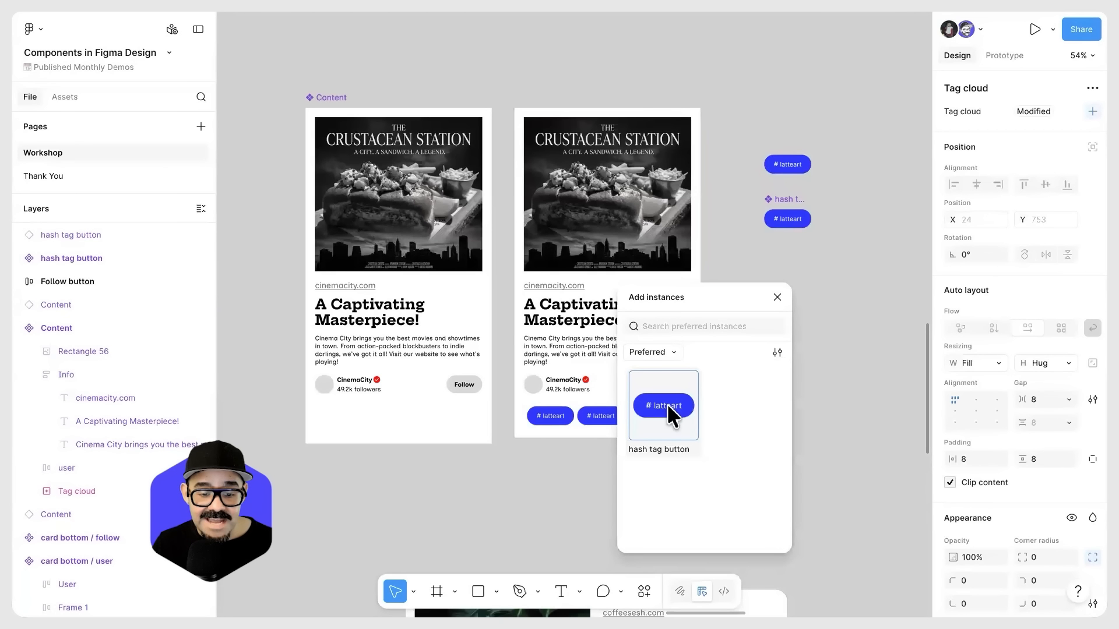
click(666, 403)
click(676, 402)
click(690, 406)
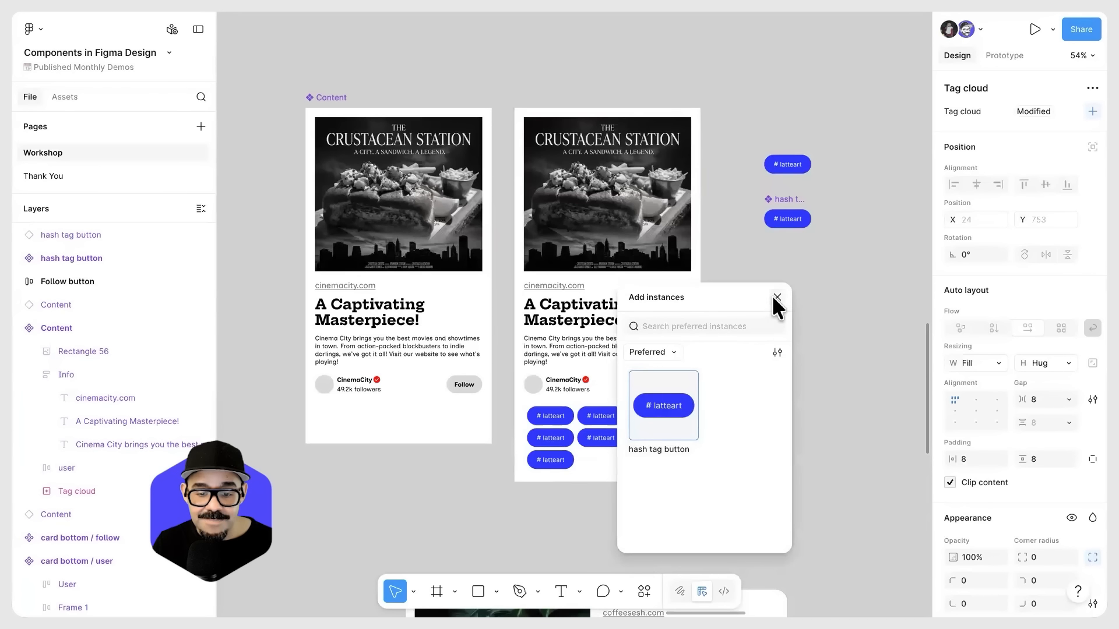
click(776, 297)
Step: Change the first hash tag button's text in the slot to "latte love these slots"
scroll(641, 432, up, 2)
scroll(596, 413, up, 3)
double_click(516, 405)
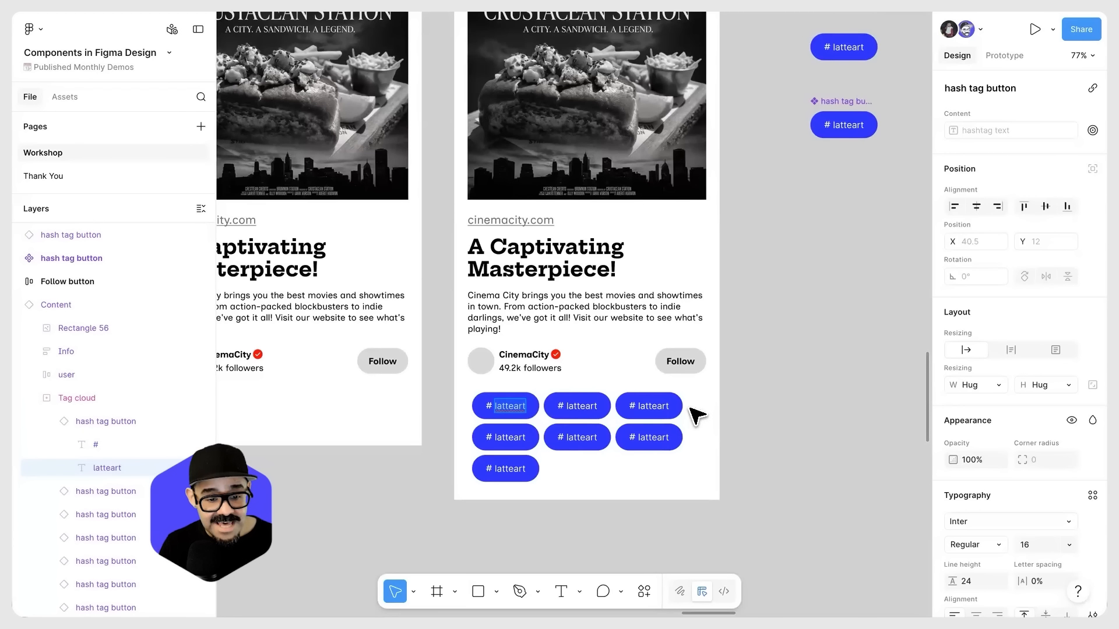
text(latte )
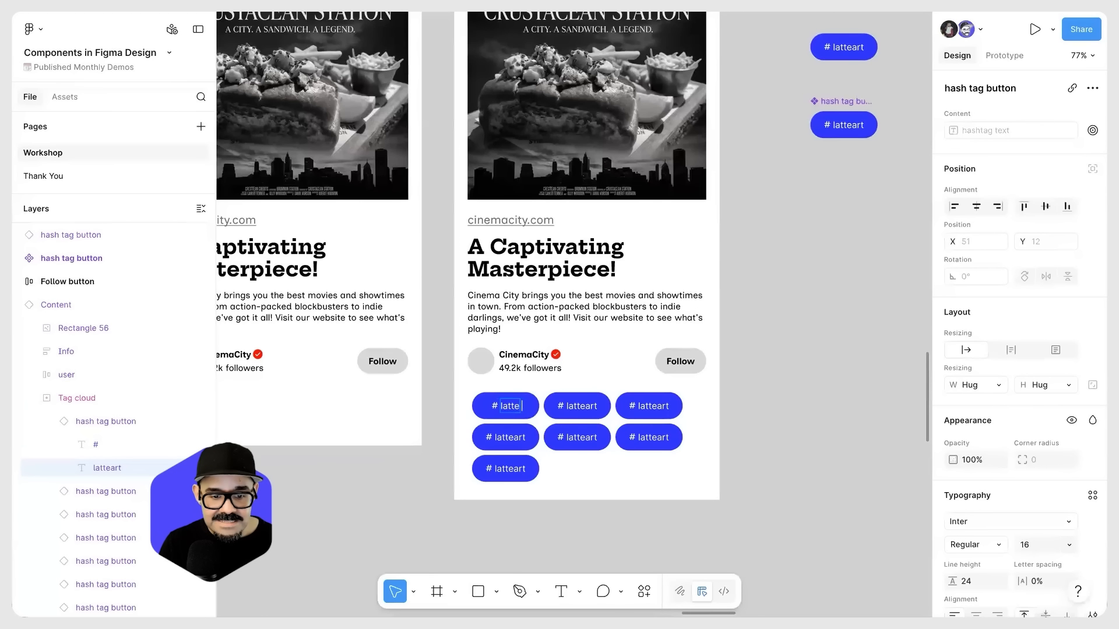
text(love these slots)
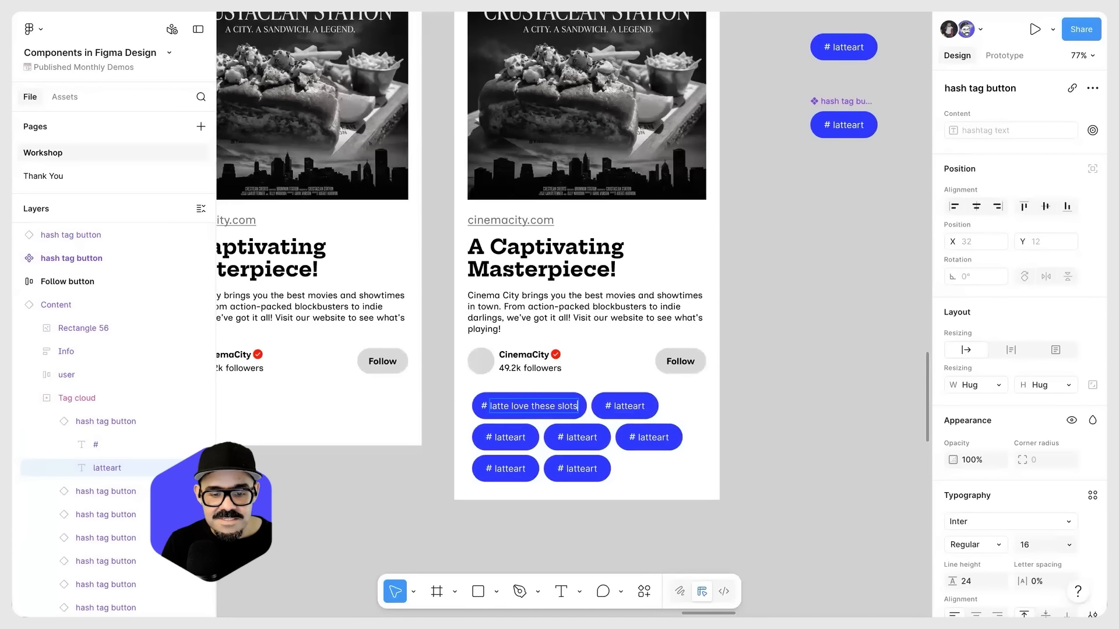
click(799, 409)
Step: Delete two of the "latteart" hash tag buttons from the Content instance's Tag cloud slot
scroll(799, 409, down, 2)
drag(800, 409, 753, 442)
click(642, 432)
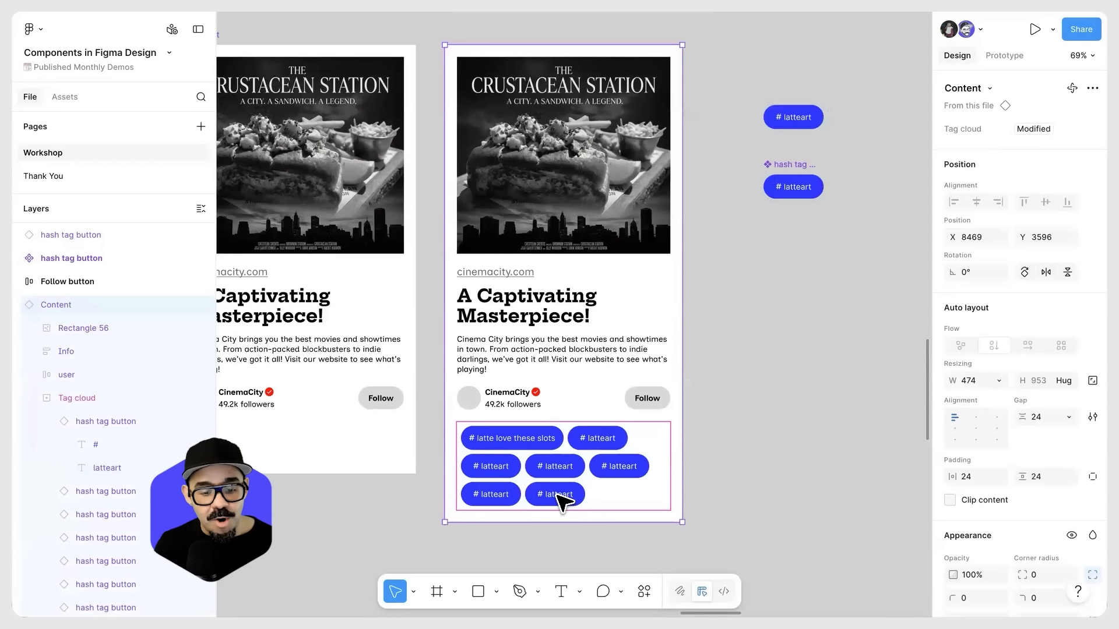
click(565, 473)
click(564, 469)
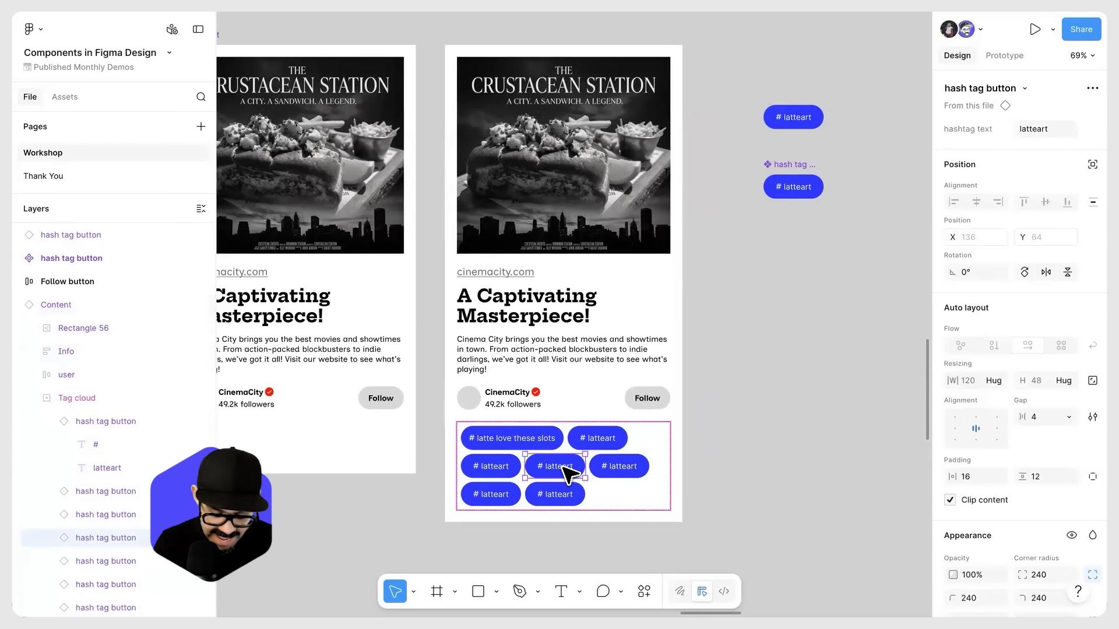
key(Delete)
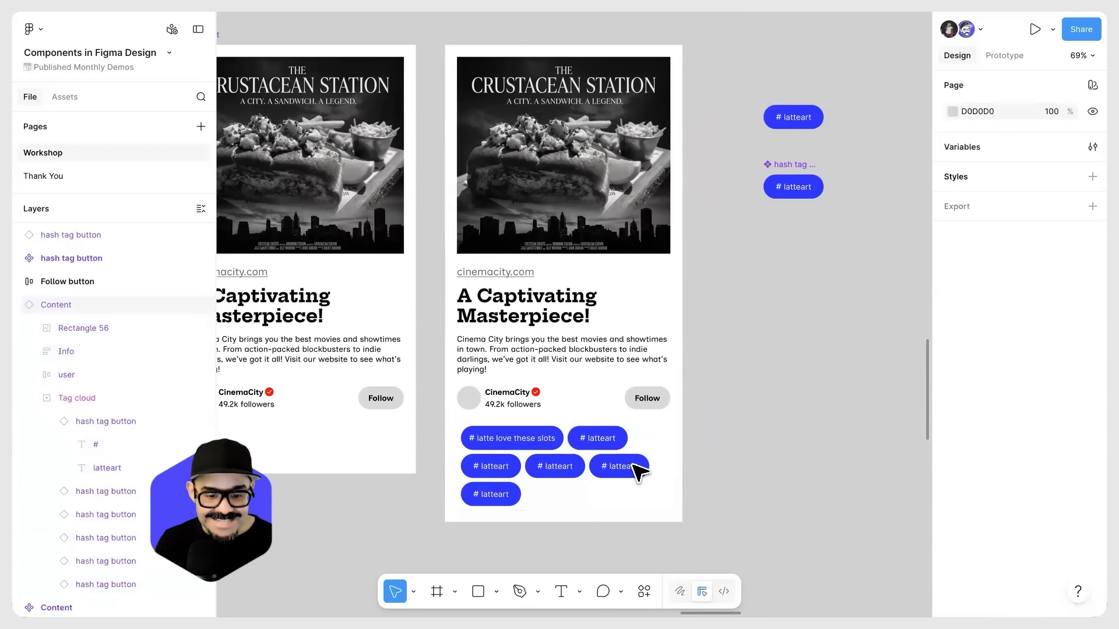
click(507, 501)
click(509, 495)
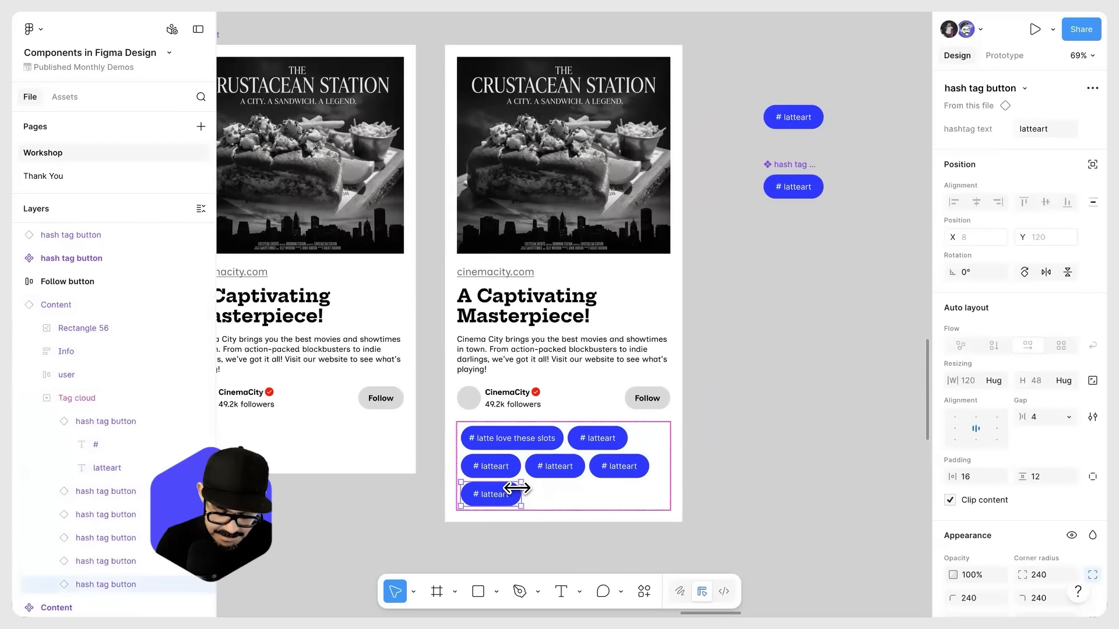
key(Delete)
scroll(757, 282, down, 3)
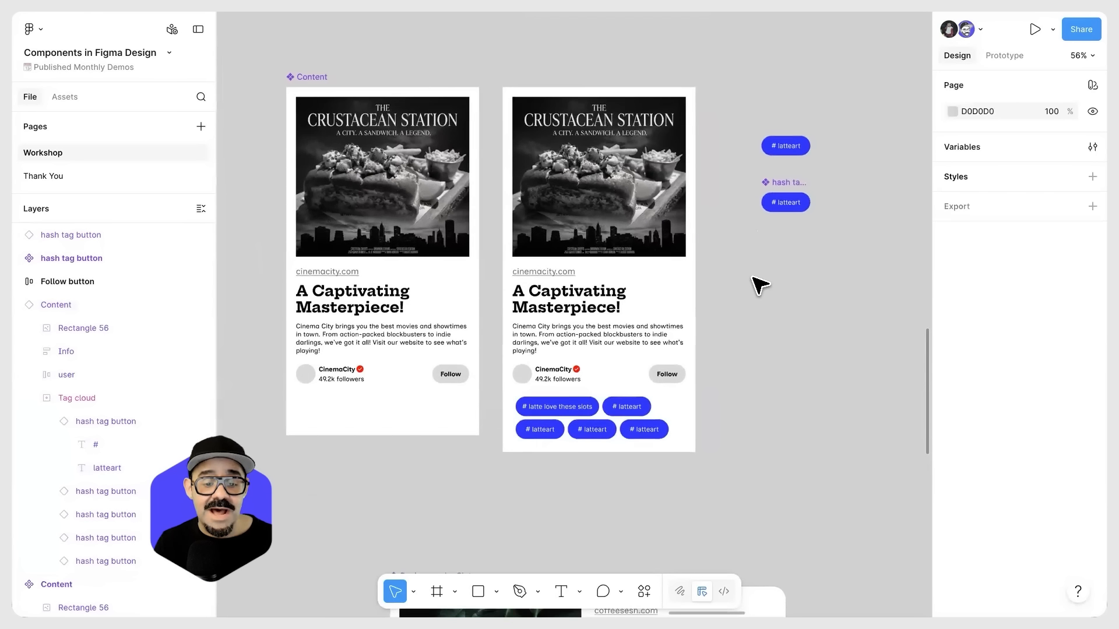
click(642, 430)
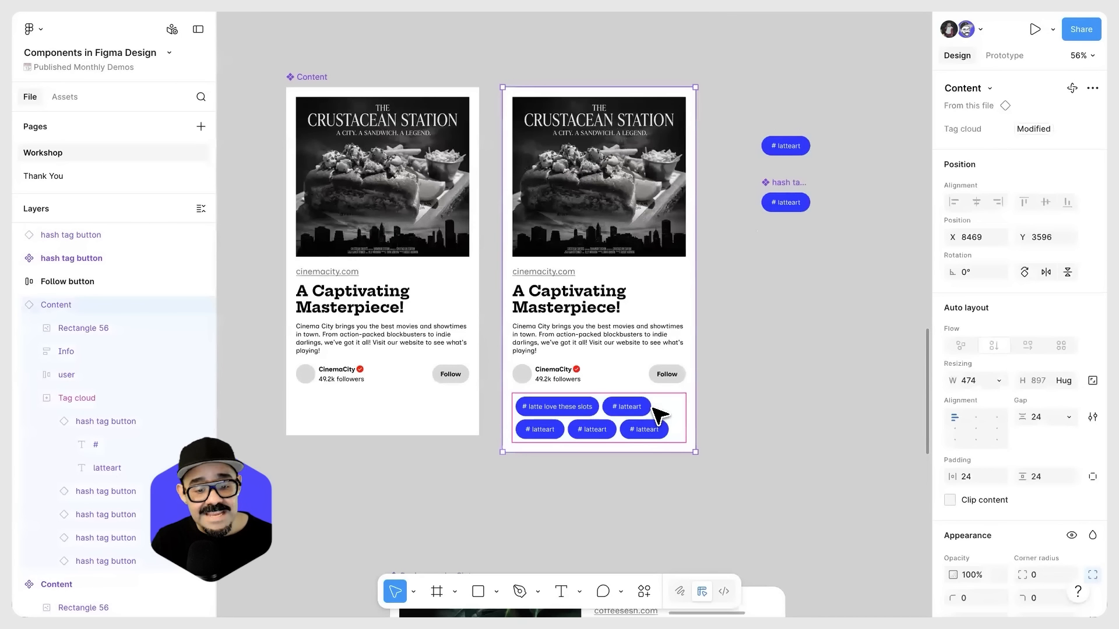
click(769, 385)
scroll(742, 380, down, 2)
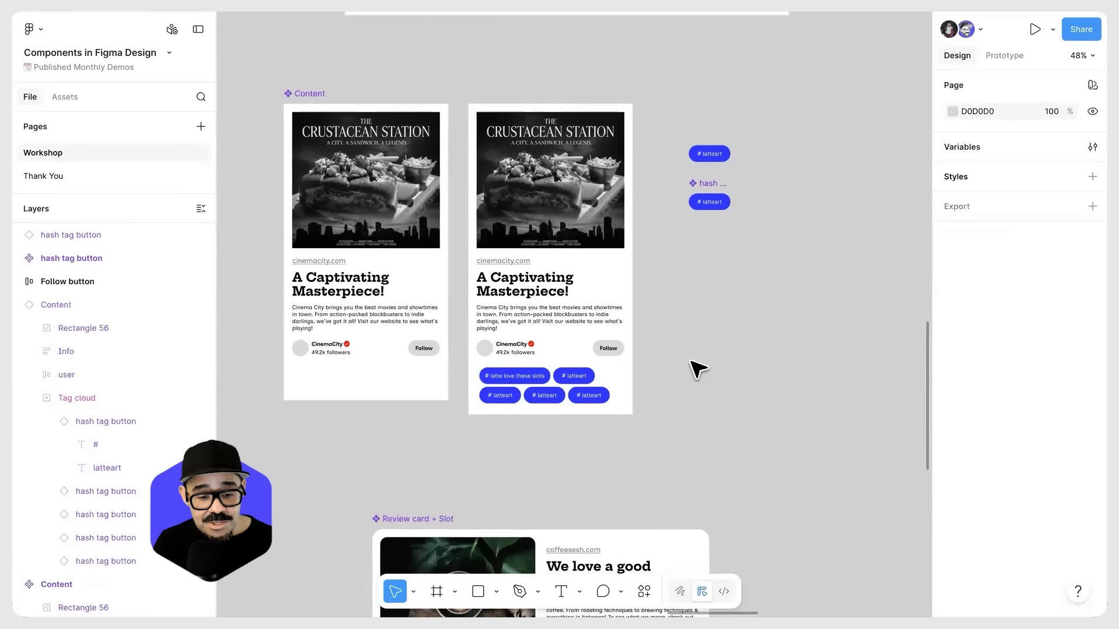
Step: Change the auto layout flow of the main Content component's Tag cloud slot to vertical
drag(717, 421, 670, 446)
scroll(574, 353, up, 1)
scroll(577, 359, up, 1)
click(532, 412)
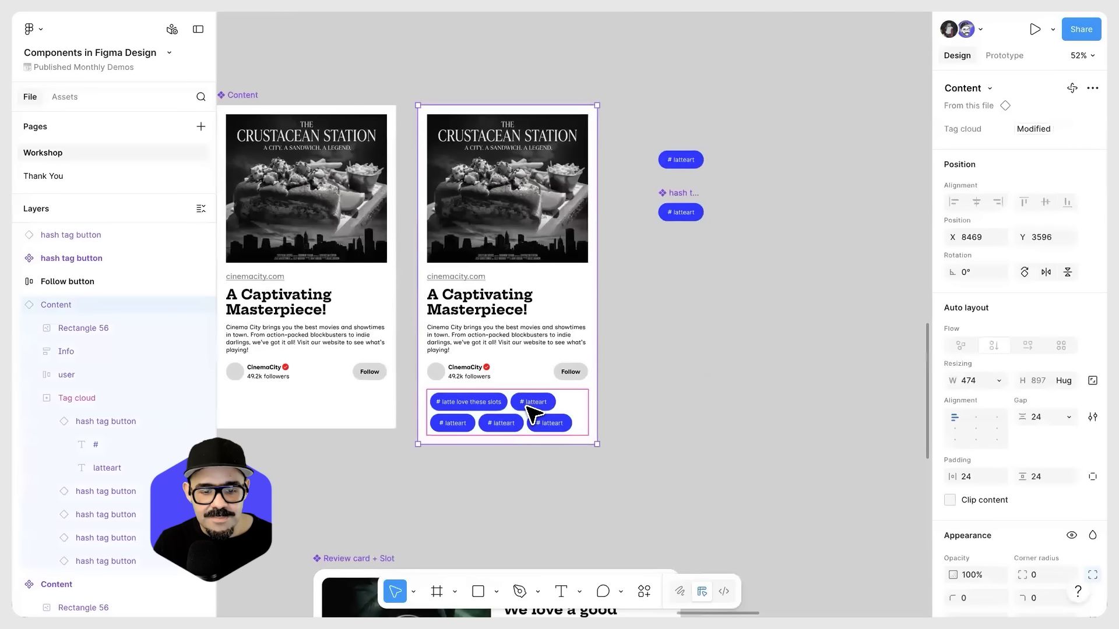
click(532, 412)
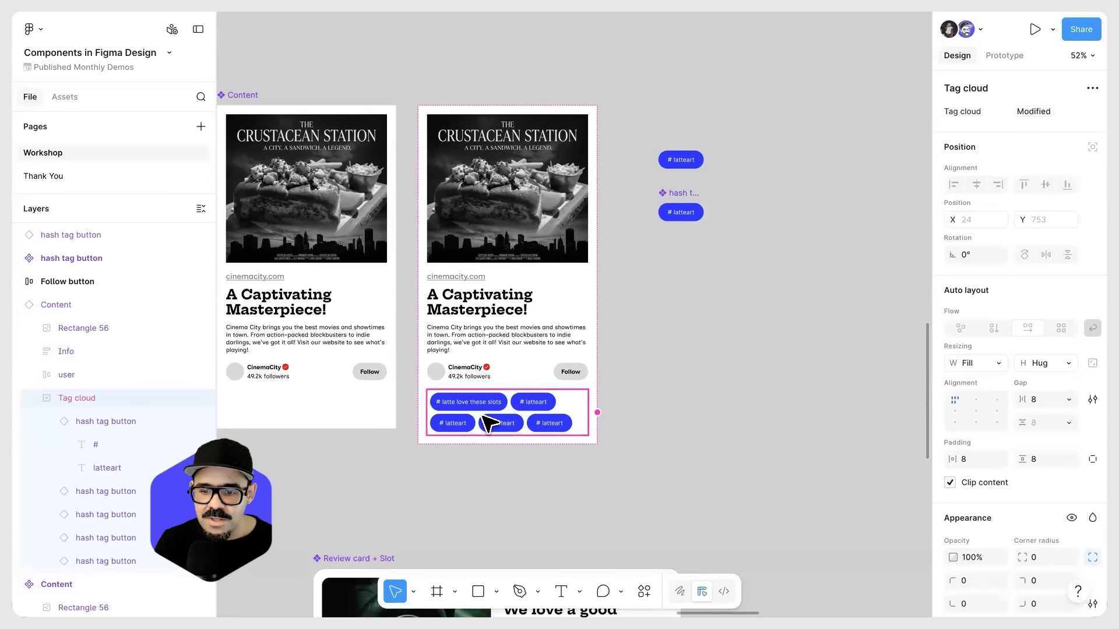
click(357, 417)
click(357, 417)
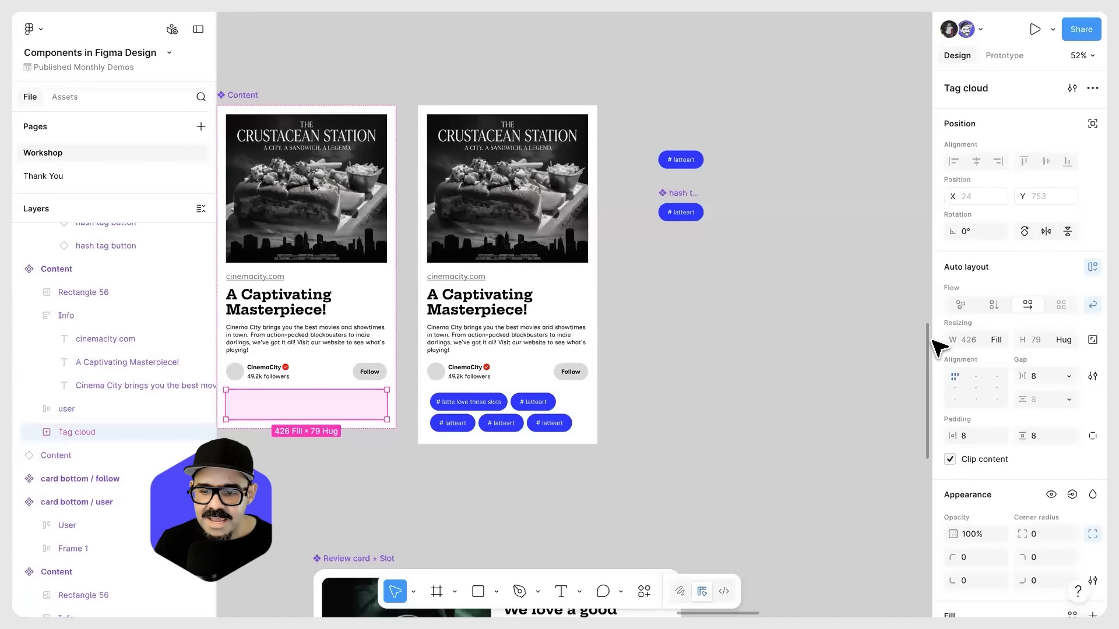
click(993, 304)
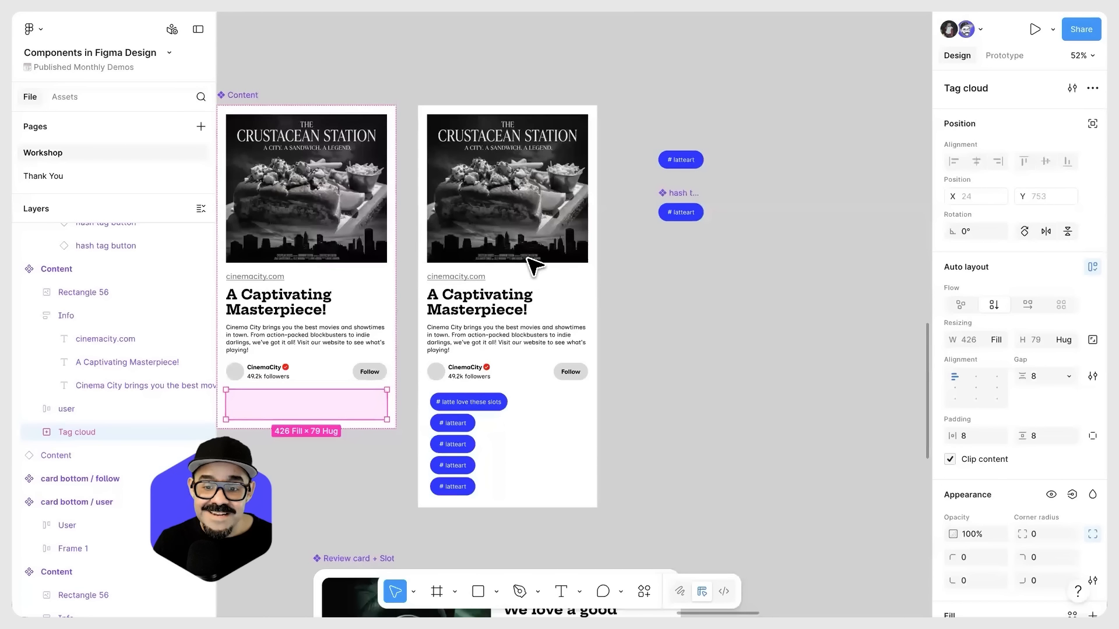
Step: Enable "Set fill as default" for the main Content component's Tag cloud slot property
key(Escape)
scroll(350, 95, left, 2)
click(315, 113)
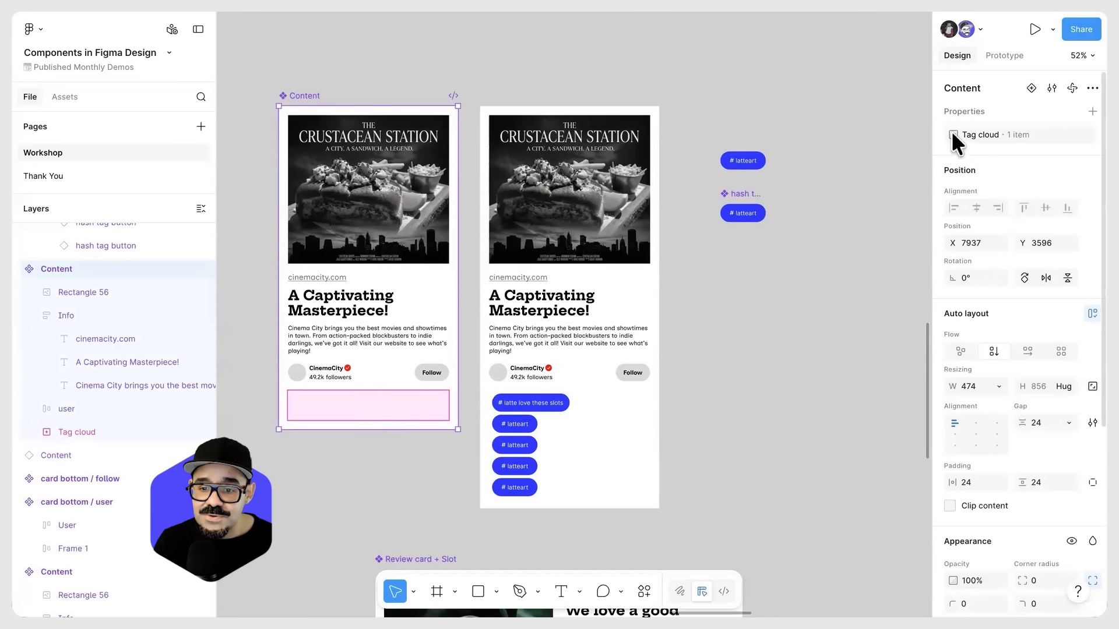
click(1072, 135)
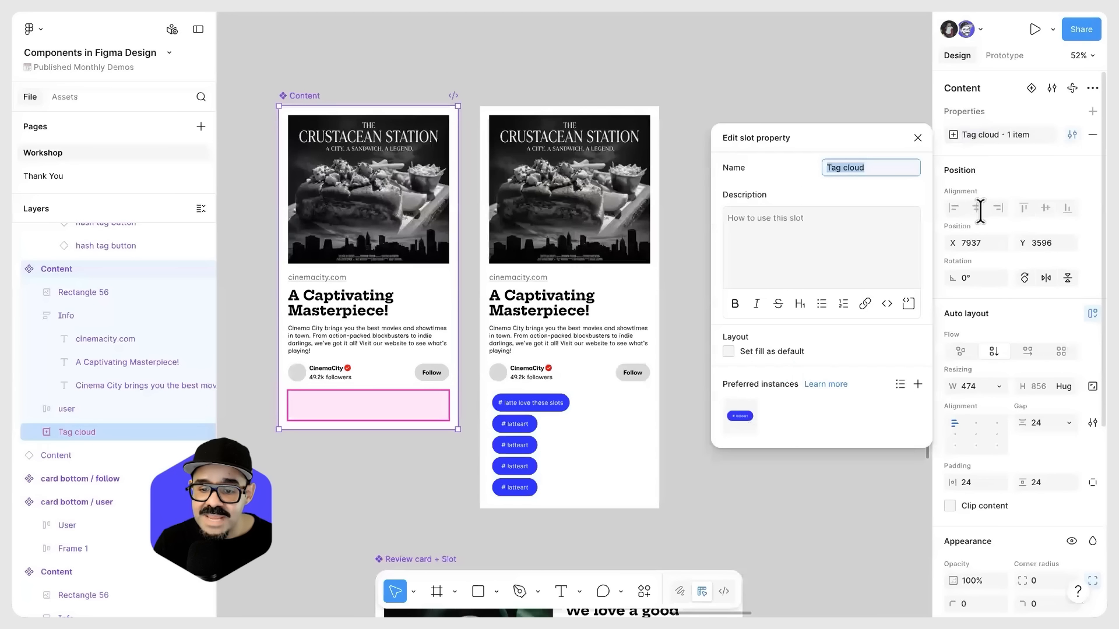
click(728, 352)
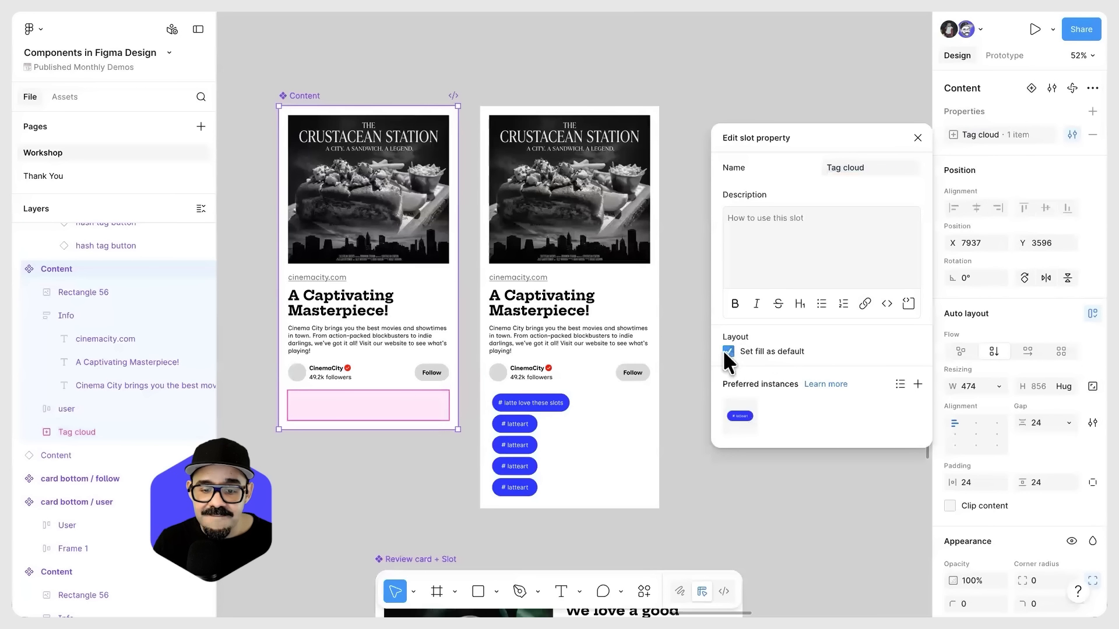
Step: Delete all the hash tag buttons from the Content instance's Tag cloud slot
click(543, 417)
click(542, 417)
key(Escape)
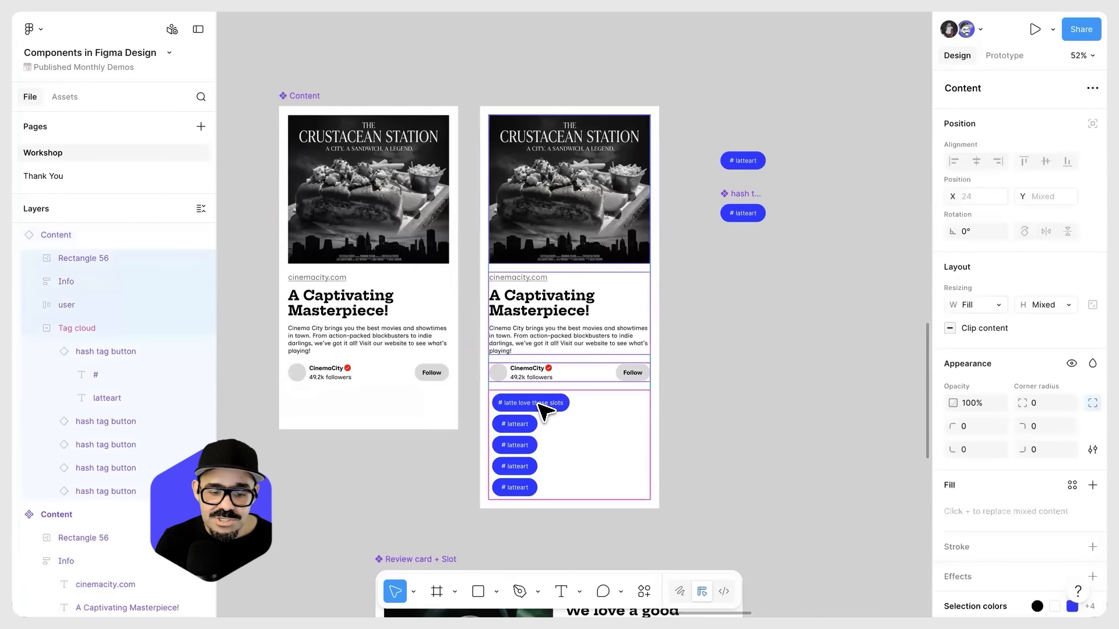
click(537, 402)
click(546, 408)
click(535, 424)
key(ctrl+a)
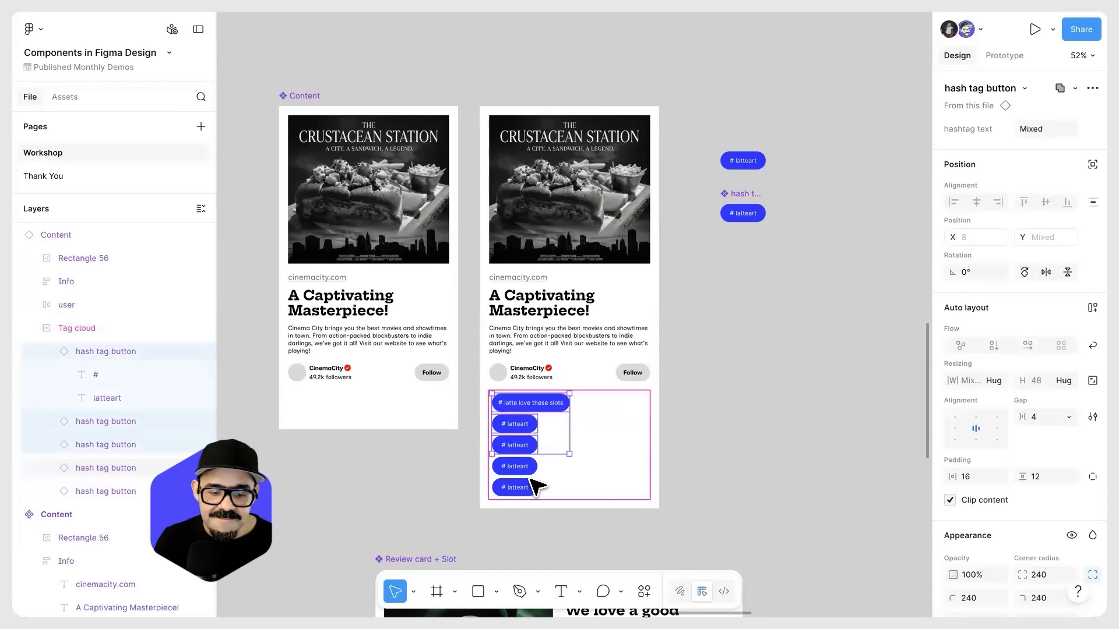
key(Delete)
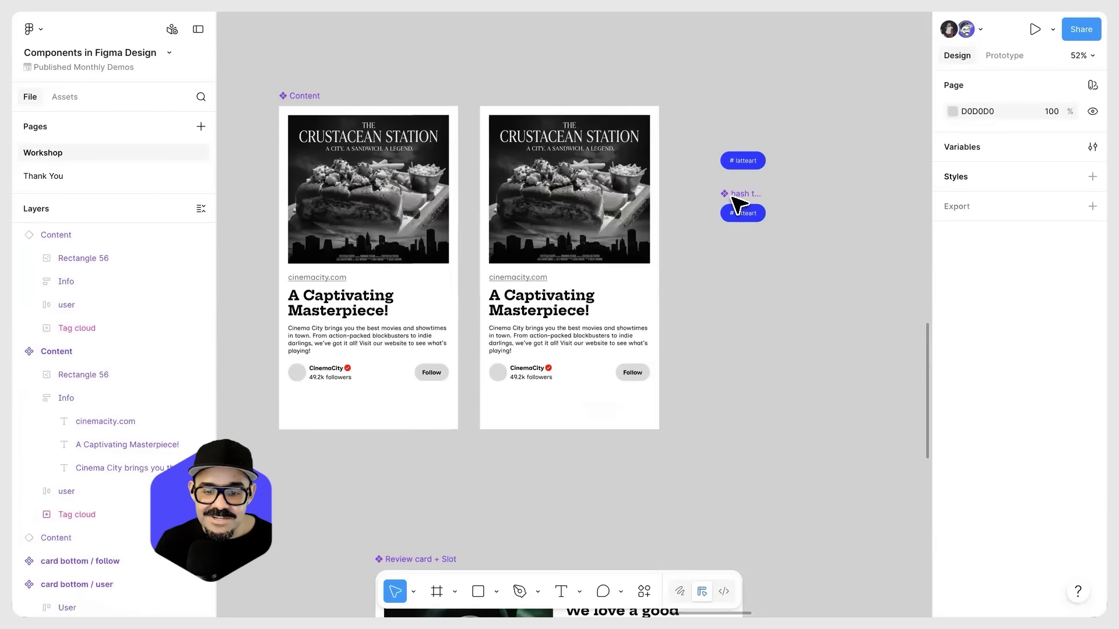
Step: Try to move the loose hash tag button instance into the Content instance's Tag cloud slot, and undo the placement
drag(742, 161, 610, 350)
drag(568, 396, 646, 408)
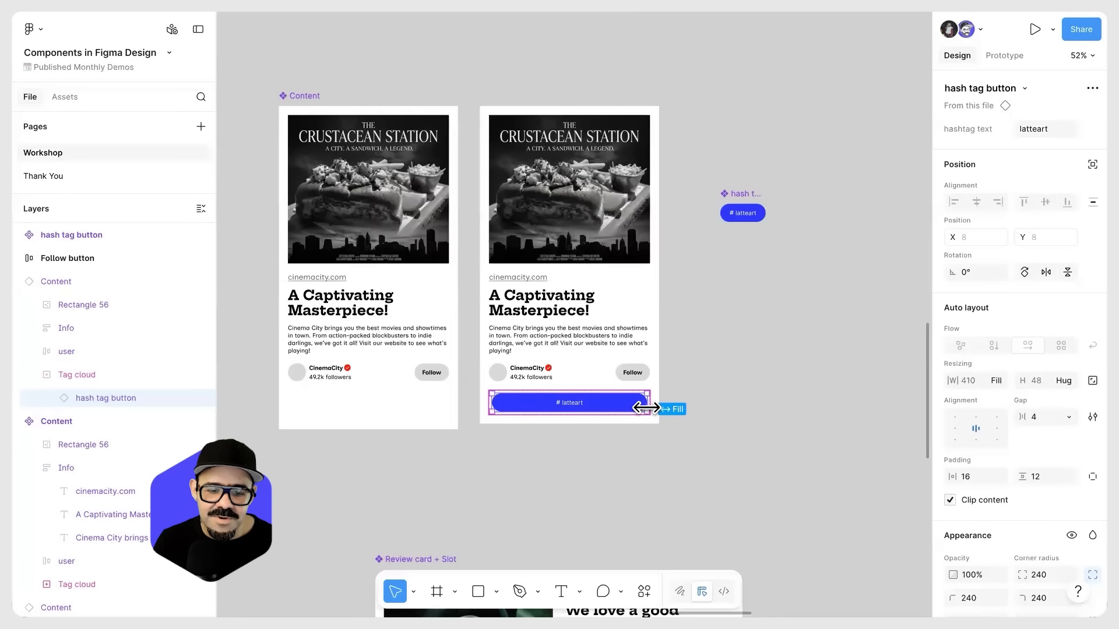
key(ctrl+z)
key(ctrl+z)
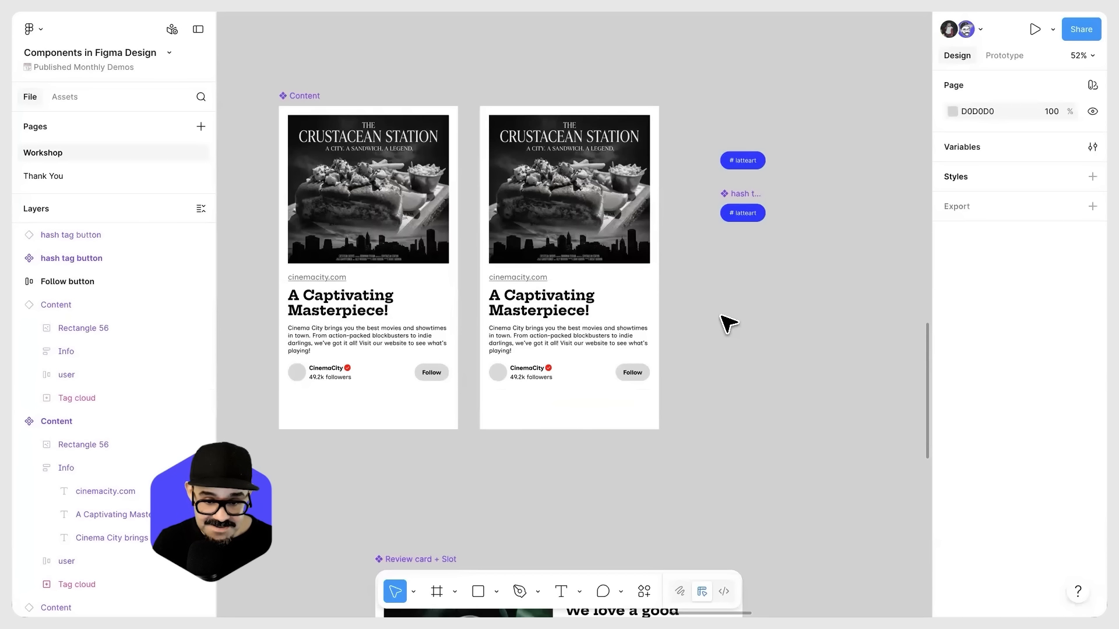
scroll(722, 320, right, 2)
key(r)
drag(672, 300, 793, 345)
key(Delete)
Step: Add a text layer reading "asdasdasd" on the empty canvas below the hash tag button component
key(t)
click(711, 331)
text(asdasdasd)
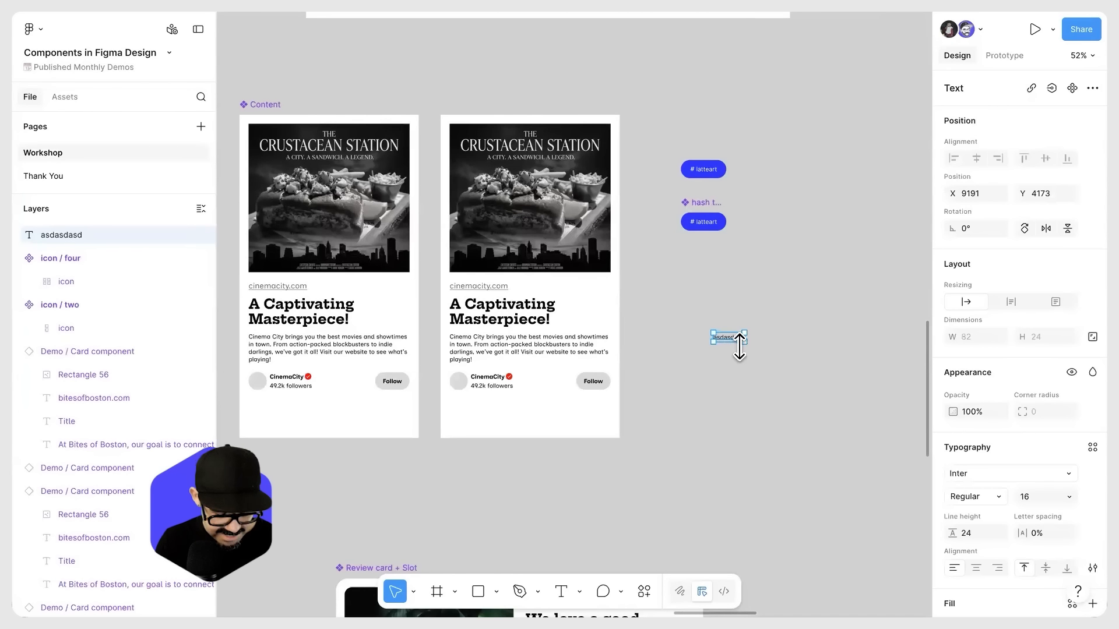
Step: Draw a frame about 166 × 84 around the "asdasdasd" text and fill it with light purple B3A8F1
scroll(739, 347, up, 2)
key(f)
drag(692, 317, 773, 357)
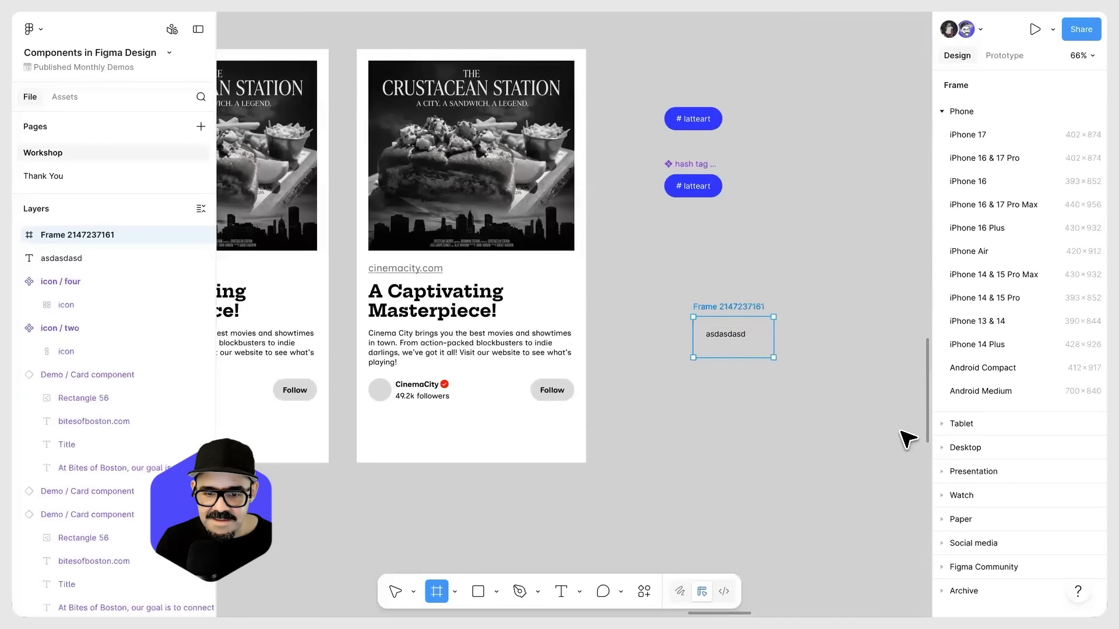
click(952, 489)
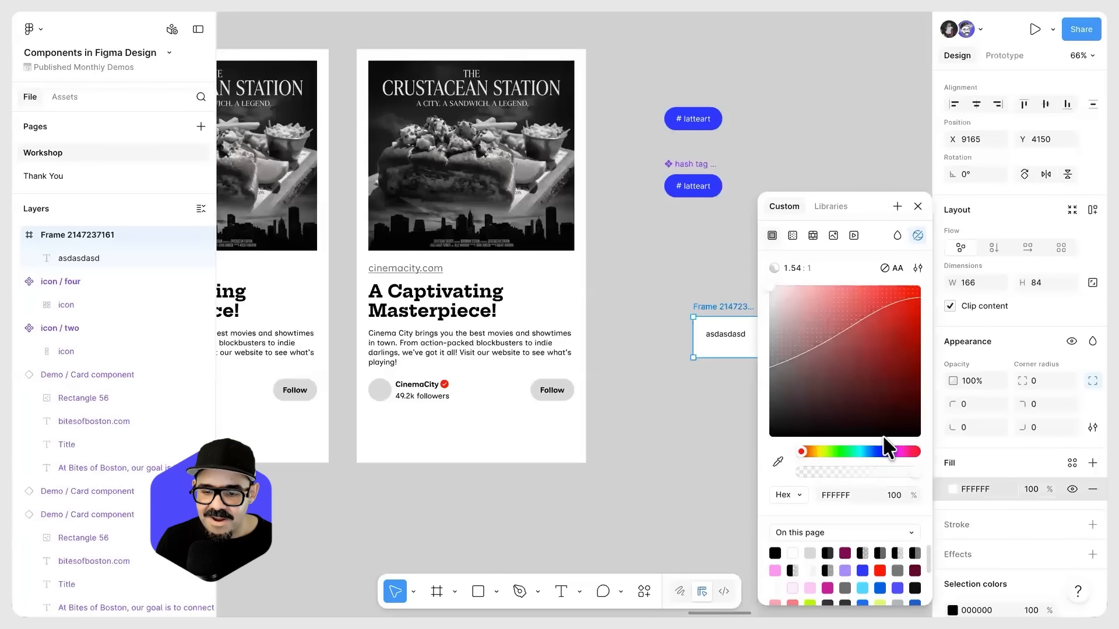
click(880, 452)
click(815, 294)
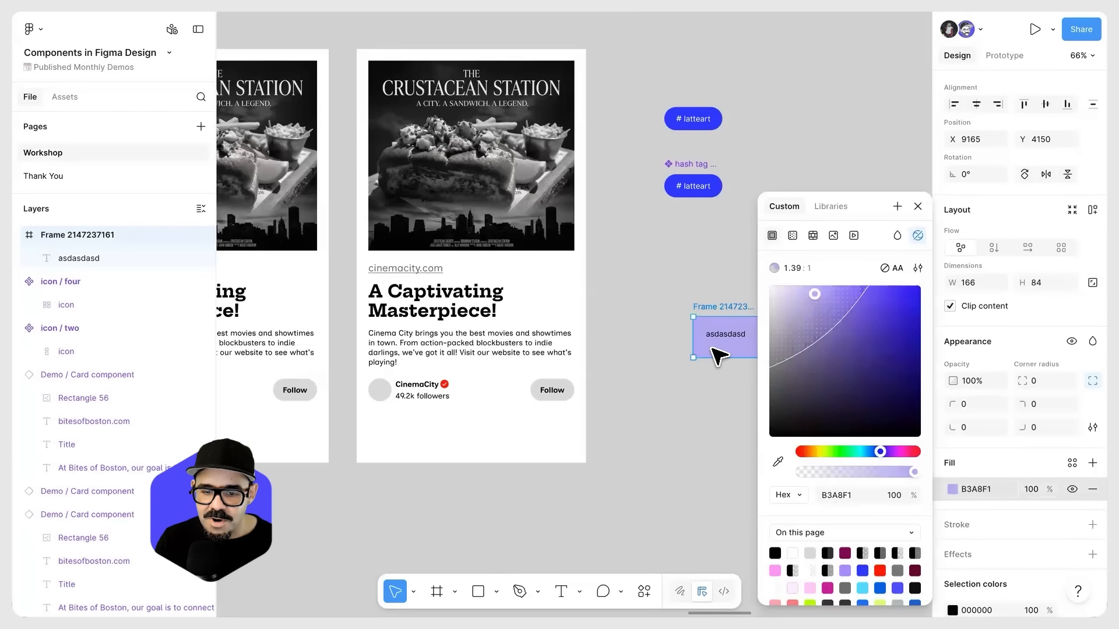
Step: Apply auto layout to the purple frame containing the "asdasdasd" text
click(711, 348)
click(720, 306)
key(shift+a)
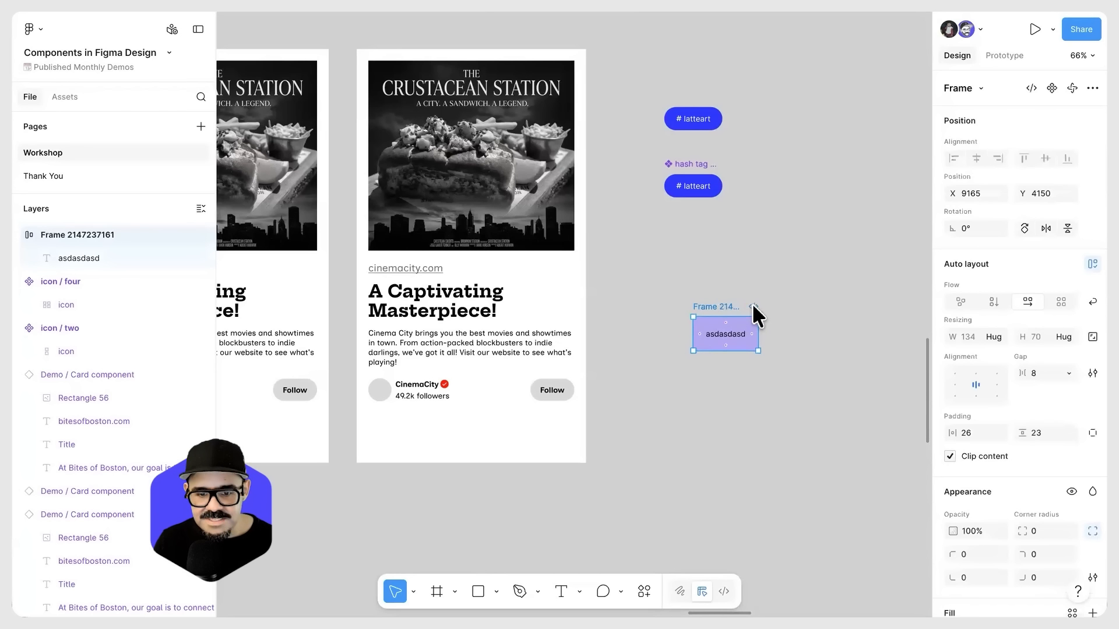
key(Escape)
Step: Move the purple frame slightly left and switch its horizontal resizing to a fixed width
click(723, 315)
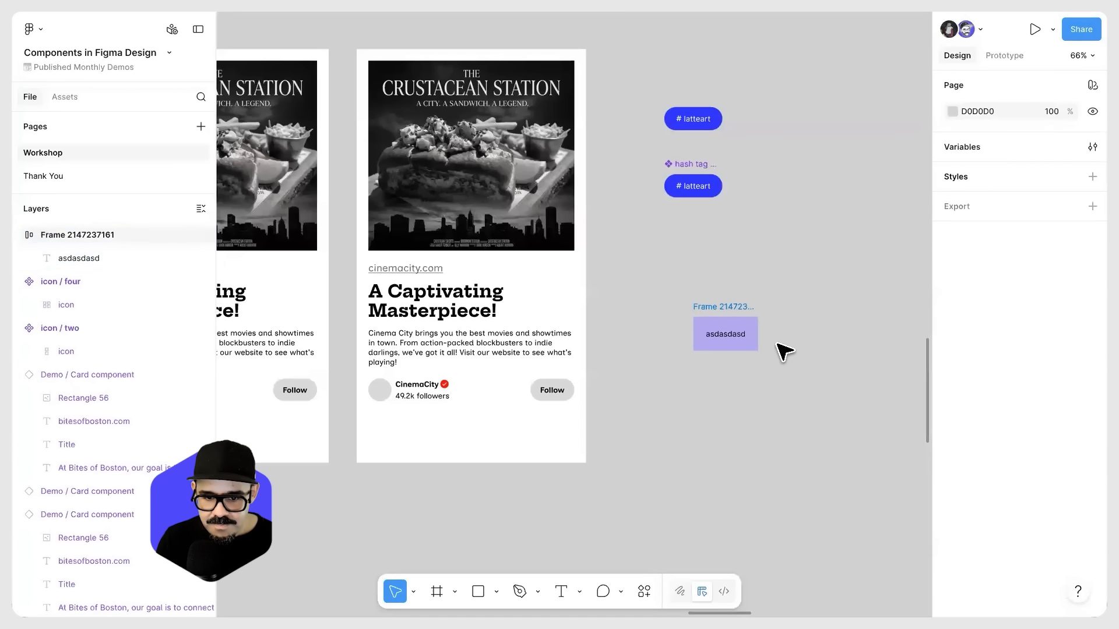
click(1057, 338)
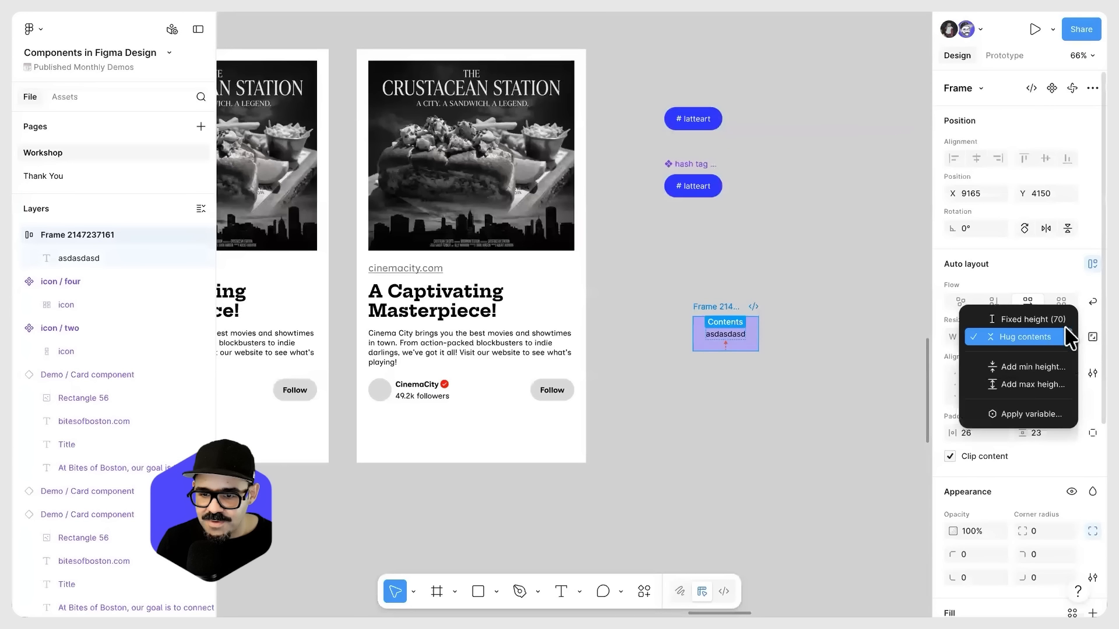
click(876, 405)
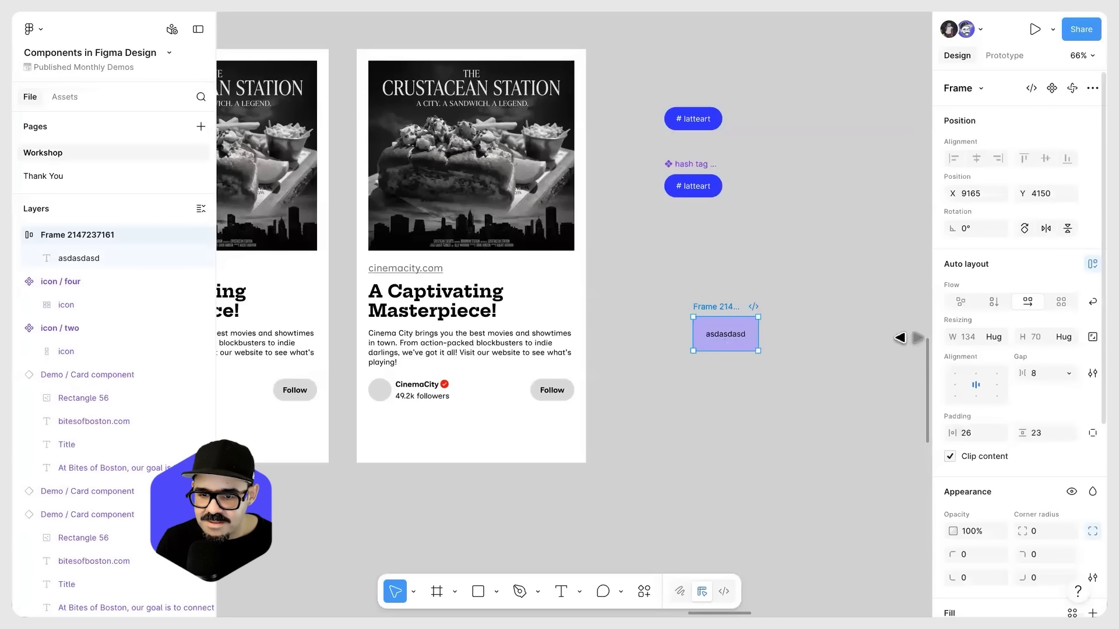
drag(712, 307, 693, 306)
click(995, 338)
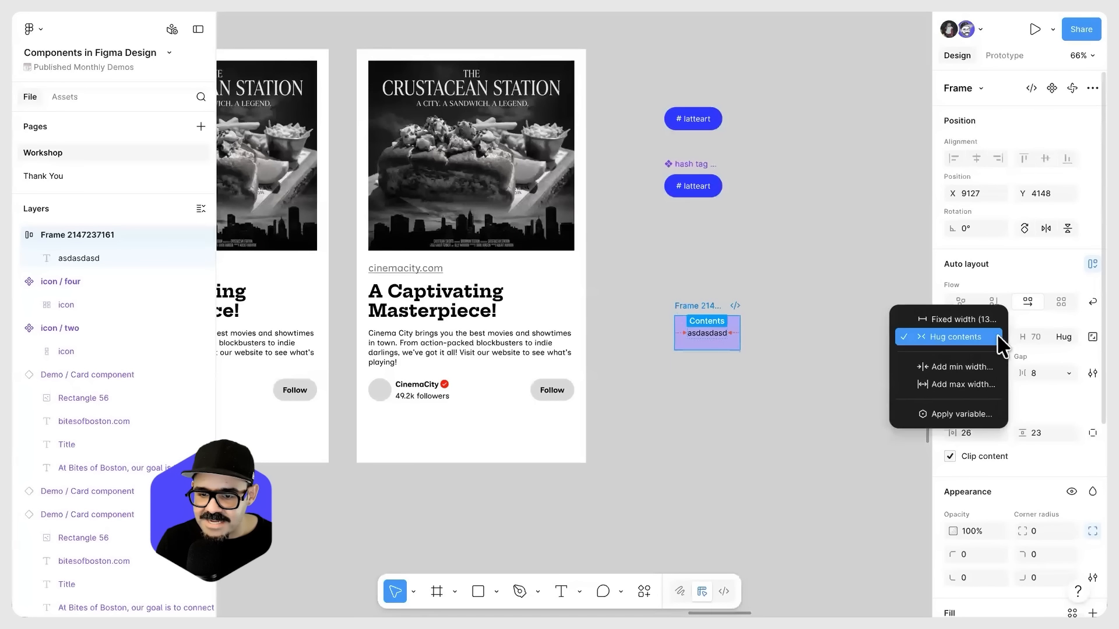
click(981, 322)
click(776, 418)
Step: Place two copies of the purple frame in the Content instance's Tag cloud slot, keeping the original on the canvas
click(701, 314)
drag(701, 314, 527, 434)
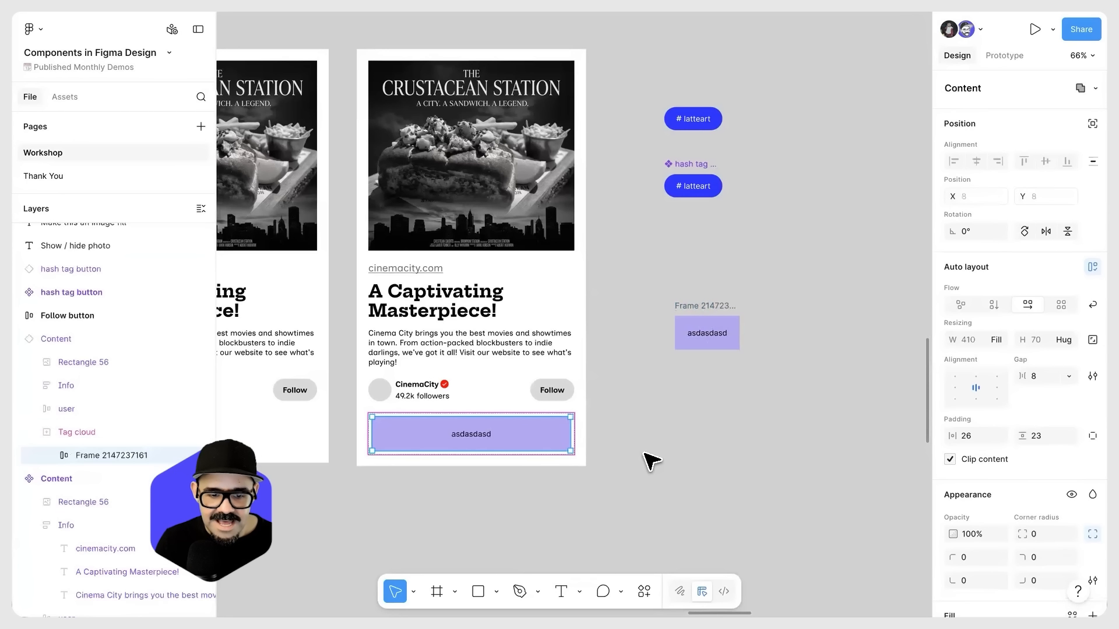
drag(694, 308, 527, 443)
click(638, 475)
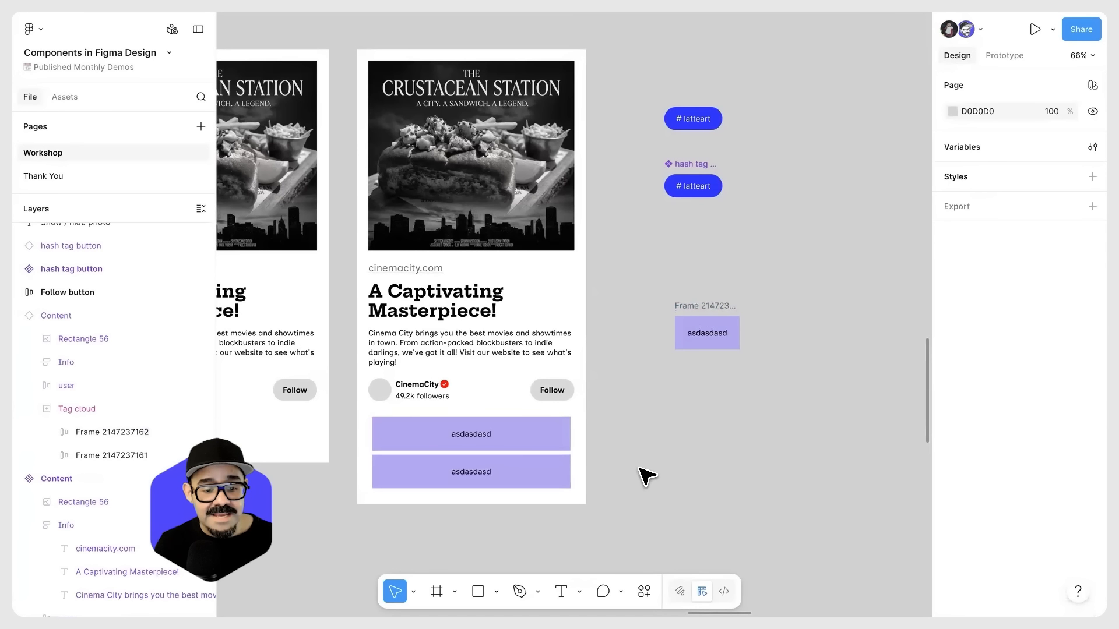
Step: Change the original purple frame's text to "asdasadsasd" and place a copy of it first in the Content instance's Tag cloud slot
scroll(674, 462, down, 3)
scroll(387, 420, up, 1)
click(350, 412)
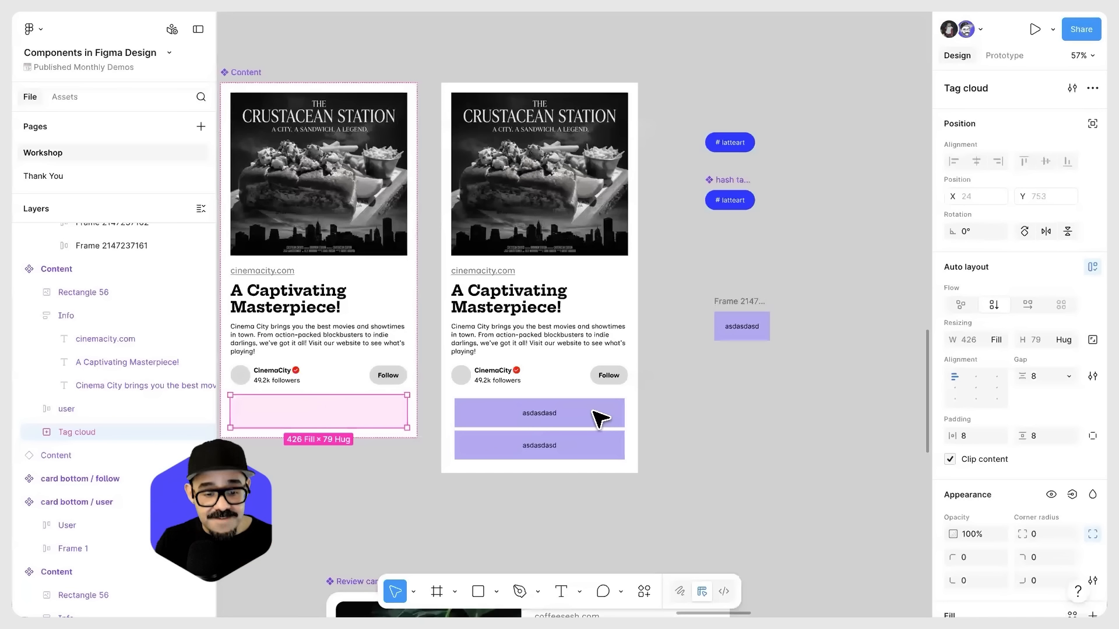
click(743, 327)
double_click(742, 327)
text(asdasadsasd)
drag(744, 308, 559, 409)
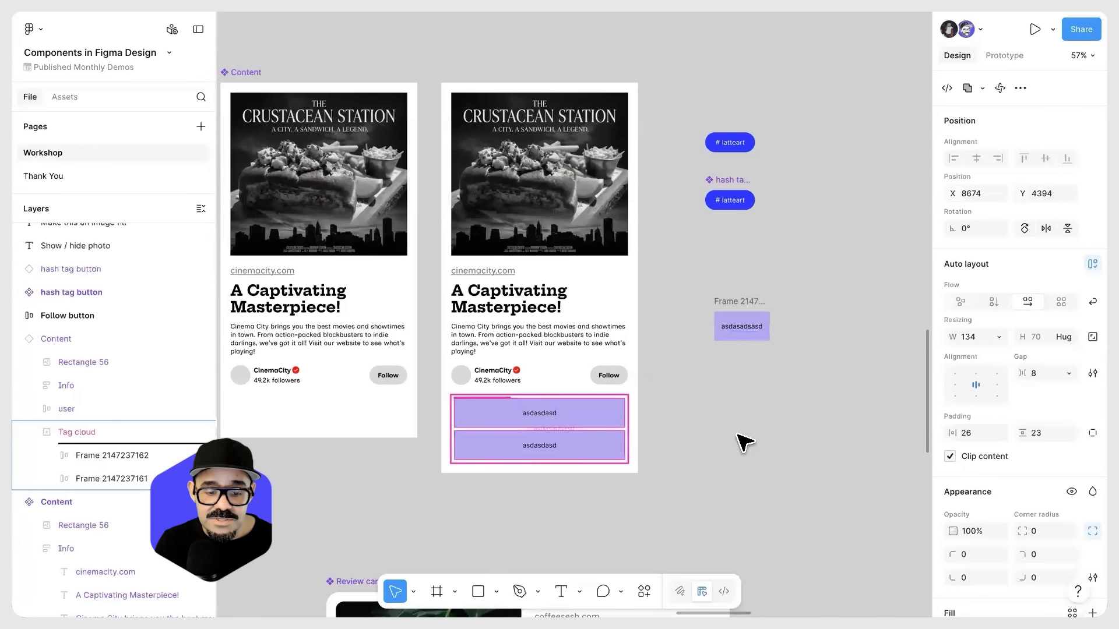
drag(744, 442, 747, 440)
click(748, 440)
Step: Select the Review card + Slot instance below the Dev Mode slide and switch to Dev Mode
scroll(740, 443, down, 3)
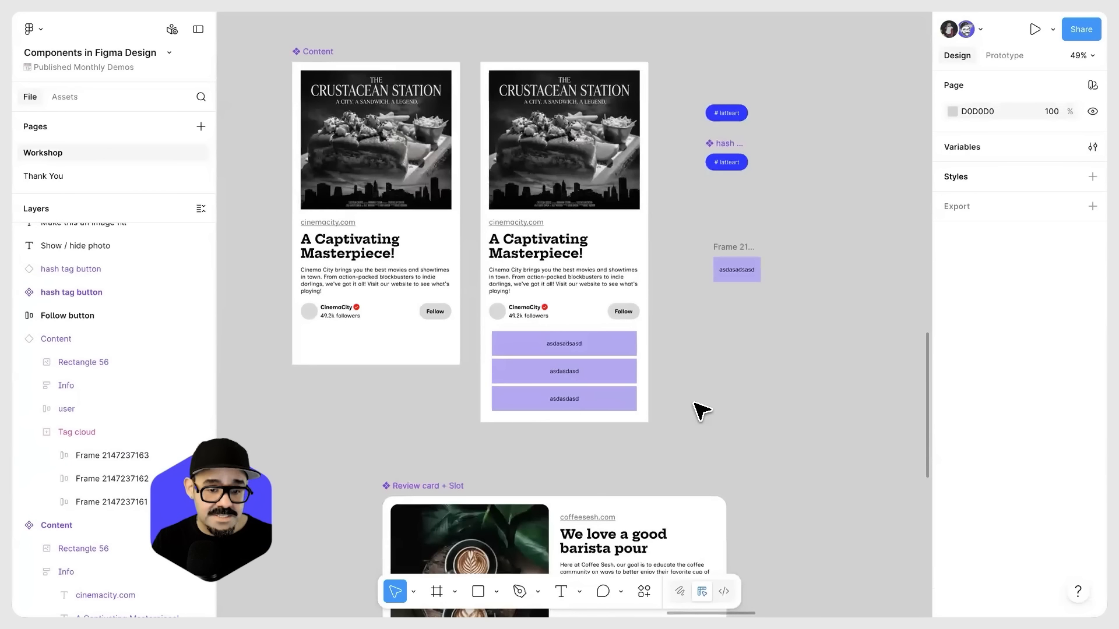
scroll(700, 416, down, 5)
drag(624, 404, 291, 438)
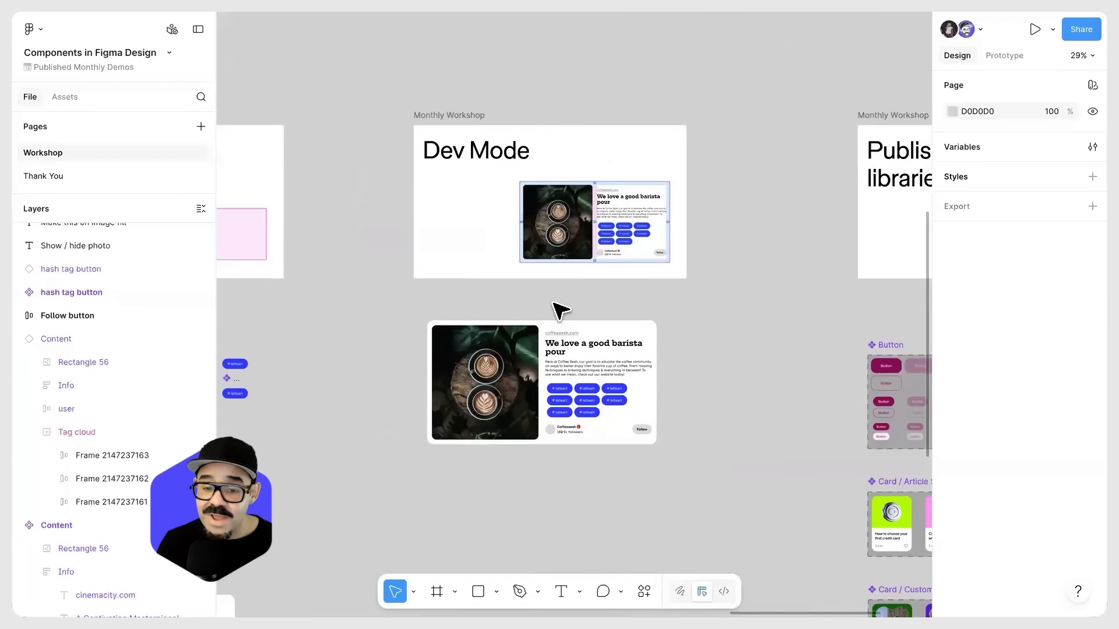
scroll(621, 312, up, 3)
drag(579, 381, 577, 328)
scroll(579, 337, up, 4)
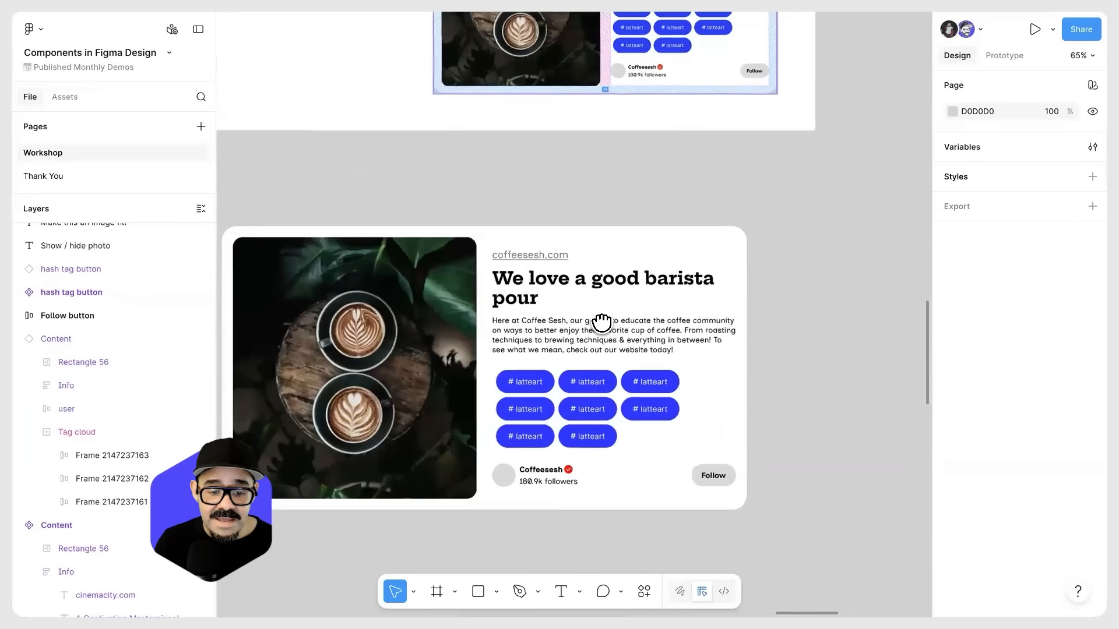
click(563, 271)
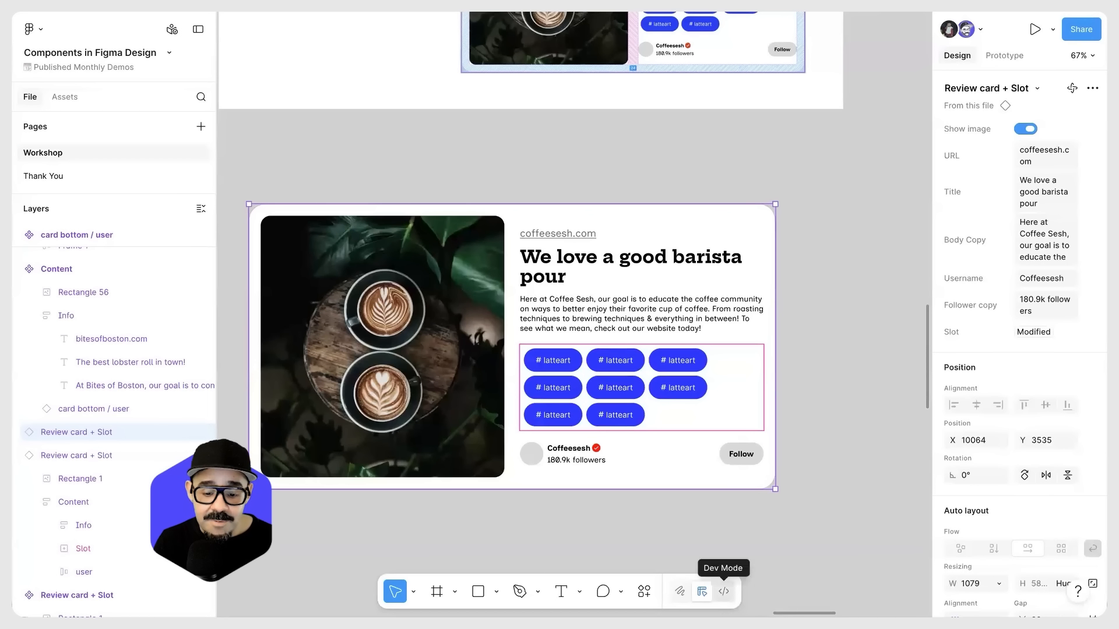
click(724, 591)
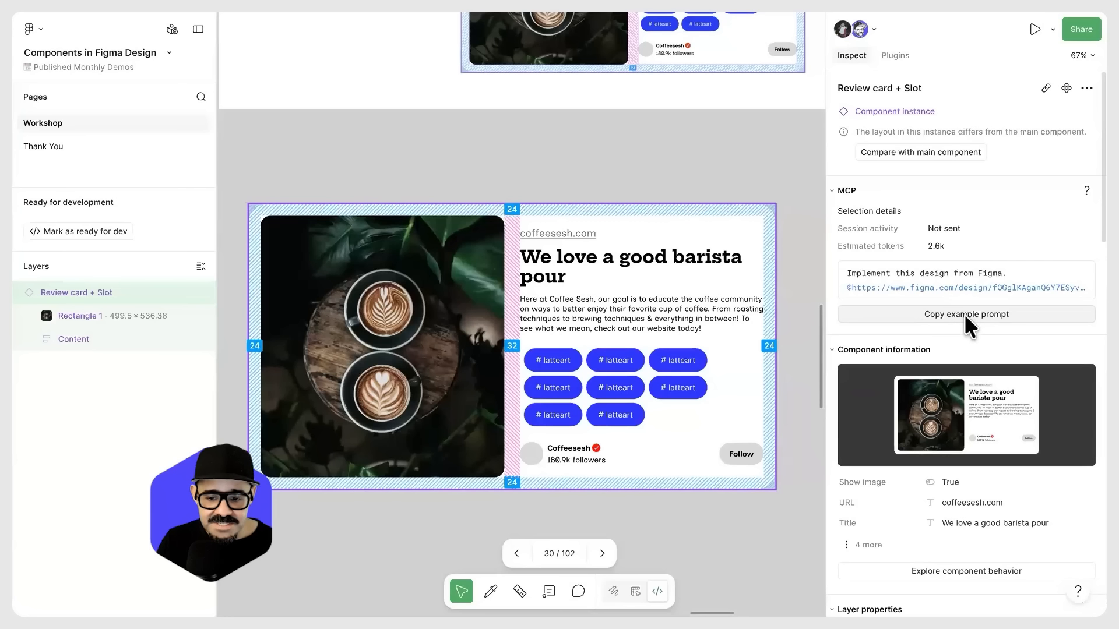
Step: Explore the Review card + Slot instance in the Component playground, toggling Show image off and on and checking its URL property
scroll(964, 314, down, 3)
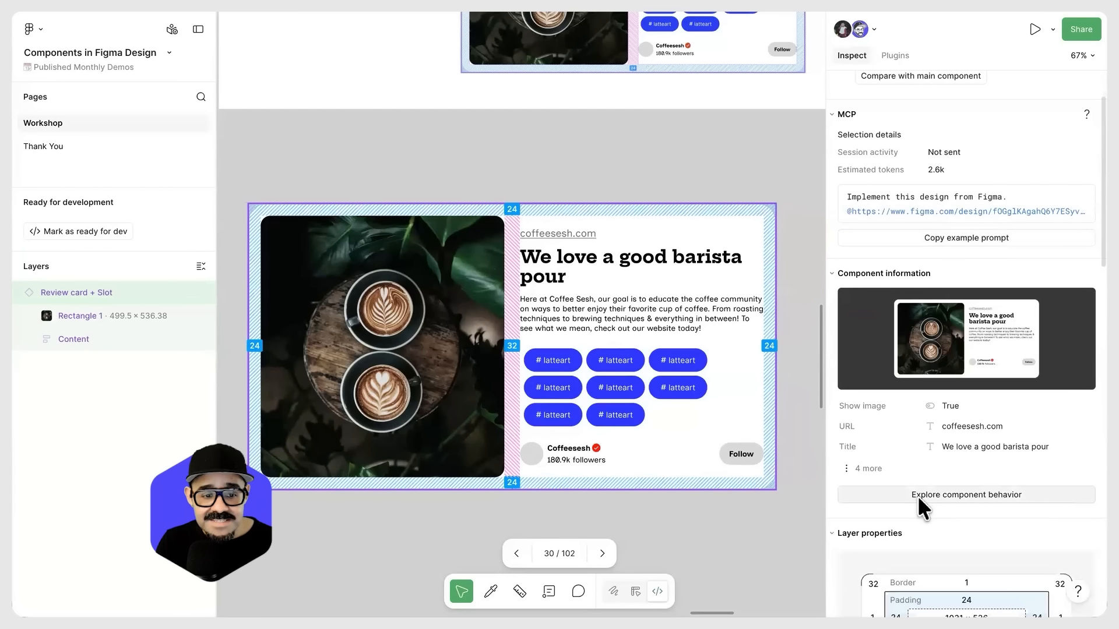
click(977, 494)
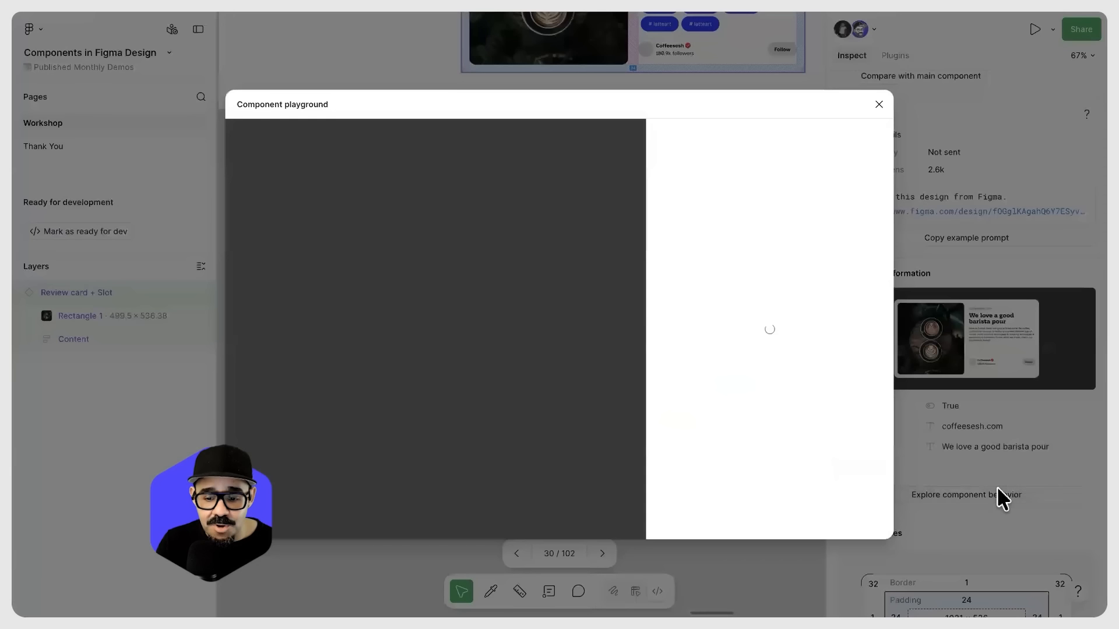
click(973, 160)
click(972, 159)
click(972, 158)
click(972, 159)
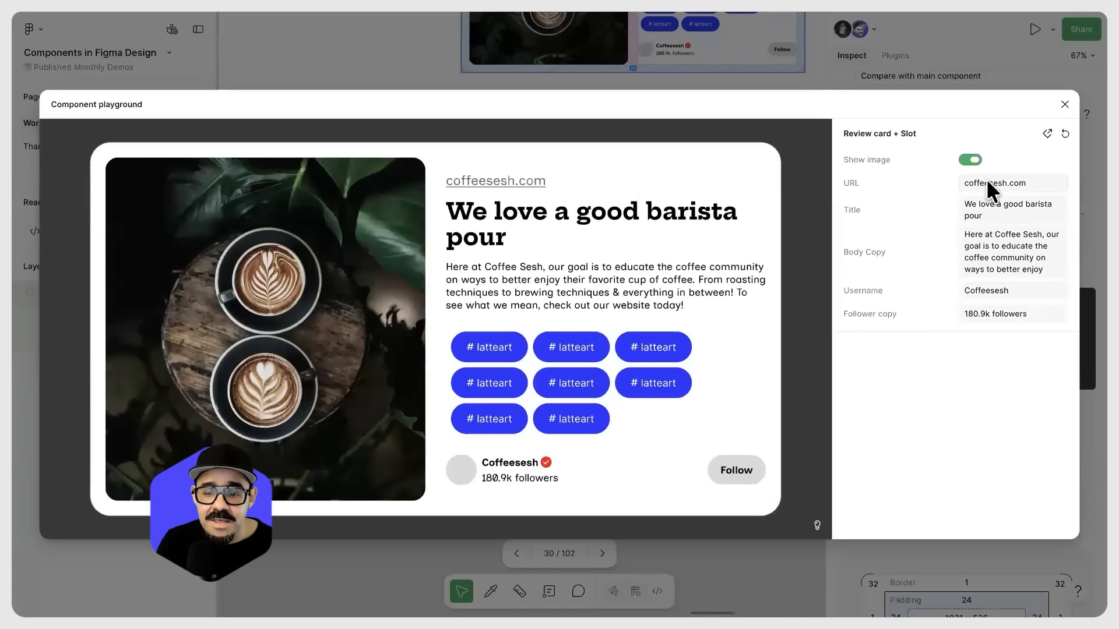
click(1018, 185)
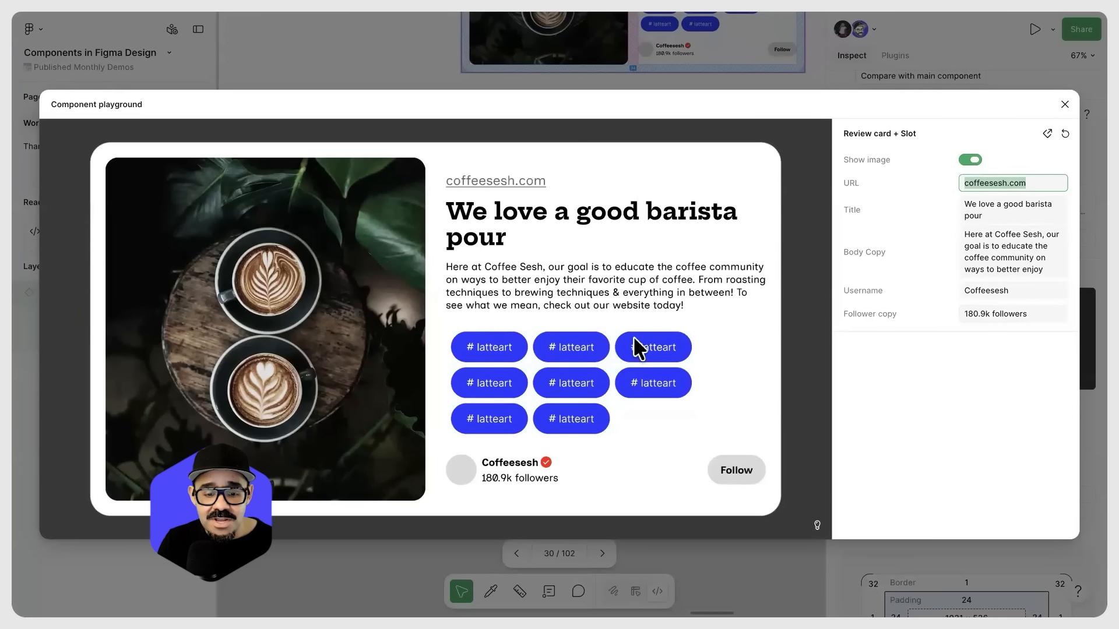
click(1065, 104)
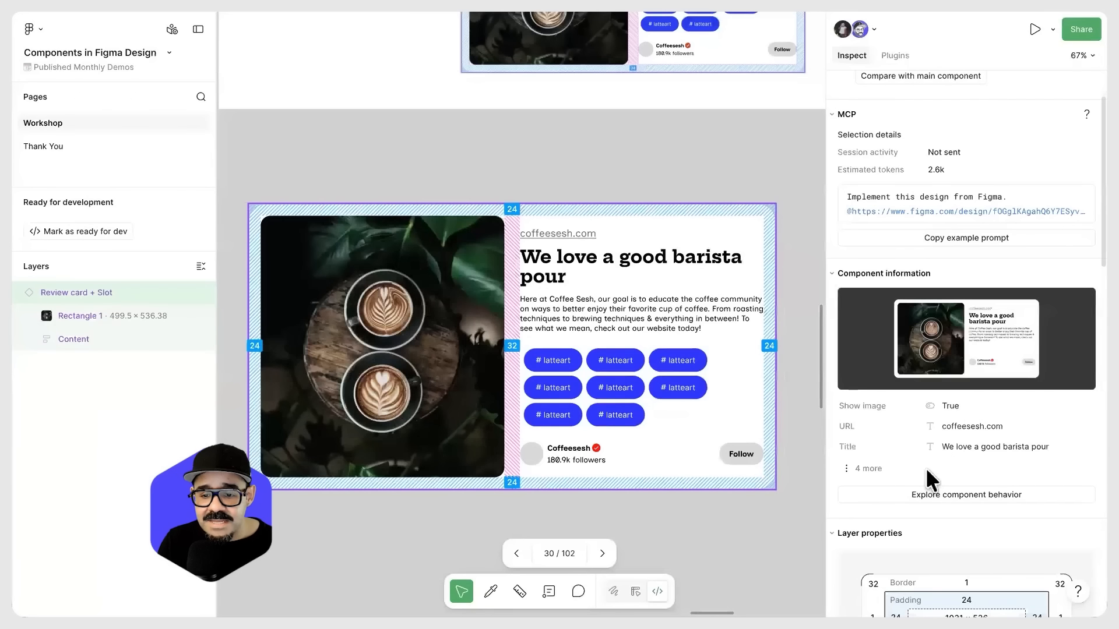
Step: Inspect the Review card + Slot instance's component information, layout and style code, and its description text's typography
scroll(972, 488, up, 1)
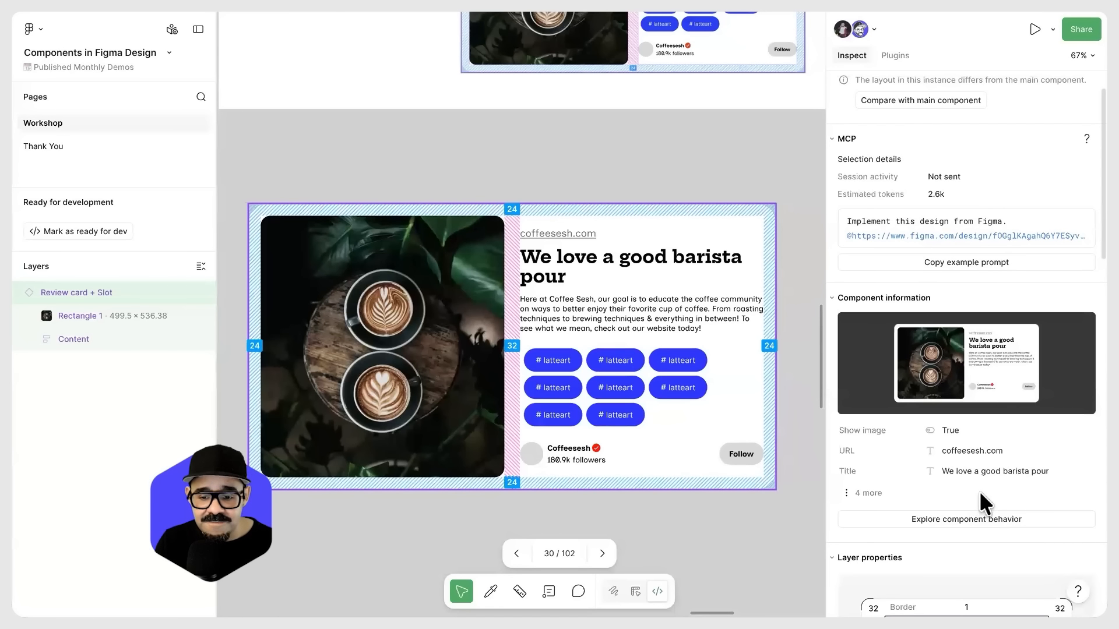
scroll(962, 421, up, 2)
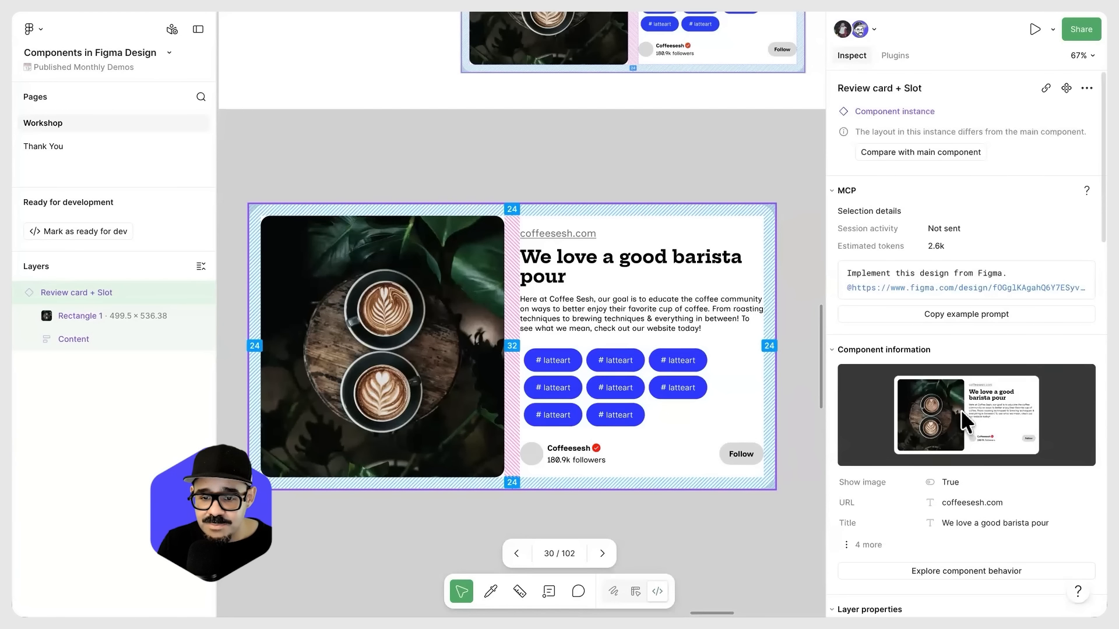
scroll(964, 419, down, 10)
scroll(961, 408, down, 3)
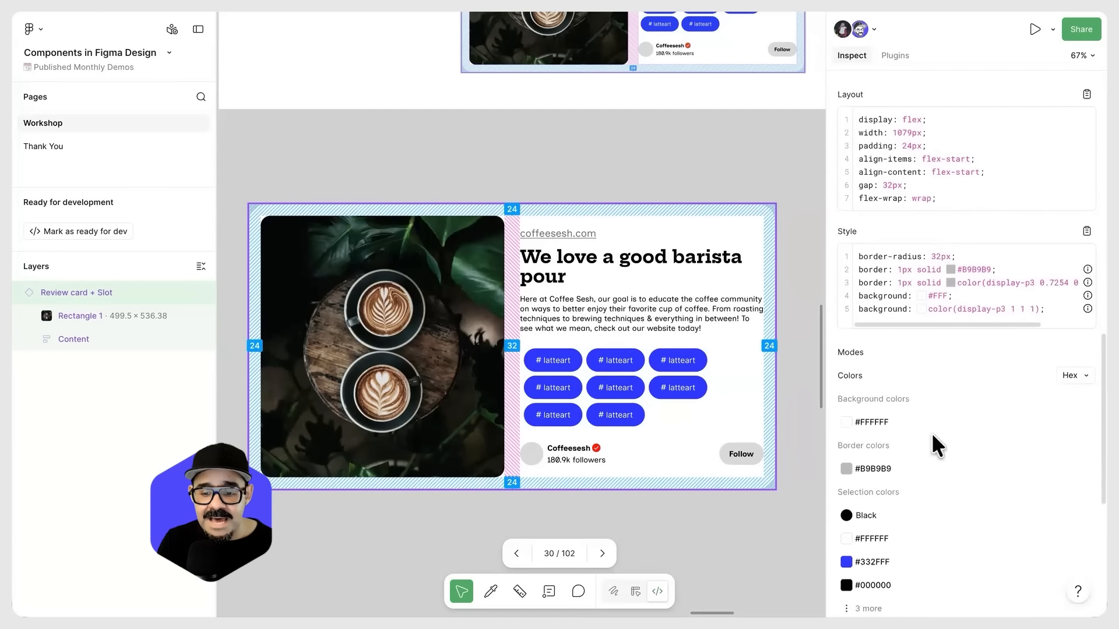
scroll(934, 495, down, 5)
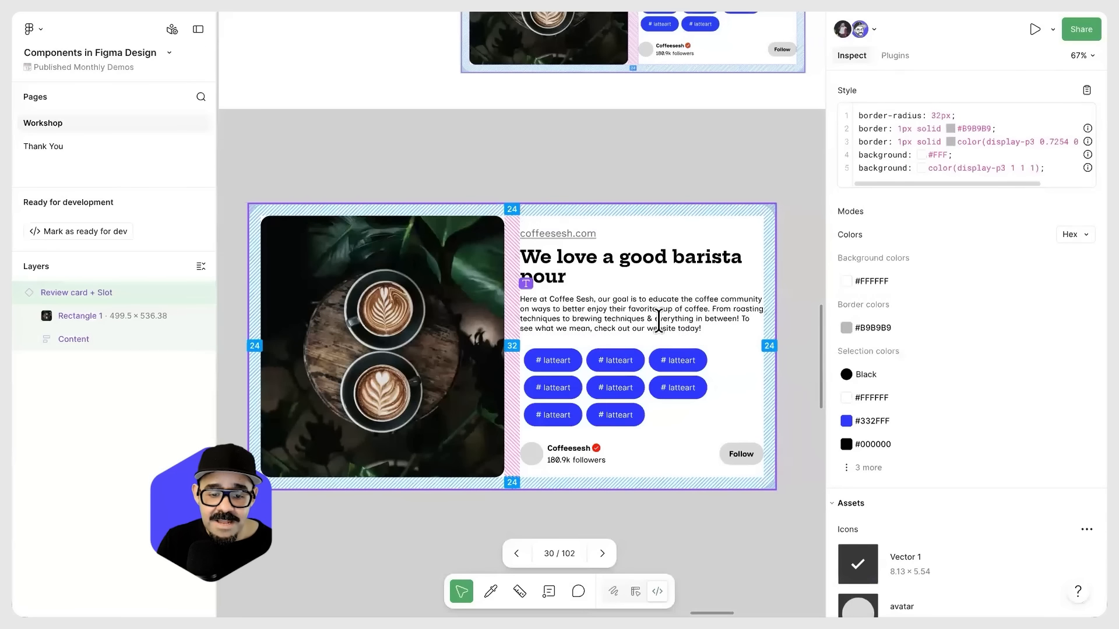
click(659, 319)
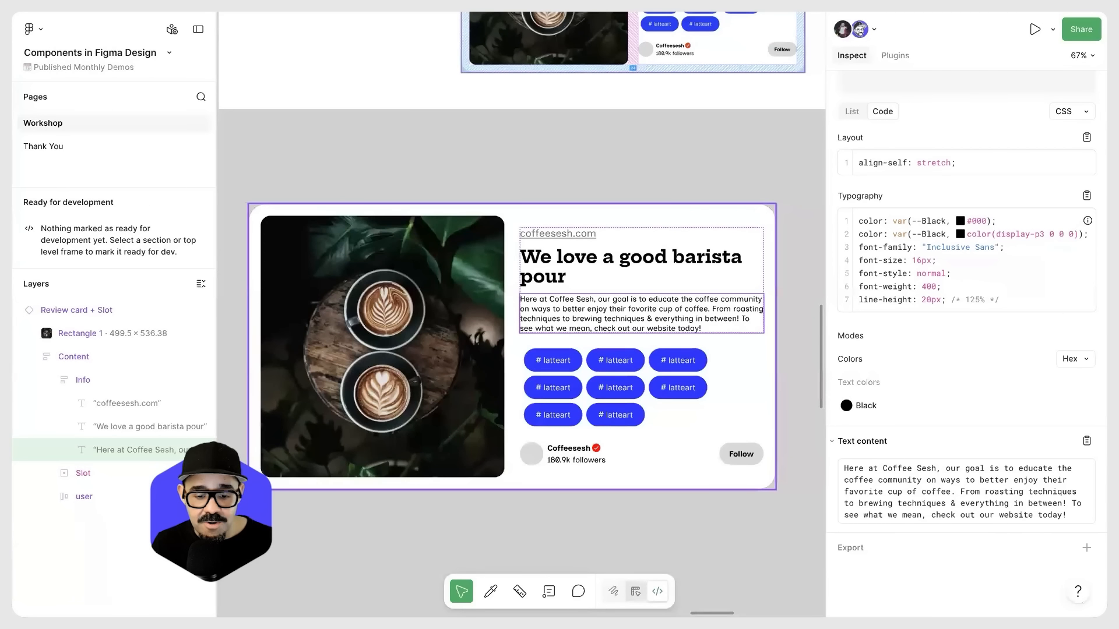
Step: Return to Design mode with nothing selected and bring the Publishing libraries slide with its Button component set into view
click(635, 592)
click(728, 520)
ctrl+scroll(729, 519, down, 5)
drag(712, 420, 571, 275)
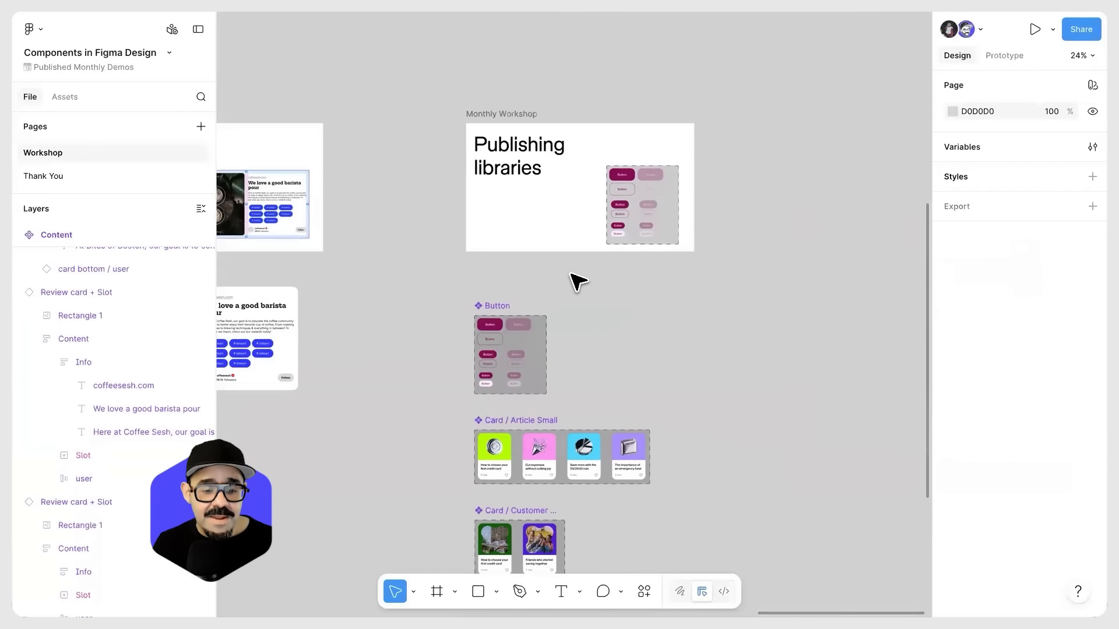
ctrl+scroll(577, 281, up, 3)
scroll(591, 271, up, 2)
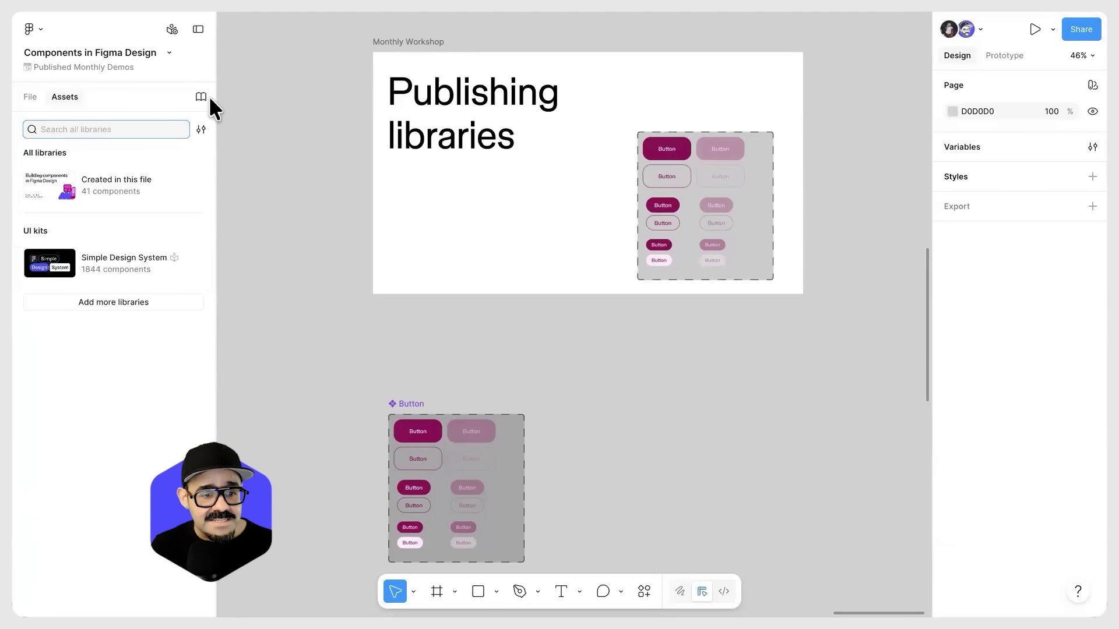
Step: Review the libraries added to and used in this file, and browse the available UI kits
click(201, 96)
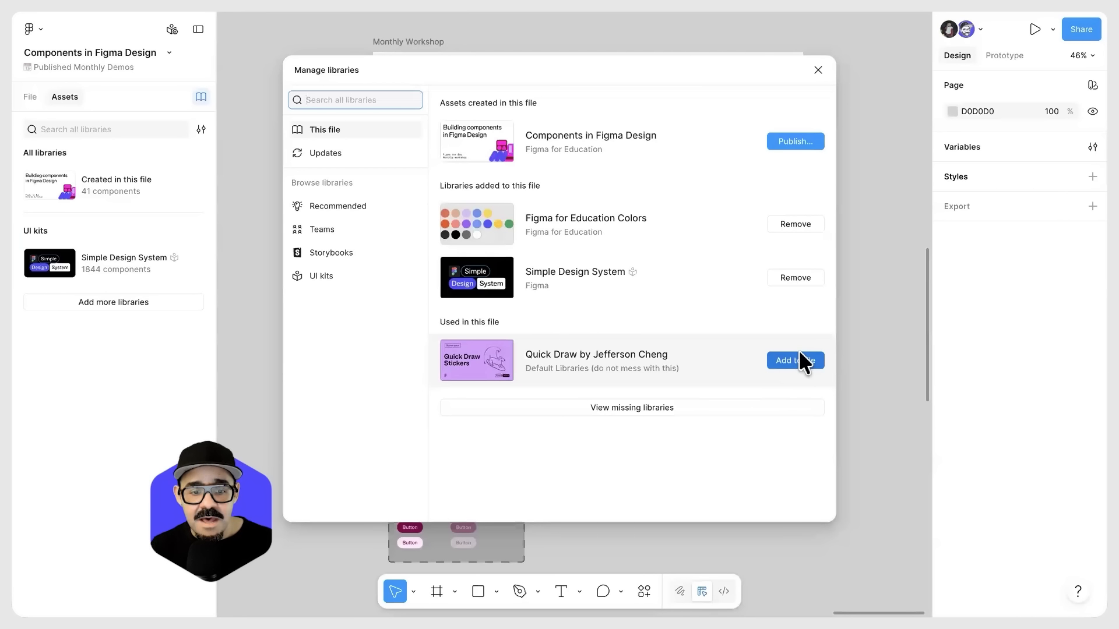
click(817, 69)
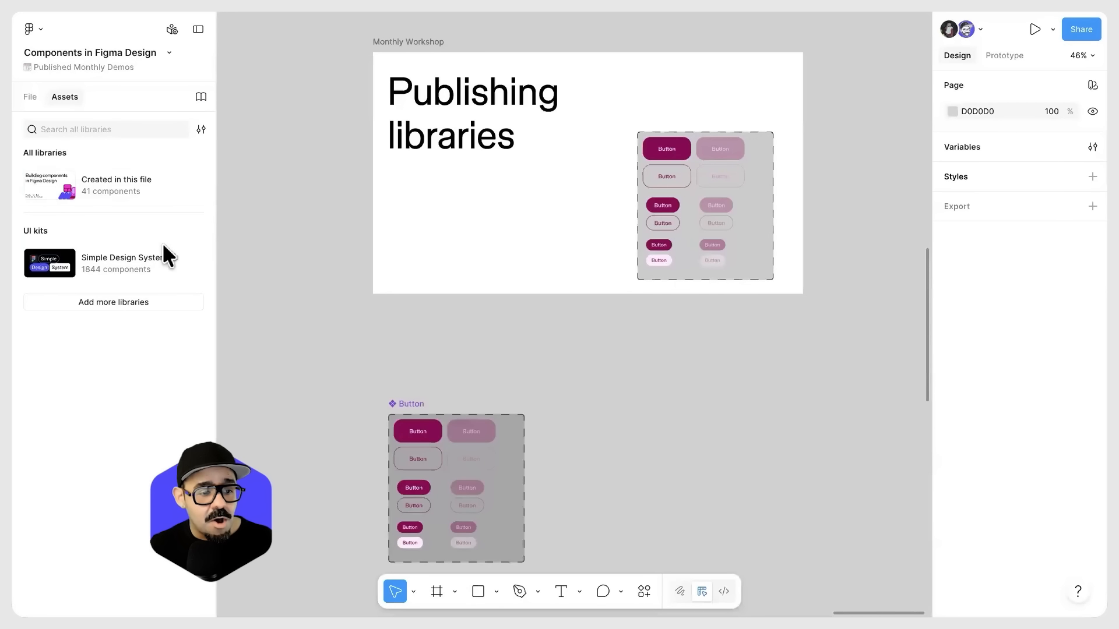
click(116, 300)
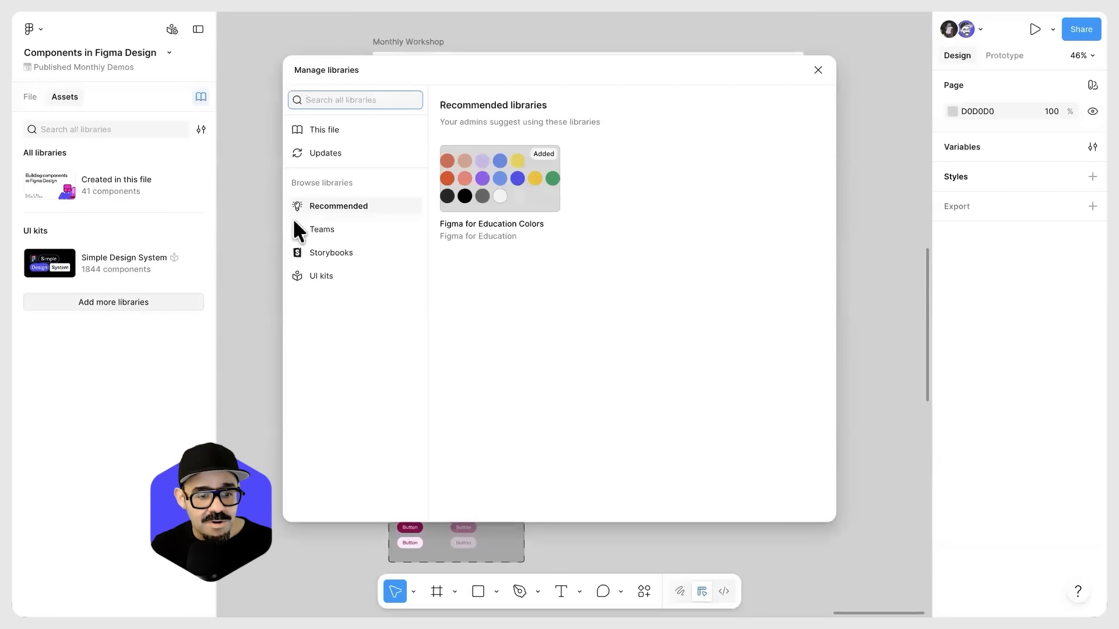
click(344, 280)
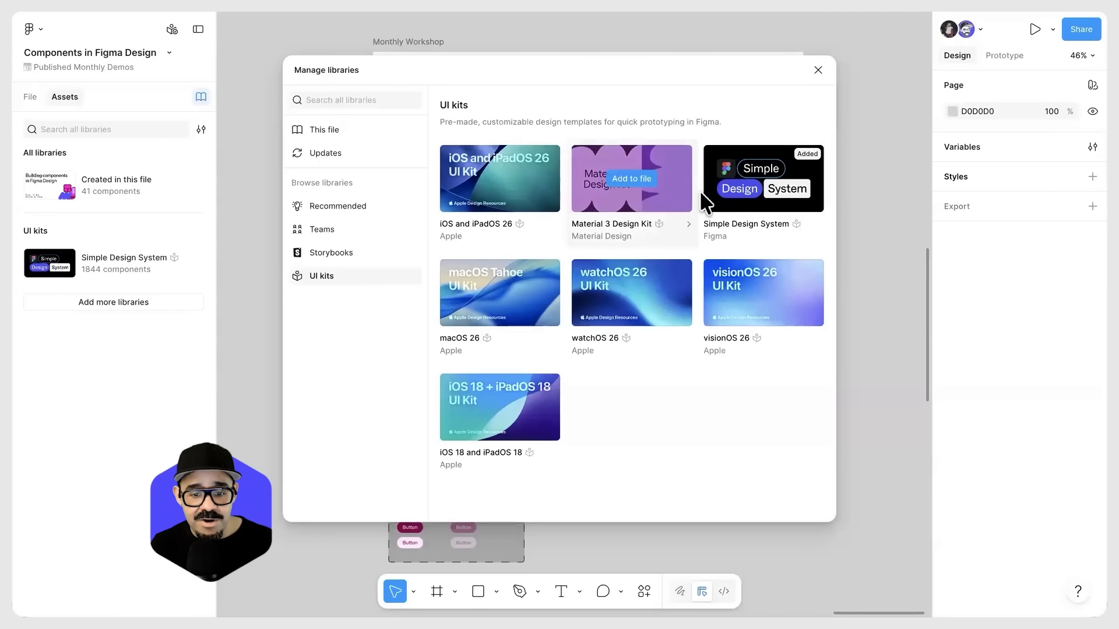
Step: View the Simple Design System kit's library details and open its component folders in the file's assets
click(735, 189)
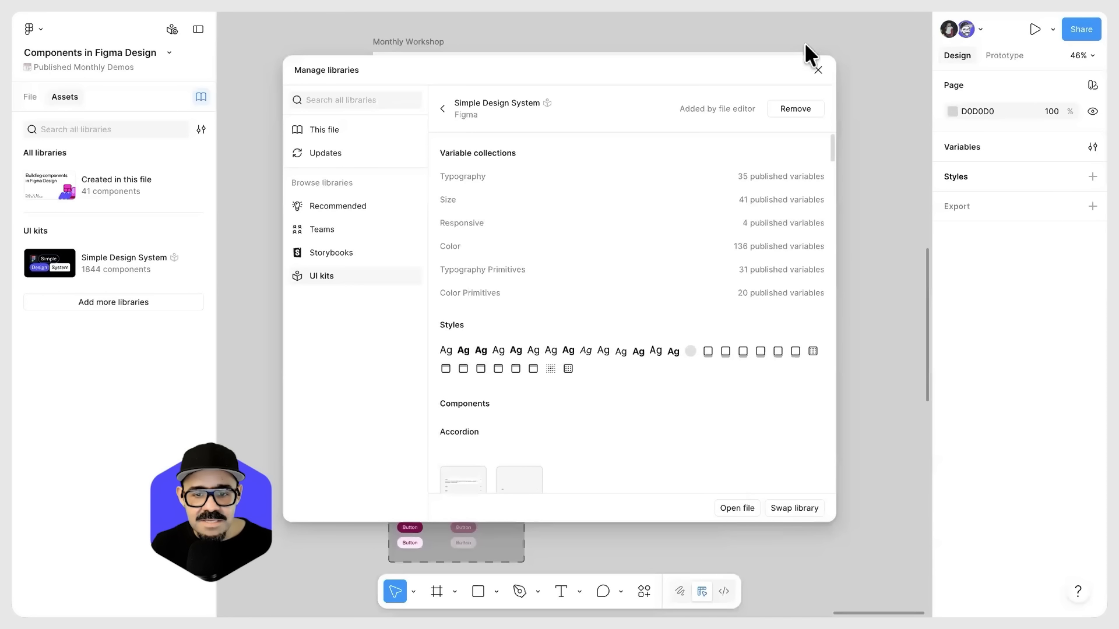
click(817, 71)
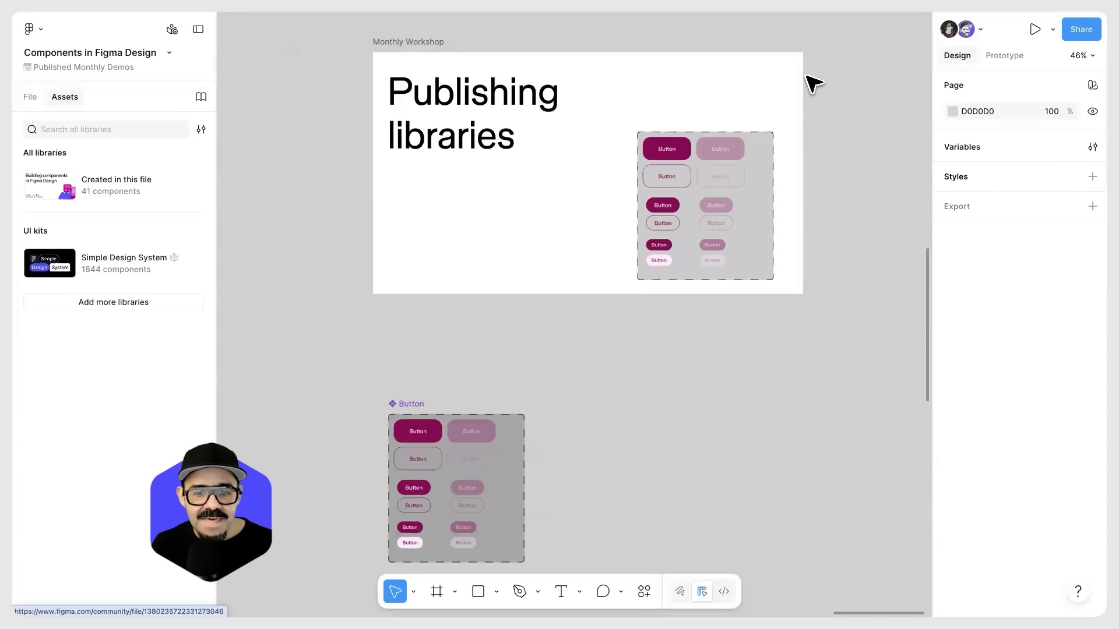
click(107, 257)
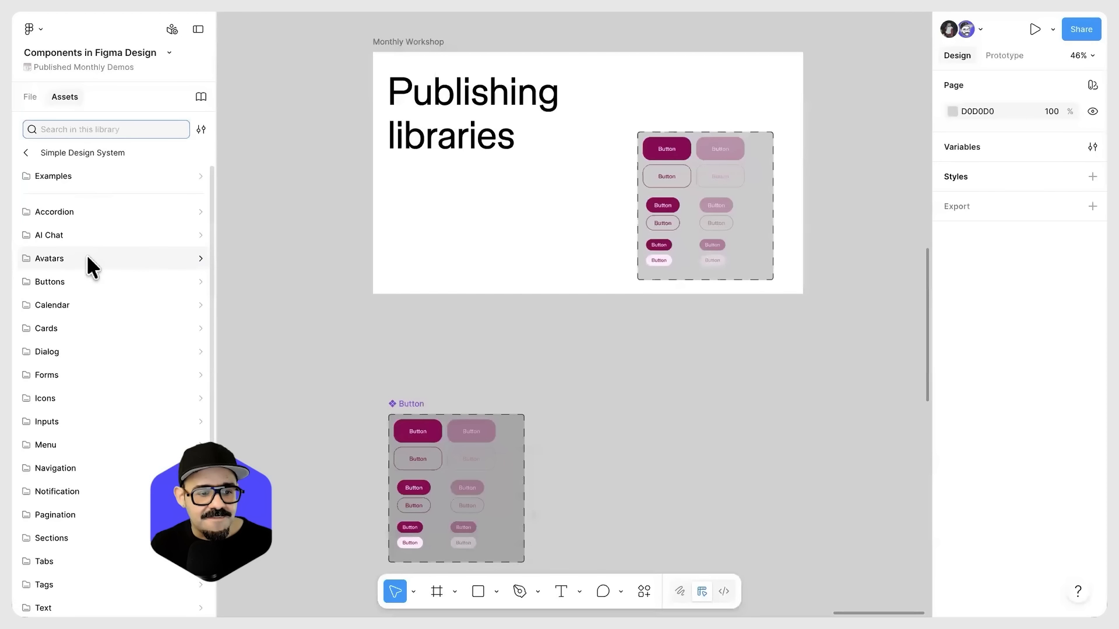